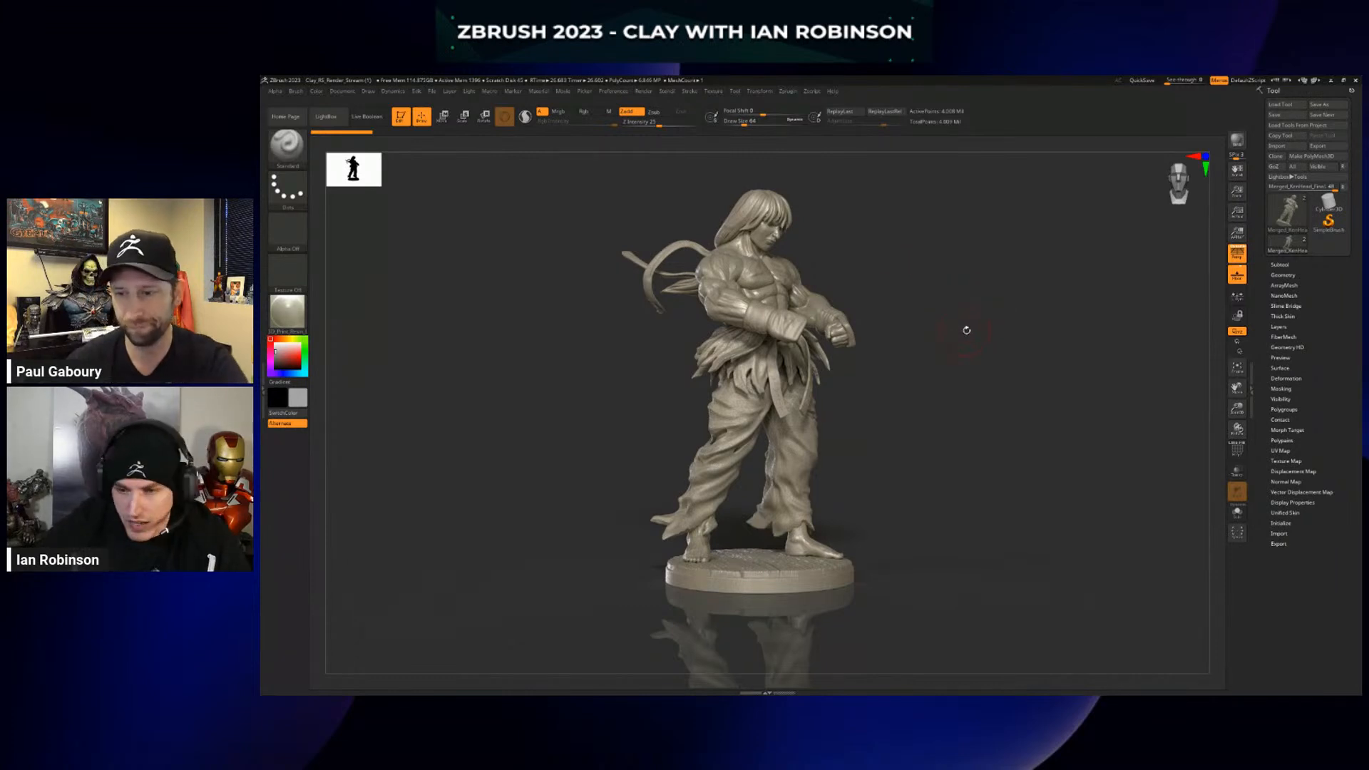
# Open the DefaultProject sphere project from the project library without saving the changes to the current project
pyautogui.moveTo(975, 325)
pyautogui.mouseDown()
pyautogui.moveTo(848, 325)
pyautogui.moveTo(965, 320)
pyautogui.mouseUp()
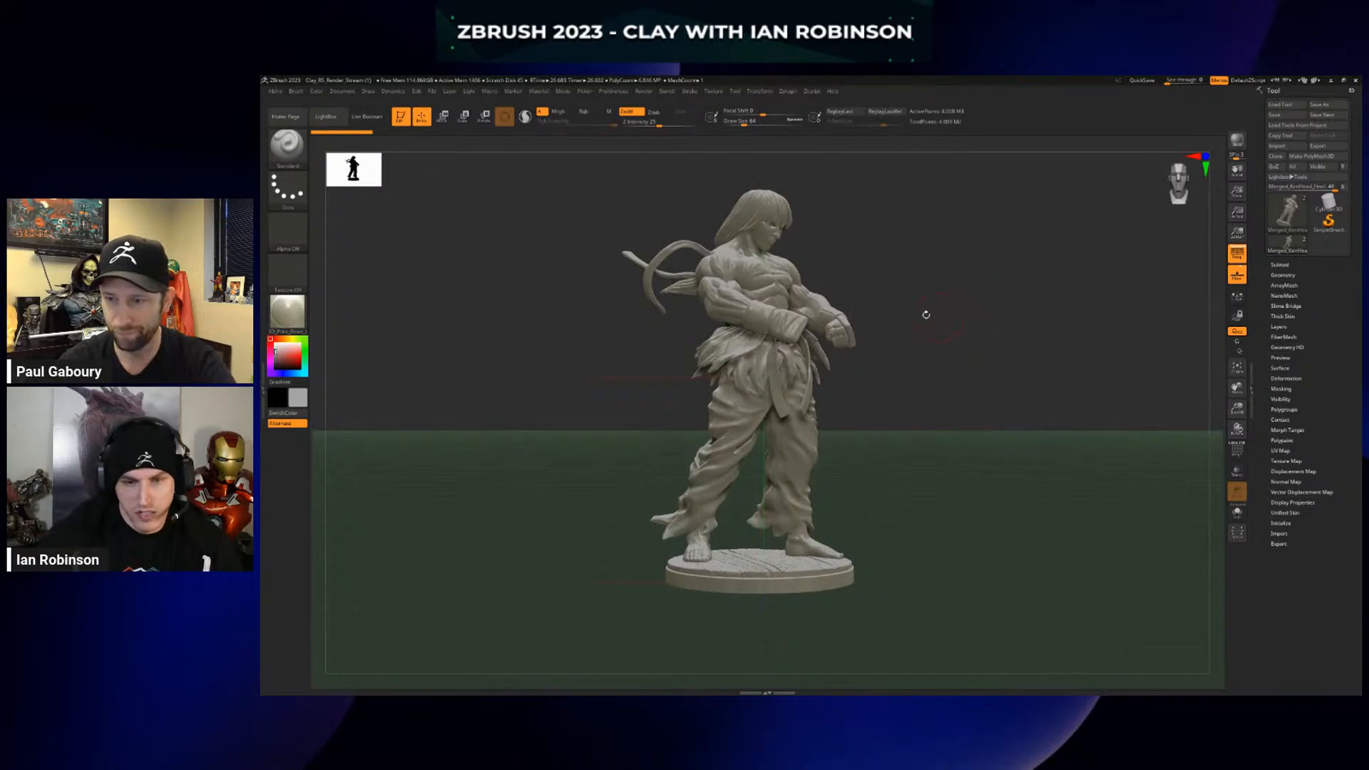
pyautogui.press(',')
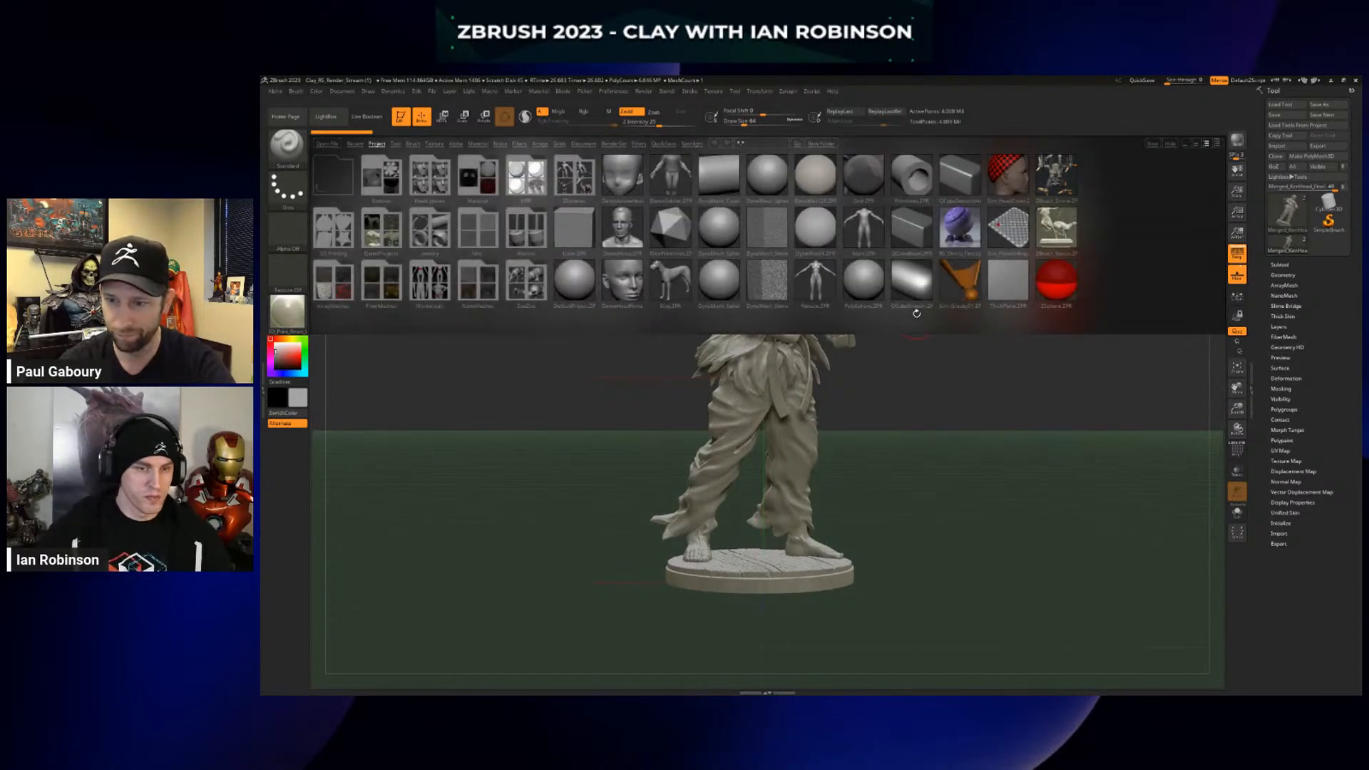
pyautogui.doubleClick(572, 279)
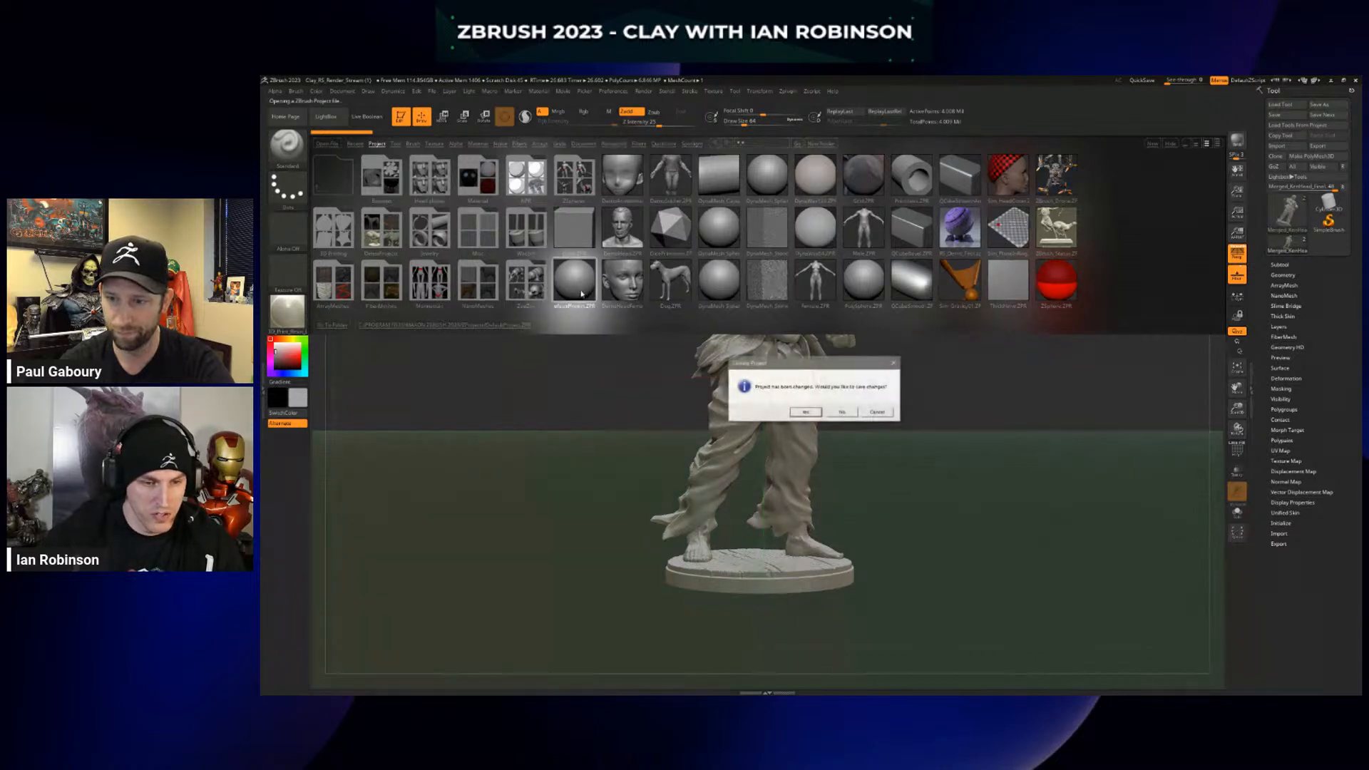
pyautogui.click(842, 412)
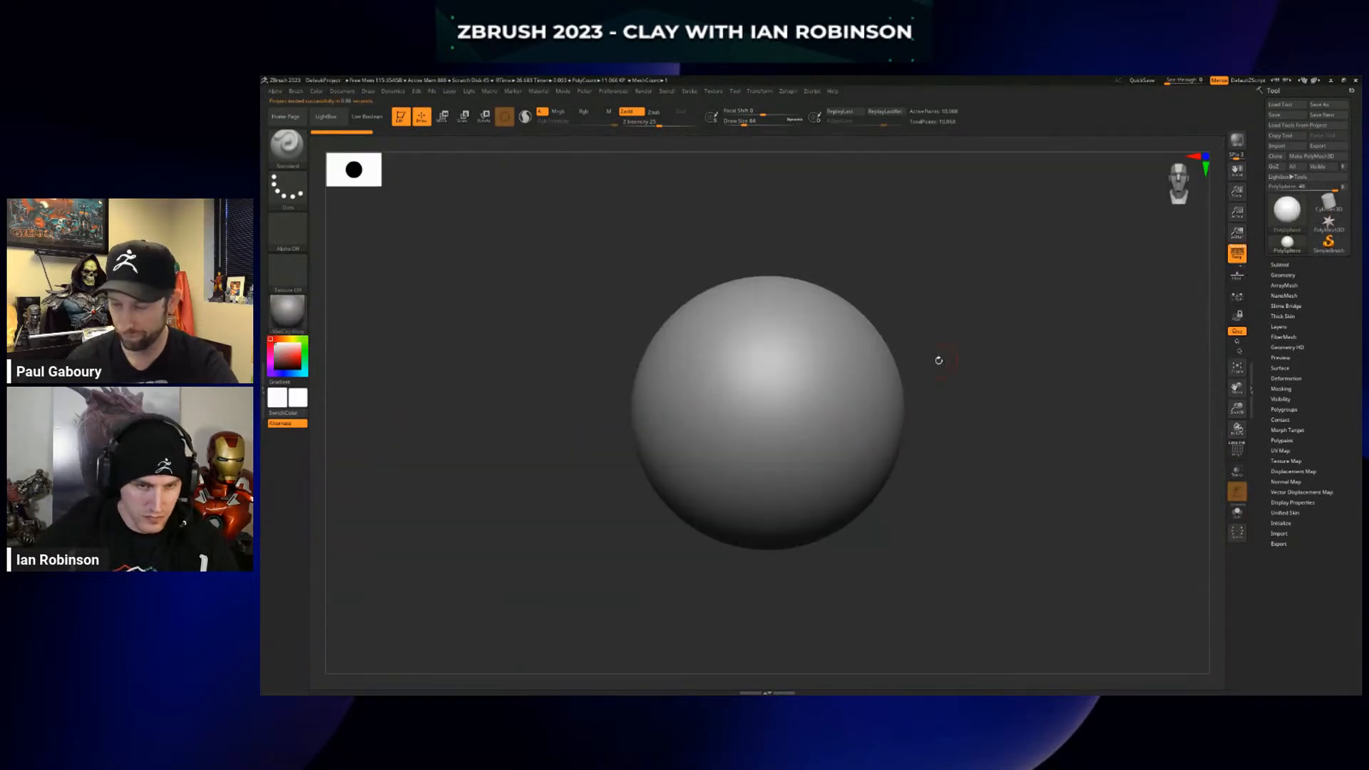
# Load the tools from the Clay_RS_Render_Stream (1) project in Downloads into the current project
pyautogui.click(1292, 128)
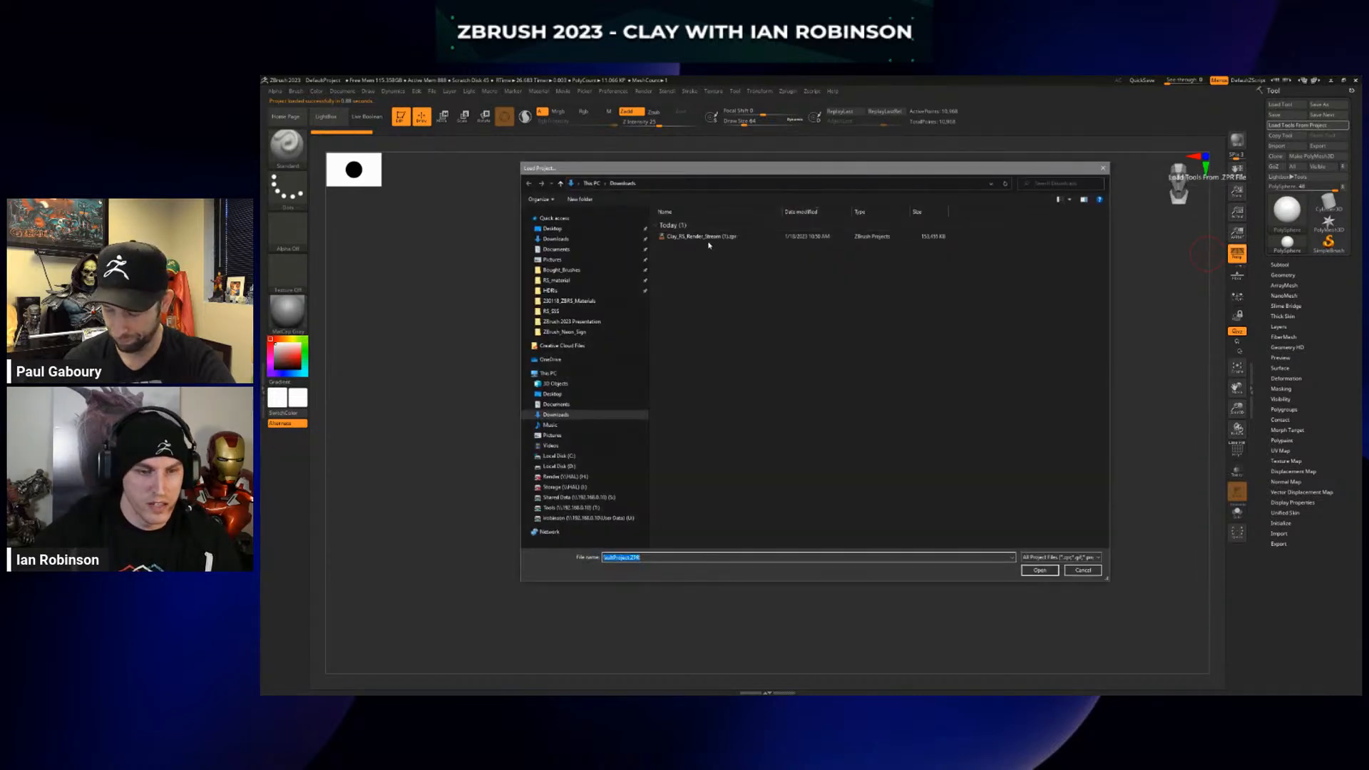
pyautogui.click(706, 237)
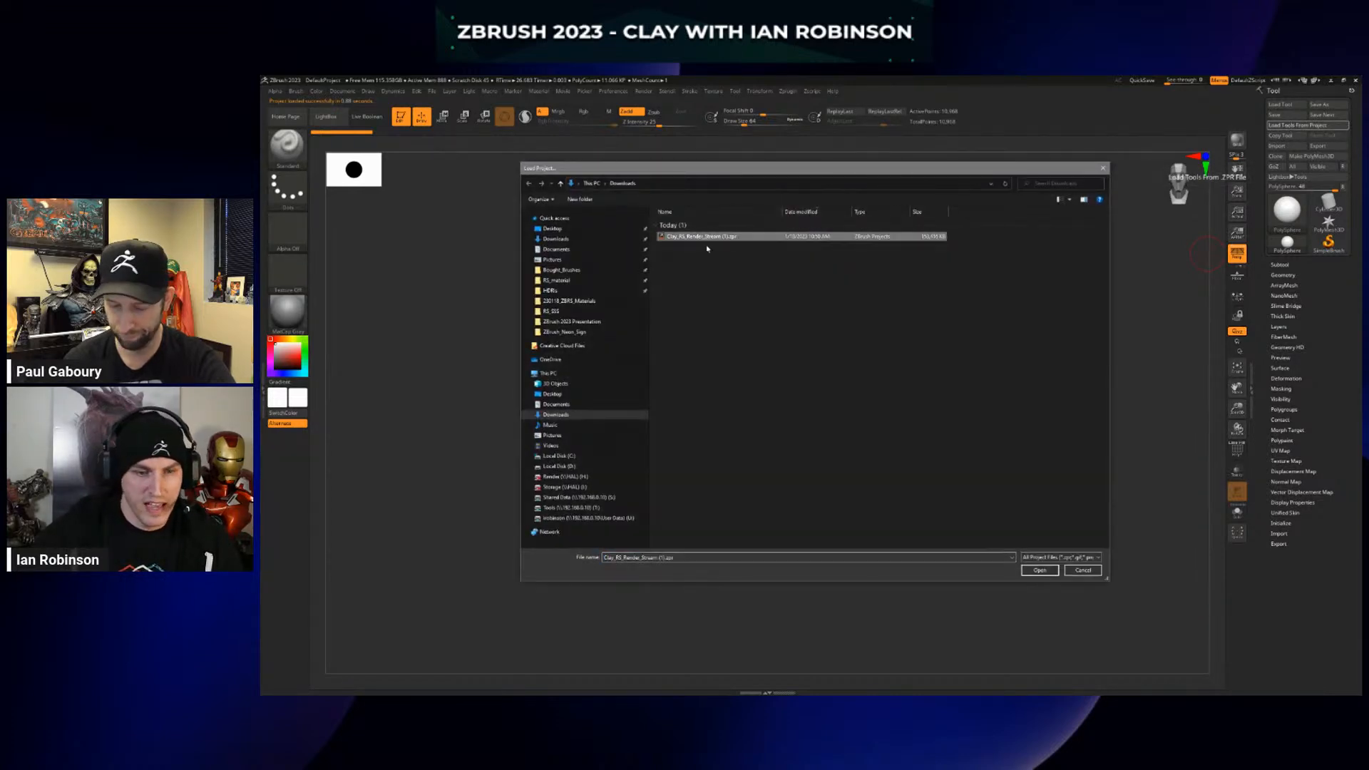
pyautogui.click(1040, 572)
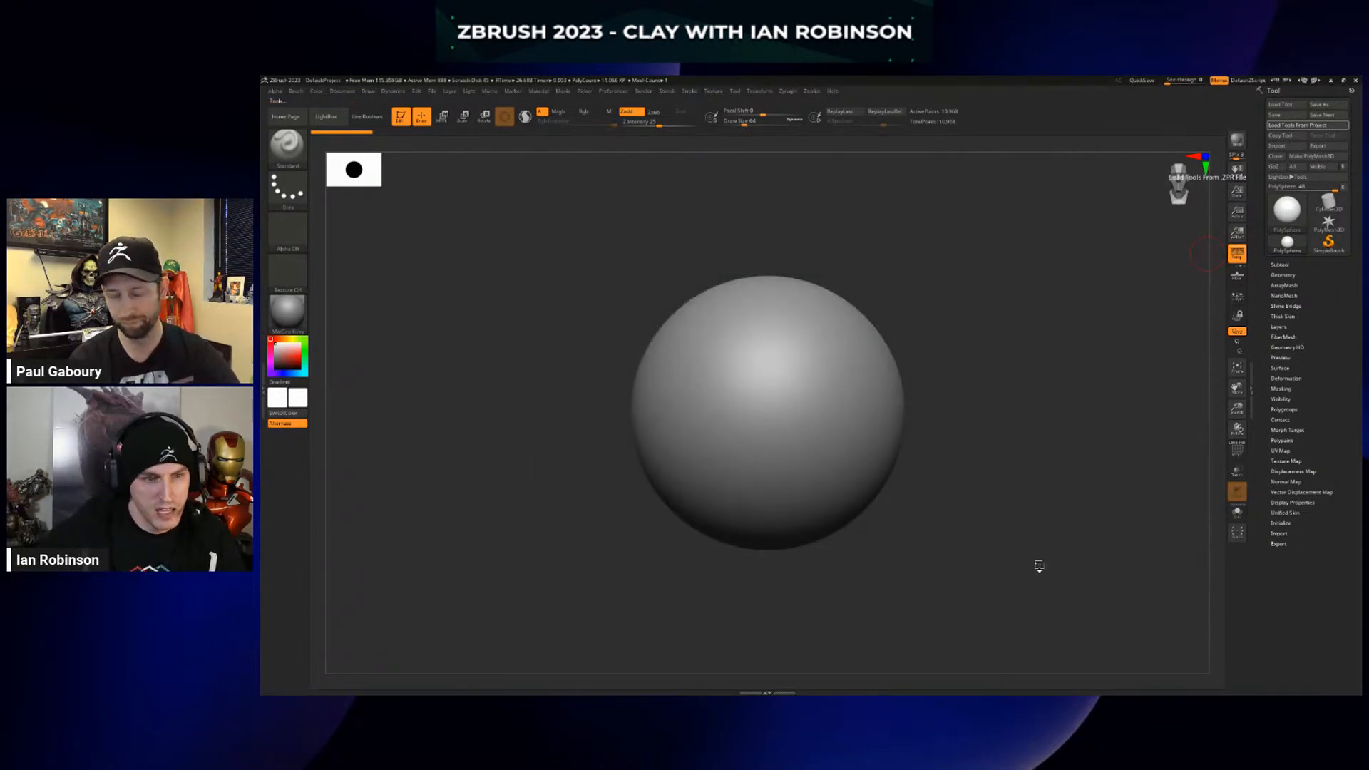
pyautogui.moveTo(951, 405)
pyautogui.mouseDown()
pyautogui.moveTo(979, 480)
pyautogui.moveTo(990, 444)
pyautogui.mouseUp()
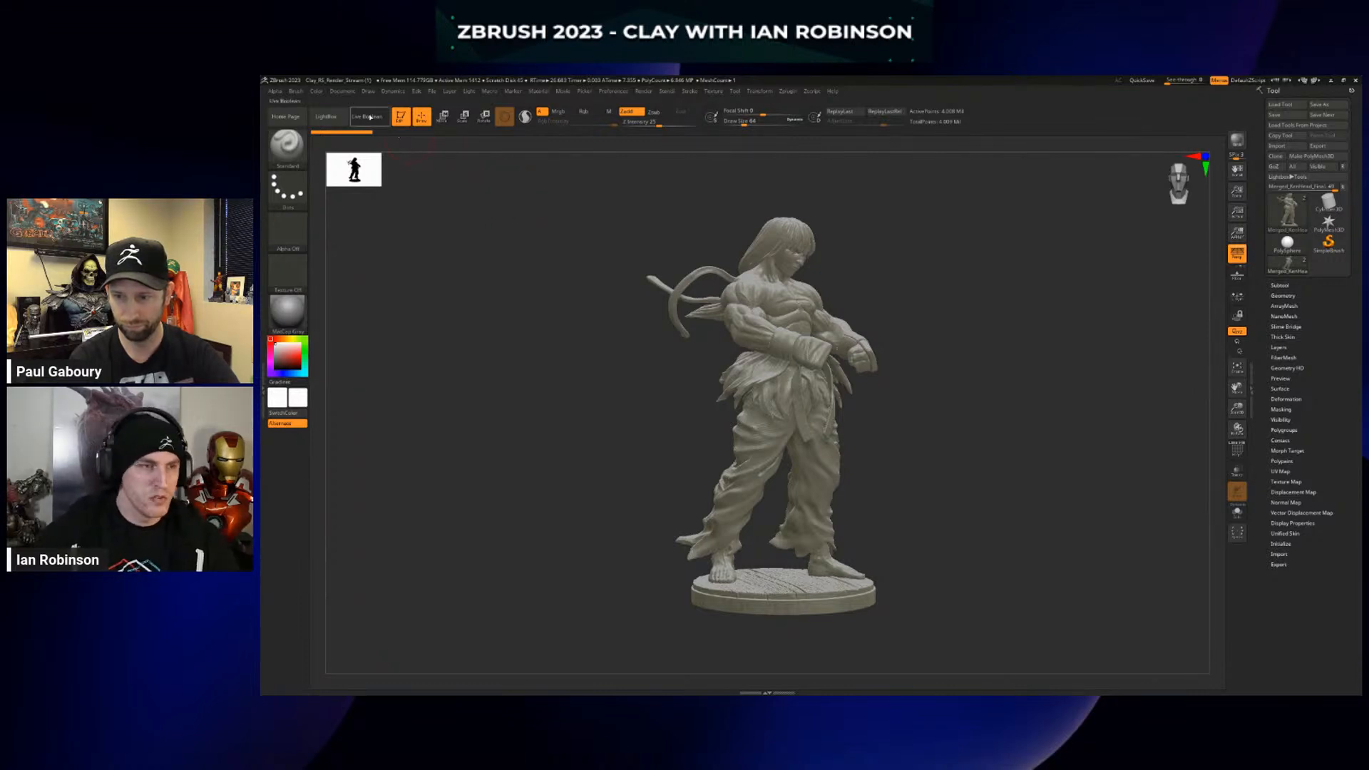
# Unlock the document's proportions and resize the document to a width of 1920
pyautogui.click(346, 94)
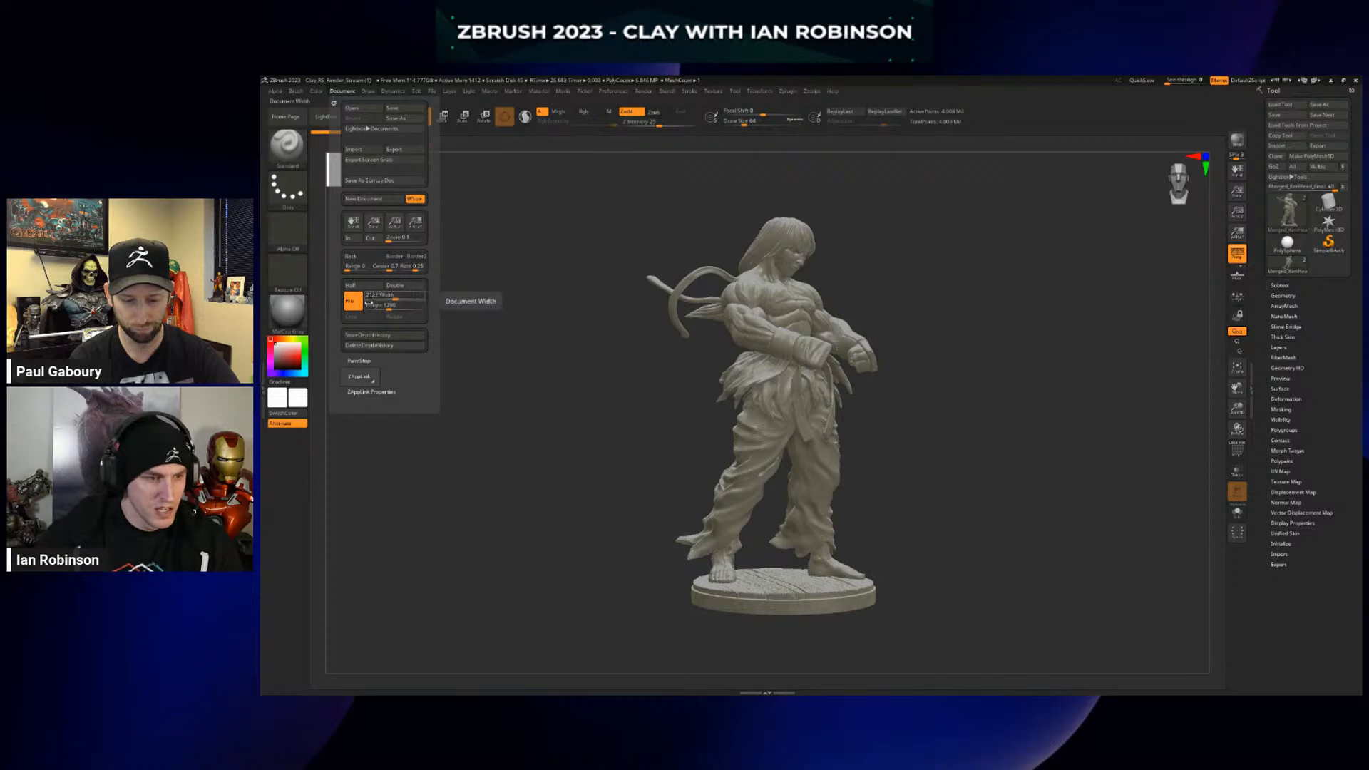
pyautogui.click(354, 302)
pyautogui.click(389, 295)
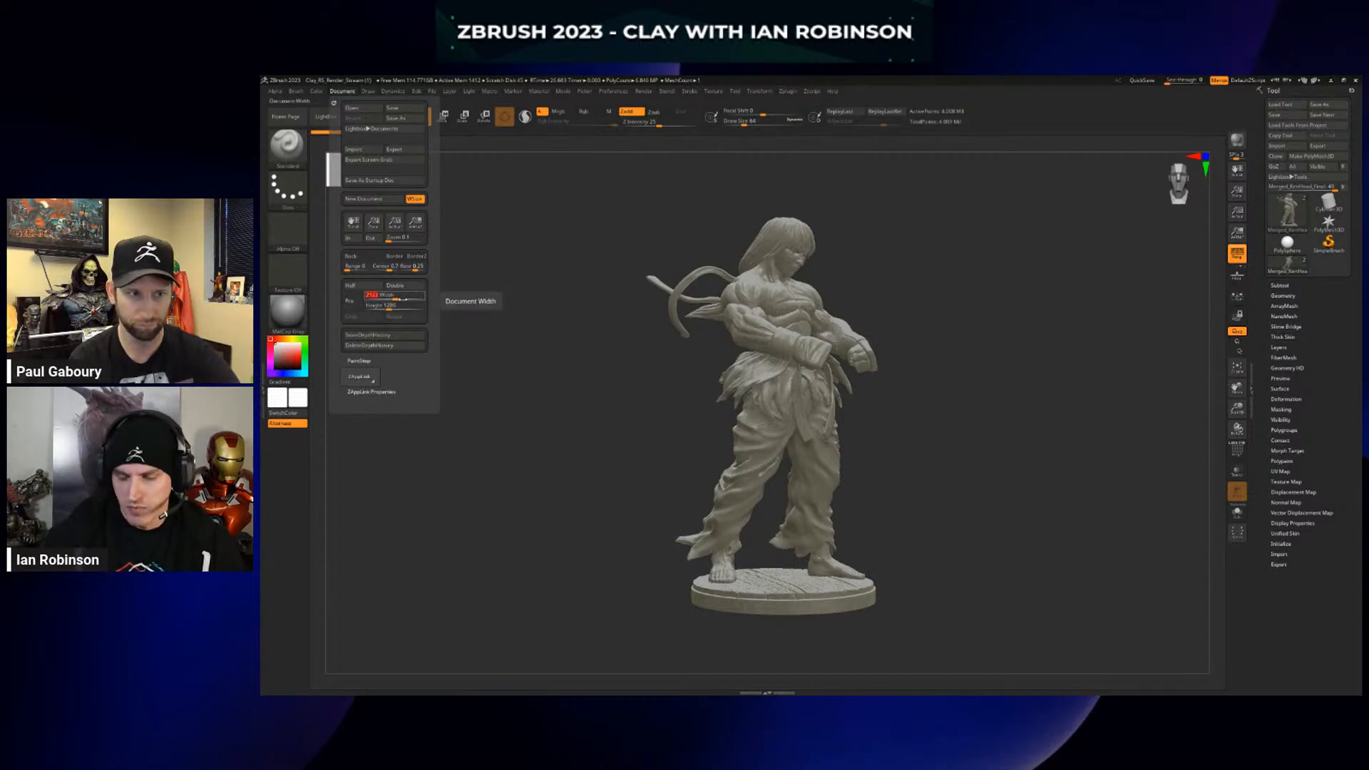
pyautogui.write('1920')
pyautogui.press('Tab')
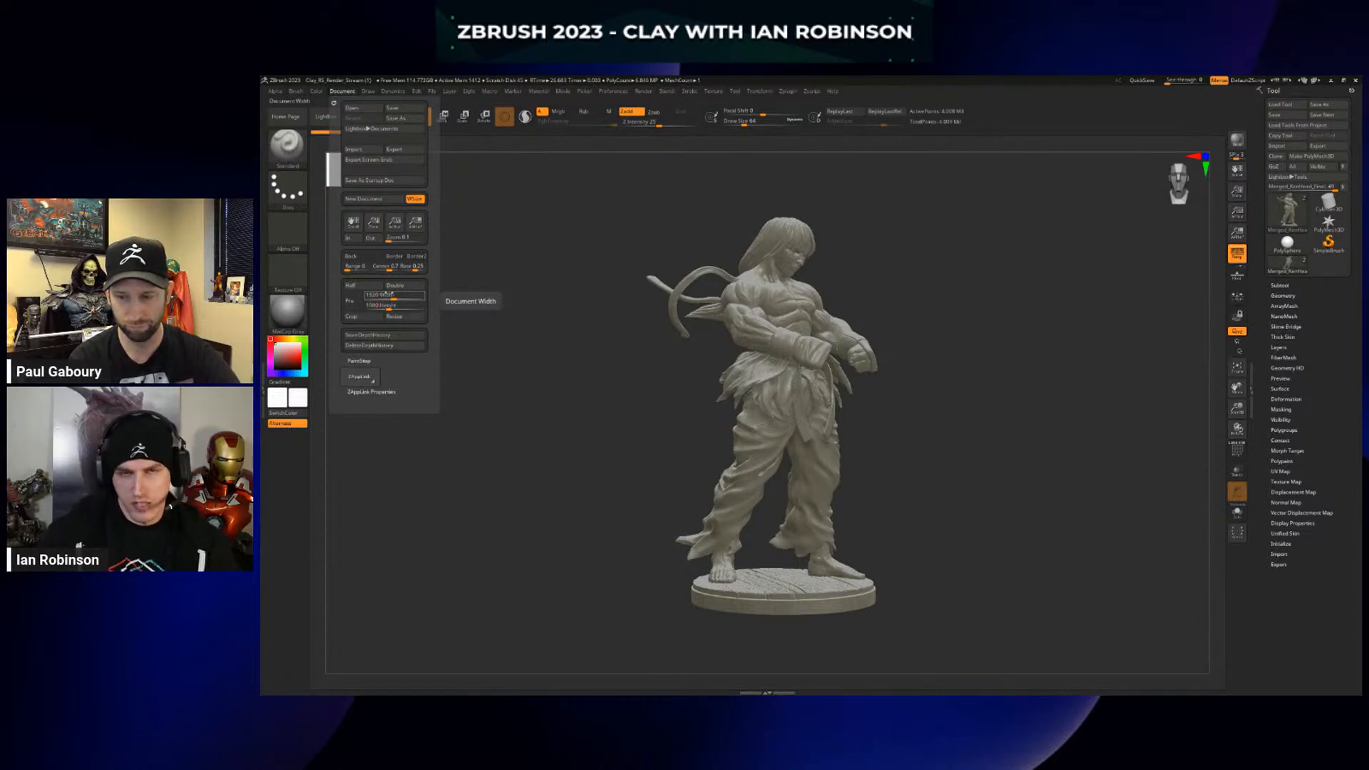
pyautogui.click(405, 316)
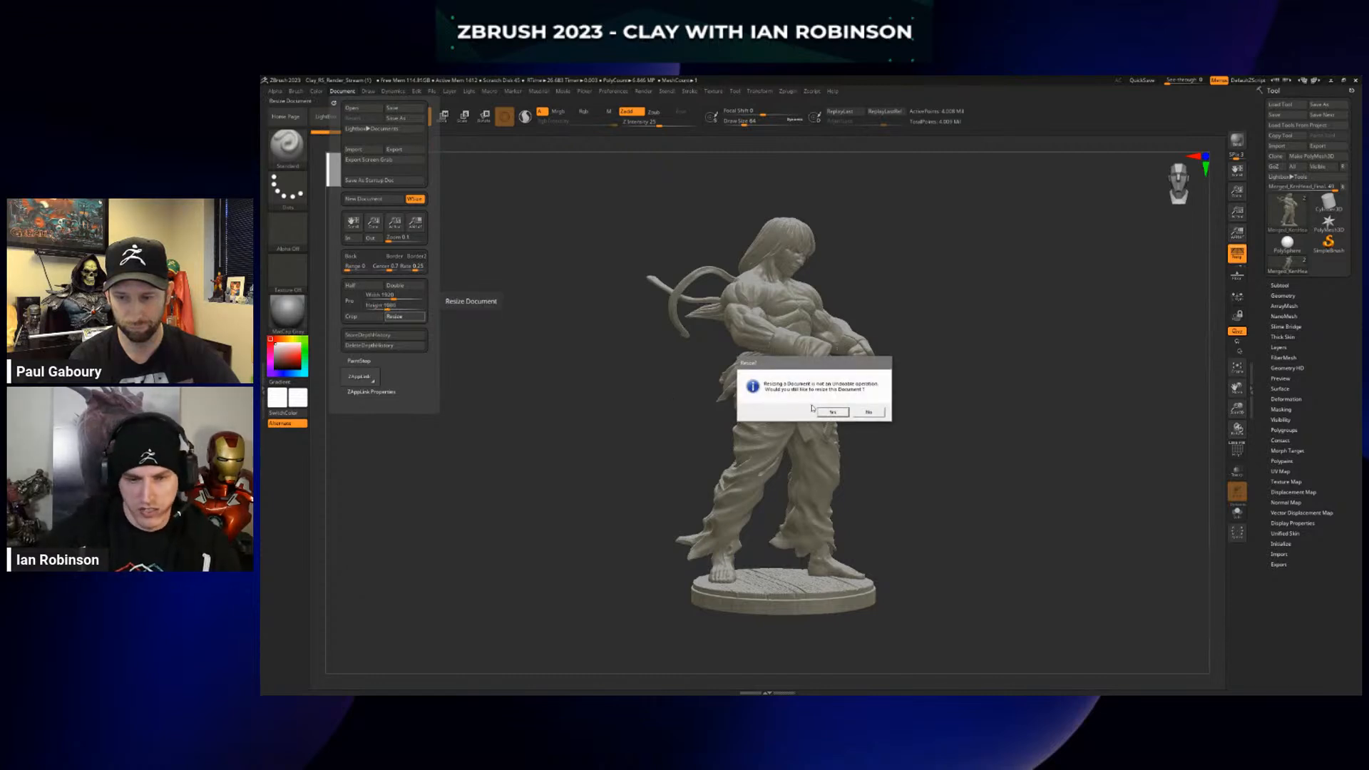
pyautogui.click(832, 414)
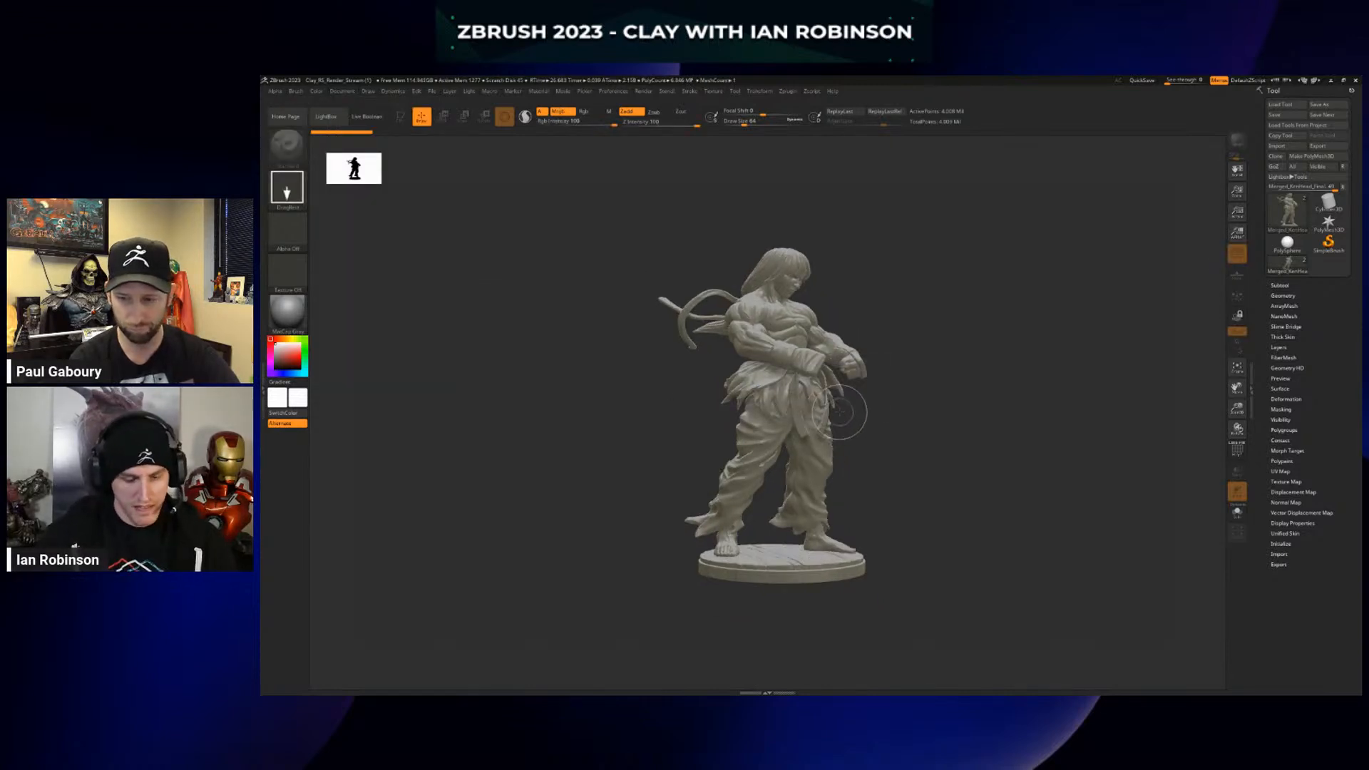
# Clear the canvas, redraw the fighter figure on it in Edit mode, and enlarge it to fill most of the canvas height
pyautogui.hotkey('ctrl', 'n')
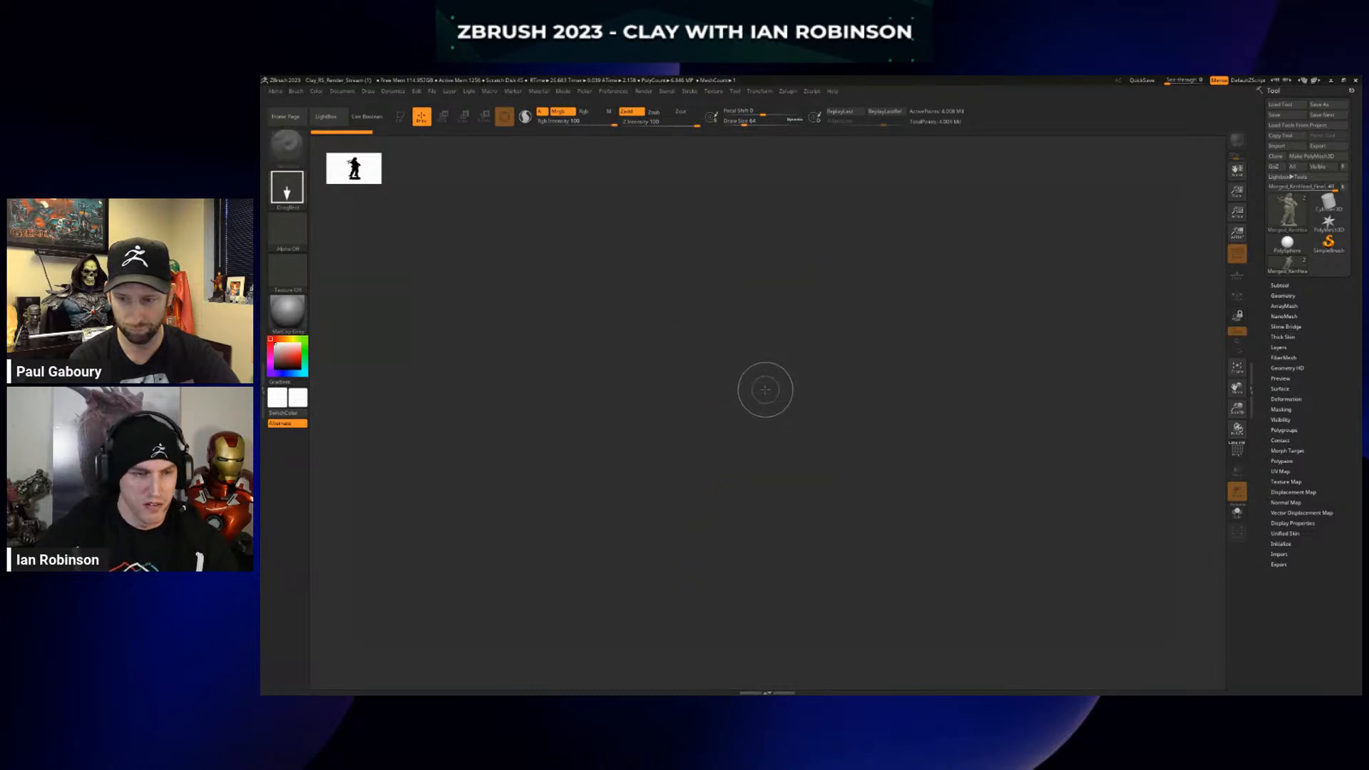
pyautogui.moveTo(765, 391); pyautogui.dragTo(764, 468)
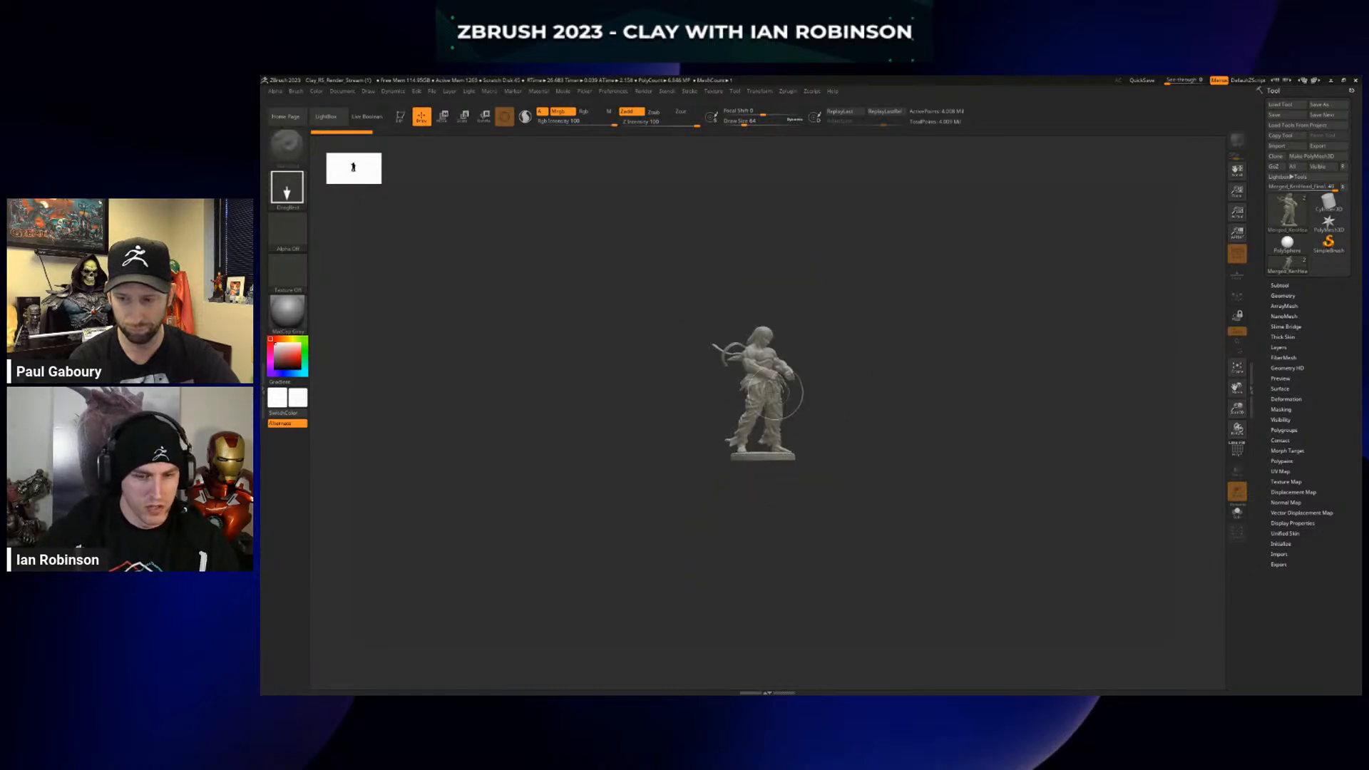
pyautogui.press('t')
pyautogui.keyDown('alt'); pyautogui.moveTo(841, 371); pyautogui.dragTo(859, 470); pyautogui.keyUp('alt')
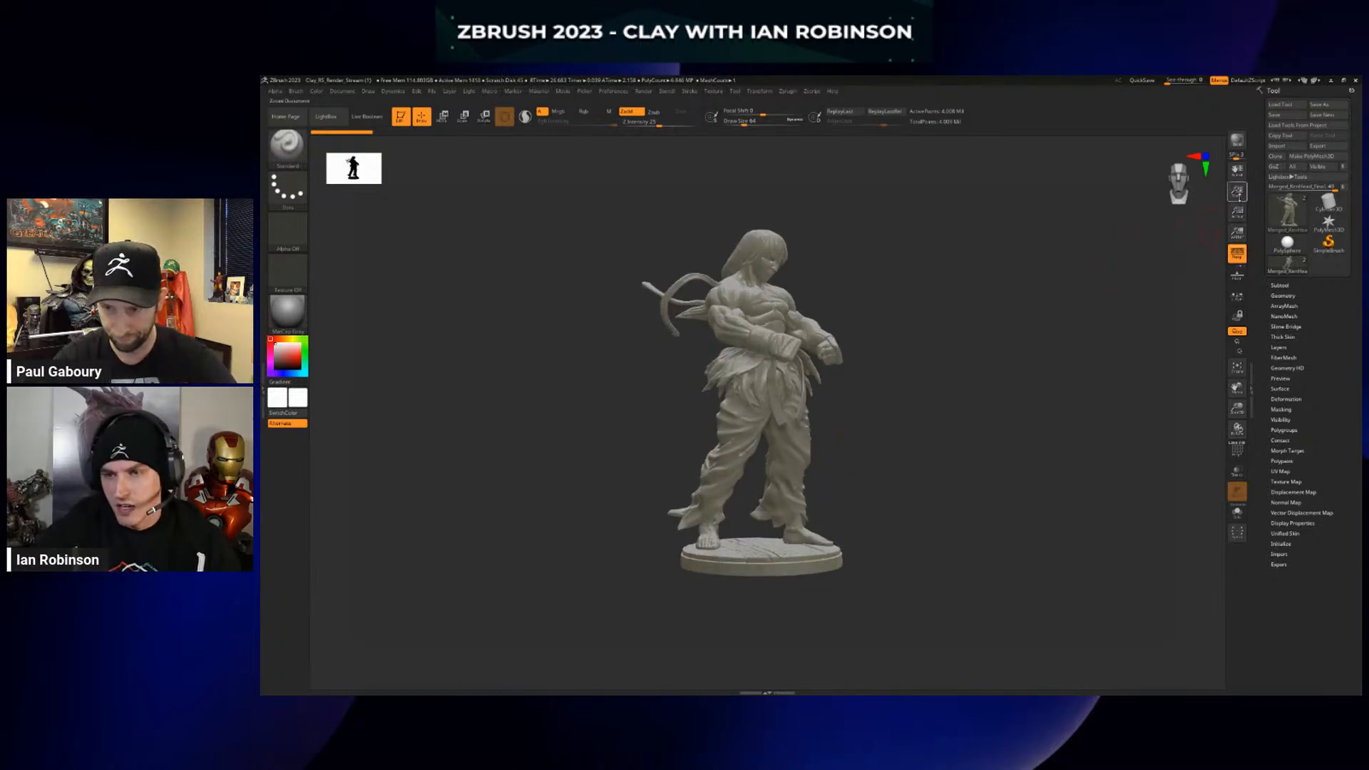
# Compare the document at actual size and zoomed in to check how it fits the workspace
pyautogui.moveTo(1237, 193); pyautogui.dragTo(1238, 202)
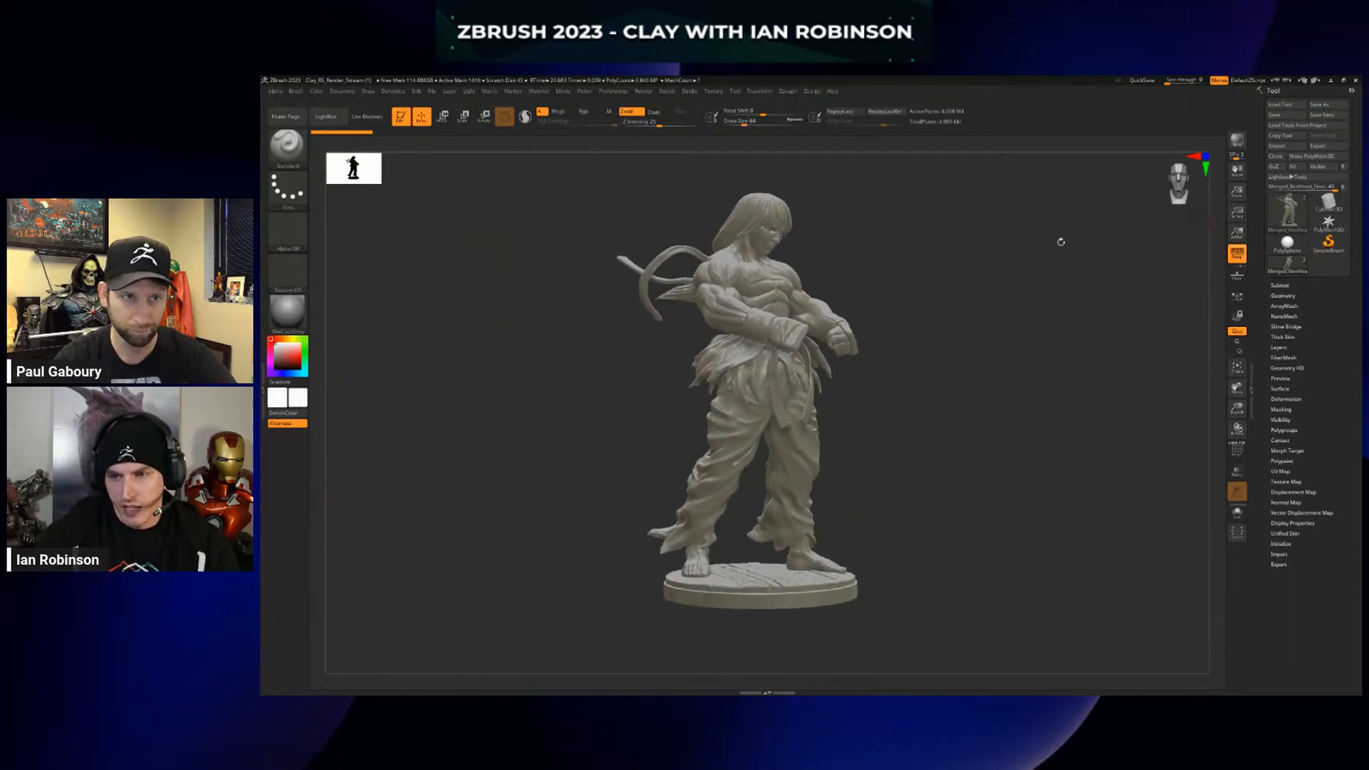
pyautogui.click(1237, 214)
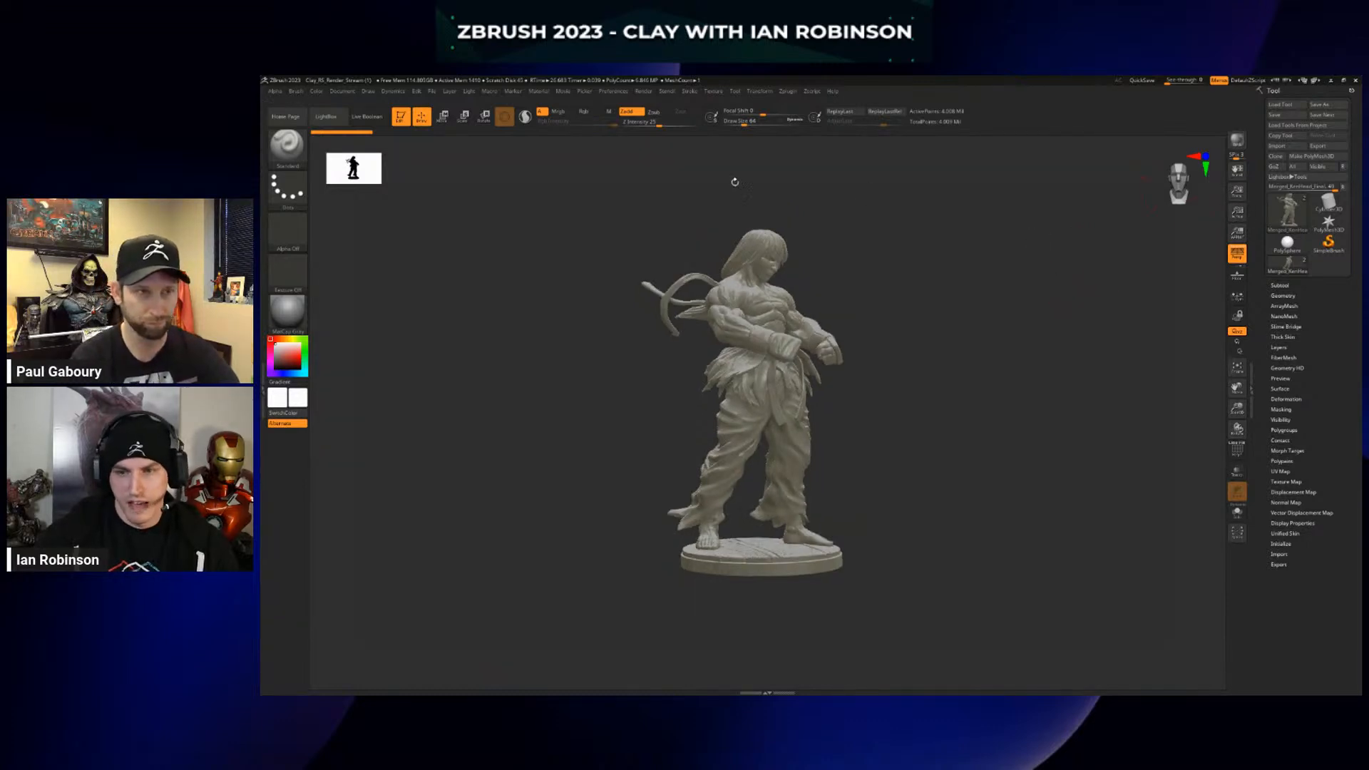
pyautogui.moveTo(1238, 191); pyautogui.dragTo(1239, 201)
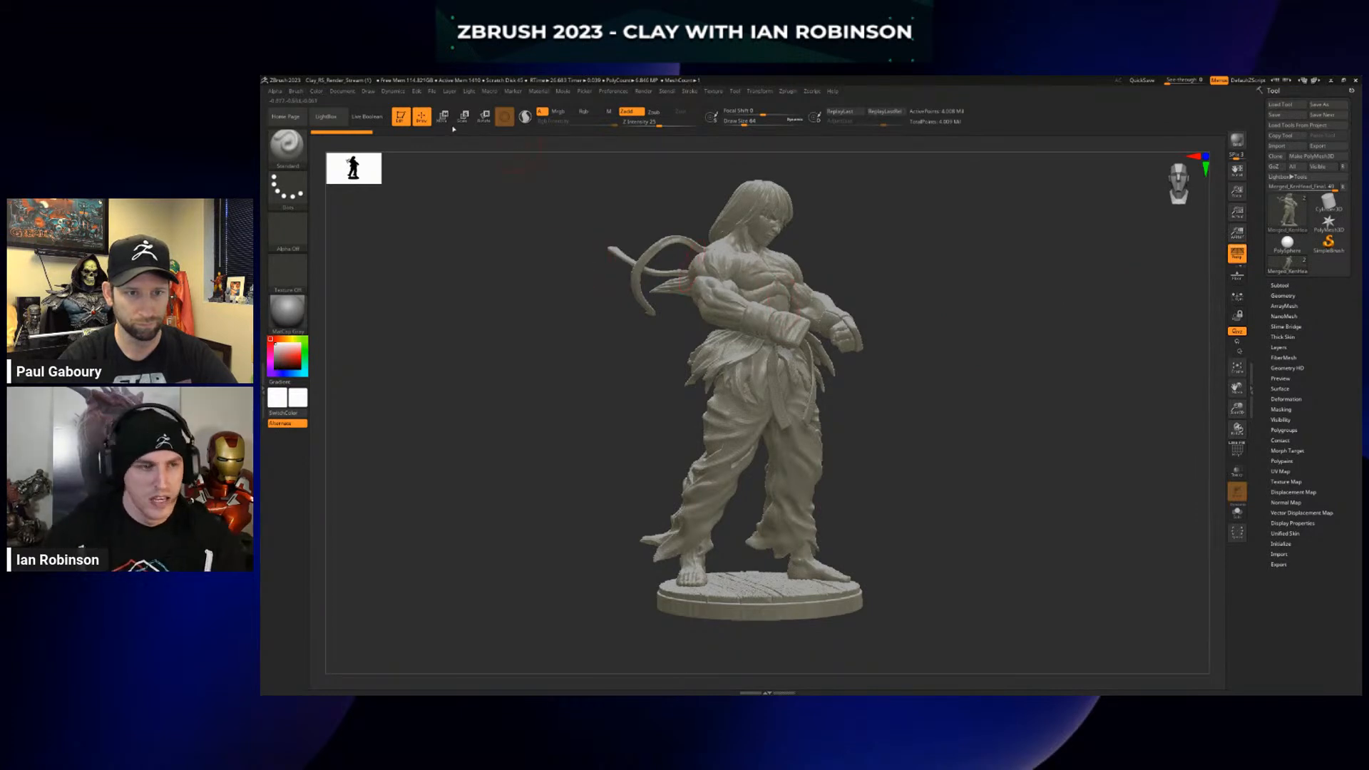
pyautogui.click(349, 92)
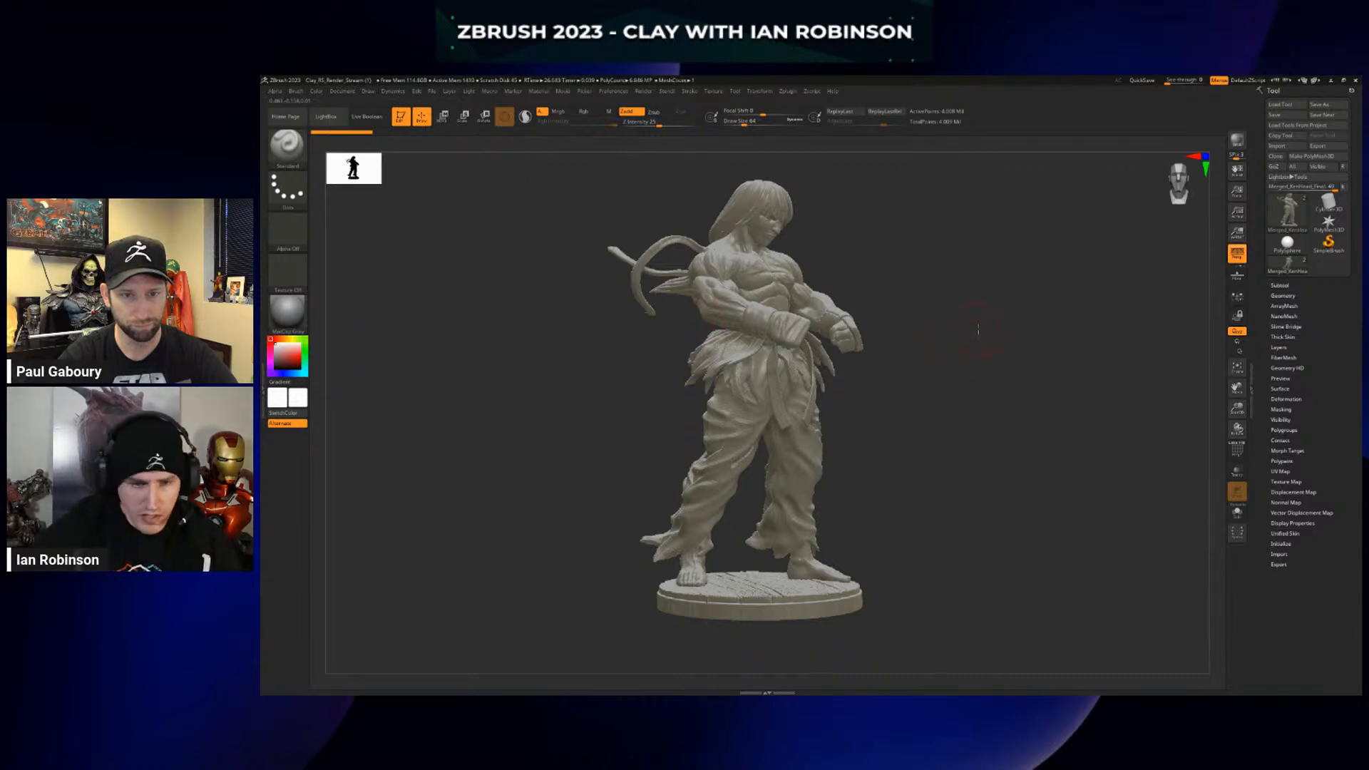
pyautogui.moveTo(978, 329); pyautogui.dragTo(978, 326)
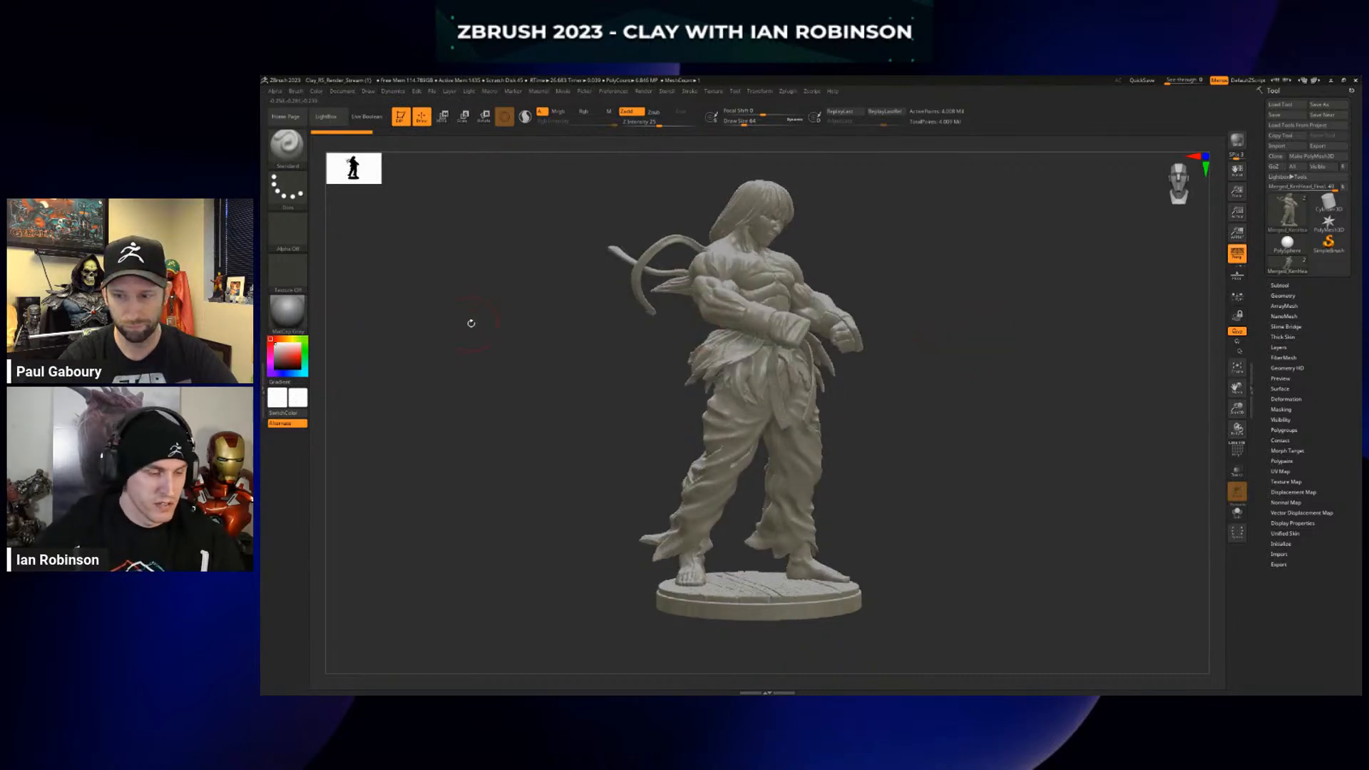
# Examine the Redshift polypaint and preset color materials in the material library
pyautogui.click(290, 313)
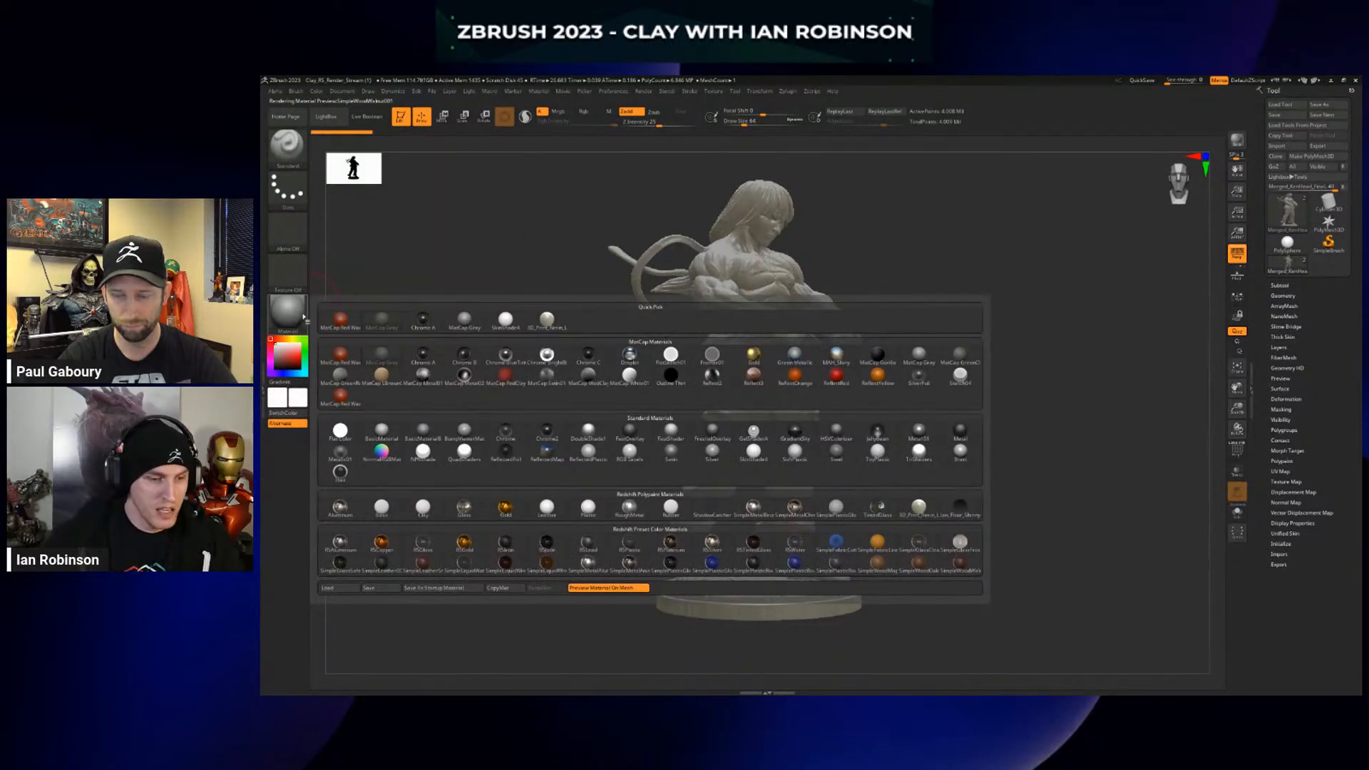
pyautogui.moveTo(411, 444)
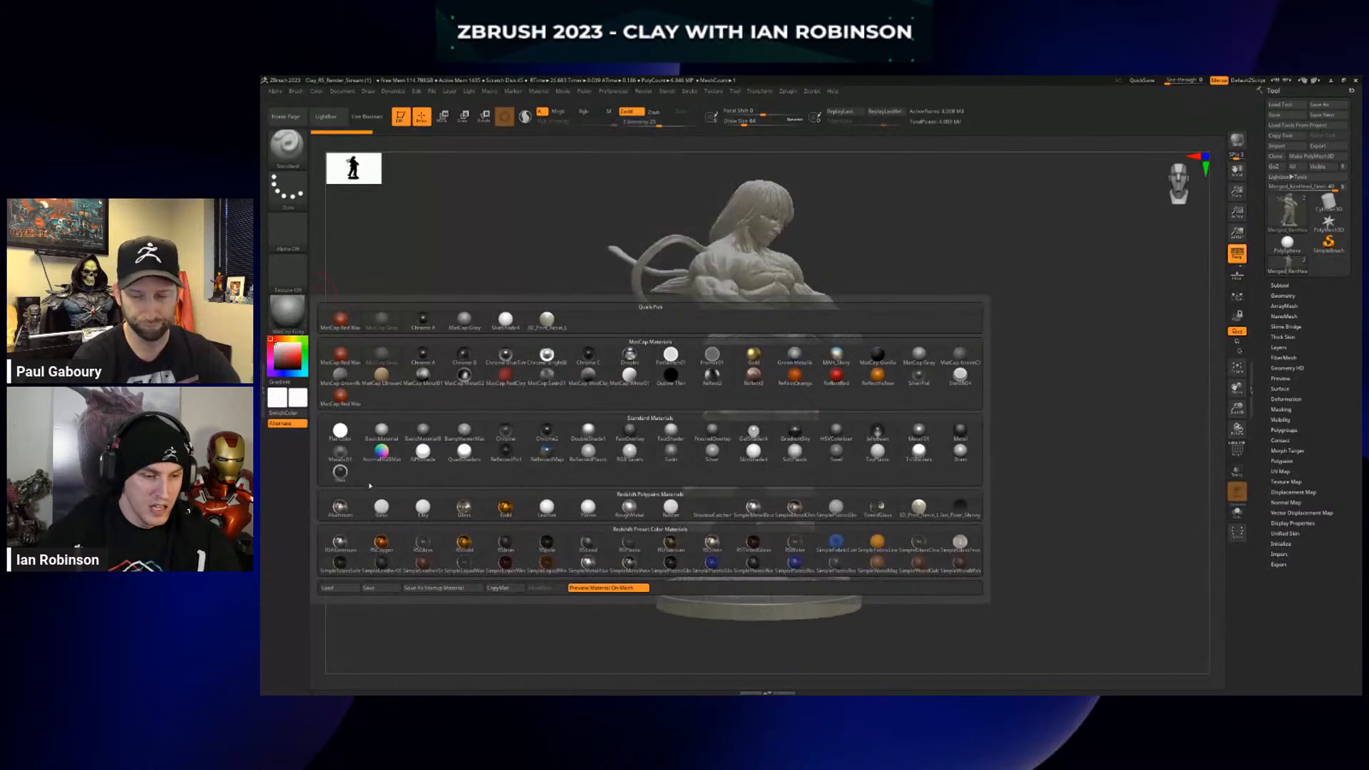
pyautogui.click(303, 319)
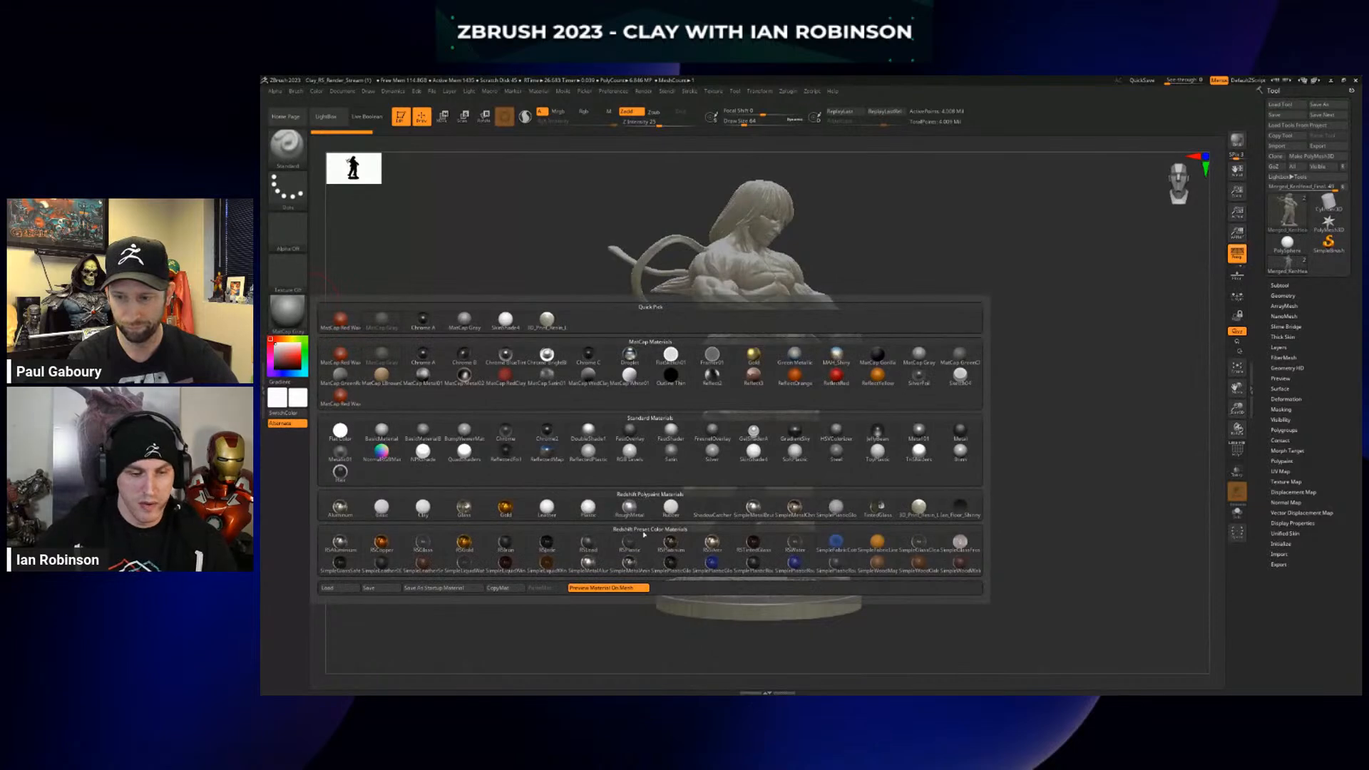
pyautogui.moveTo(639, 537)
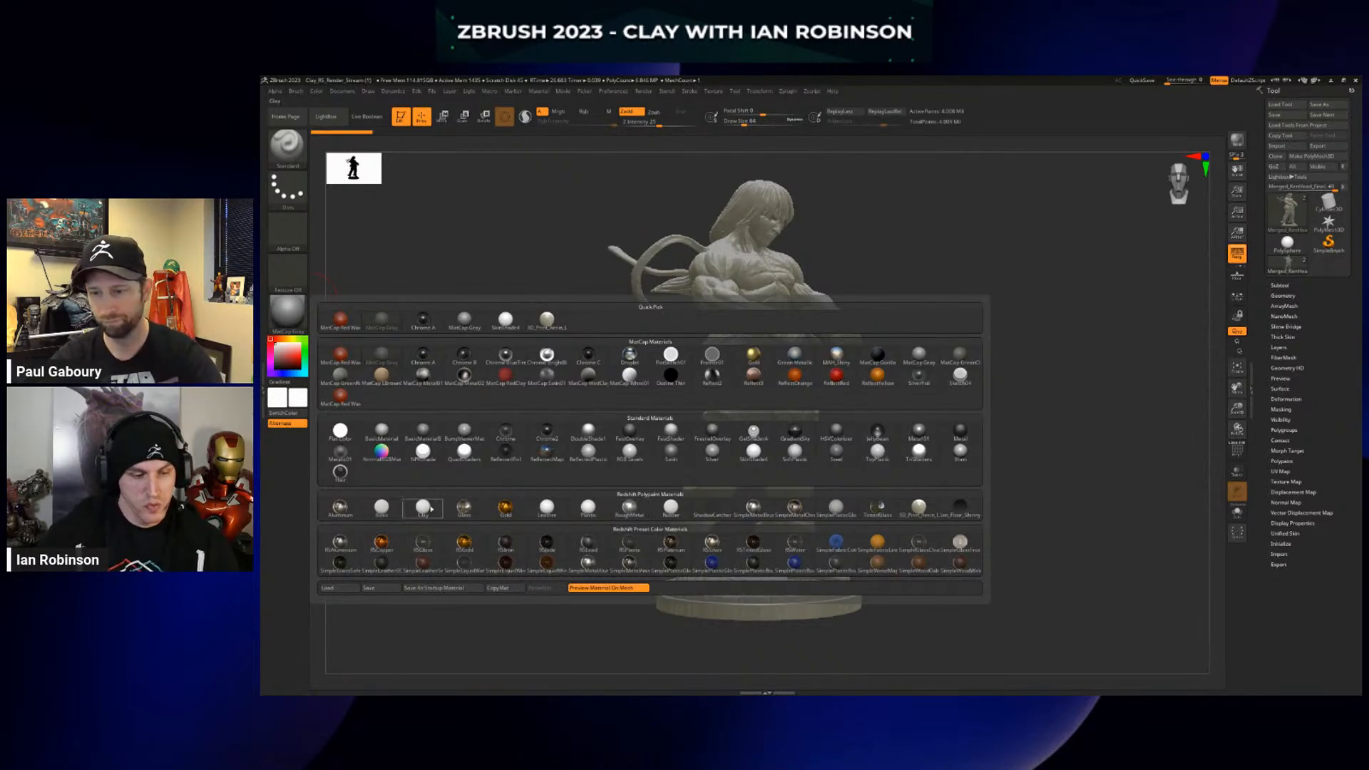
pyautogui.moveTo(715, 510)
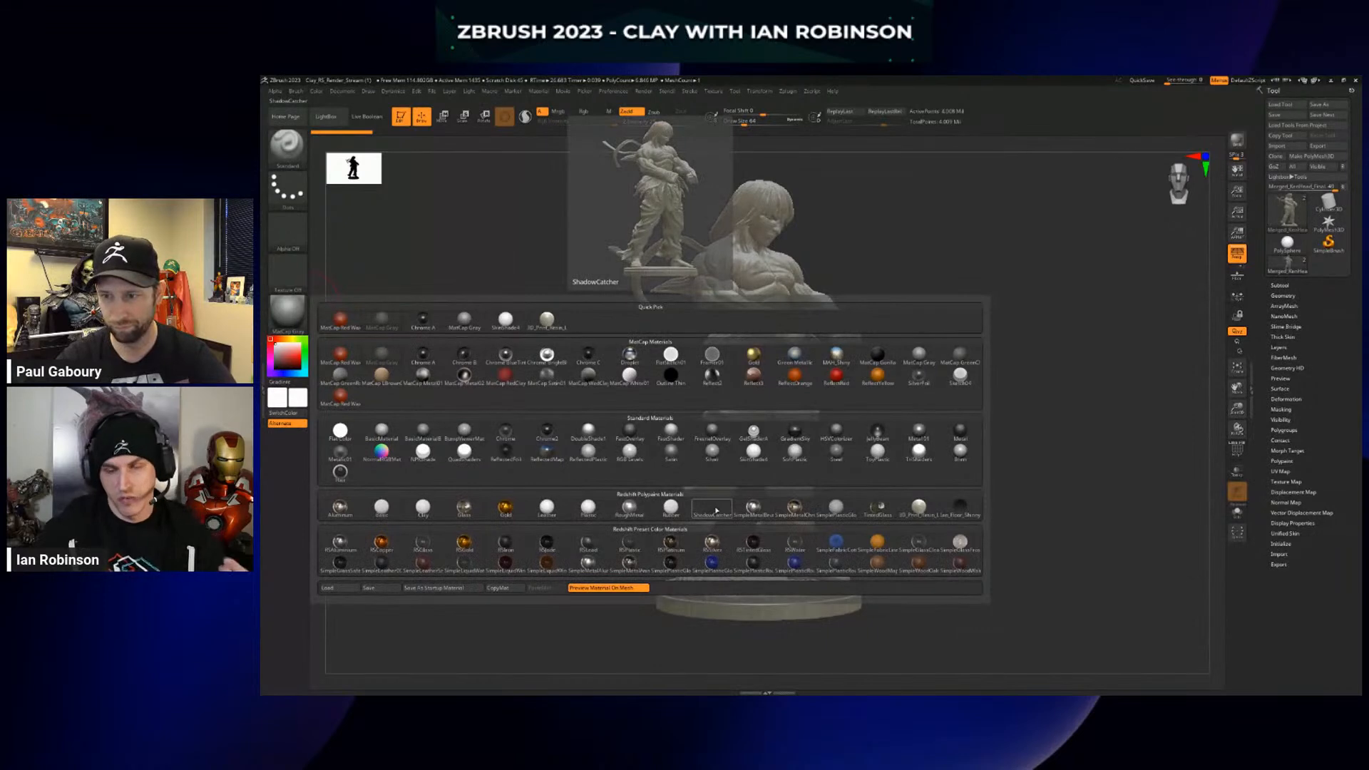
pyautogui.click(586, 509)
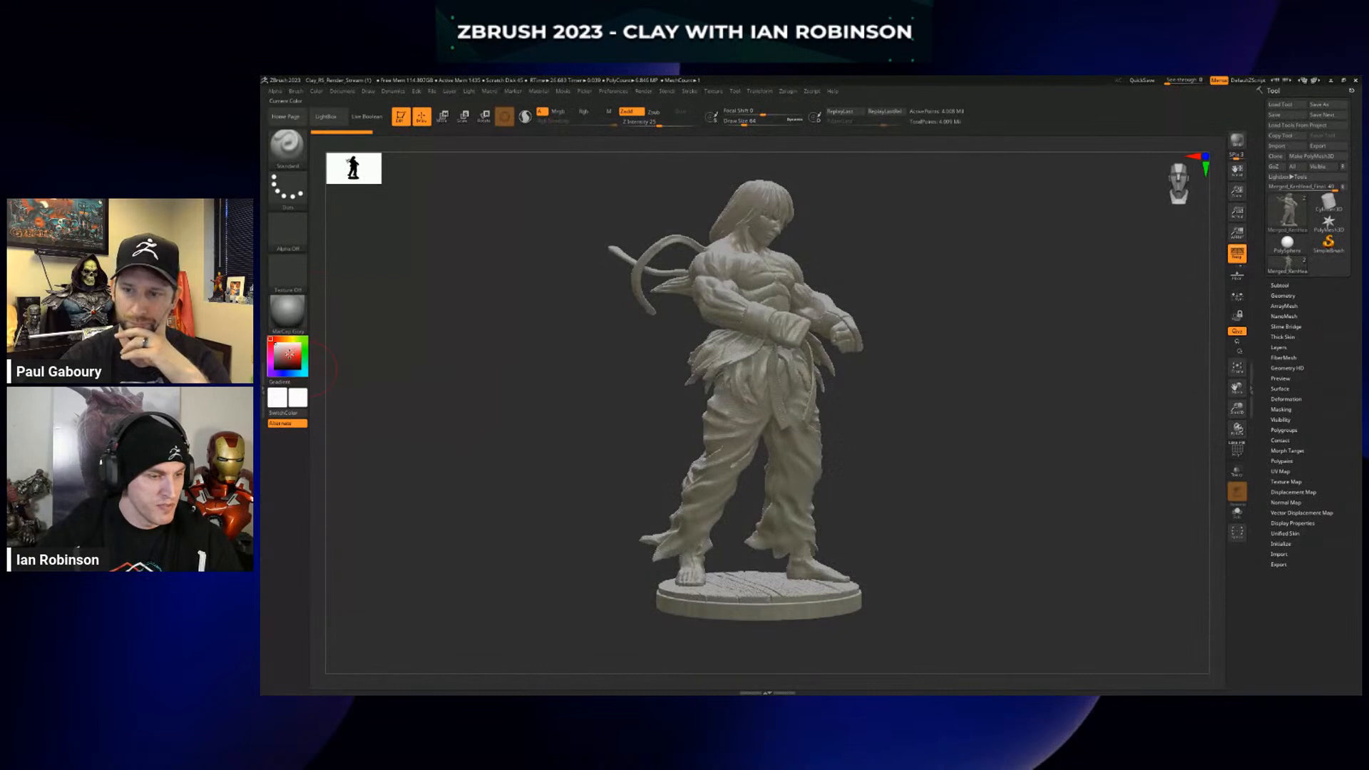
# Choose a muted red as the active color and insert a Cone3D and a Cube3D as subtools of the figure
pyautogui.click(290, 355)
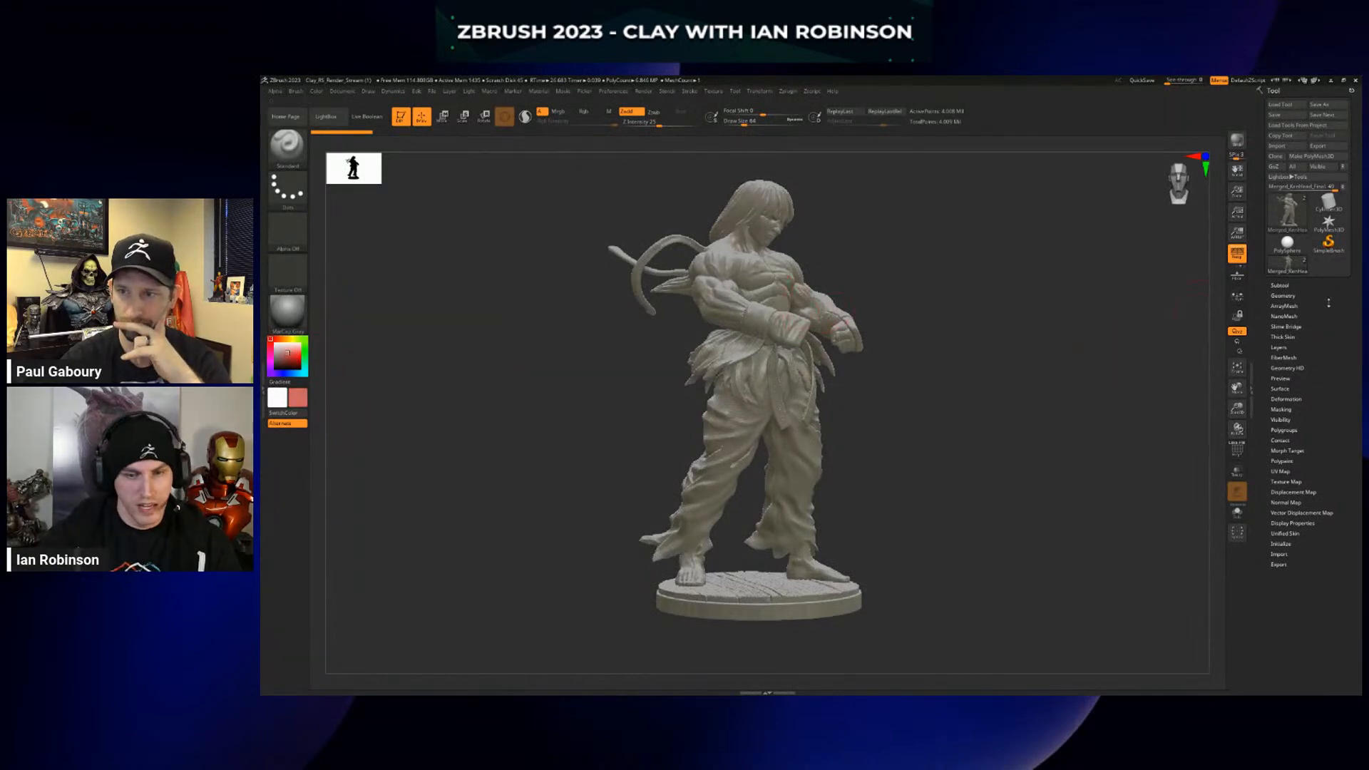
pyautogui.click(1280, 285)
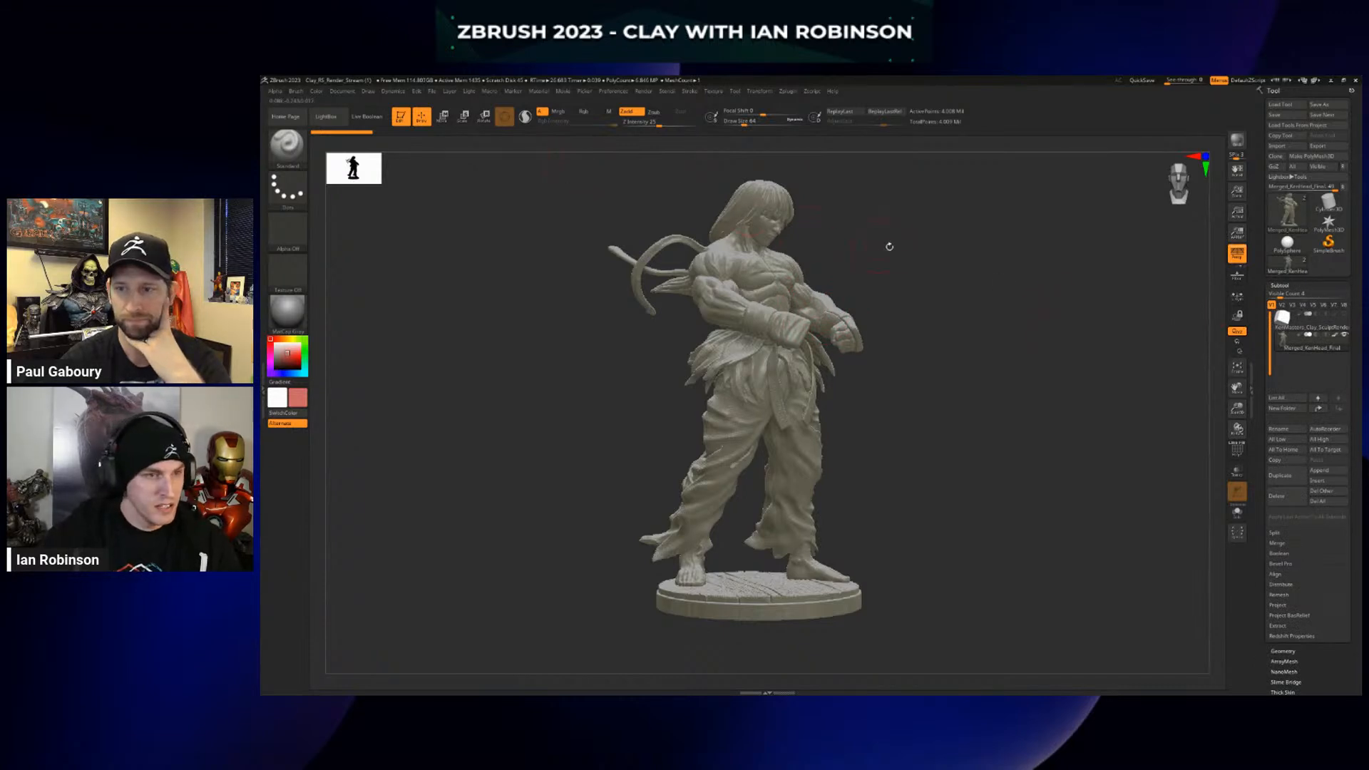
pyautogui.scroll(-7, 1356, 312)
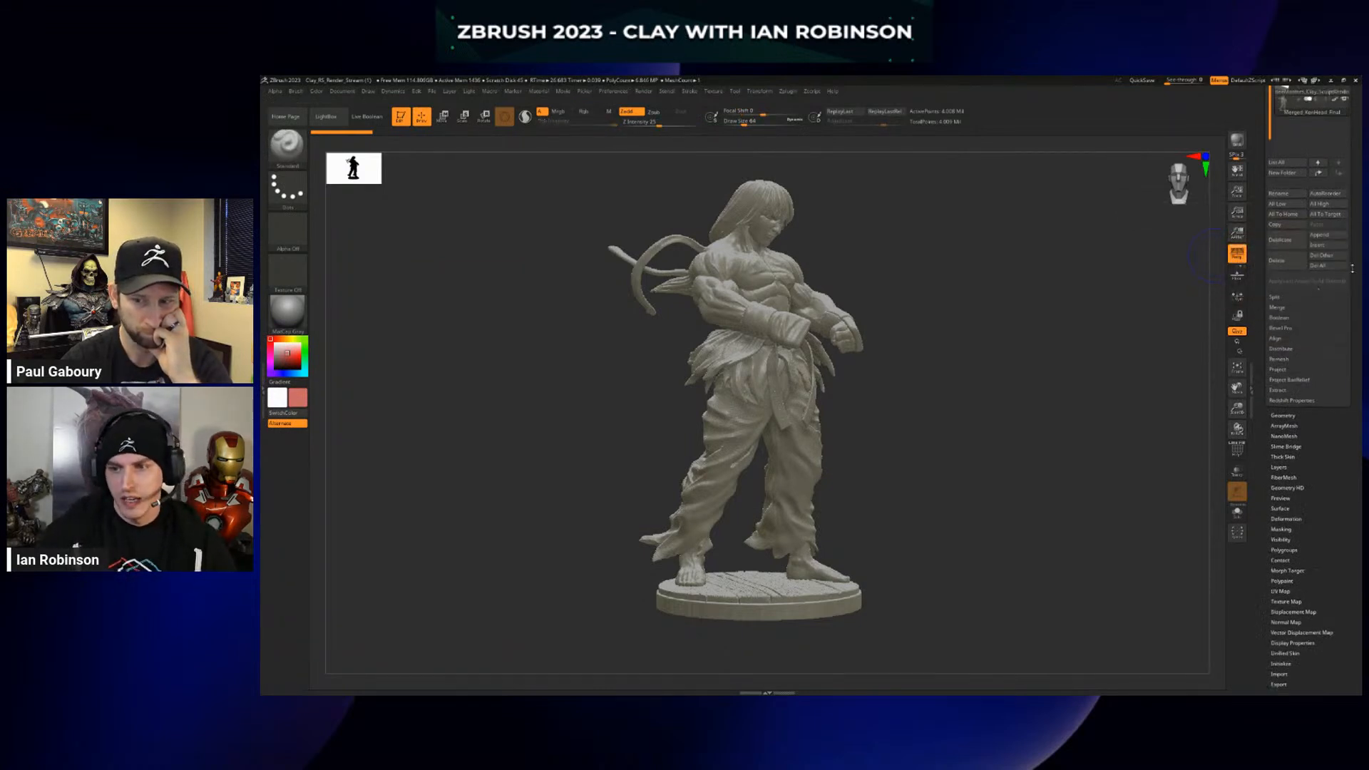
pyautogui.scroll(2, 1319, 270)
pyautogui.click(1323, 307)
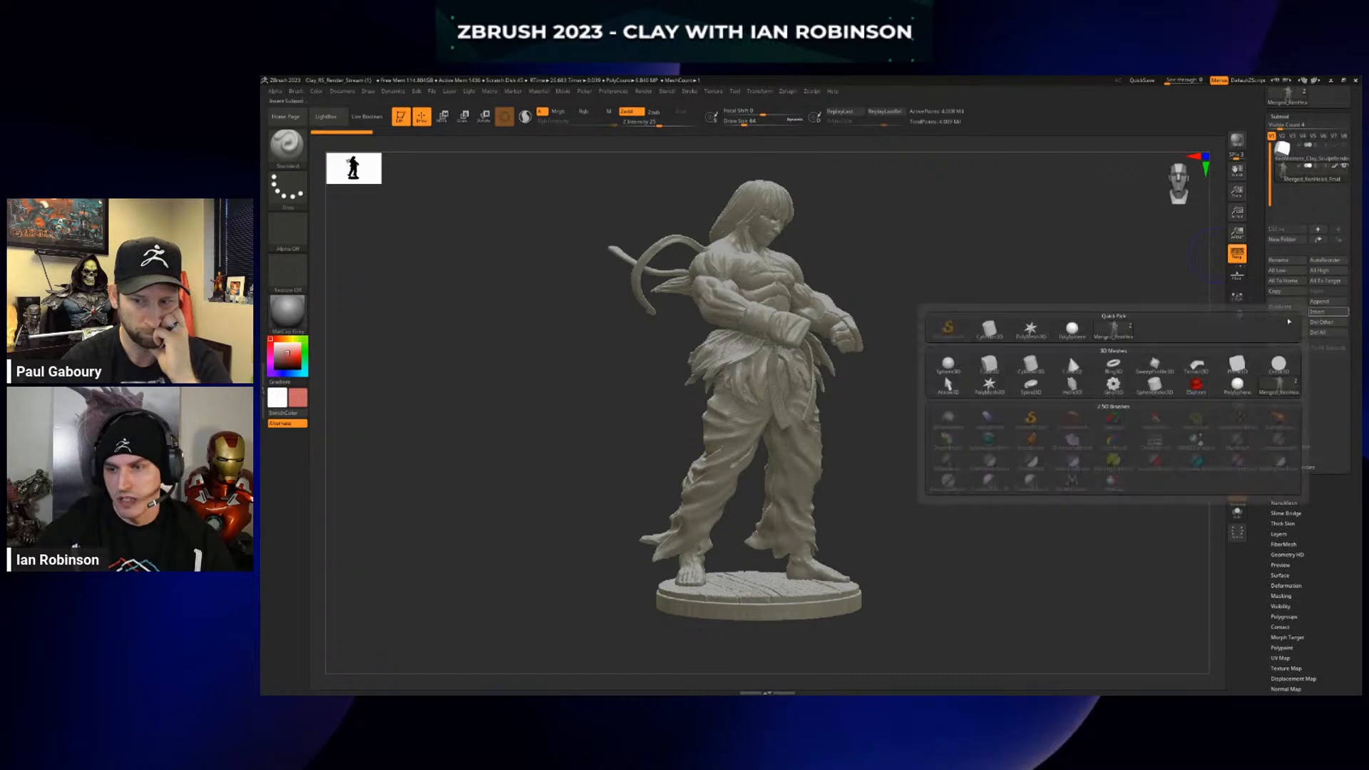
pyautogui.click(1067, 353)
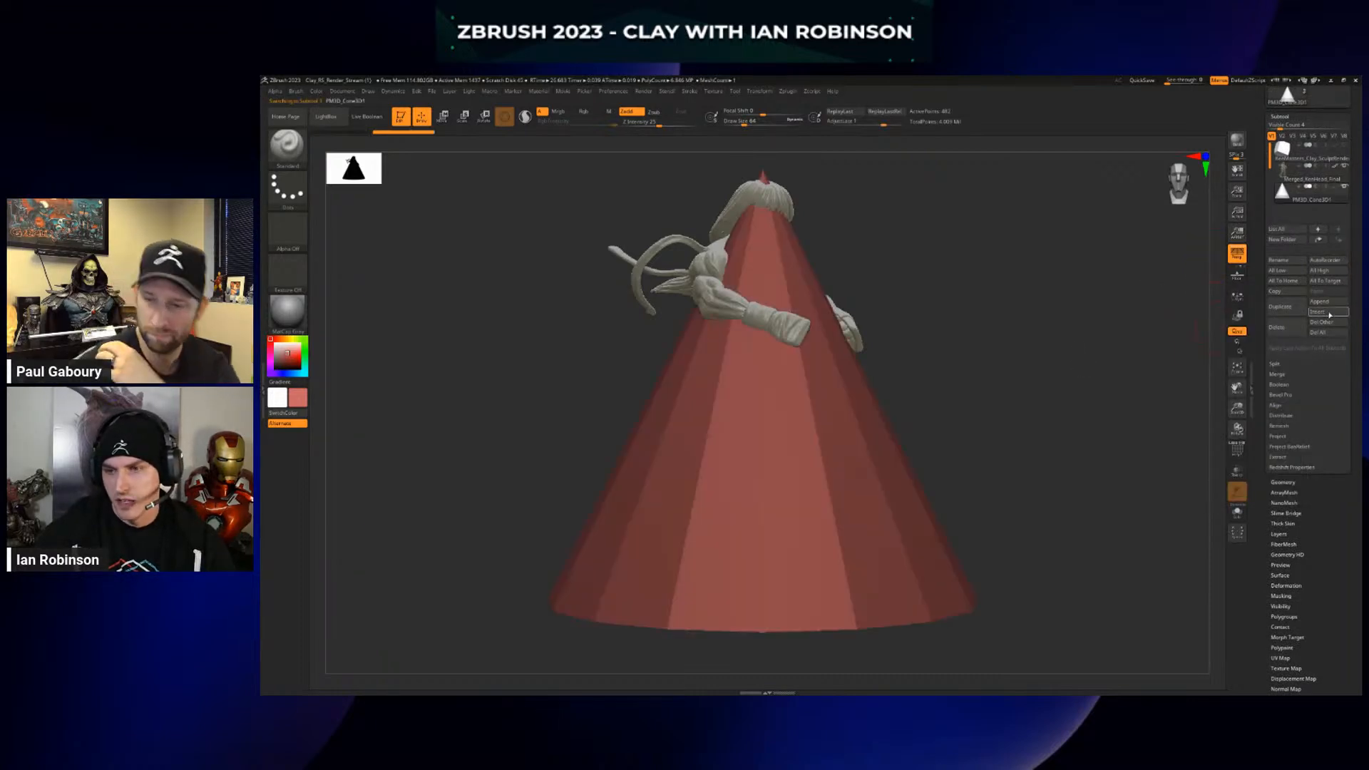
pyautogui.click(1322, 307)
pyautogui.click(1068, 354)
# Move the cube to the left of the figure and the cone to its right, and return to Draw mode
pyautogui.keyDown('ctrl'); pyautogui.moveTo(1038, 355); pyautogui.dragTo(1048, 385, button='right'); pyautogui.keyUp('ctrl')
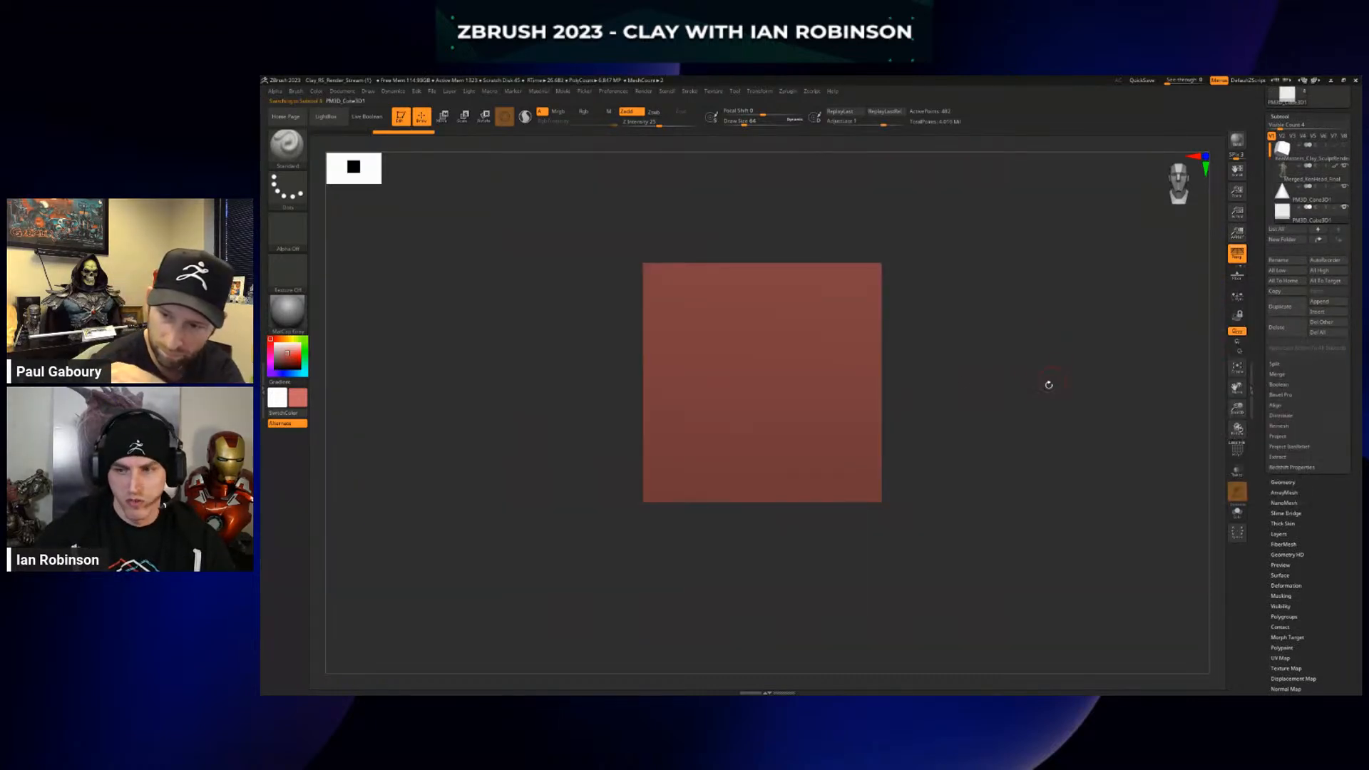
pyautogui.press('w')
pyautogui.moveTo(797, 420); pyautogui.dragTo(530, 343)
pyautogui.keyDown('alt'); pyautogui.click(749, 399); pyautogui.keyUp('alt')
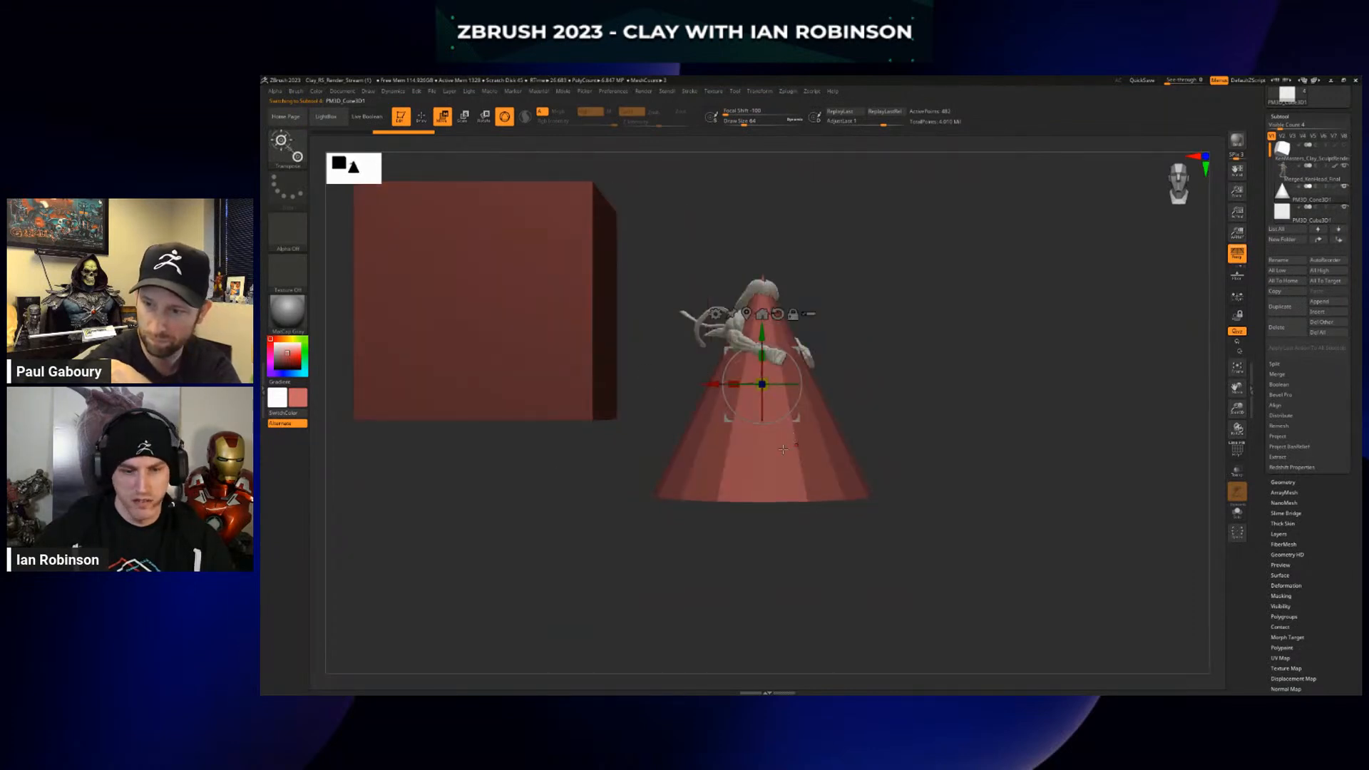
pyautogui.moveTo(758, 382); pyautogui.dragTo(1000, 328)
pyautogui.press('q')
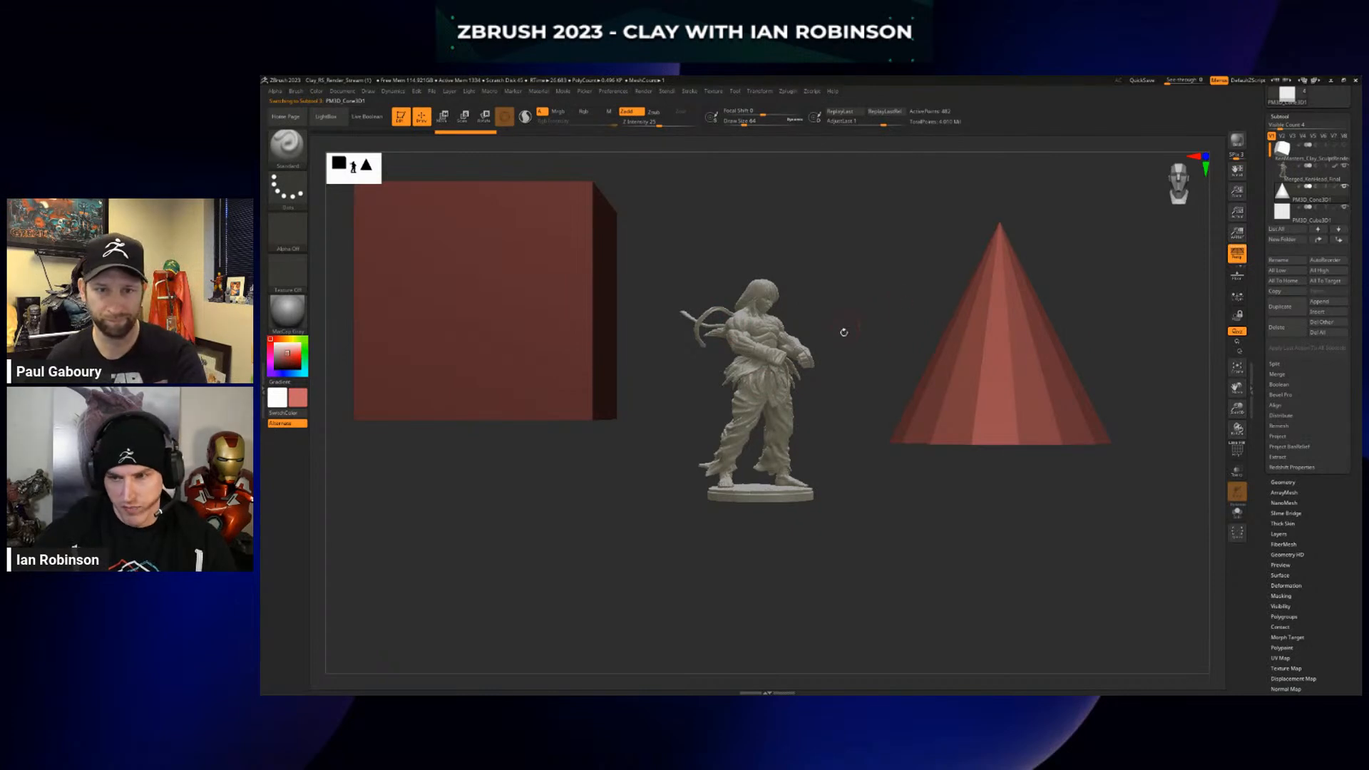
# Select the fighter figure, choose green as the active color, enable Rgb, and fill the whole figure with it as polypaint
pyautogui.keyDown('alt'); pyautogui.click(771, 350); pyautogui.keyUp('alt')
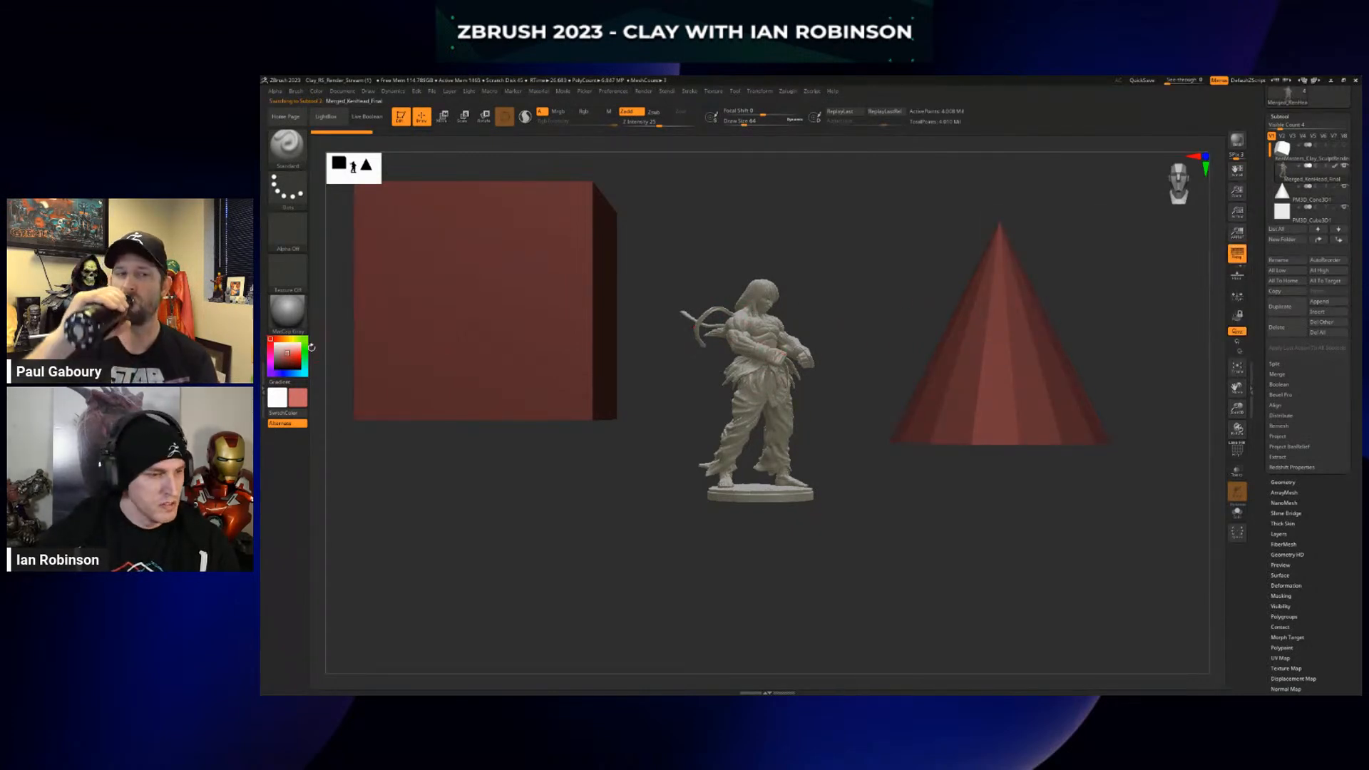
pyautogui.click(293, 358)
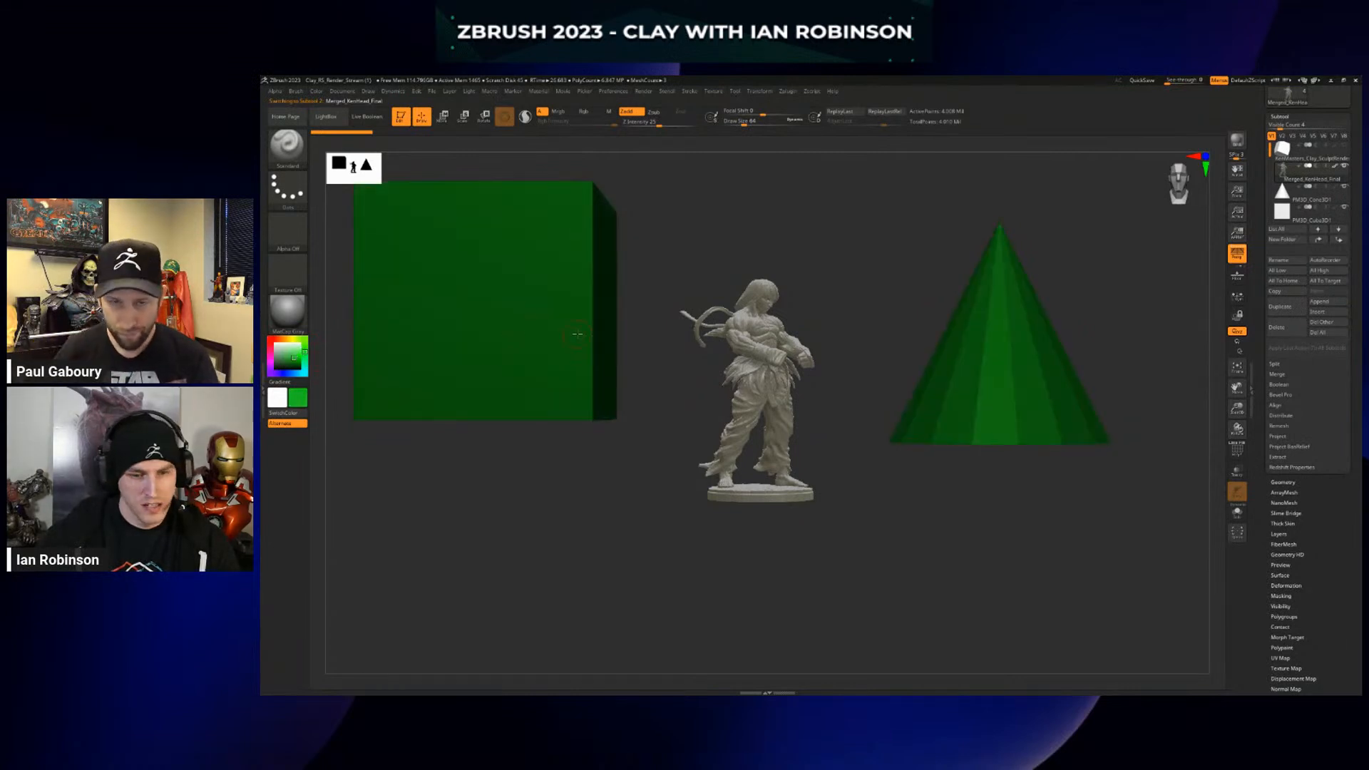
pyautogui.scroll(-3, 1343, 480)
pyautogui.moveTo(1322, 453); pyautogui.dragTo(1321, 431)
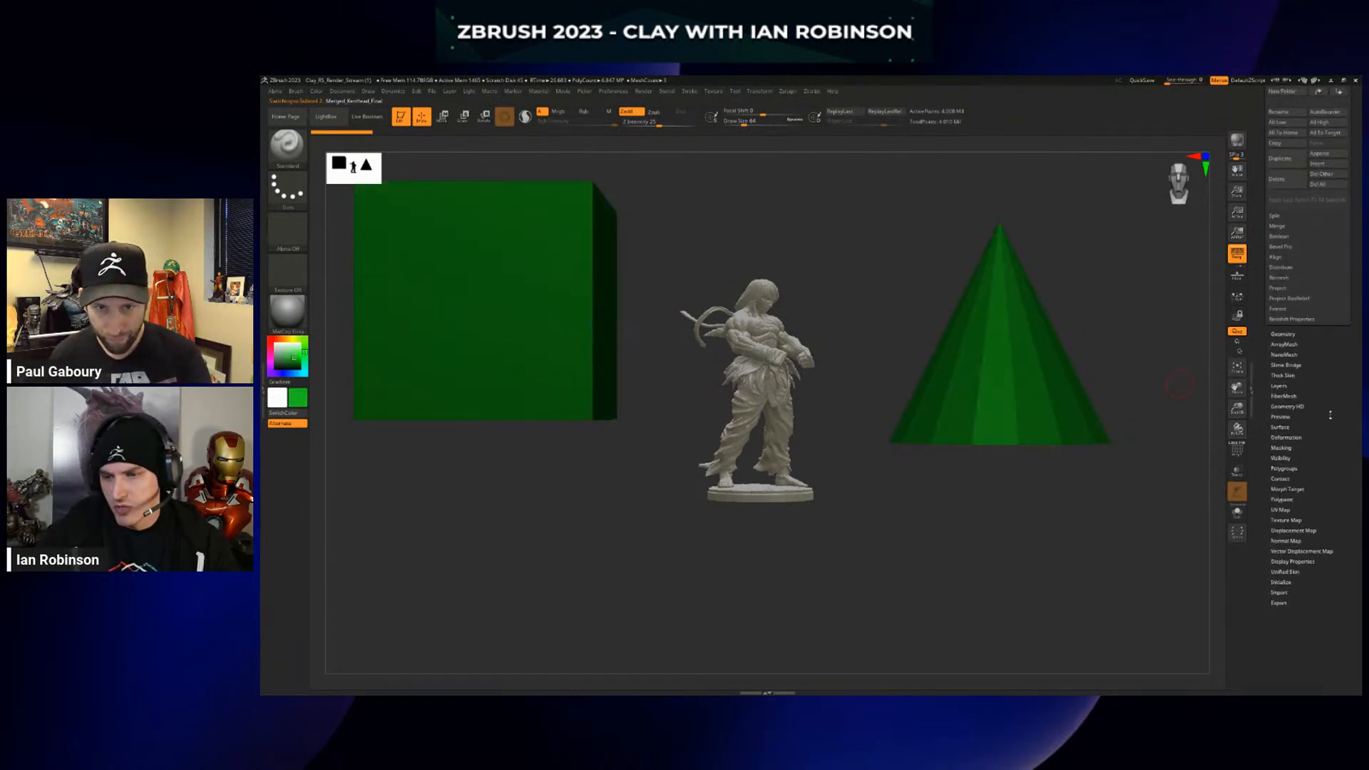
pyautogui.moveTo(1321, 207); pyautogui.dragTo(1319, 420)
pyautogui.moveTo(1319, 680); pyautogui.dragTo(1310, 429)
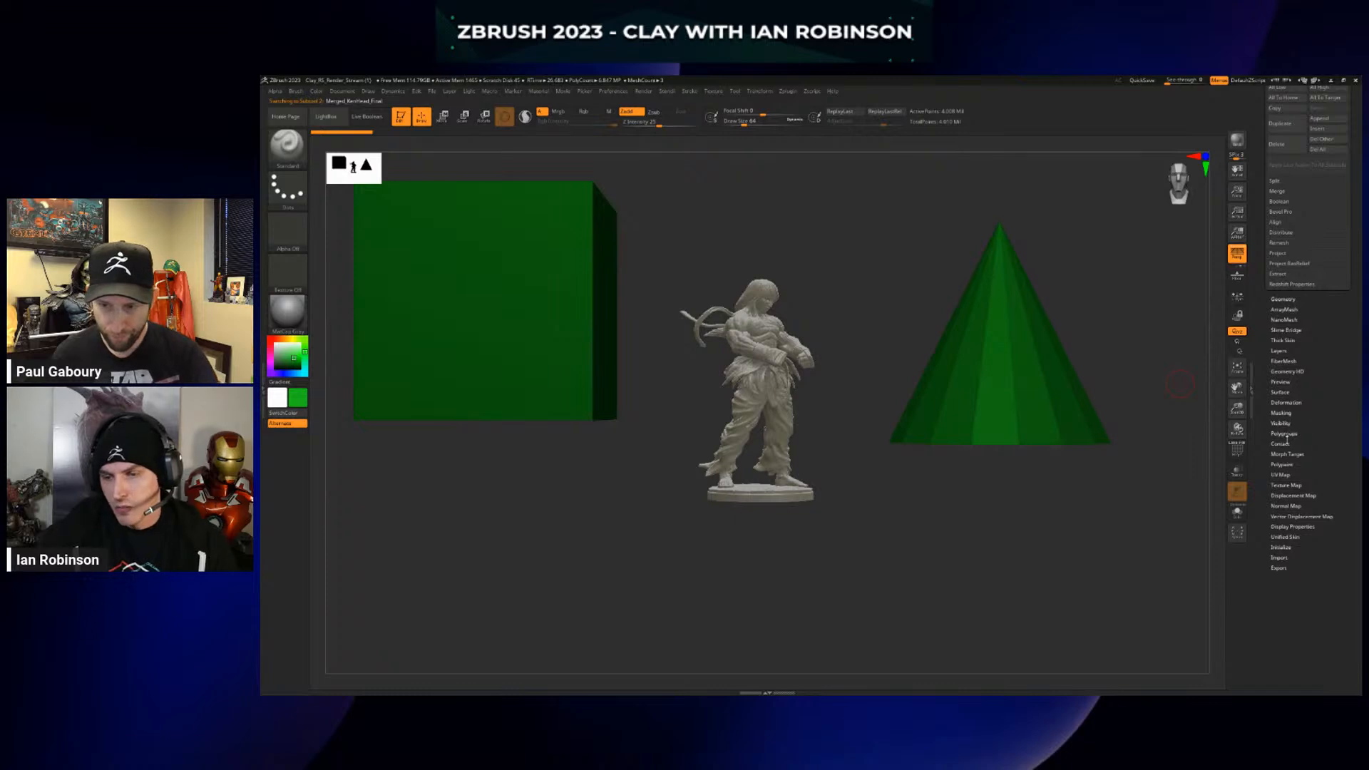
pyautogui.click(1286, 464)
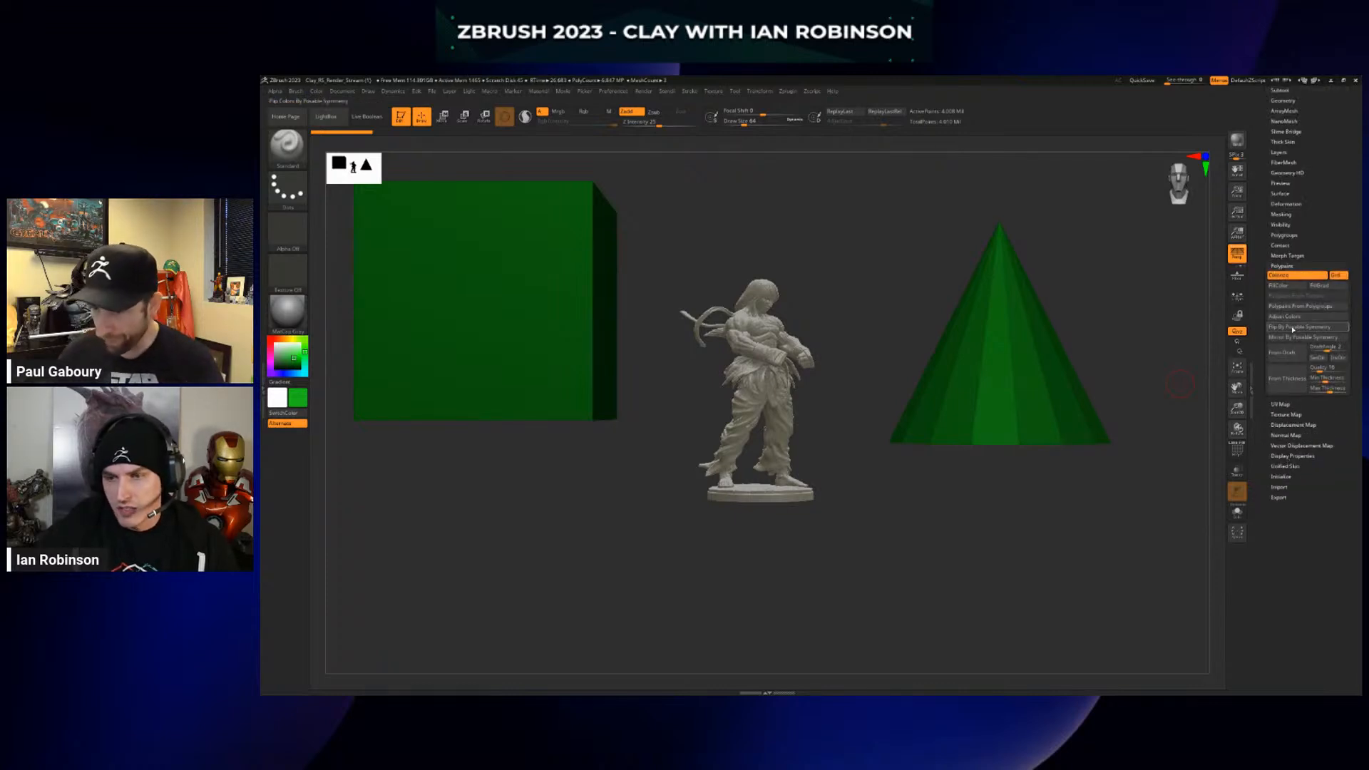
pyautogui.click(587, 112)
pyautogui.click(1278, 285)
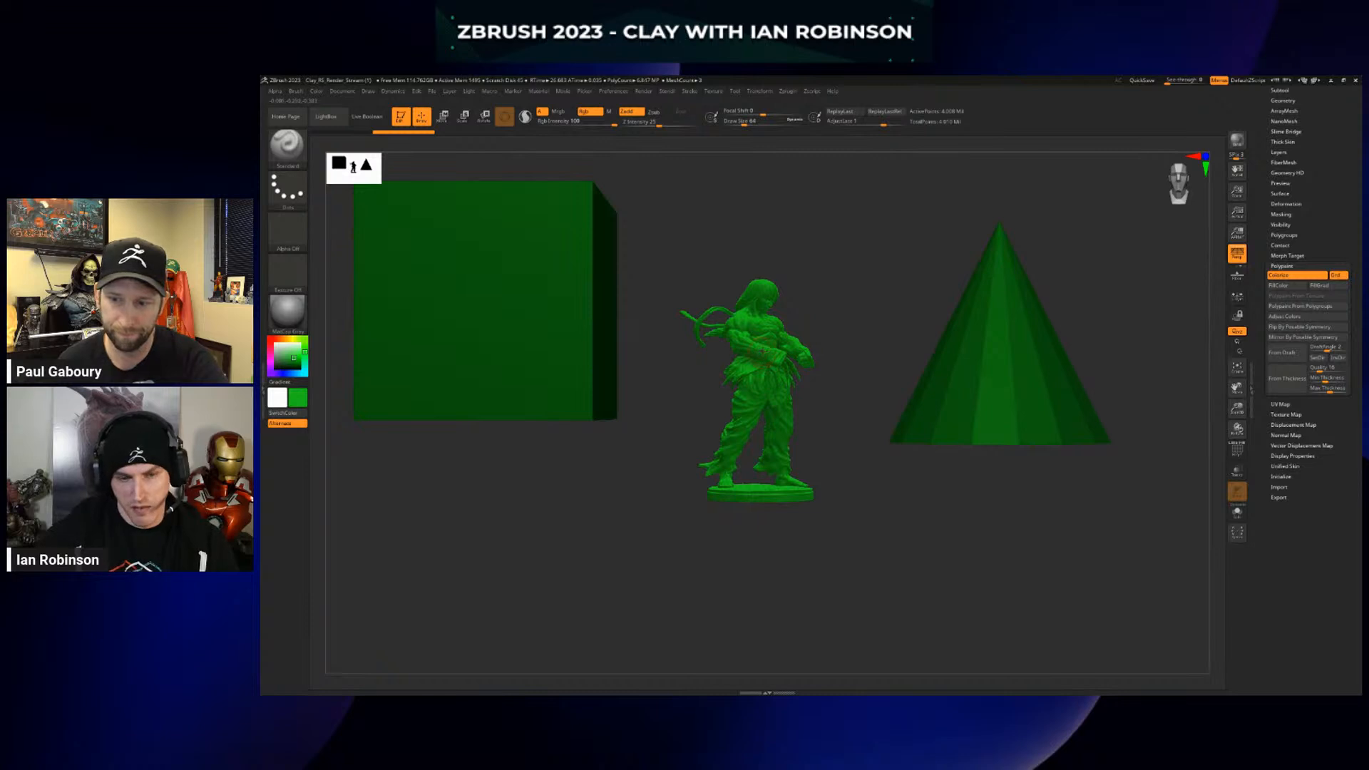
# Apply the last color fill action to all visible subtools
pyautogui.moveTo(1315, 140); pyautogui.dragTo(1316, 335)
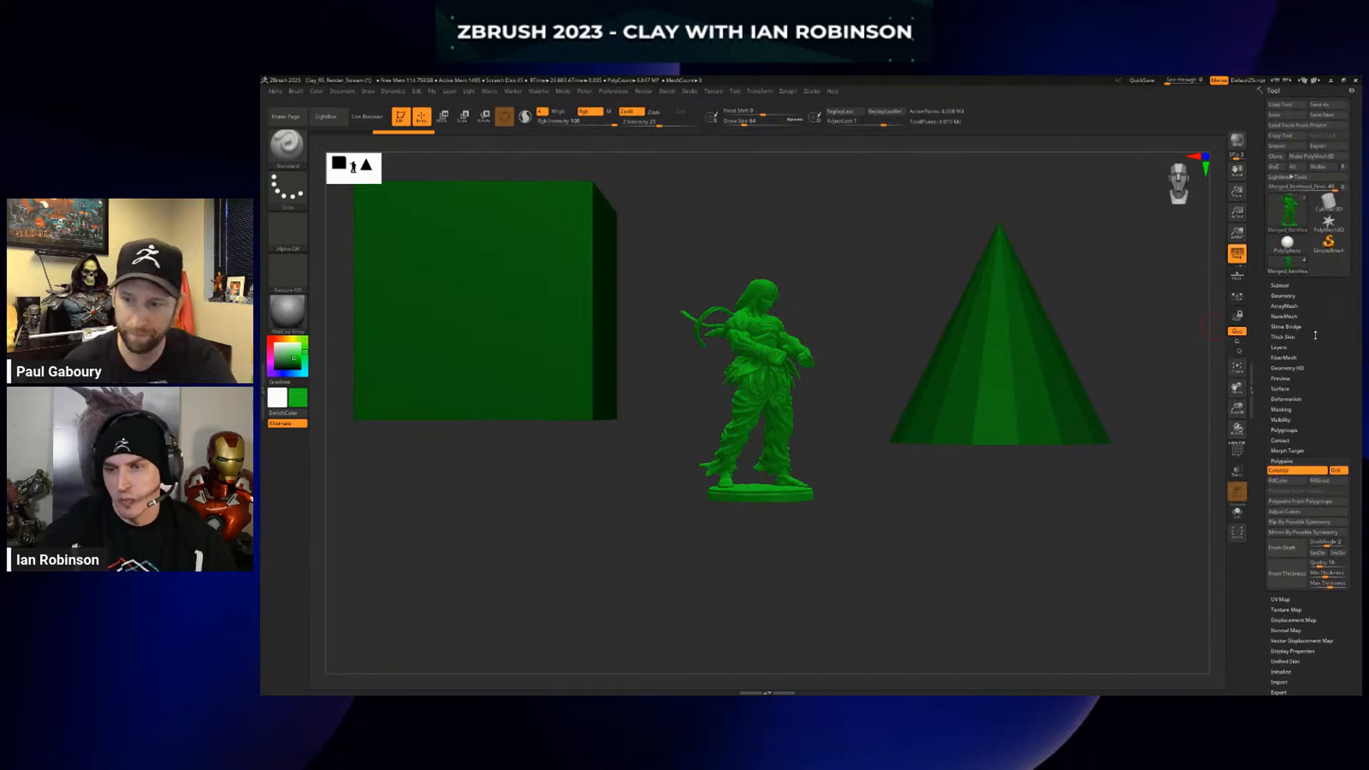
pyautogui.click(1289, 284)
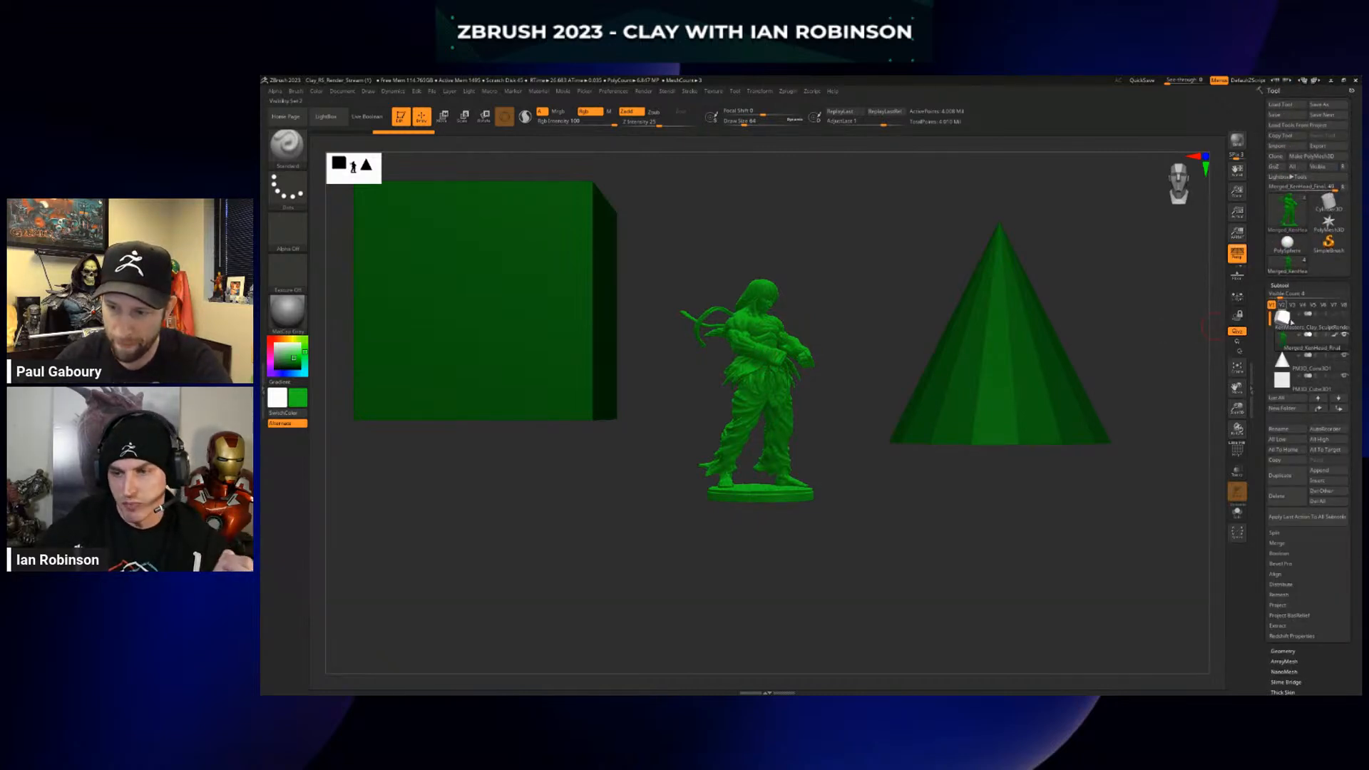
pyautogui.scroll(-3, 1294, 395)
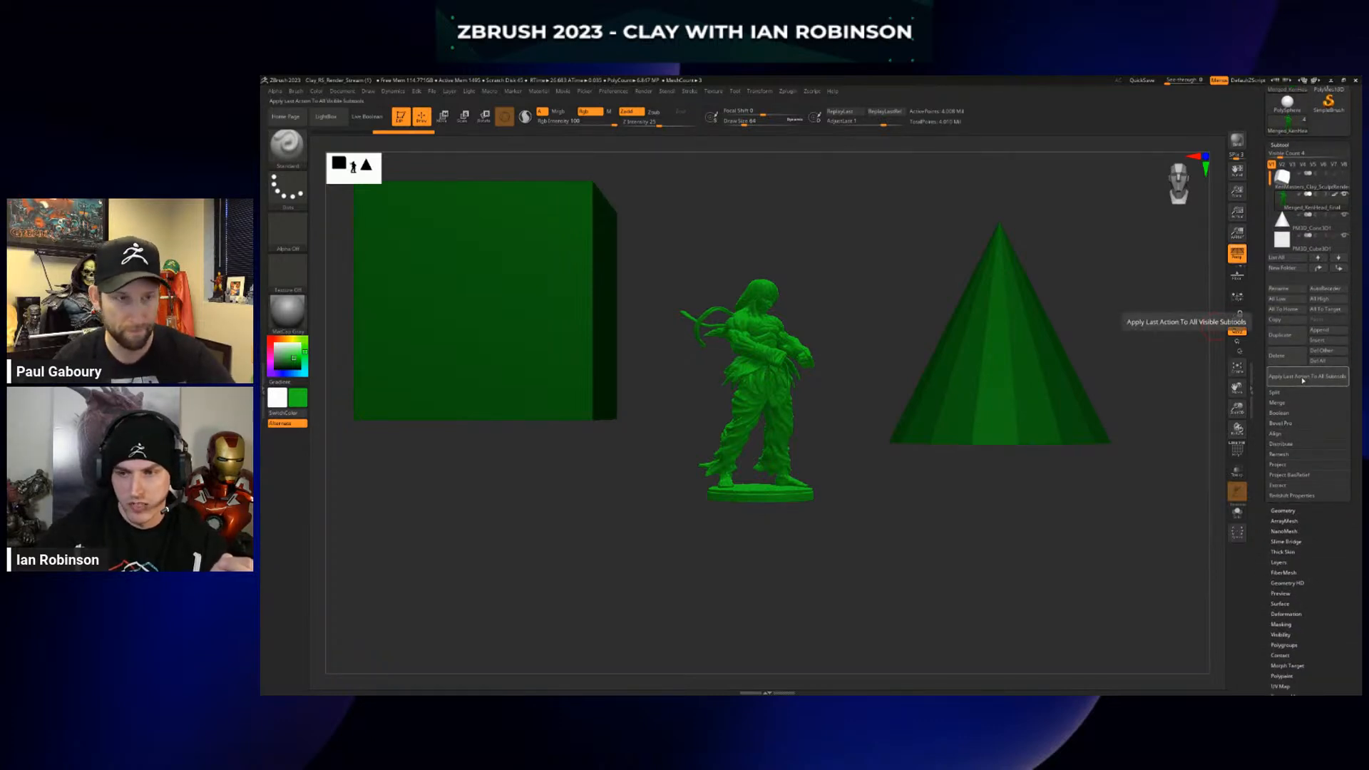
pyautogui.click(1301, 380)
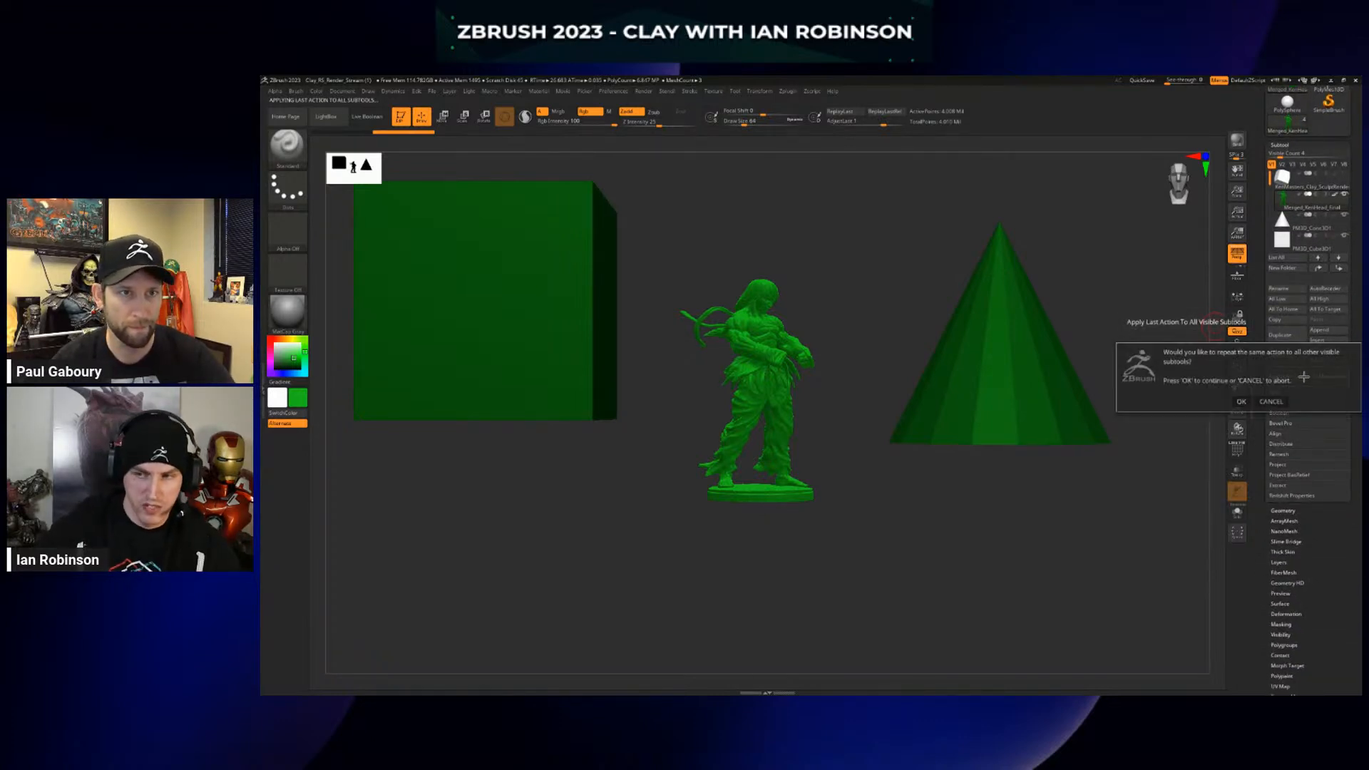
pyautogui.click(1245, 401)
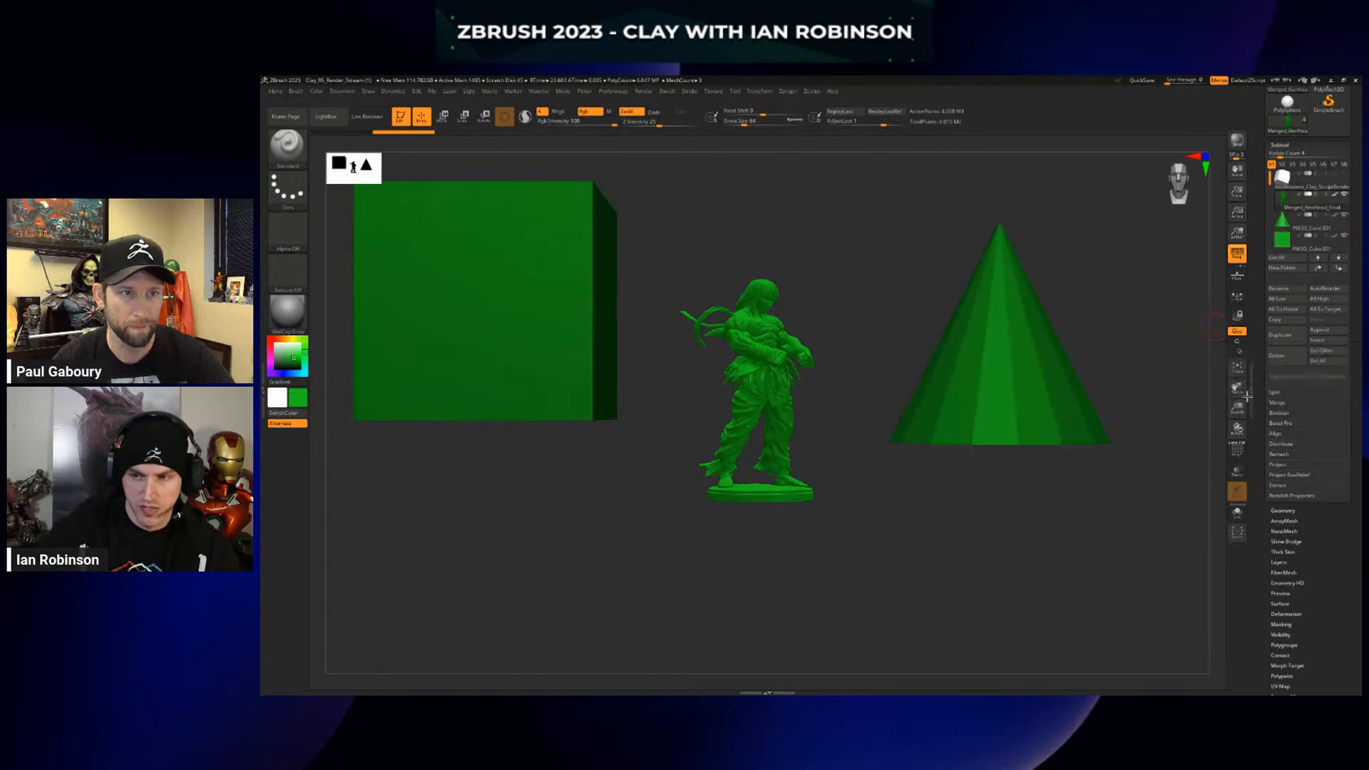
# Group the cone and cube subtools into a new folder named "test" and return to Draw mode
pyautogui.click(1284, 231)
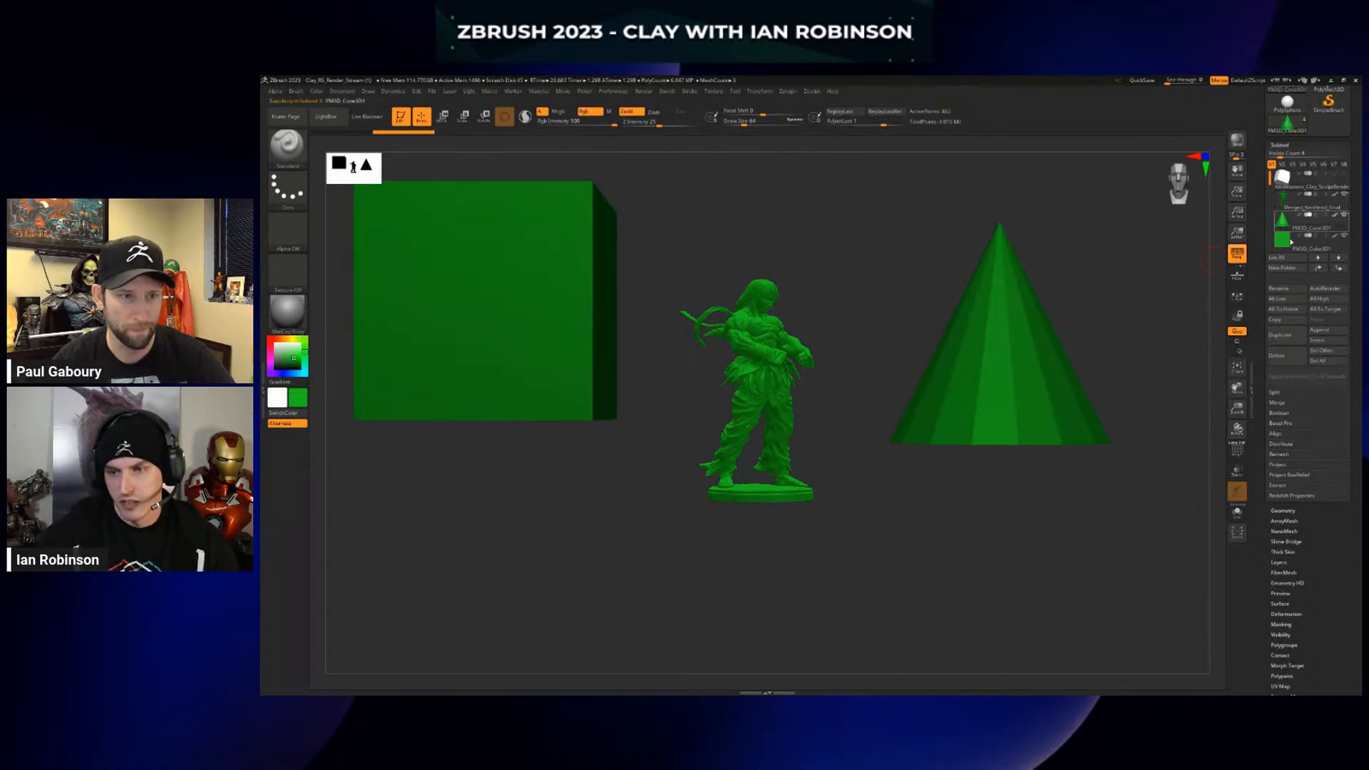
pyautogui.press('w')
pyautogui.keyDown('alt'); pyautogui.moveTo(879, 260); pyautogui.dragTo(880, 235); pyautogui.keyUp('alt')
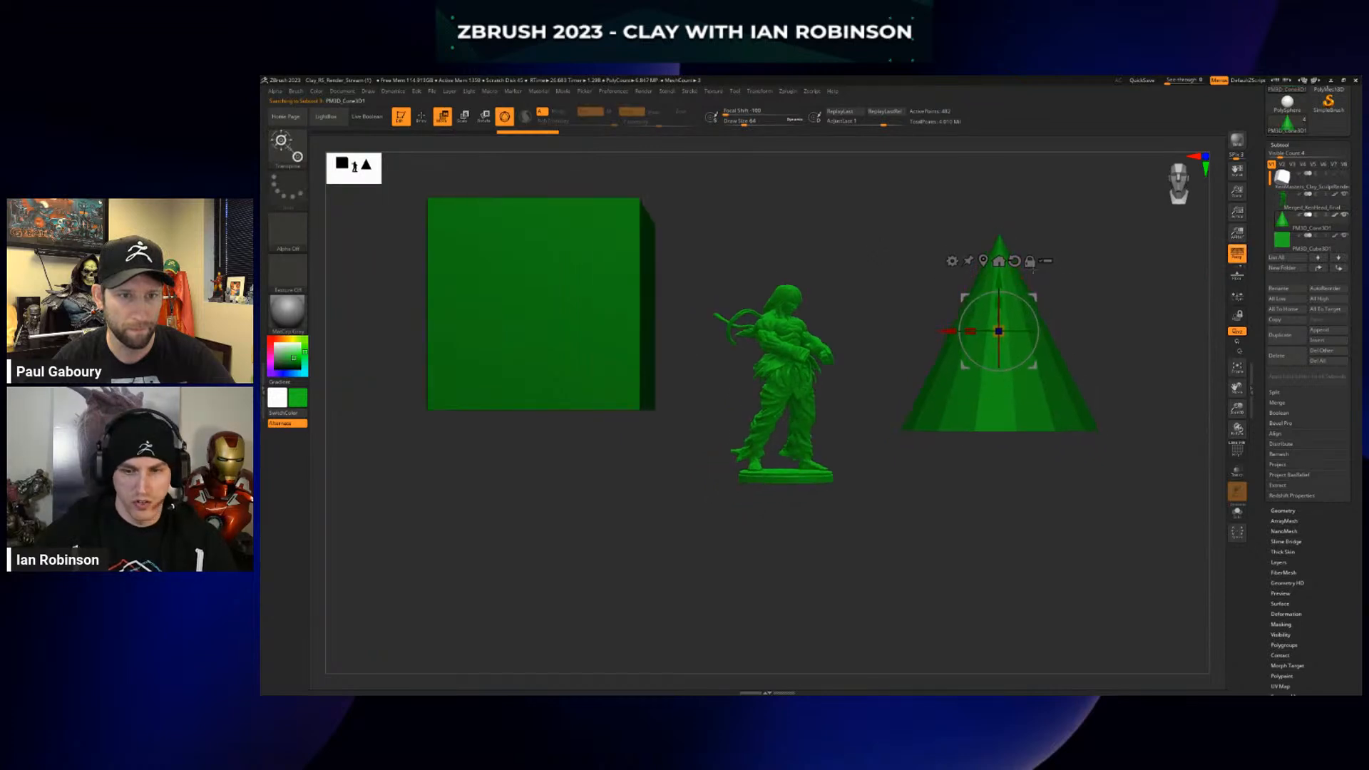
pyautogui.keyDown('ctrl'); pyautogui.keyDown('shift'); pyautogui.click(1022, 366); pyautogui.keyUp('shift'); pyautogui.keyUp('ctrl')
pyautogui.keyDown('ctrl'); pyautogui.keyDown('shift'); pyautogui.click(619, 318); pyautogui.keyUp('shift'); pyautogui.keyUp('ctrl')
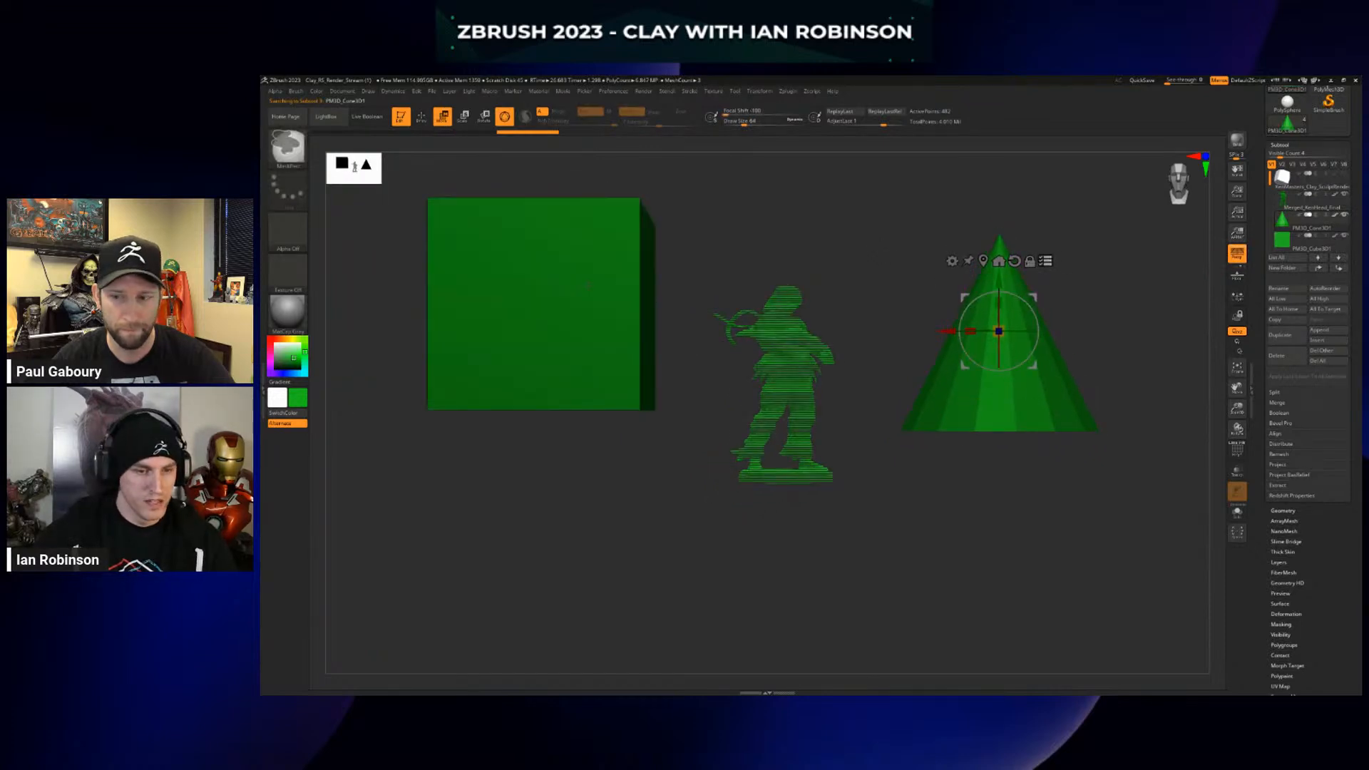
pyautogui.hotkey('ctrl', 'g')
pyautogui.click(601, 310)
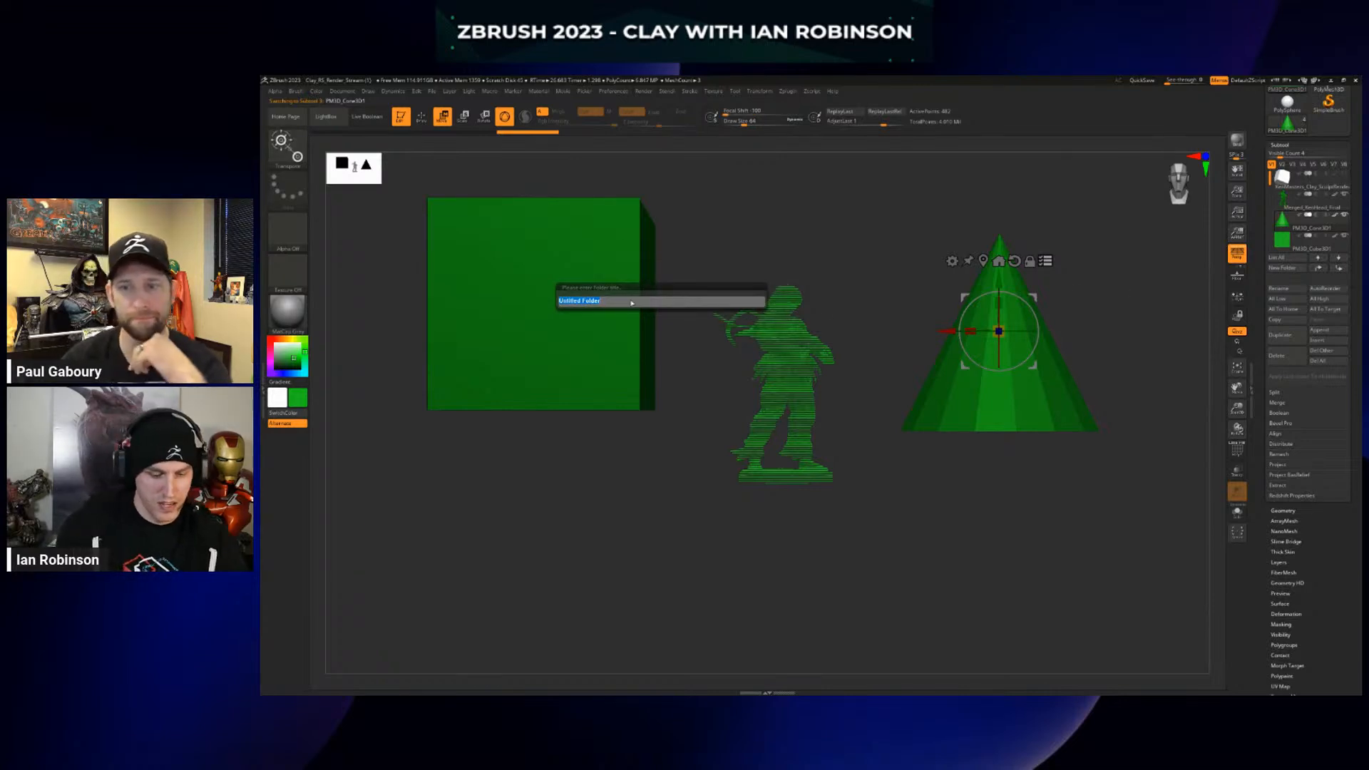
pyautogui.write('test')
pyautogui.press('Return')
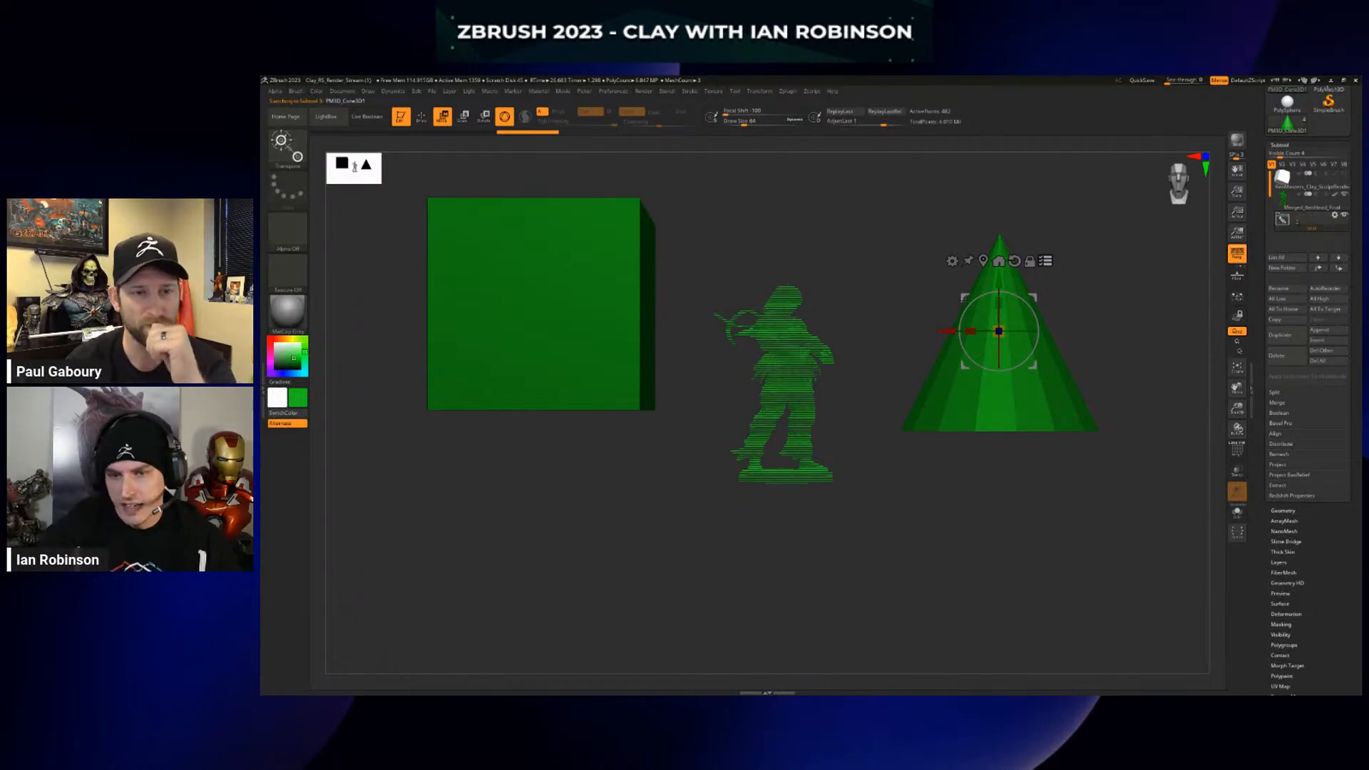
pyautogui.press('q')
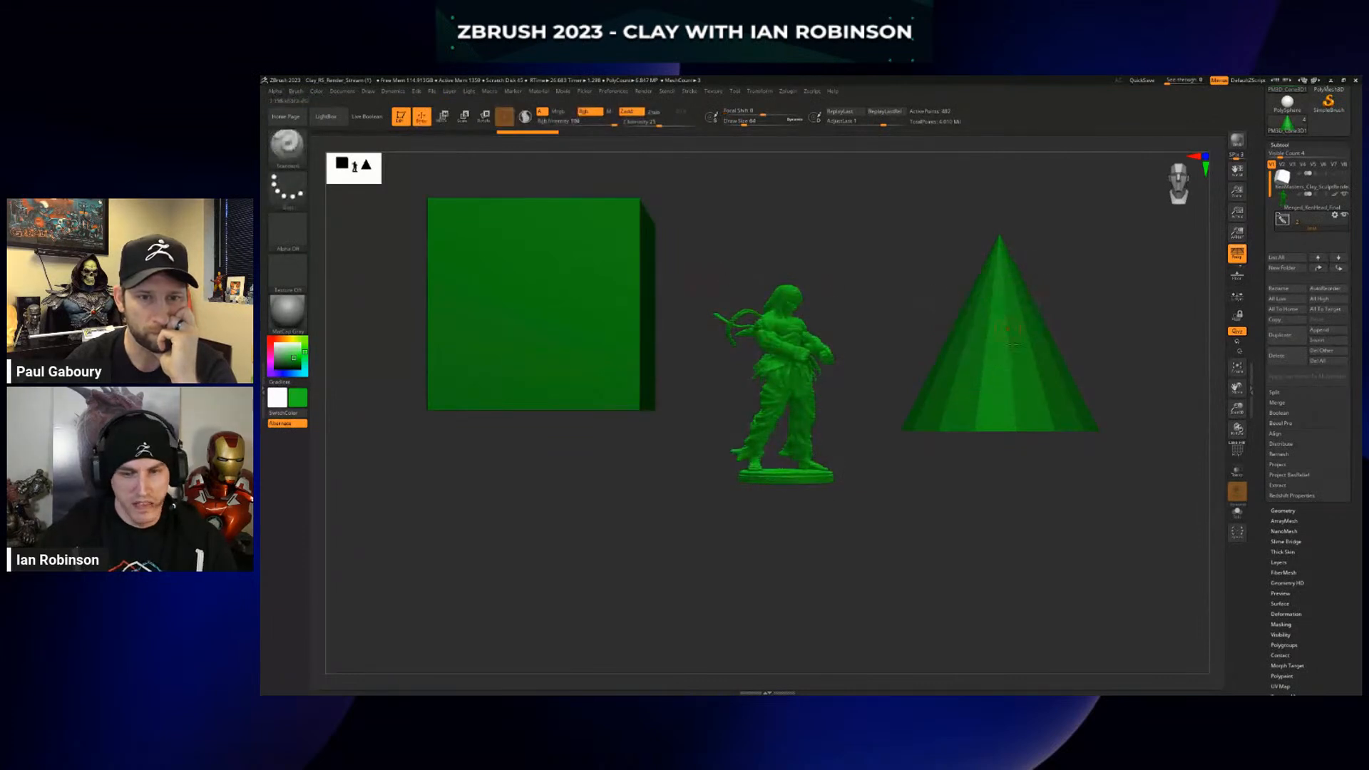
# Choose magenta (Red 190, Green 35, Blue 199) as the active color and fill the cone with it
pyautogui.click(270, 365)
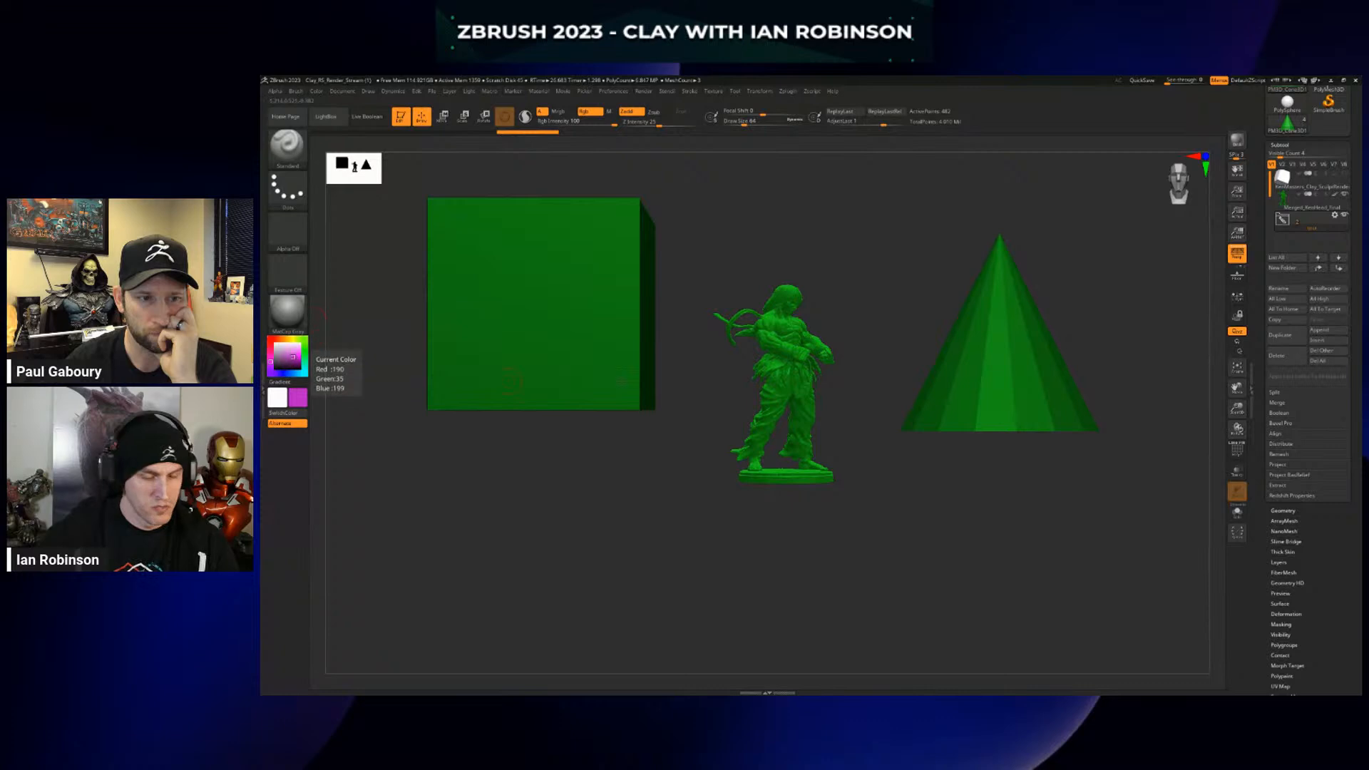
pyautogui.scroll(-1, 1359, 392)
pyautogui.scroll(-4, 1359, 392)
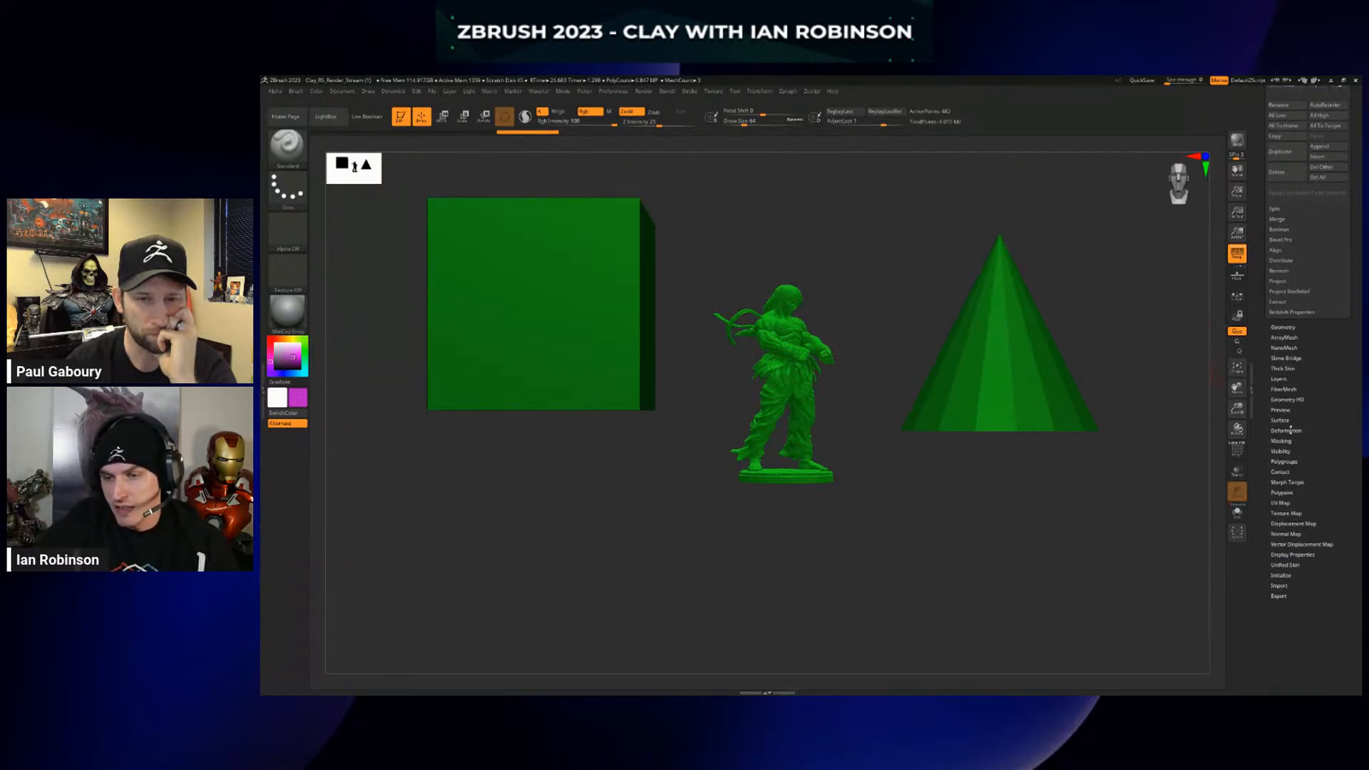
pyautogui.click(1282, 492)
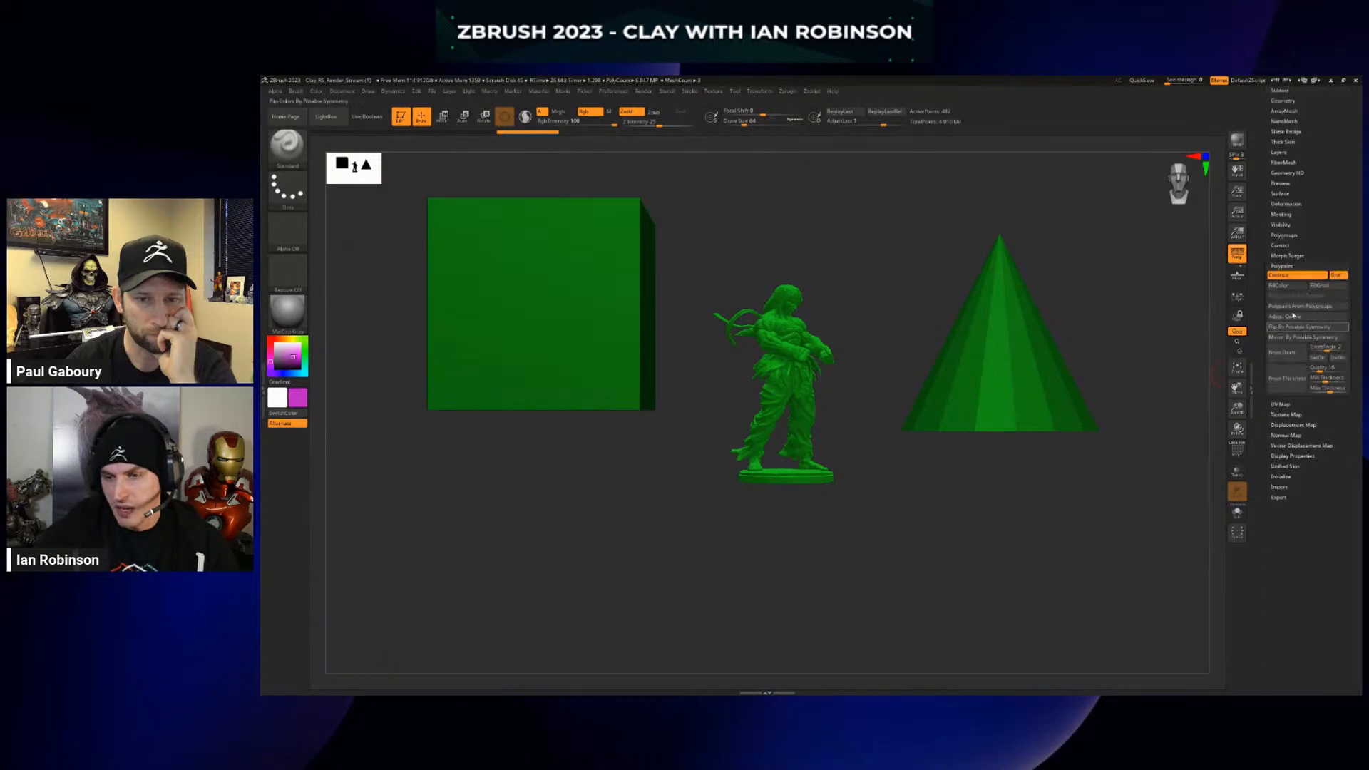
pyautogui.click(1279, 285)
# Apply the last fill action to every subtool in the test folder
pyautogui.scroll(5, 1330, 330)
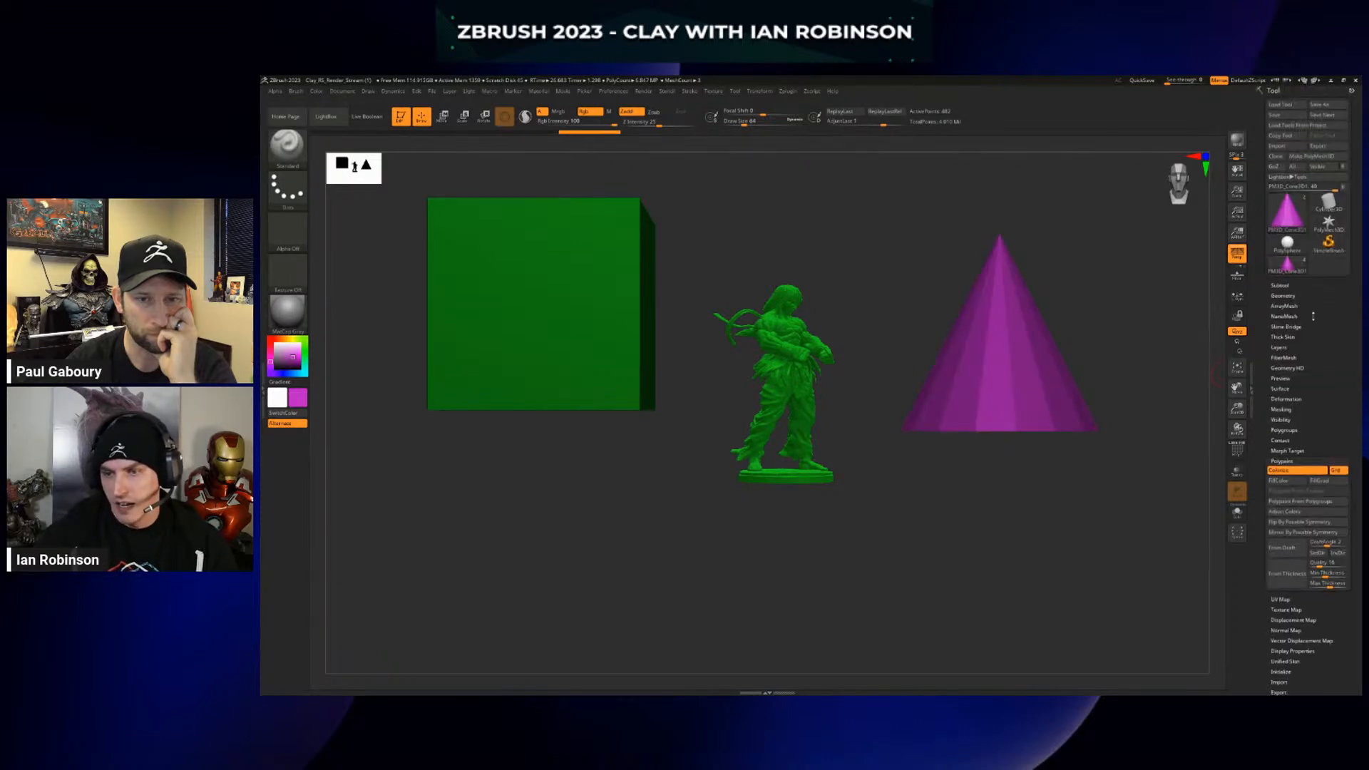
pyautogui.click(1281, 286)
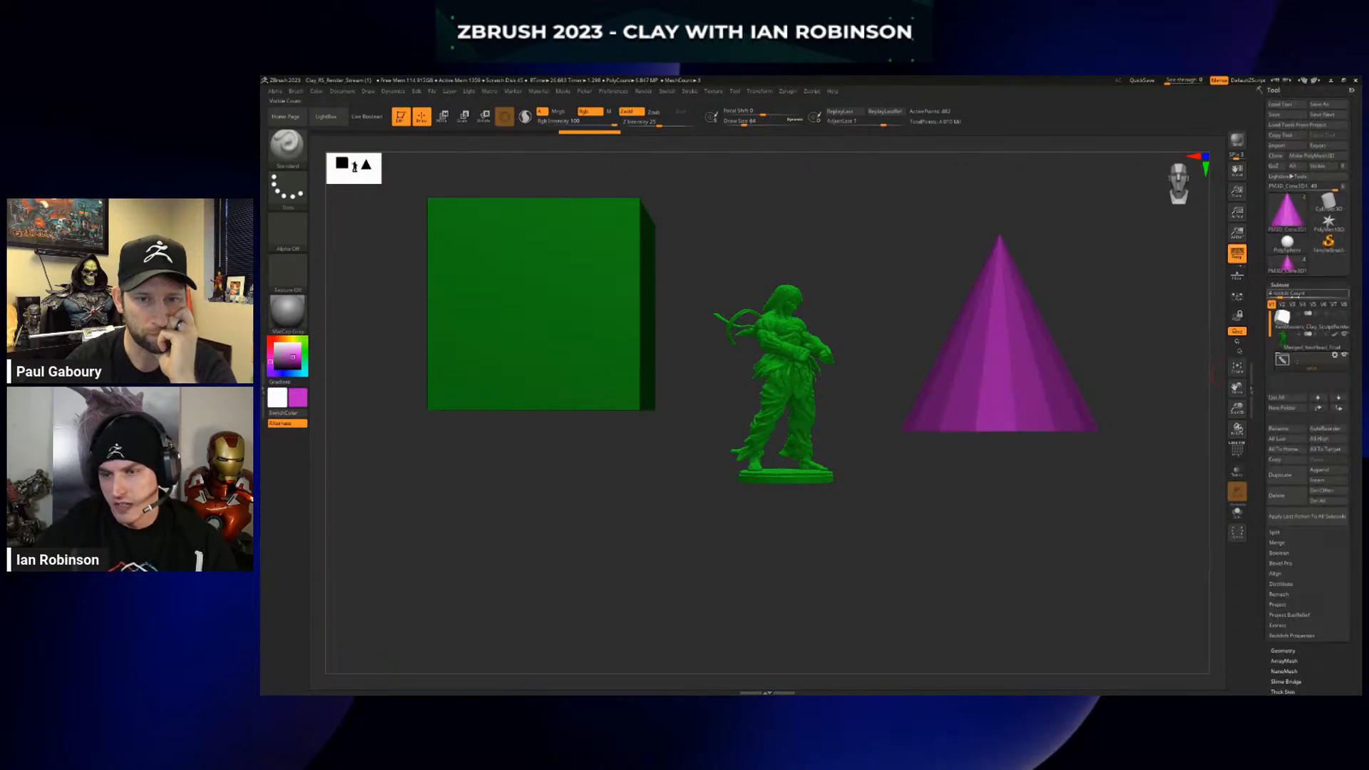
pyautogui.click(1336, 355)
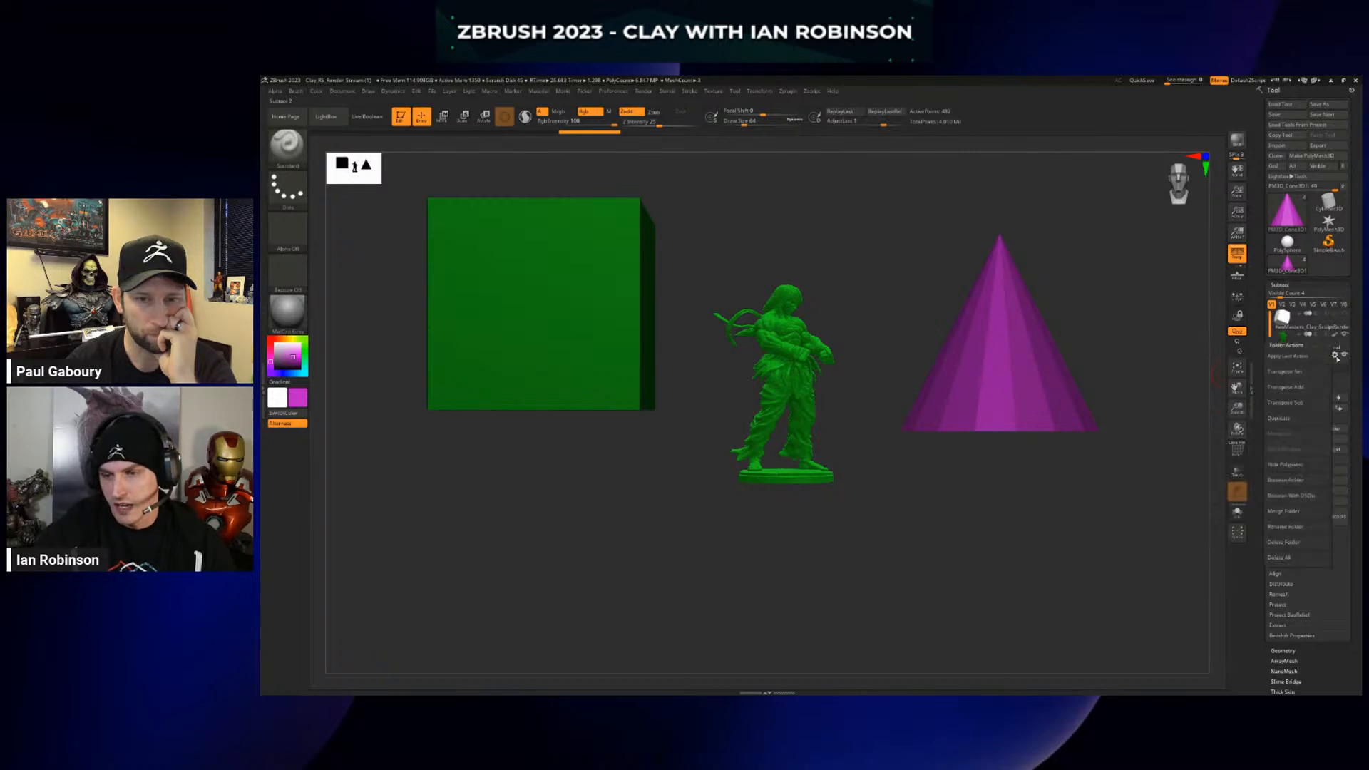
pyautogui.click(1297, 357)
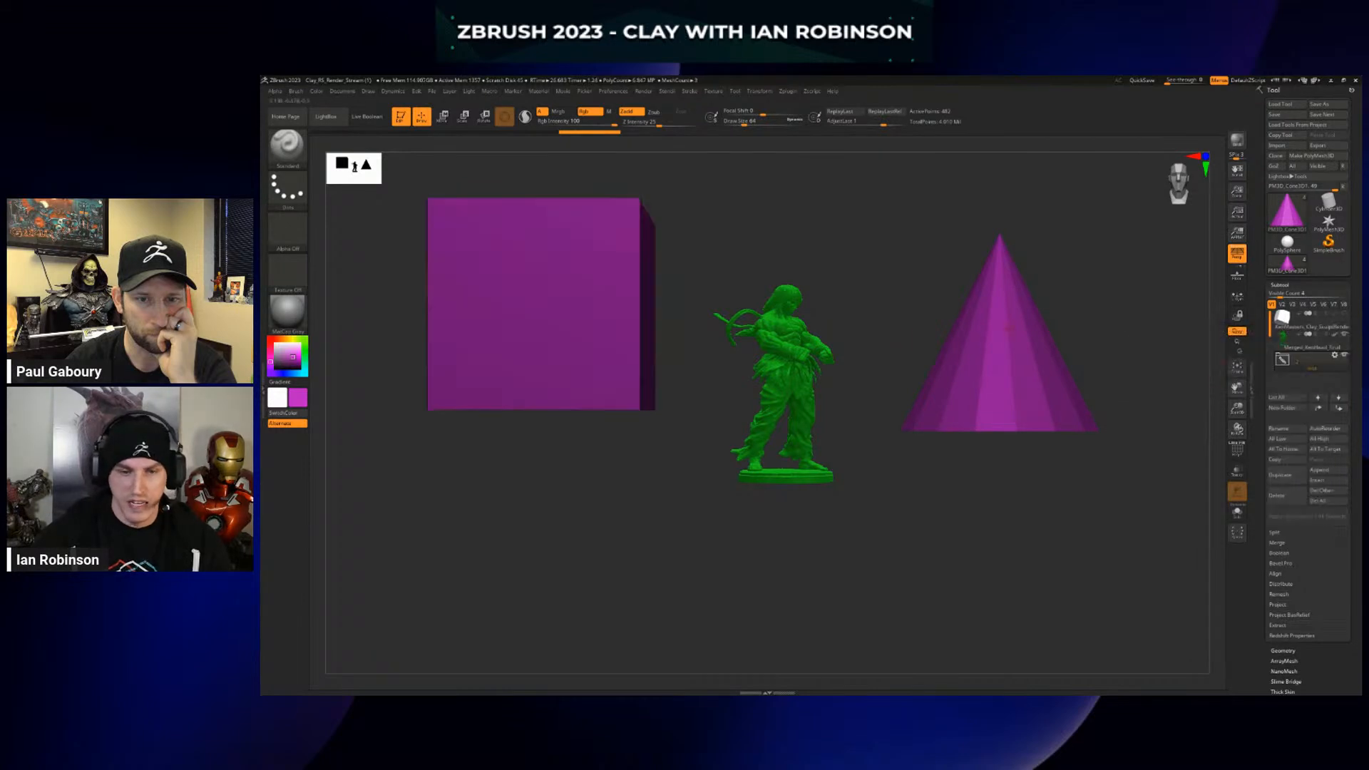
# Delete the test folder with its cone and cube, and frame the remaining fighter figure
pyautogui.moveTo(902, 335); pyautogui.dragTo(933, 342)
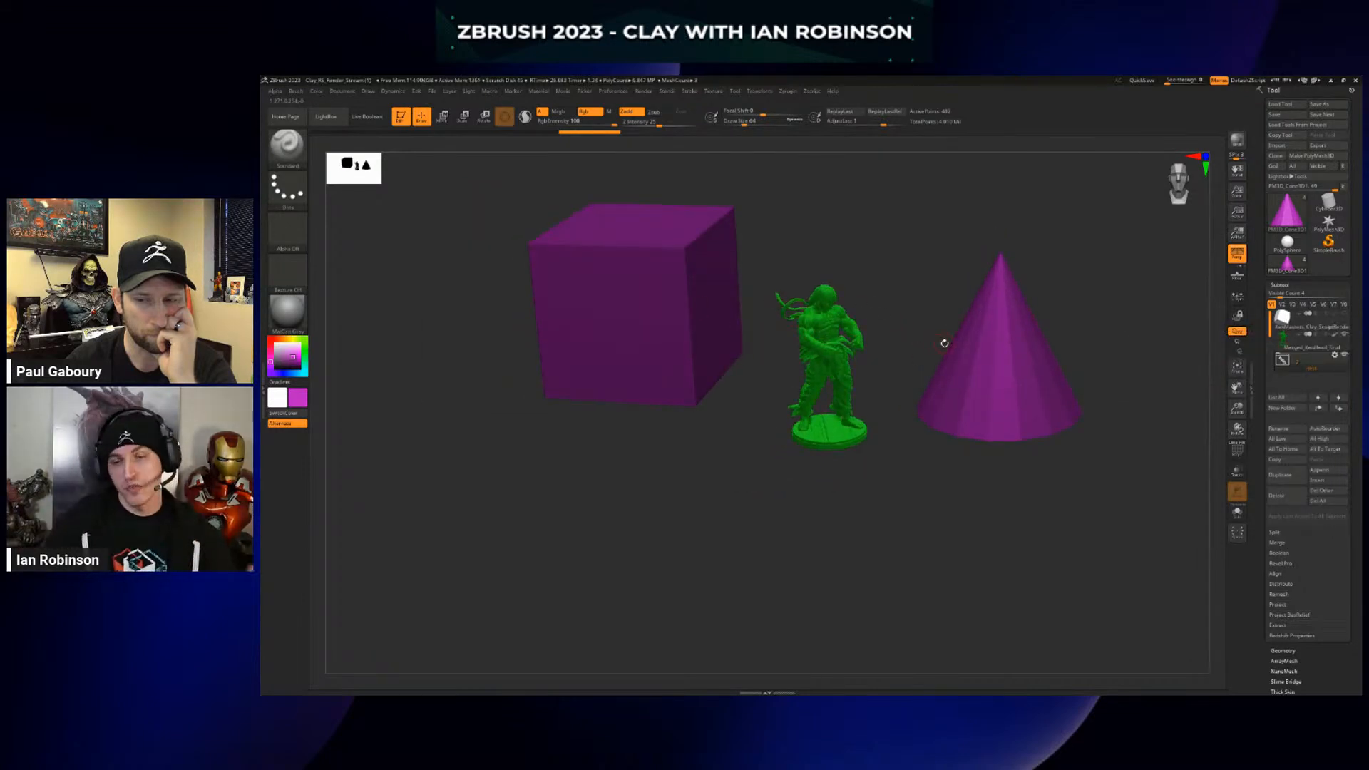
pyautogui.moveTo(1155, 378); pyautogui.dragTo(1076, 359)
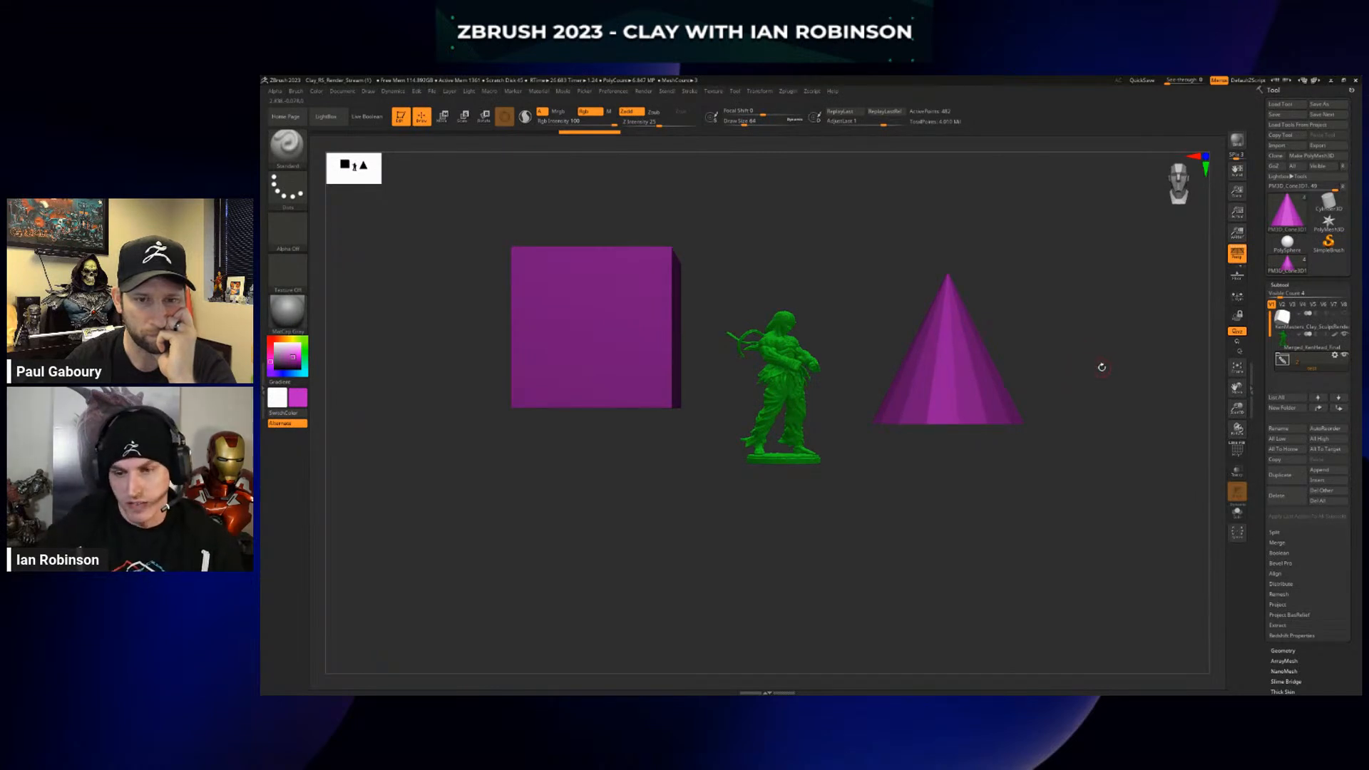
pyautogui.keyDown('alt'); pyautogui.moveTo(1107, 356); pyautogui.dragTo(1152, 382); pyautogui.keyUp('alt')
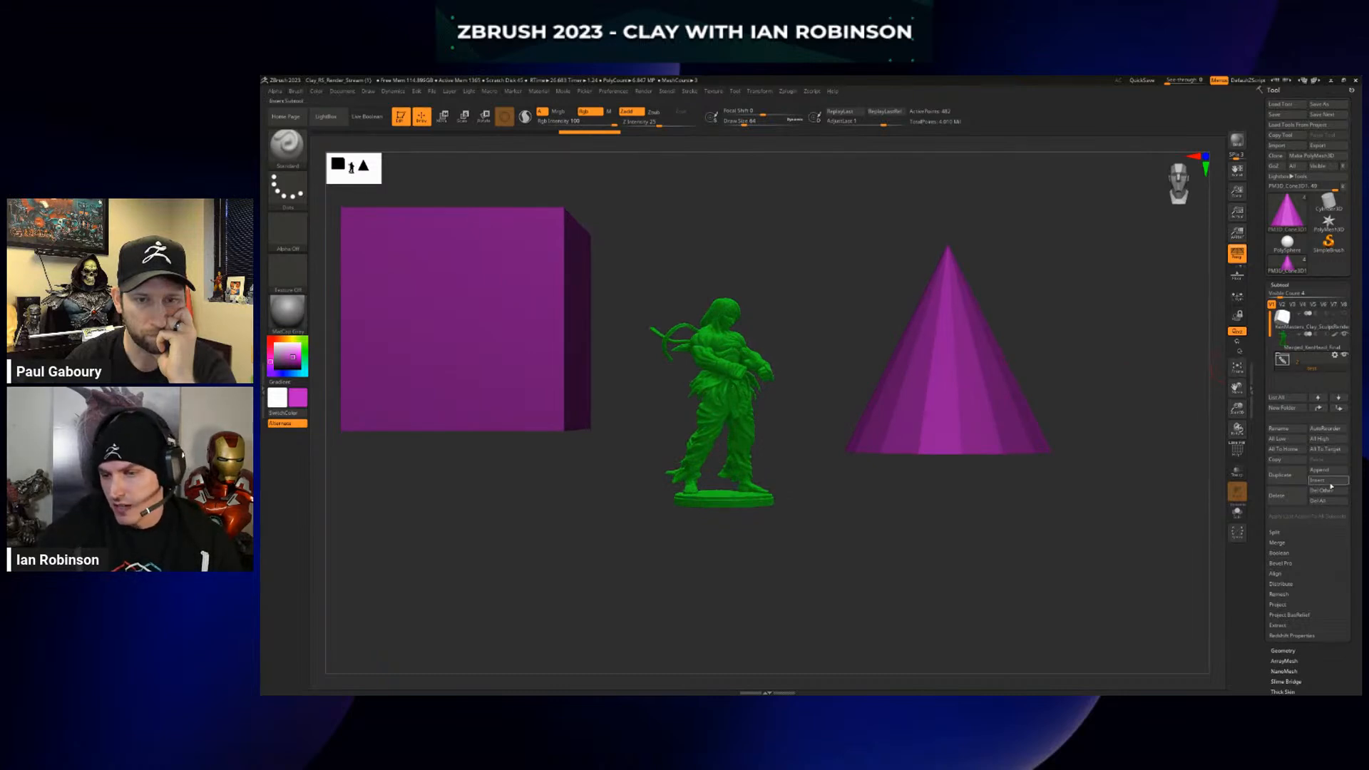
pyautogui.click(1276, 496)
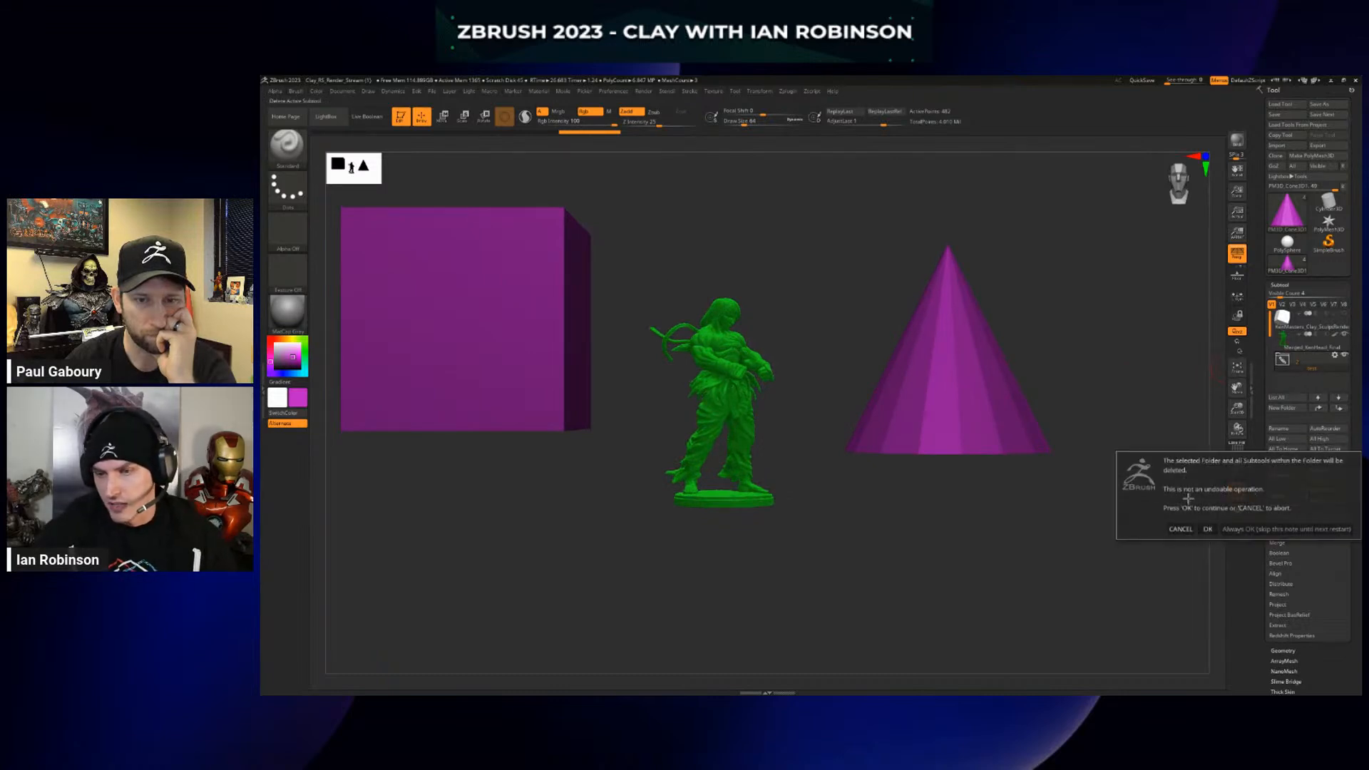
pyautogui.click(1207, 529)
pyautogui.press('f')
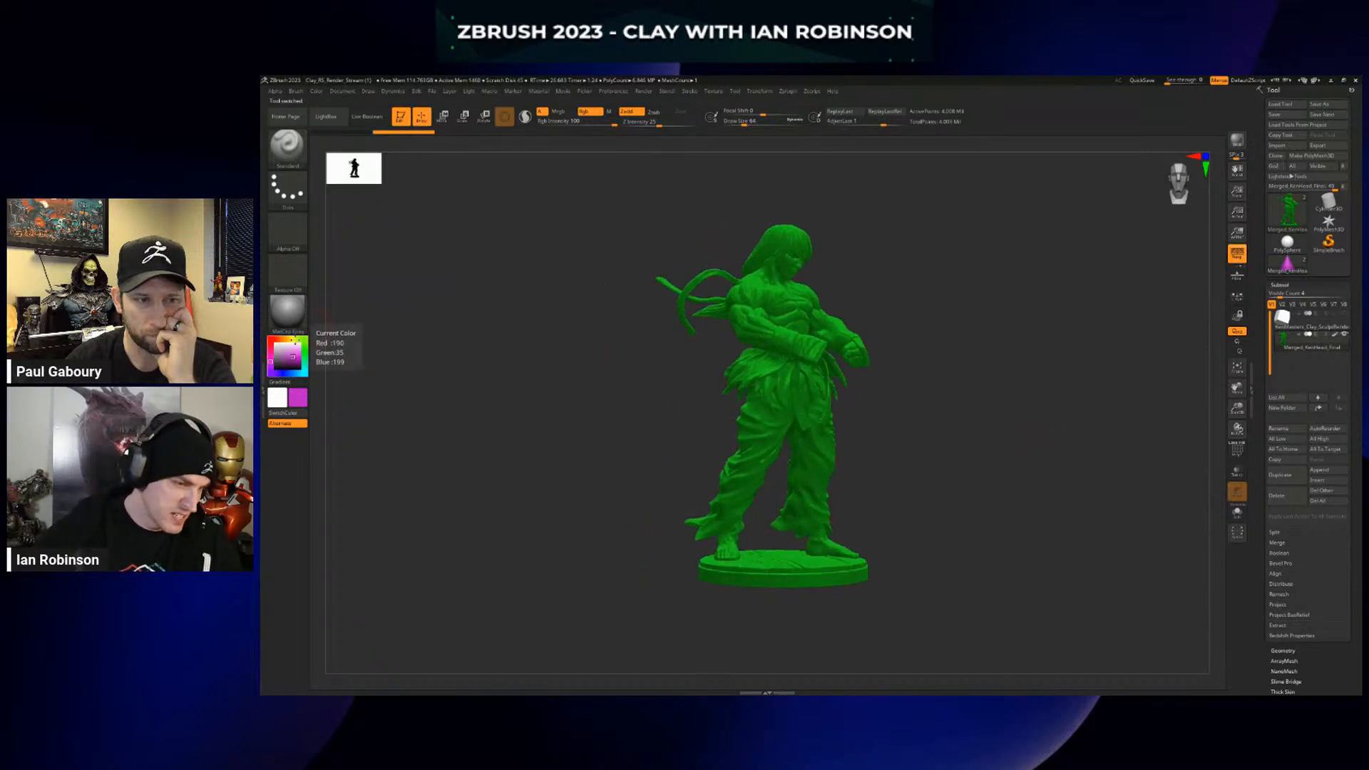
# Choose a muted brown as the active color and fill the fighter figure with it
pyautogui.click(285, 339)
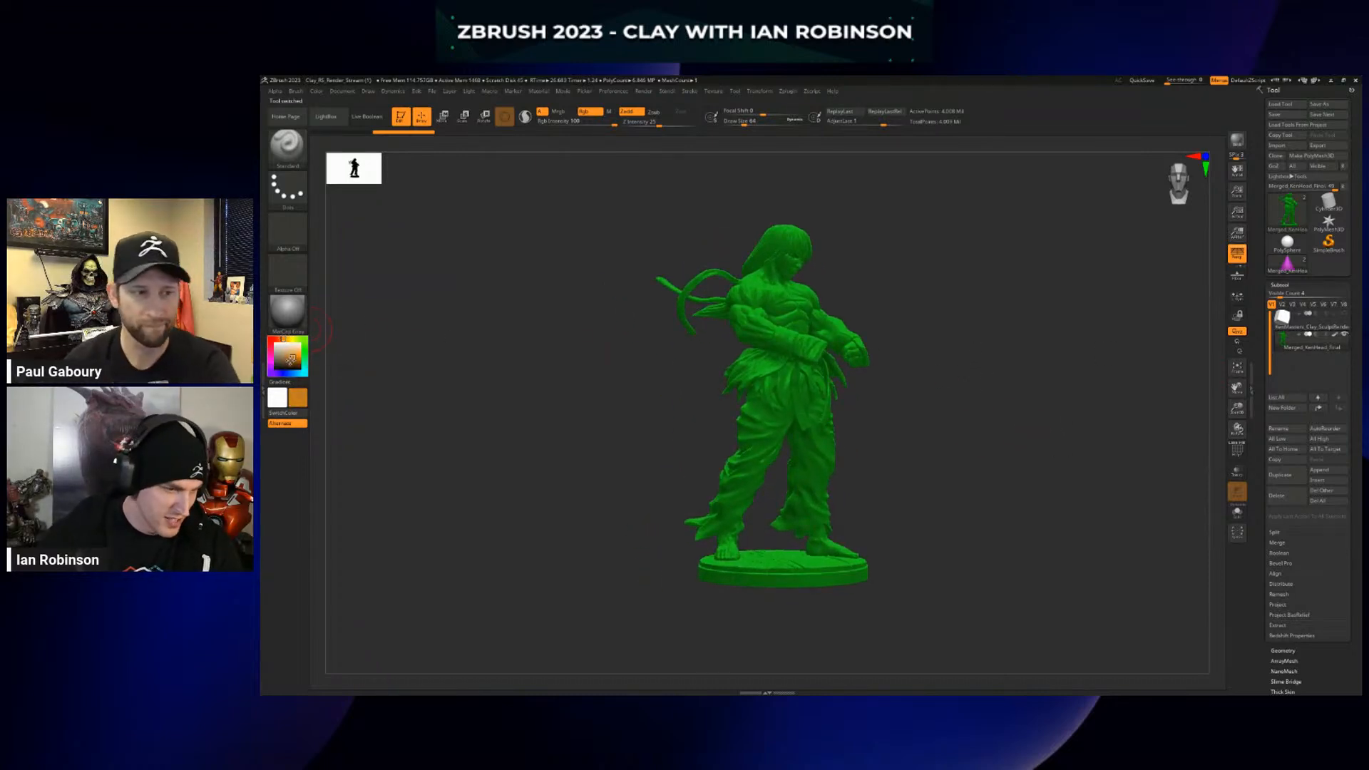
pyautogui.moveTo(291, 360); pyautogui.dragTo(284, 360)
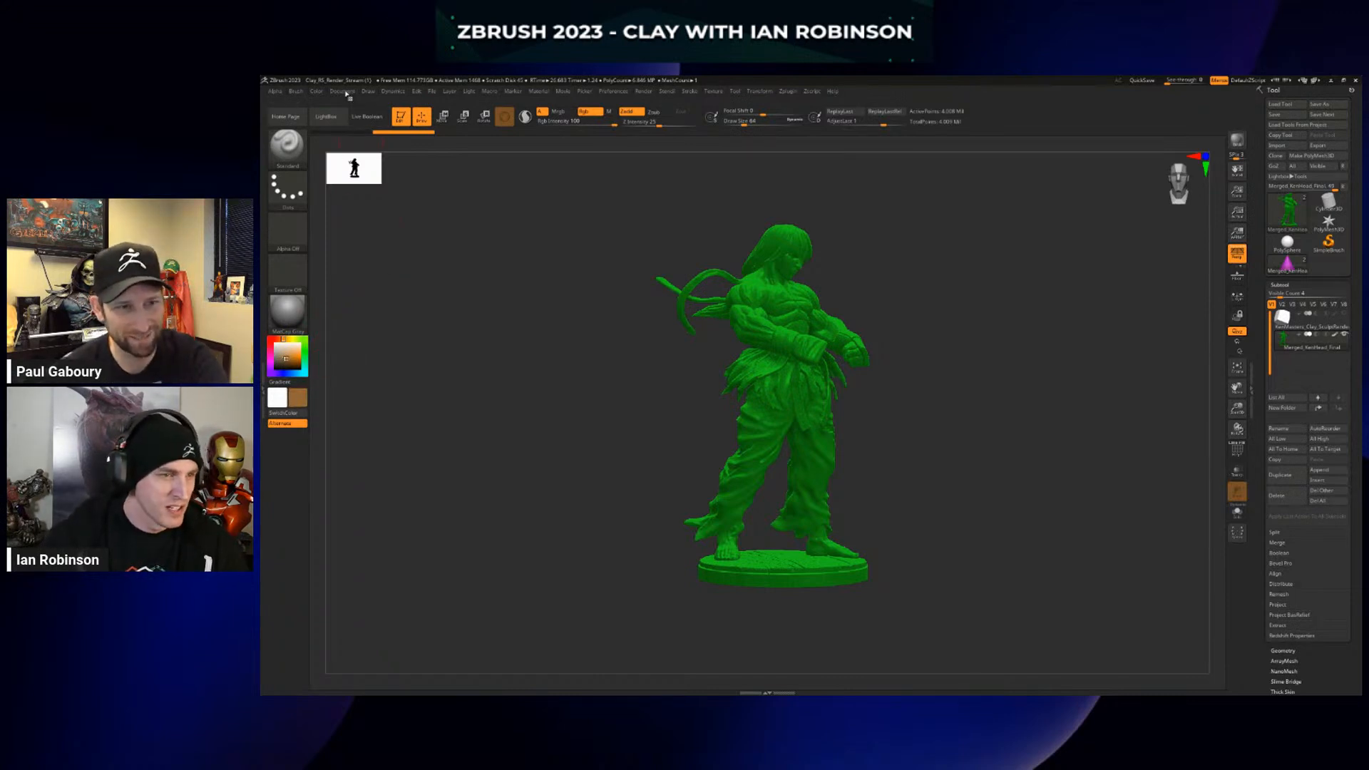
pyautogui.click(316, 91)
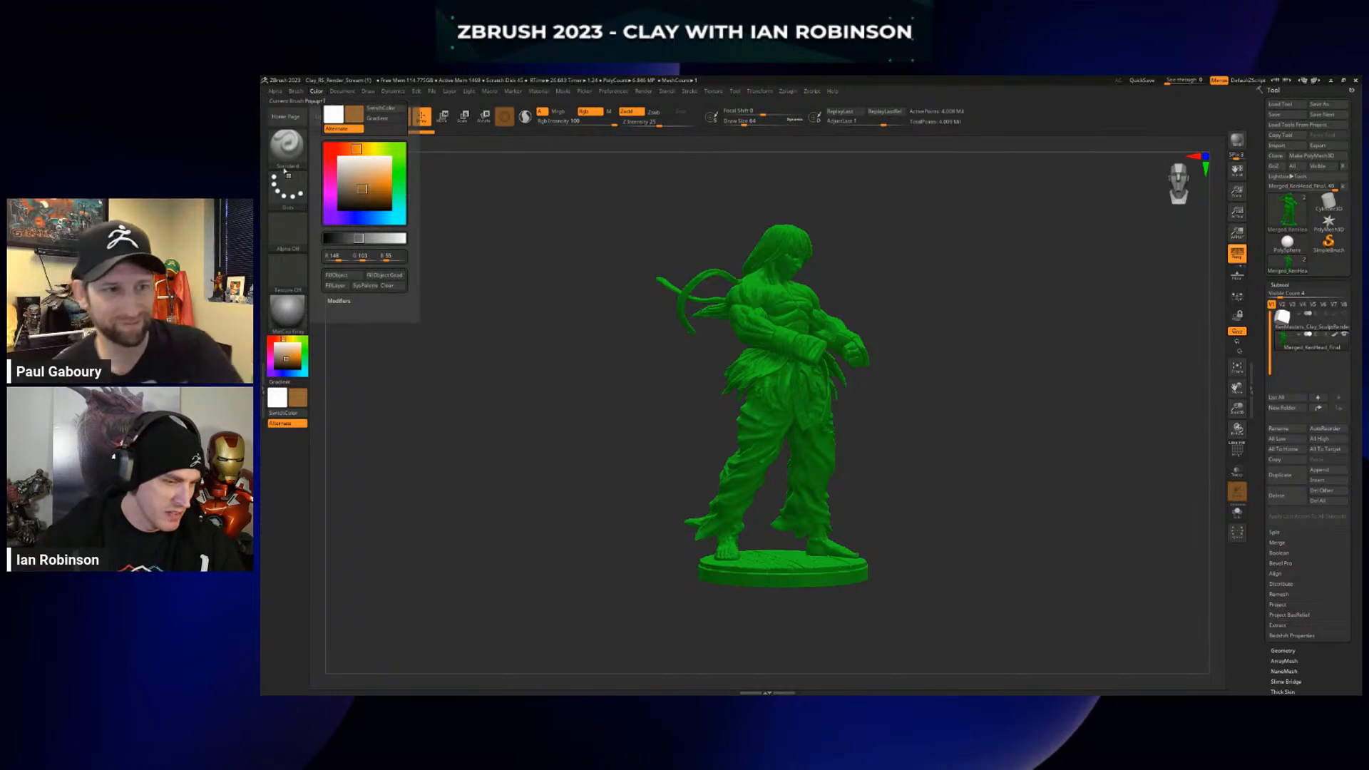
pyautogui.click(326, 93)
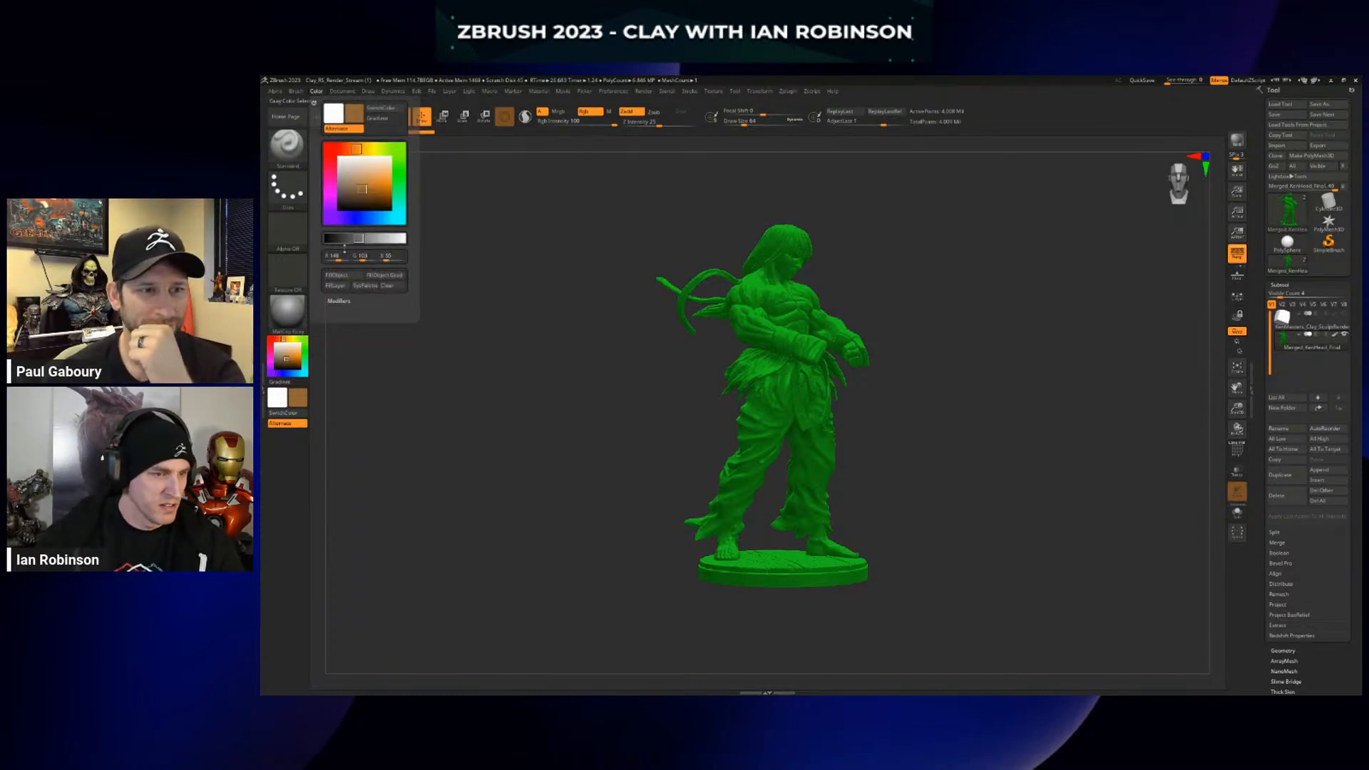
pyautogui.click(336, 275)
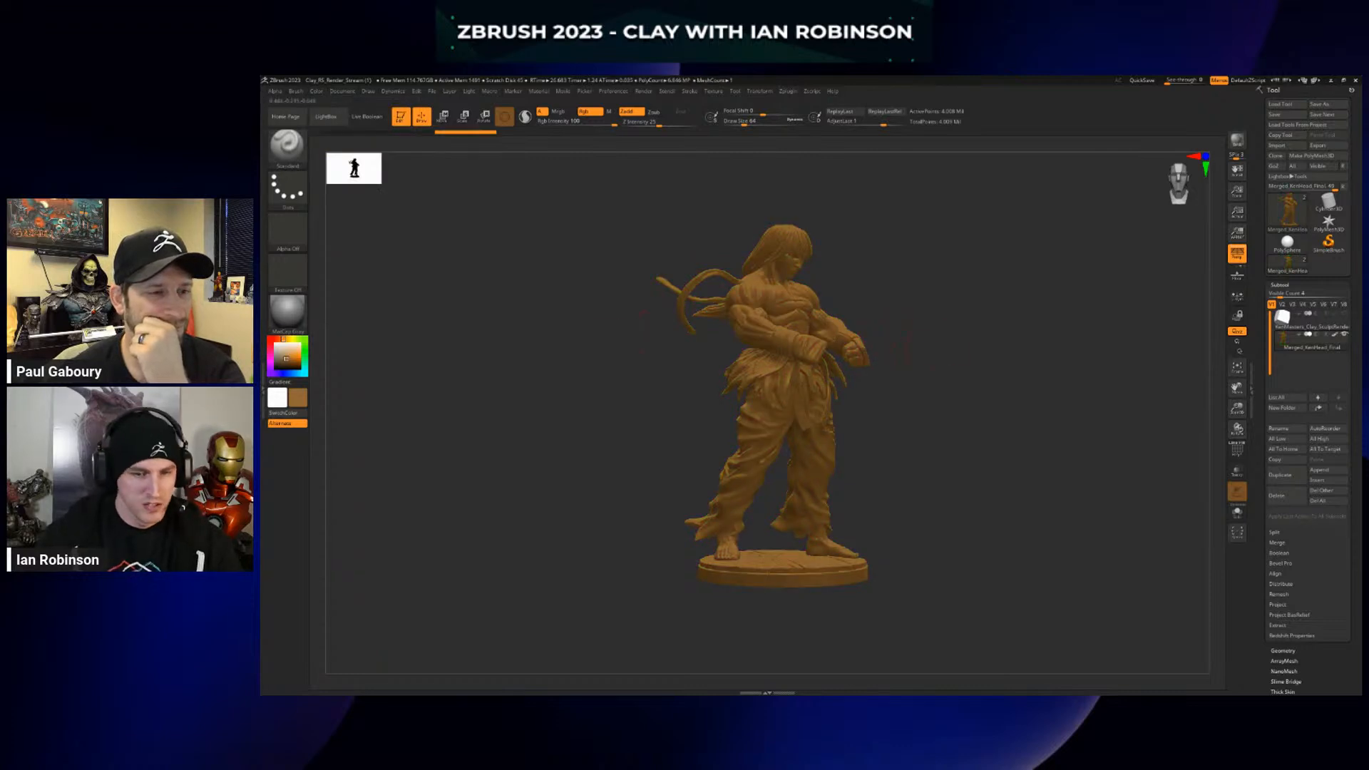
pyautogui.keyDown('alt'); pyautogui.moveTo(913, 352); pyautogui.dragTo(959, 379); pyautogui.keyUp('alt')
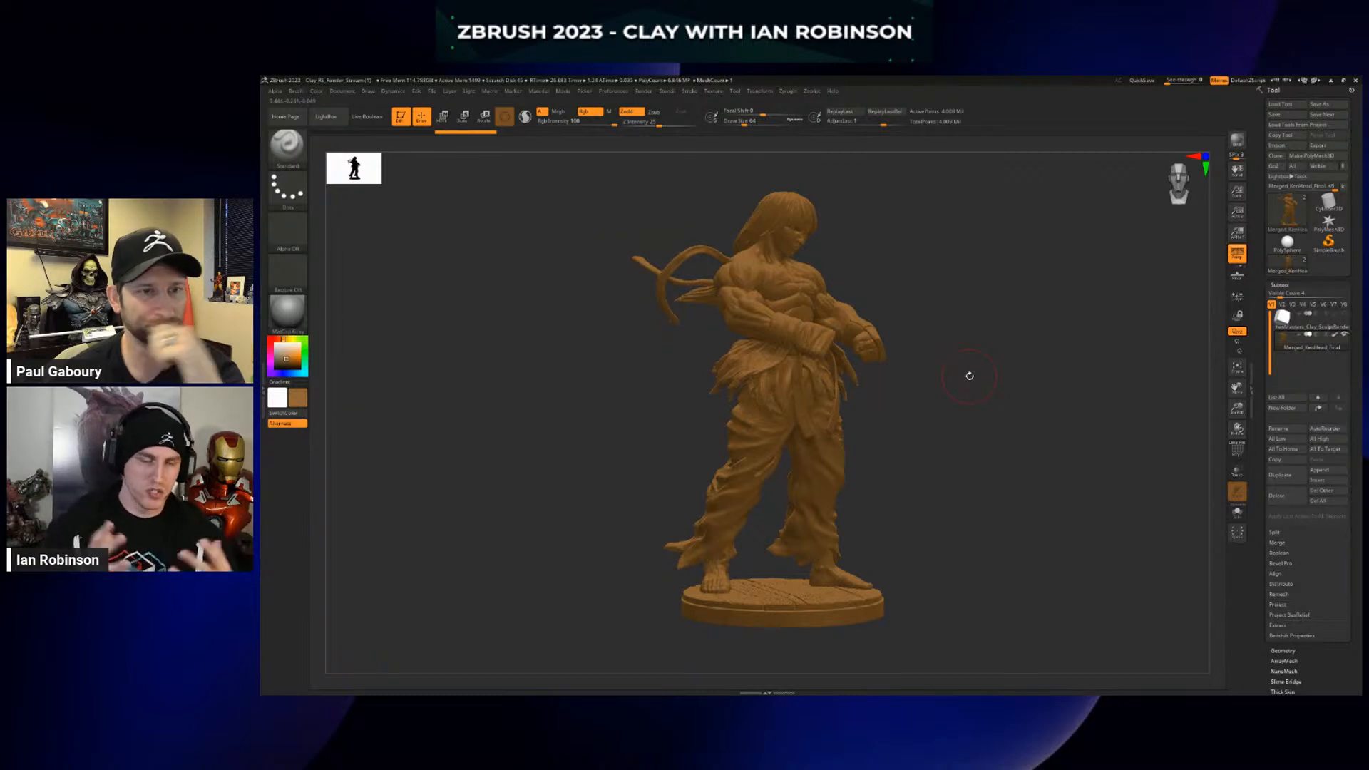
# Check the Redshift renderer settings and render the brown fighter figure with BPR
pyautogui.press('shift')
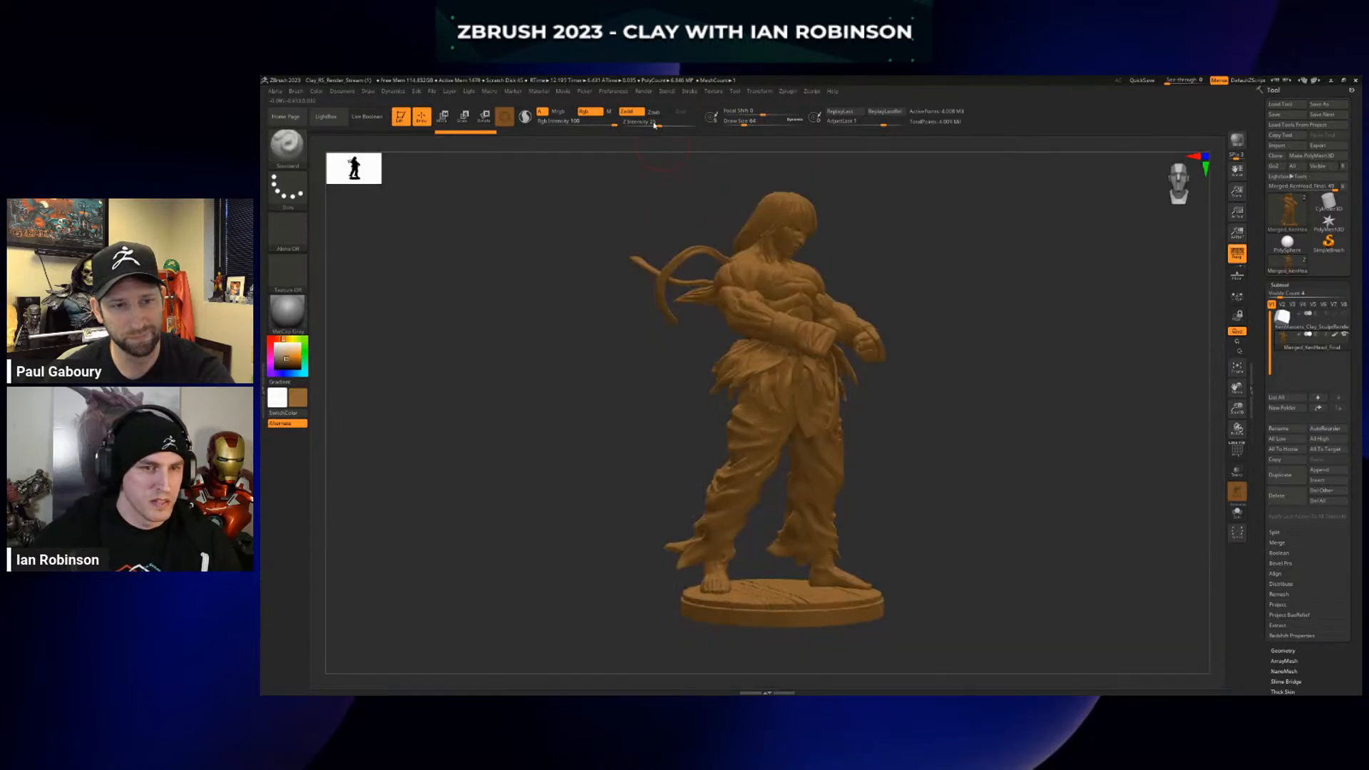
pyautogui.click(644, 91)
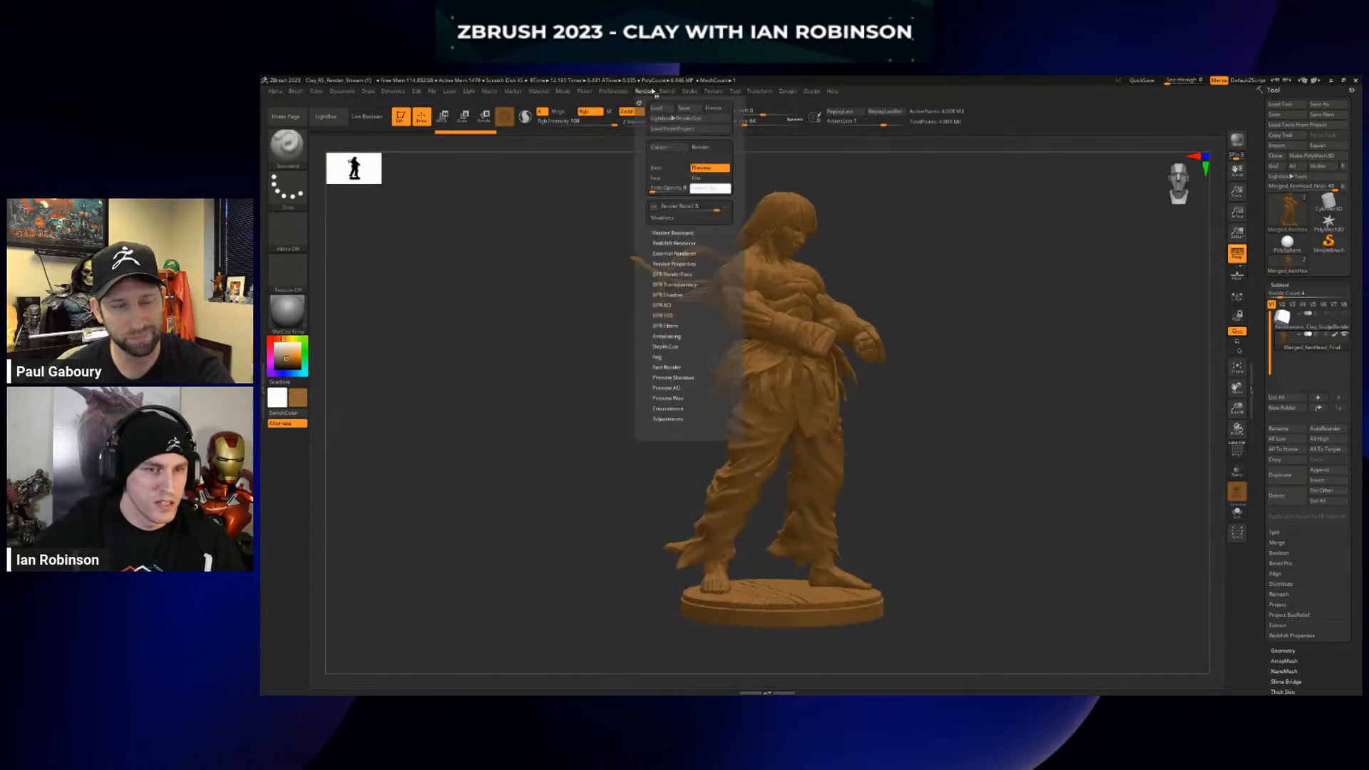
pyautogui.click(675, 243)
pyautogui.click(675, 252)
pyautogui.click(675, 243)
pyautogui.press('shift')
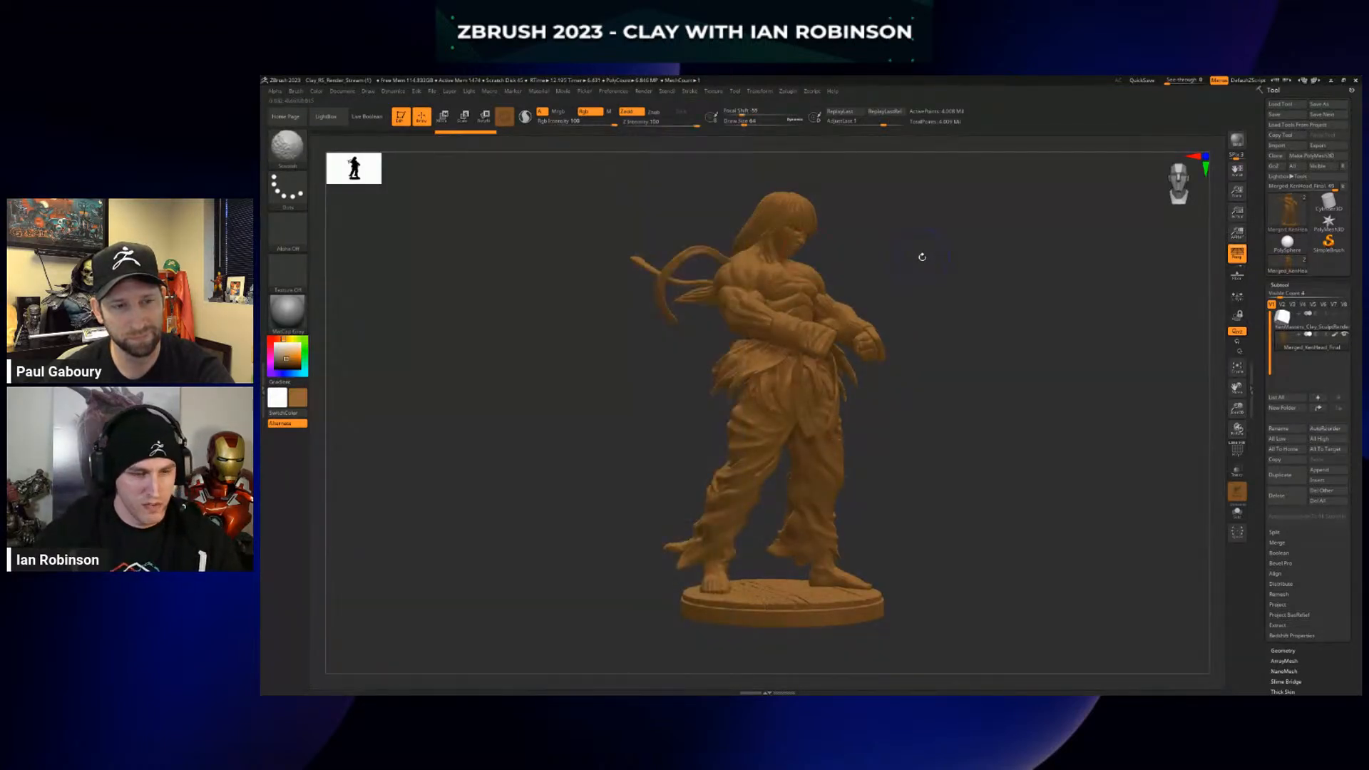
pyautogui.hotkey('shift', 'r')
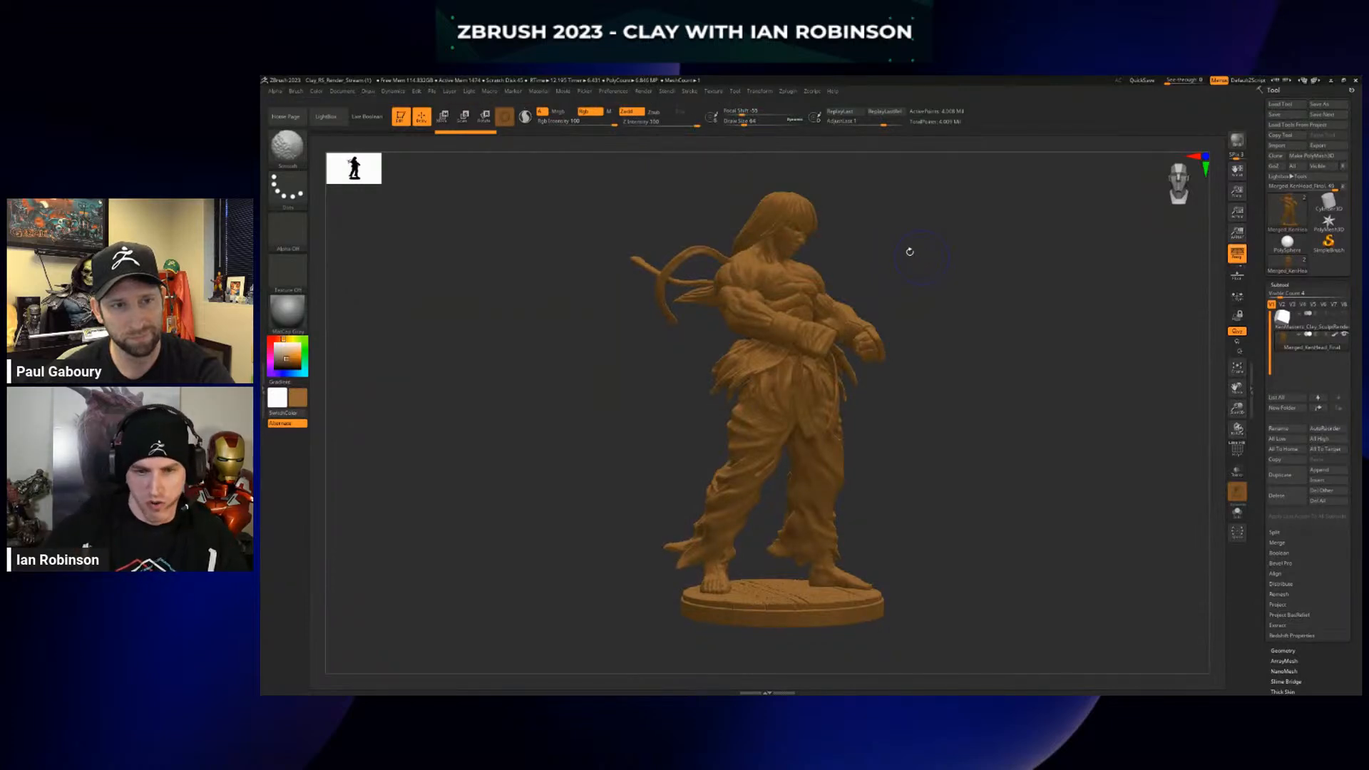
# Dock the Render palette in the side tray and turn on Redshift rendering in its Redshift Renderer section
pyautogui.click(644, 91)
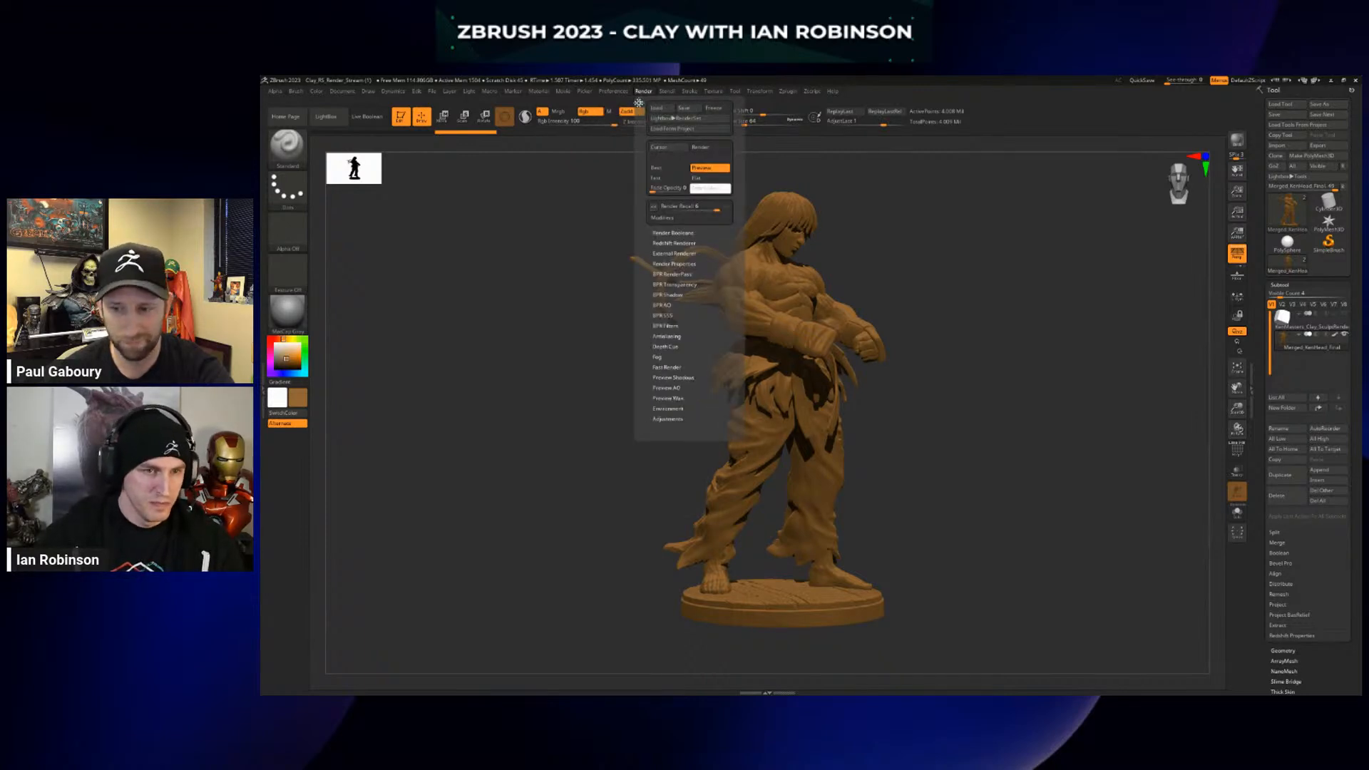
pyautogui.moveTo(639, 103); pyautogui.dragTo(341, 166)
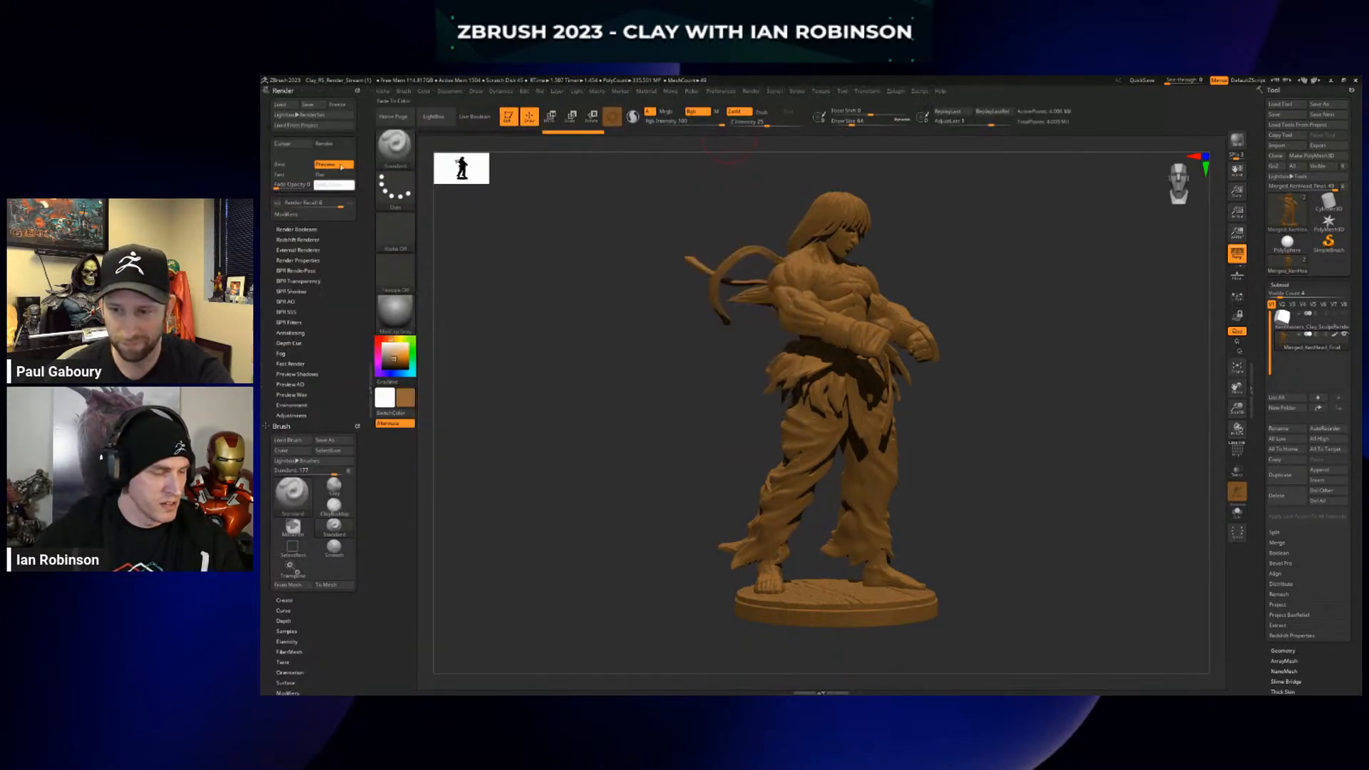
pyautogui.click(303, 239)
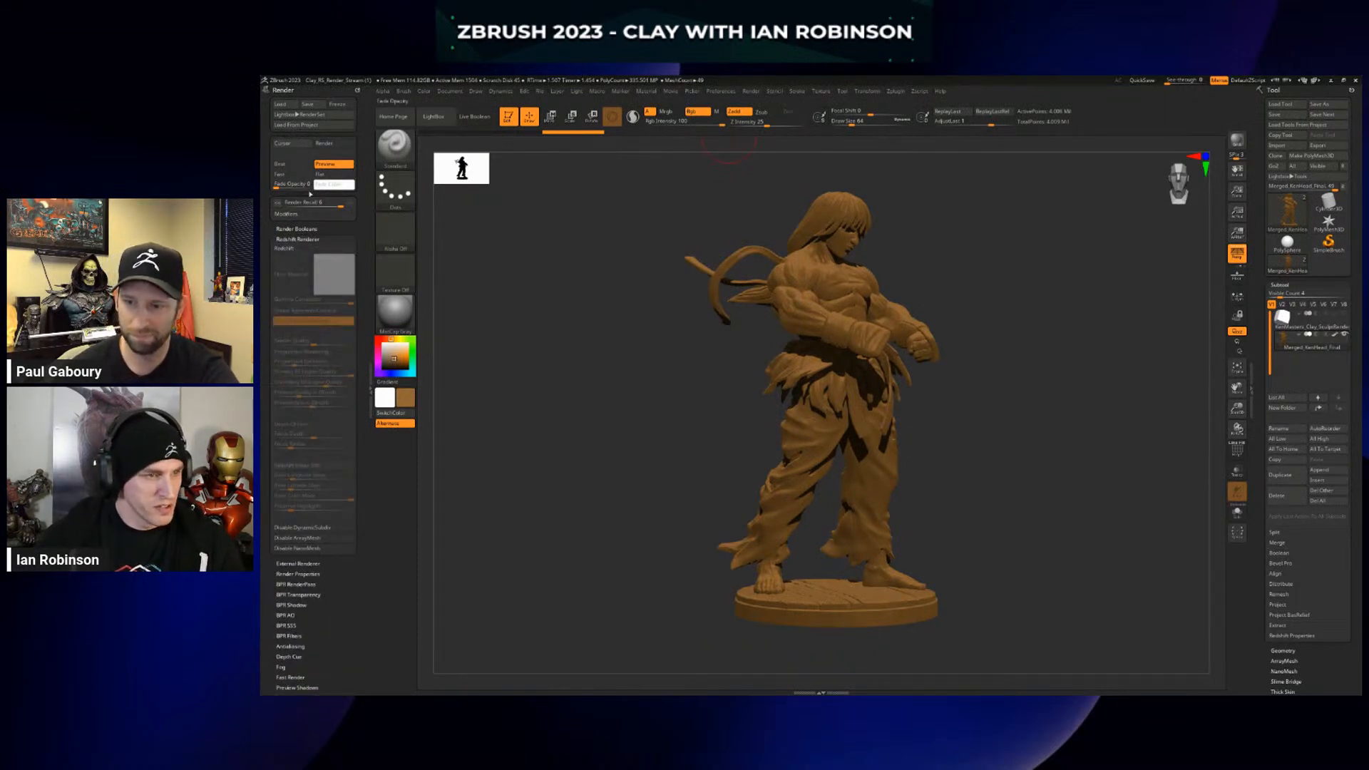
pyautogui.click(325, 248)
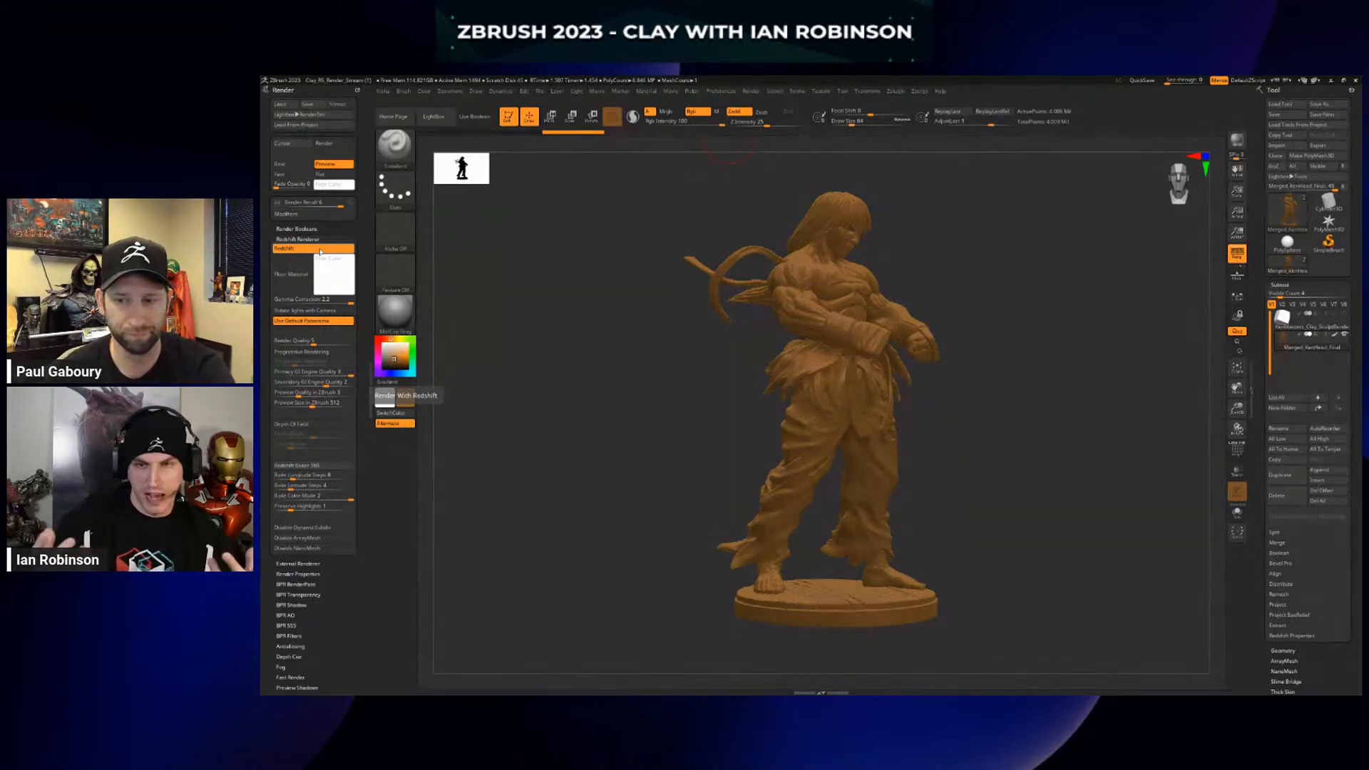
# Examine the BPR Shadow, BPR AO and Render Properties settings used by the standard renderer
pyautogui.click(311, 239)
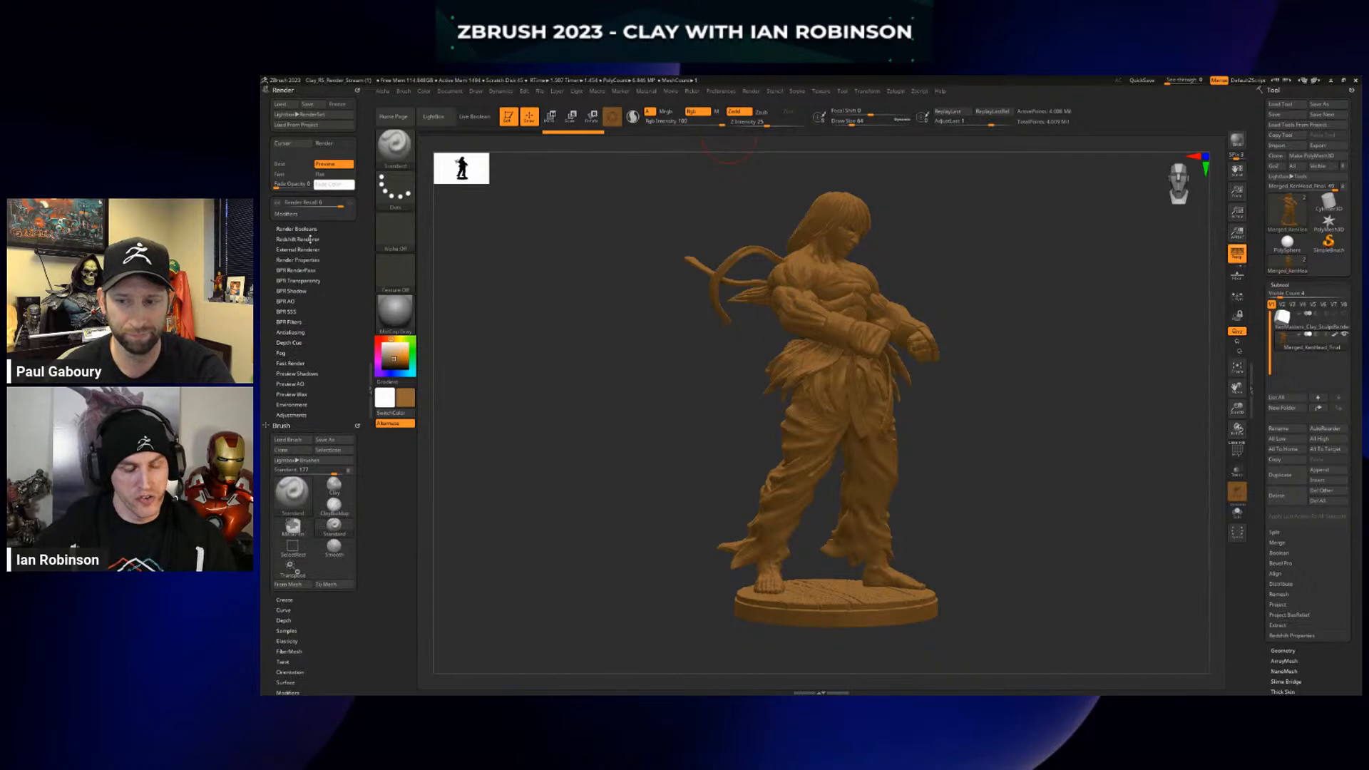
pyautogui.click(299, 291)
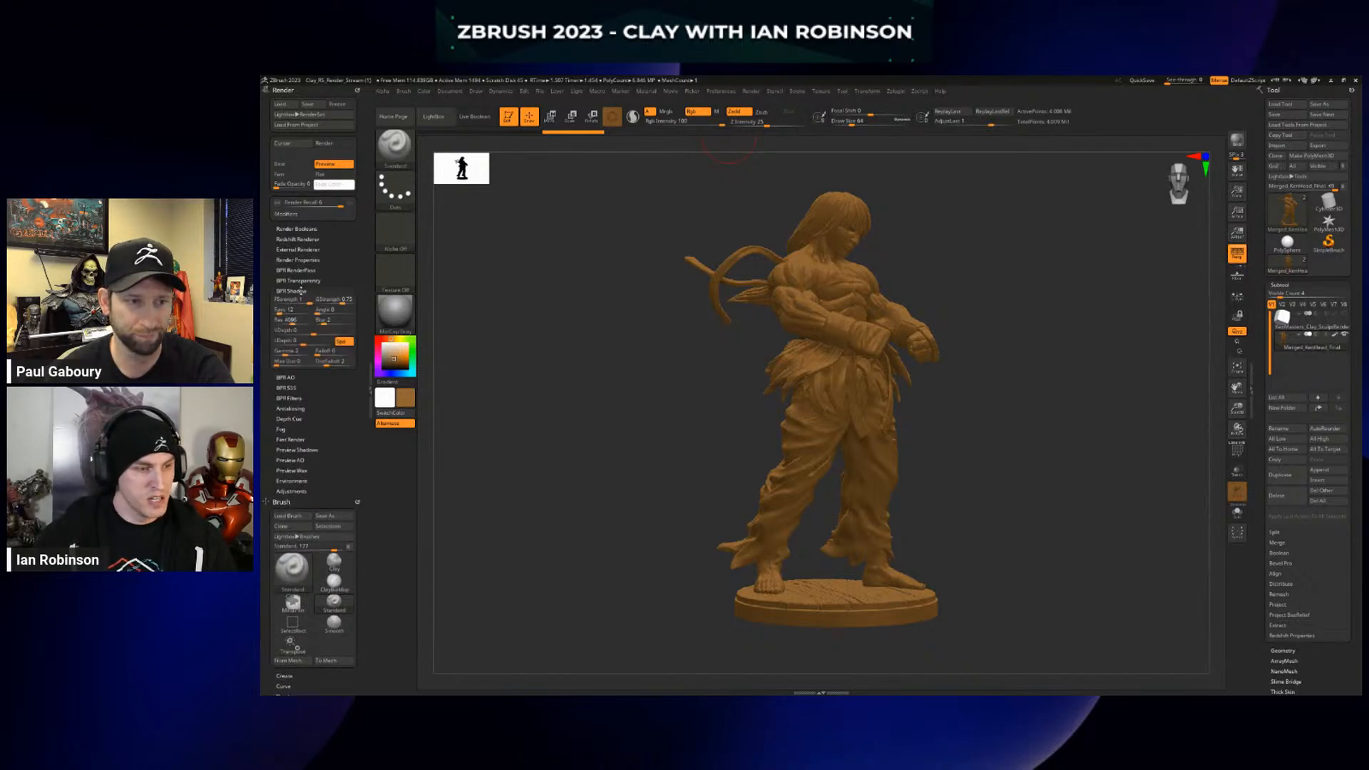
pyautogui.click(290, 378)
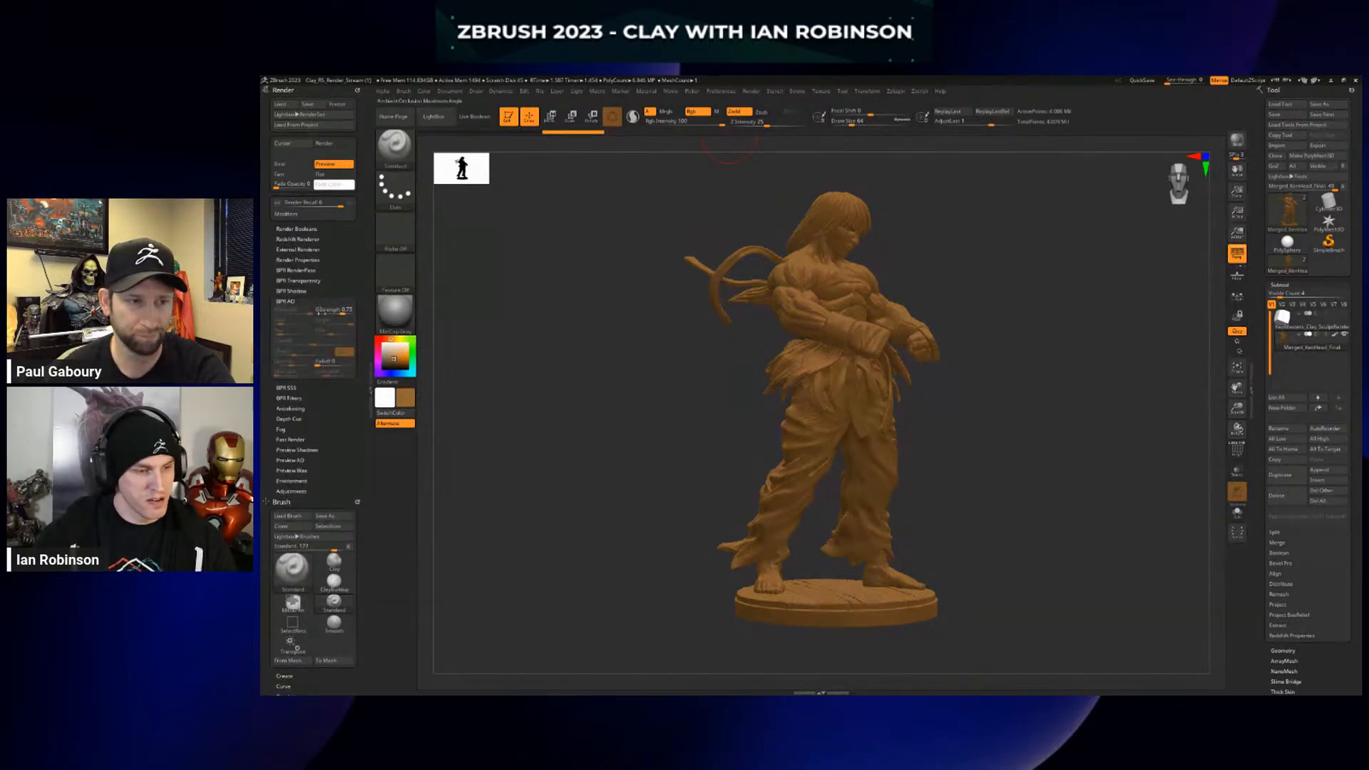
pyautogui.click(299, 261)
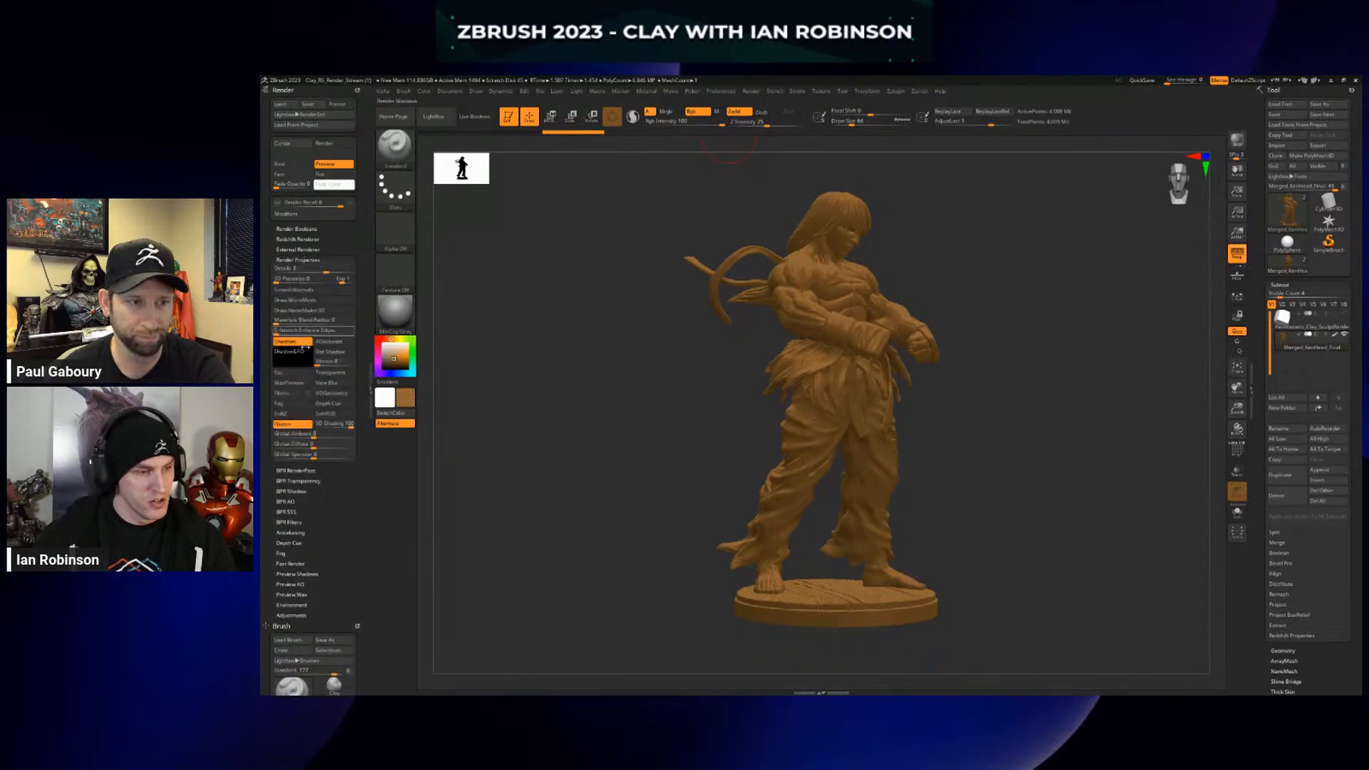
pyautogui.click(298, 259)
pyautogui.click(292, 301)
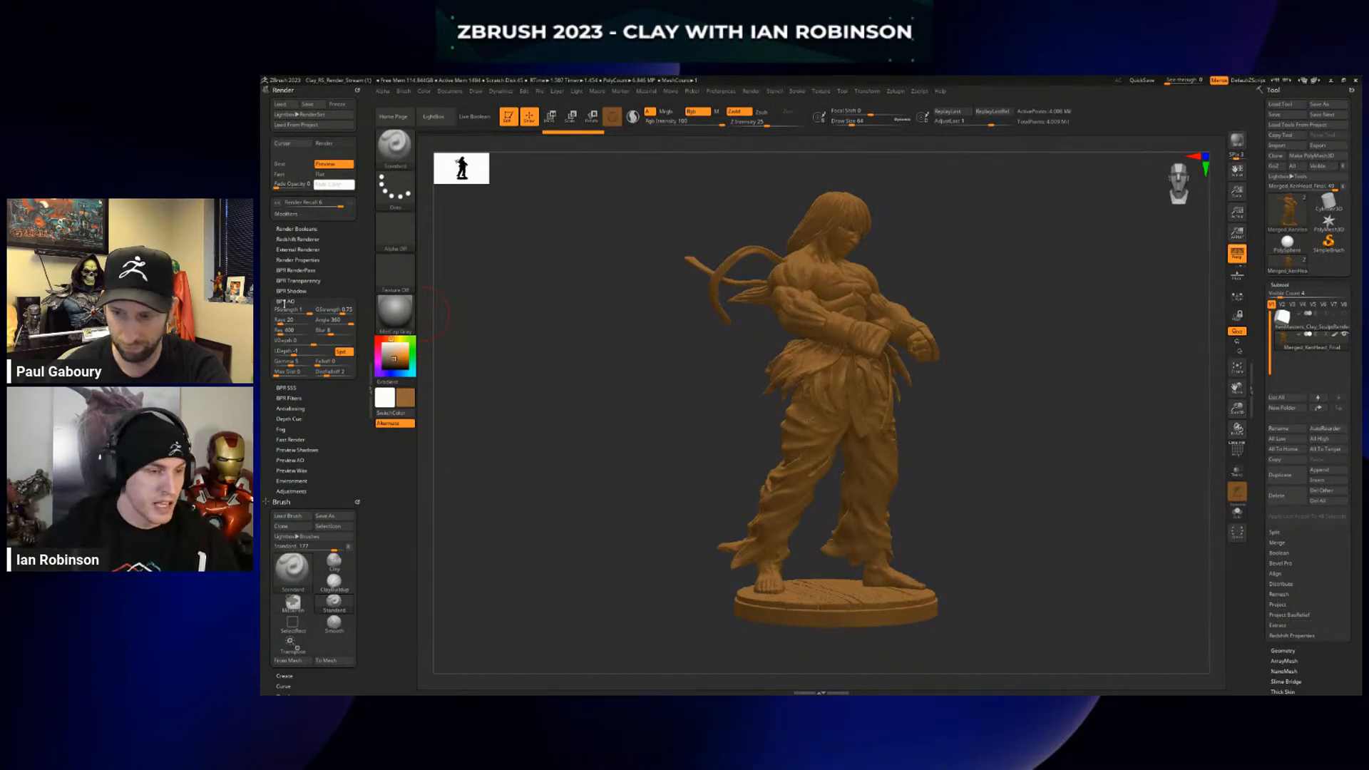
# Enable Redshift in the Redshift Renderer settings and start a partial render of the fighter figure
pyautogui.click(299, 239)
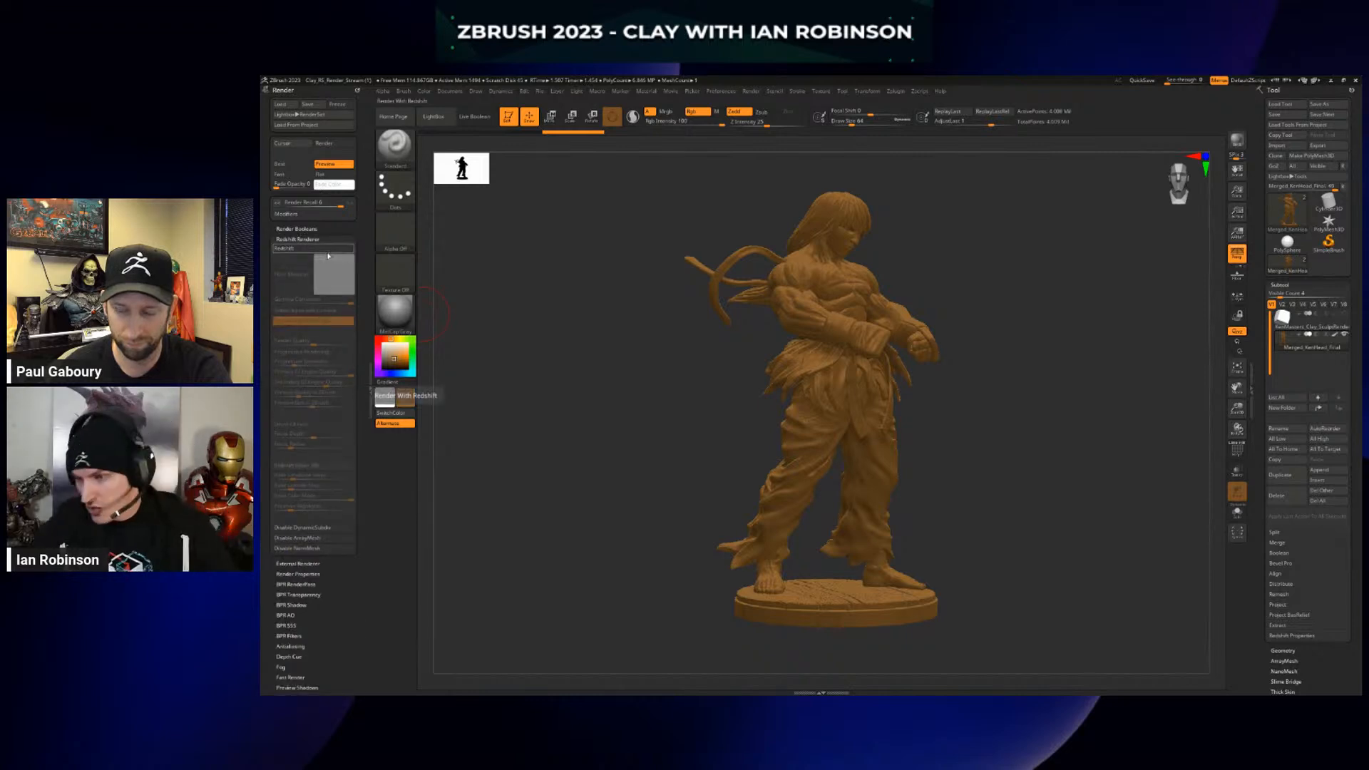
pyautogui.click(322, 249)
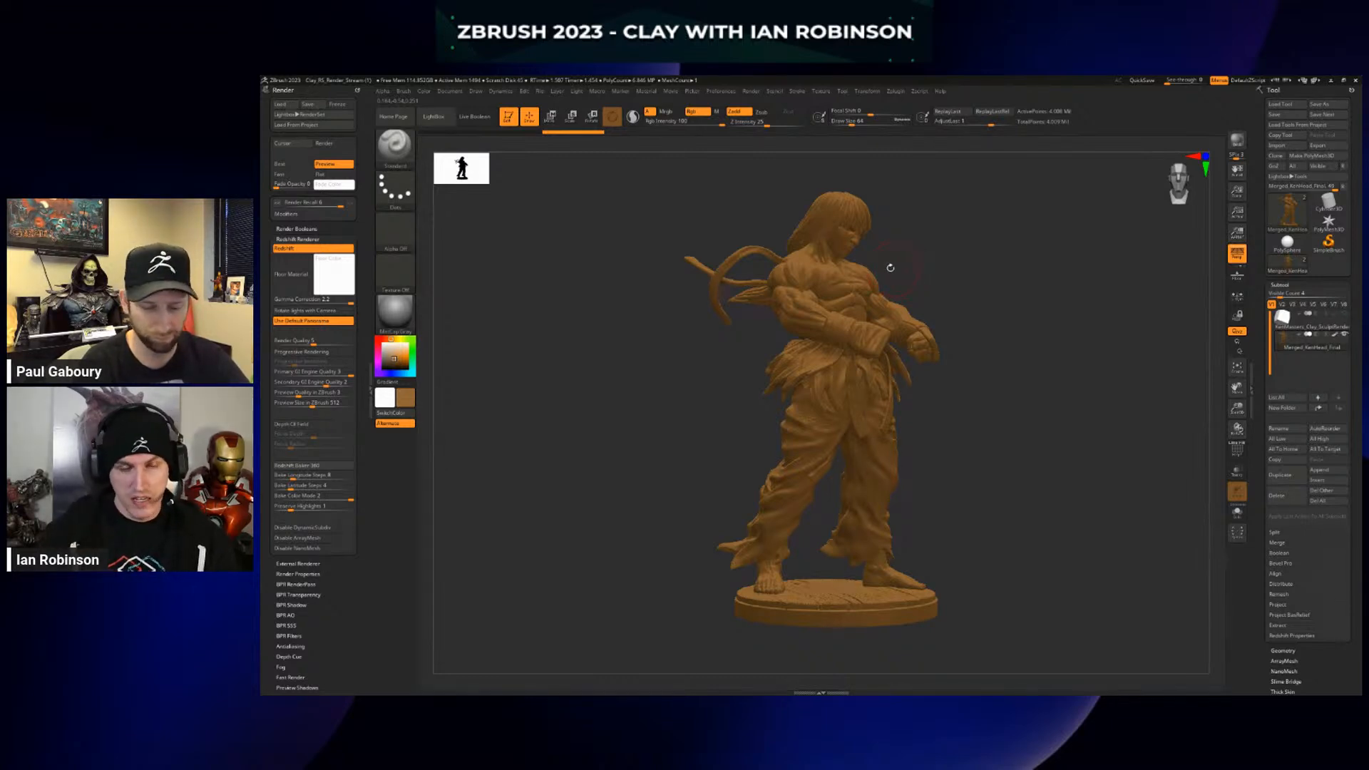
pyautogui.press('ctrl')
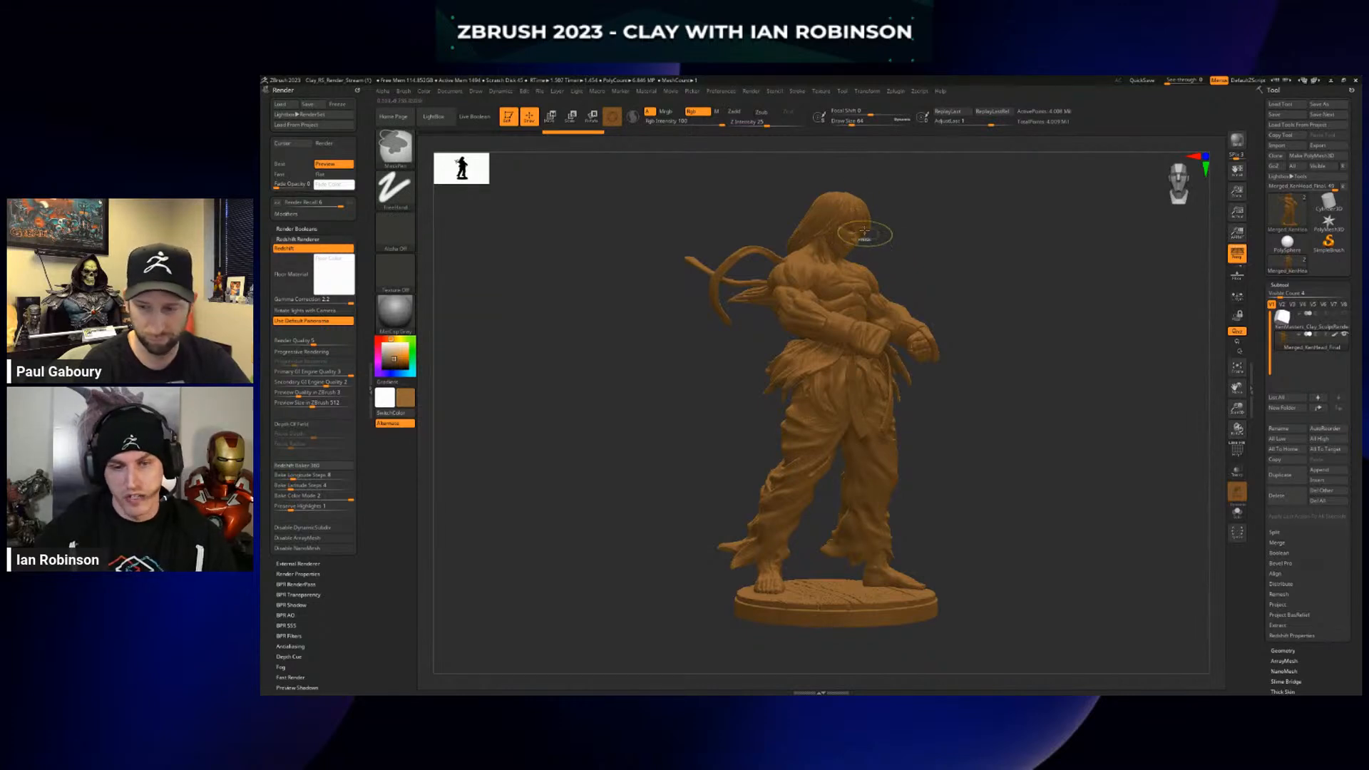
pyautogui.hotkey('ctrl', 'r')
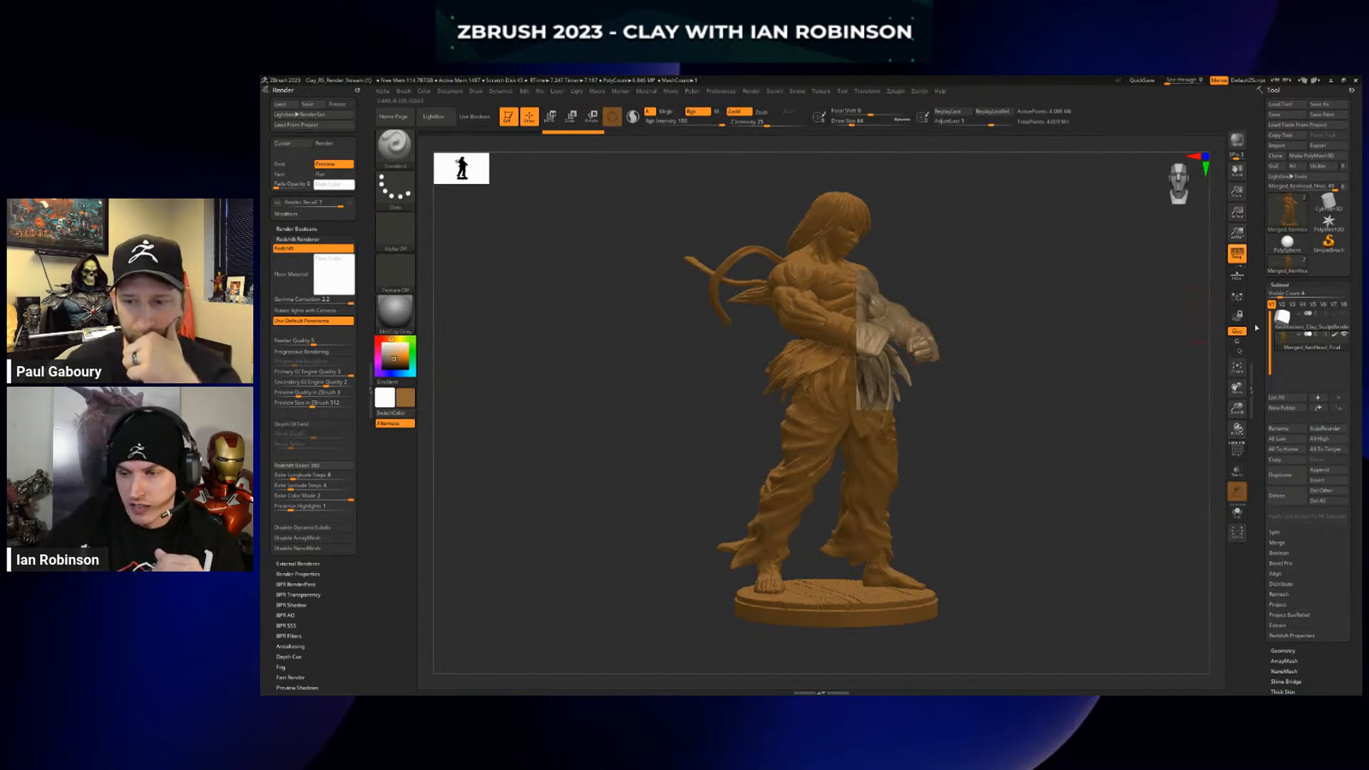
# Fill the fighter figure with the Flat Color material in material-only (M) mode
pyautogui.click(1335, 334)
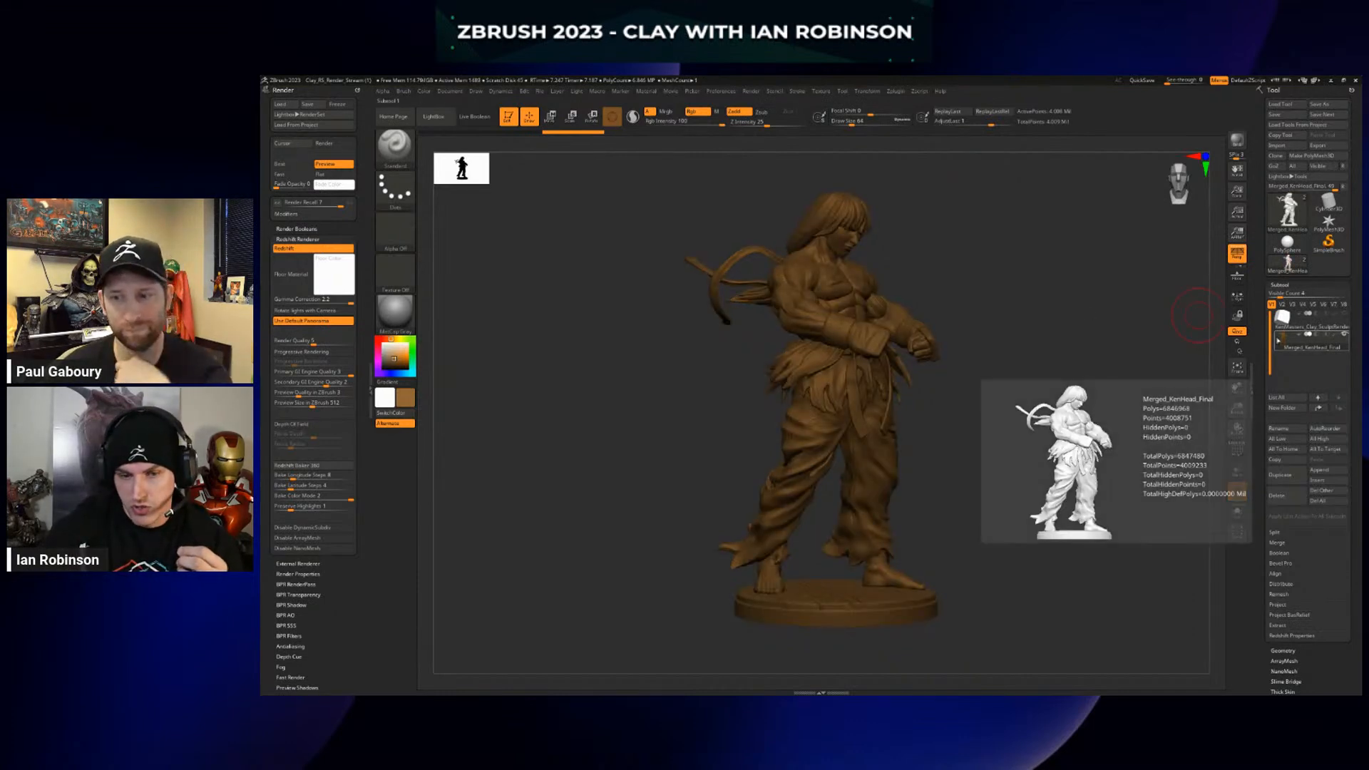
pyautogui.click(394, 310)
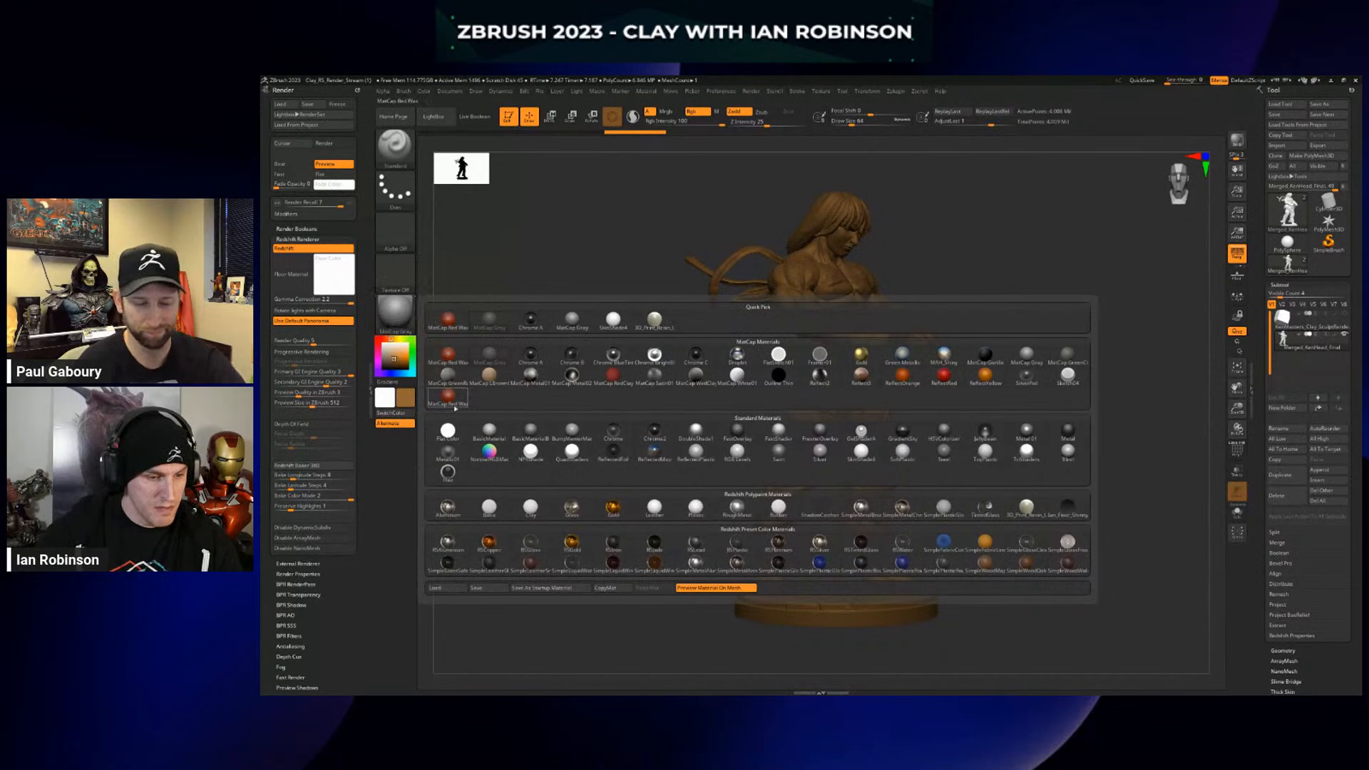
pyautogui.click(490, 385)
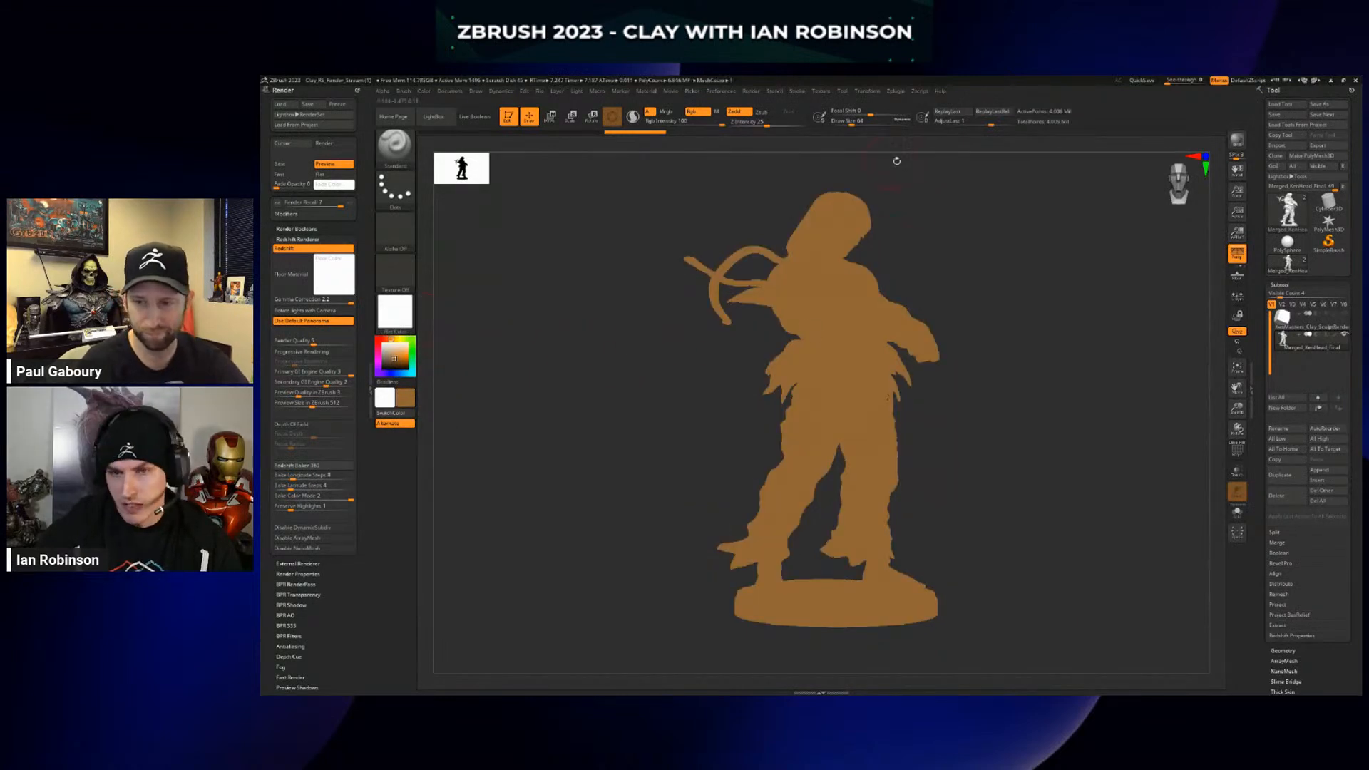
pyautogui.click(717, 111)
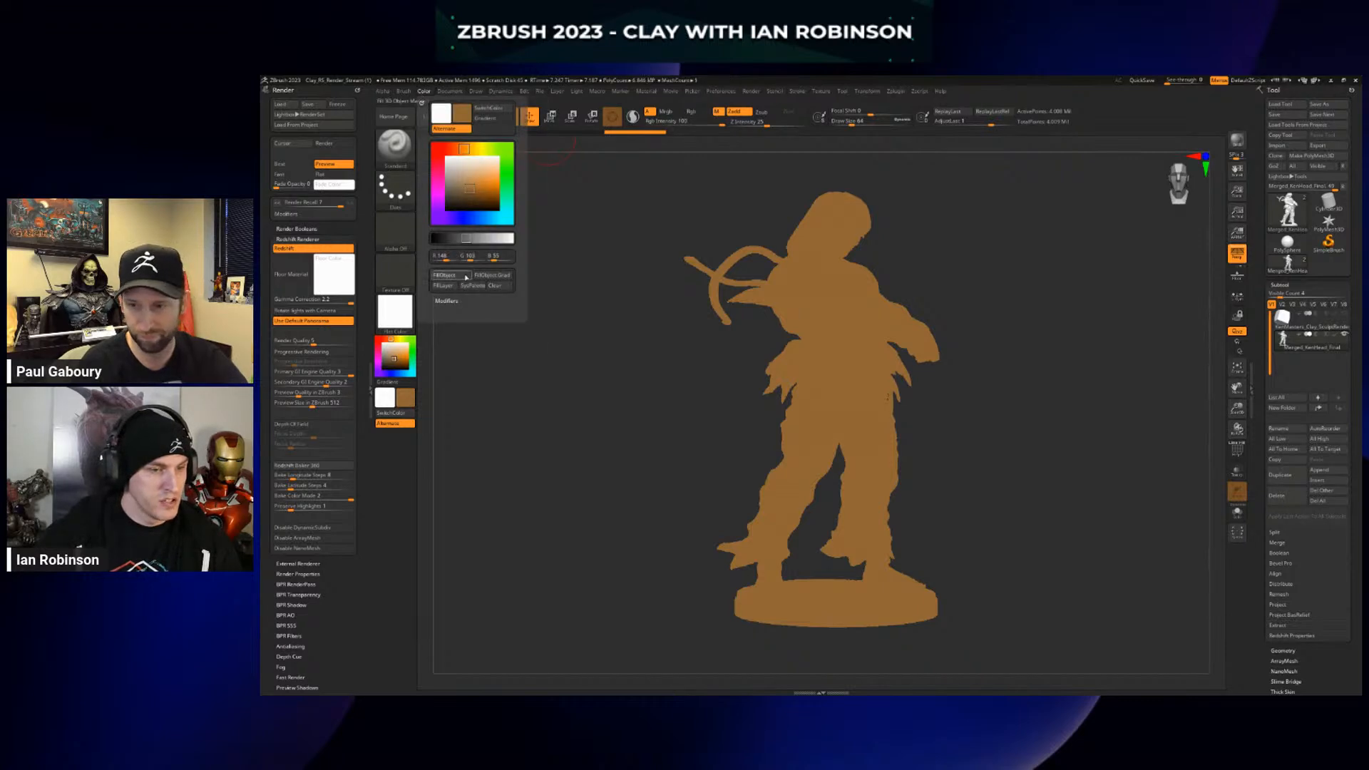
# Try several display materials on the fighter figure, including DoubleShade1 and a white MatCap
pyautogui.click(403, 326)
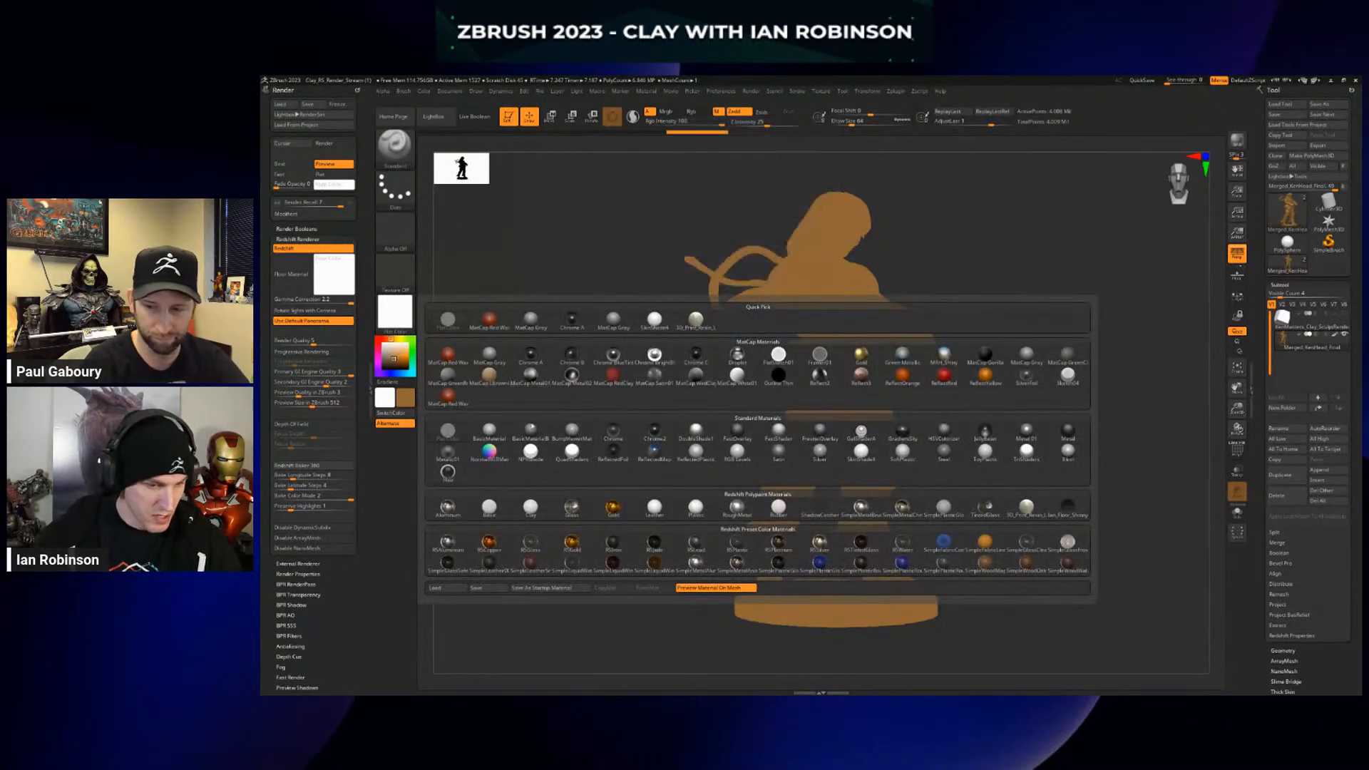
pyautogui.click(396, 314)
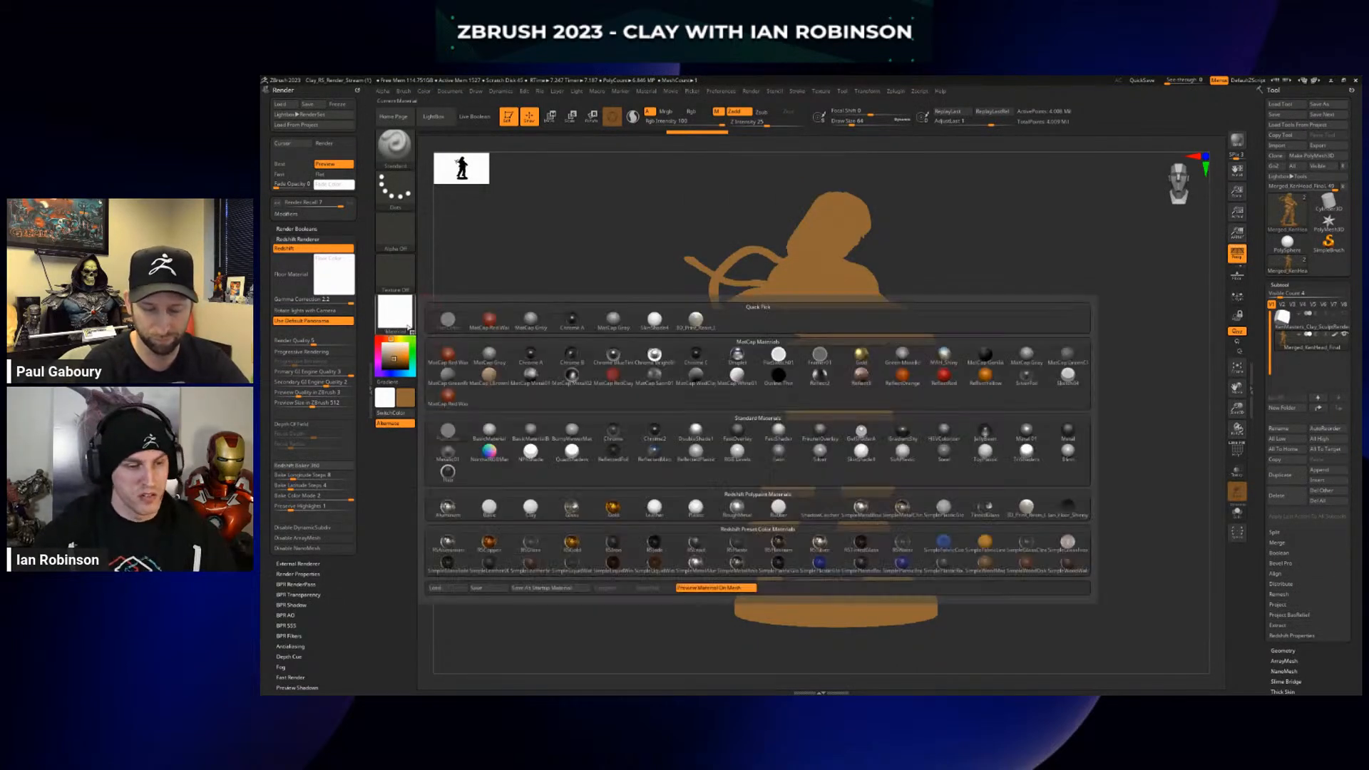
pyautogui.click(534, 434)
pyautogui.click(398, 314)
pyautogui.click(695, 433)
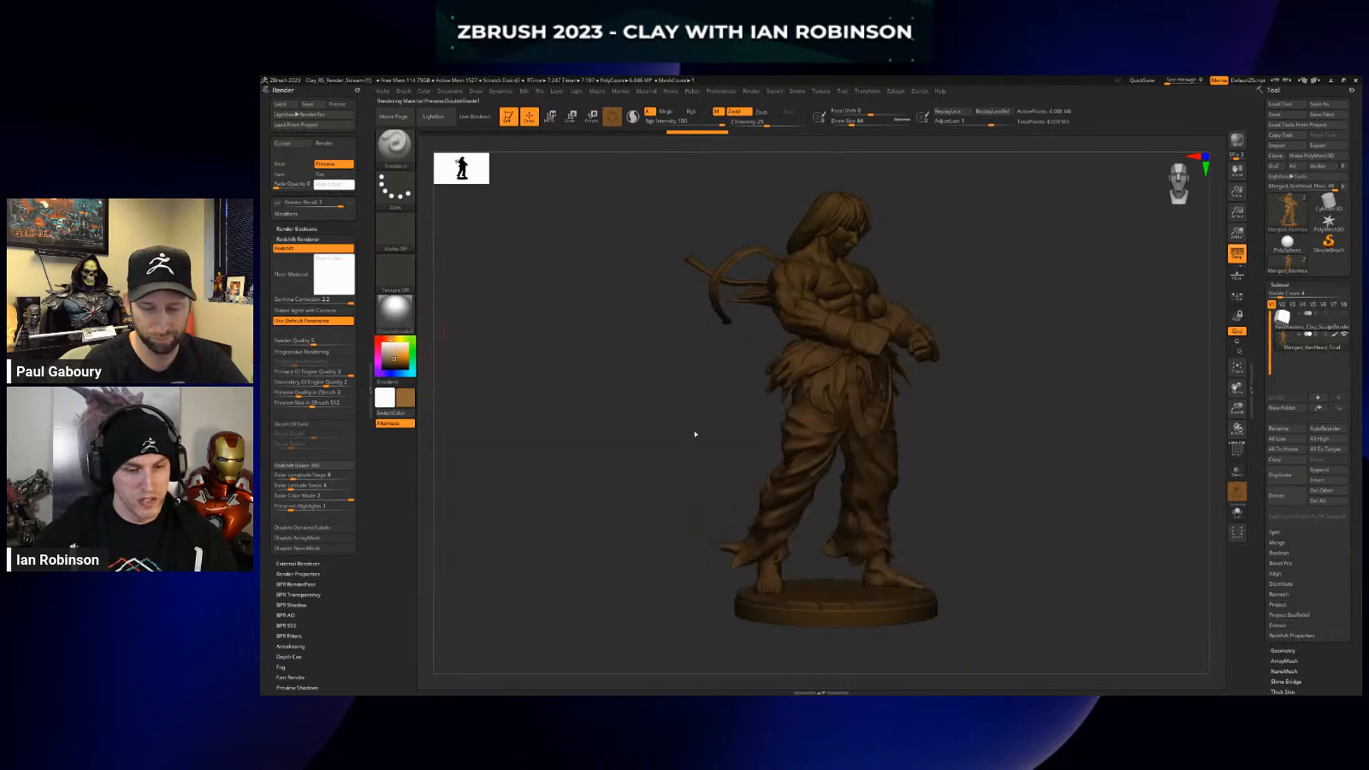
pyautogui.click(395, 312)
pyautogui.click(714, 377)
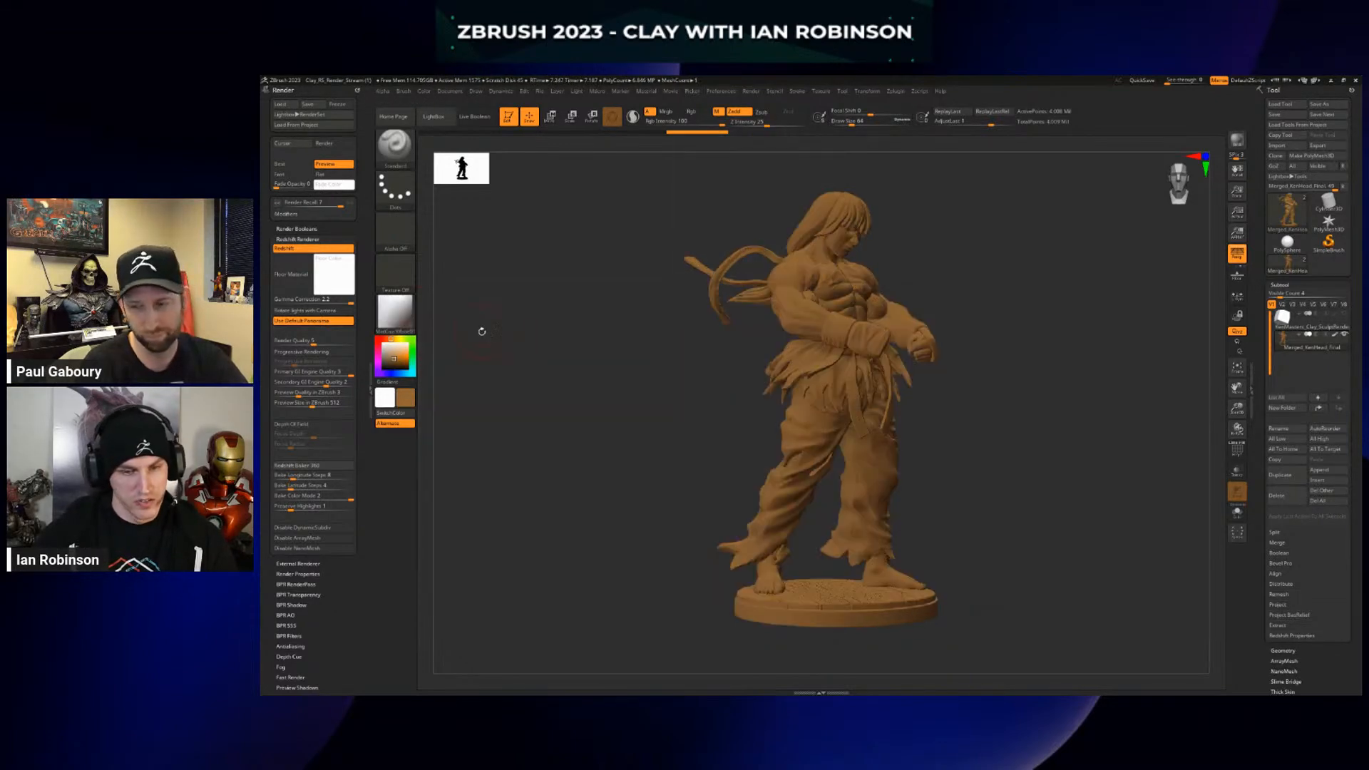
pyautogui.click(394, 312)
pyautogui.click(447, 323)
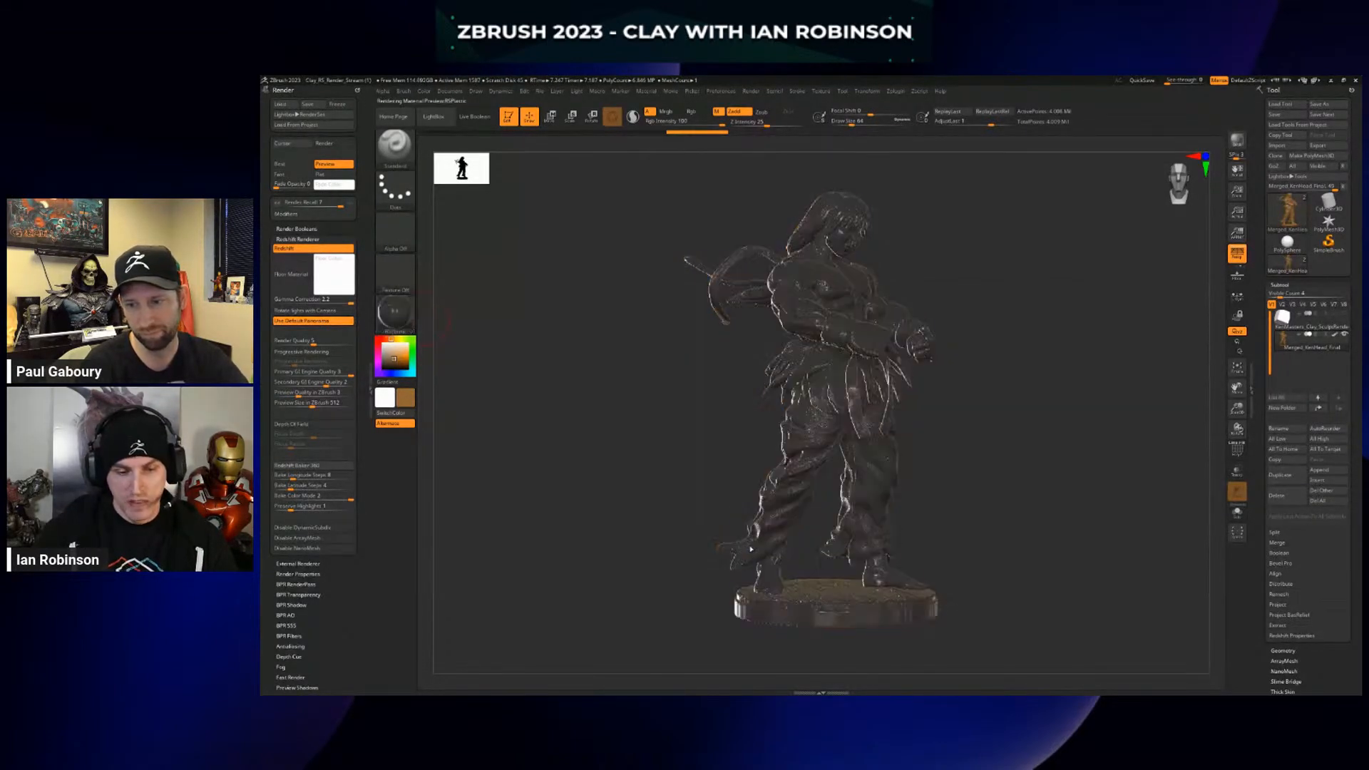
# Browse the MatCap, Standard and Redshift materials and give the fighter figure the Redshift polypaint Clay material
pyautogui.click(394, 312)
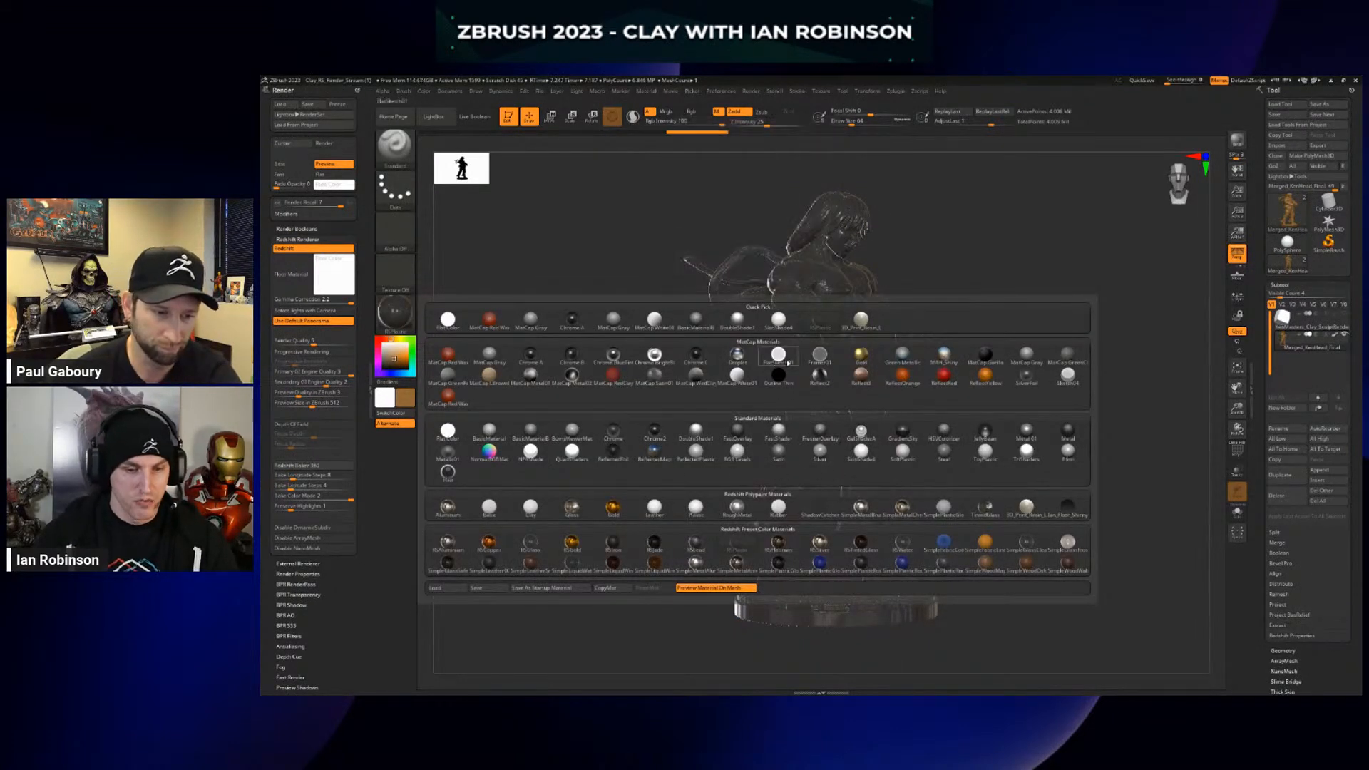
pyautogui.moveTo(738, 362)
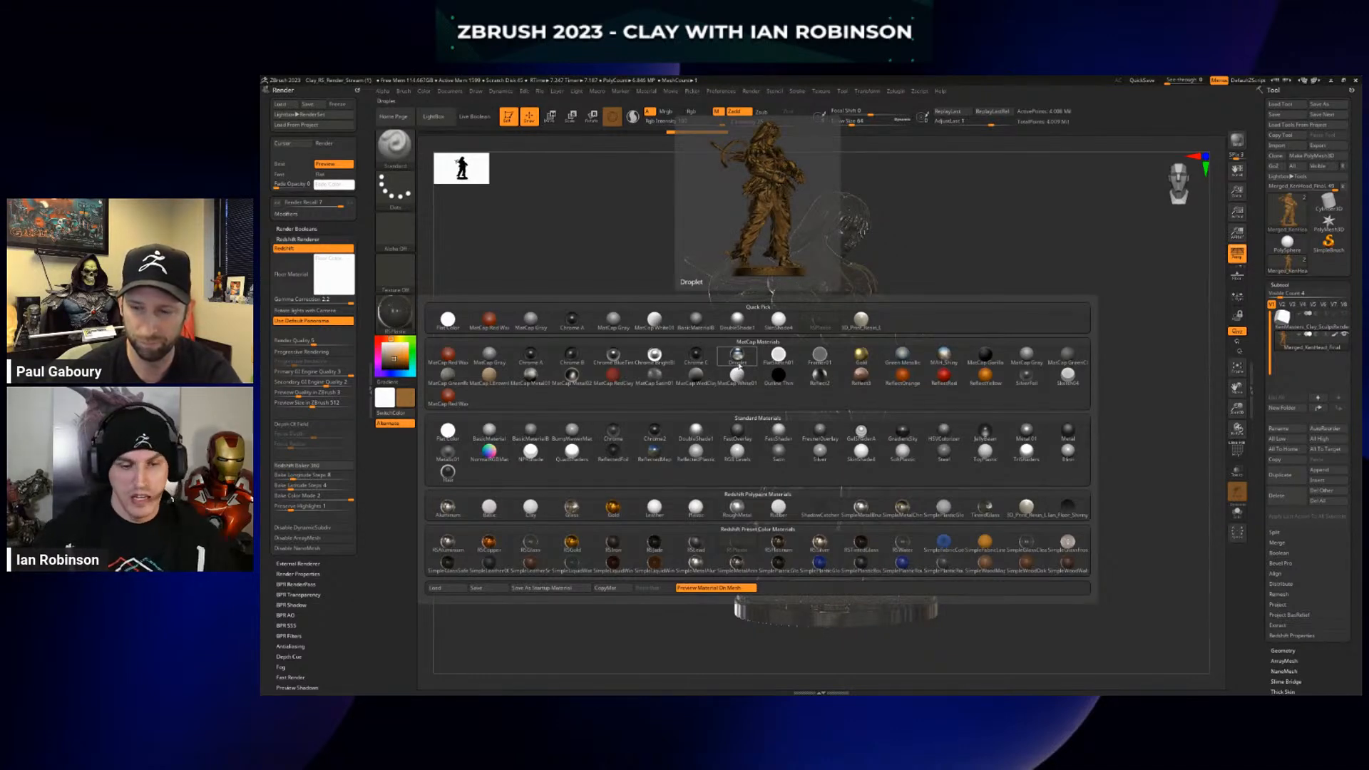
pyautogui.moveTo(710, 432)
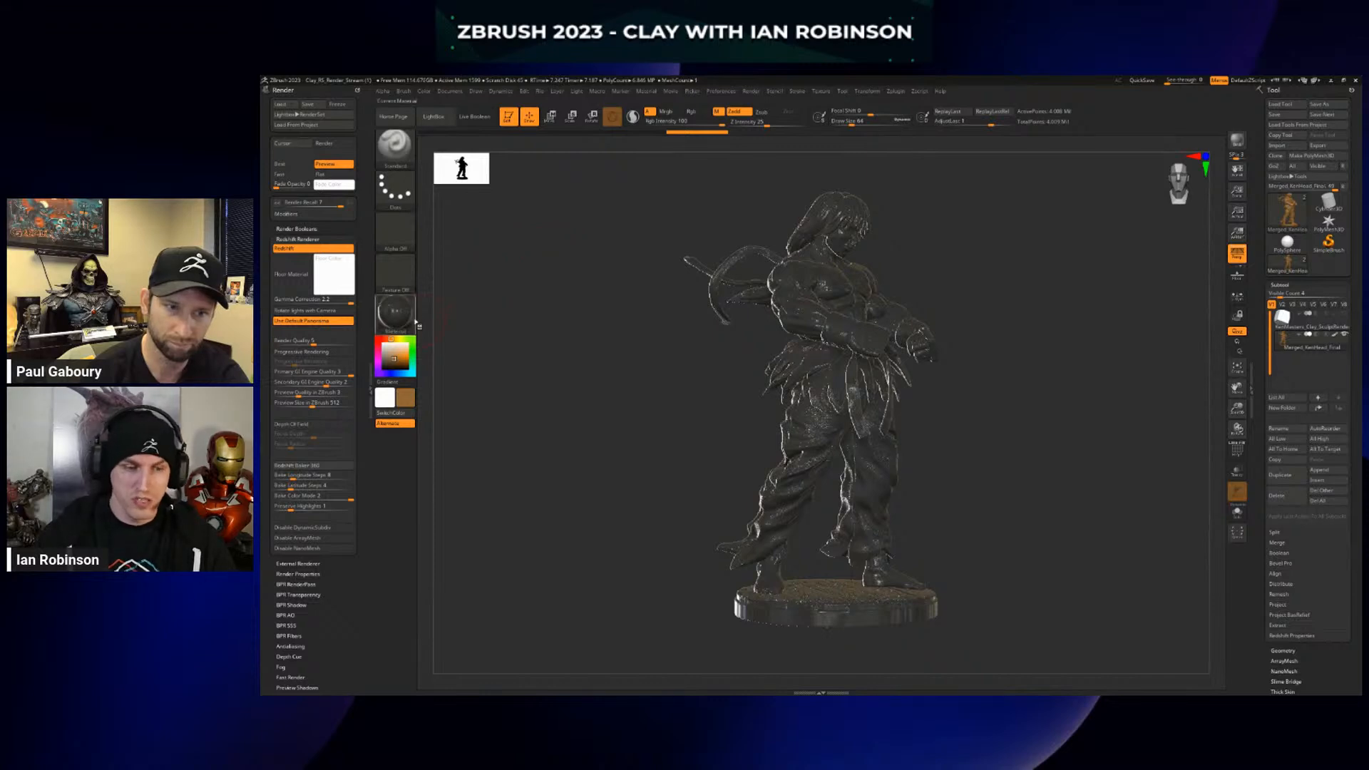
pyautogui.click(395, 315)
pyautogui.moveTo(742, 512)
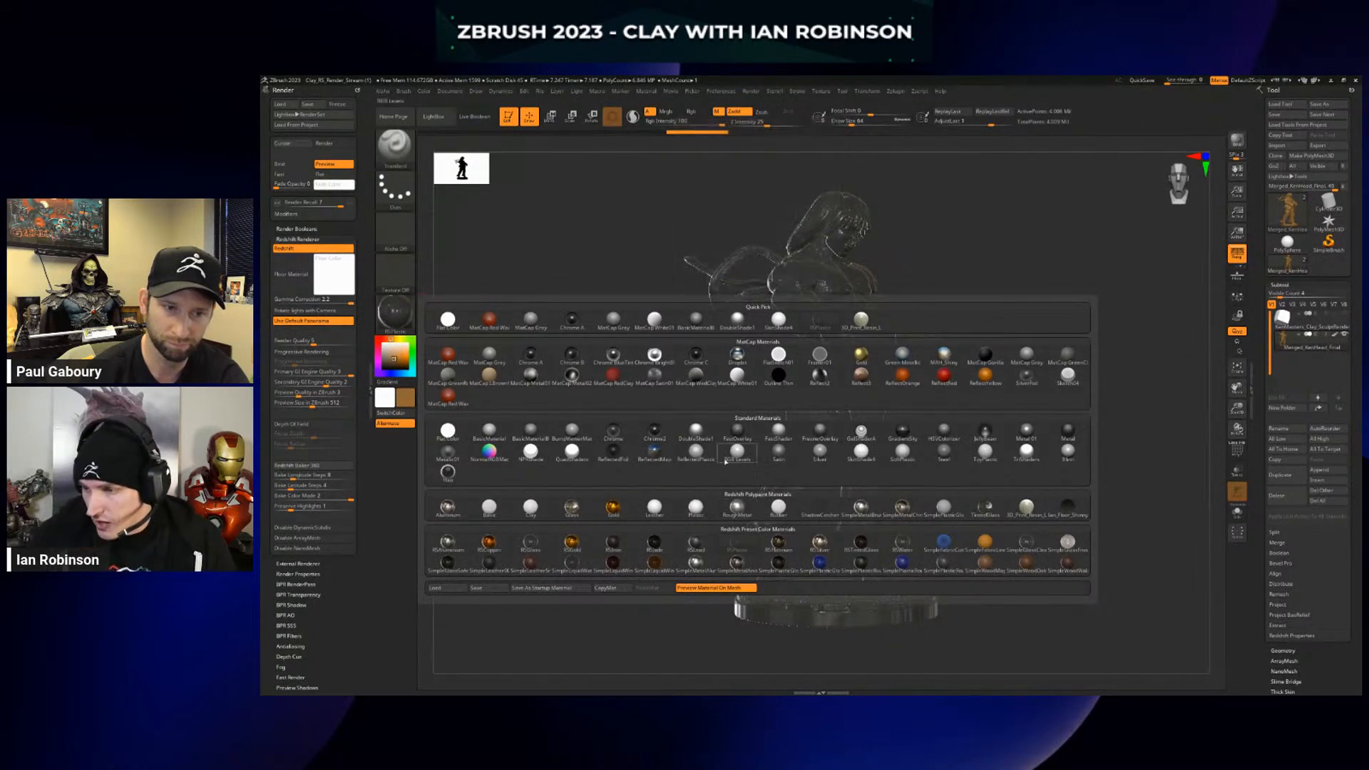
pyautogui.click(398, 312)
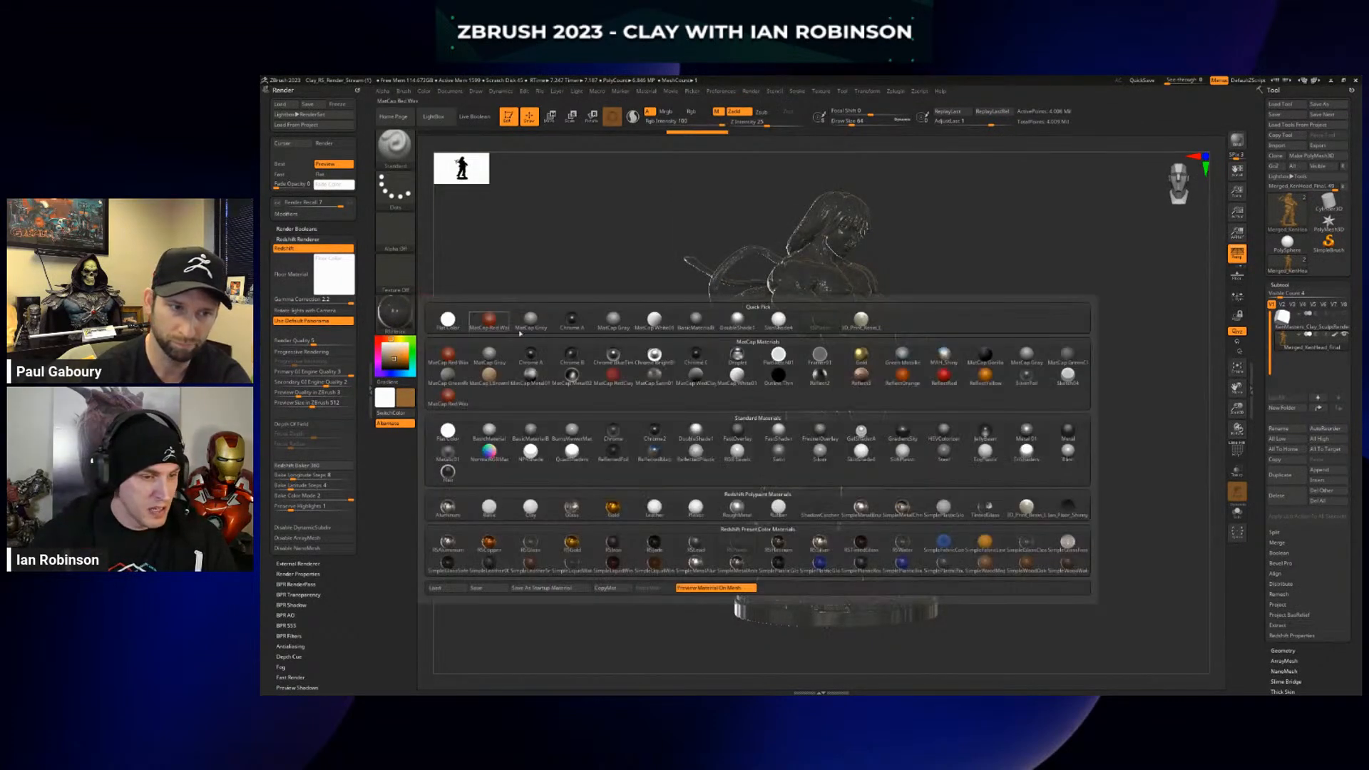
pyautogui.click(531, 512)
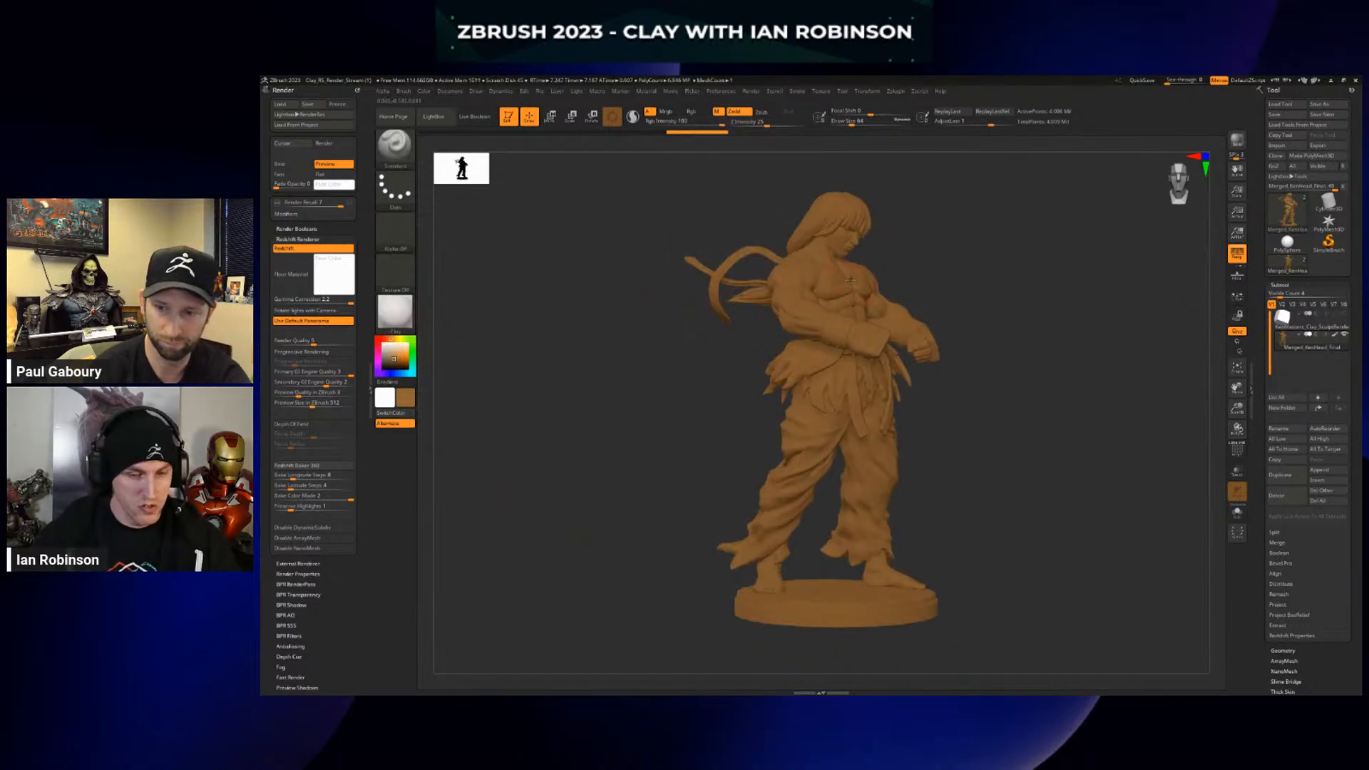
# Cancel a partial render of the Clay figure and render the whole figure with Redshift
pyautogui.hotkey('ctrl', 'r')
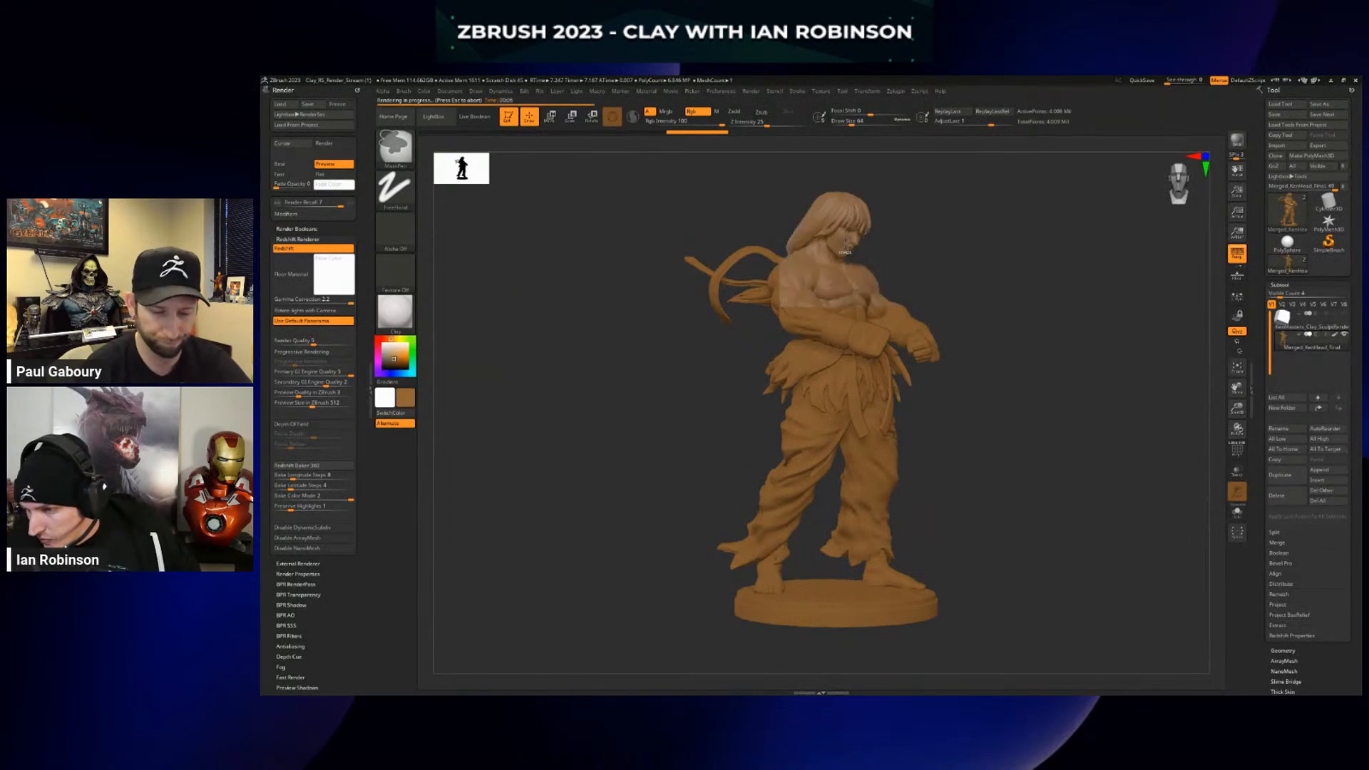
pyautogui.press('Escape')
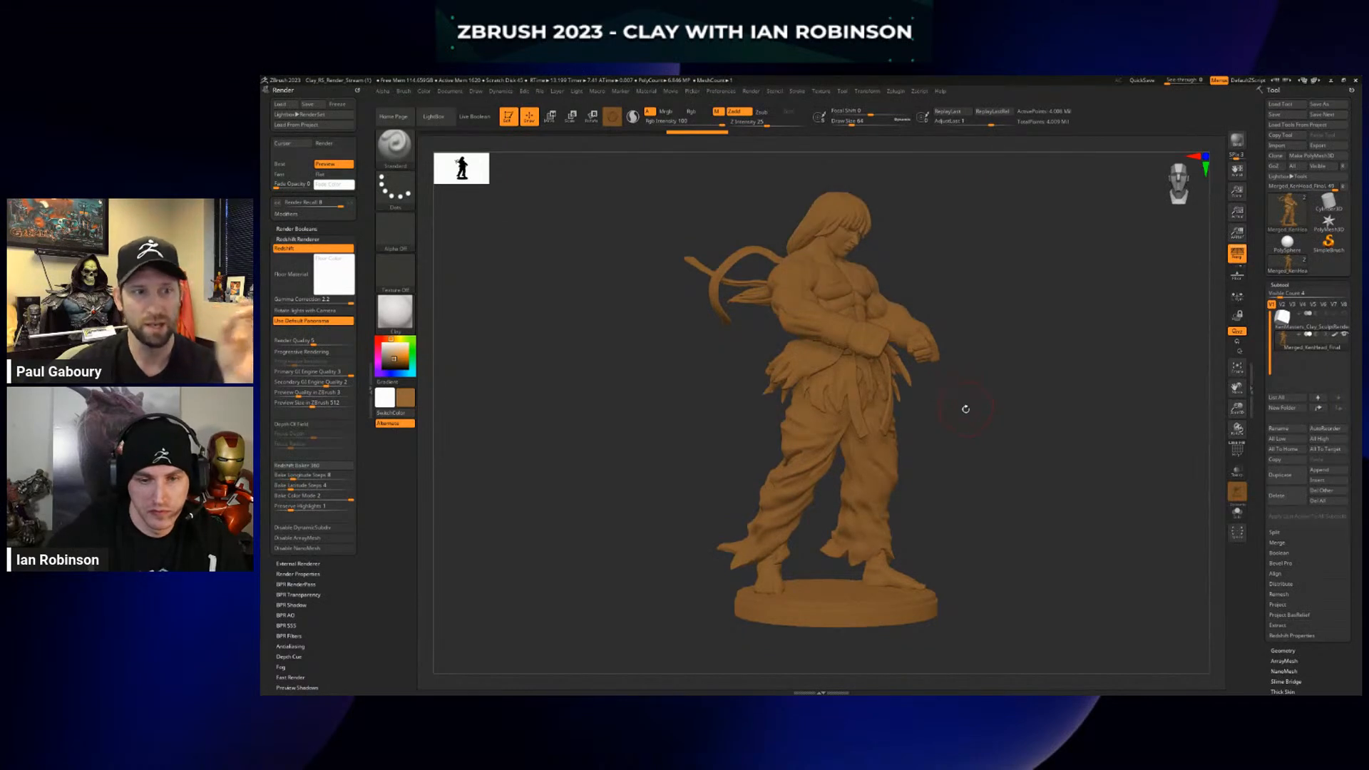
pyautogui.hotkey('shift', 'r')
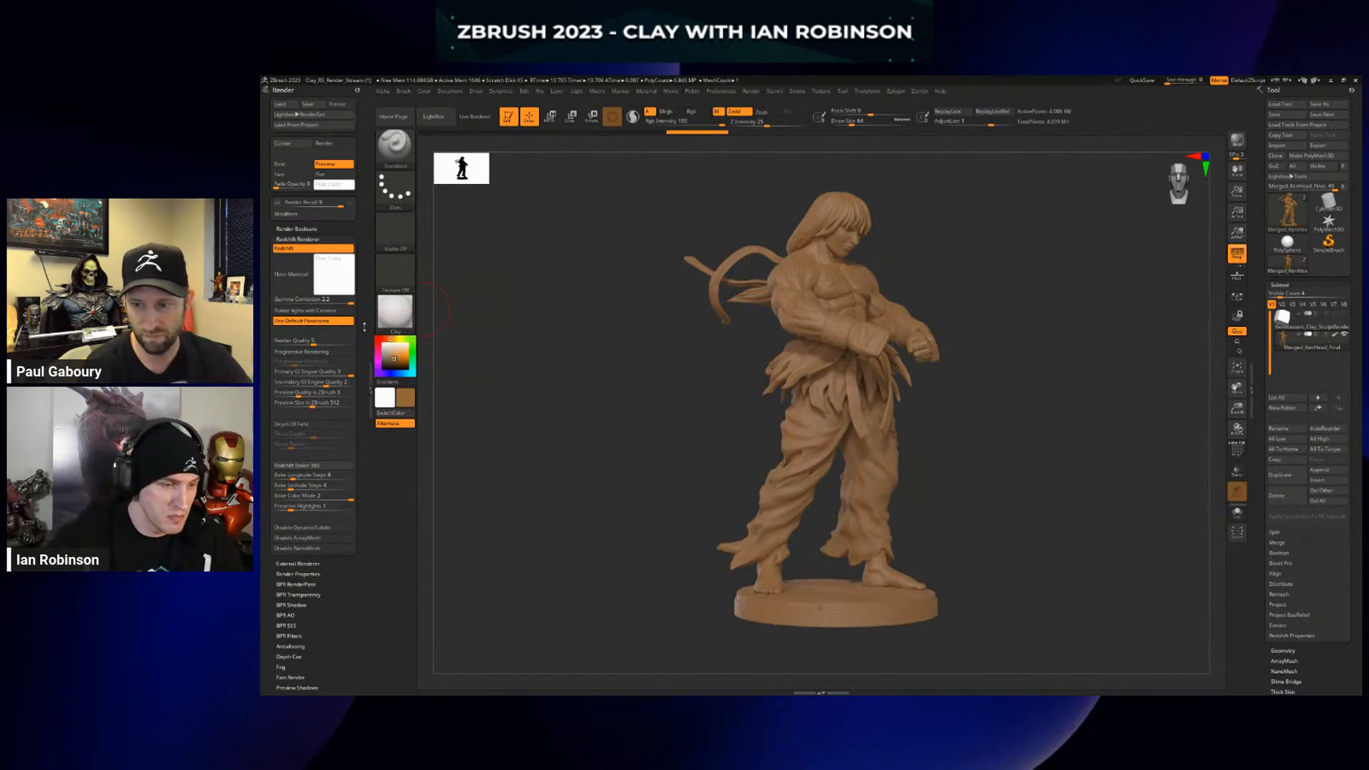
# Switch the Use Default Panorama option of the Redshift renderer off and back on
pyautogui.scroll(-2, 321, 257)
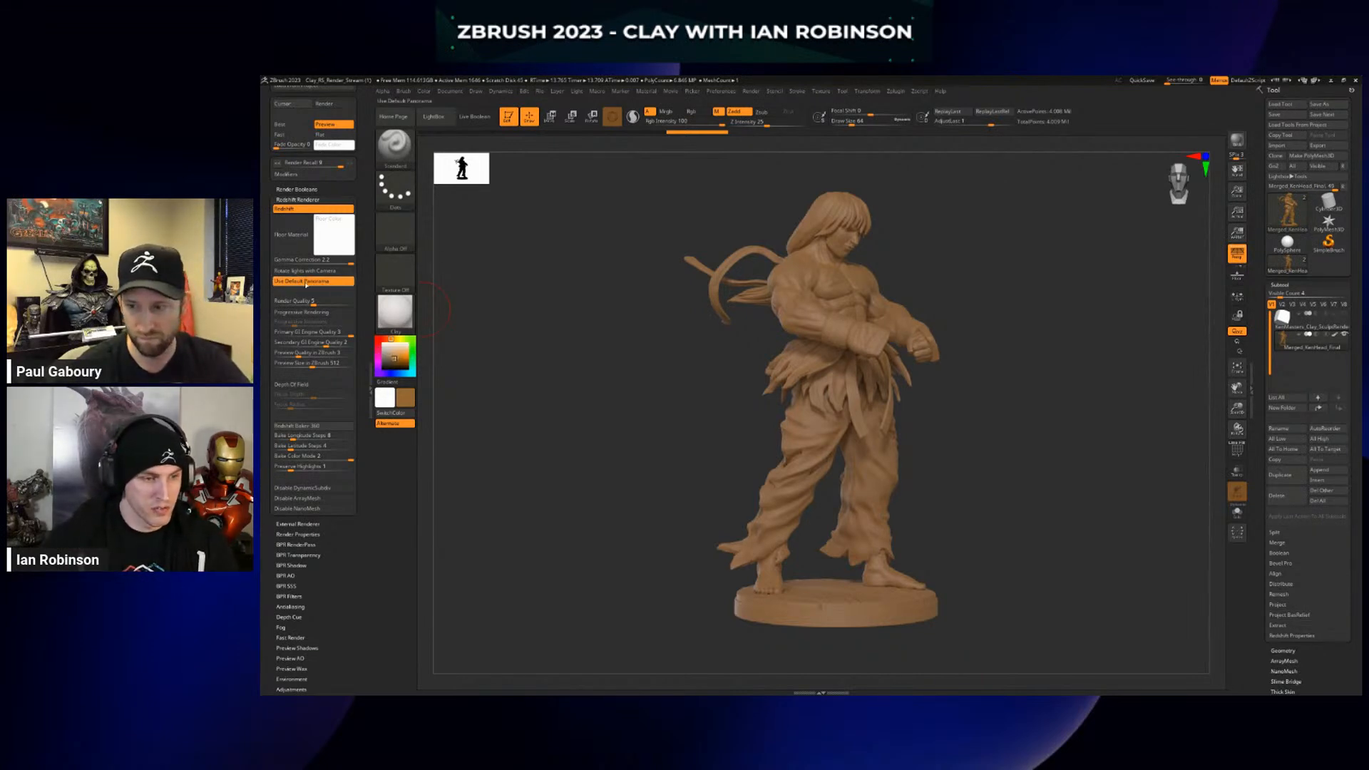
pyautogui.click(317, 282)
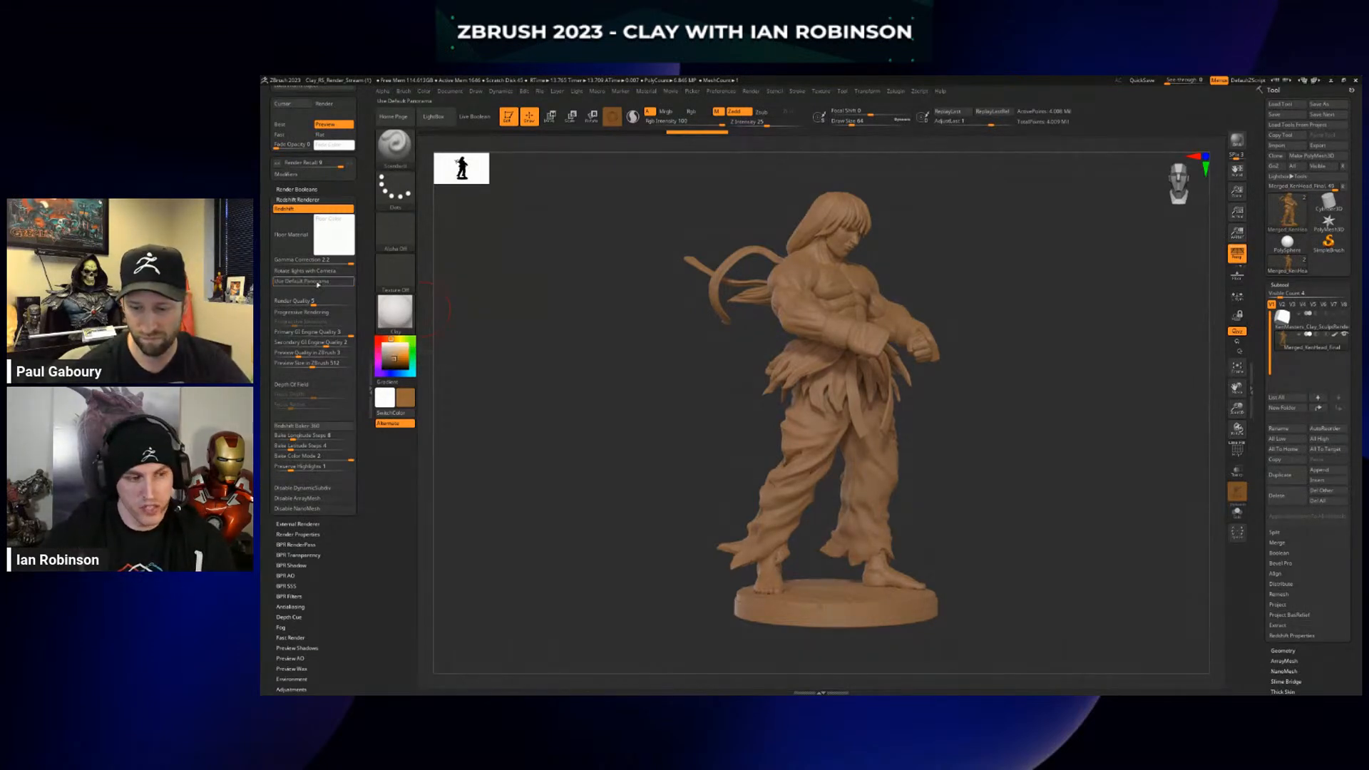
pyautogui.click(313, 282)
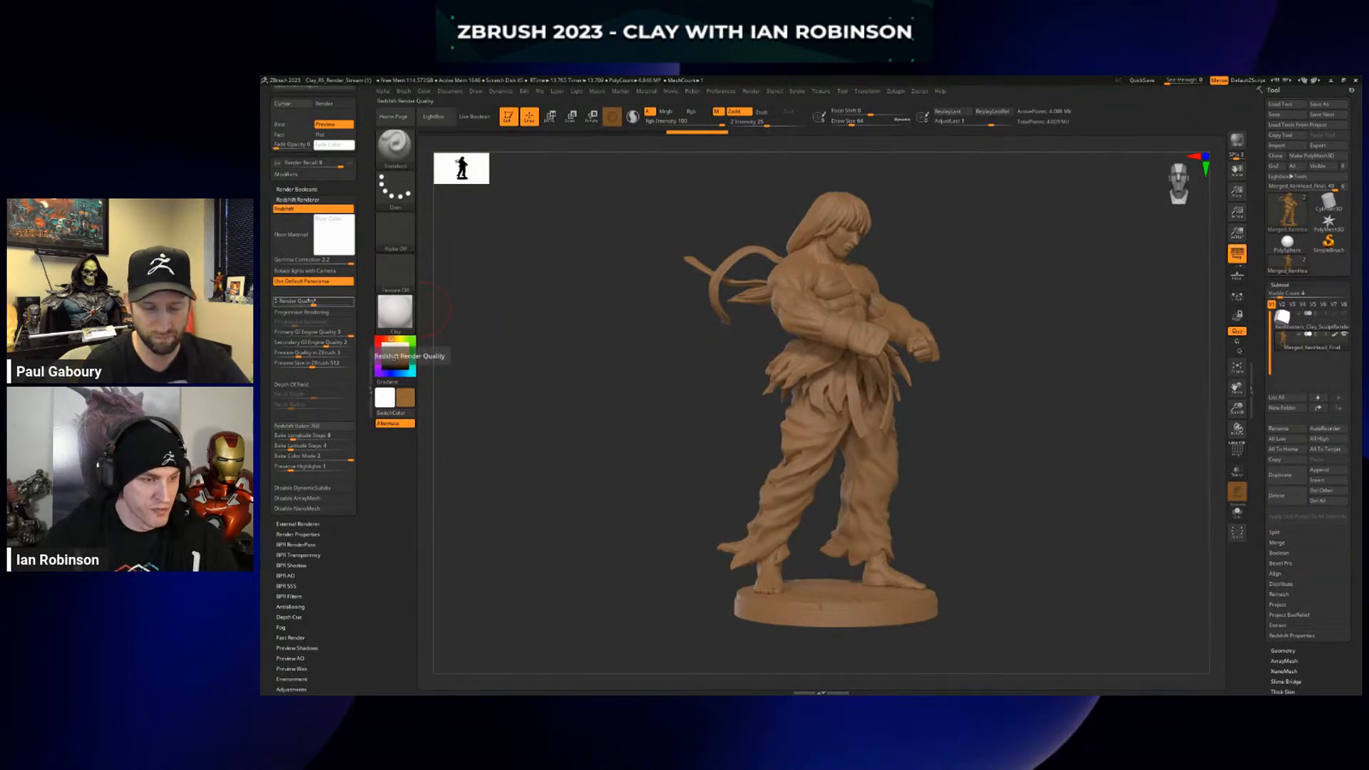
# Try progressive rendering in the Redshift settings, varying the number of progressive iterations, and switch it off again
pyautogui.click(327, 312)
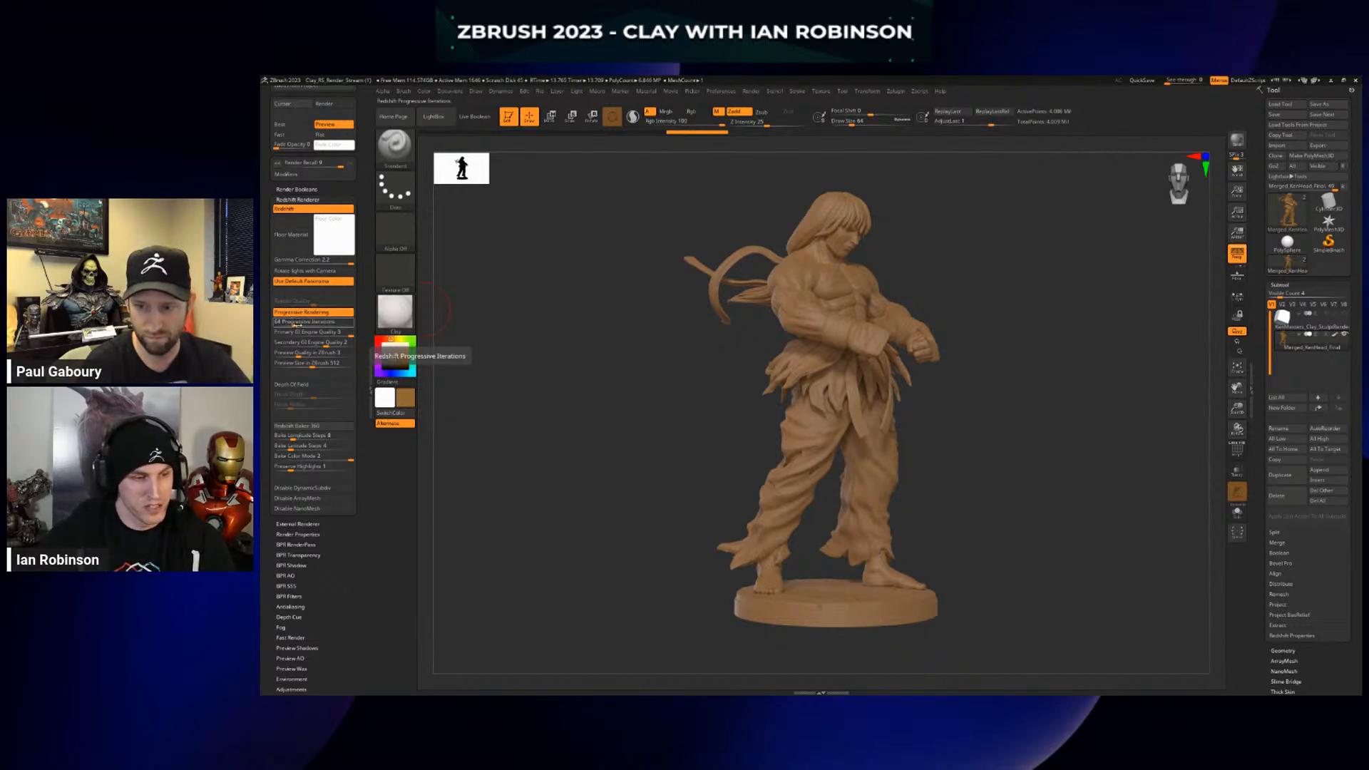
pyautogui.moveTo(295, 324)
pyautogui.mouseDown()
pyautogui.moveTo(327, 322)
pyautogui.moveTo(290, 324)
pyautogui.mouseUp()
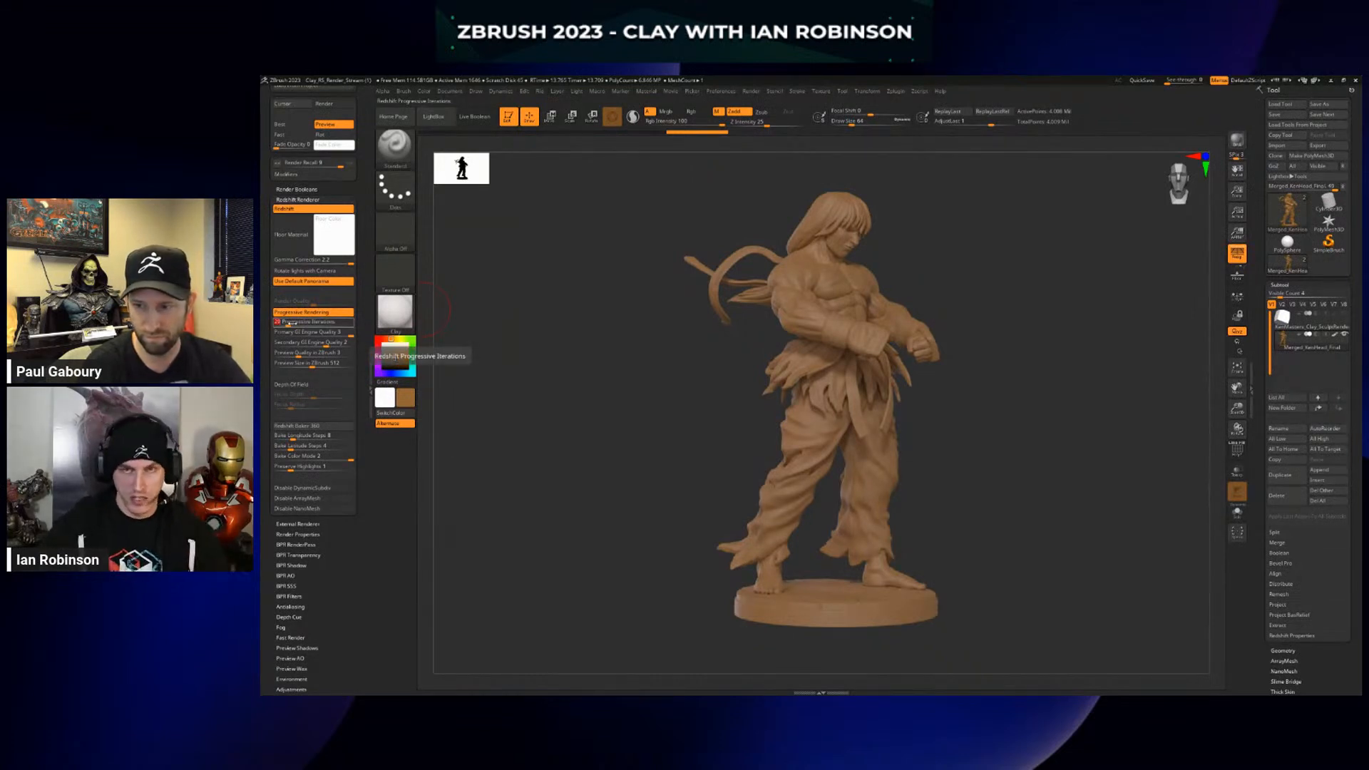
pyautogui.moveTo(288, 324)
pyautogui.mouseDown()
pyautogui.moveTo(335, 323)
pyautogui.moveTo(292, 323)
pyautogui.mouseUp()
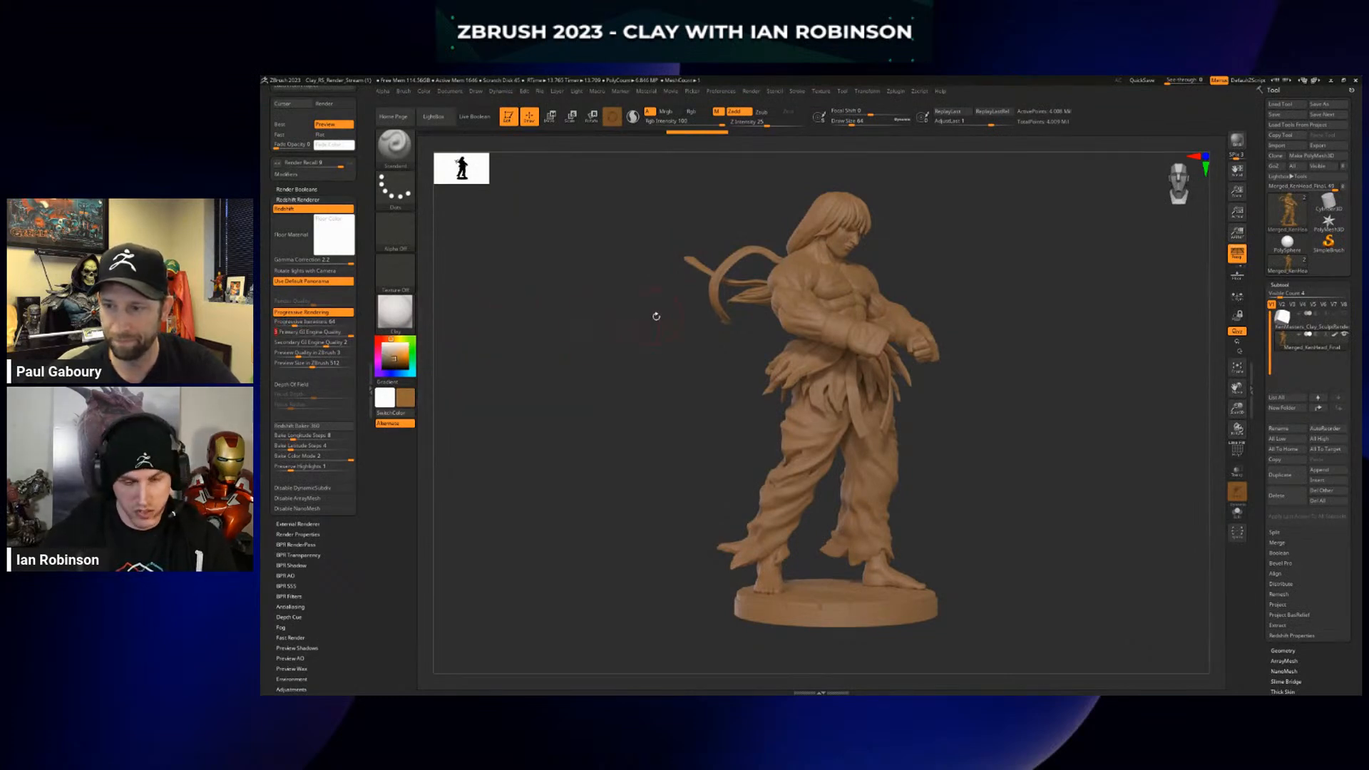
pyautogui.press('ctrl')
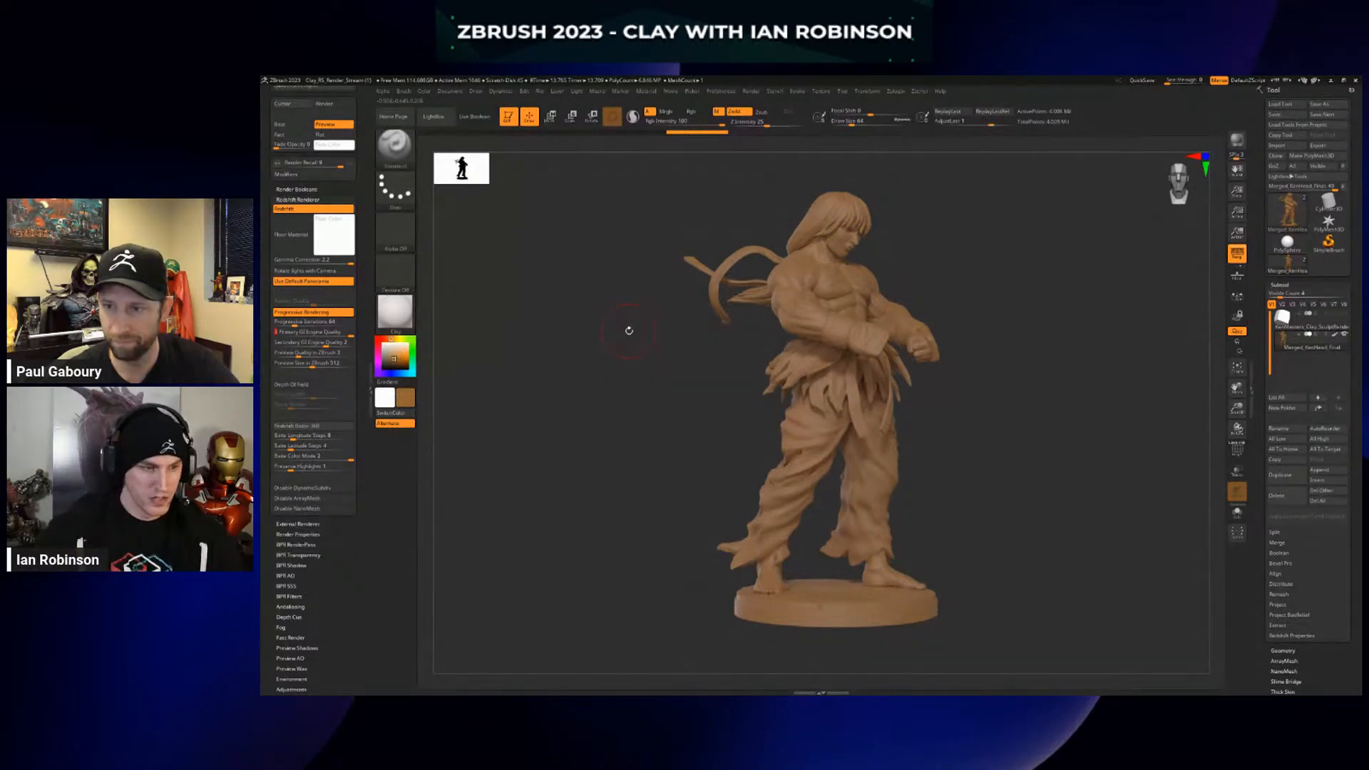
pyautogui.click(324, 313)
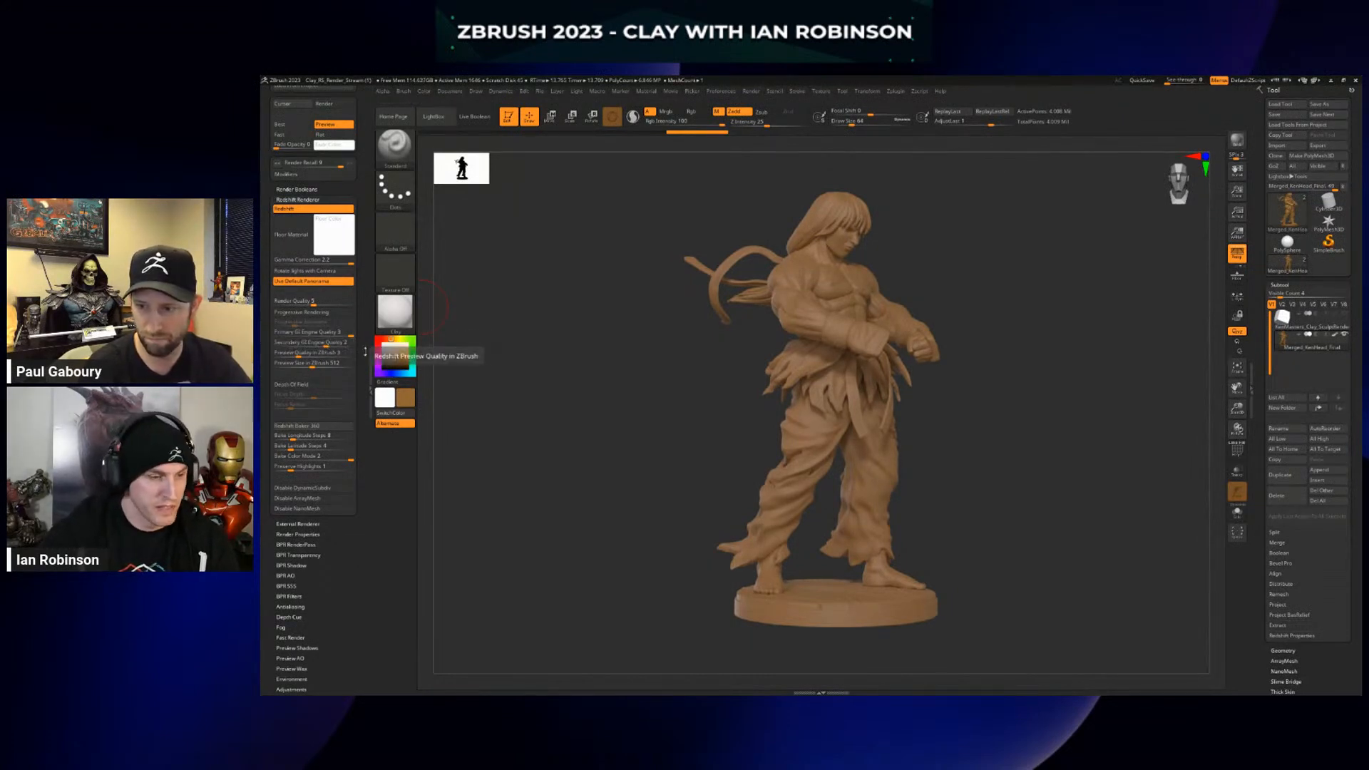
# Go through the Redshift preview quality and preview size settings and switch Disable ArrayMesh on and back off
pyautogui.click(325, 352)
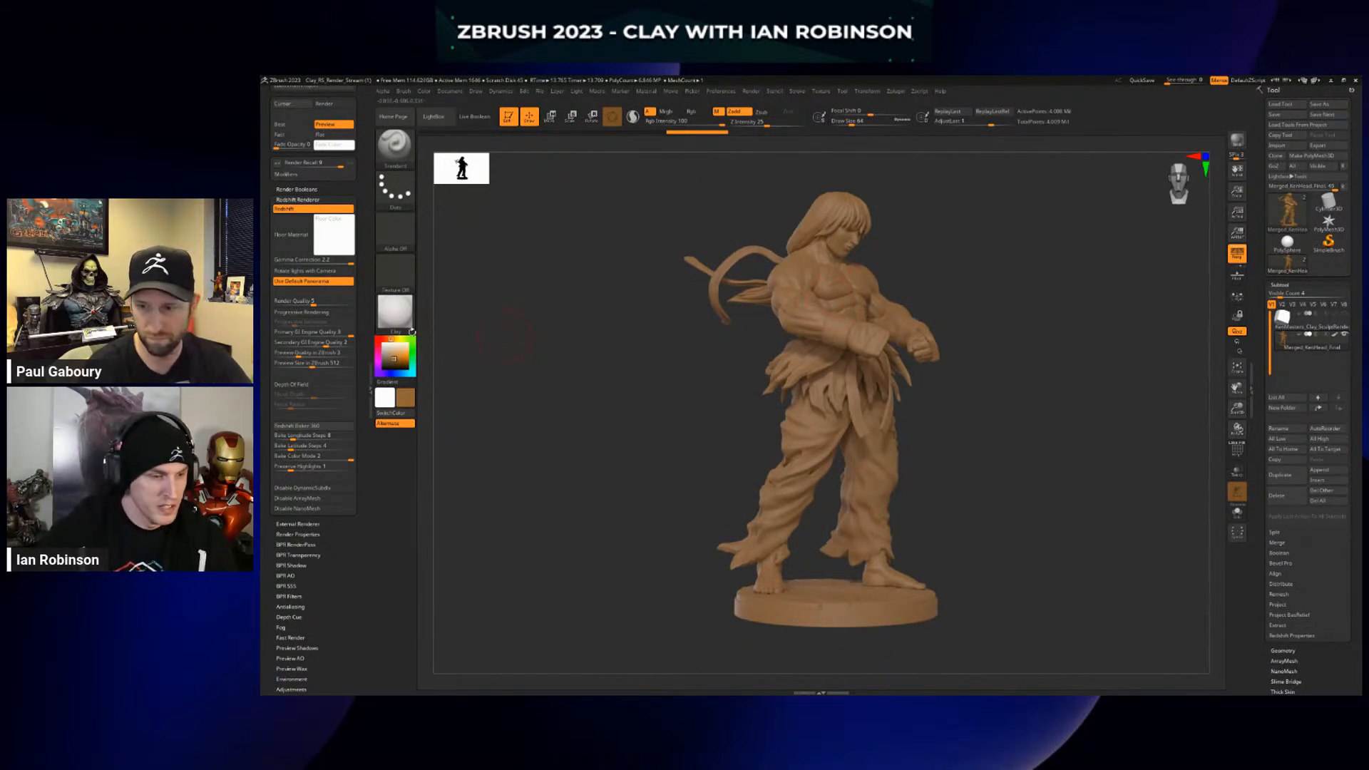
pyautogui.click(319, 362)
pyautogui.click(317, 353)
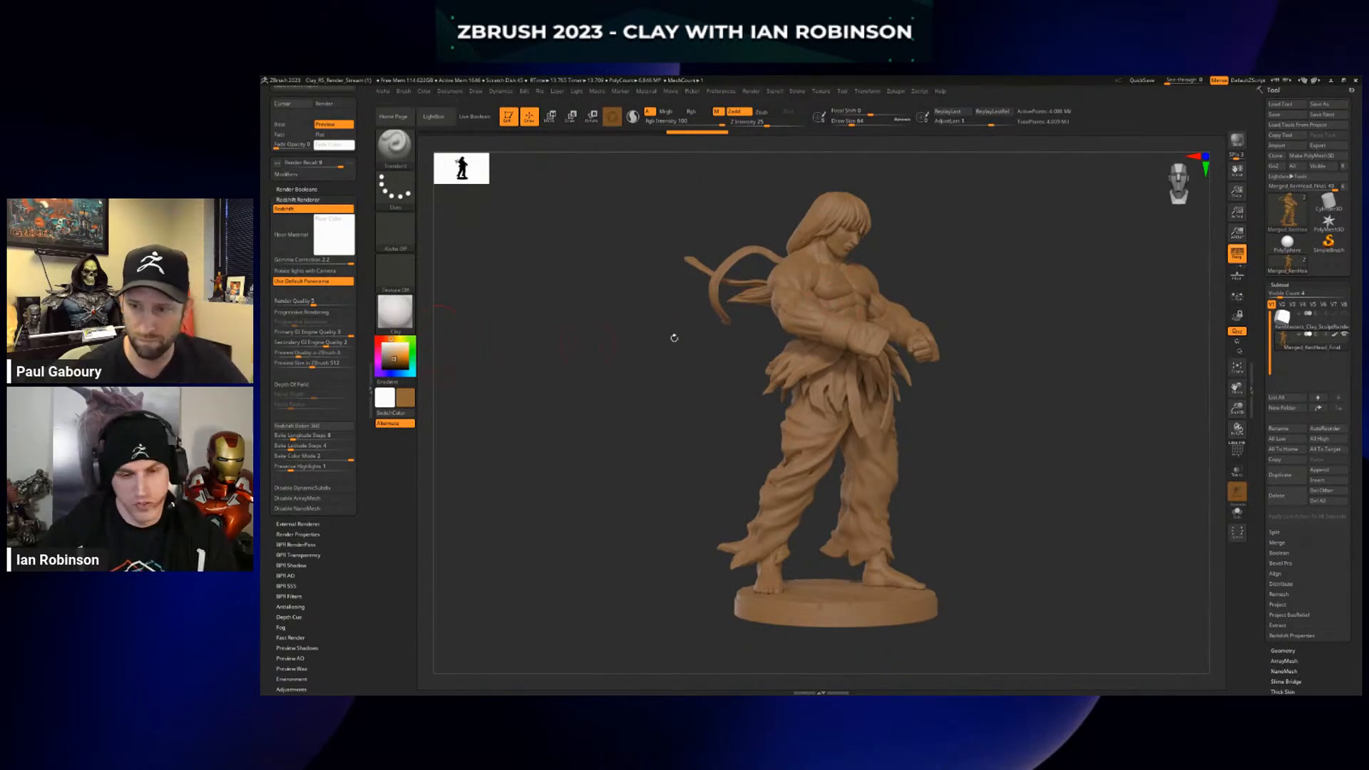
pyautogui.moveTo(716, 361); pyautogui.dragTo(709, 352)
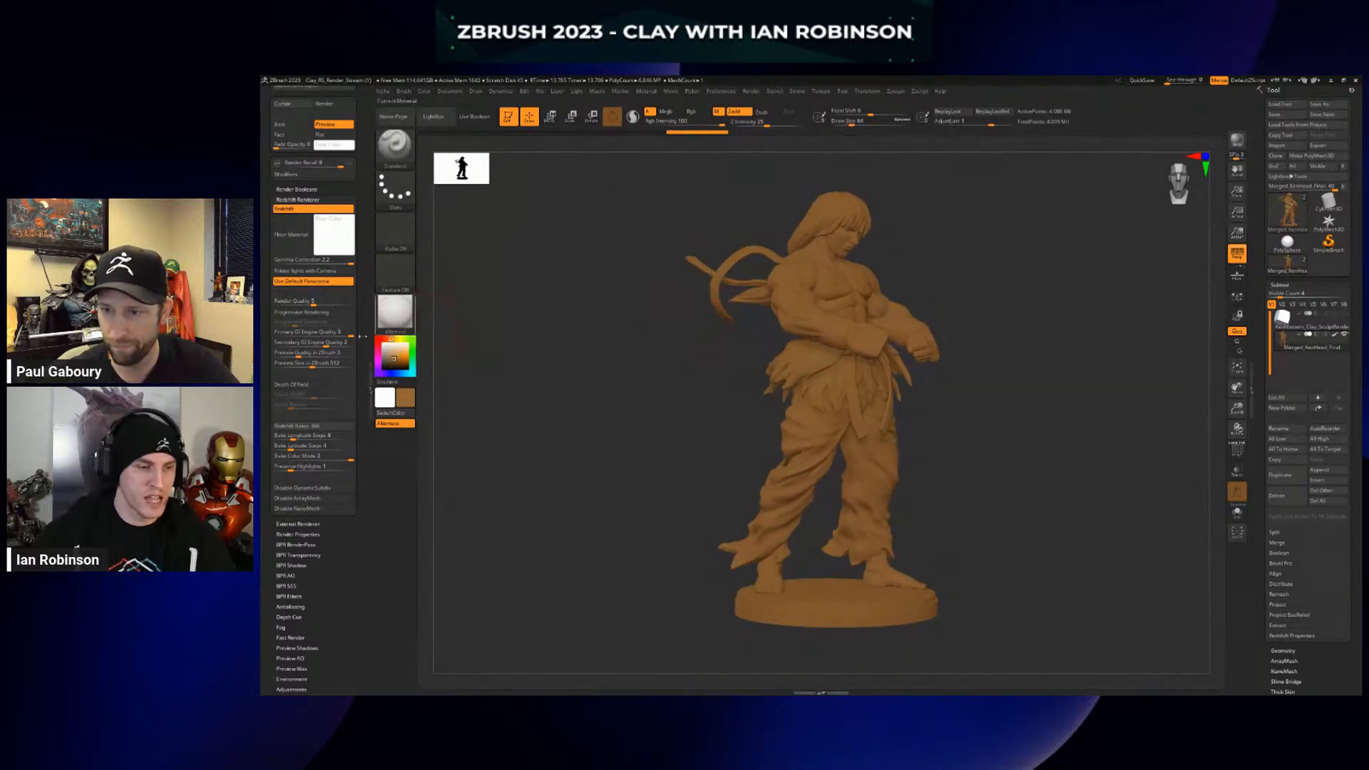
pyautogui.click(321, 353)
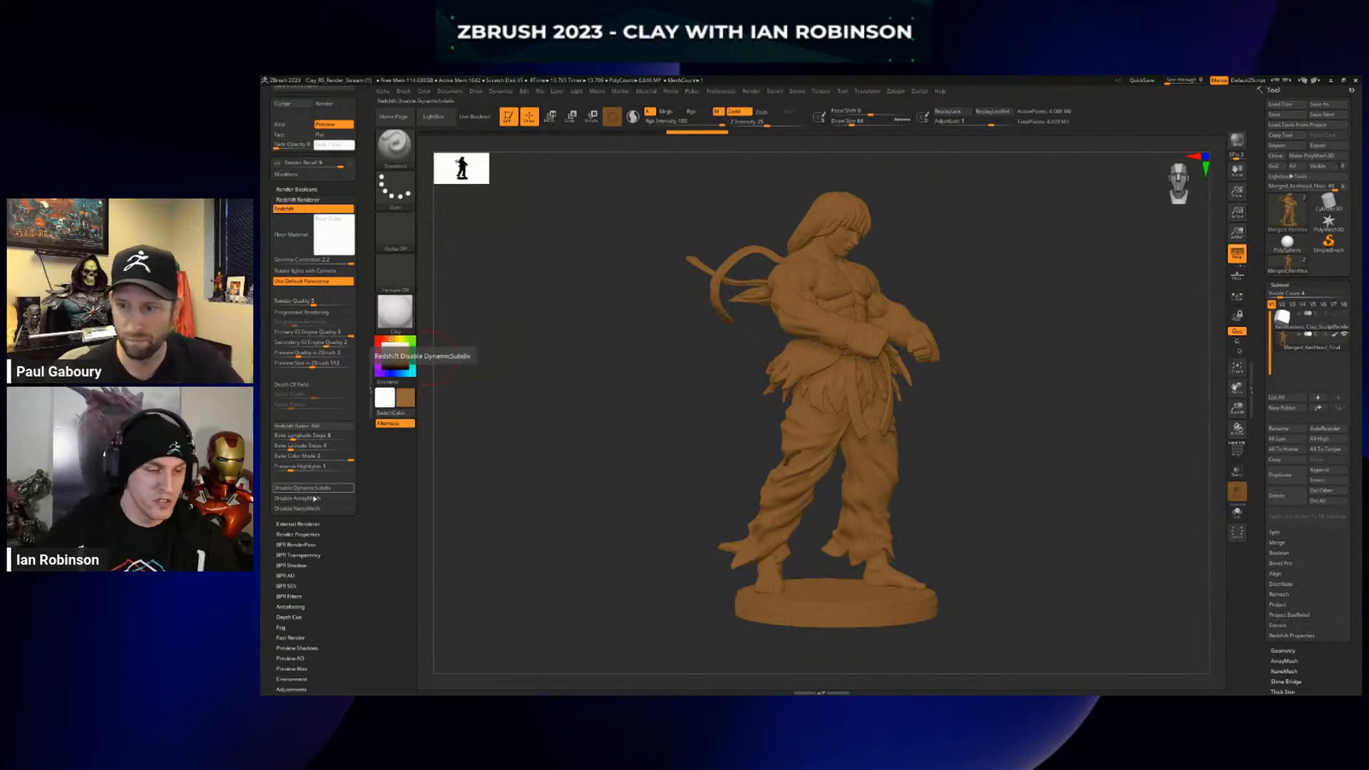
pyautogui.click(313, 499)
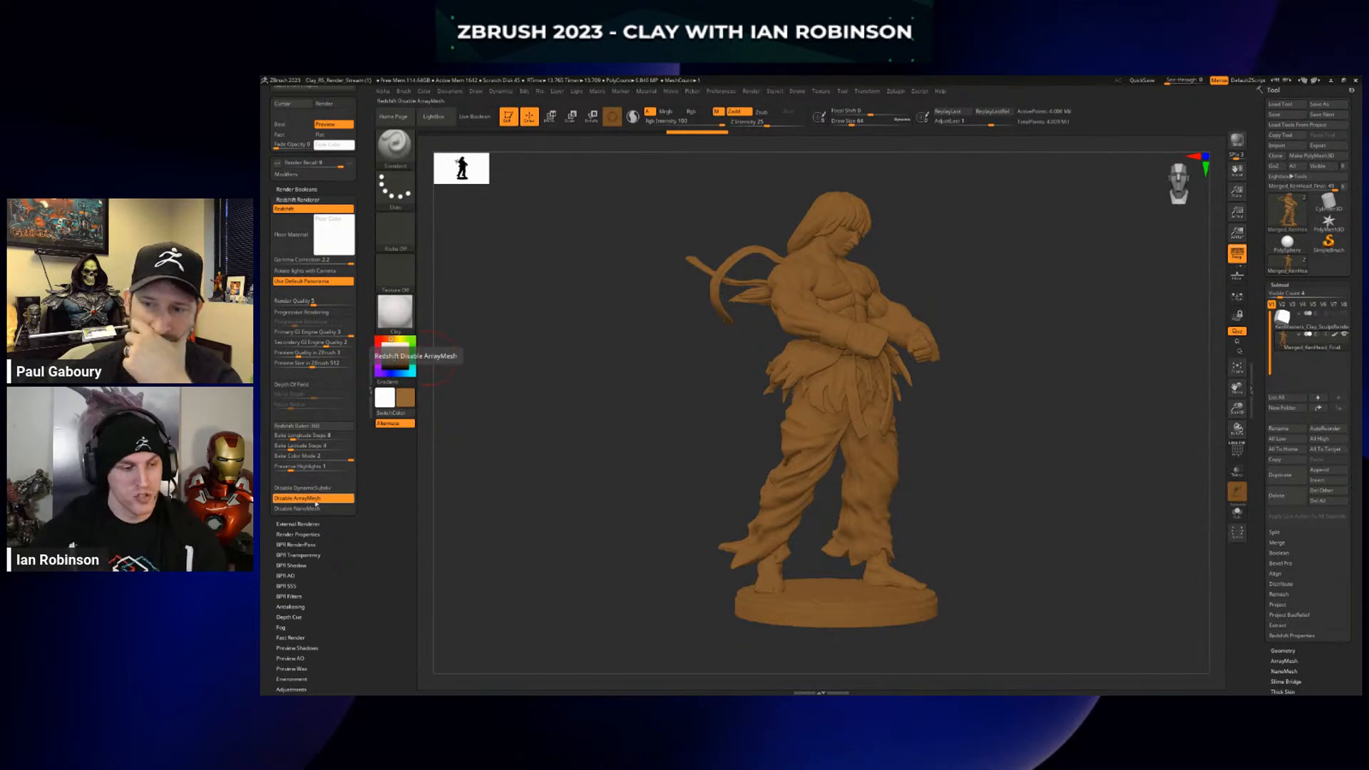
pyautogui.click(313, 498)
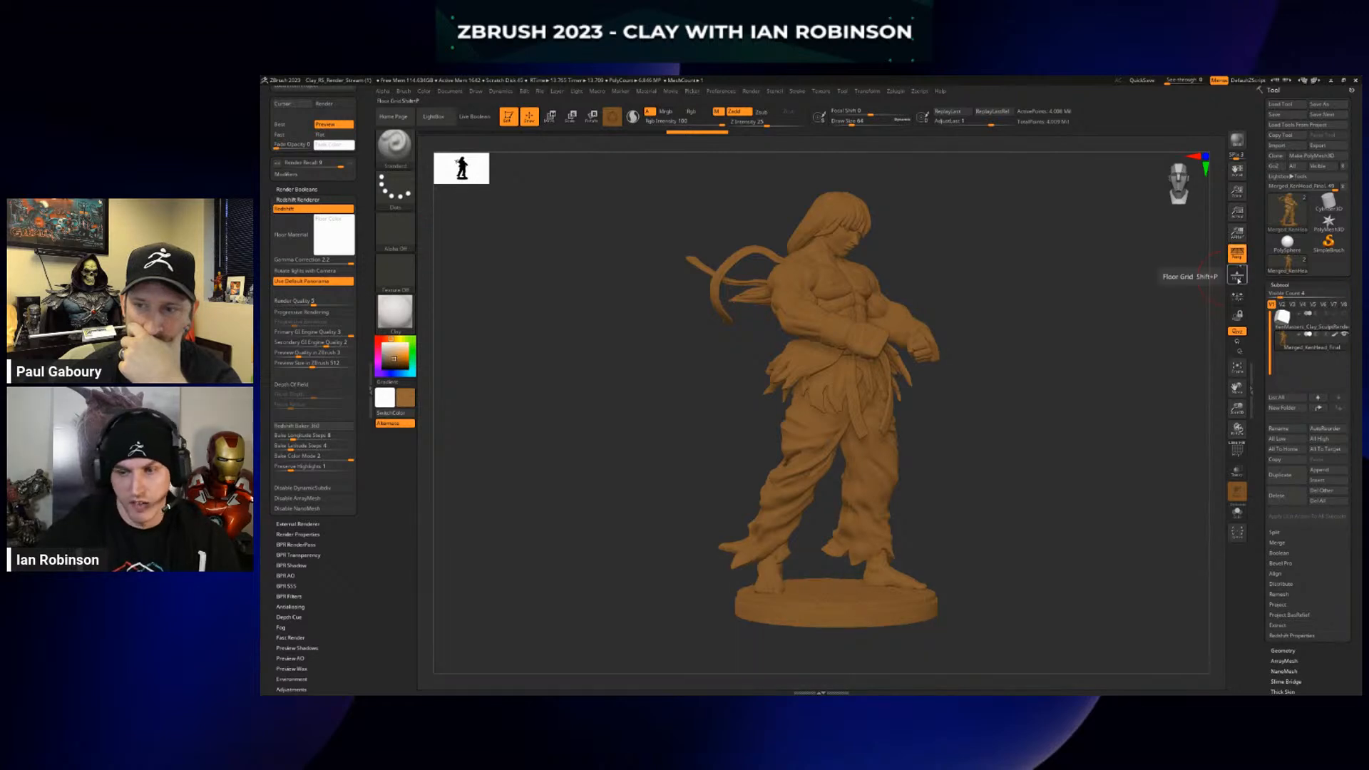
# Enable the floor and assign the shiny floor polypaint material as the Redshift floor material
pyautogui.click(1237, 277)
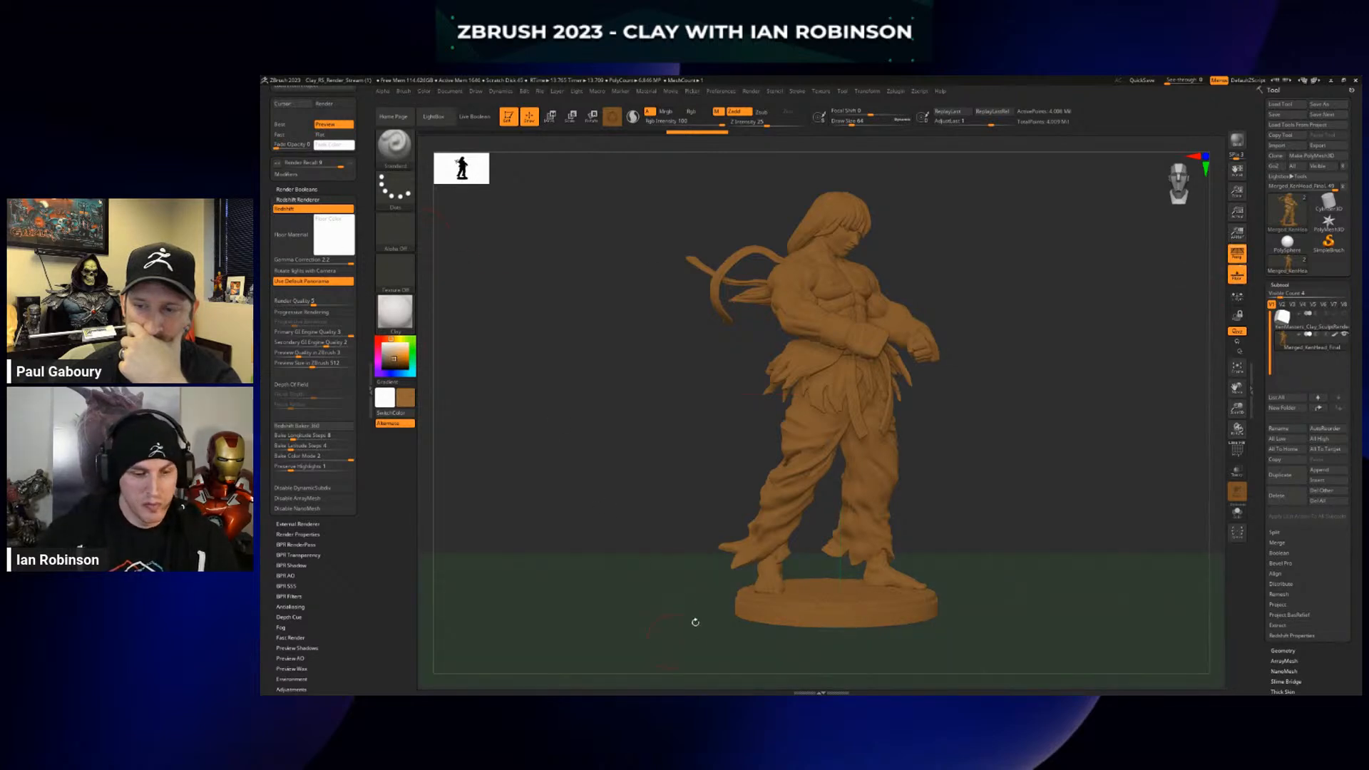
pyautogui.click(300, 241)
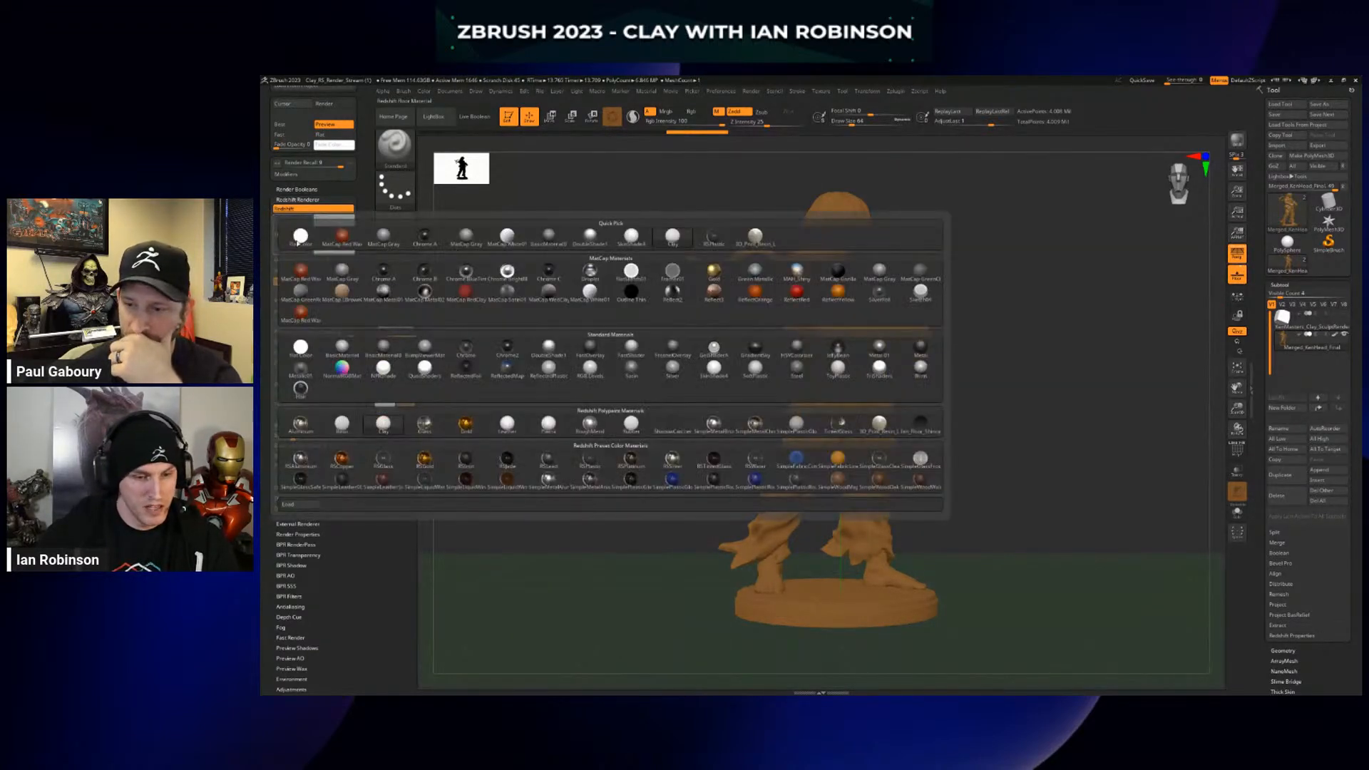
pyautogui.moveTo(679, 431)
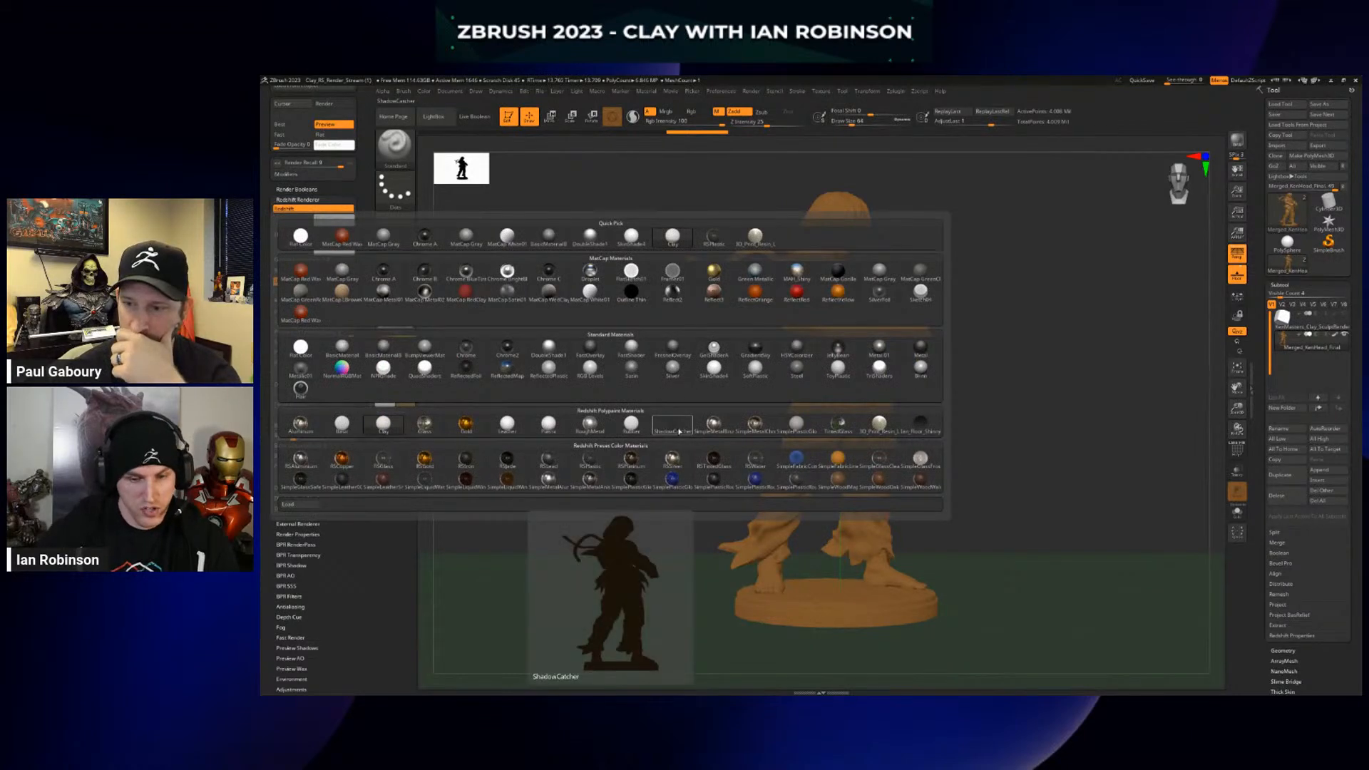
pyautogui.click(933, 427)
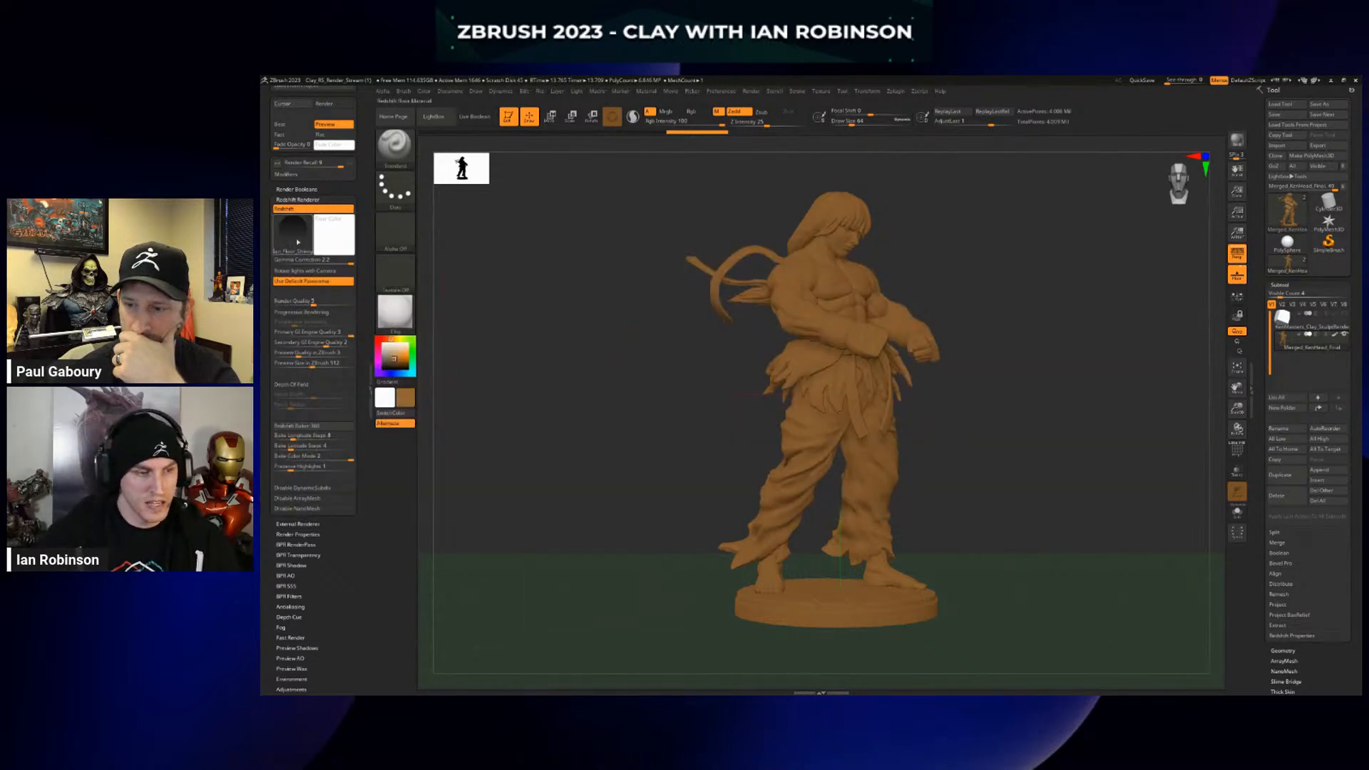
pyautogui.moveTo(298, 242)
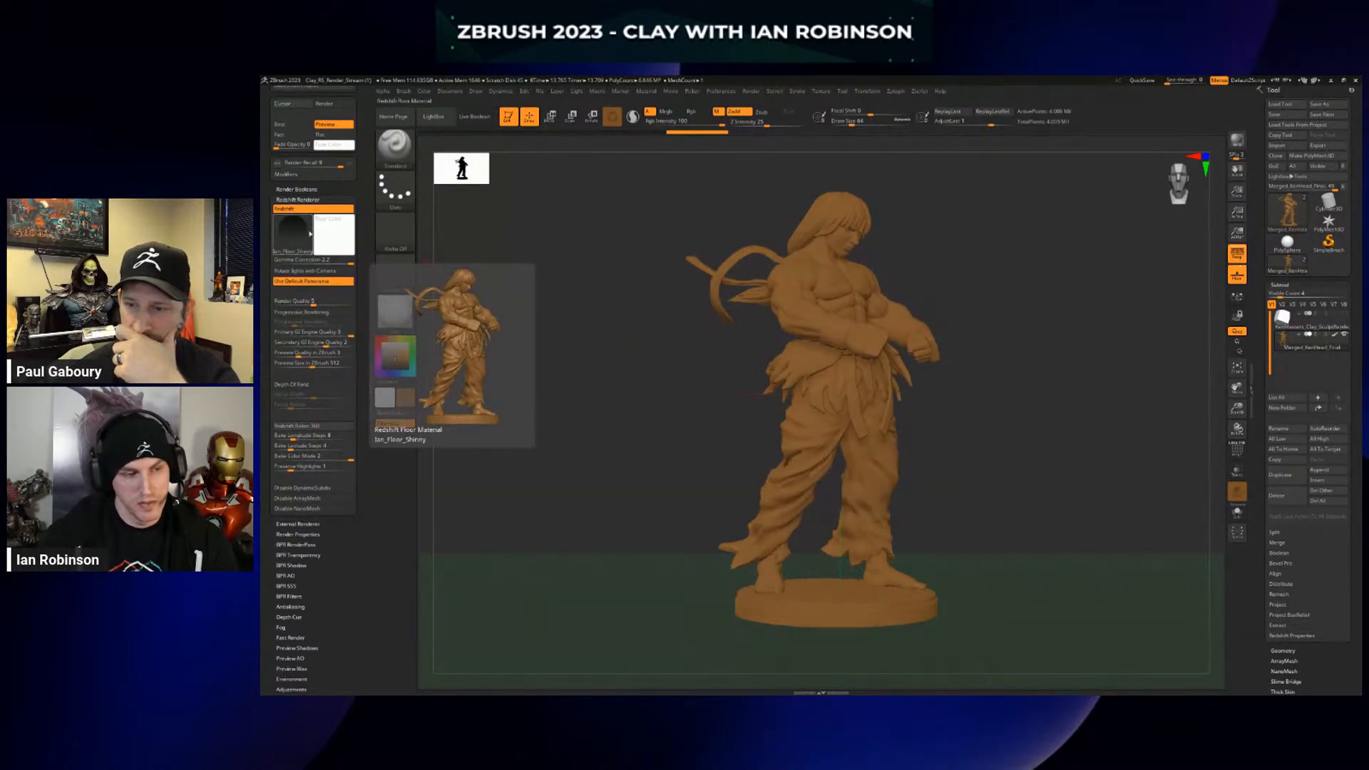
# Render a small Redshift preview region around the figure's base and the floor, then stop the render
pyautogui.press('ctrl')
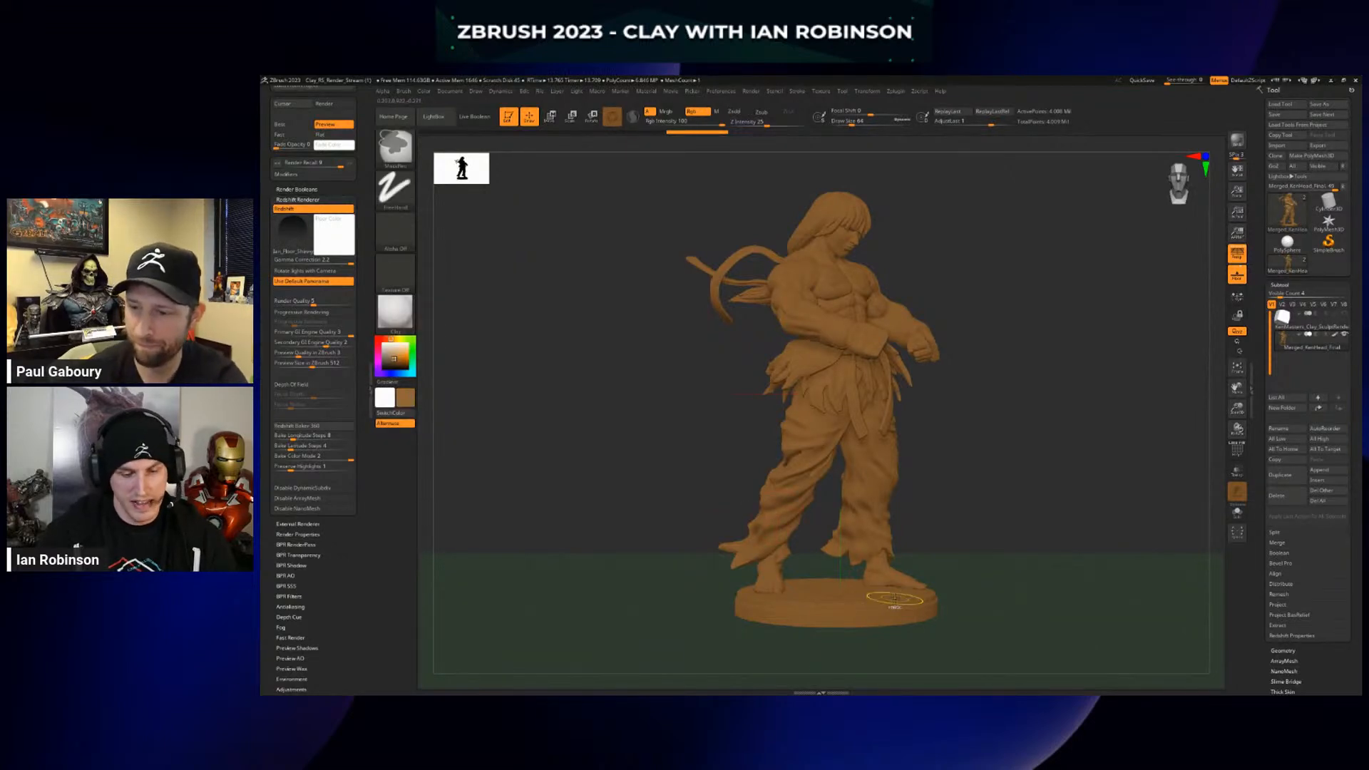
pyautogui.hotkey('shift', 'r')
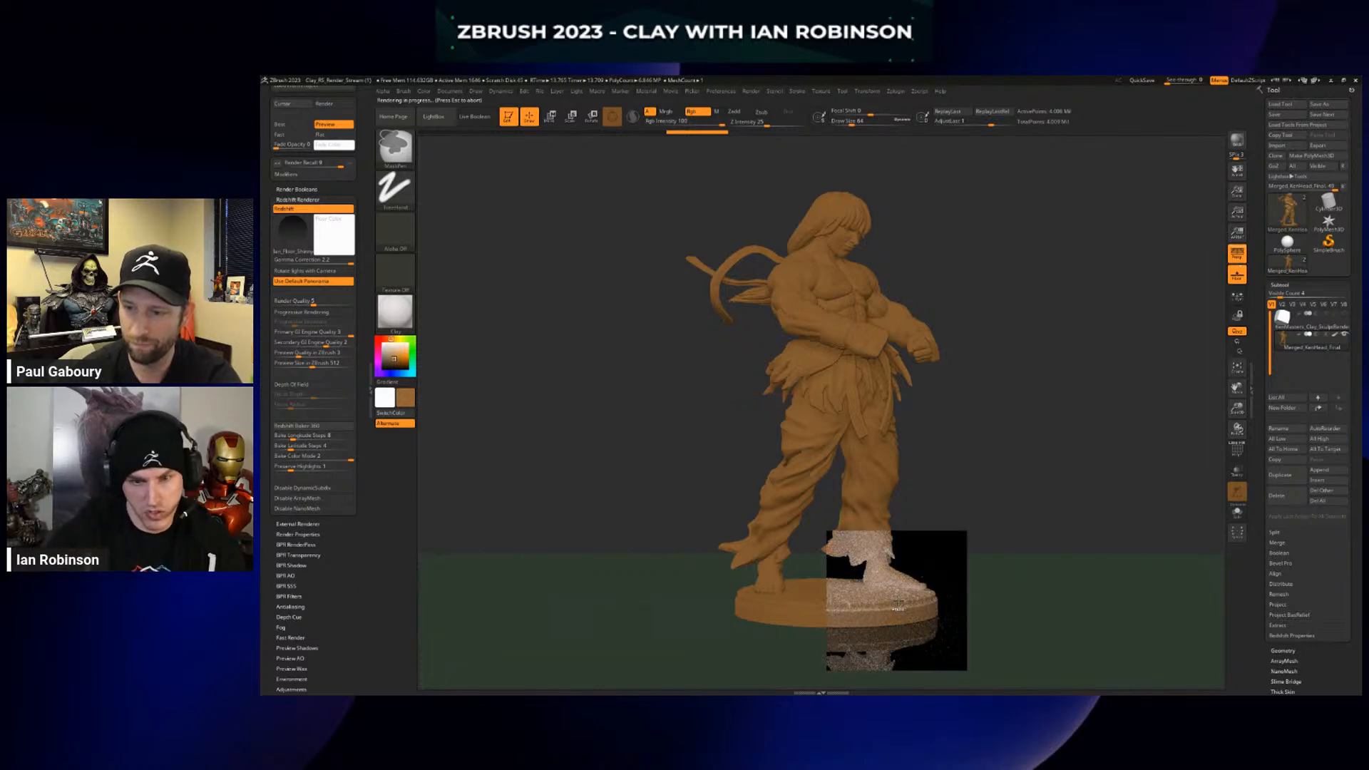
pyautogui.press('Escape')
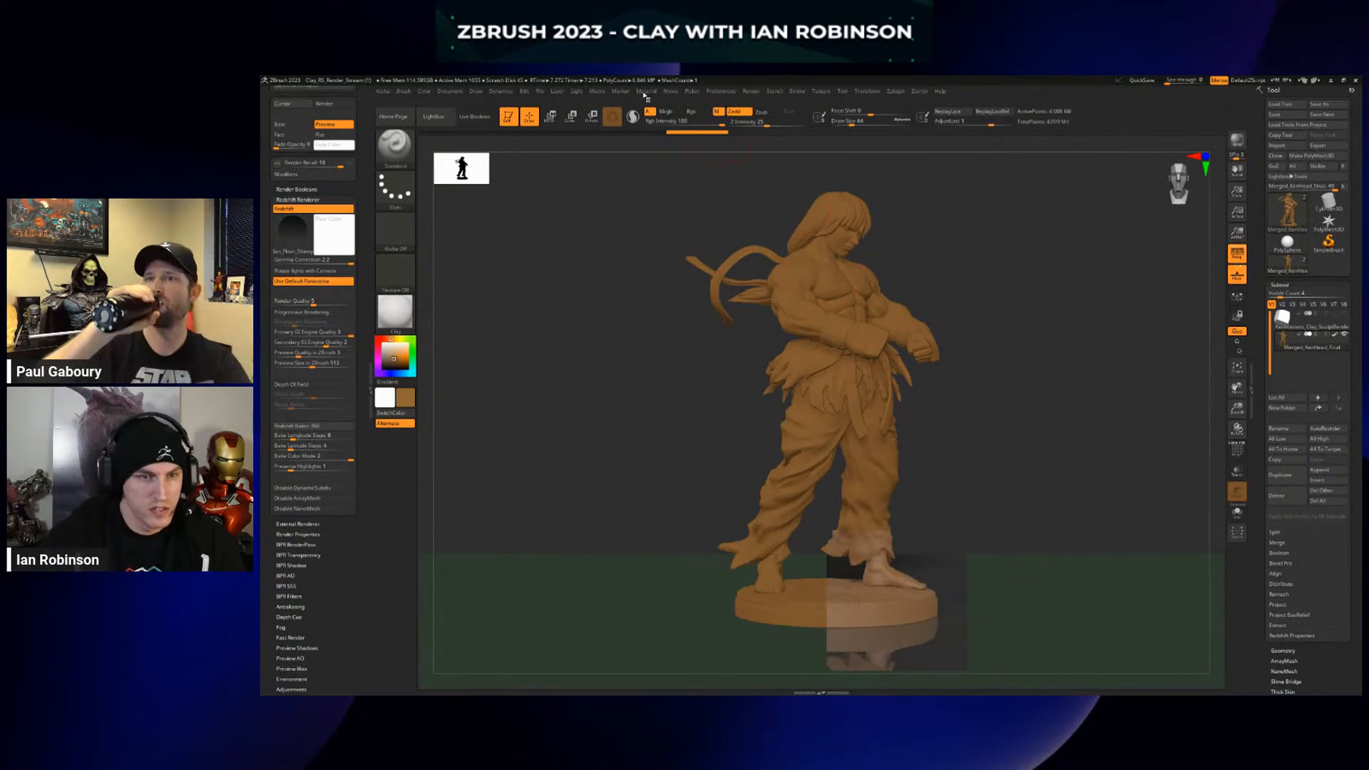
# Dock the Light palette beside the canvas and reduce the light's intensity to nearly zero
pyautogui.click(577, 92)
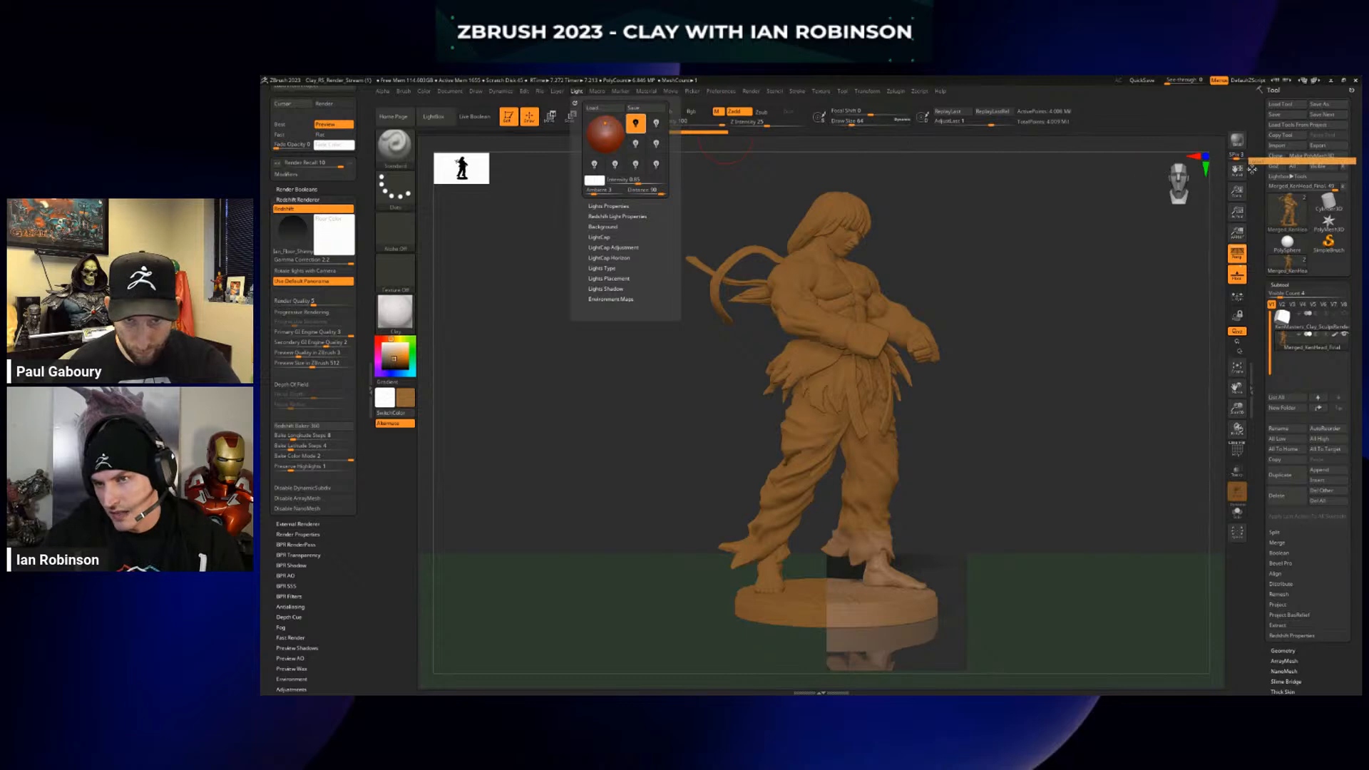
pyautogui.click(575, 104)
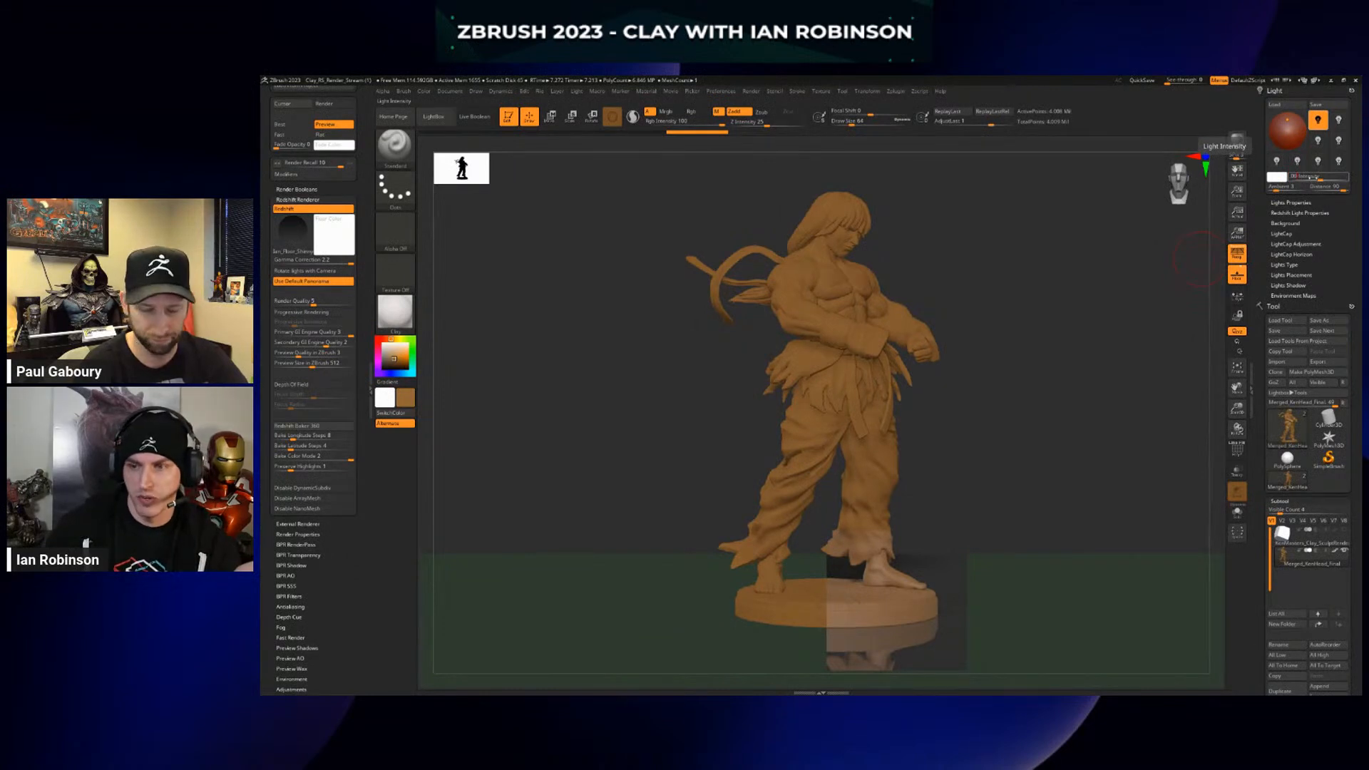
pyautogui.click(1307, 176)
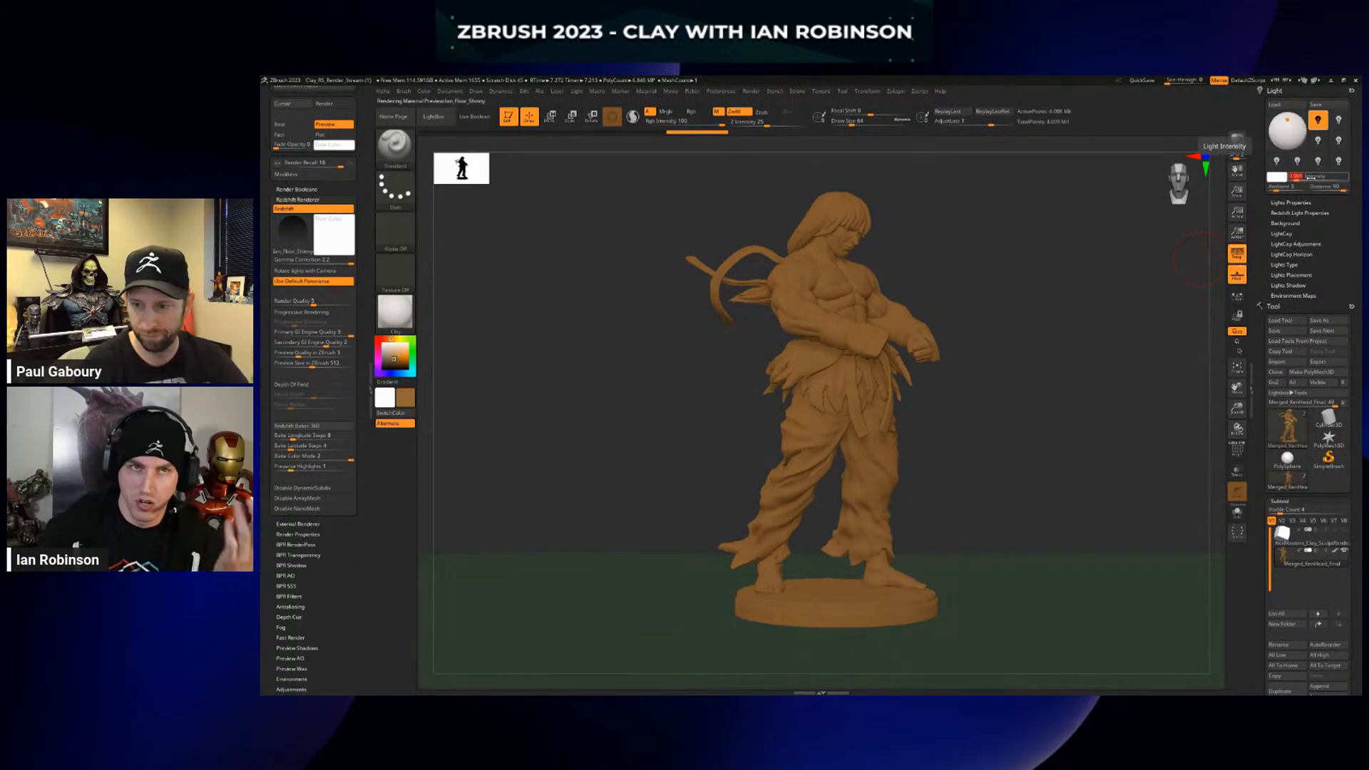
# Compare the previews of the MatCap, Standard and Redshift materials under the dimmed light
pyautogui.click(396, 312)
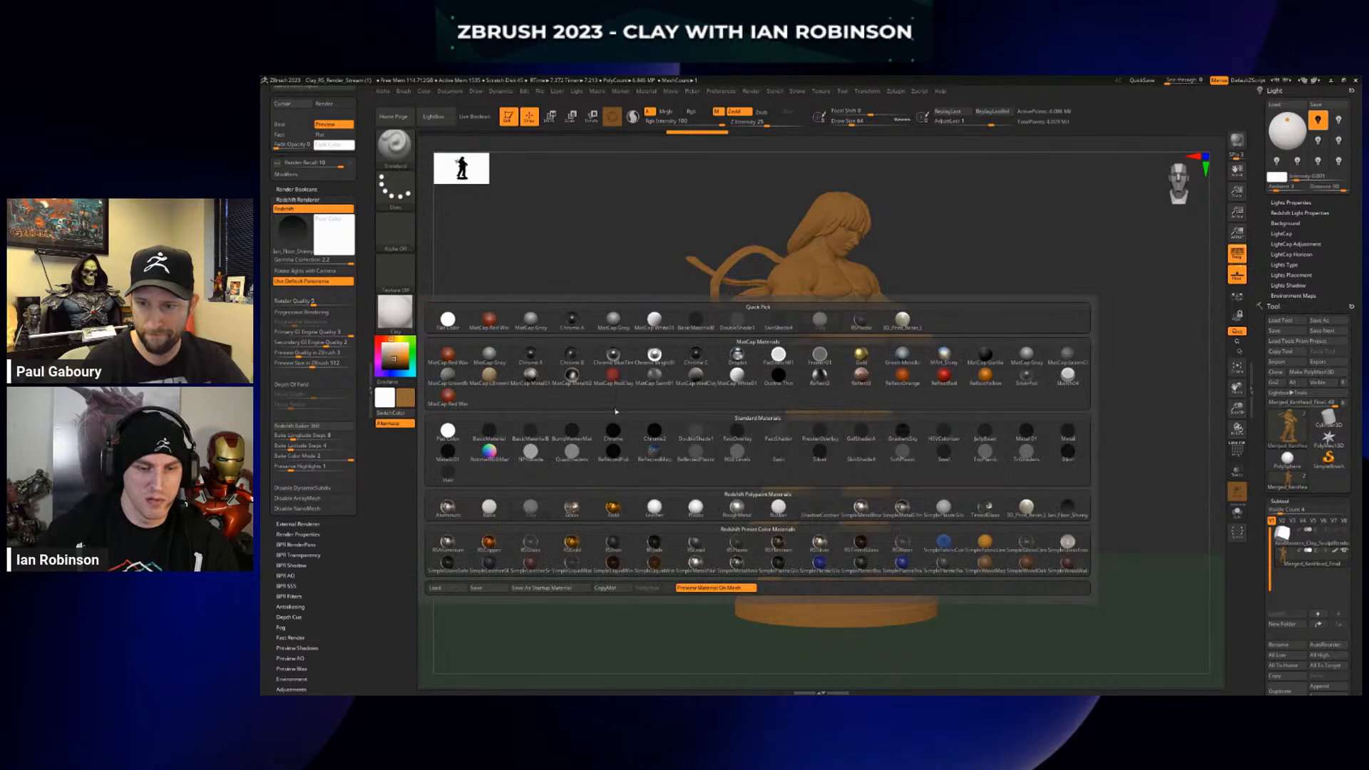
pyautogui.click(698, 465)
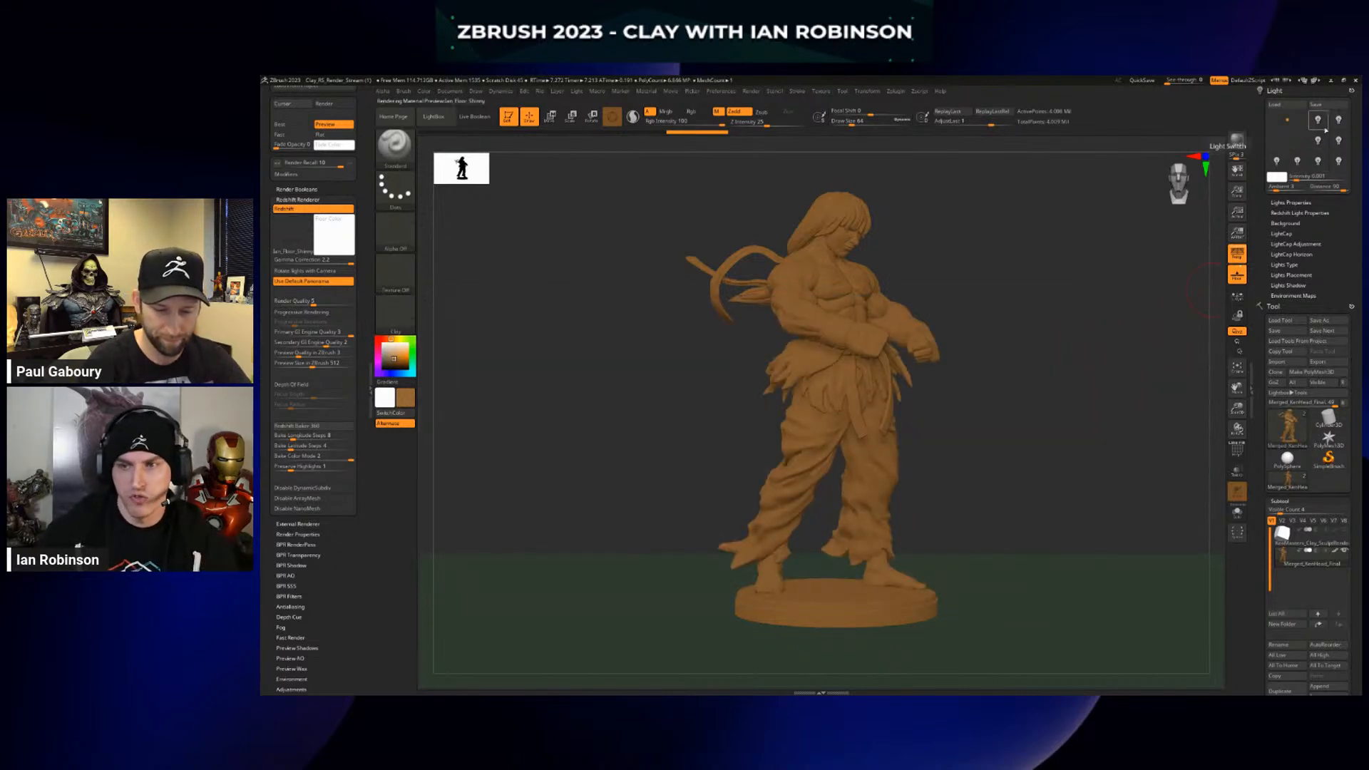
pyautogui.click(395, 311)
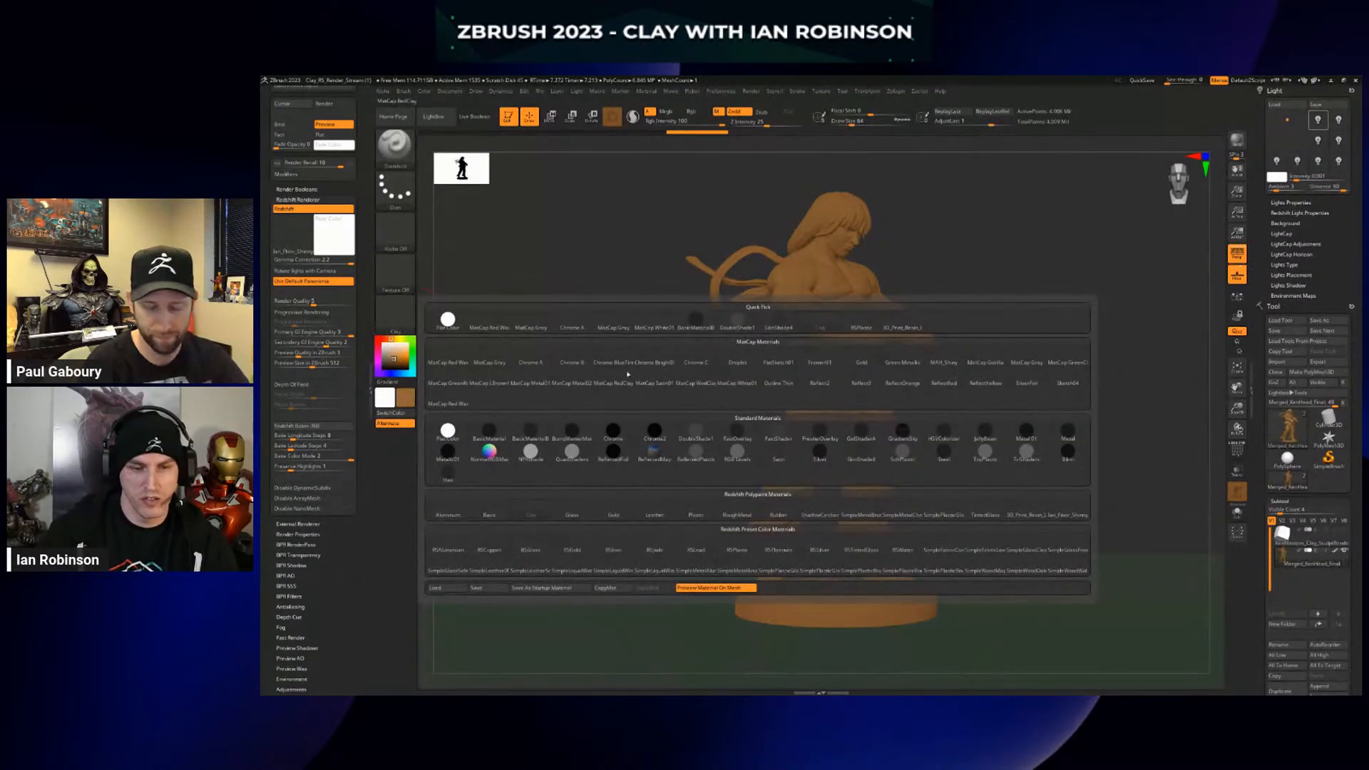
pyautogui.click(817, 396)
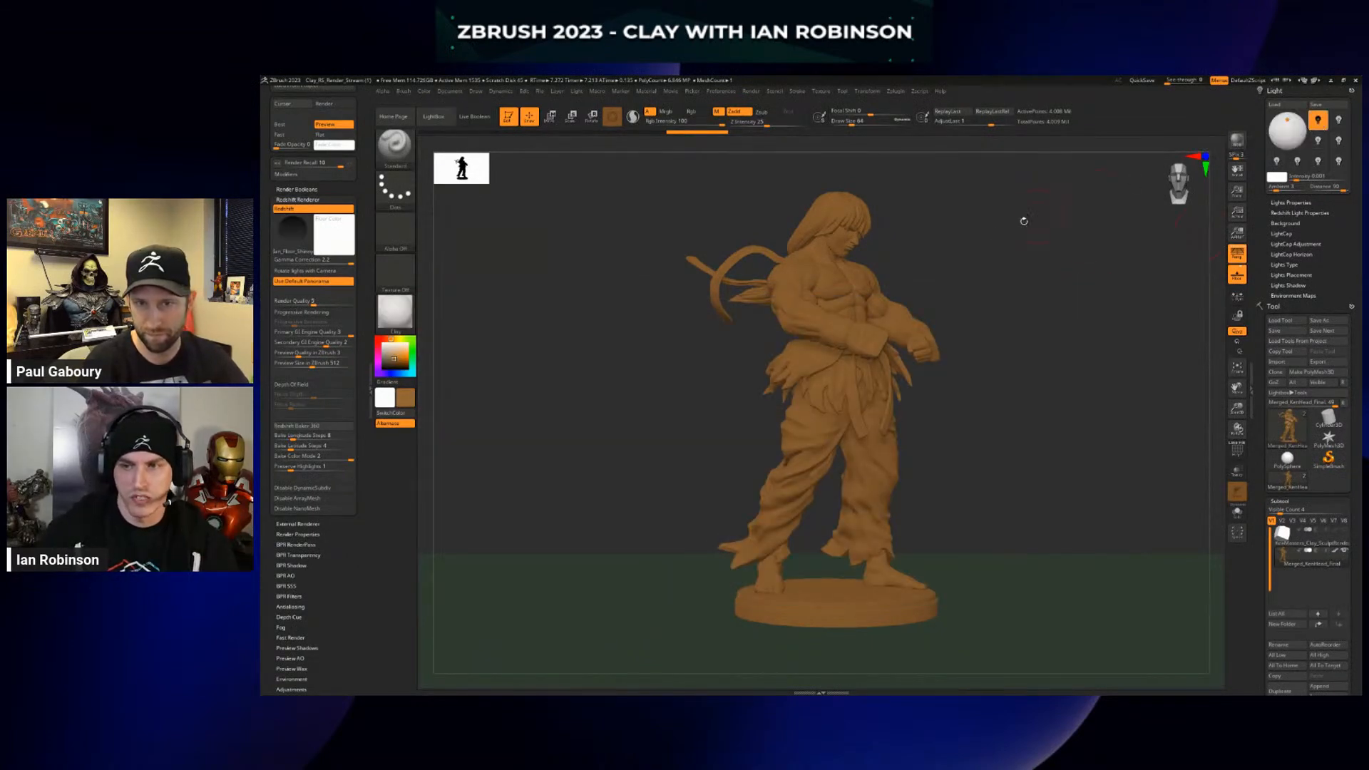
pyautogui.click(395, 311)
pyautogui.click(542, 427)
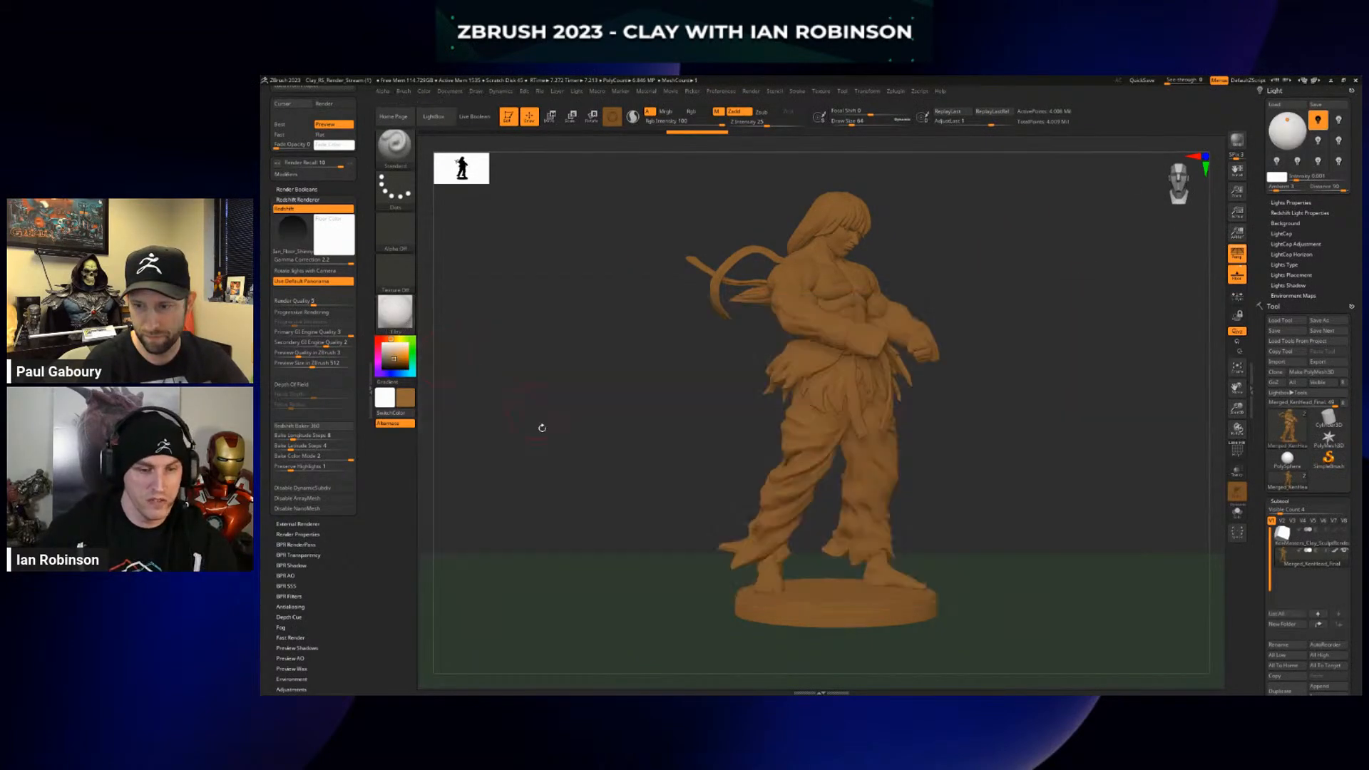
pyautogui.click(397, 319)
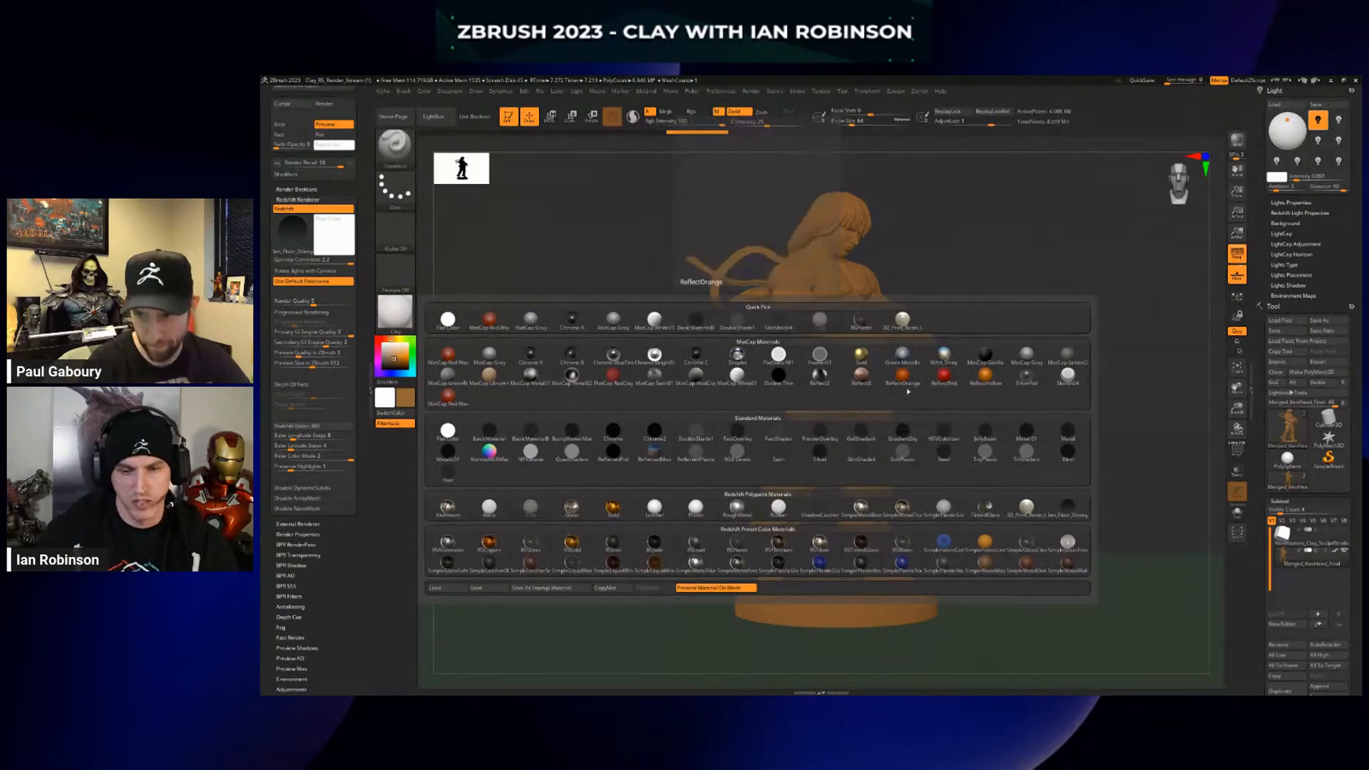
pyautogui.moveTo(902, 390)
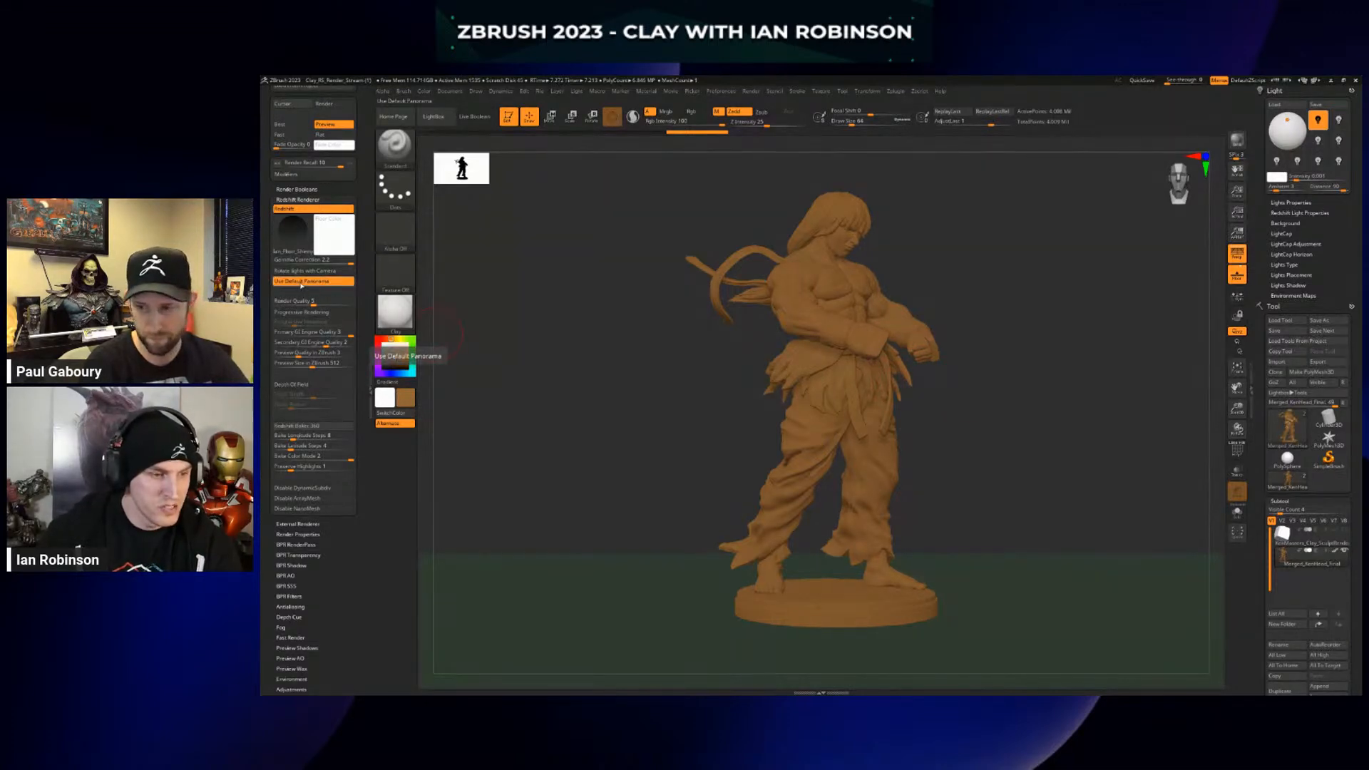
# Turn off the default panorama for Redshift and open the light's background settings
pyautogui.click(302, 282)
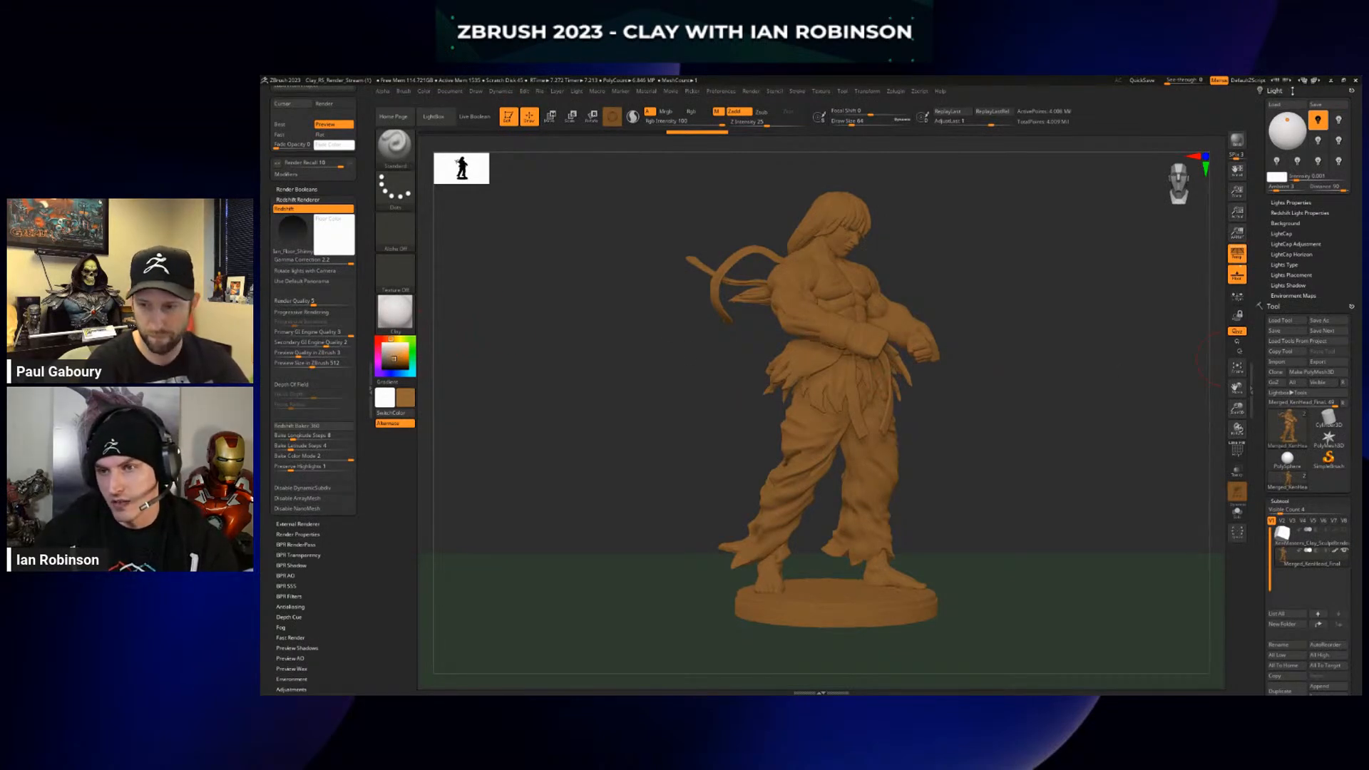
pyautogui.click(1292, 224)
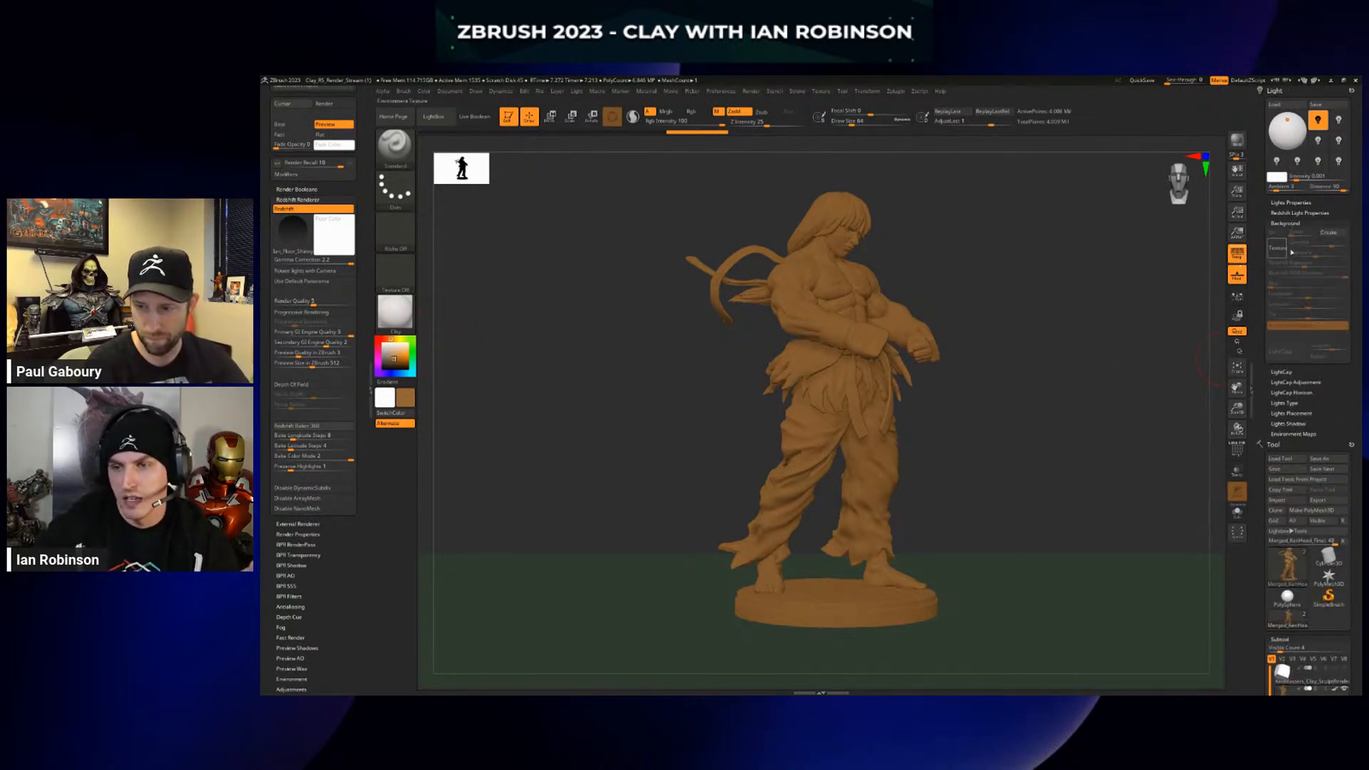
pyautogui.click(1277, 248)
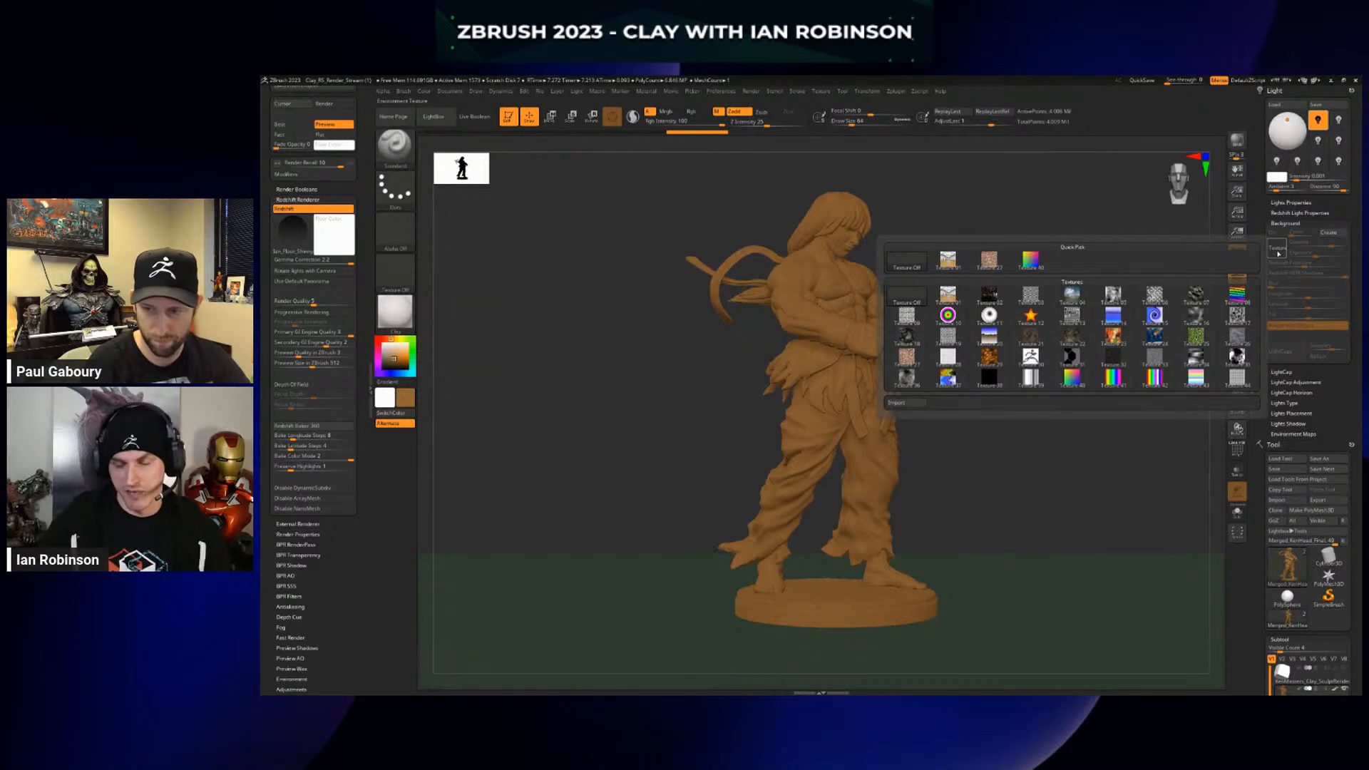
pyautogui.click(904, 404)
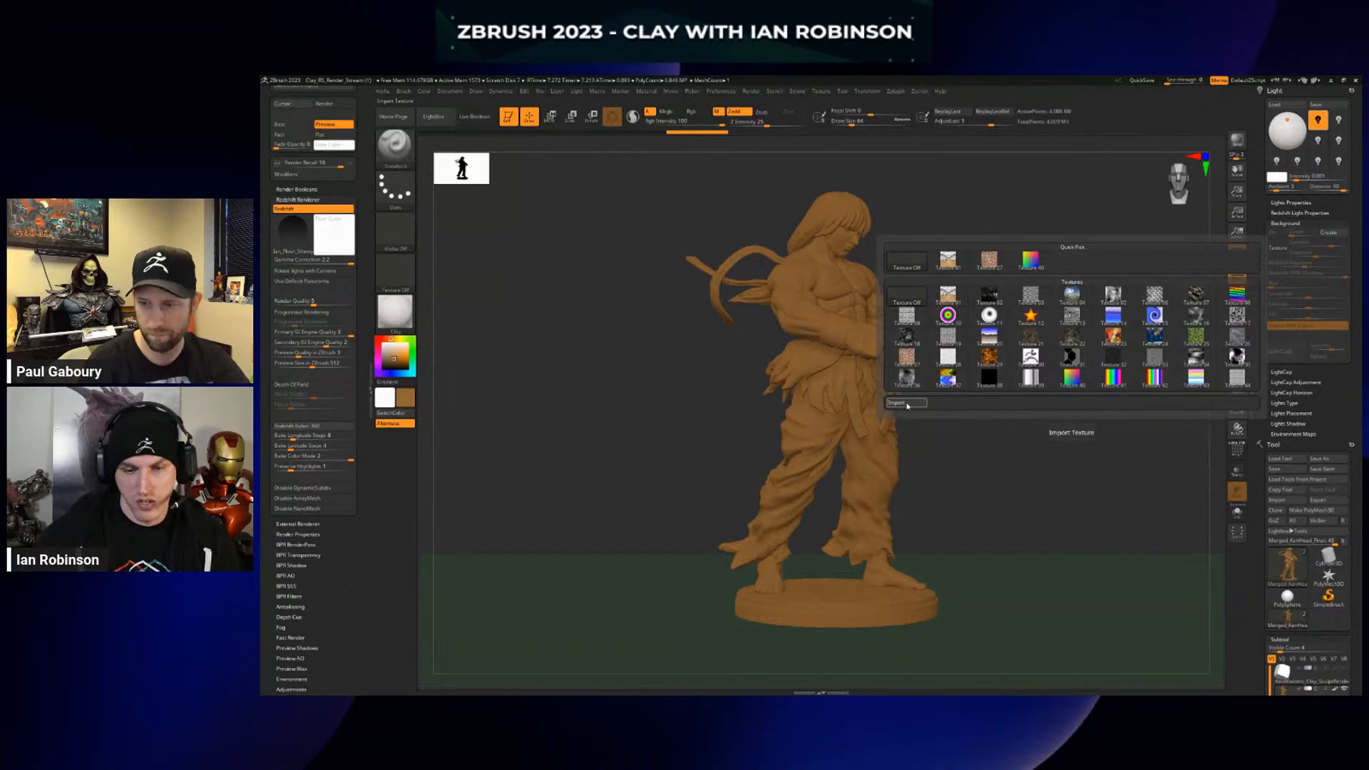
pyautogui.click(576, 290)
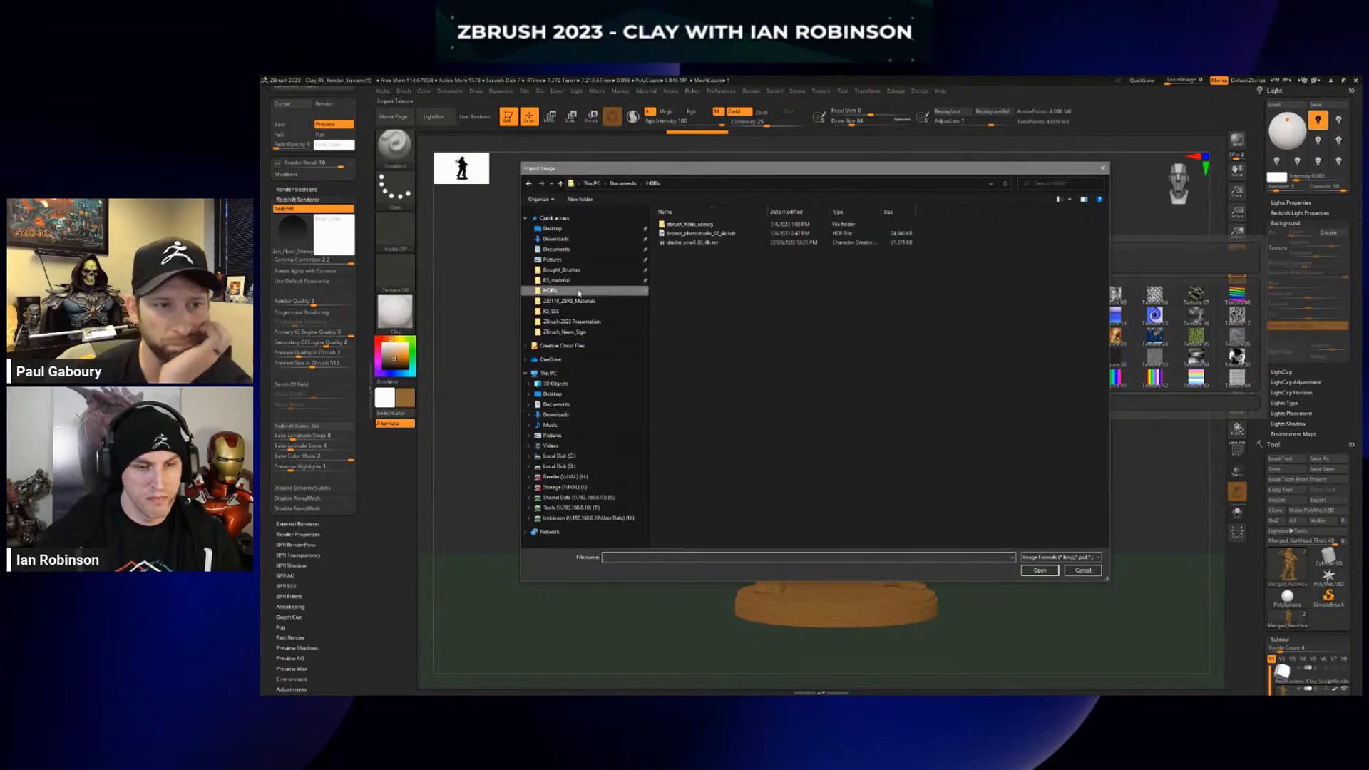
pyautogui.click(1090, 572)
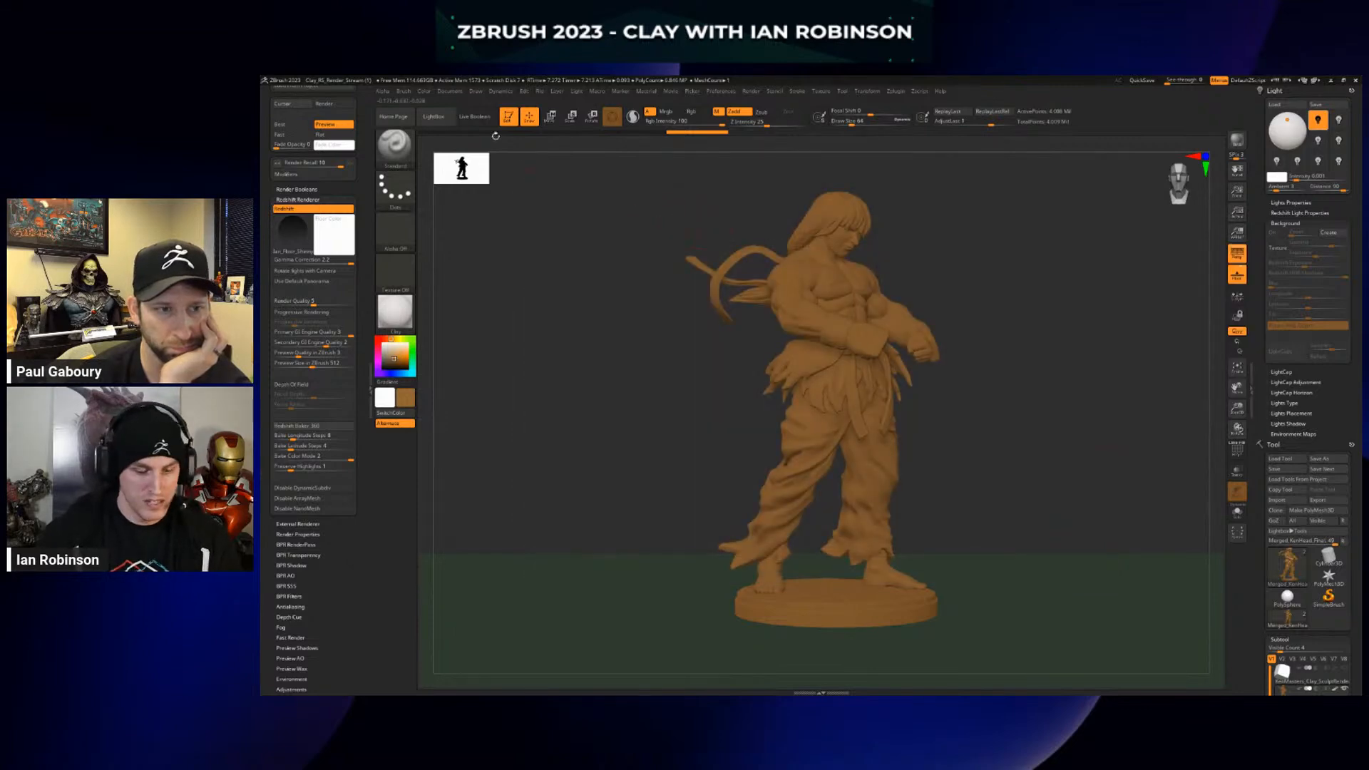
# Load the night-time shopping street panorama from the LightBox texture library as the scene background
pyautogui.click(430, 116)
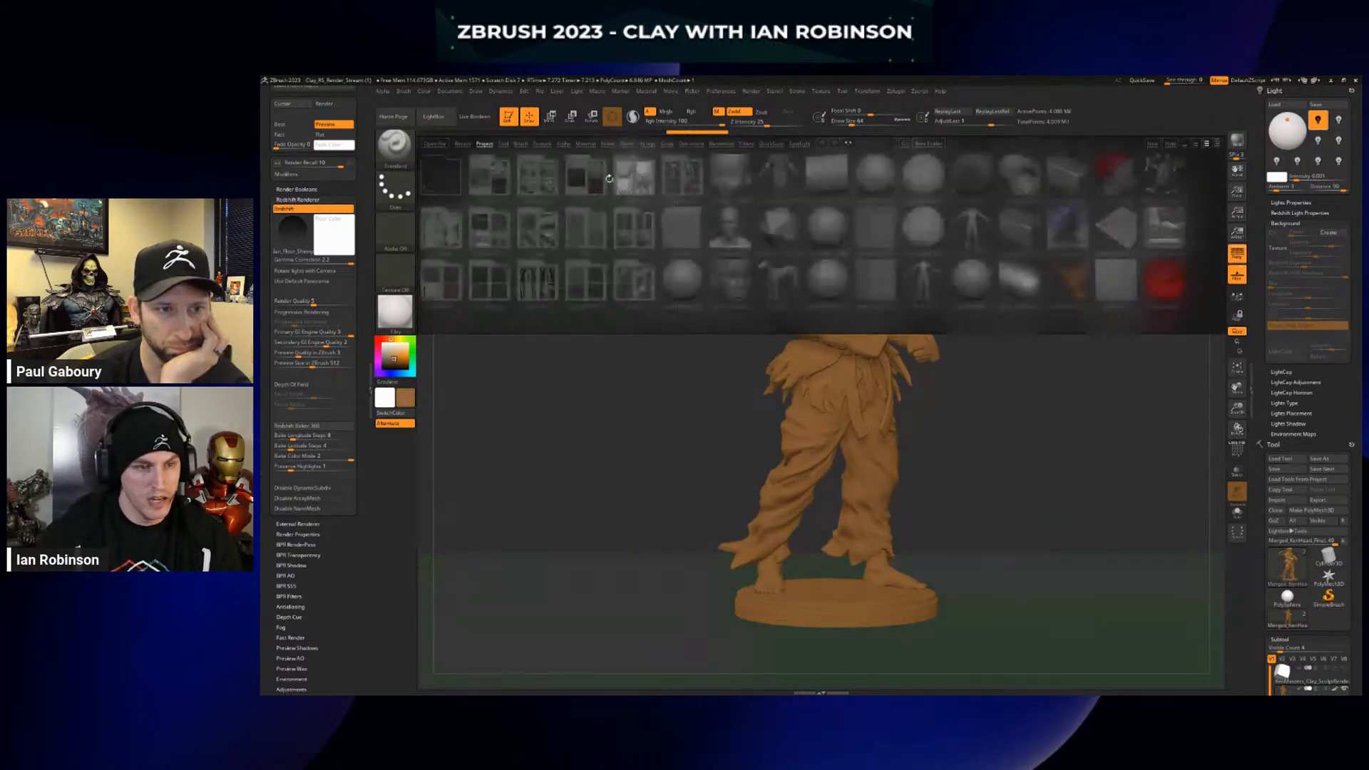
pyautogui.click(543, 145)
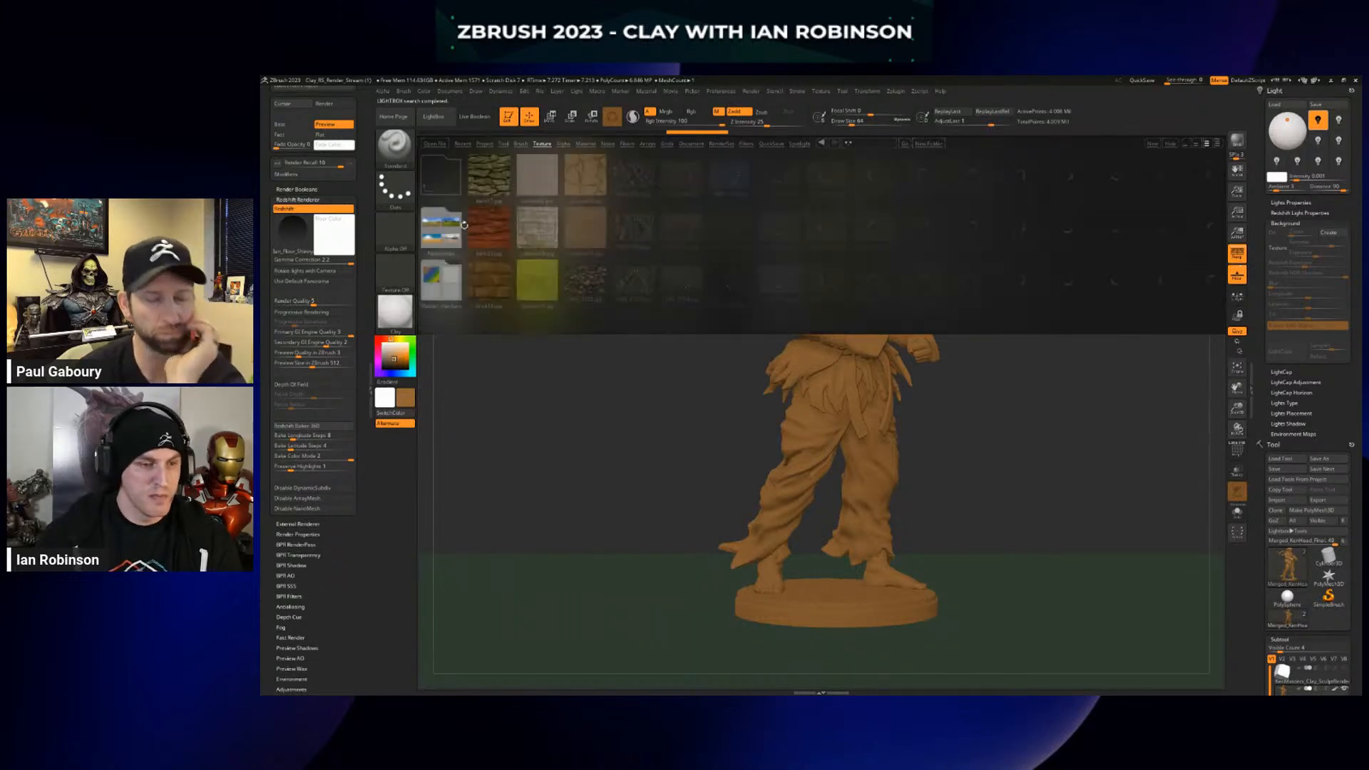
pyautogui.click(444, 226)
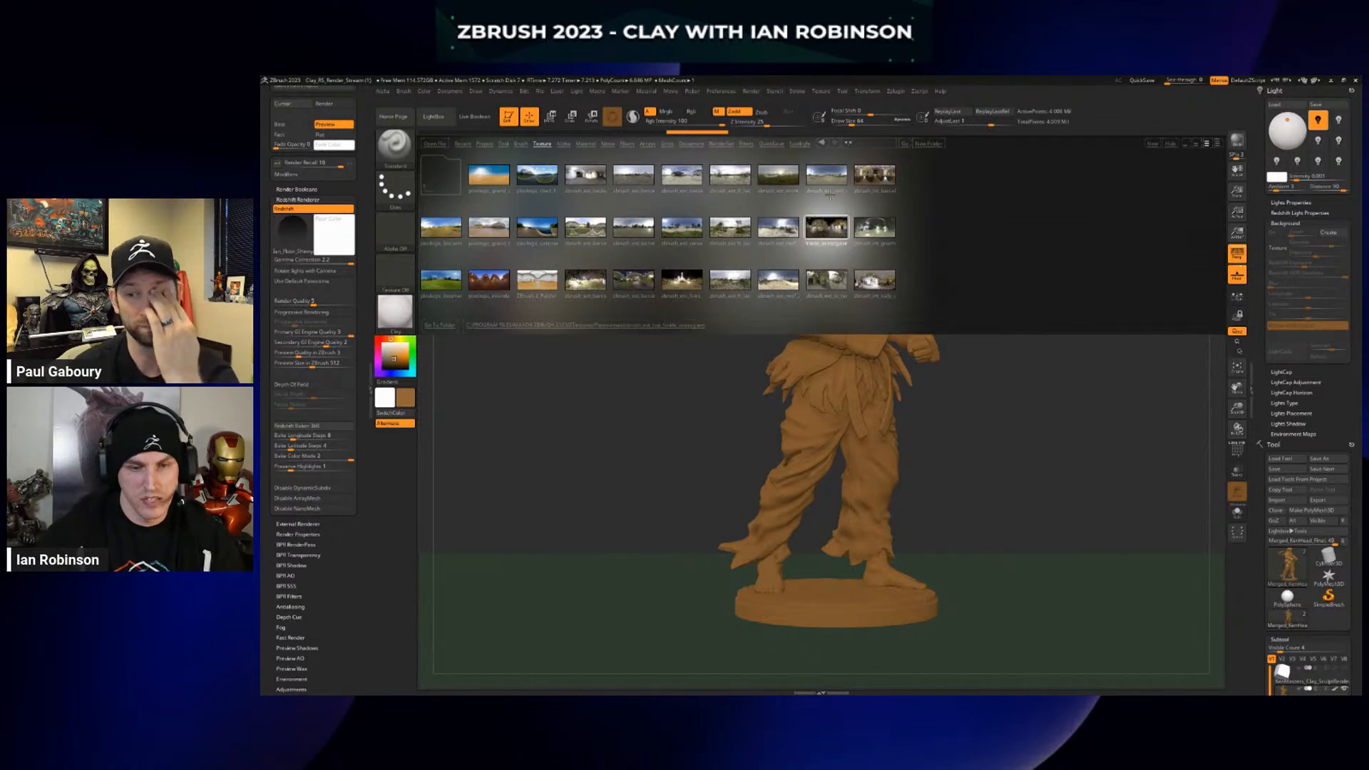
pyautogui.doubleClick(827, 230)
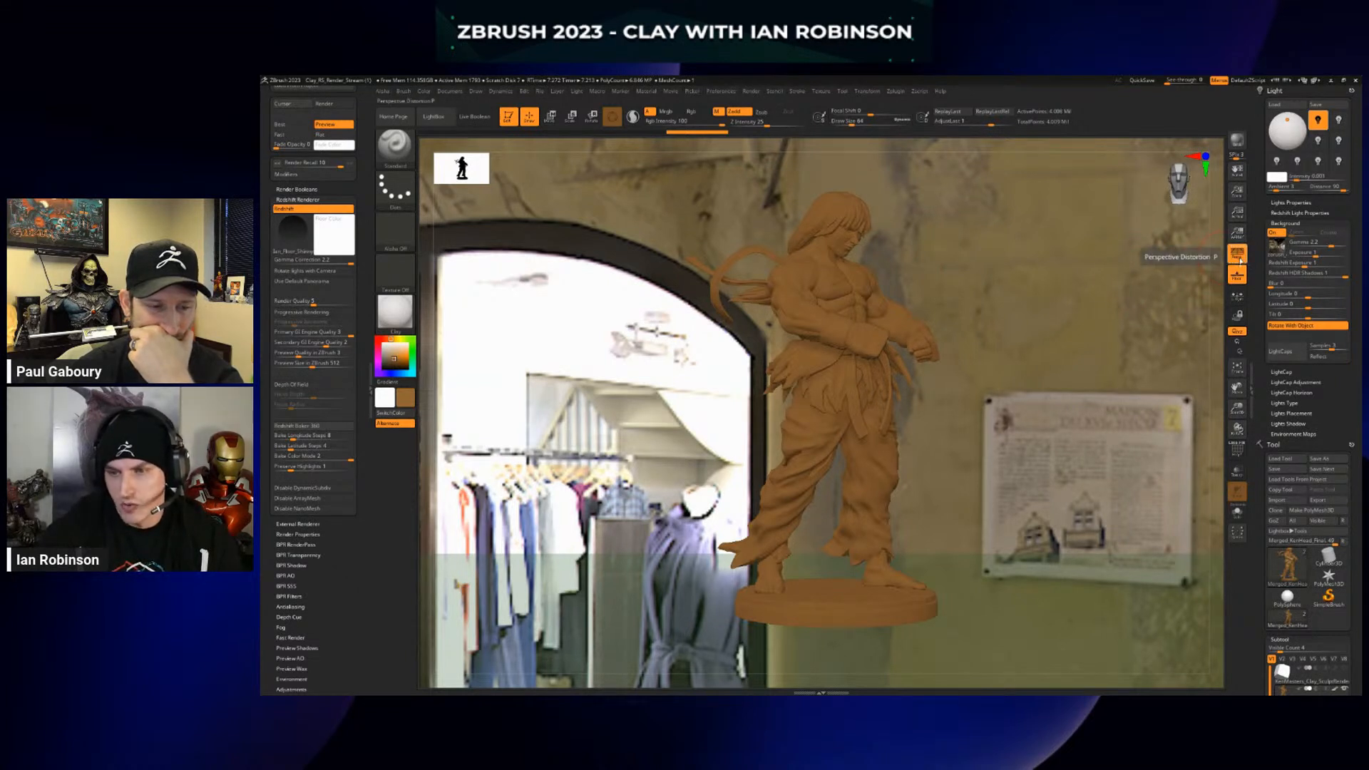
# Compare how the panorama background looks with perspective distortion switched off and on
pyautogui.click(1241, 258)
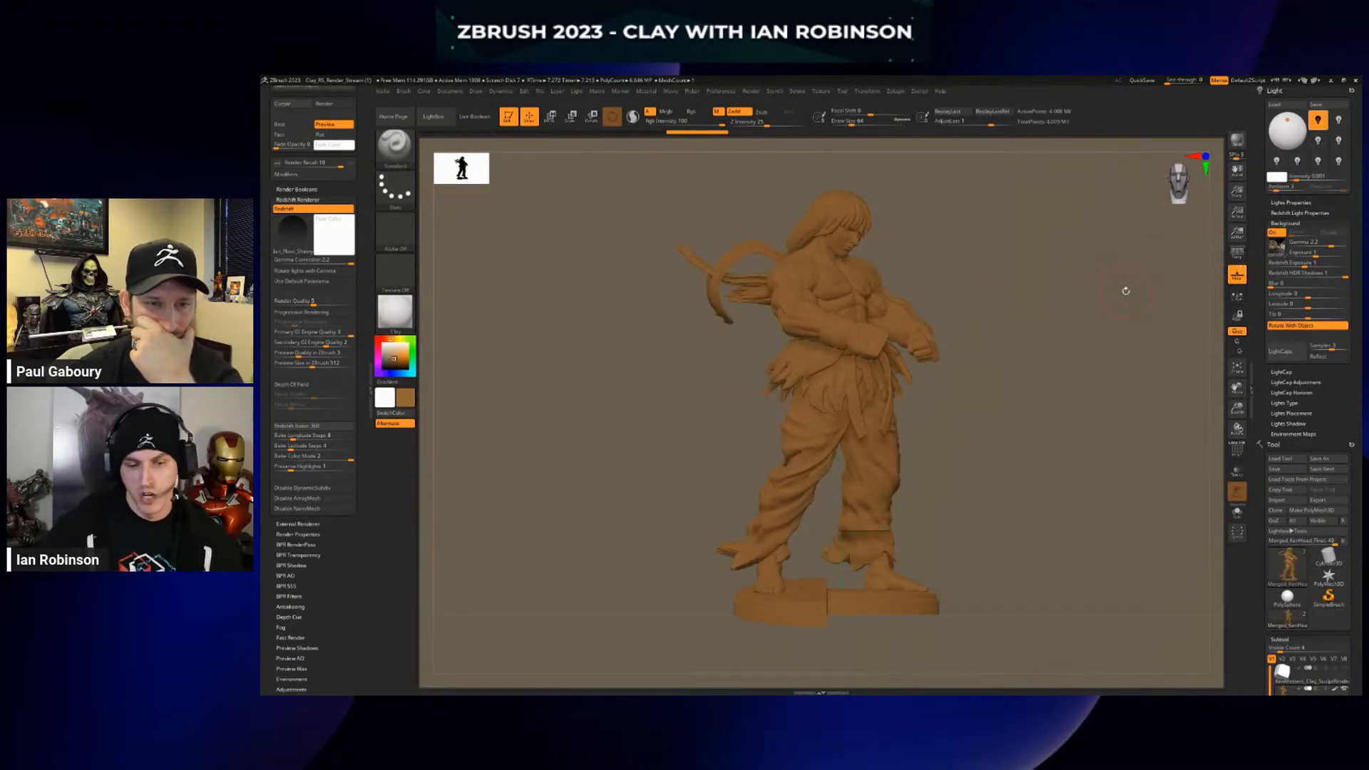
pyautogui.moveTo(1125, 291); pyautogui.dragTo(1082, 319)
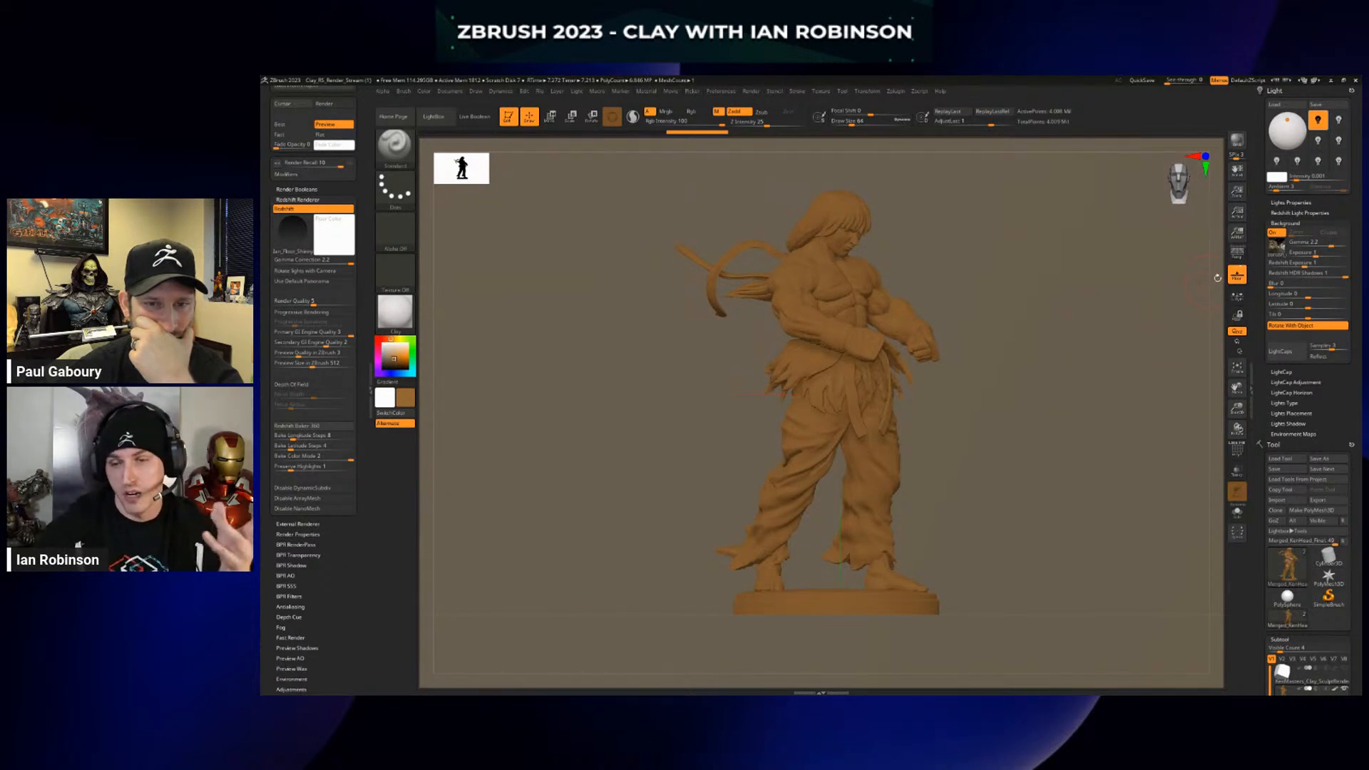
pyautogui.click(1238, 255)
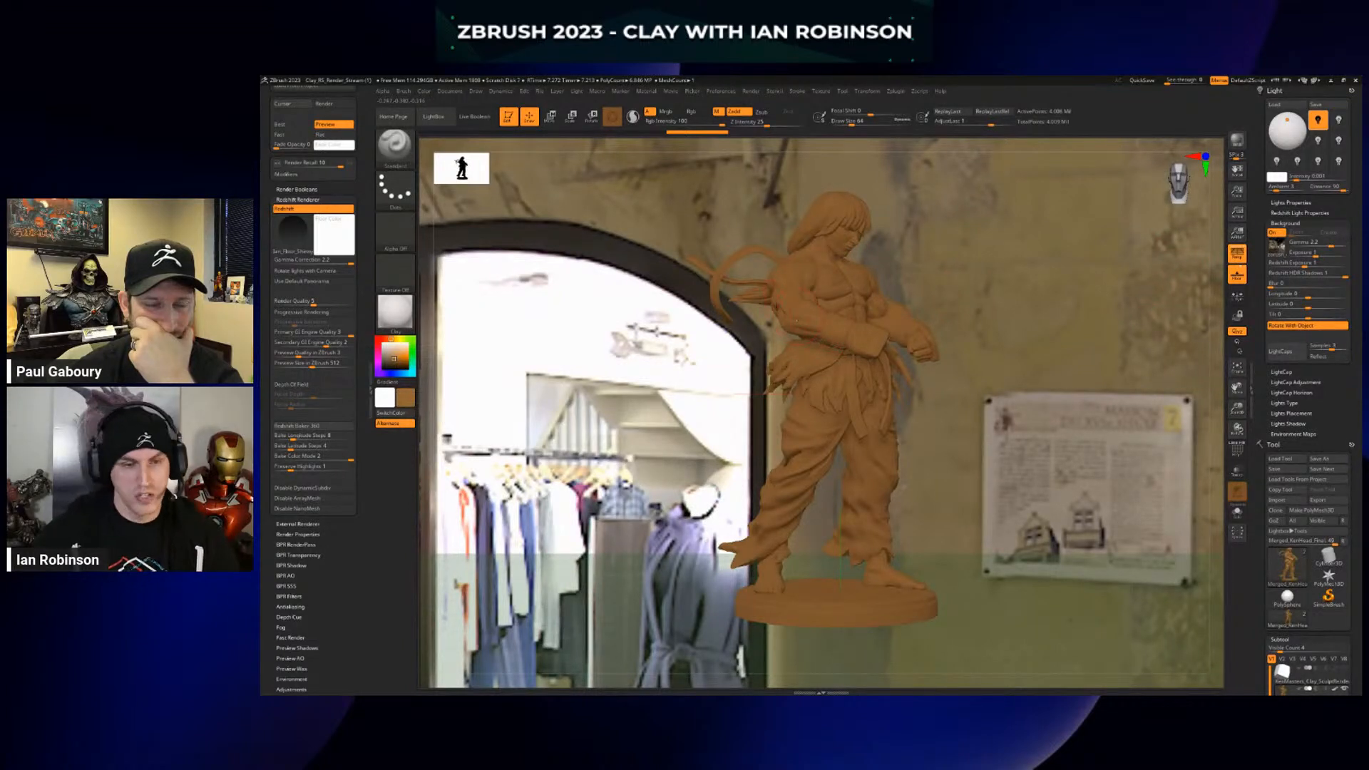
# Set the camera's focal length to 18 mm and view the figure against the street panorama from another angle
pyautogui.click(476, 91)
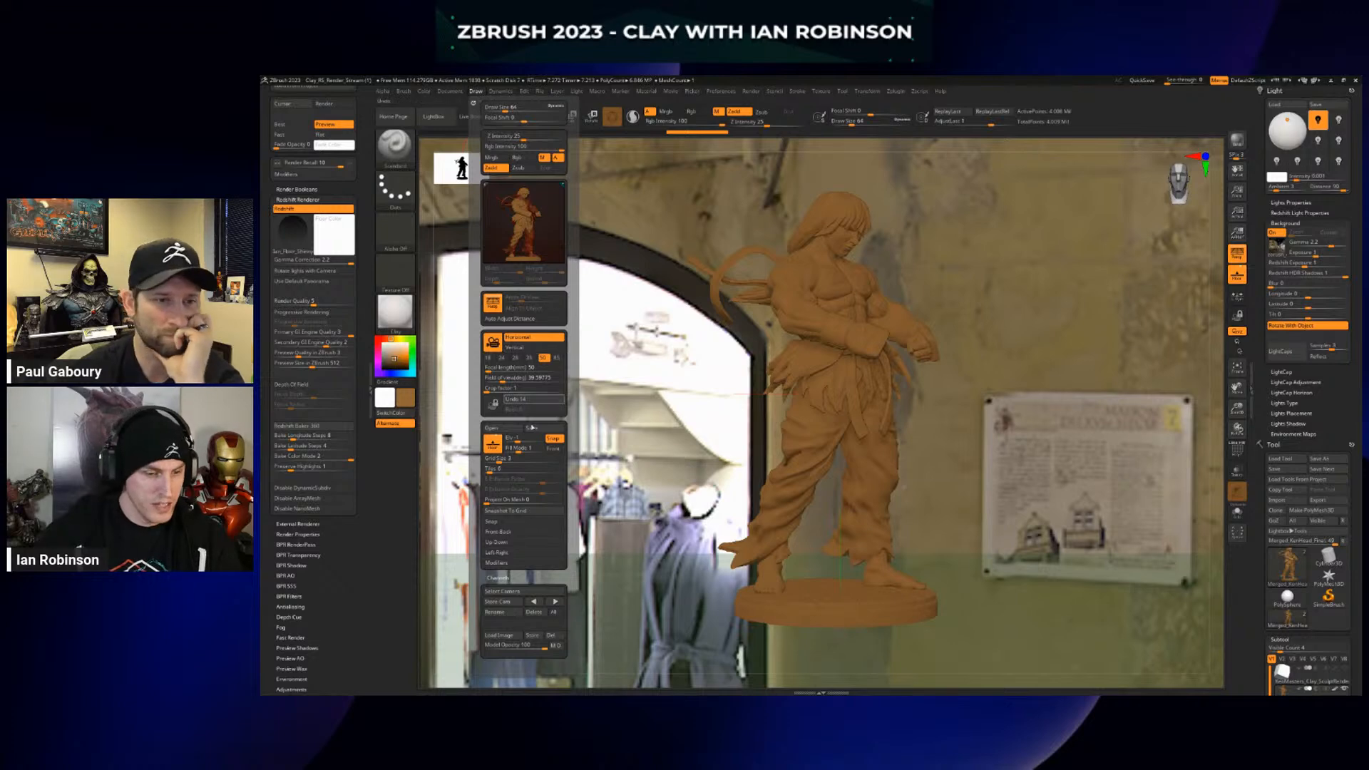
pyautogui.click(499, 376)
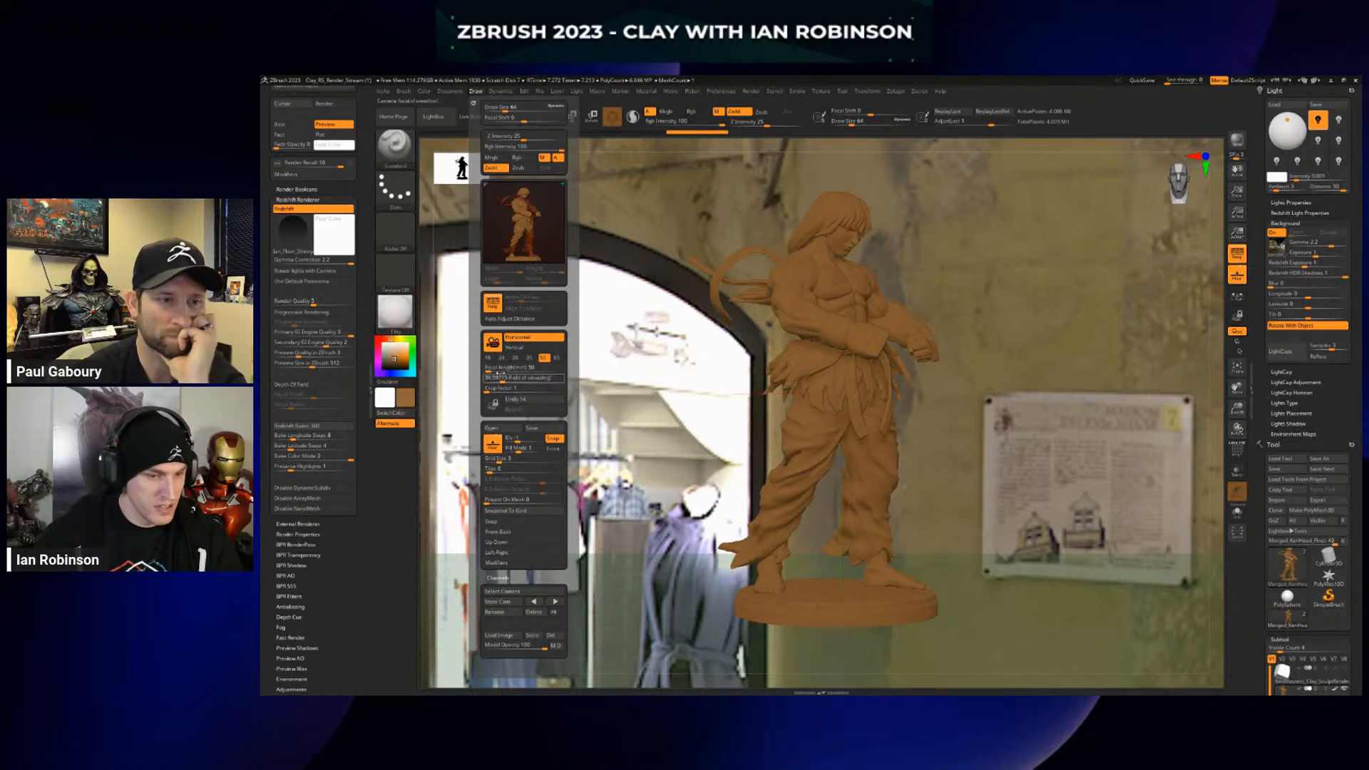
pyautogui.click(488, 358)
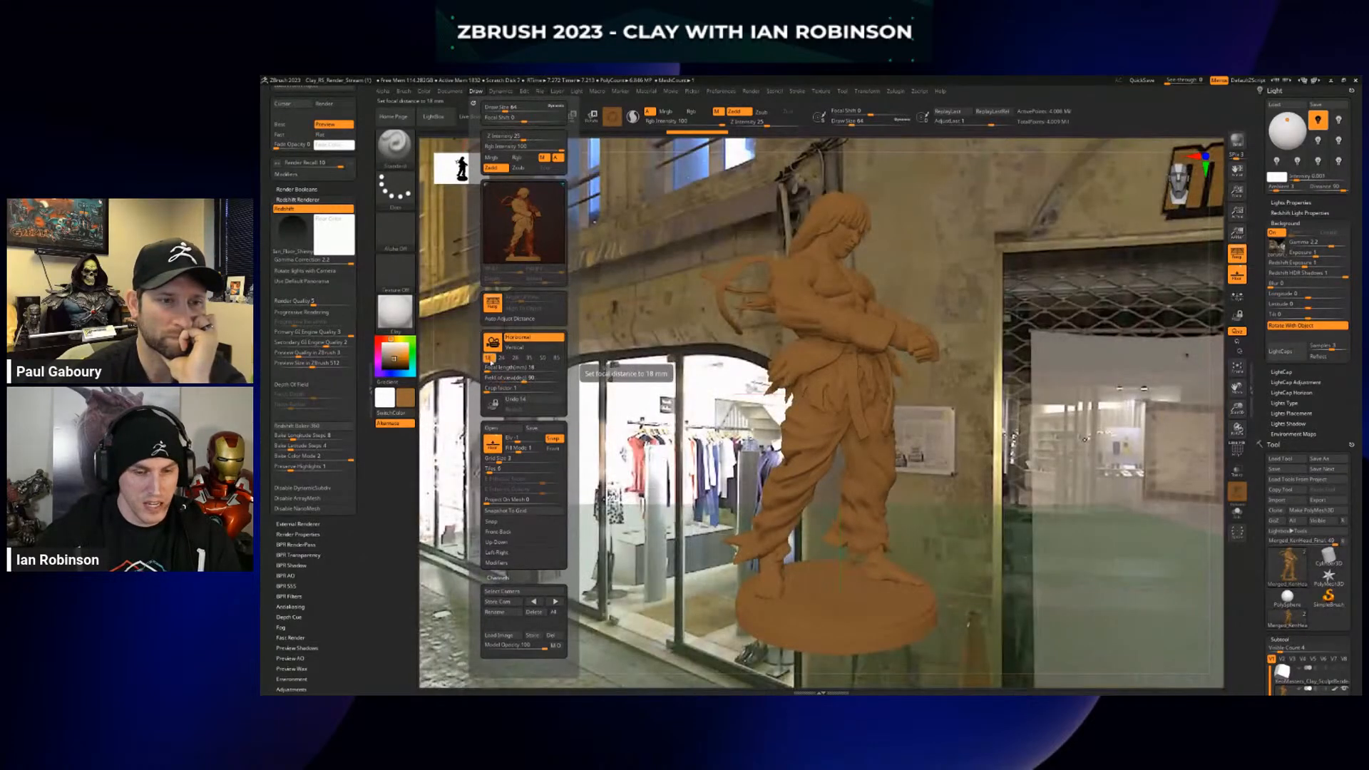
pyautogui.moveTo(856, 492)
pyautogui.keyDown('ctrl'); pyautogui.mouseDown(button='right')
pyautogui.moveTo(863, 400)
pyautogui.moveTo(749, 399)
pyautogui.mouseUp(button='right'); pyautogui.keyUp('ctrl')
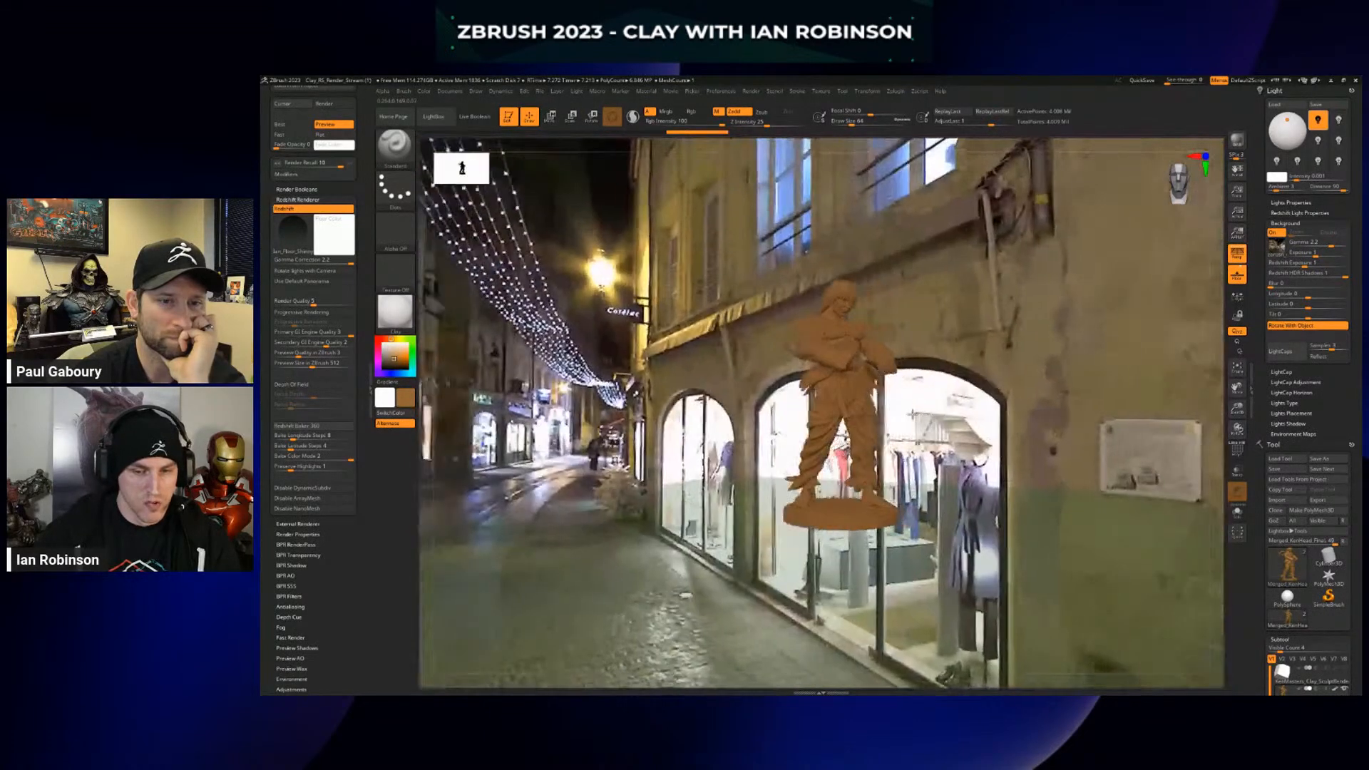
pyautogui.moveTo(998, 410); pyautogui.dragTo(904, 415, button='right')
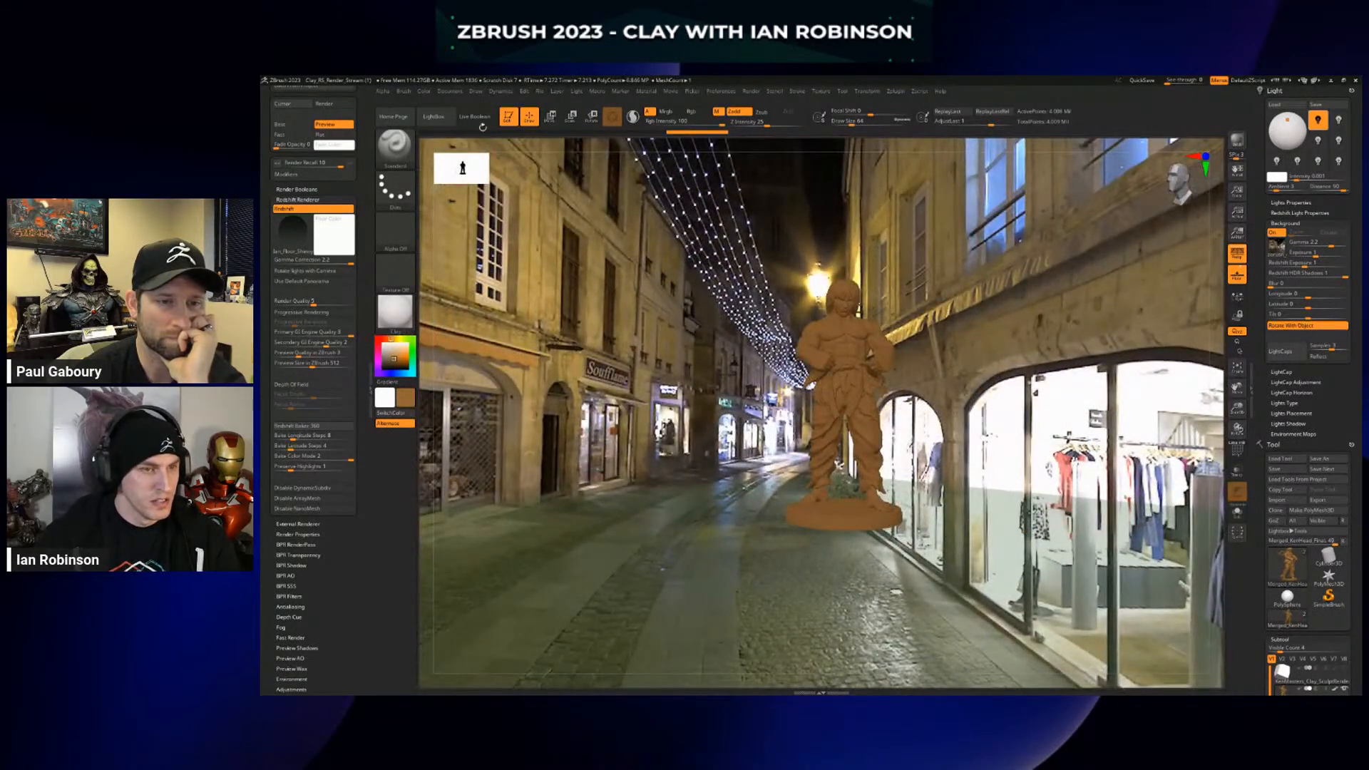
# Set the camera's focal length to 85 mm and orbit the figure to check the panorama's framing
pyautogui.click(476, 92)
pyautogui.click(563, 358)
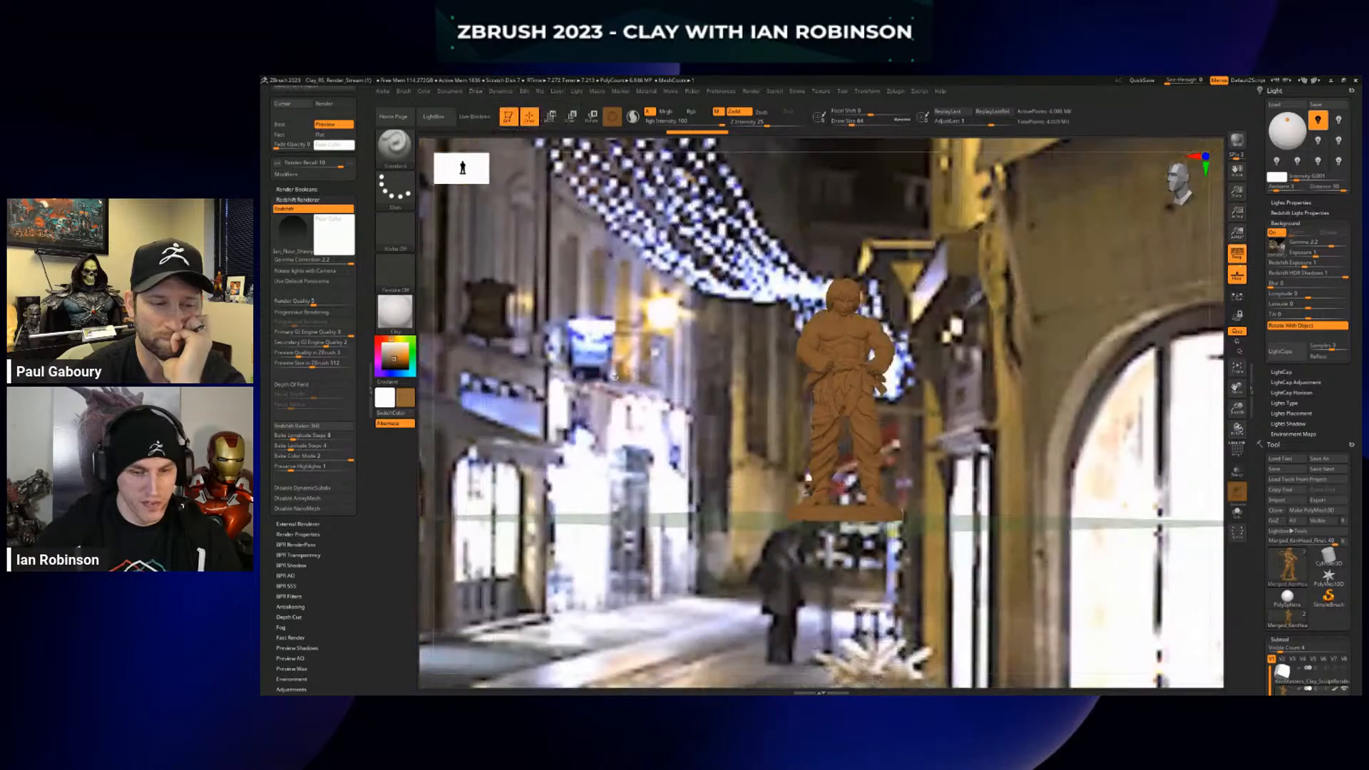
pyautogui.moveTo(614, 376); pyautogui.dragTo(733, 404, button='right')
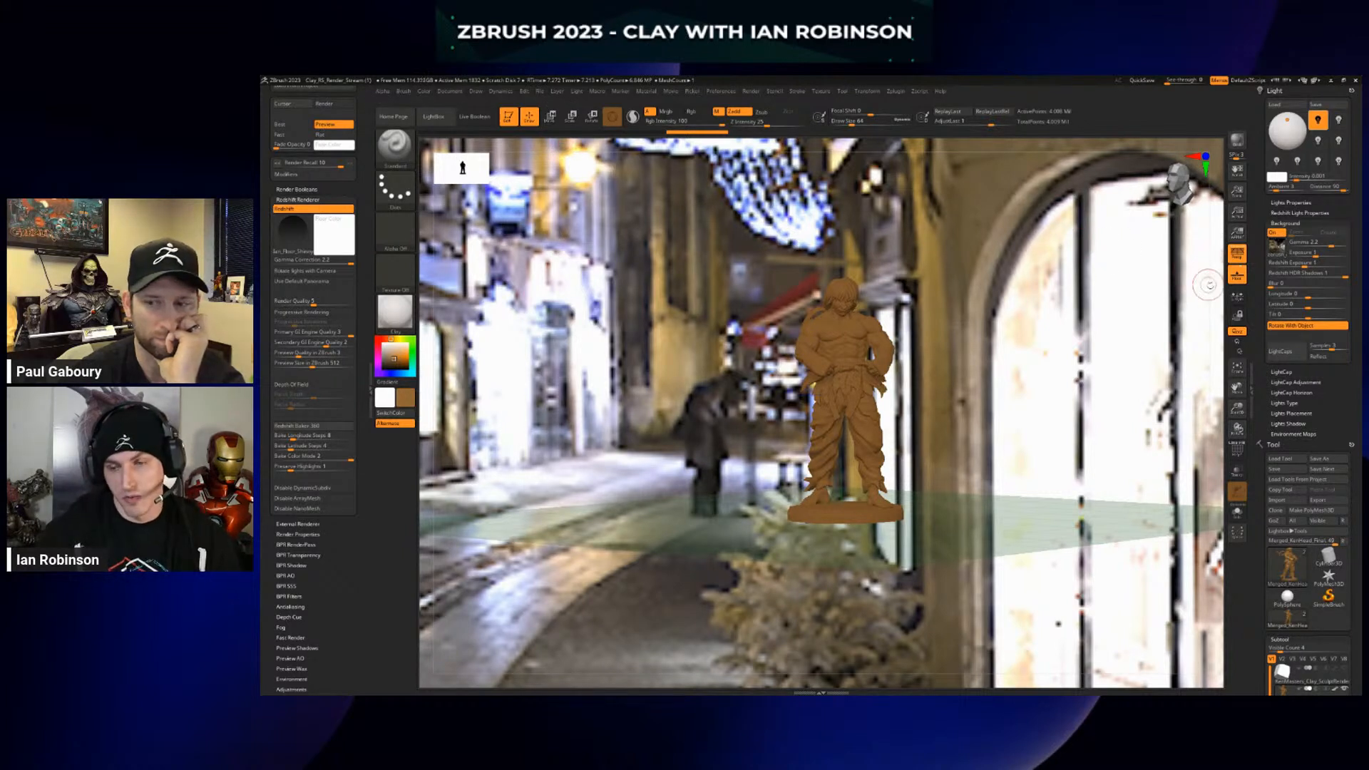
# Switch off the background panorama, reframe the figure and render a Redshift preview region over its upper body
pyautogui.click(1273, 234)
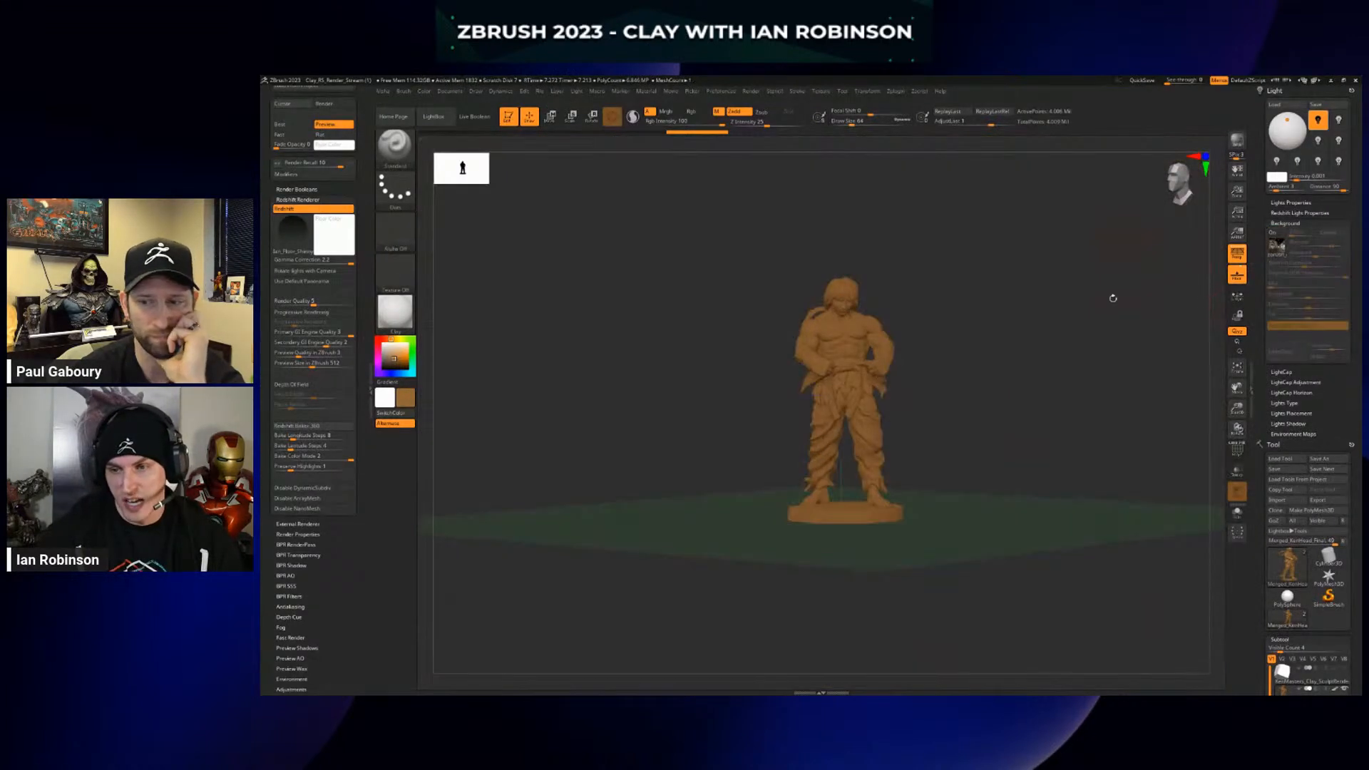
pyautogui.moveTo(1110, 297); pyautogui.dragTo(1073, 319)
pyautogui.keyDown('alt'); pyautogui.moveTo(1139, 276); pyautogui.dragTo(1195, 299); pyautogui.keyUp('alt')
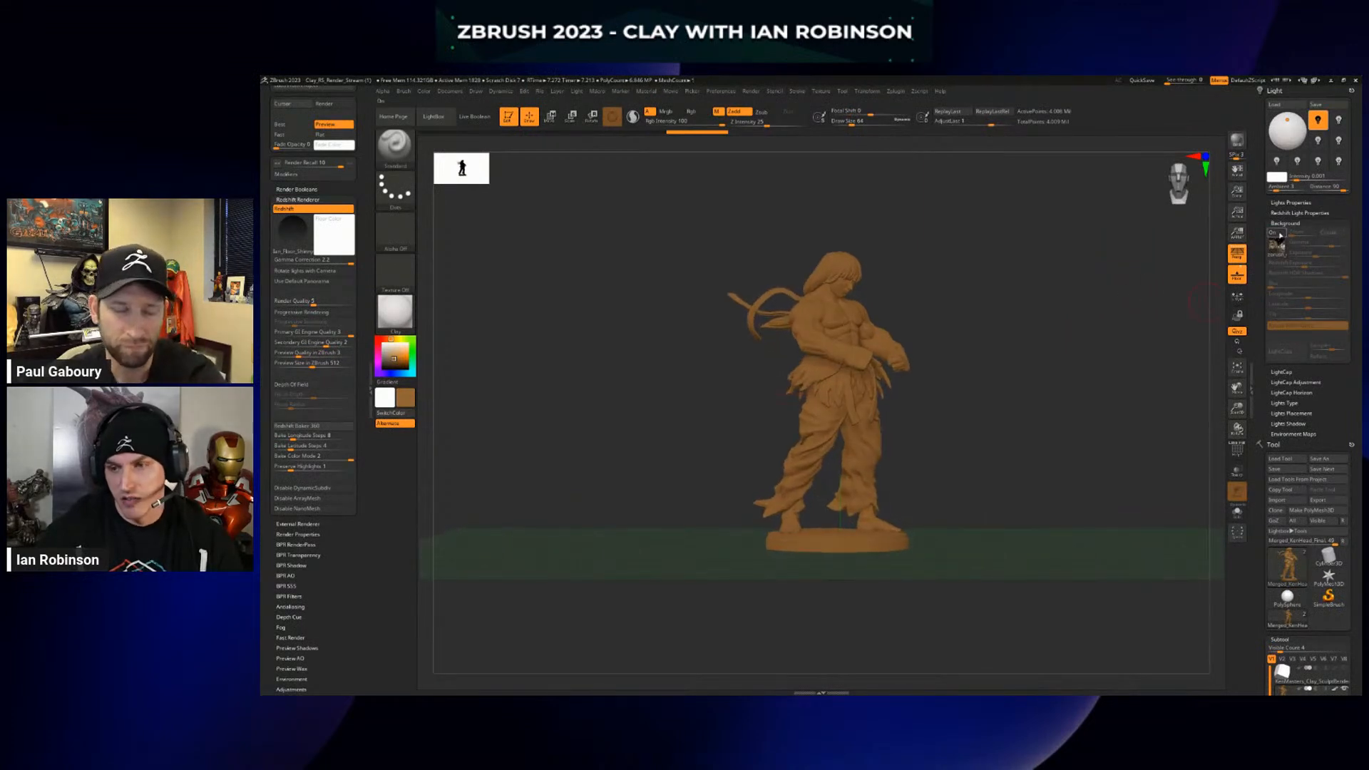
pyautogui.keyDown('alt'); pyautogui.moveTo(1072, 318); pyautogui.dragTo(1079, 330); pyautogui.keyUp('alt')
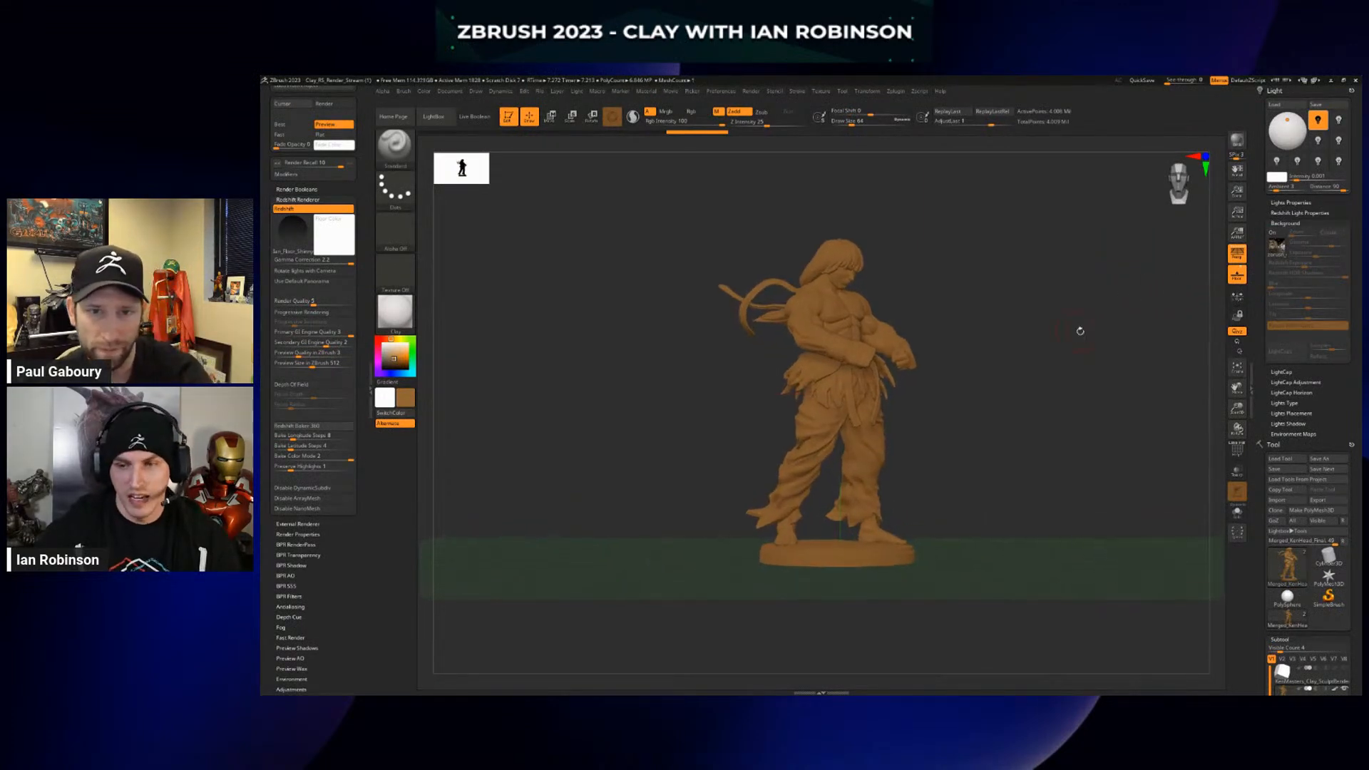
pyautogui.moveTo(1283, 252)
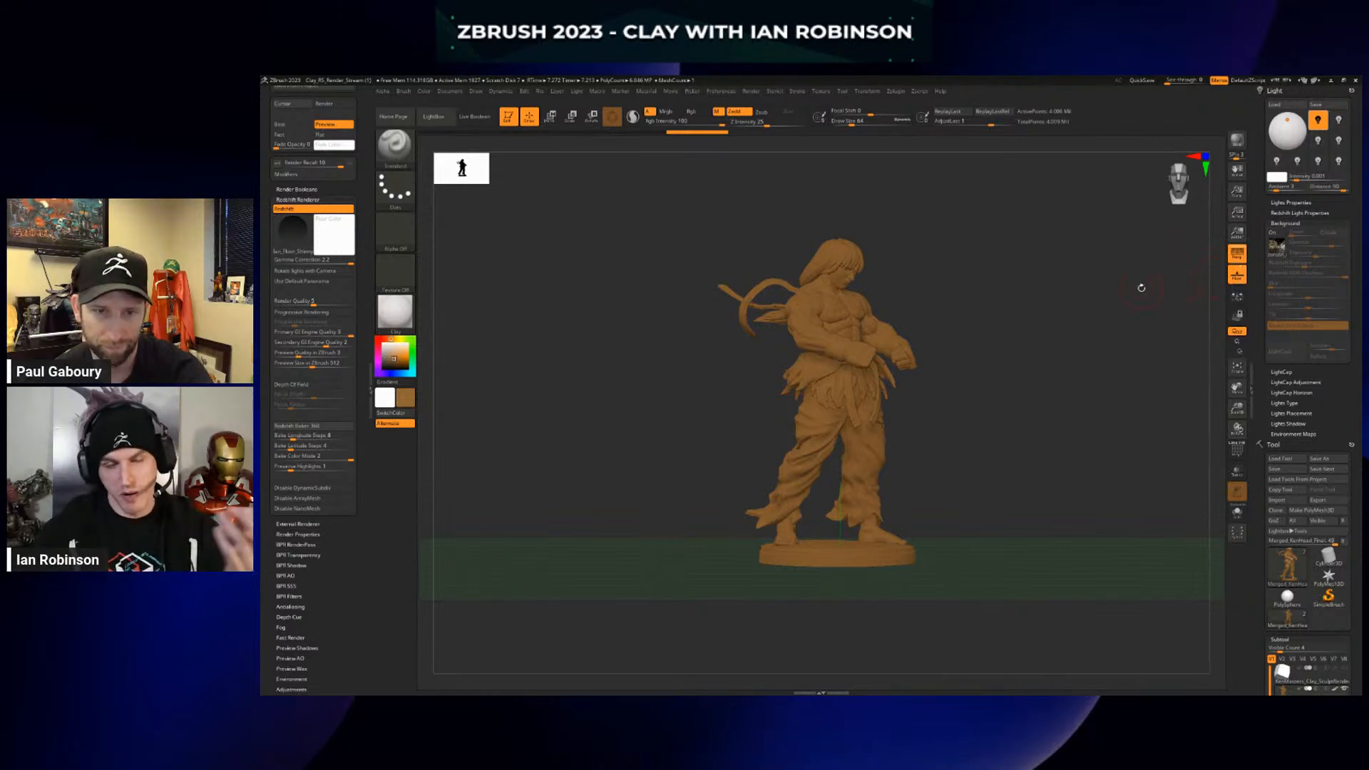
pyautogui.keyDown('alt'); pyautogui.moveTo(1006, 325); pyautogui.dragTo(997, 338); pyautogui.keyUp('alt')
pyautogui.press('ctrl')
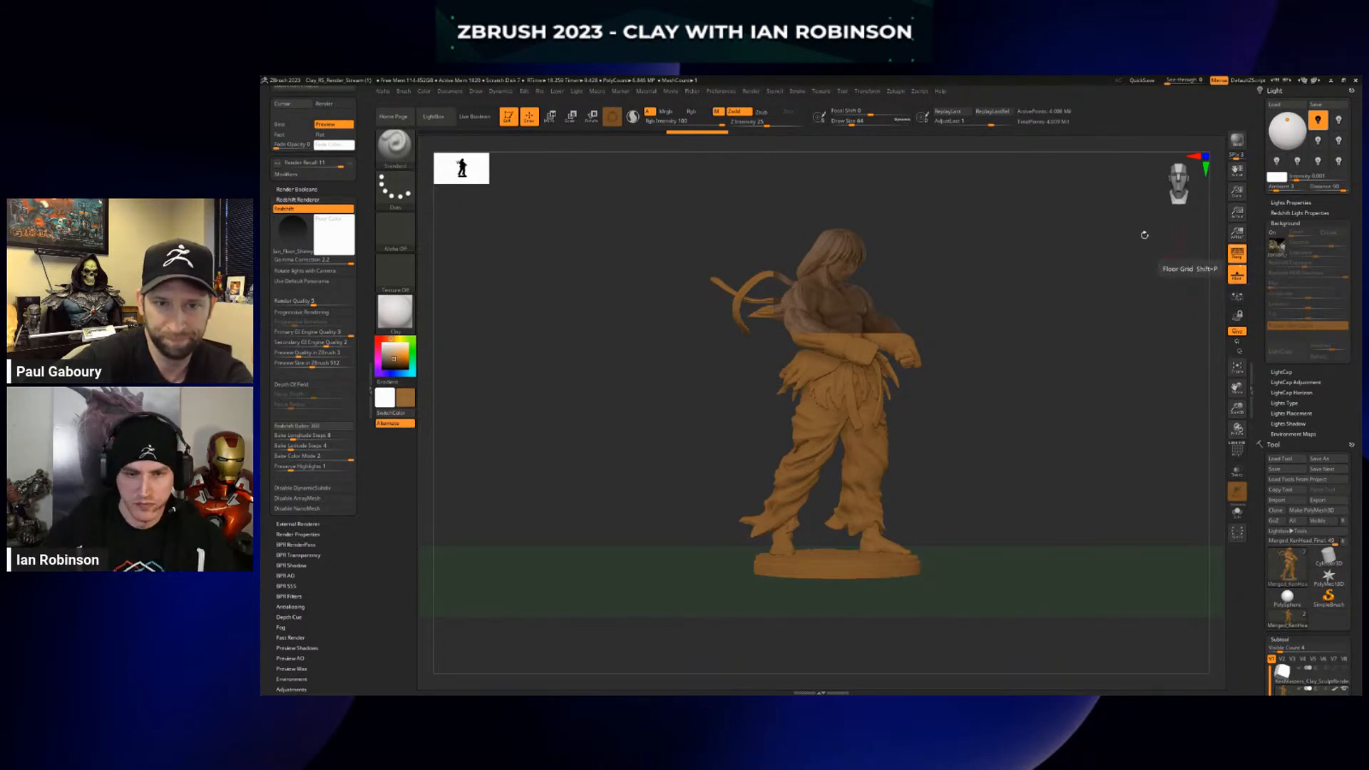
# Turn the background panorama back on, reduce its HDR exposure to about 0.1 and adjust its Redshift HDR exposure
pyautogui.click(1276, 233)
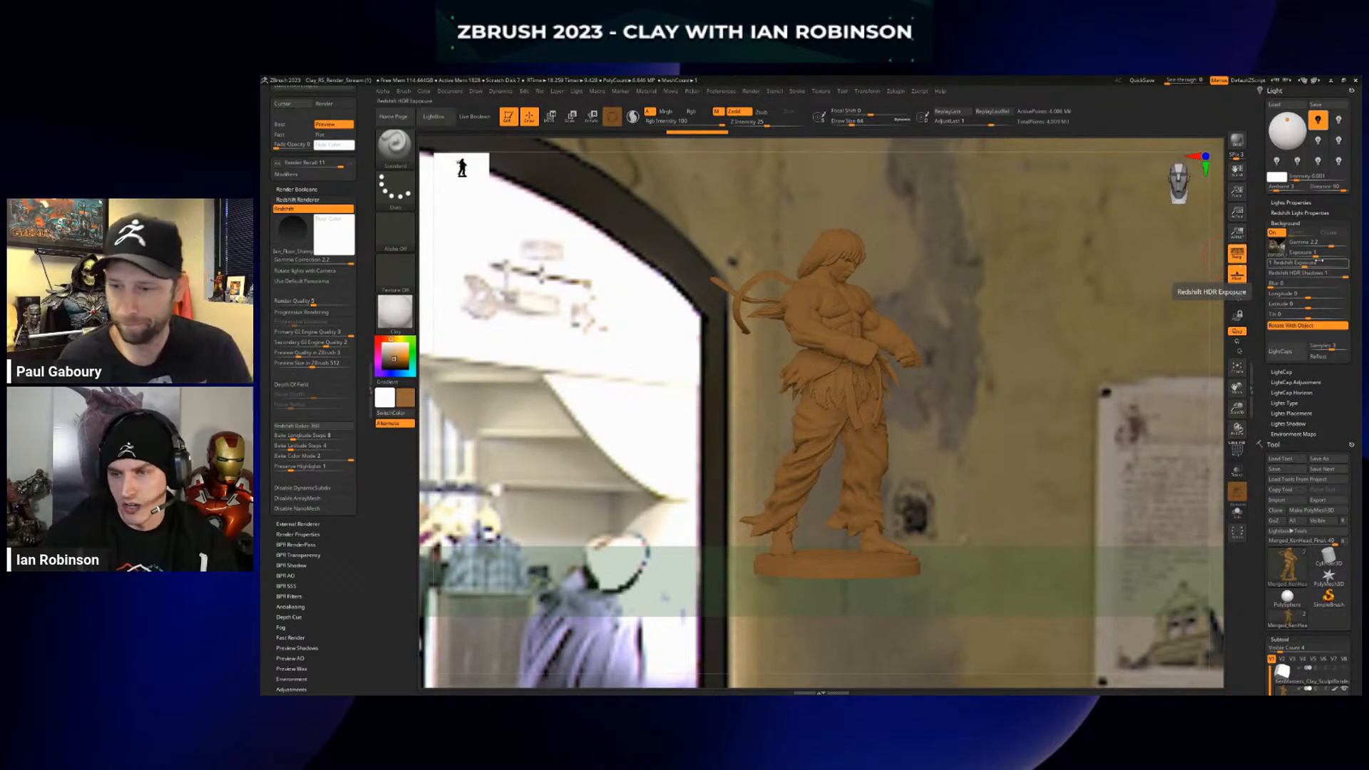
pyautogui.moveTo(1316, 255); pyautogui.dragTo(1314, 264)
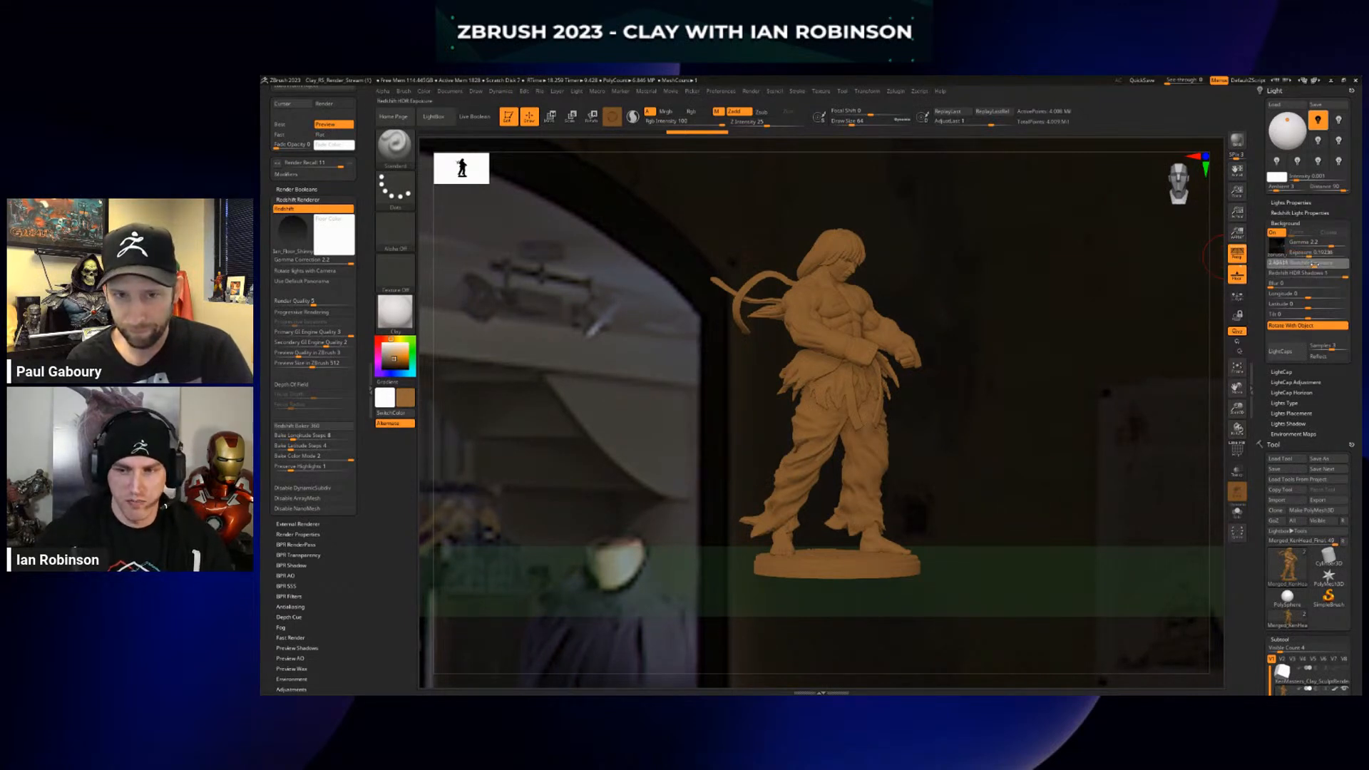
pyautogui.click(1314, 264)
pyautogui.write('3.5')
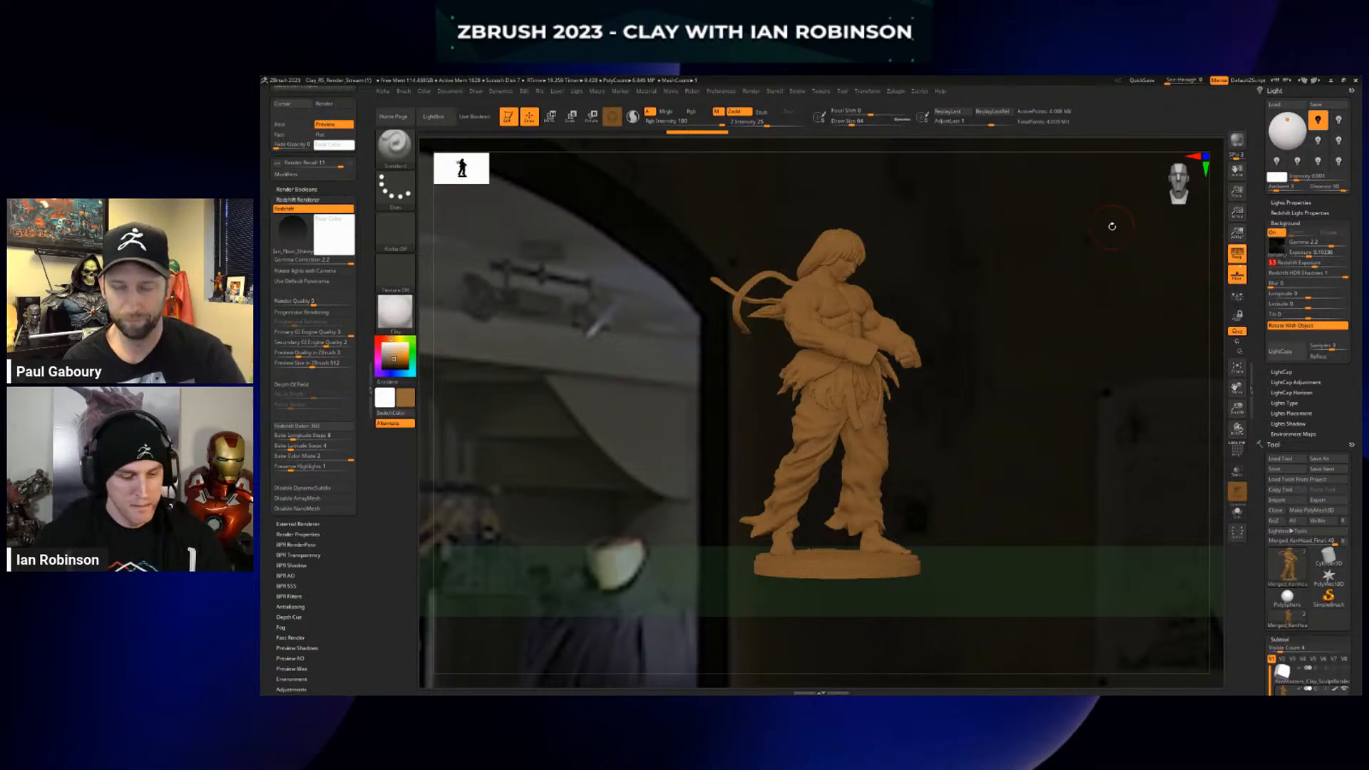
# Render a Redshift preview of the figure's head, set the panorama's HDR exposure to 0.5 and render the preview again
pyautogui.press('ctrl')
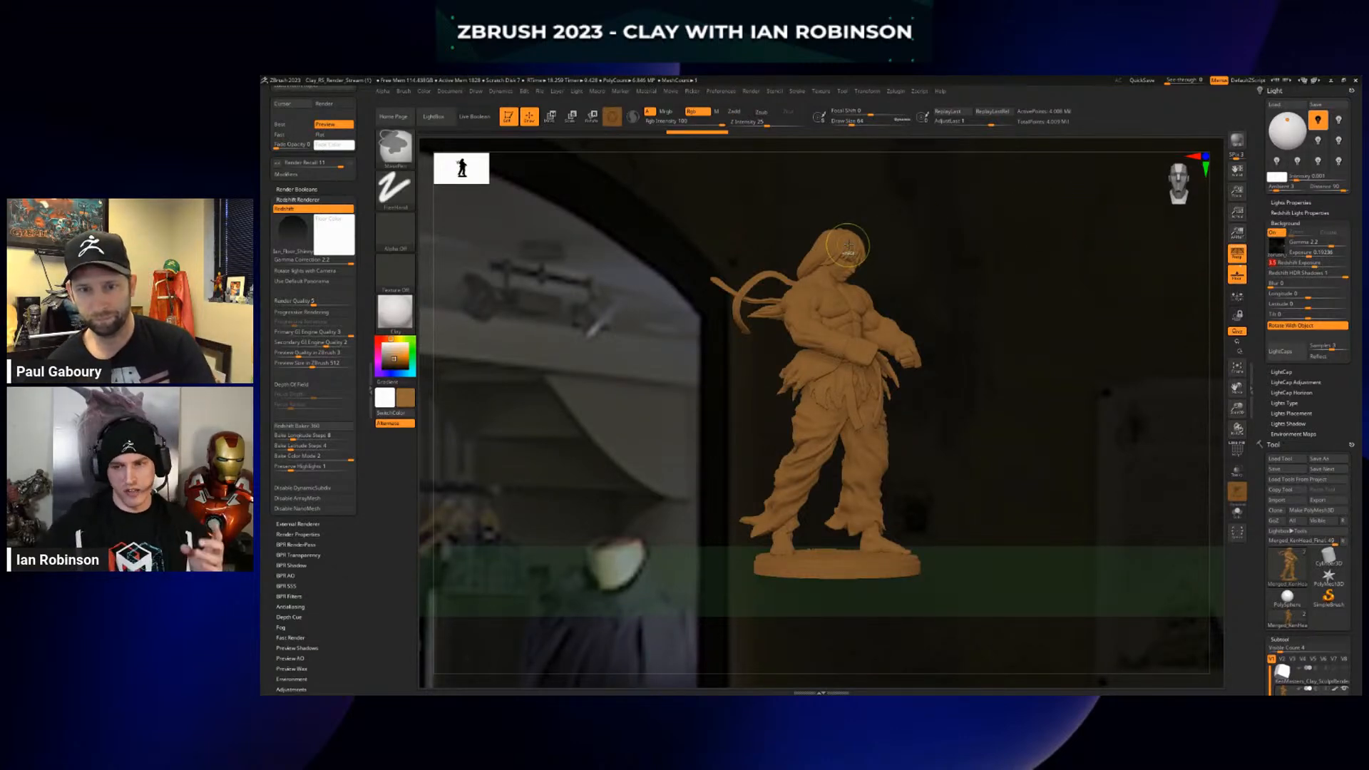
pyautogui.hotkey('shift', 'r')
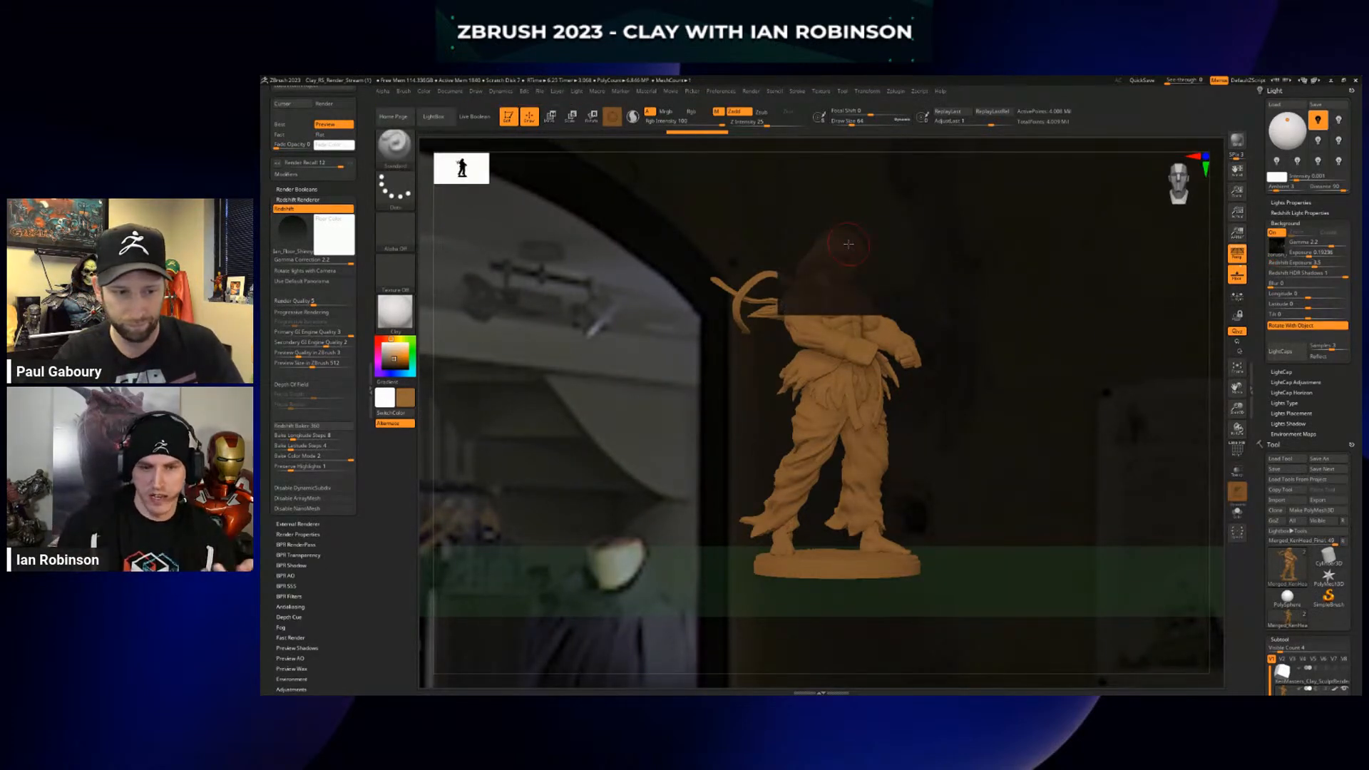
pyautogui.click(1309, 252)
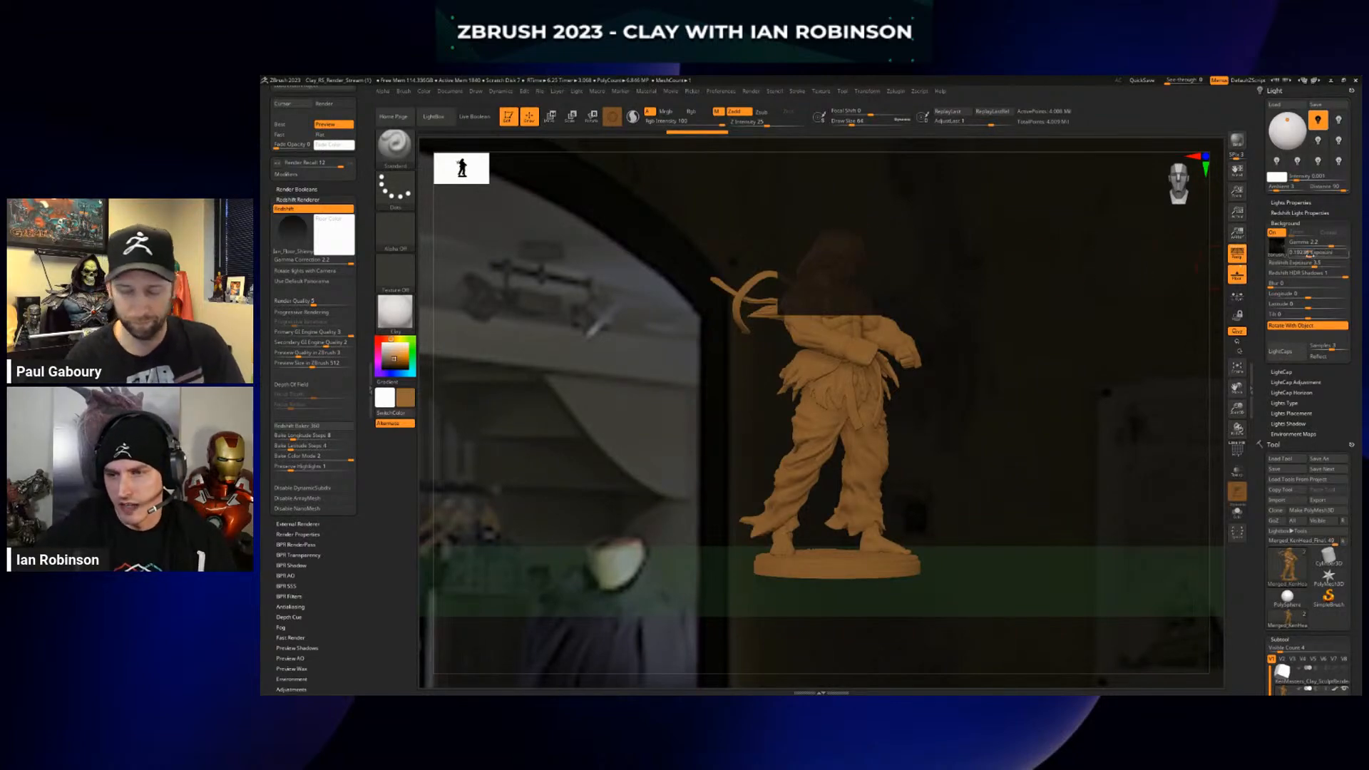
pyautogui.moveTo(1309, 253); pyautogui.dragTo(1311, 255)
pyautogui.click(1311, 255)
pyautogui.write('1.5')
pyautogui.press('Return')
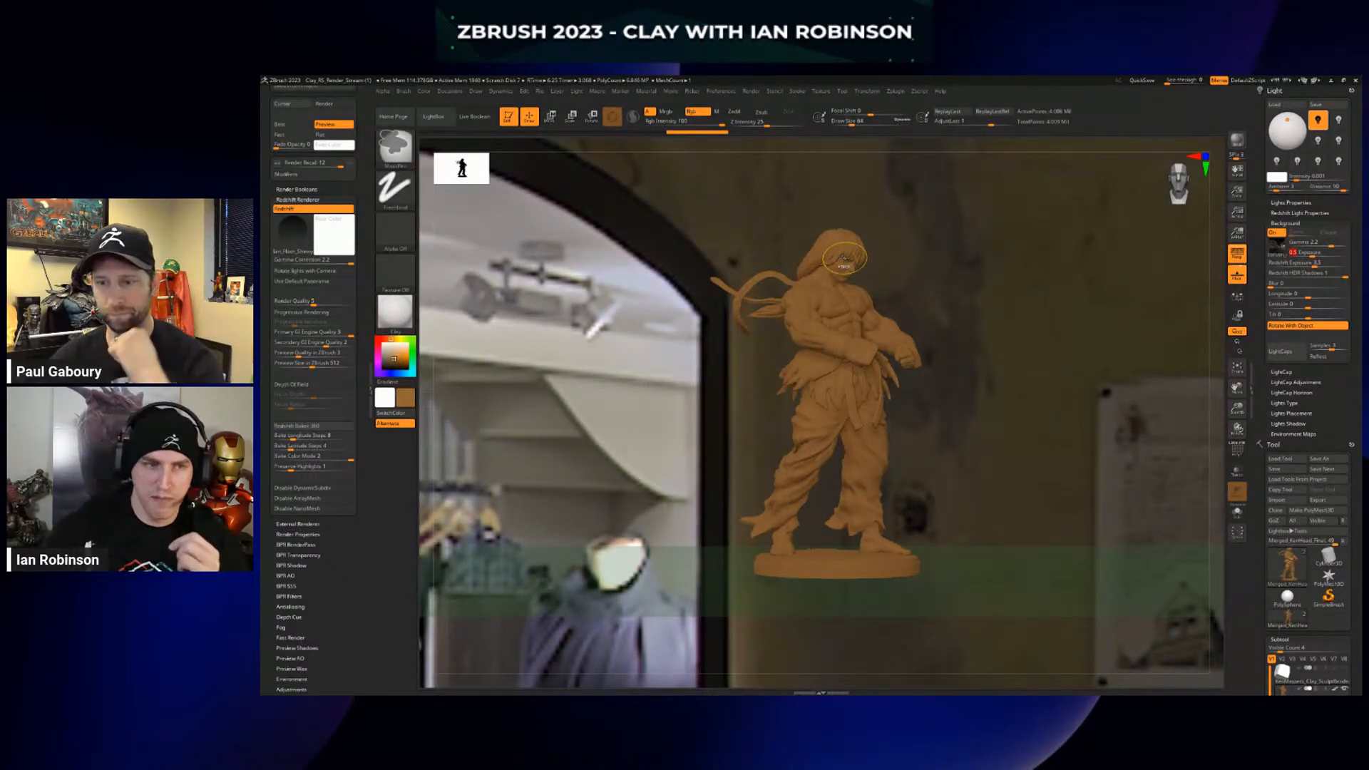
pyautogui.hotkey('shift', 'r')
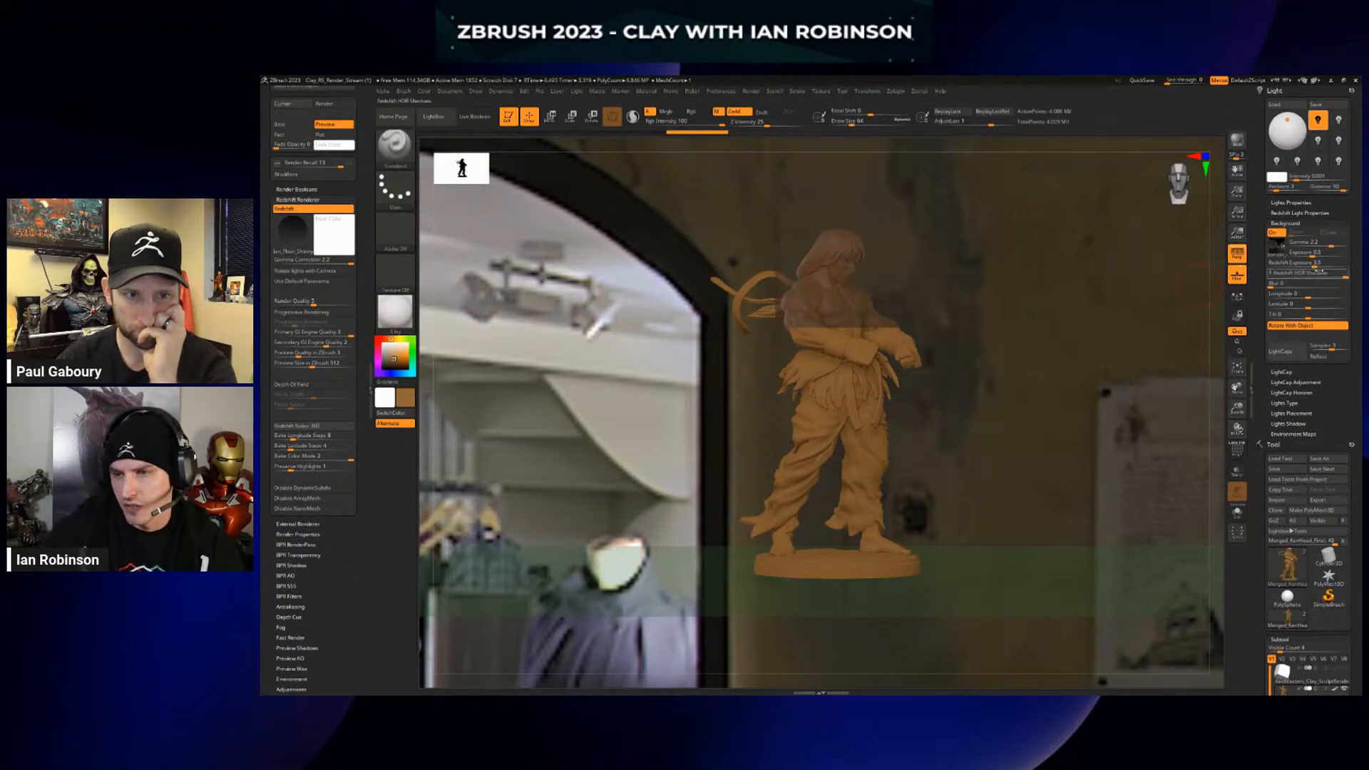
# Set the background panorama's HDR exposure to 0.6
pyautogui.click(1312, 253)
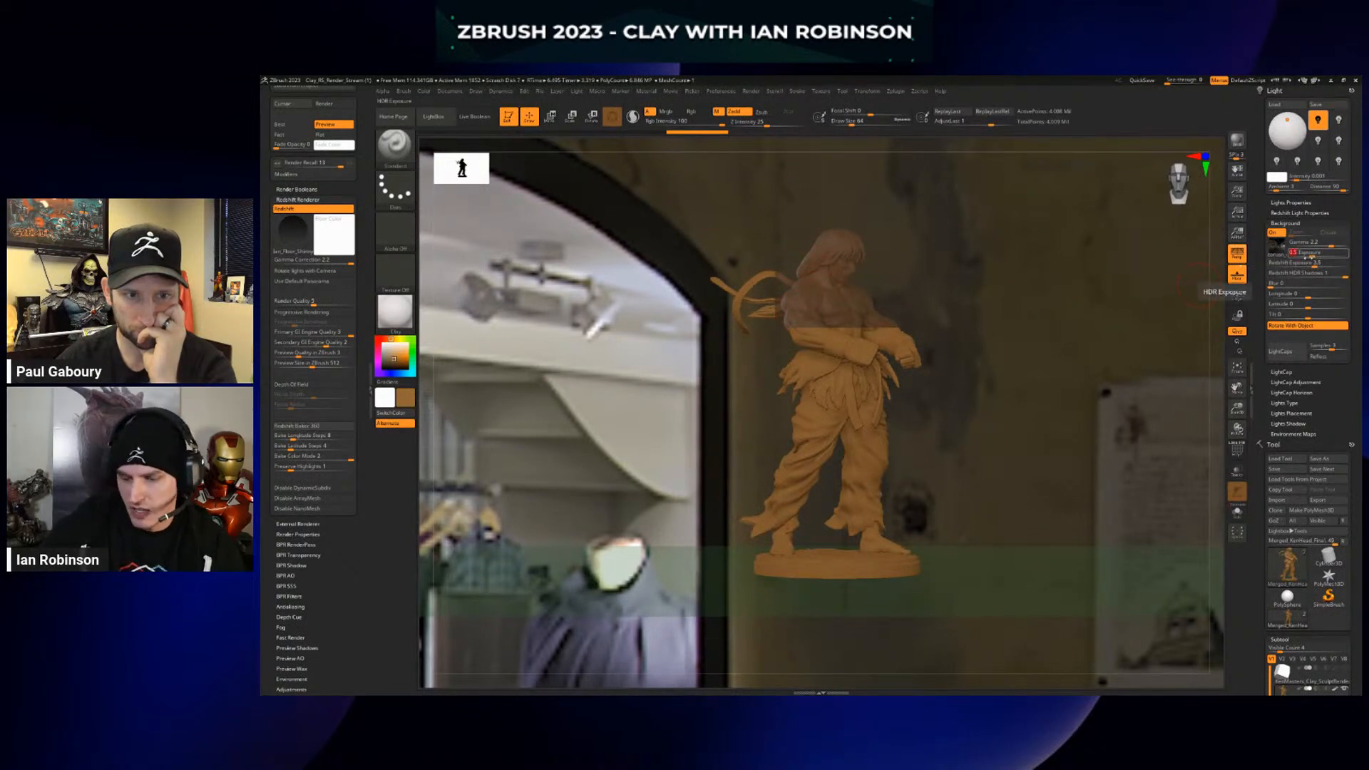
pyautogui.write('0.6')
pyautogui.press('Return')
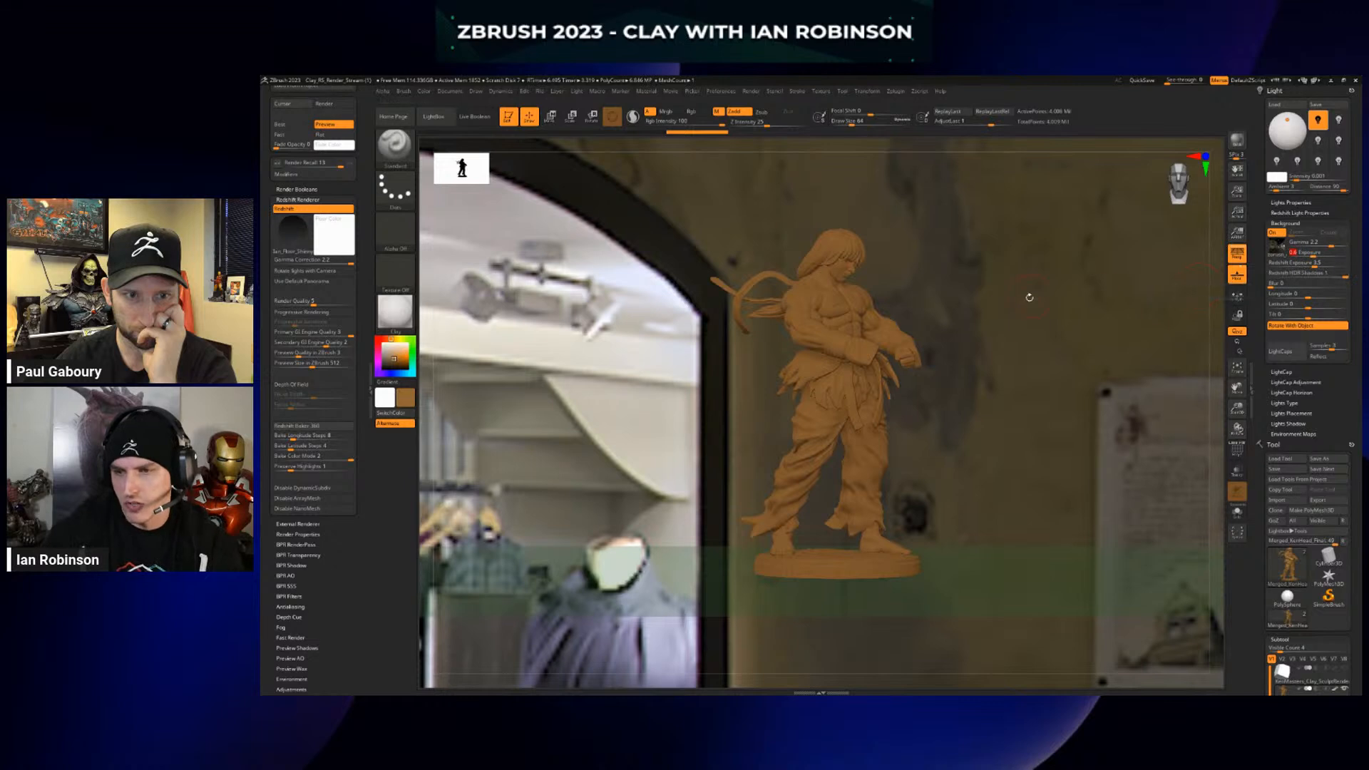
# Render a Redshift preview of the figure's upper body and toggle the background panorama off and back on to compare
pyautogui.press('ctrl')
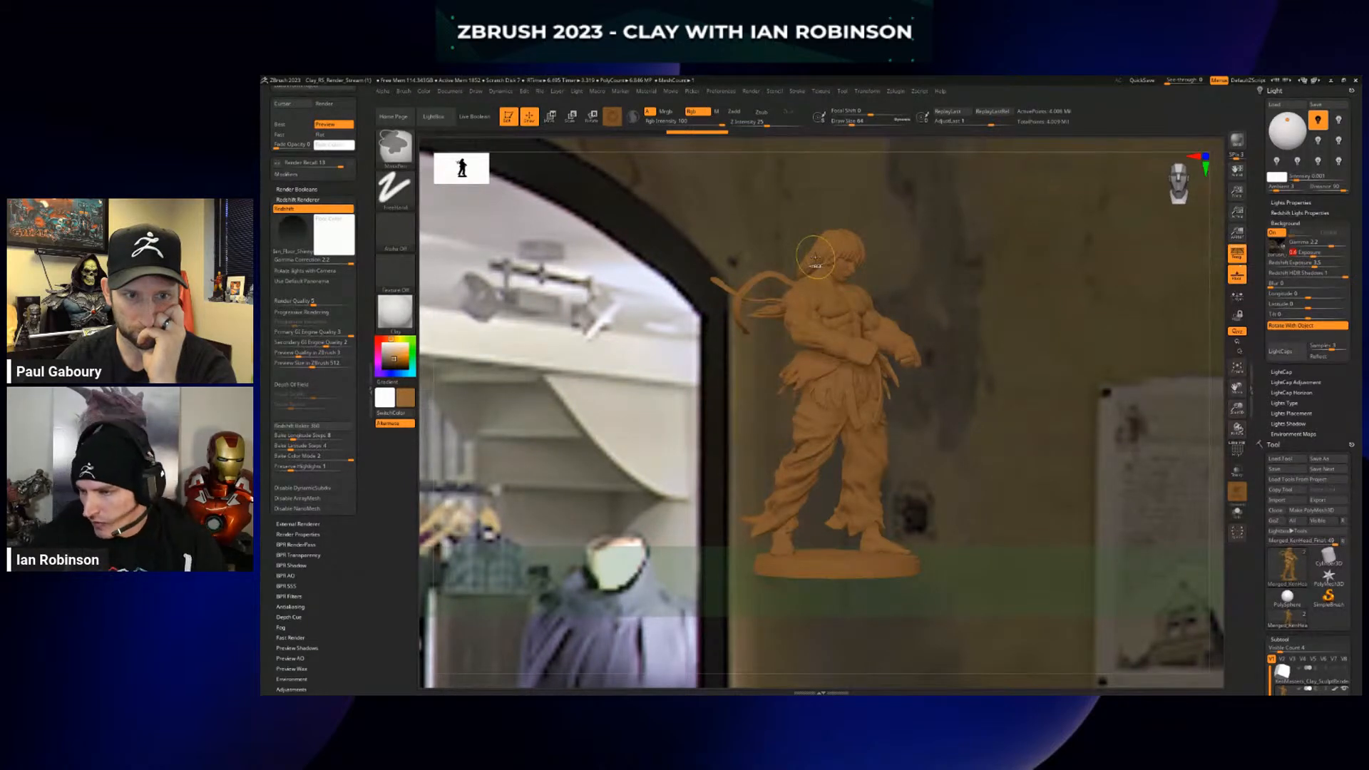
pyautogui.hotkey('ctrl', 'r')
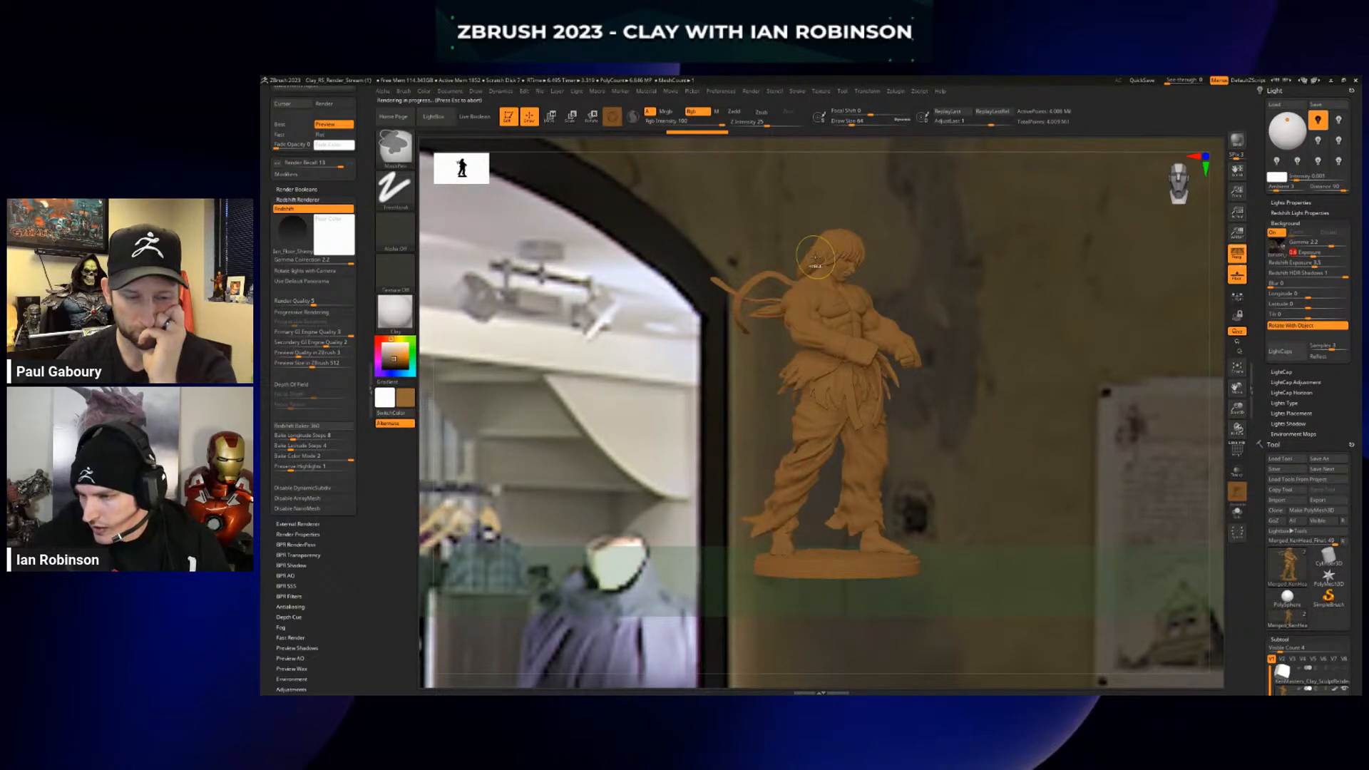
pyautogui.press('Escape')
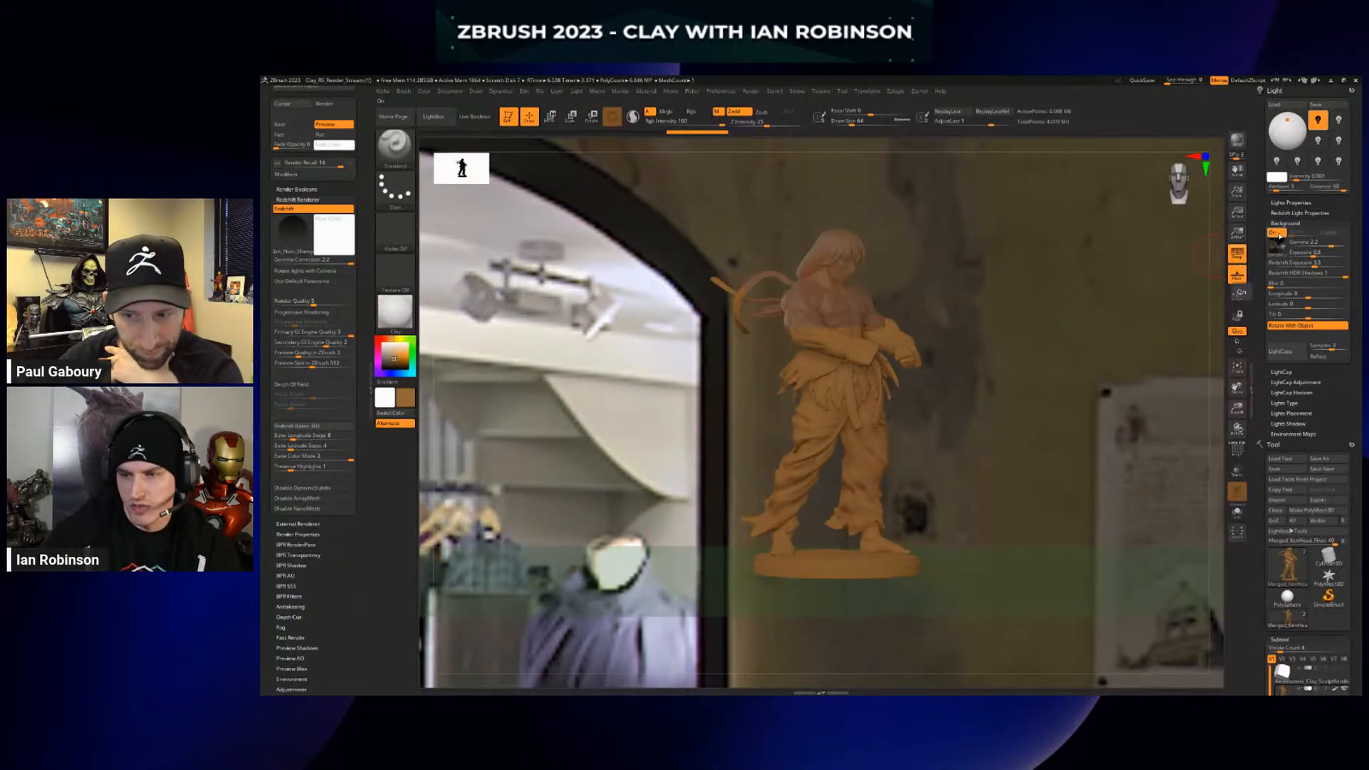
pyautogui.click(1275, 233)
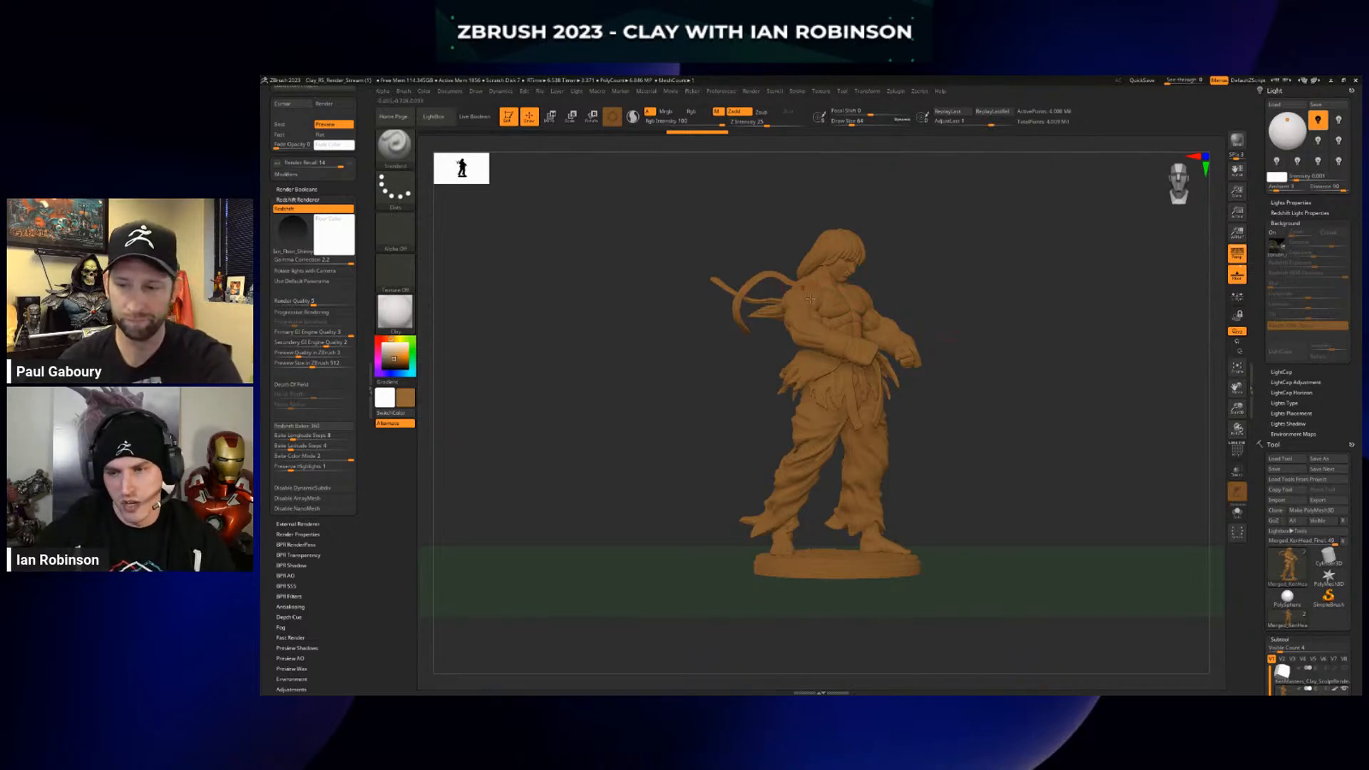
pyautogui.click(1276, 235)
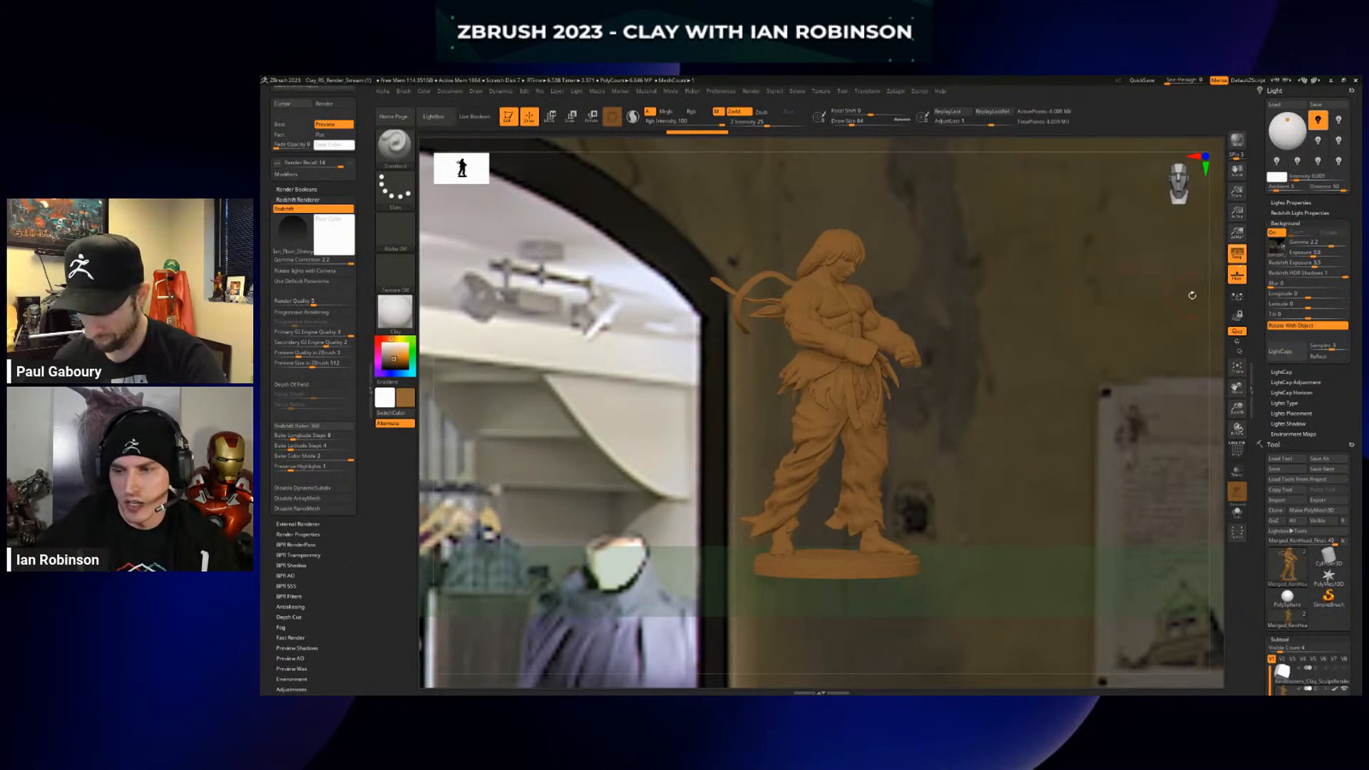
# Try rotating the background panorama with its longitude, latitude and tilt values, and render a Redshift preview of the upper body
pyautogui.moveTo(1307, 295); pyautogui.dragTo(1299, 316)
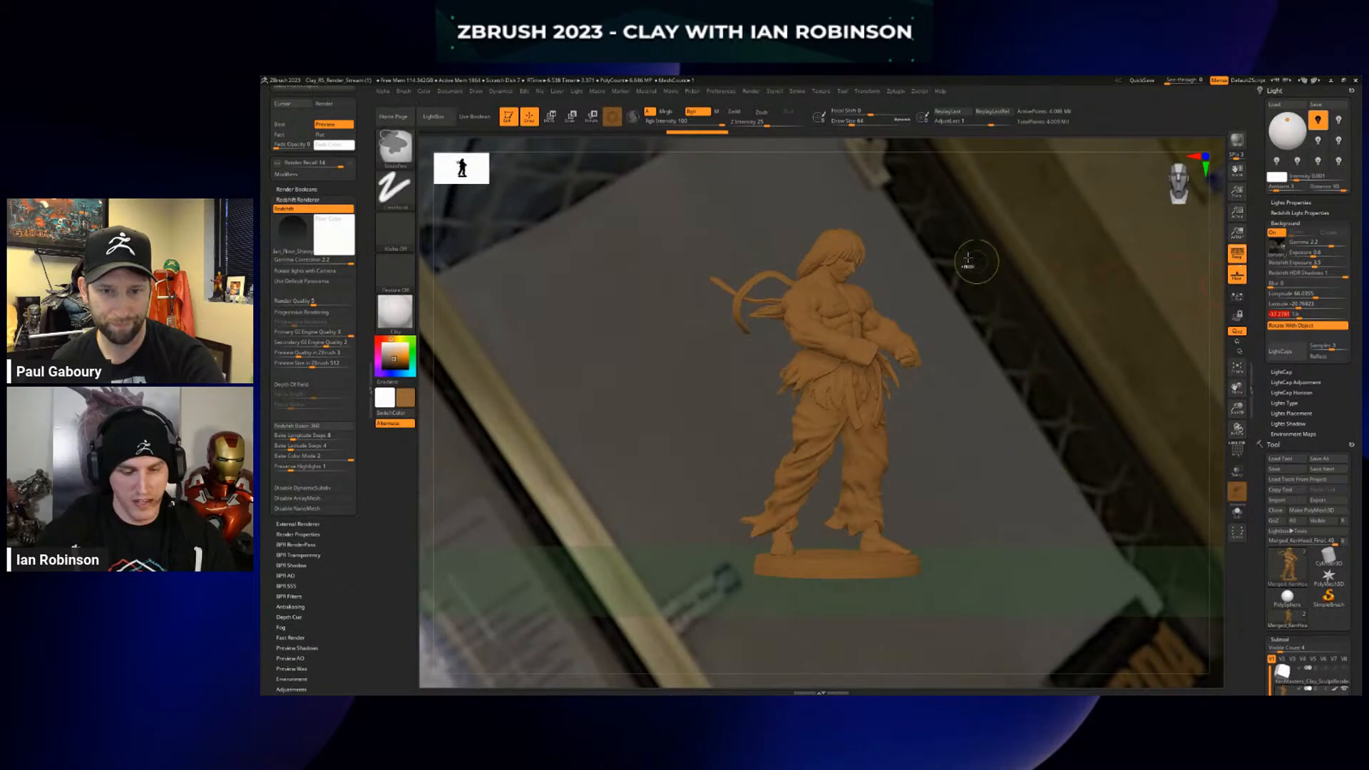
pyautogui.hotkey('ctrl', 'r')
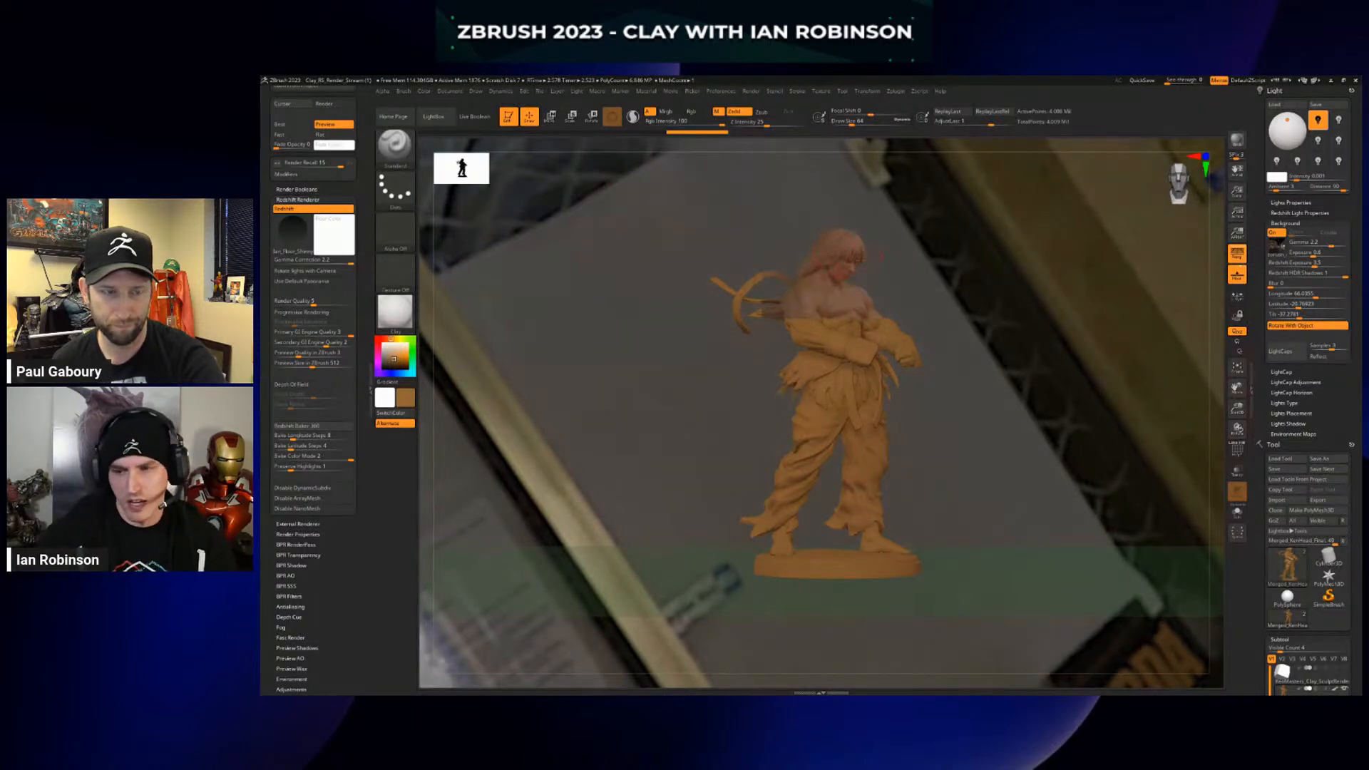
# Reset the background panorama's longitude, latitude and tilt to 0
pyautogui.click(1314, 296)
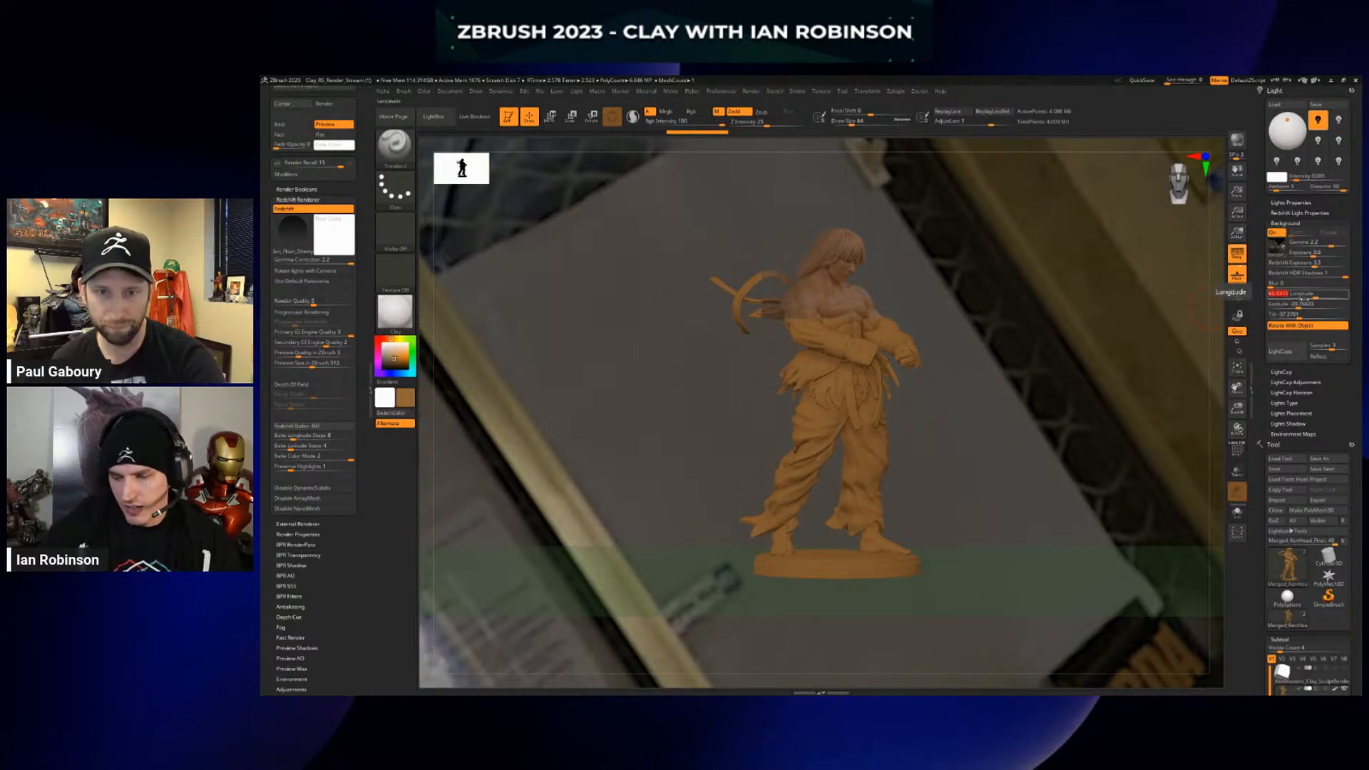
pyautogui.write('0')
pyautogui.press('Tab')
pyautogui.write('0')
pyautogui.press('Tab')
pyautogui.write('0')
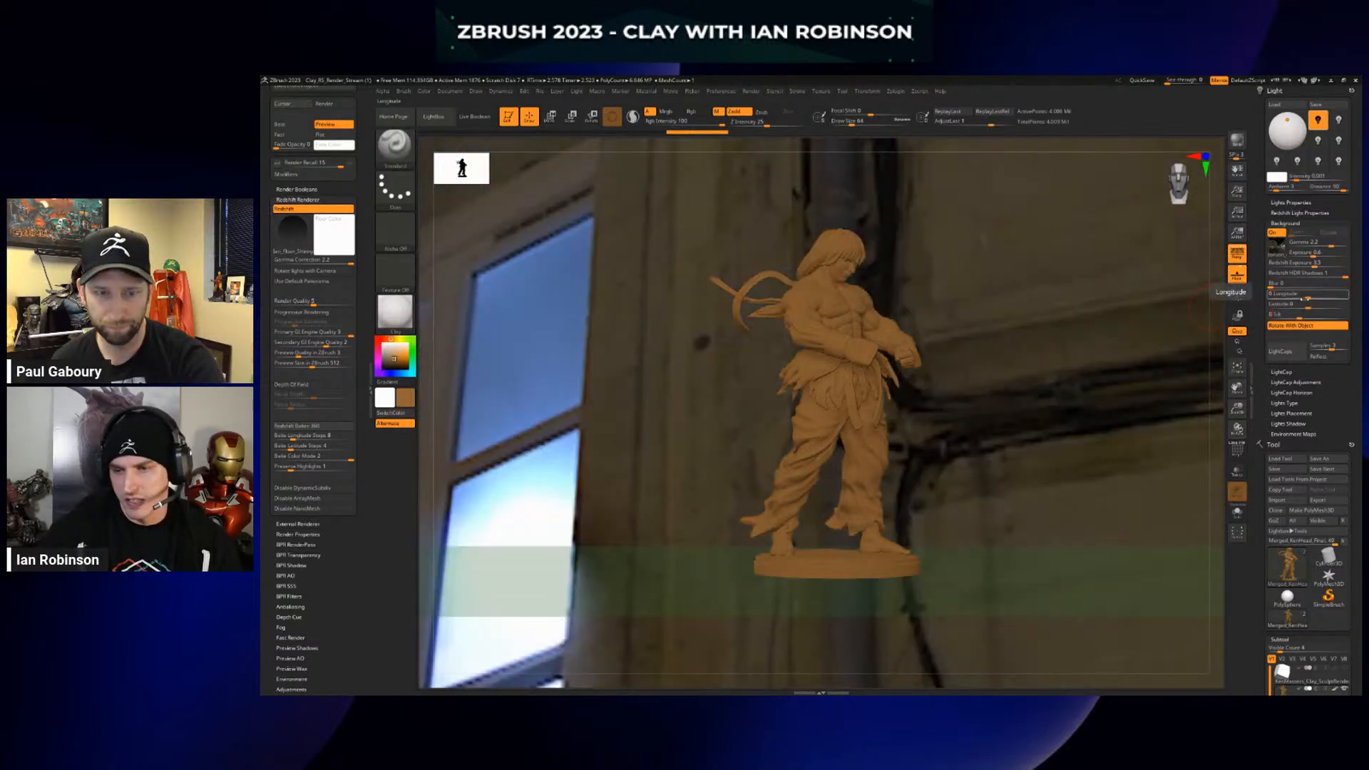
pyautogui.press('Return')
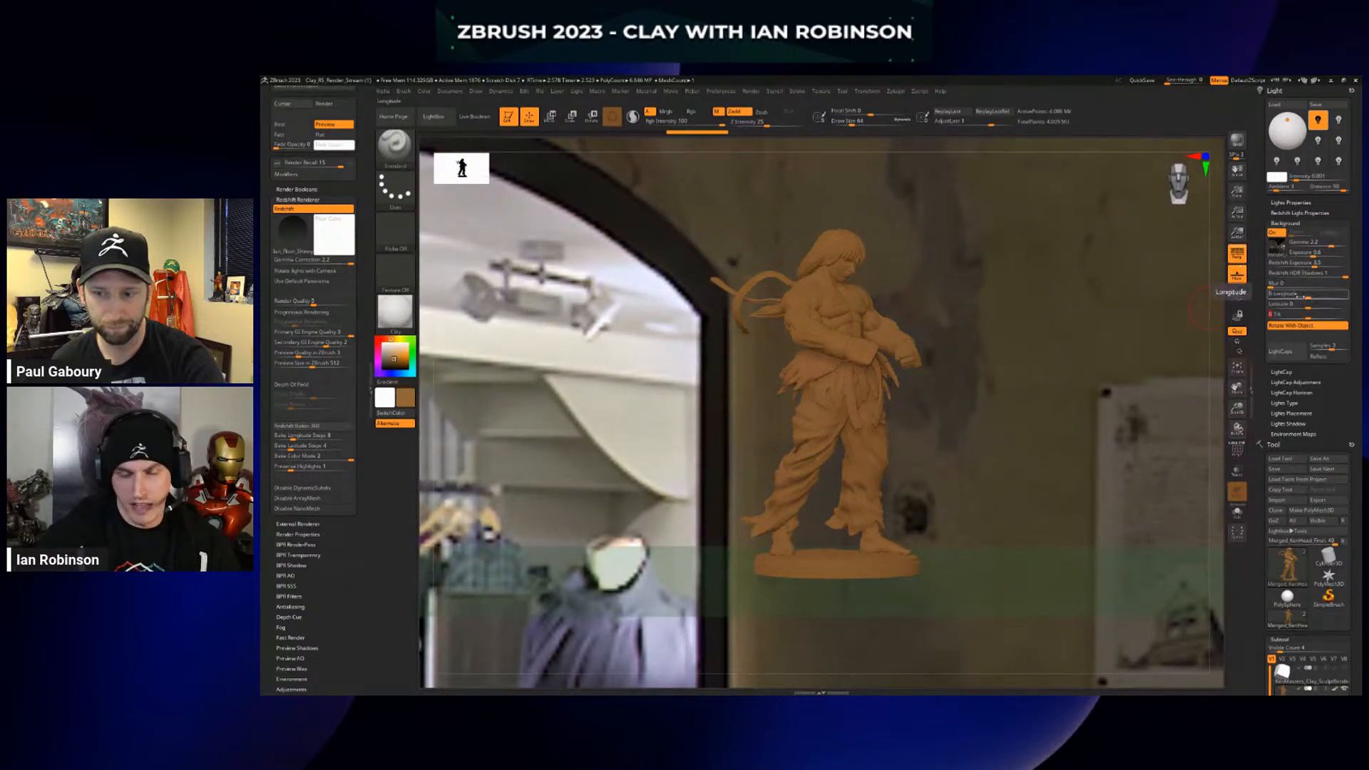
# Blur the background panorama to about 13.2 and render a Redshift preview of the figure's upper body
pyautogui.click(1283, 283)
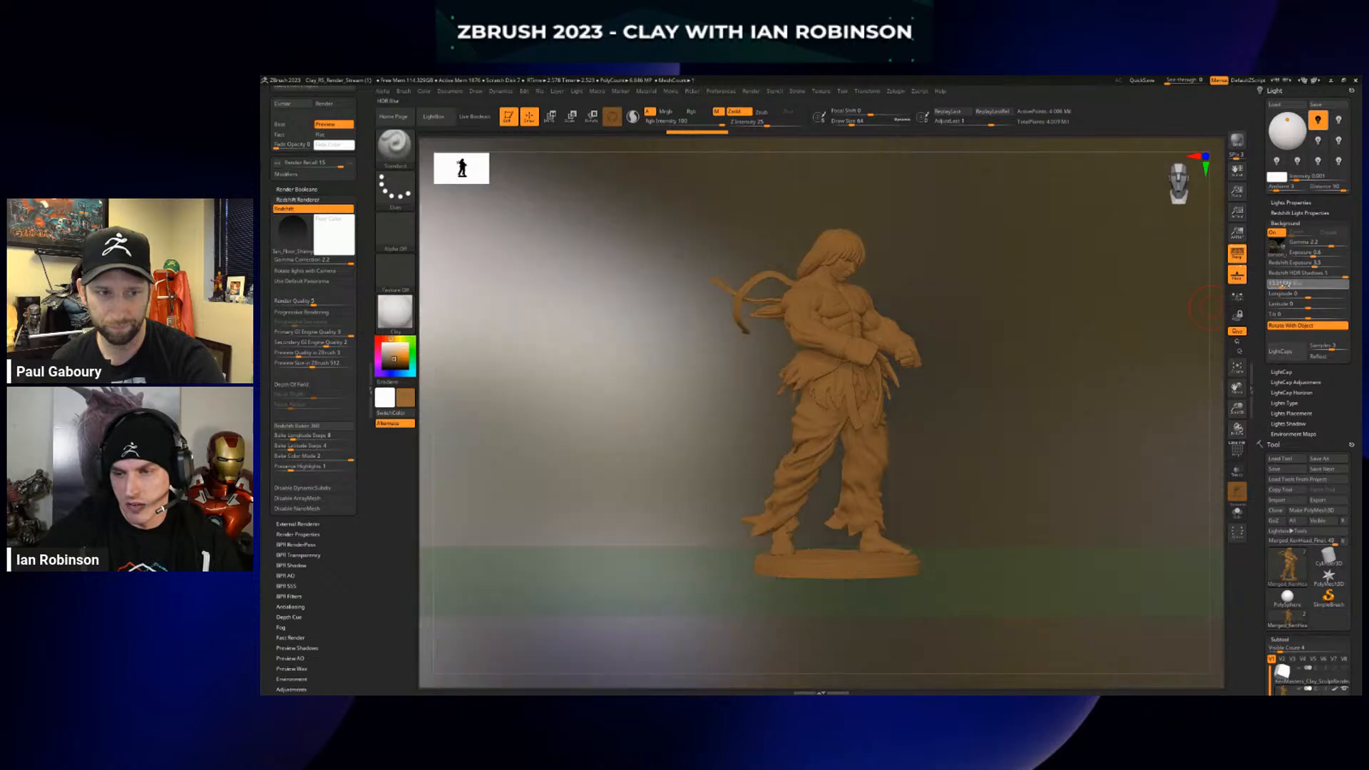
pyautogui.moveTo(1285, 284); pyautogui.dragTo(1281, 284)
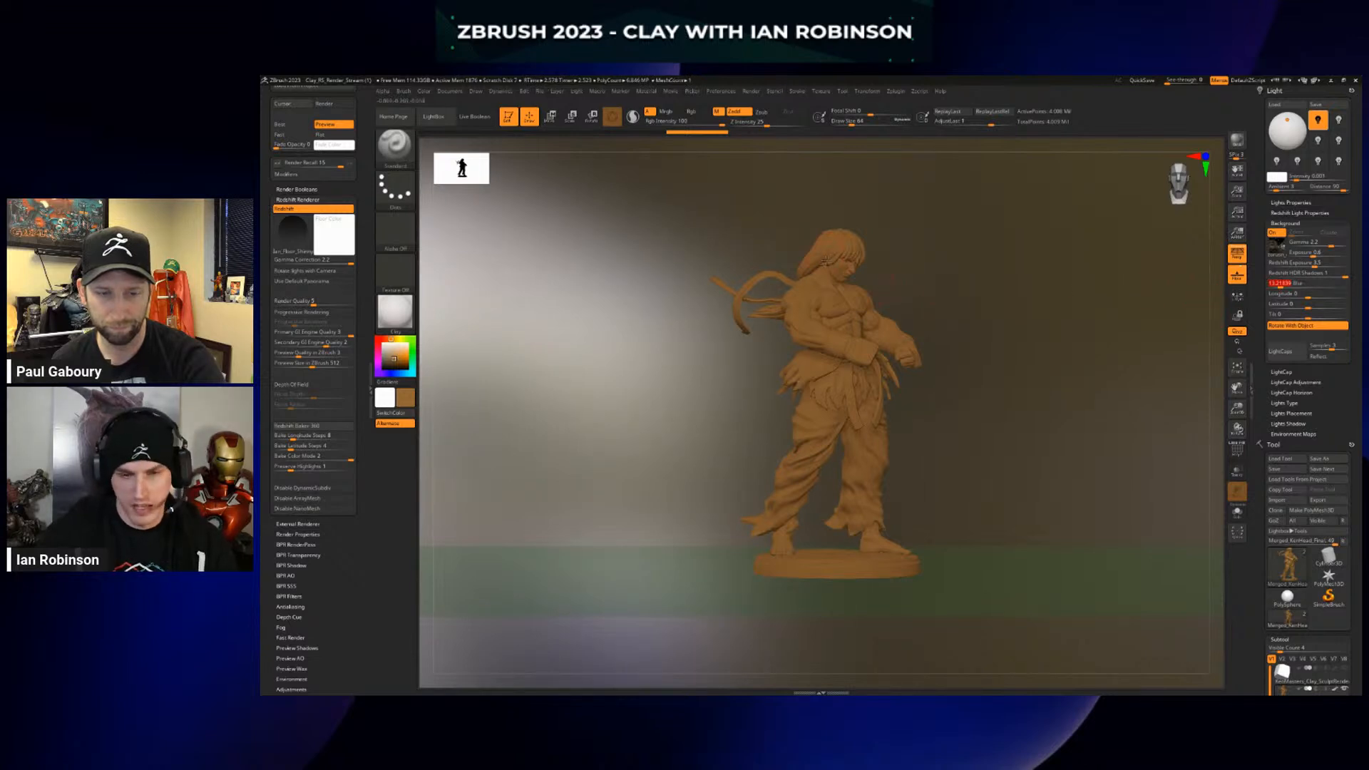
pyautogui.press('ctrl')
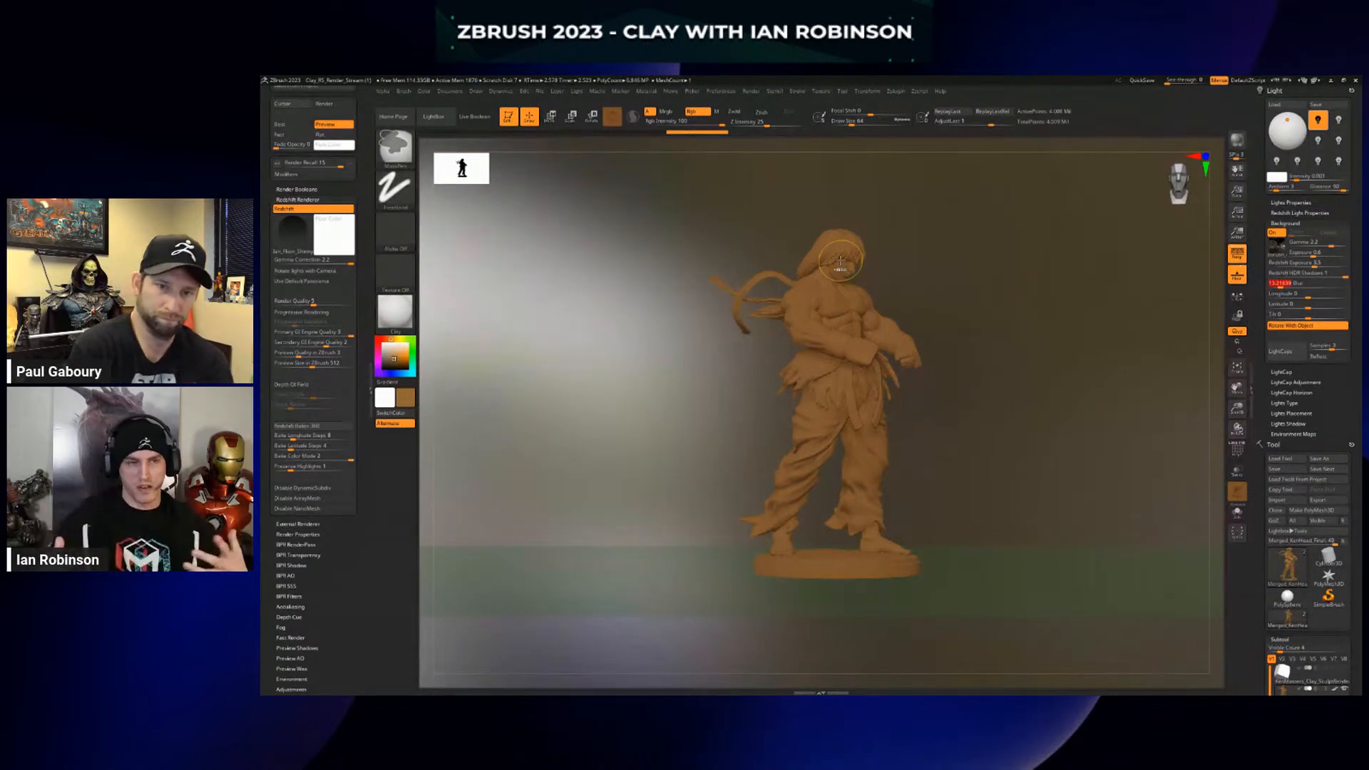
pyautogui.hotkey('shift', 'r')
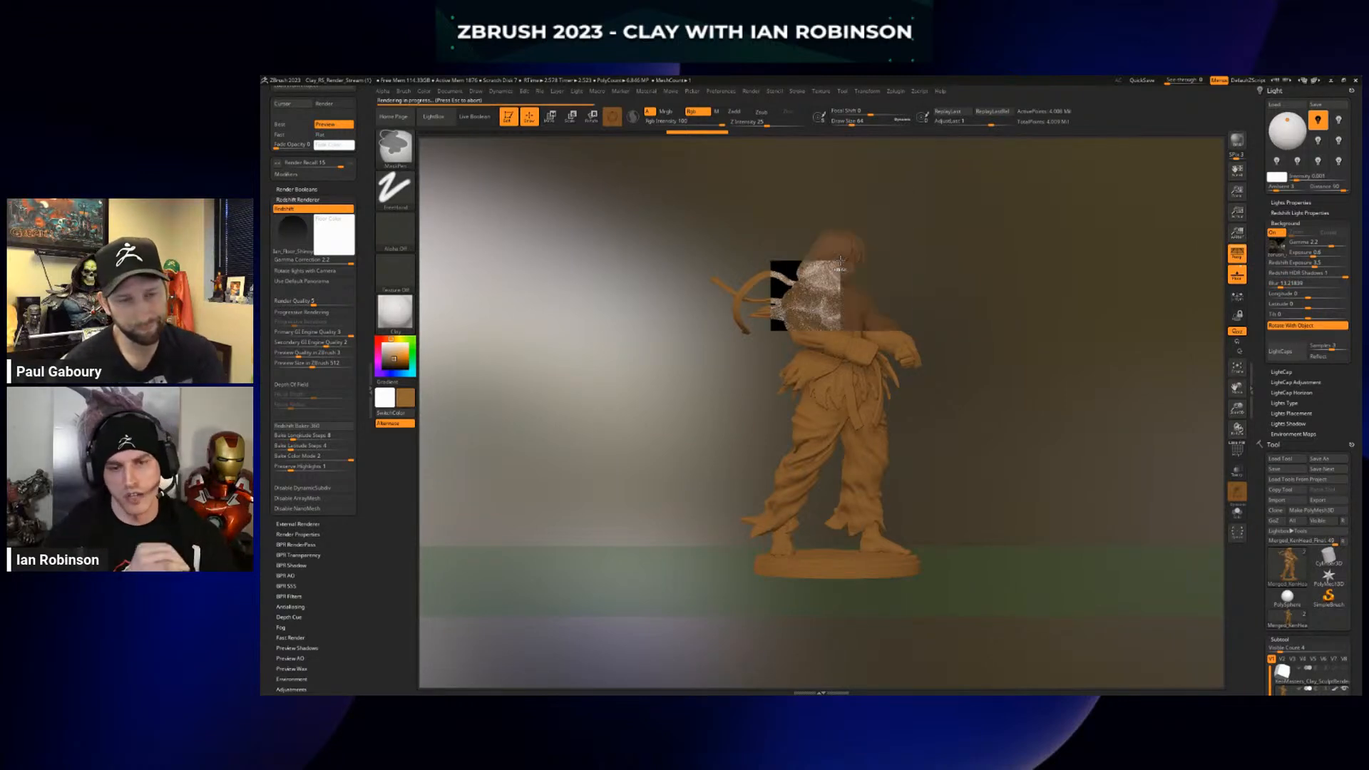
pyautogui.press('Escape')
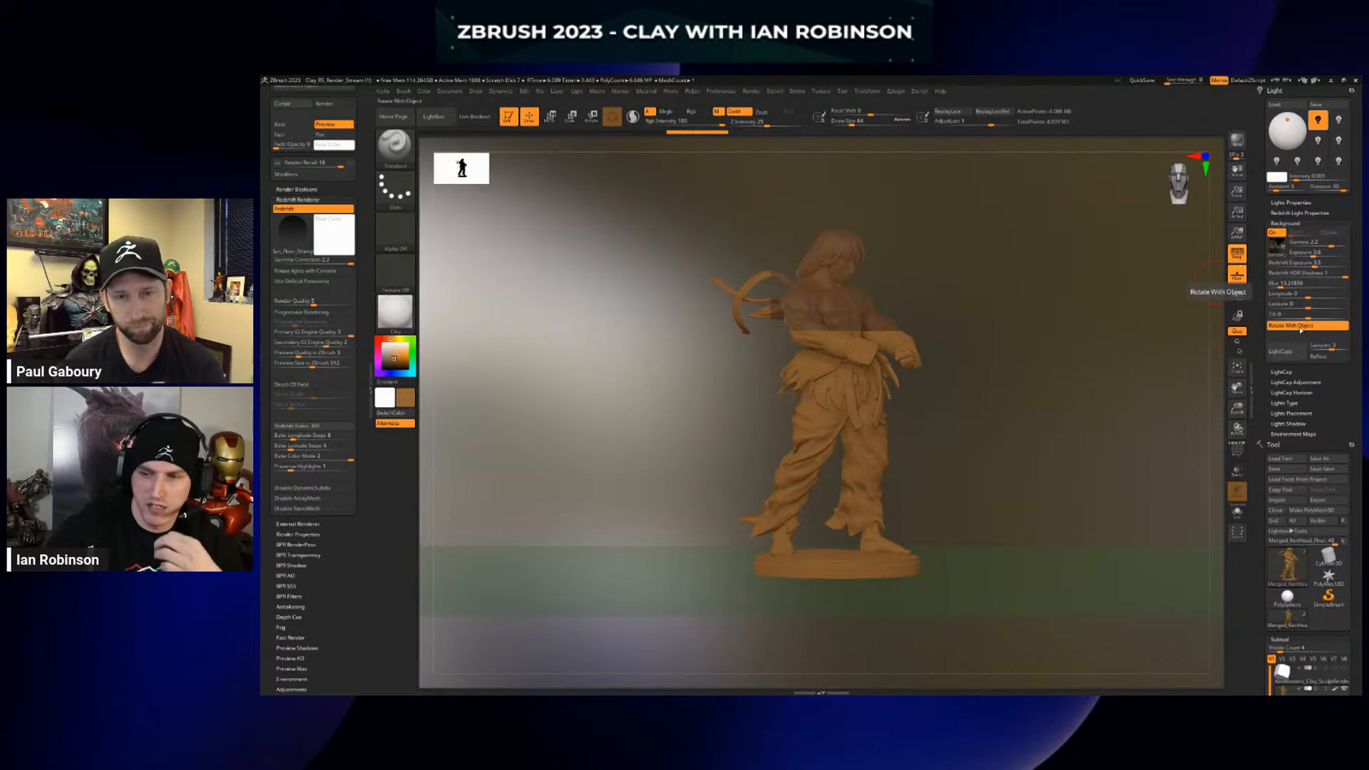
# Rotate the figure together with the panorama, switch off Rotate With Object, return to the front view and render an upper-body preview
pyautogui.moveTo(1027, 350)
pyautogui.mouseDown()
pyautogui.moveTo(870, 355)
pyautogui.moveTo(1092, 355)
pyautogui.moveTo(1045, 363)
pyautogui.mouseUp()
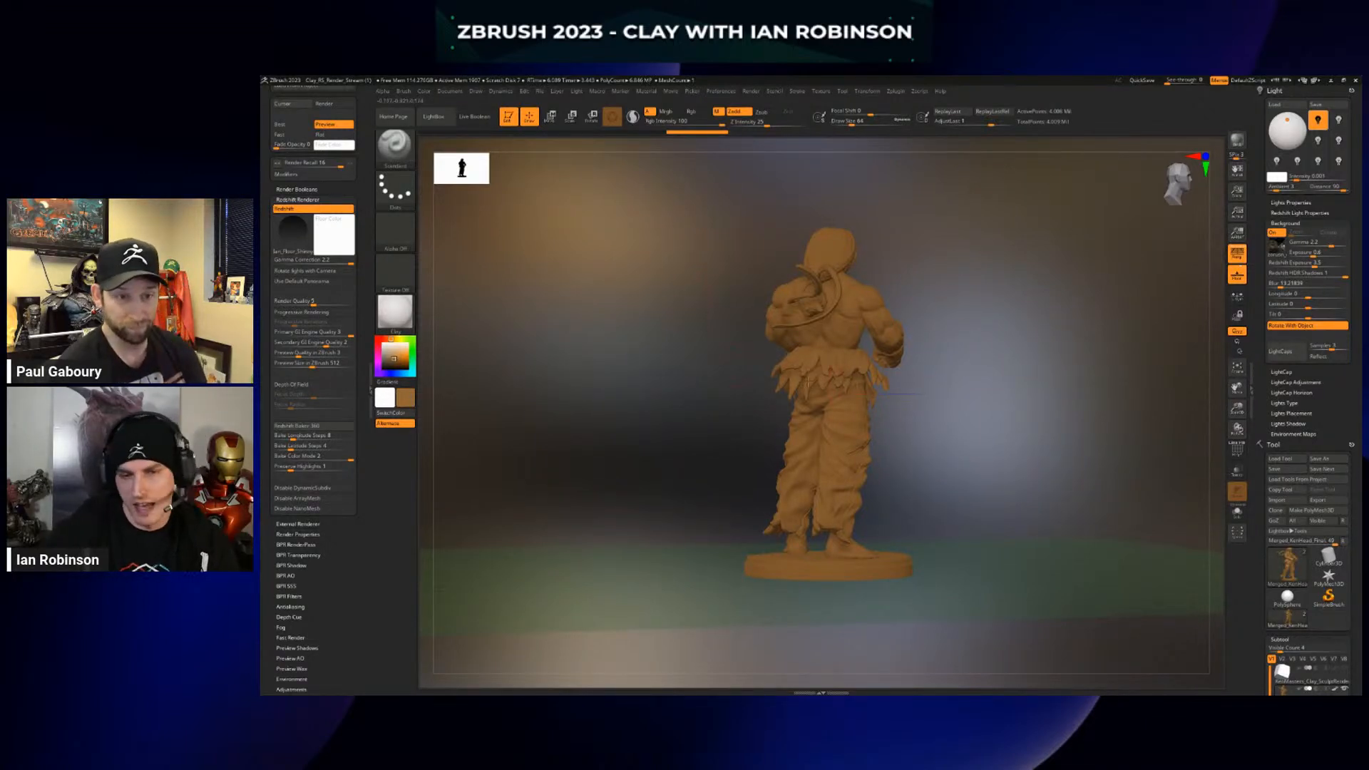
pyautogui.click(1296, 326)
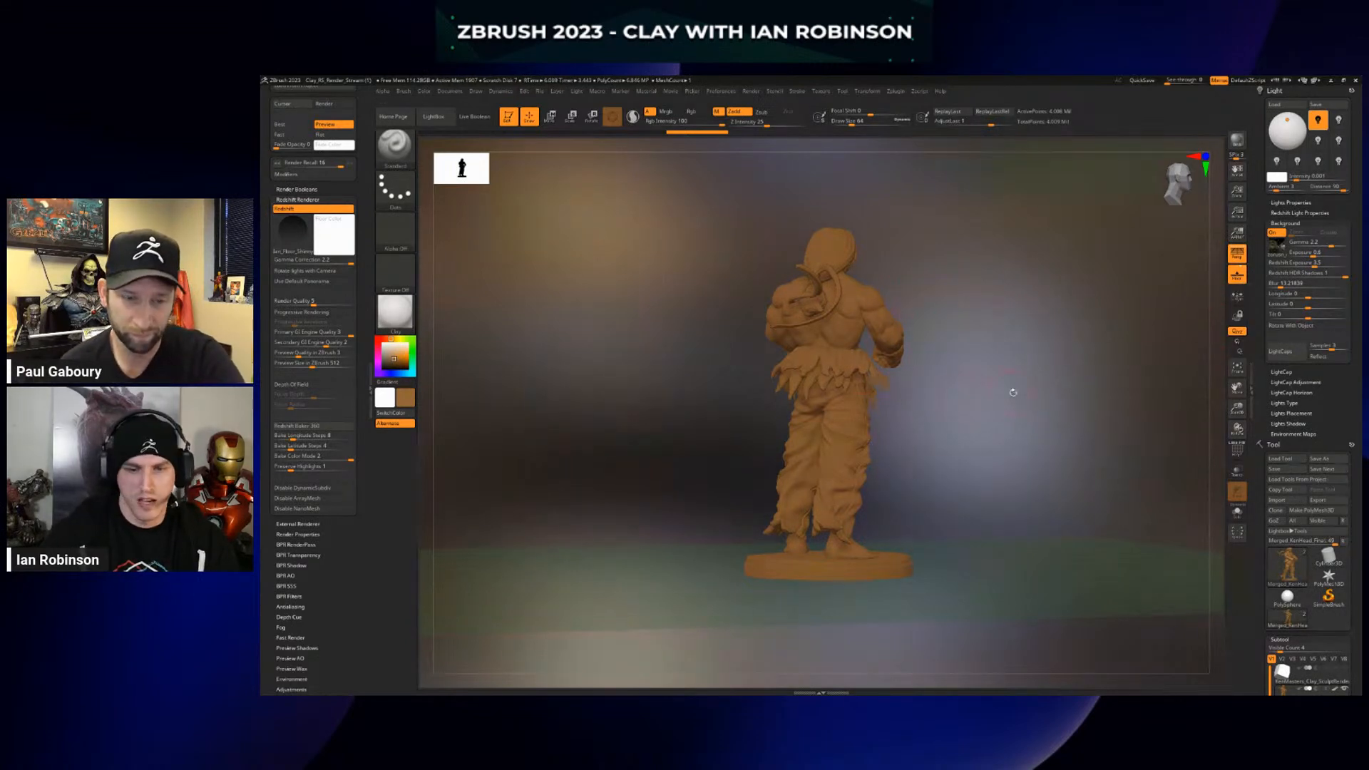
pyautogui.moveTo(1014, 392); pyautogui.dragTo(972, 397)
pyautogui.press('ctrl')
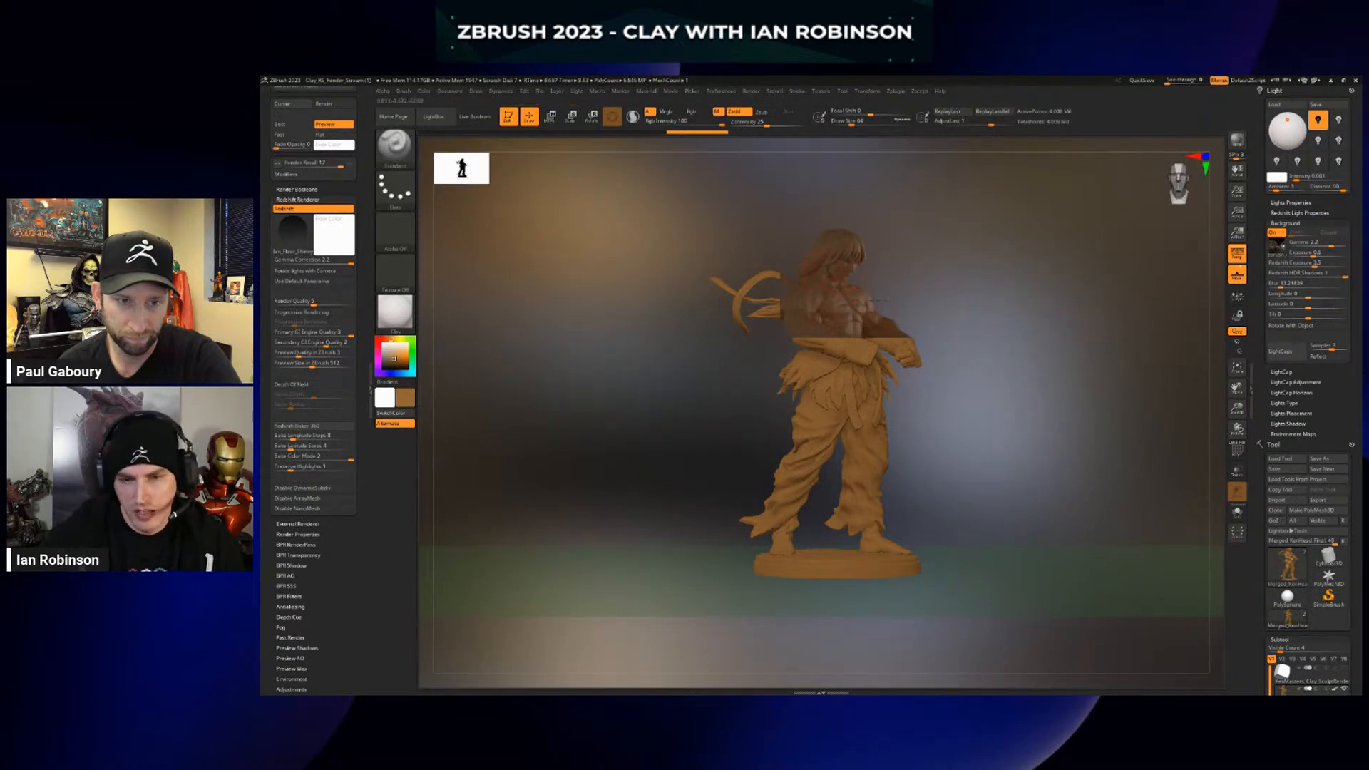
# Turn Rotate With Object on, rotate the view to reposition the panorama's bright area behind the figure, and switch the option off again
pyautogui.click(1290, 325)
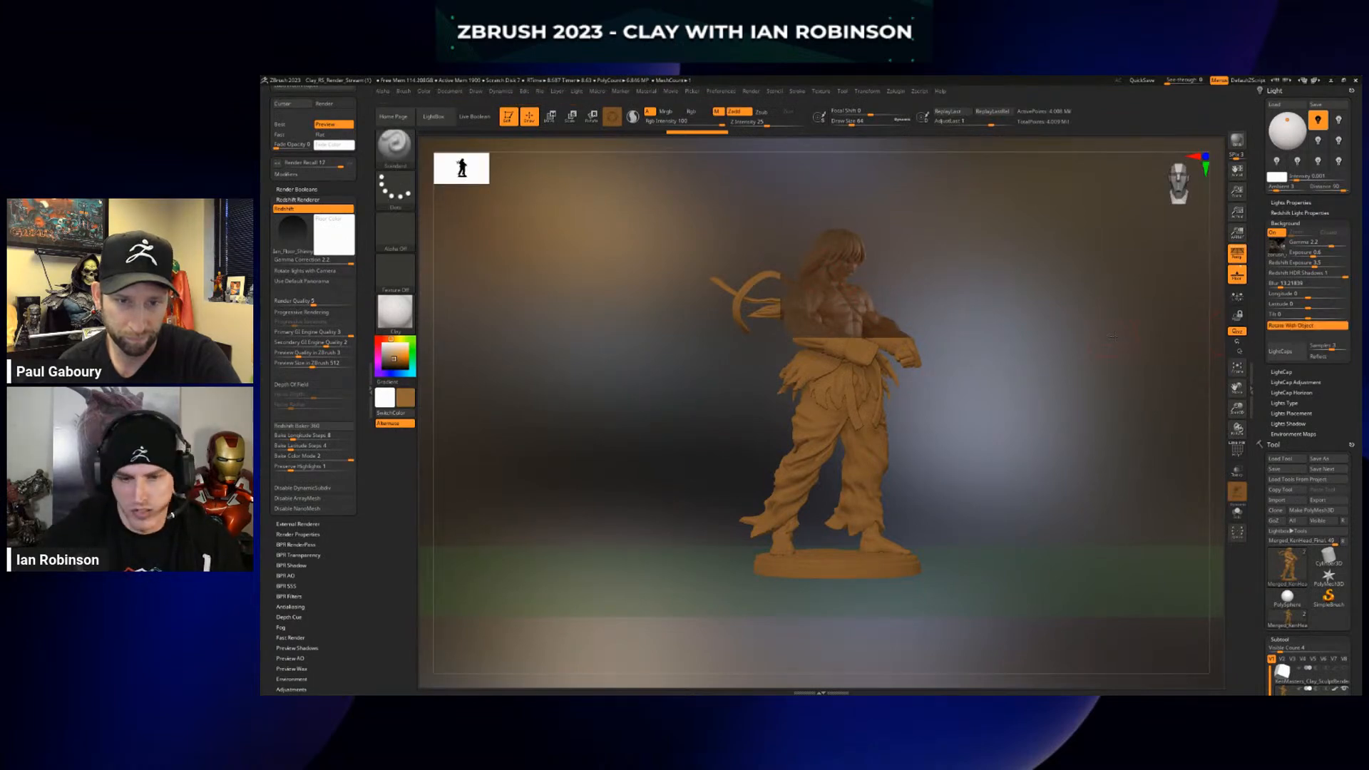
pyautogui.moveTo(1112, 347)
pyautogui.mouseDown()
pyautogui.moveTo(1084, 337)
pyautogui.moveTo(1110, 348)
pyautogui.mouseUp()
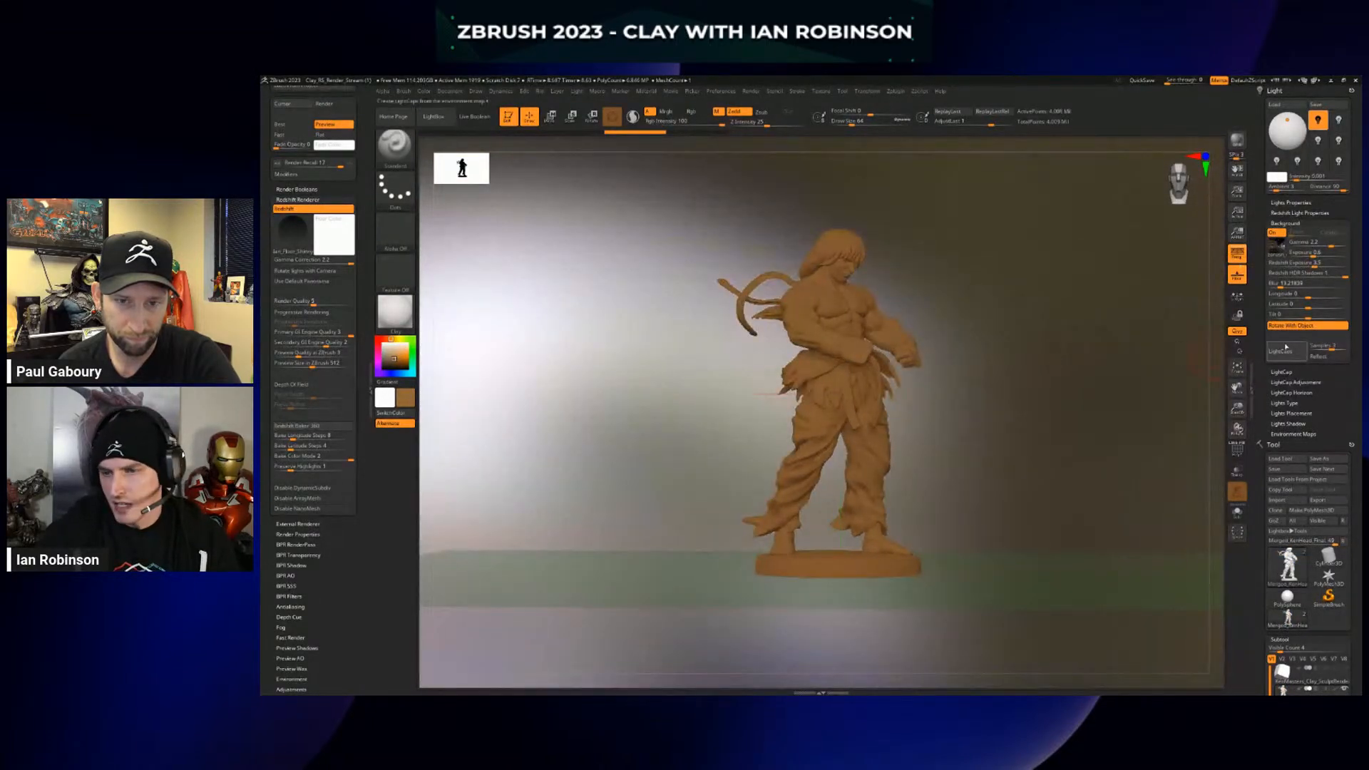
pyautogui.click(1289, 326)
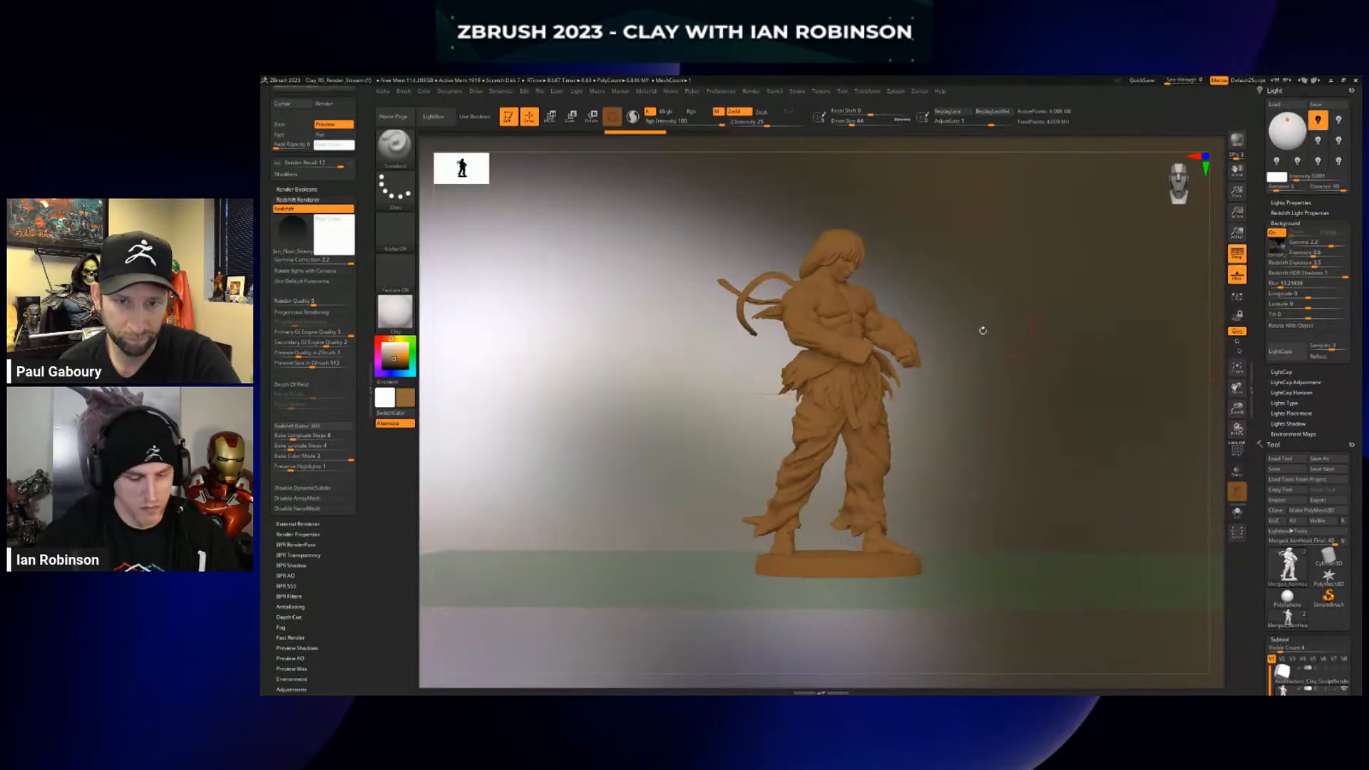
# Render another Redshift preview of the upper body and reduce the background panorama's blur to about 10
pyautogui.press('ctrl')
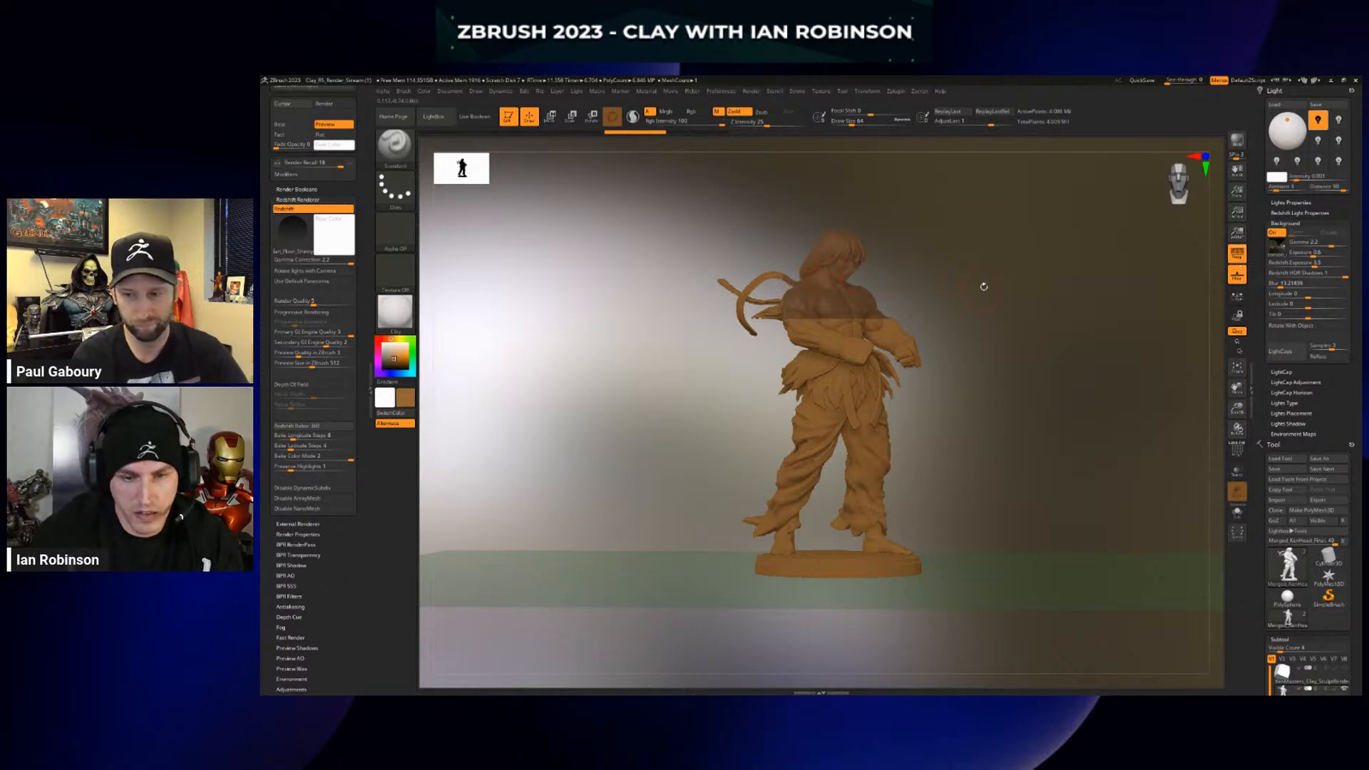
pyautogui.moveTo(1281, 285); pyautogui.dragTo(1278, 287)
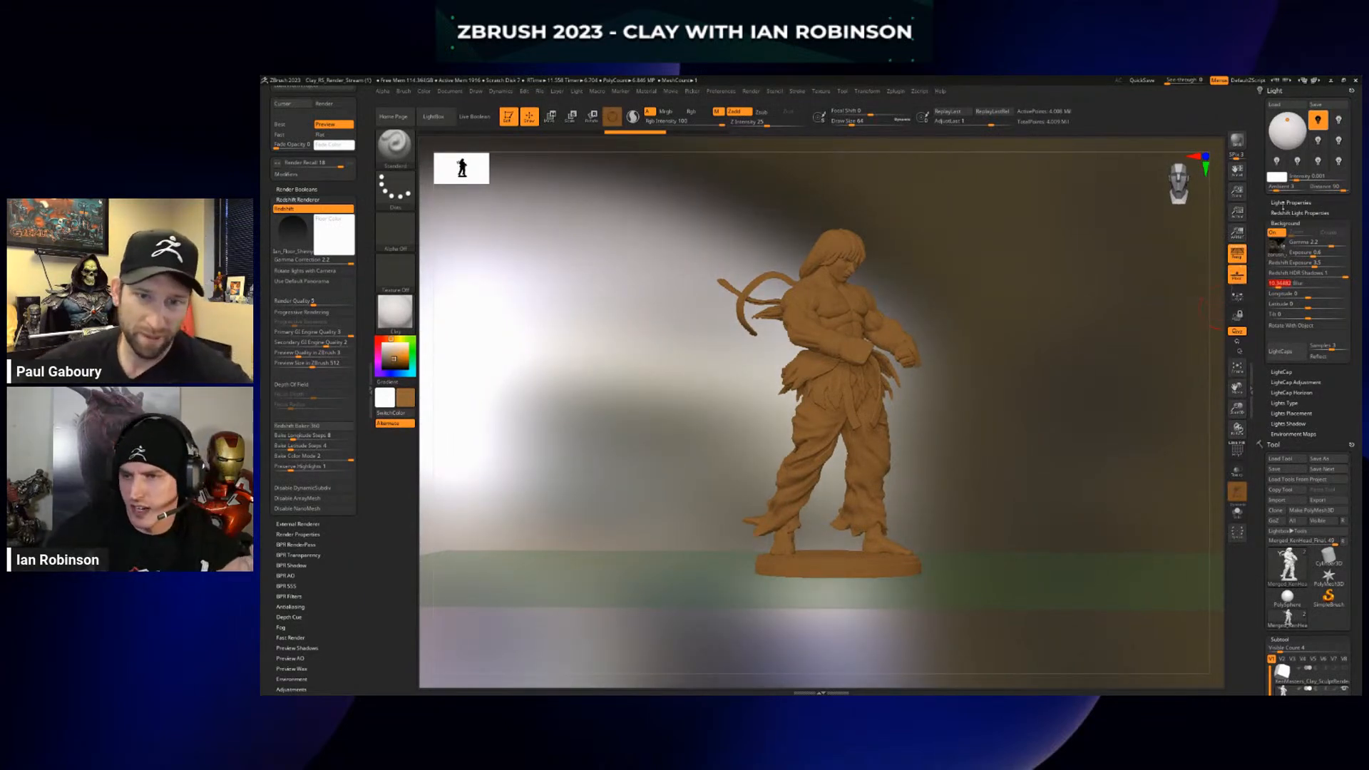
# Make the PolySphere the active tool and turn off the background panorama
pyautogui.scroll(-5, 1309, 392)
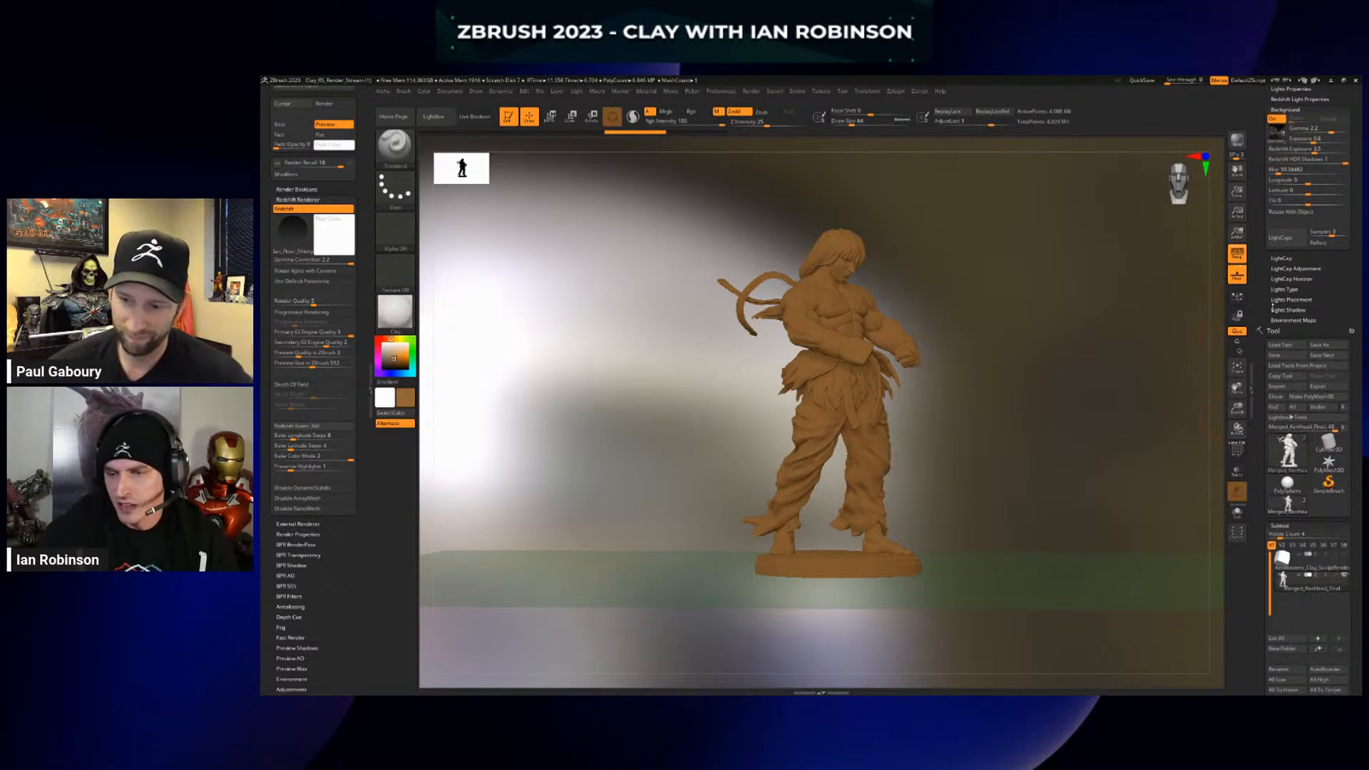
pyautogui.scroll(-10, 1308, 392)
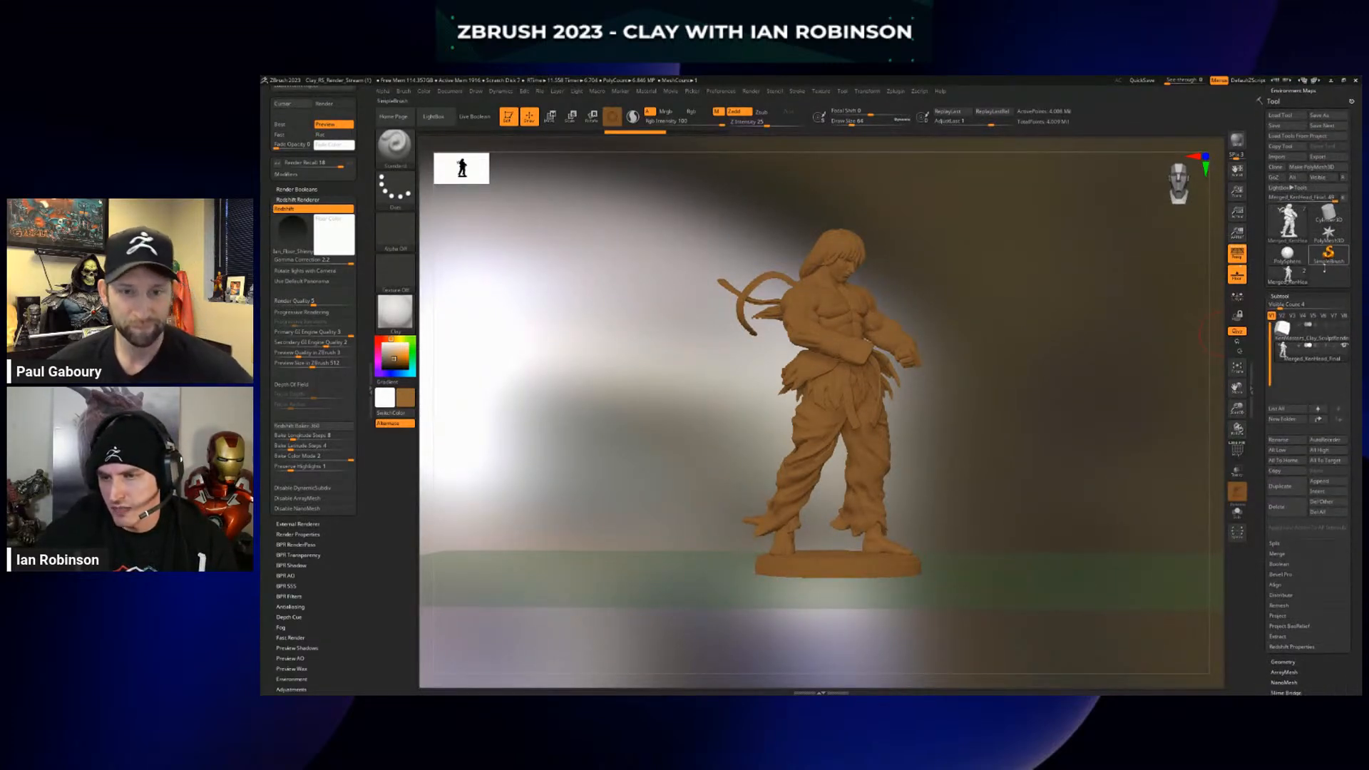
pyautogui.click(1287, 255)
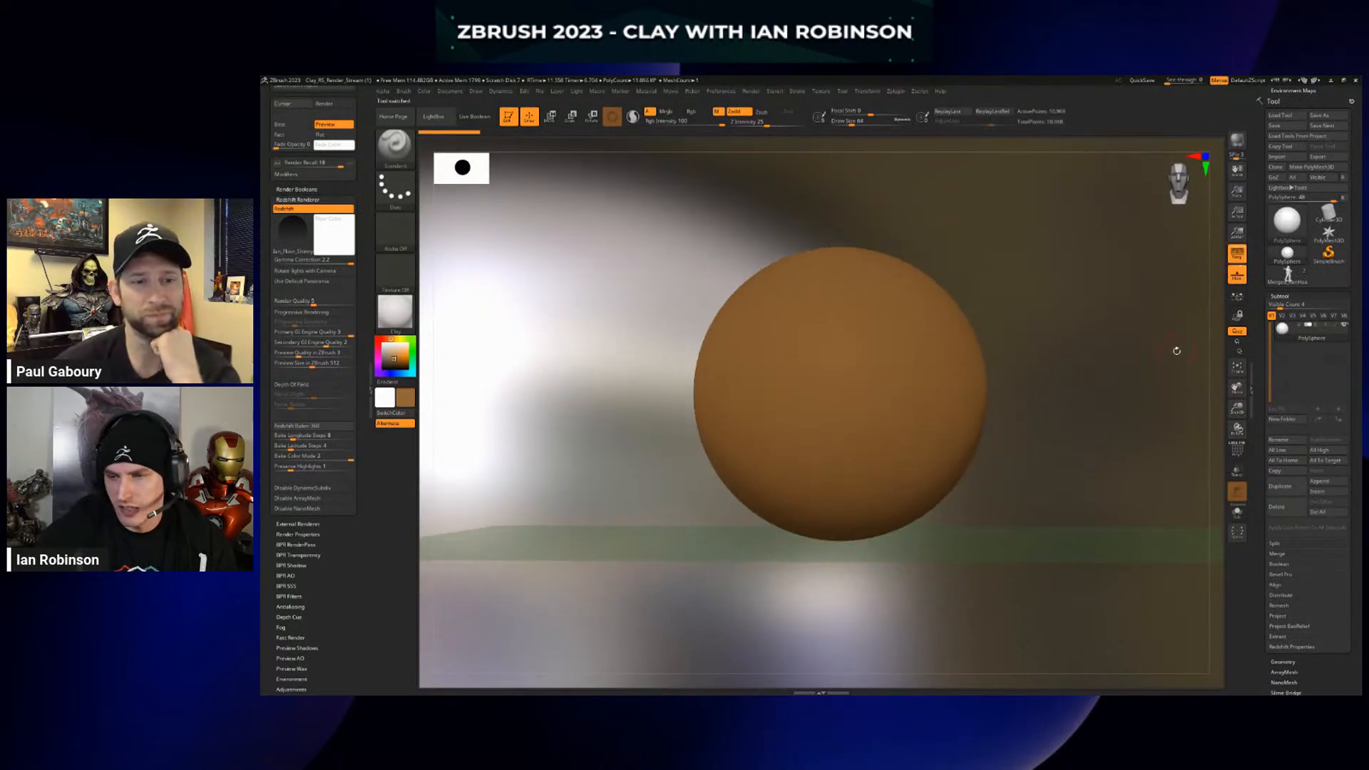
pyautogui.keyDown('alt'); pyautogui.moveTo(1126, 401); pyautogui.dragTo(1077, 400); pyautogui.keyUp('alt')
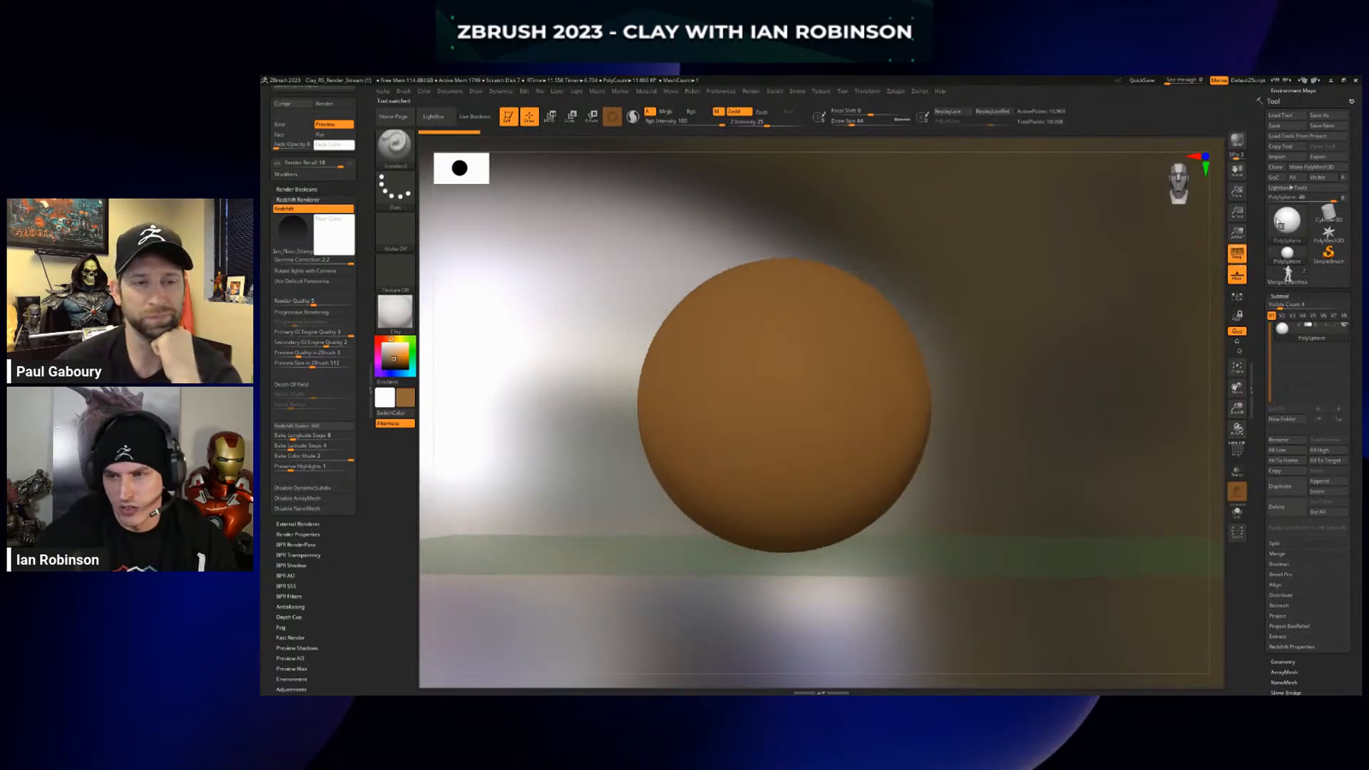
pyautogui.scroll(10, 1278, 223)
pyautogui.click(1273, 168)
pyautogui.keyDown('alt'); pyautogui.moveTo(1059, 338); pyautogui.dragTo(1048, 311); pyautogui.keyUp('alt')
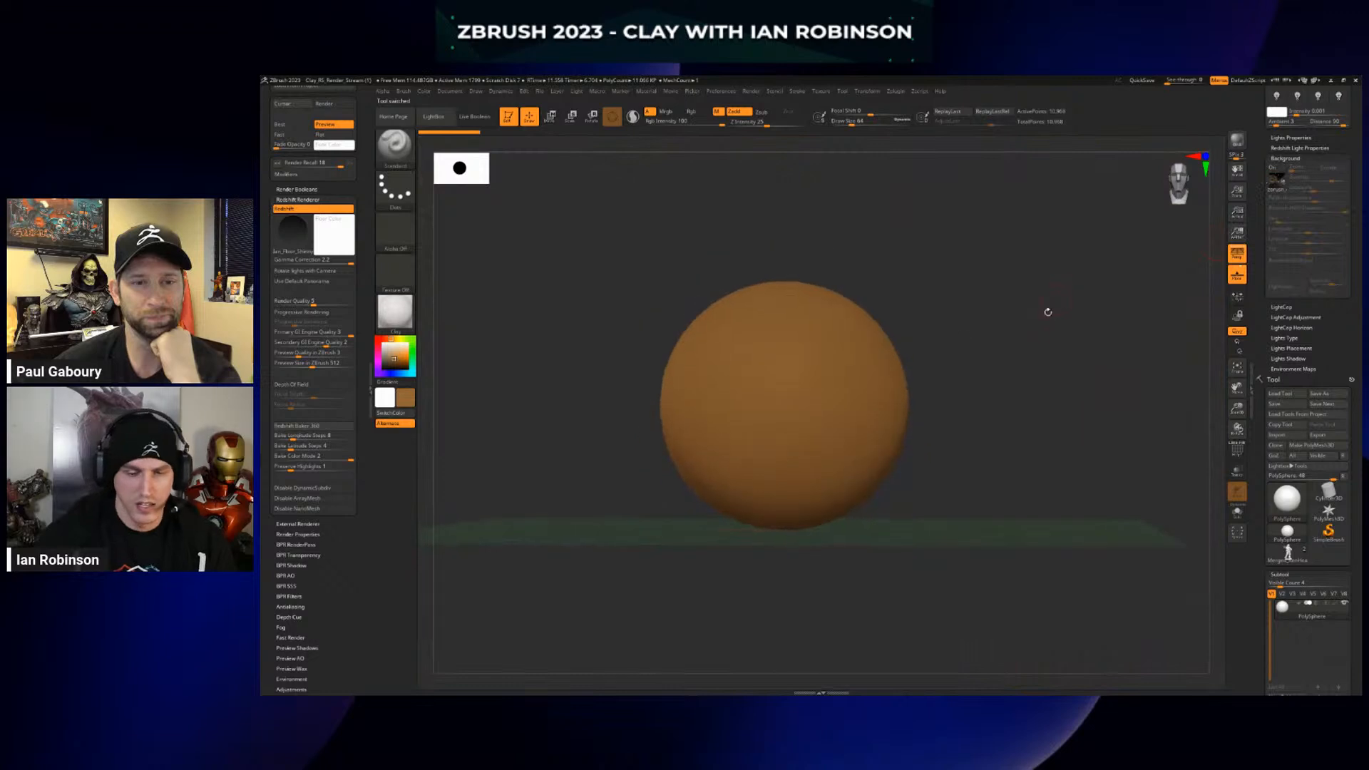
# Switch the sphere to a basic material and raise the light intensity so that its shading is lit
pyautogui.click(411, 330)
pyautogui.click(506, 435)
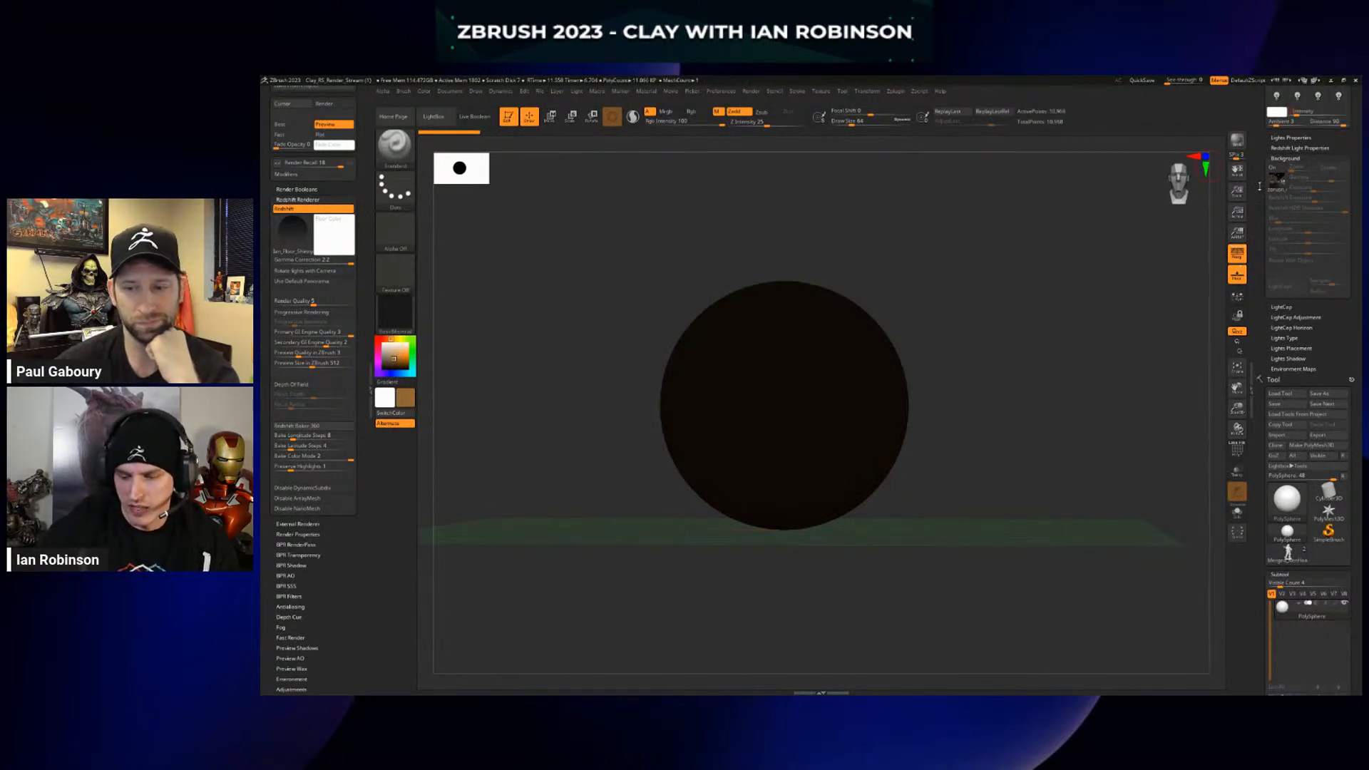
pyautogui.press('Return')
# Turn off perspective and place a duplicate of the sphere to the upper right of the original with the Move gizmo
pyautogui.moveTo(967, 301); pyautogui.dragTo(982, 292)
pyautogui.click(1237, 253)
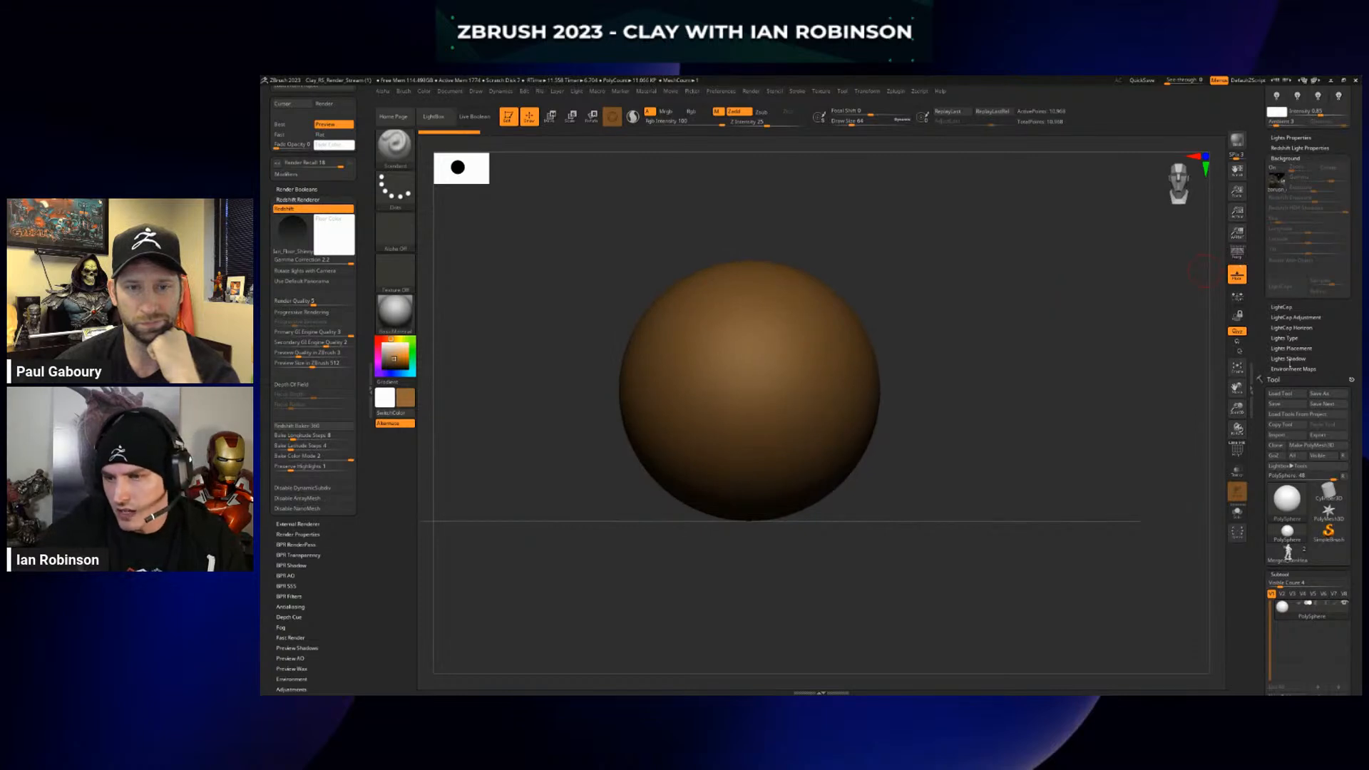
pyautogui.scroll(-5, 1340, 359)
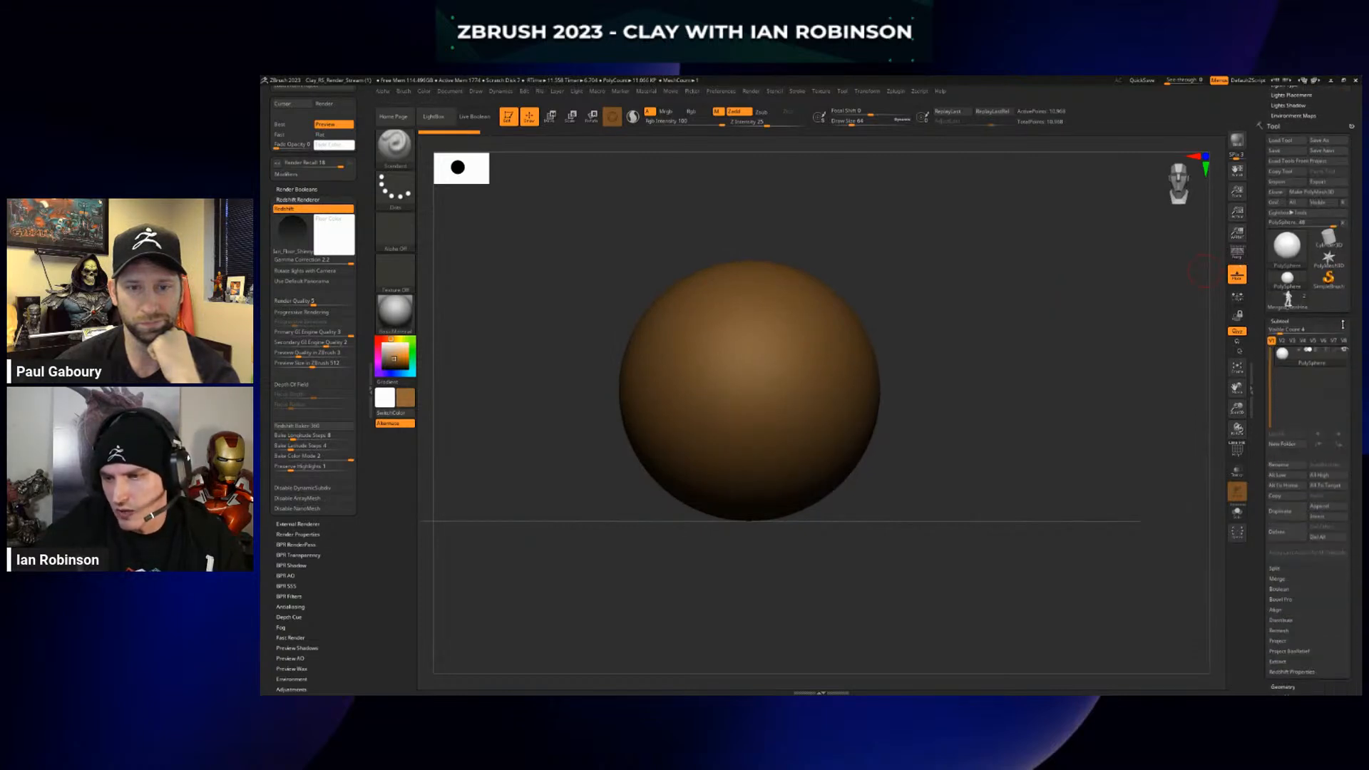
pyautogui.moveTo(1343, 351)
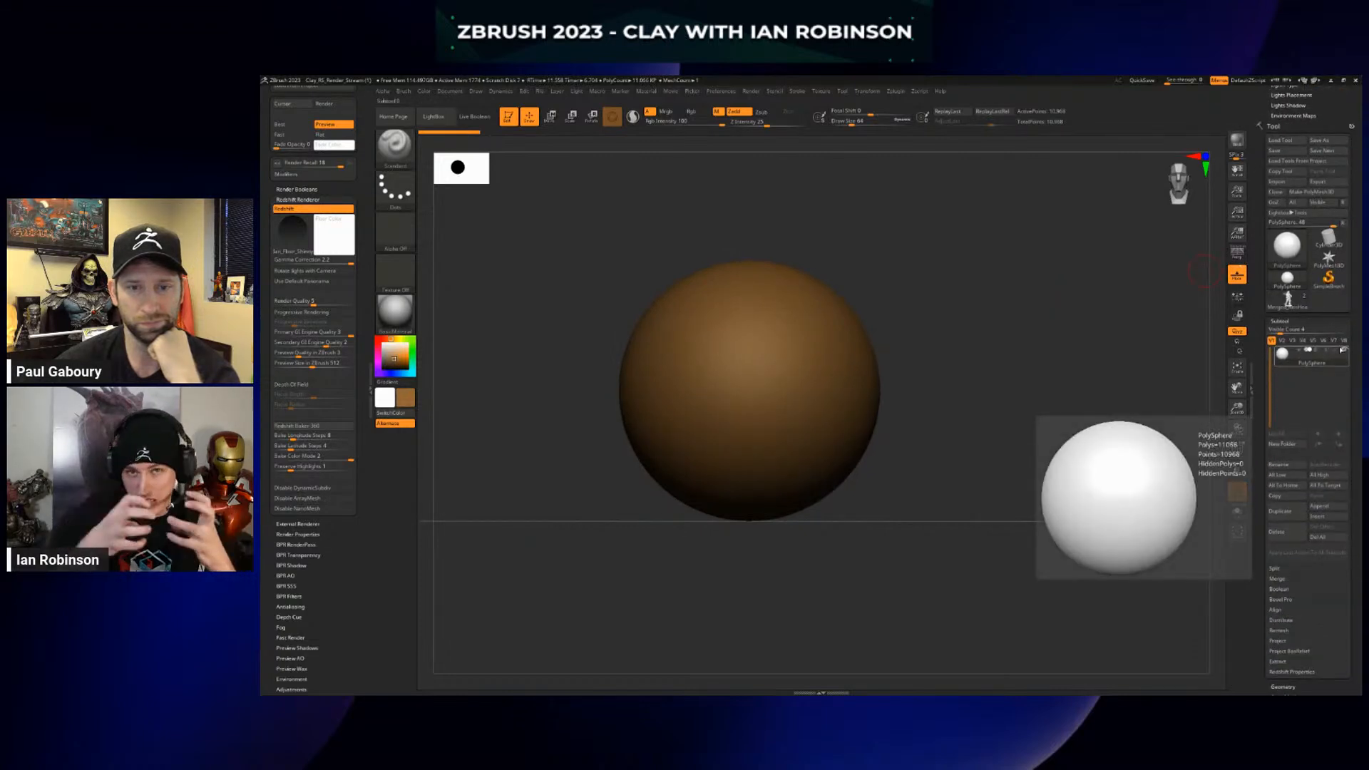
pyautogui.keyDown('alt'); pyautogui.moveTo(962, 352); pyautogui.dragTo(998, 324); pyautogui.keyUp('alt')
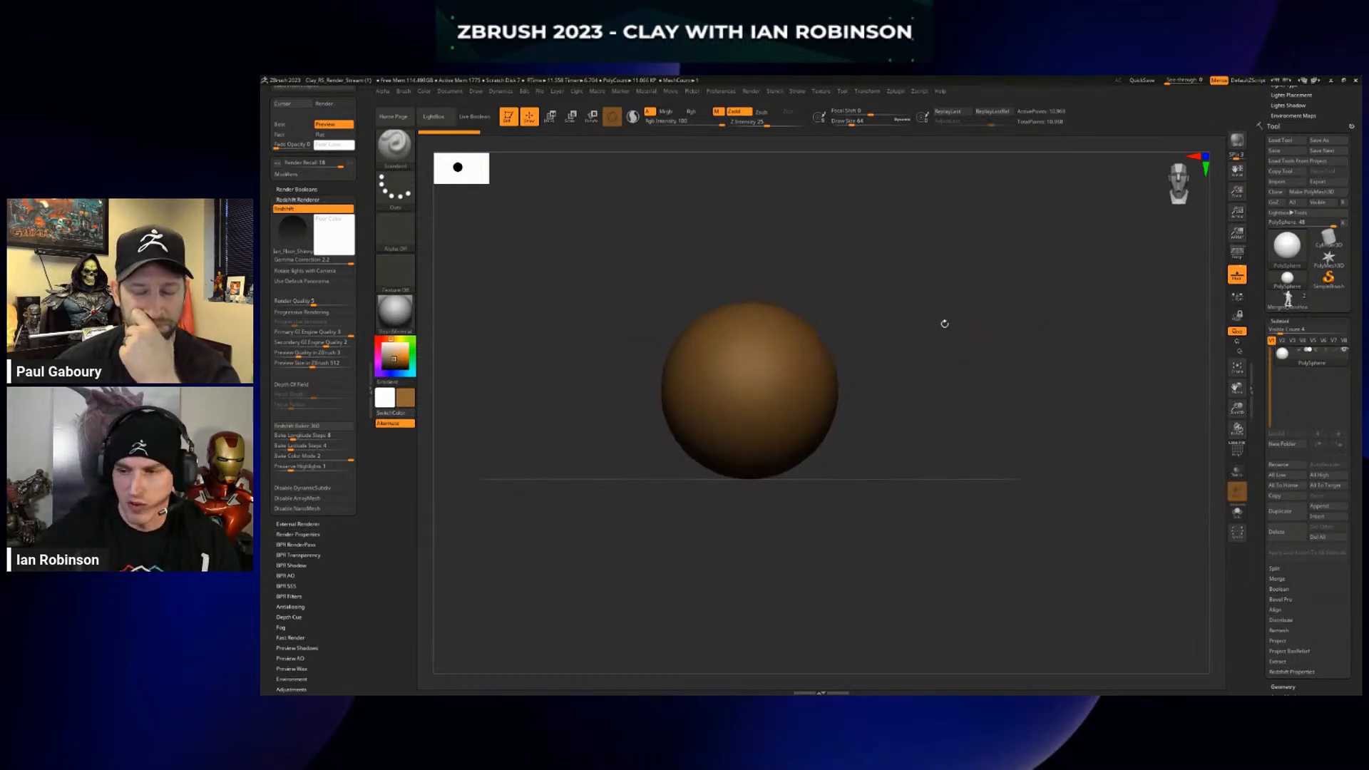
pyautogui.press('w')
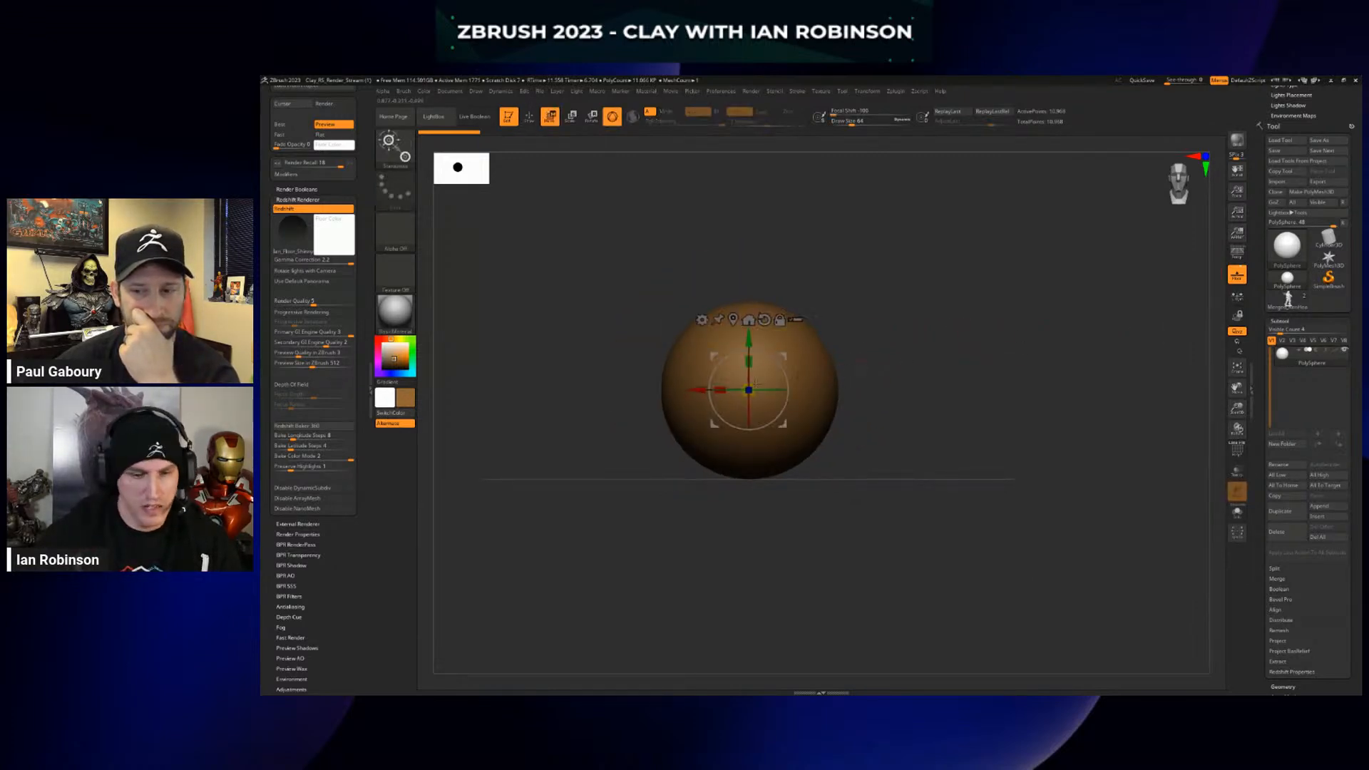
pyautogui.moveTo(696, 391); pyautogui.dragTo(1019, 390)
pyautogui.hotkey('ctrl', 'z')
pyautogui.moveTo(1066, 344); pyautogui.dragTo(1066, 202)
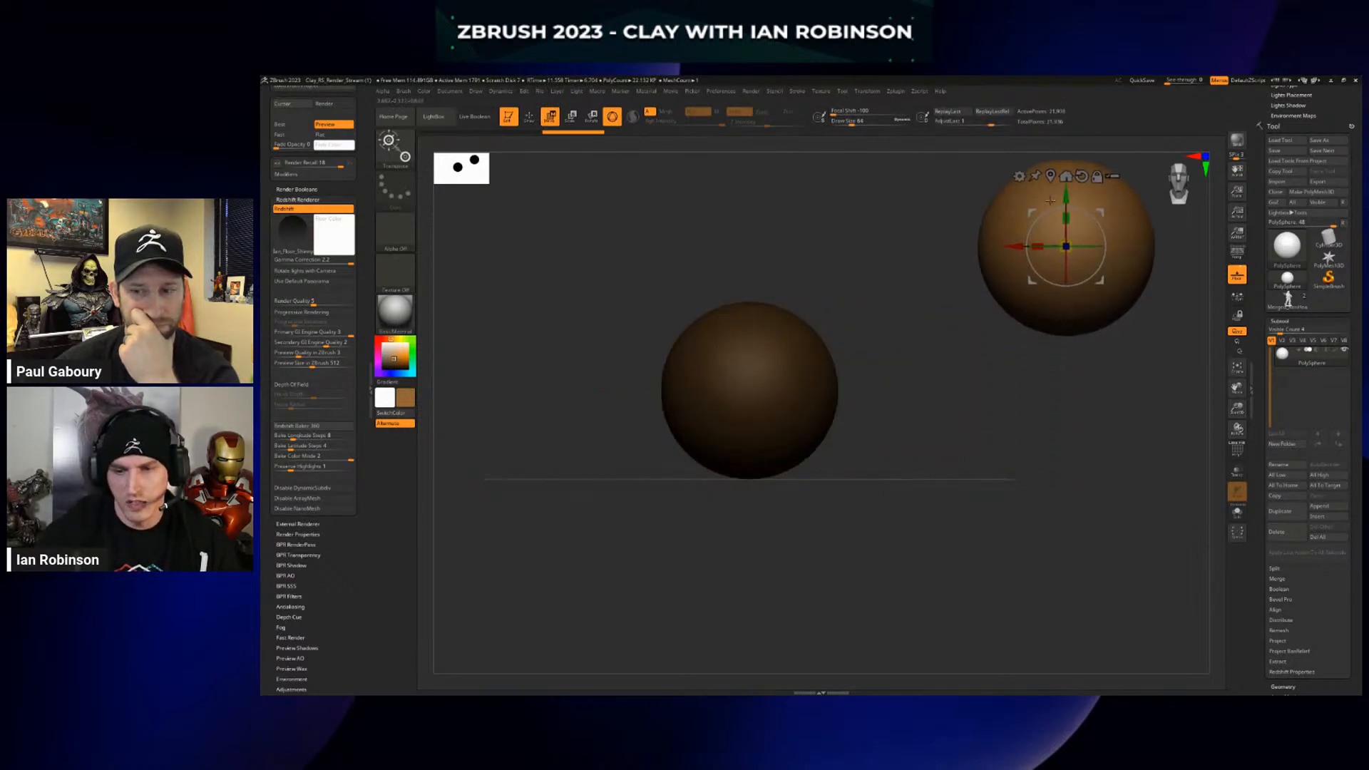
# Mask a round patch on the facing side of each sphere, toward the gap between the two
pyautogui.keyDown('alt'); pyautogui.moveTo(935, 285); pyautogui.dragTo(896, 290); pyautogui.keyUp('alt')
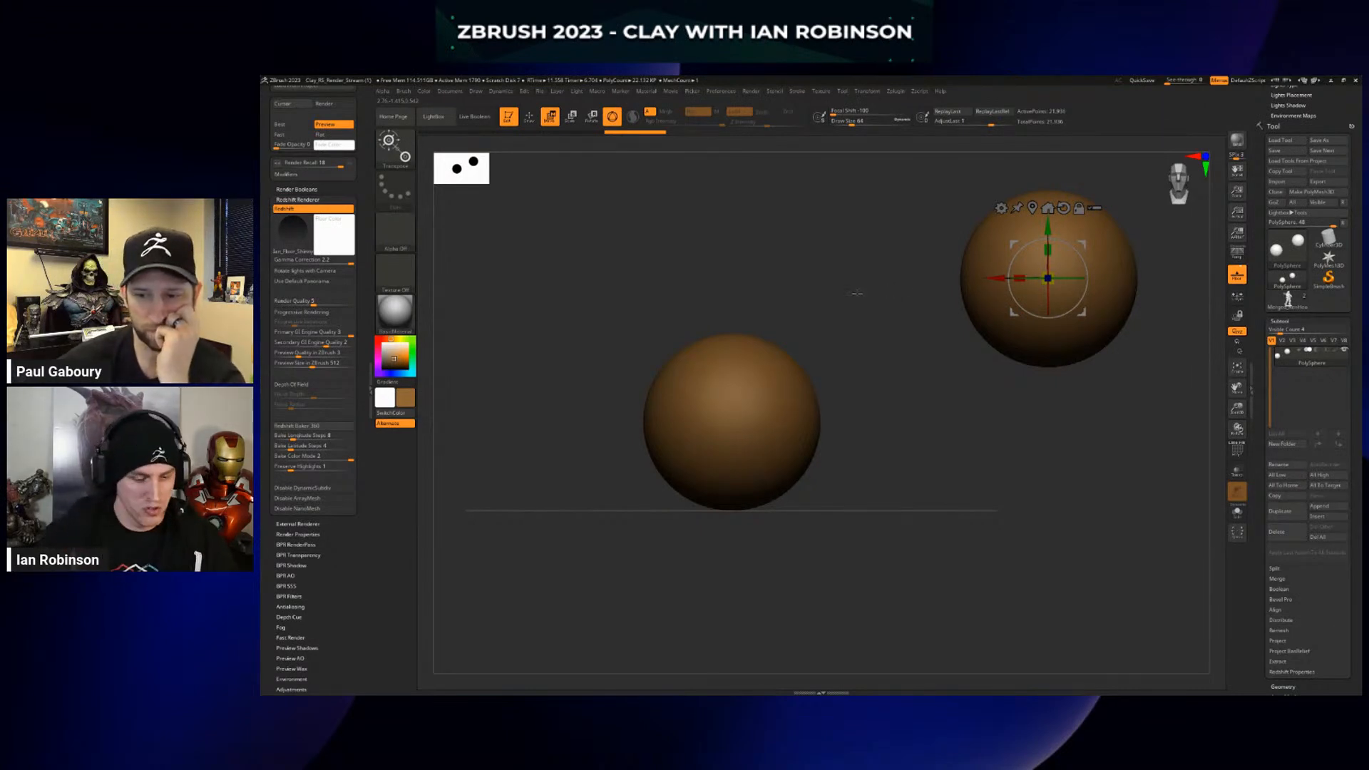
pyautogui.press('q')
pyautogui.moveTo(857, 293)
pyautogui.mouseDown()
pyautogui.moveTo(758, 315)
pyautogui.moveTo(722, 300)
pyautogui.moveTo(782, 318)
pyautogui.mouseUp()
pyautogui.press('s')
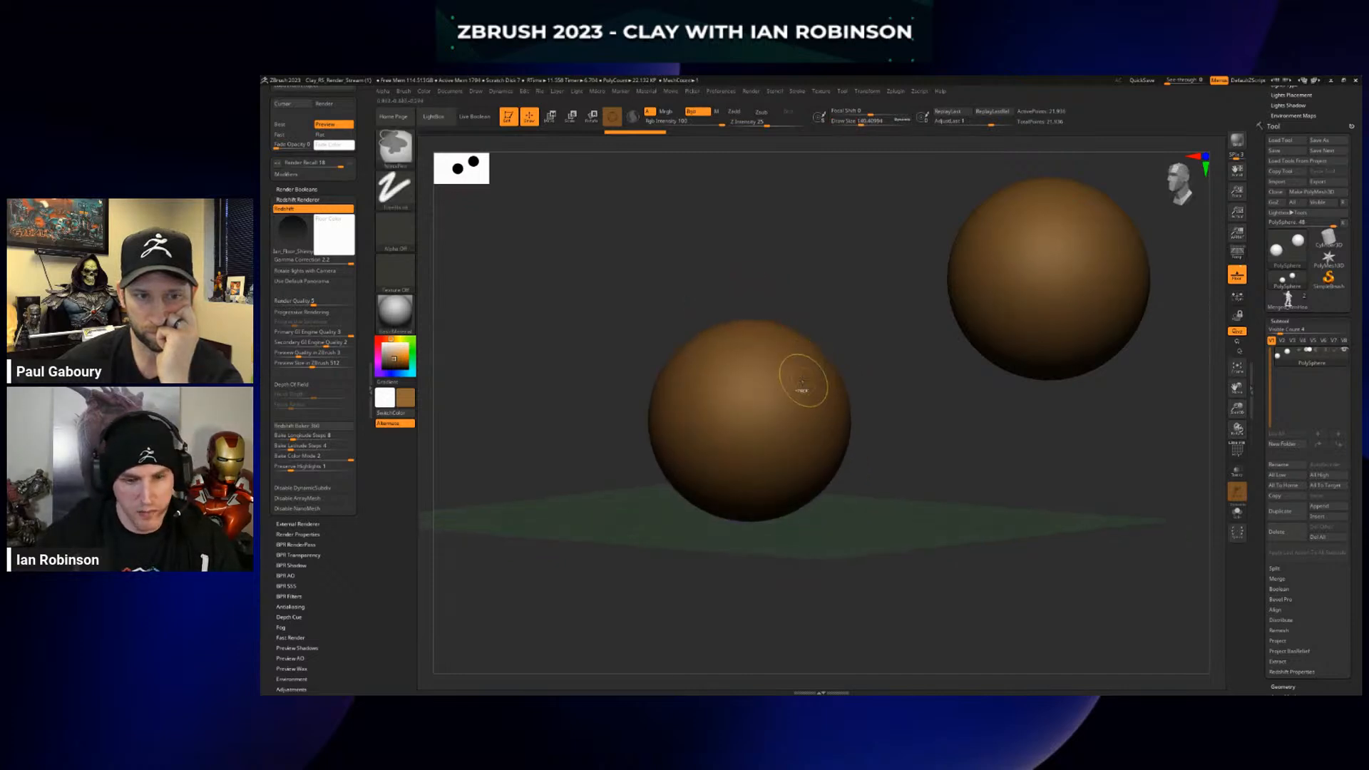
pyautogui.moveTo(802, 381)
pyautogui.keyDown('ctrl'); pyautogui.mouseDown()
pyautogui.moveTo(777, 400)
pyautogui.moveTo(784, 364)
pyautogui.moveTo(763, 378)
pyautogui.moveTo(759, 413)
pyautogui.moveTo(754, 391)
pyautogui.moveTo(806, 380)
pyautogui.mouseUp(); pyautogui.keyUp('ctrl')
pyautogui.moveTo(901, 369); pyautogui.dragTo(970, 348)
pyautogui.moveTo(966, 238)
pyautogui.keyDown('ctrl'); pyautogui.mouseDown()
pyautogui.moveTo(941, 264)
pyautogui.moveTo(984, 239)
pyautogui.mouseUp(); pyautogui.keyUp('ctrl')
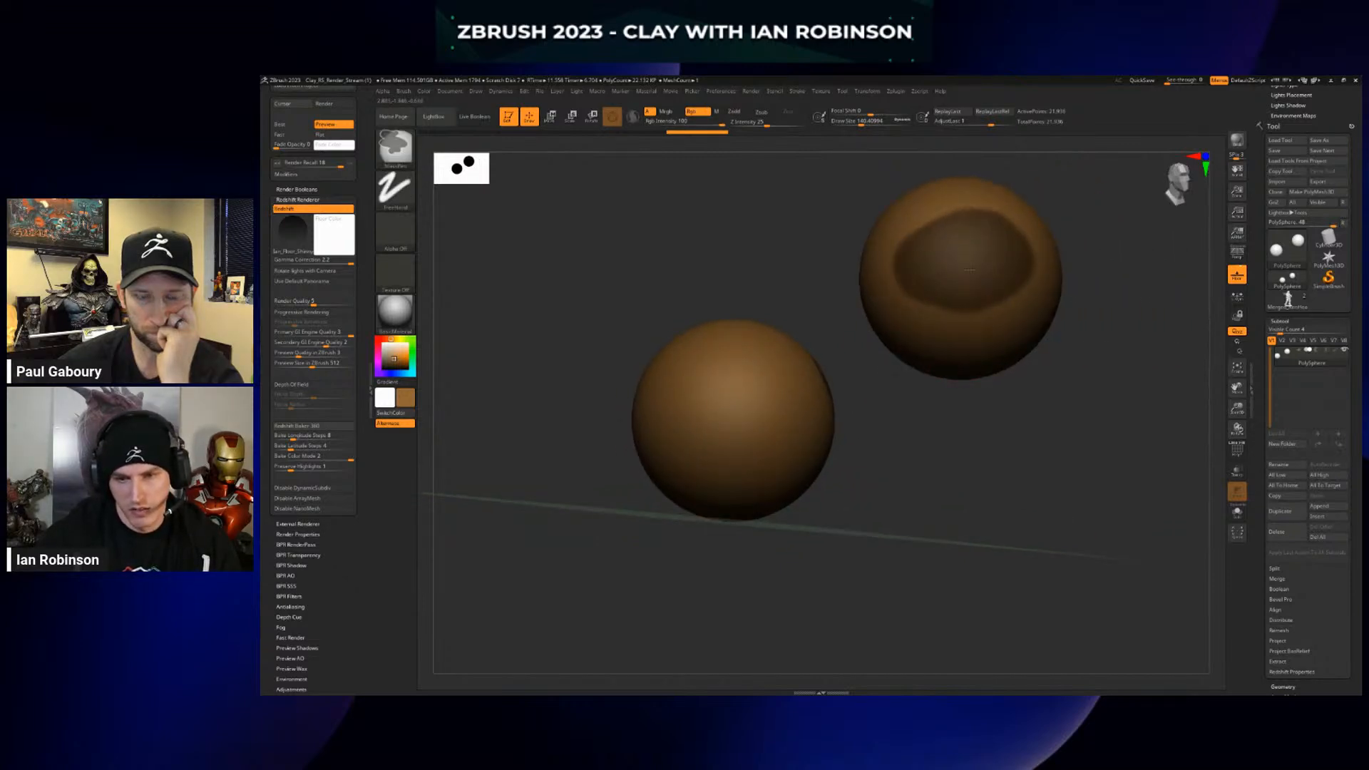
pyautogui.moveTo(926, 402); pyautogui.dragTo(998, 399)
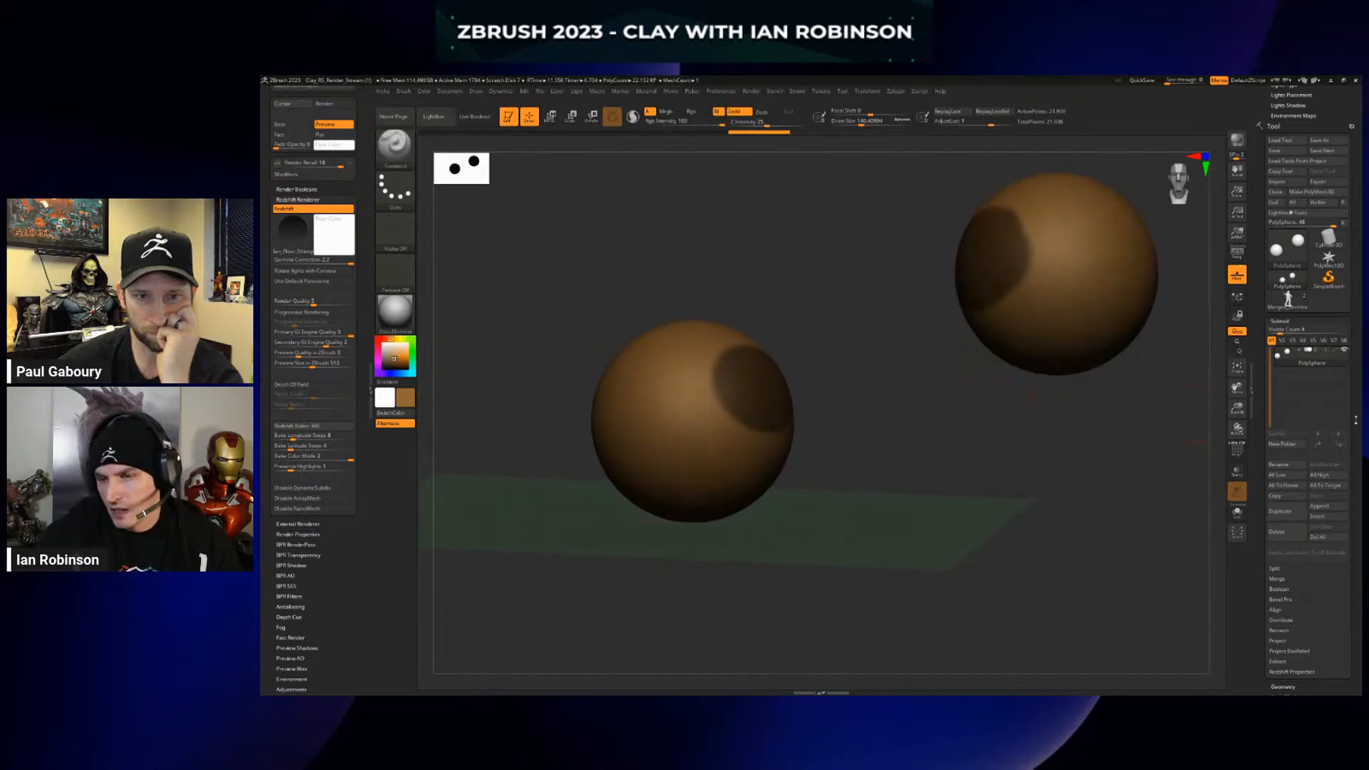
# Generate a Slime Bridge between the masked patches of the two spheres with the tension set to about 56
pyautogui.scroll(-5, 1347, 332)
pyautogui.scroll(-1, 1347, 333)
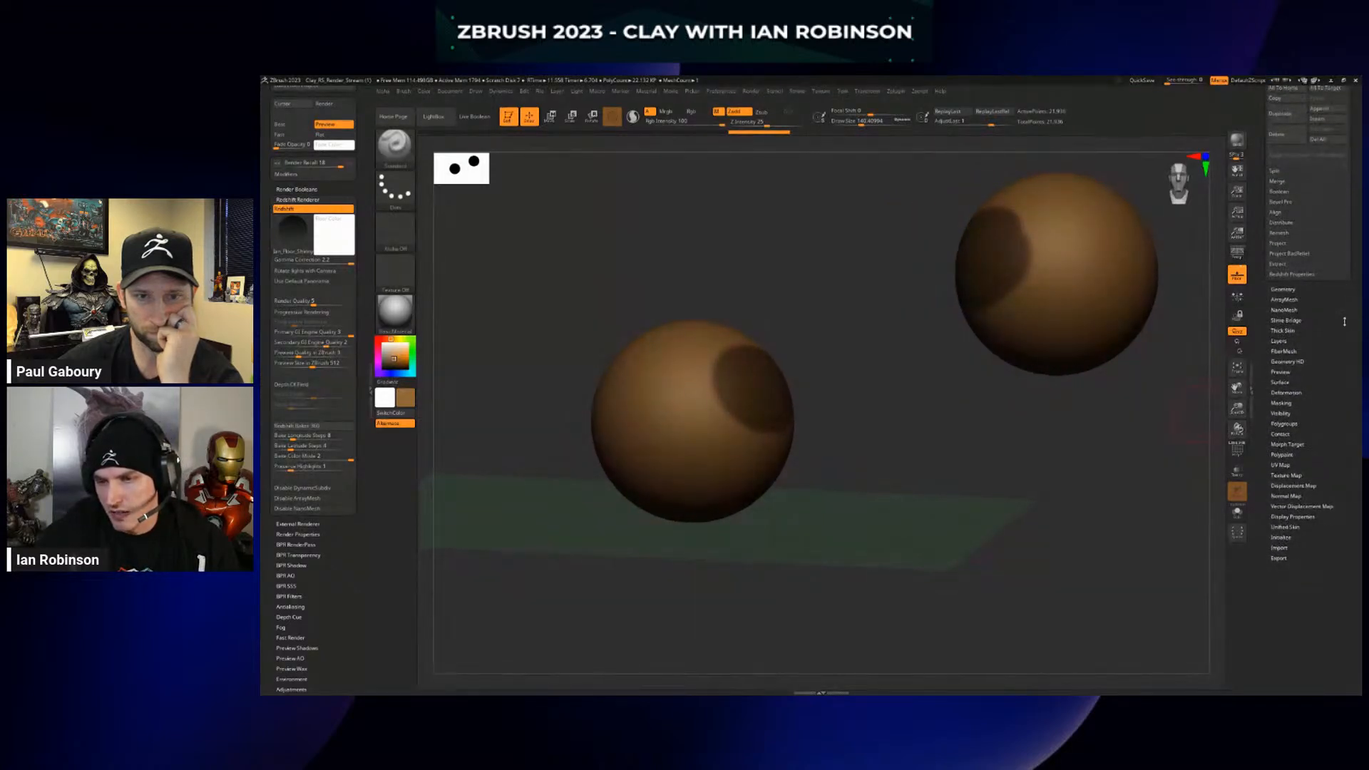
pyautogui.click(1296, 321)
pyautogui.scroll(1, 1332, 256)
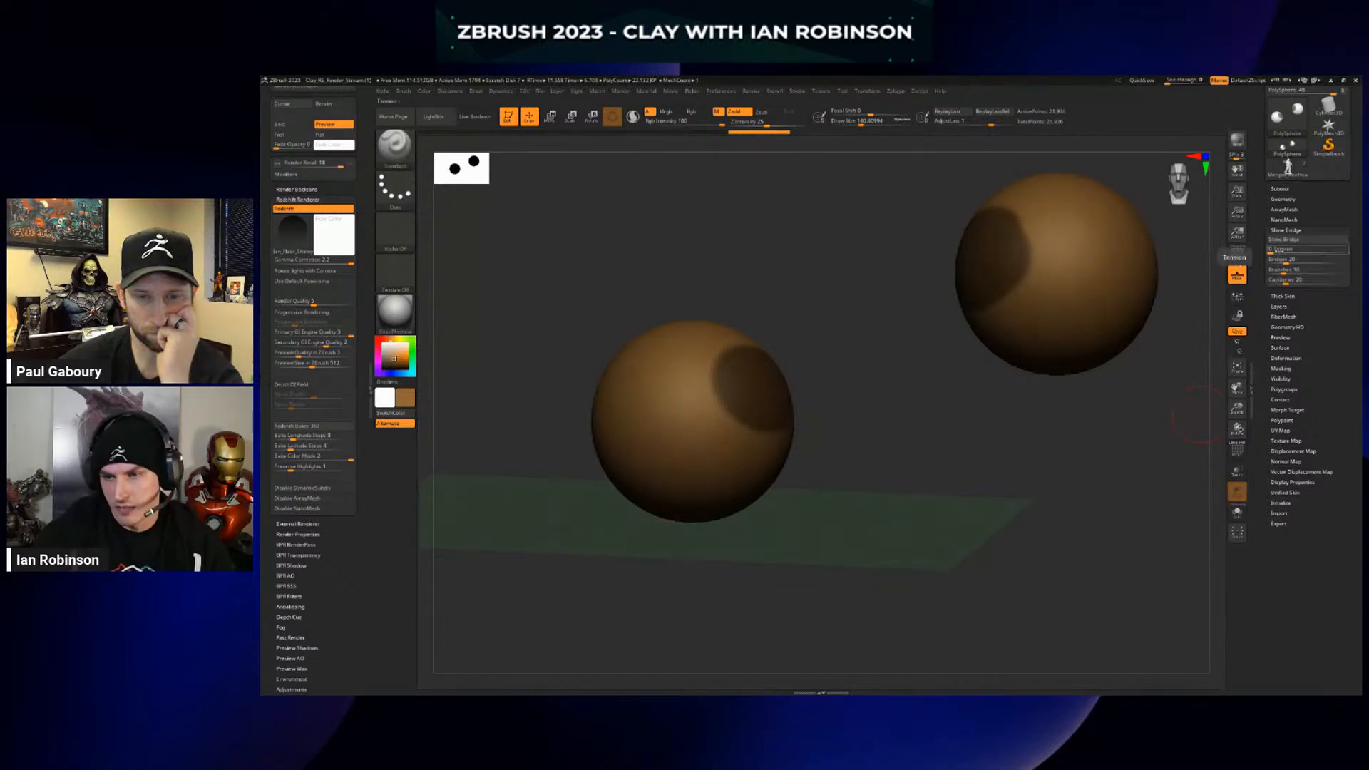
pyautogui.moveTo(1280, 250); pyautogui.dragTo(1315, 249)
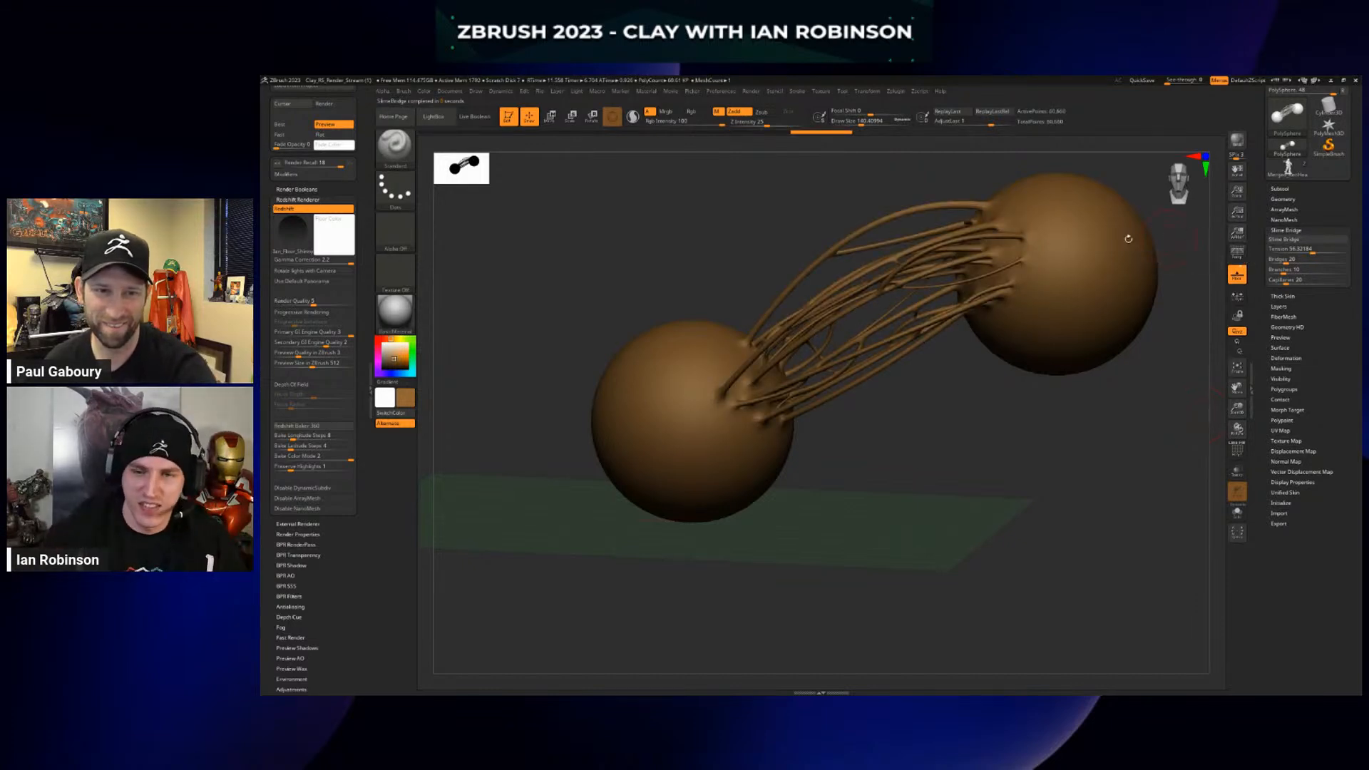
# Display the polyframe and isolate the bridge strands by polygroup
pyautogui.moveTo(950, 387)
pyautogui.mouseDown()
pyautogui.moveTo(965, 379)
pyautogui.moveTo(966, 425)
pyautogui.moveTo(971, 410)
pyautogui.moveTo(944, 414)
pyautogui.moveTo(953, 422)
pyautogui.mouseUp()
pyautogui.hotkey('shift', 'f')
pyautogui.keyDown('ctrl'); pyautogui.keyDown('shift'); pyautogui.click(802, 260); pyautogui.keyUp('shift'); pyautogui.keyUp('ctrl')
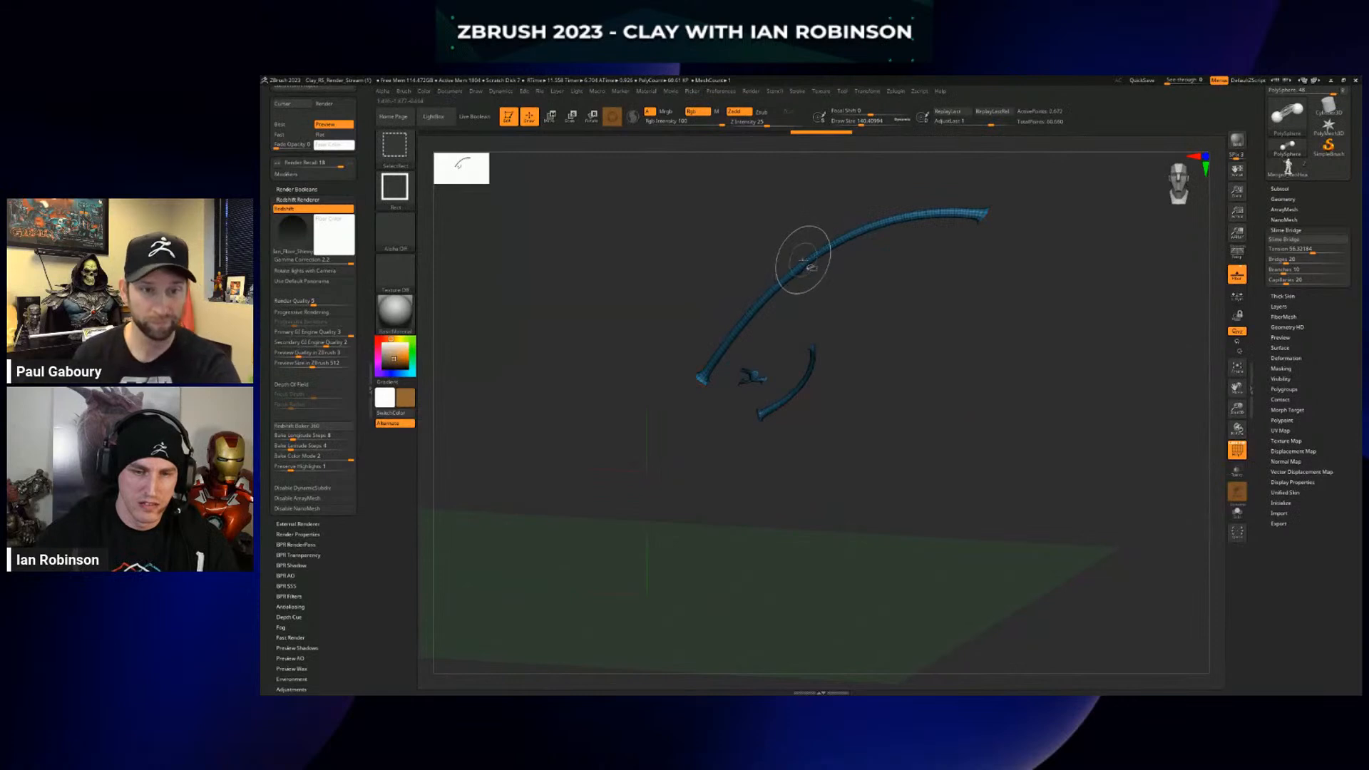
pyautogui.keyDown('ctrl'); pyautogui.keyDown('shift'); pyautogui.moveTo(860, 319); pyautogui.dragTo(877, 349); pyautogui.keyUp('shift'); pyautogui.keyUp('ctrl')
pyautogui.keyDown('ctrl'); pyautogui.keyDown('shift'); pyautogui.click(823, 265); pyautogui.keyUp('shift'); pyautogui.keyUp('ctrl')
pyautogui.keyDown('ctrl'); pyautogui.keyDown('shift'); pyautogui.moveTo(946, 429); pyautogui.dragTo(956, 452); pyautogui.keyUp('shift'); pyautogui.keyUp('ctrl')
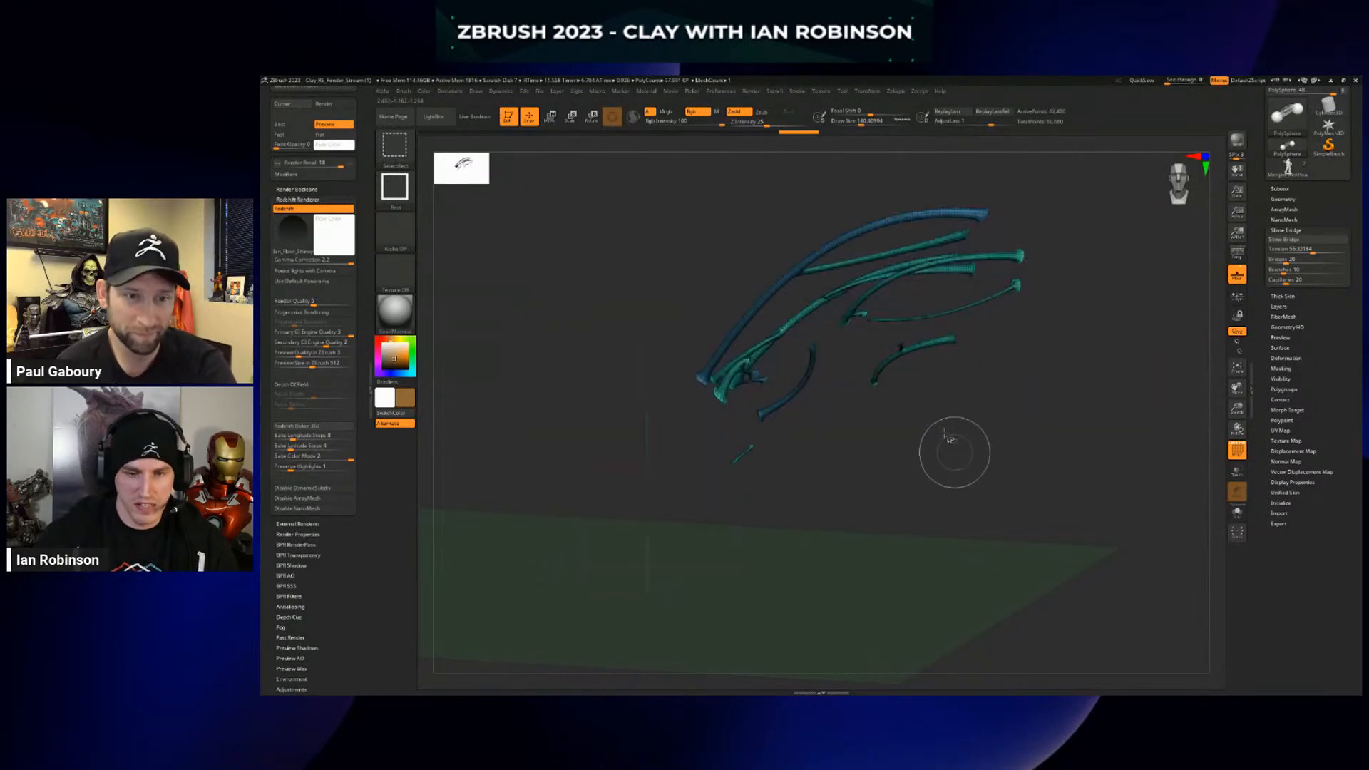
# Split the visible bridge strands into separate polygroups with Auto Groups and unhide the whole mesh
pyautogui.moveTo(905, 409); pyautogui.dragTo(1099, 398)
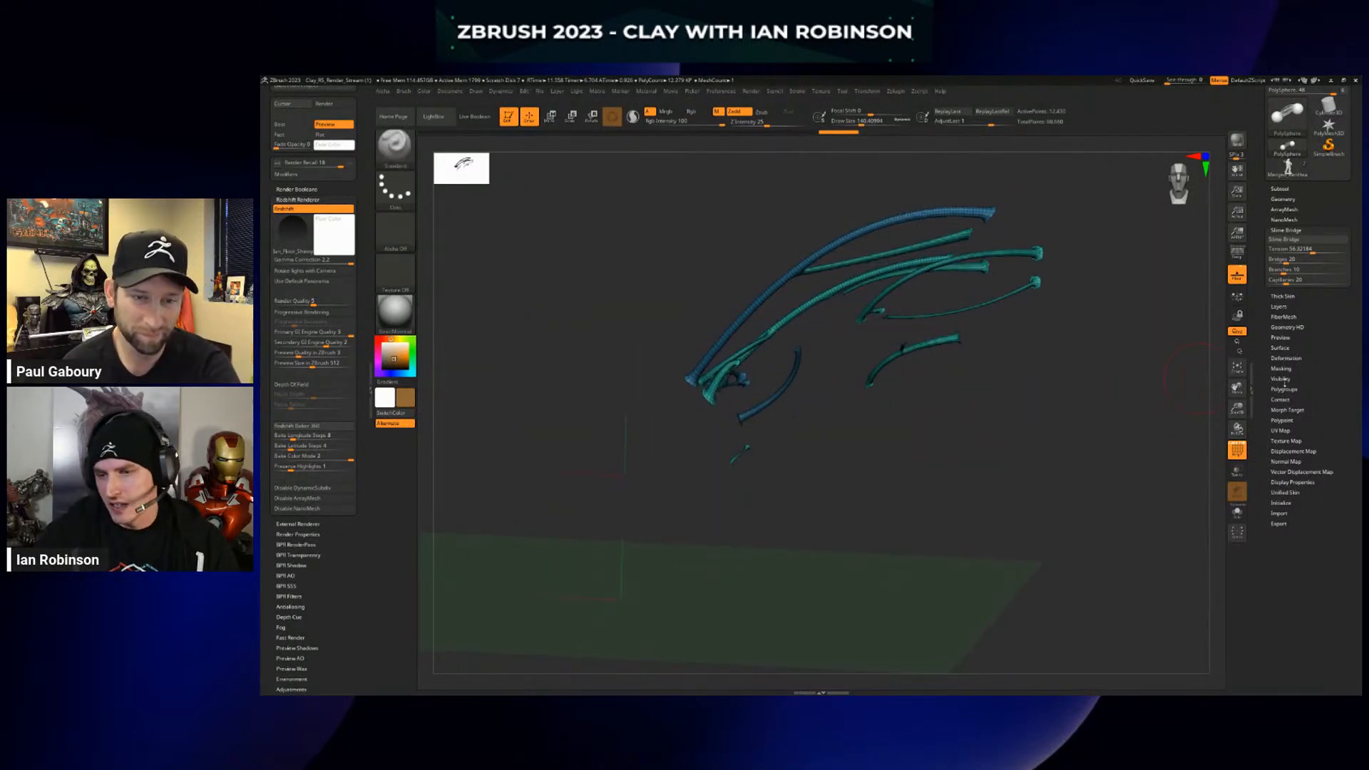
pyautogui.click(1285, 389)
pyautogui.click(1237, 450)
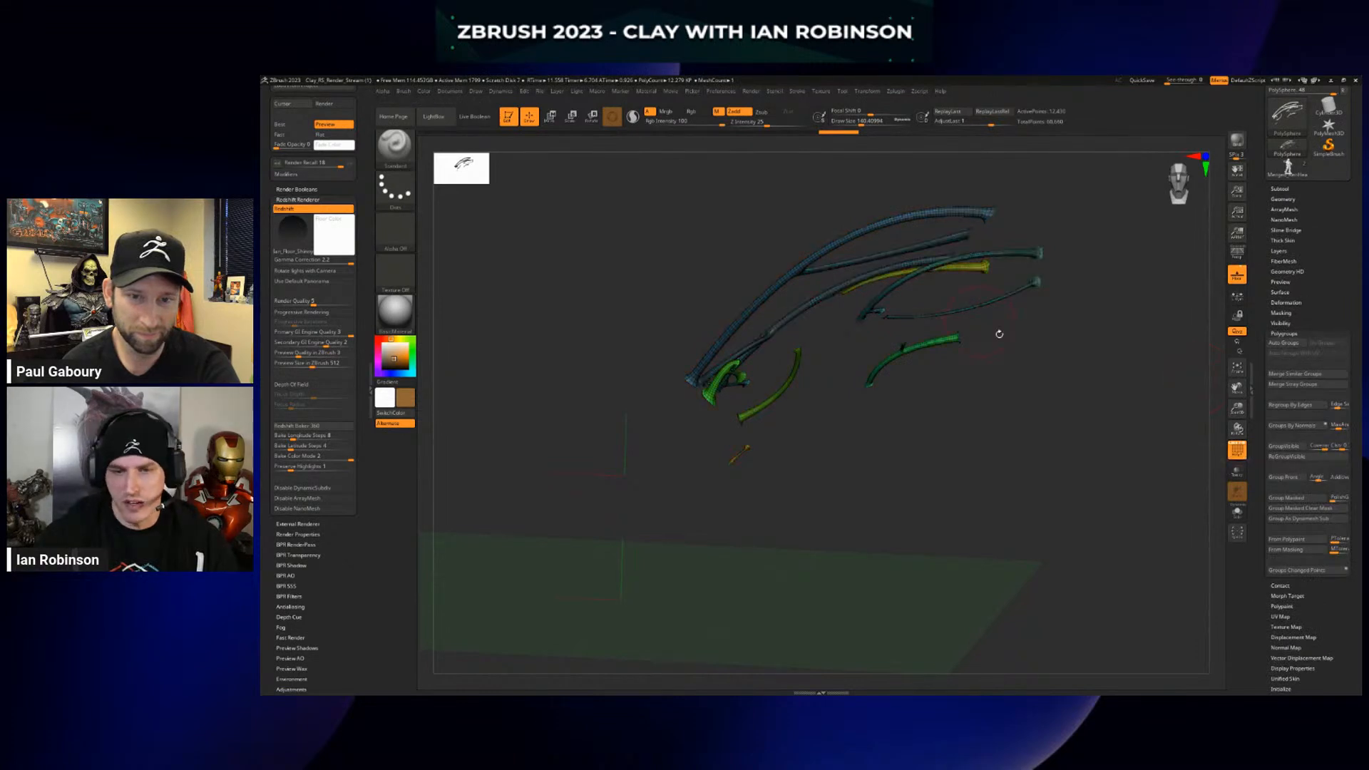
pyautogui.keyDown('ctrl'); pyautogui.keyDown('shift'); pyautogui.click(1055, 357); pyautogui.keyUp('shift'); pyautogui.keyUp('ctrl')
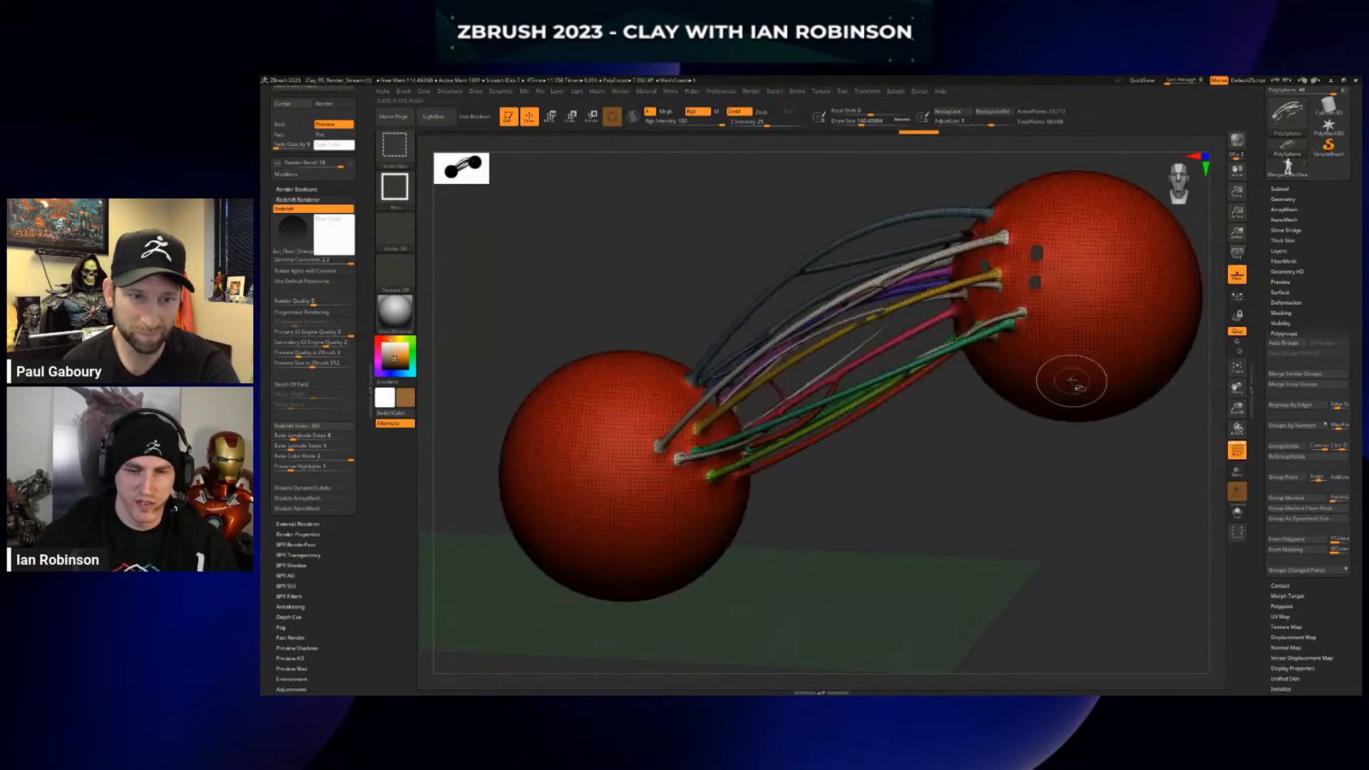
# Isolate and hide individual strand polygroups to inspect them, restore full visibility and turn off the polyframe
pyautogui.keyDown('ctrl'); pyautogui.keyDown('shift'); pyautogui.click(810, 254); pyautogui.keyUp('shift'); pyautogui.keyUp('ctrl')
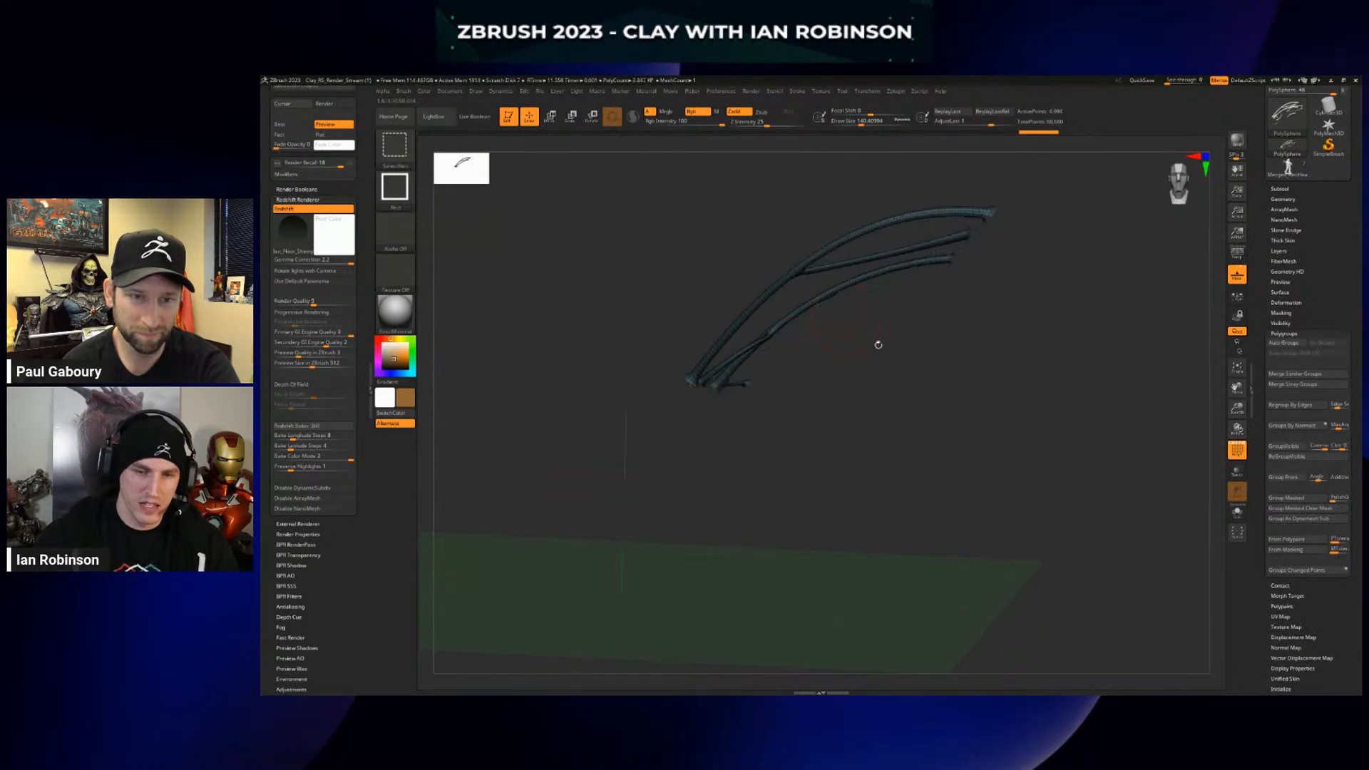
pyautogui.keyDown('ctrl'); pyautogui.keyDown('shift'); pyautogui.click(956, 377); pyautogui.keyUp('shift'); pyautogui.keyUp('ctrl')
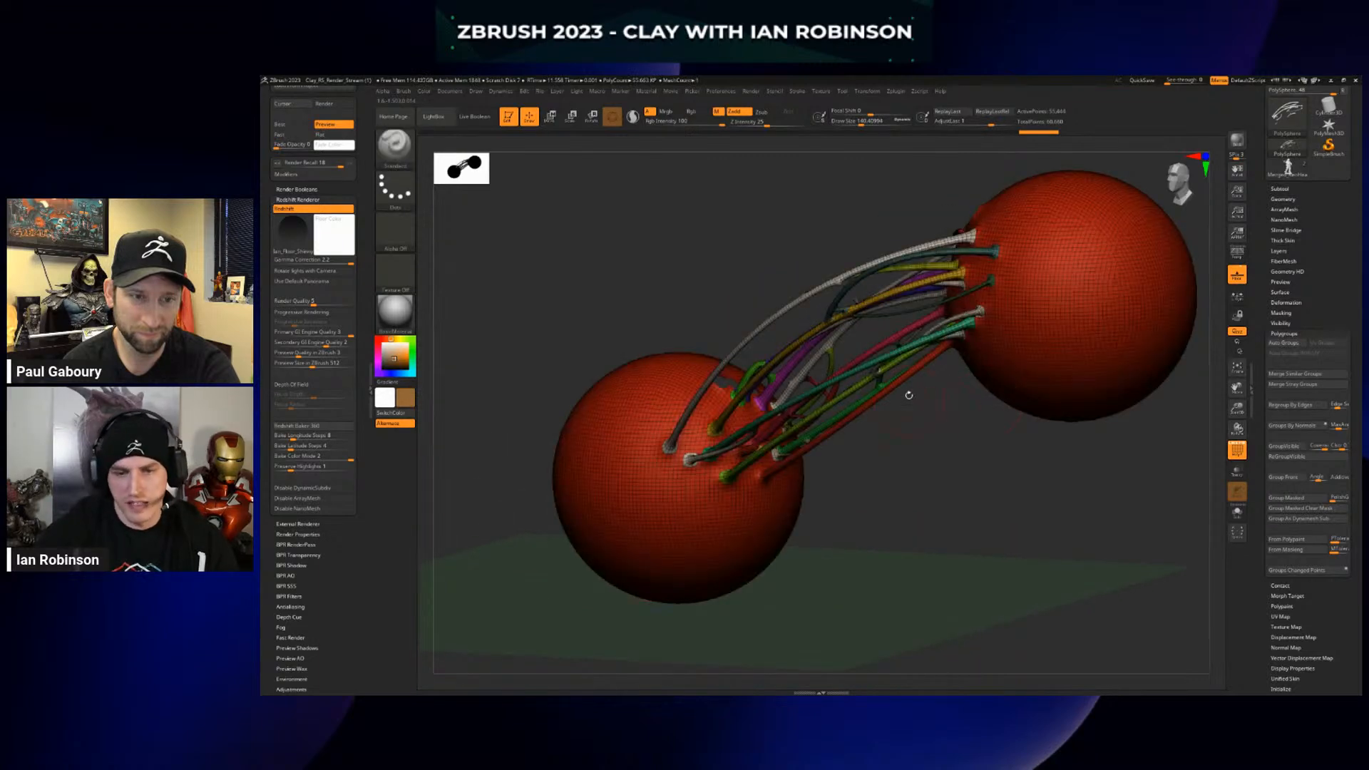
pyautogui.keyDown('ctrl'); pyautogui.keyDown('shift'); pyautogui.click(895, 355); pyautogui.keyUp('shift'); pyautogui.keyUp('ctrl')
pyautogui.keyDown('ctrl'); pyautogui.keyDown('shift'); pyautogui.click(893, 387); pyautogui.keyUp('shift'); pyautogui.keyUp('ctrl')
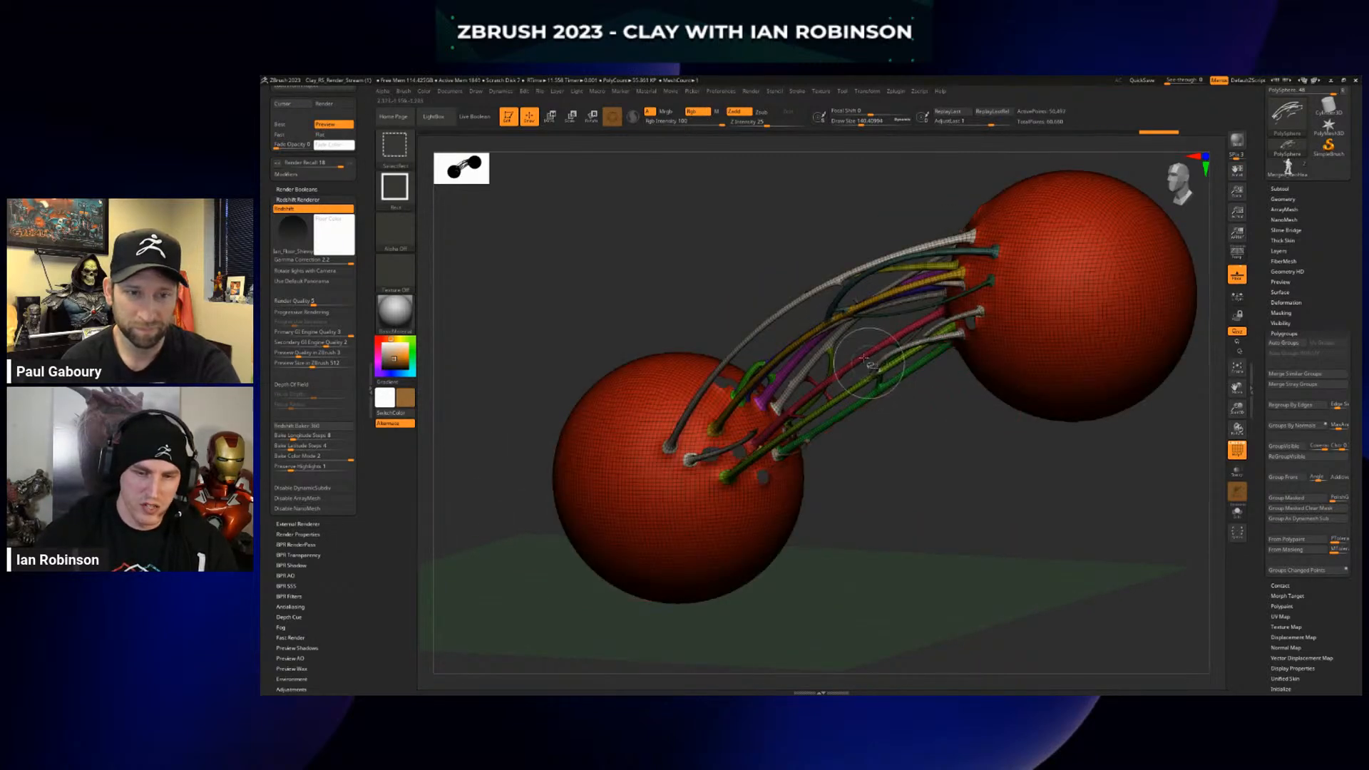
pyautogui.keyDown('ctrl'); pyautogui.keyDown('shift'); pyautogui.click(863, 355); pyautogui.keyUp('shift'); pyautogui.keyUp('ctrl')
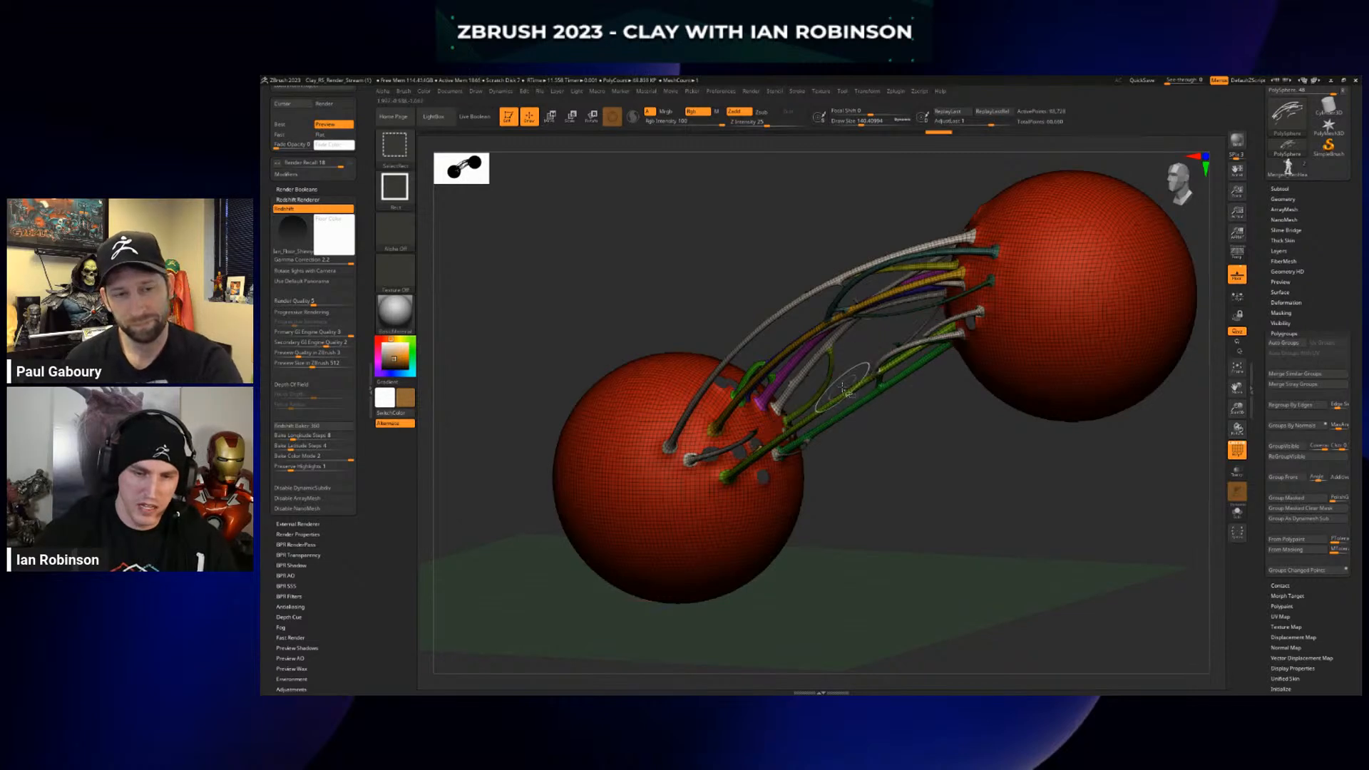
pyautogui.keyDown('ctrl'); pyautogui.keyDown('shift'); pyautogui.click(841, 388); pyautogui.keyUp('shift'); pyautogui.keyUp('ctrl')
pyautogui.moveTo(934, 417)
pyautogui.keyDown('ctrl'); pyautogui.keyDown('shift'); pyautogui.mouseDown()
pyautogui.moveTo(987, 464)
pyautogui.moveTo(1043, 460)
pyautogui.moveTo(939, 492)
pyautogui.mouseUp(); pyautogui.keyUp('shift'); pyautogui.keyUp('ctrl')
pyautogui.keyDown('ctrl'); pyautogui.keyDown('shift'); pyautogui.click(1033, 454); pyautogui.keyUp('shift'); pyautogui.keyUp('ctrl')
pyautogui.hotkey('shift', 'f')
# Mask a patch on the upper sphere's outer face and generate a Slime Bridge there with lower tension, 0 branches and 0 capillaries
pyautogui.moveTo(1033, 296)
pyautogui.keyDown('ctrl'); pyautogui.mouseDown()
pyautogui.moveTo(1040, 283)
pyautogui.moveTo(1005, 274)
pyautogui.moveTo(1034, 274)
pyautogui.moveTo(1009, 265)
pyautogui.mouseUp(); pyautogui.keyUp('ctrl')
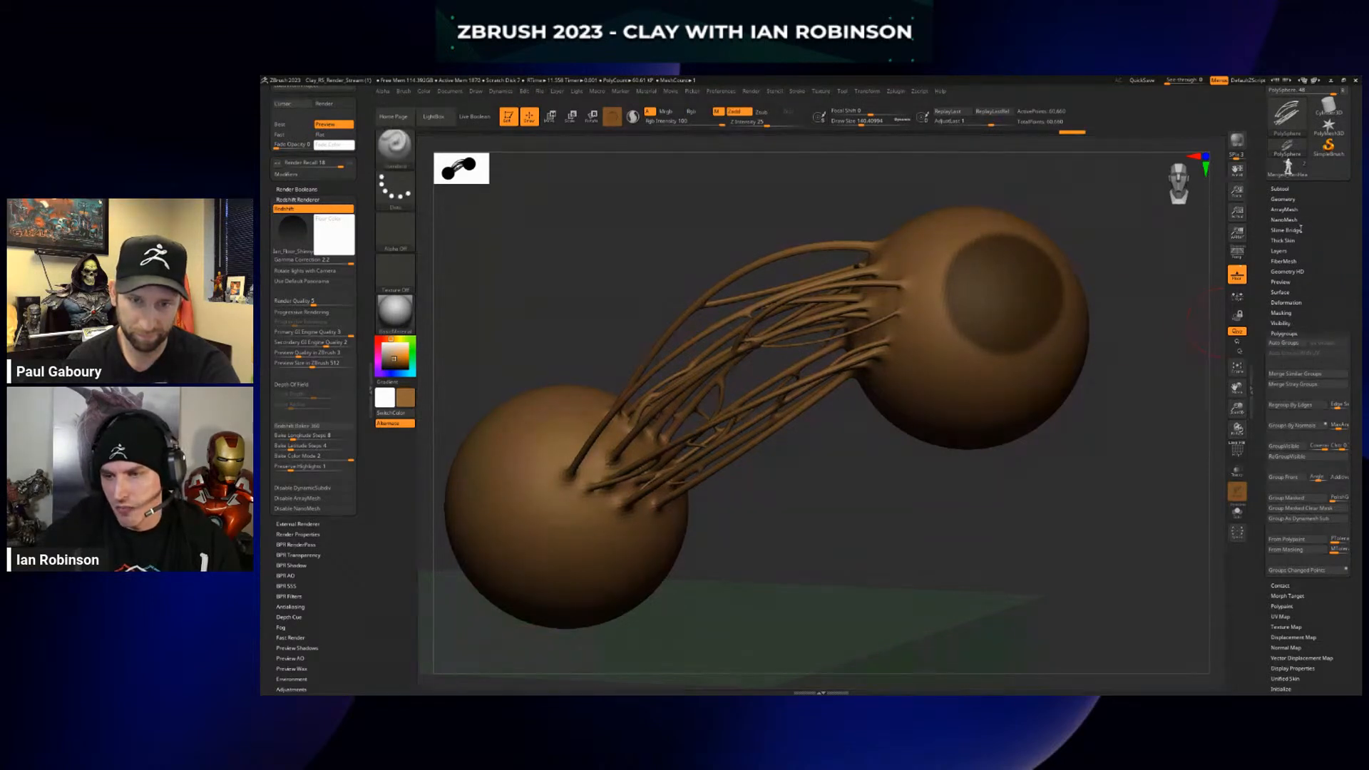
pyautogui.click(1287, 230)
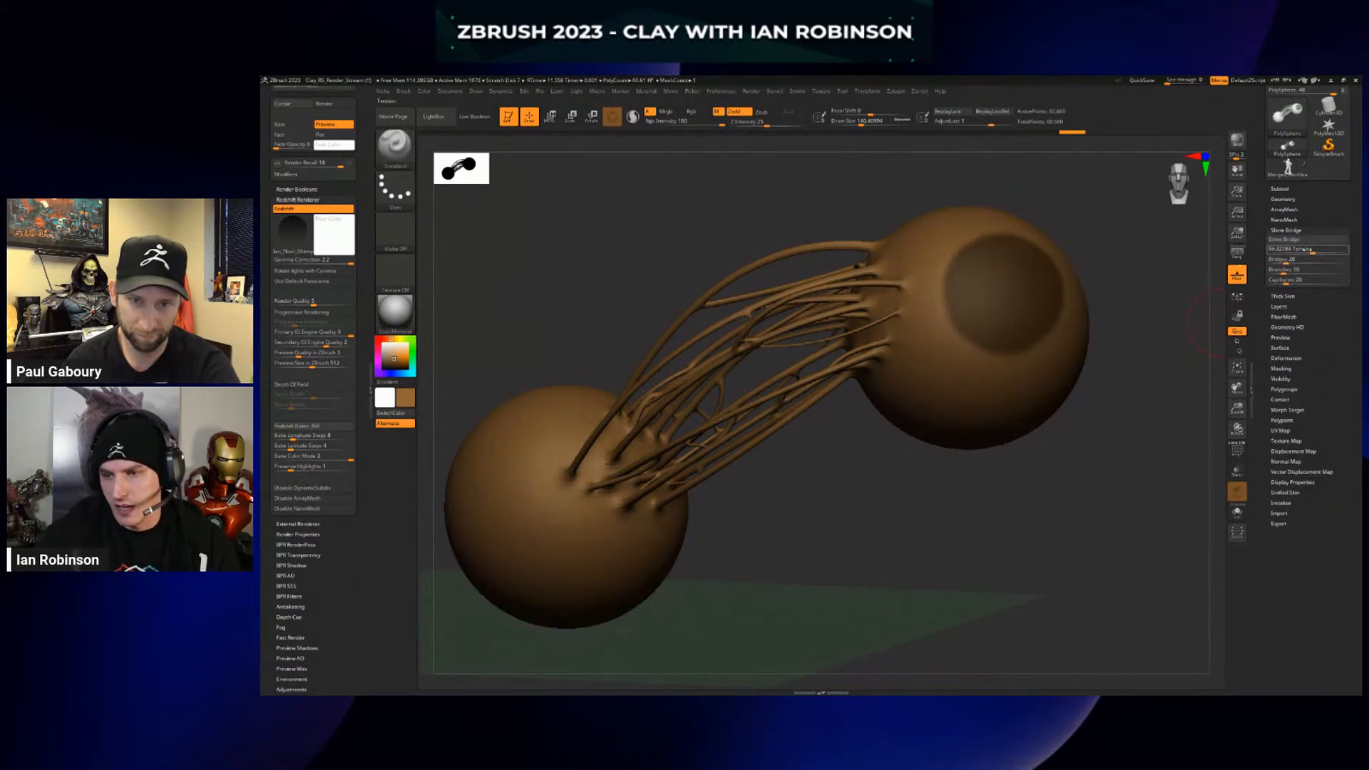
pyautogui.moveTo(1312, 250); pyautogui.dragTo(1286, 261)
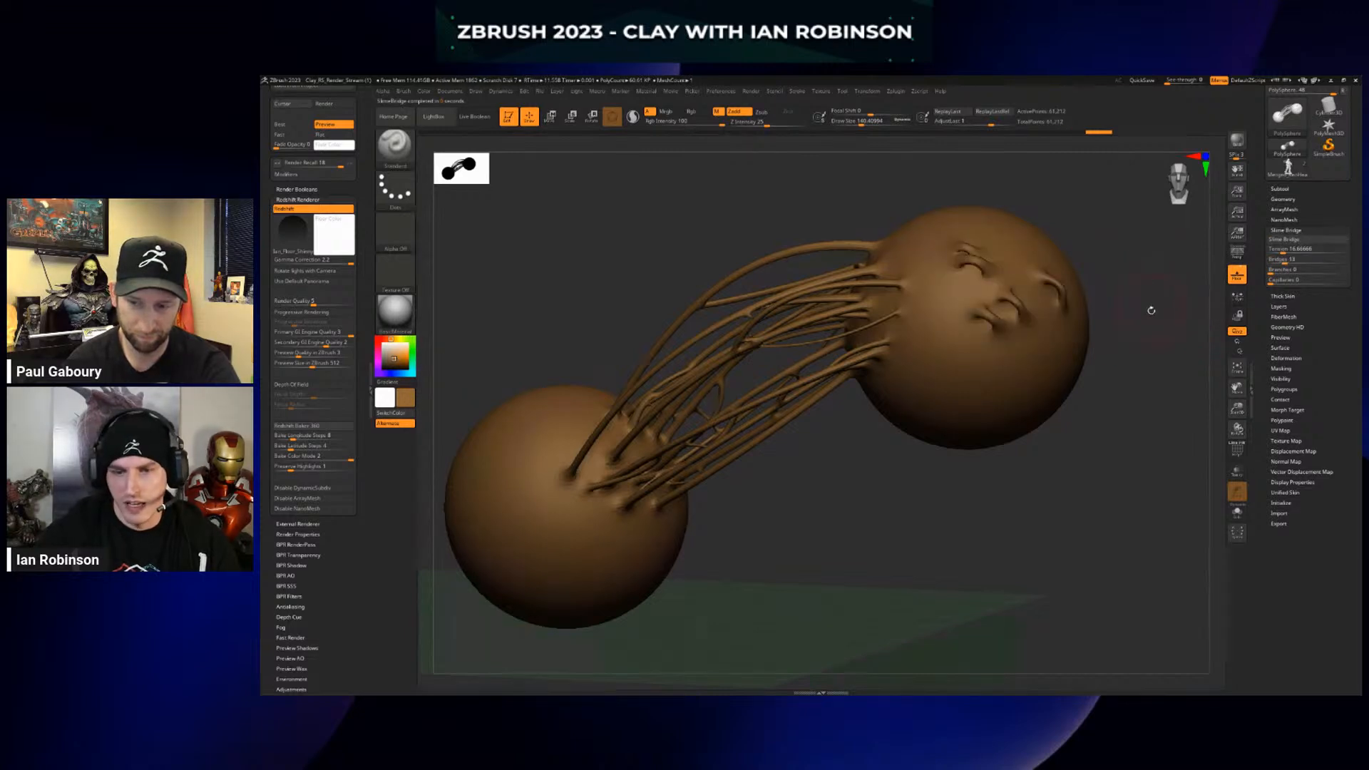
pyautogui.moveTo(1151, 310); pyautogui.dragTo(1101, 326)
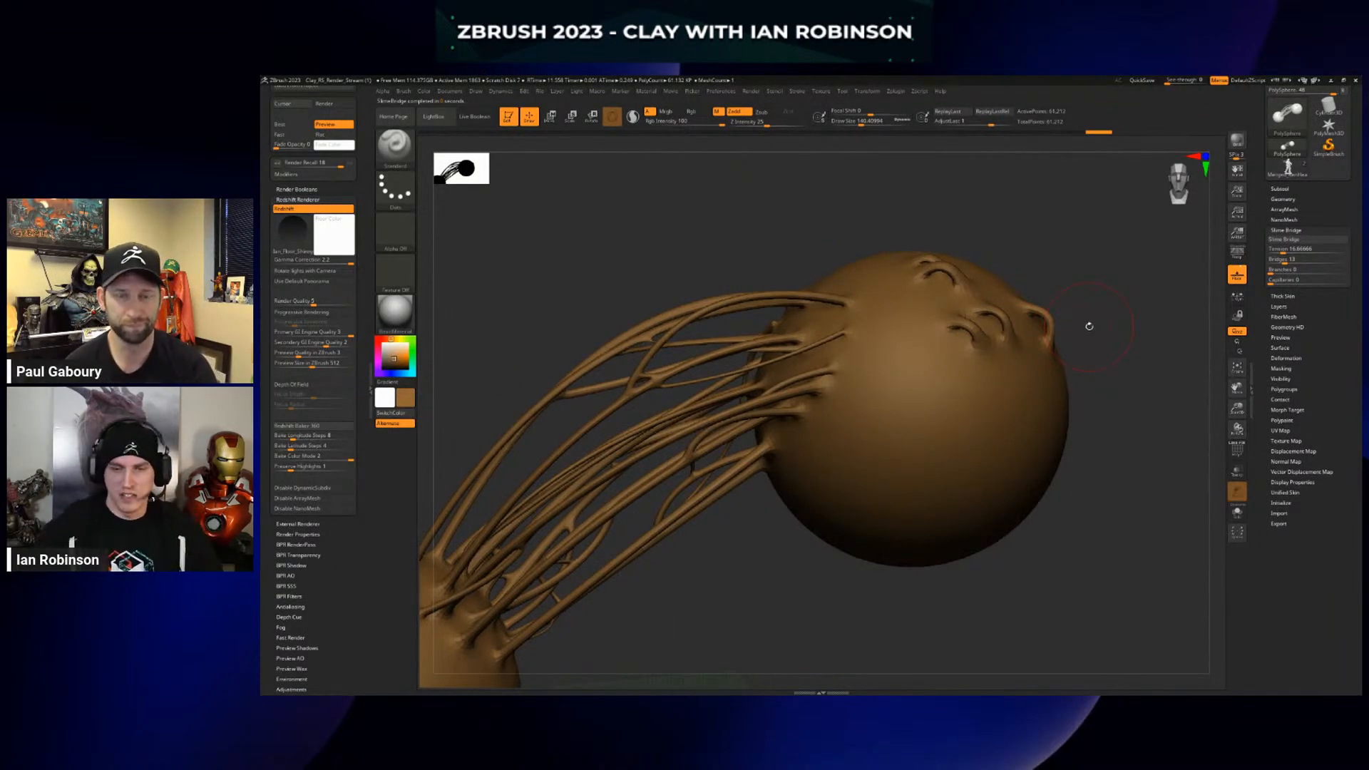
pyautogui.moveTo(1091, 314); pyautogui.dragTo(1066, 346)
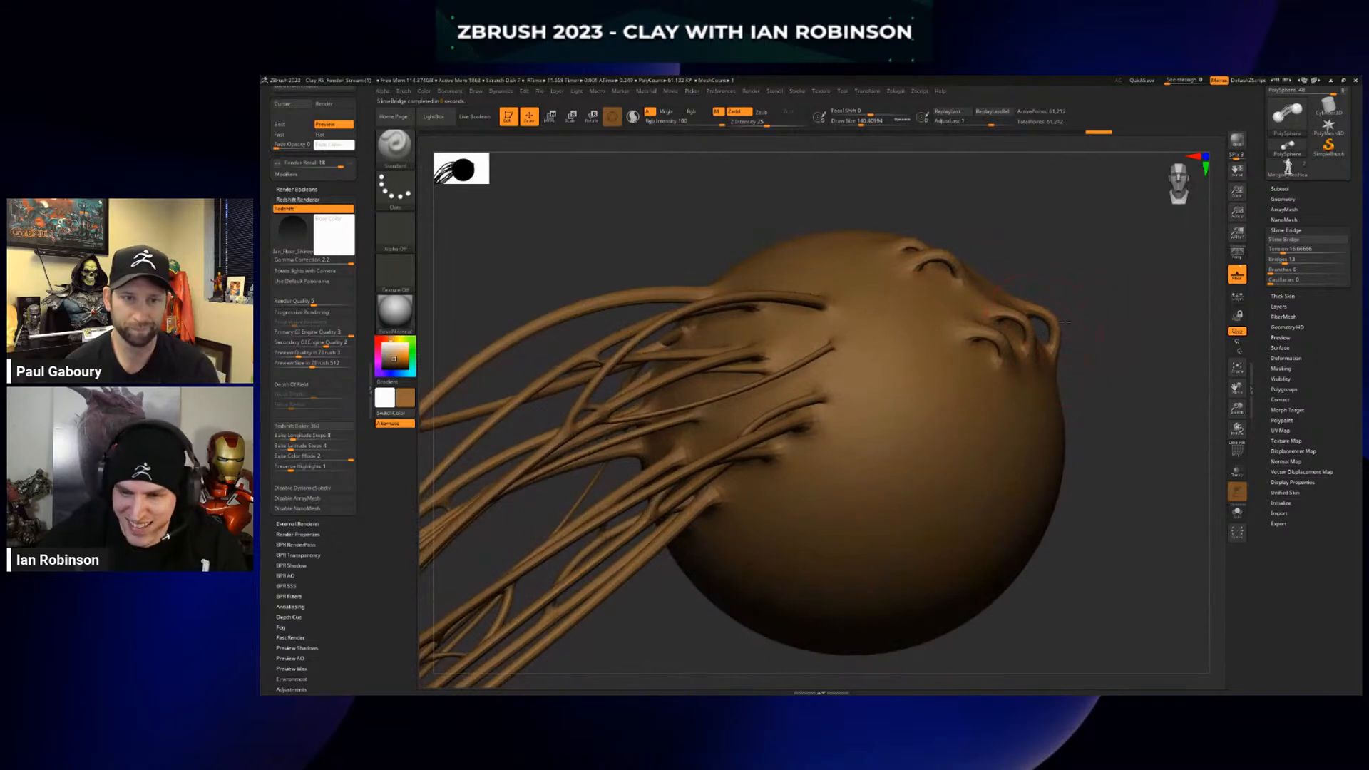
pyautogui.moveTo(1140, 320); pyautogui.dragTo(1100, 321)
pyautogui.keyDown('alt'); pyautogui.moveTo(1100, 299); pyautogui.dragTo(1109, 278); pyautogui.keyUp('alt')
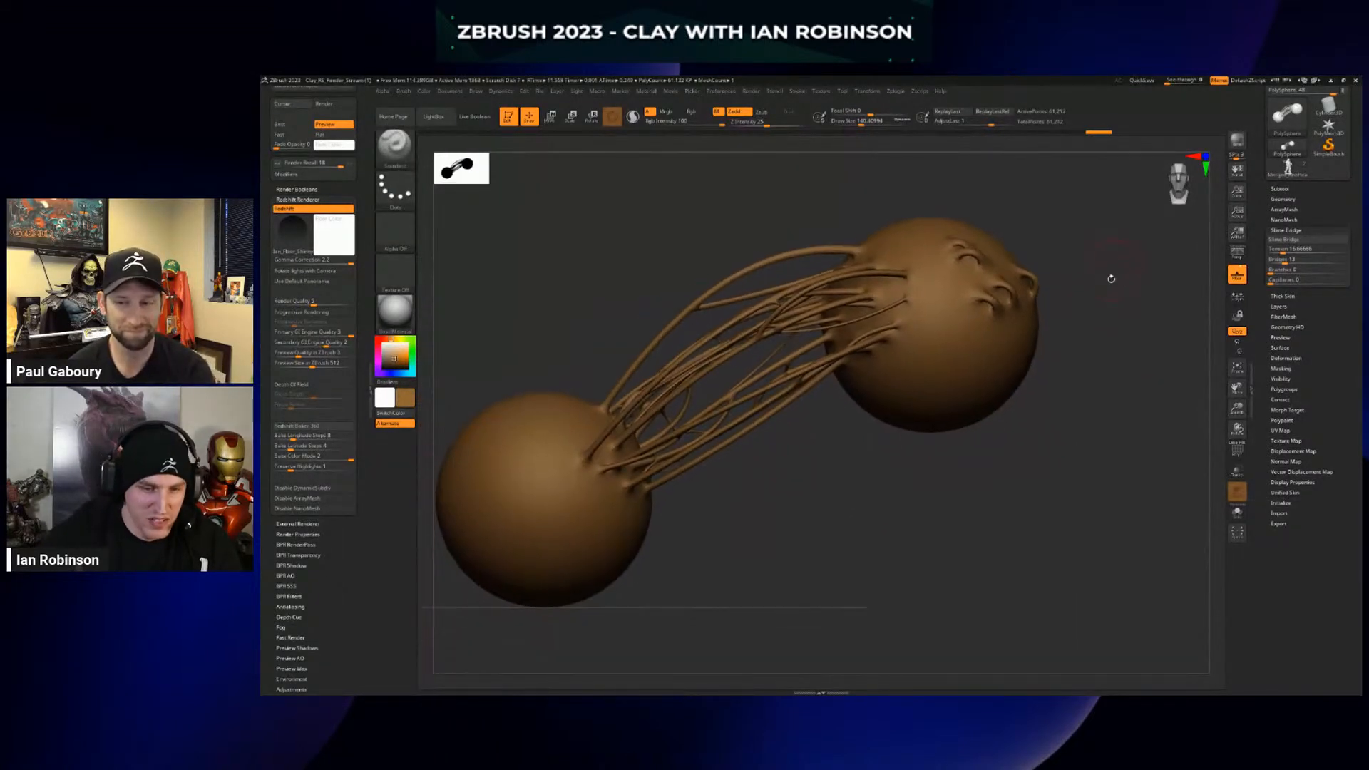
# Mask a patch on the lower part of both spheres and bridge them with Slime Bridge at tension 100
pyautogui.moveTo(945, 381)
pyautogui.keyDown('ctrl'); pyautogui.mouseDown()
pyautogui.moveTo(934, 403)
pyautogui.moveTo(952, 369)
pyautogui.moveTo(971, 375)
pyautogui.mouseUp(); pyautogui.keyUp('ctrl')
pyautogui.keyDown('alt'); pyautogui.moveTo(827, 456); pyautogui.dragTo(825, 430); pyautogui.keyUp('alt')
pyautogui.keyDown('ctrl'); pyautogui.moveTo(542, 517); pyautogui.dragTo(574, 511); pyautogui.keyUp('ctrl')
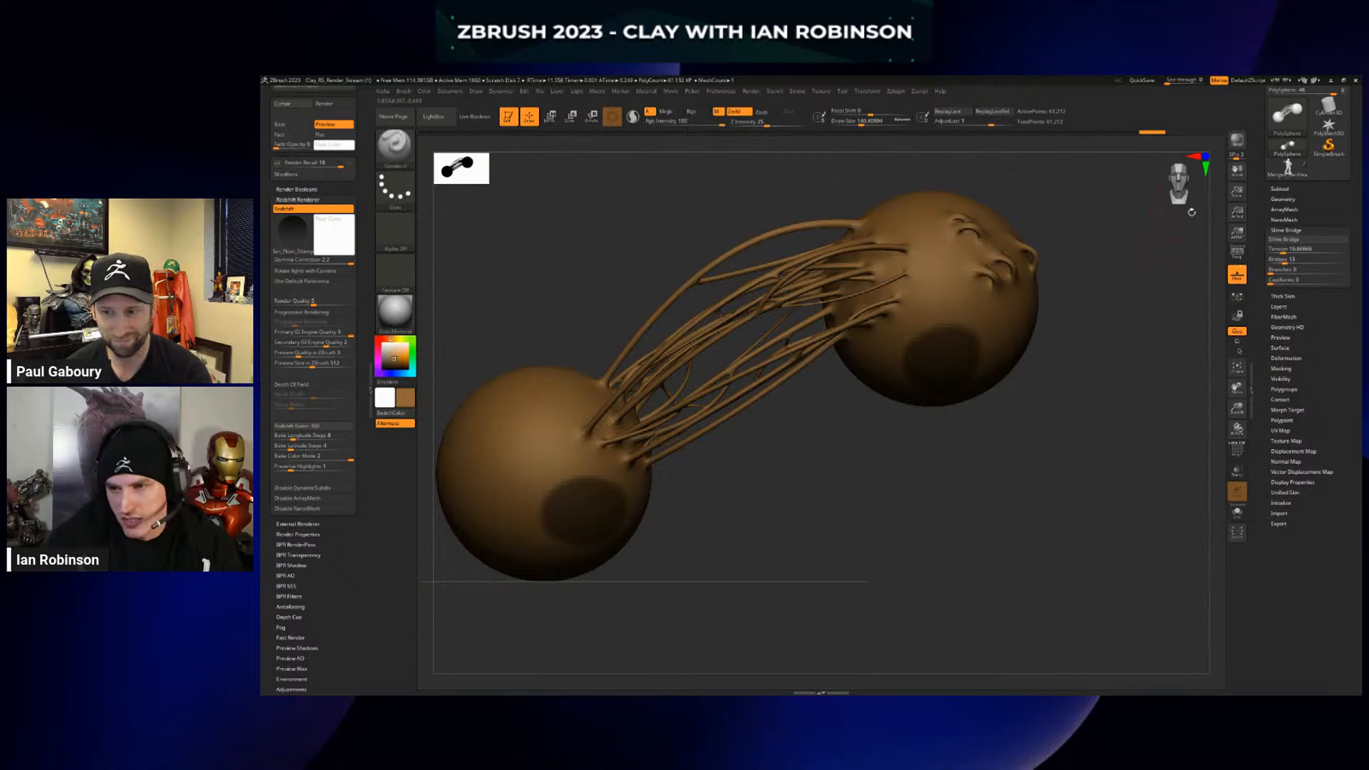
pyautogui.moveTo(1307, 250); pyautogui.dragTo(1352, 254)
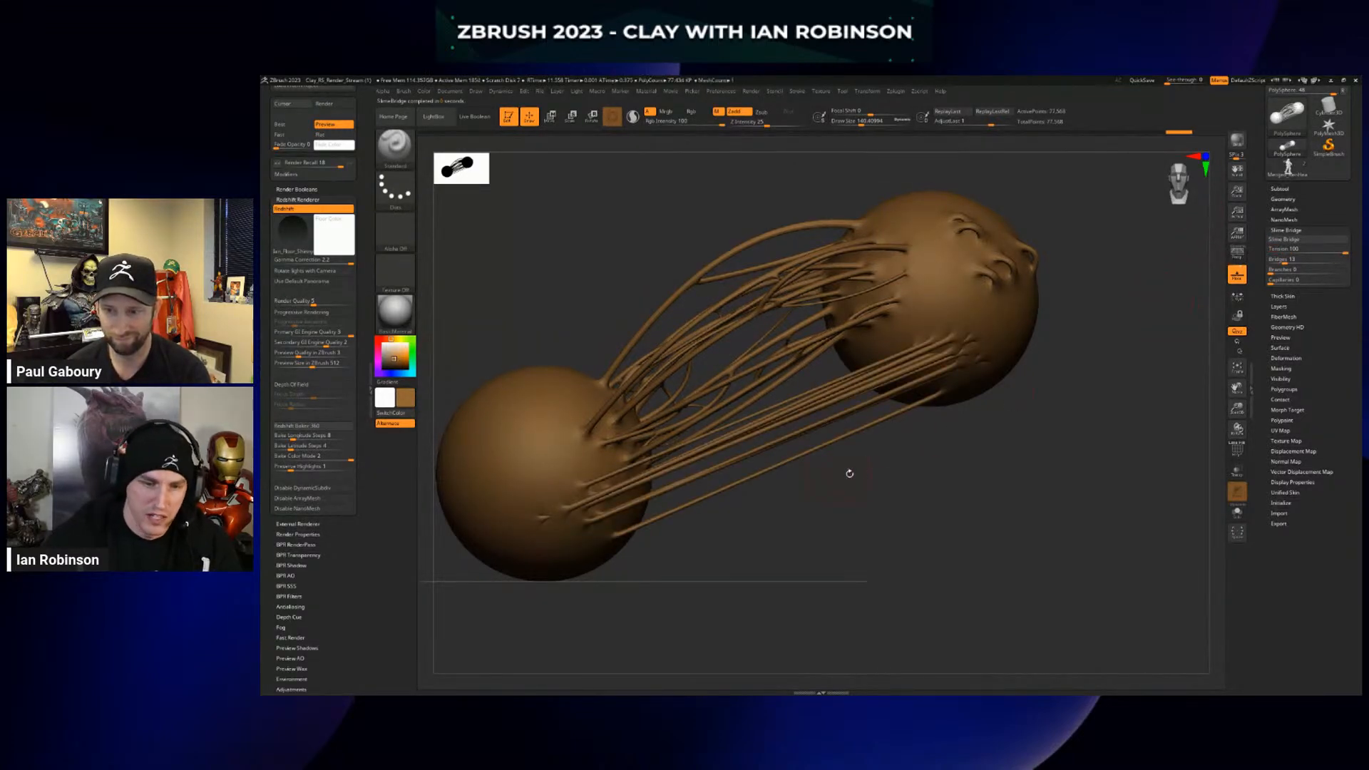
pyautogui.moveTo(878, 503); pyautogui.dragTo(942, 477)
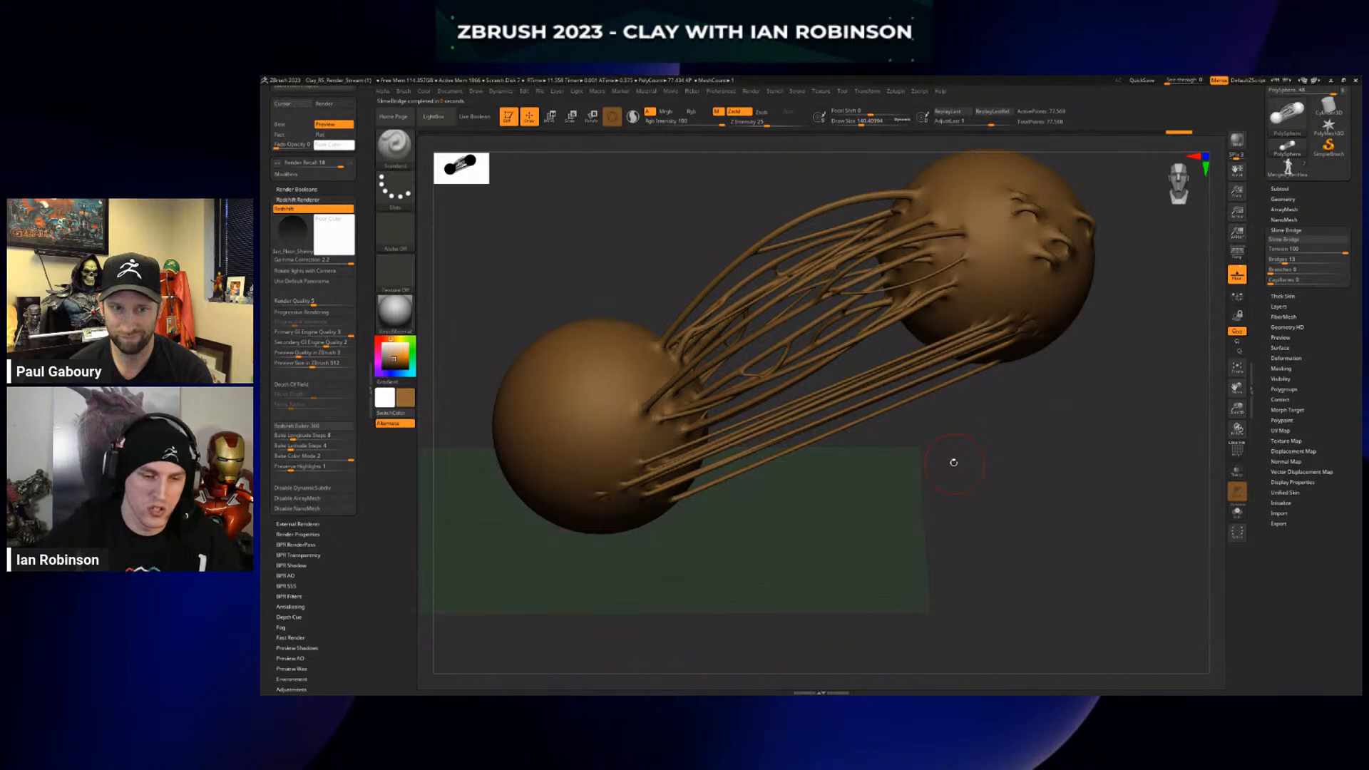
pyautogui.moveTo(1015, 452); pyautogui.dragTo(1027, 448)
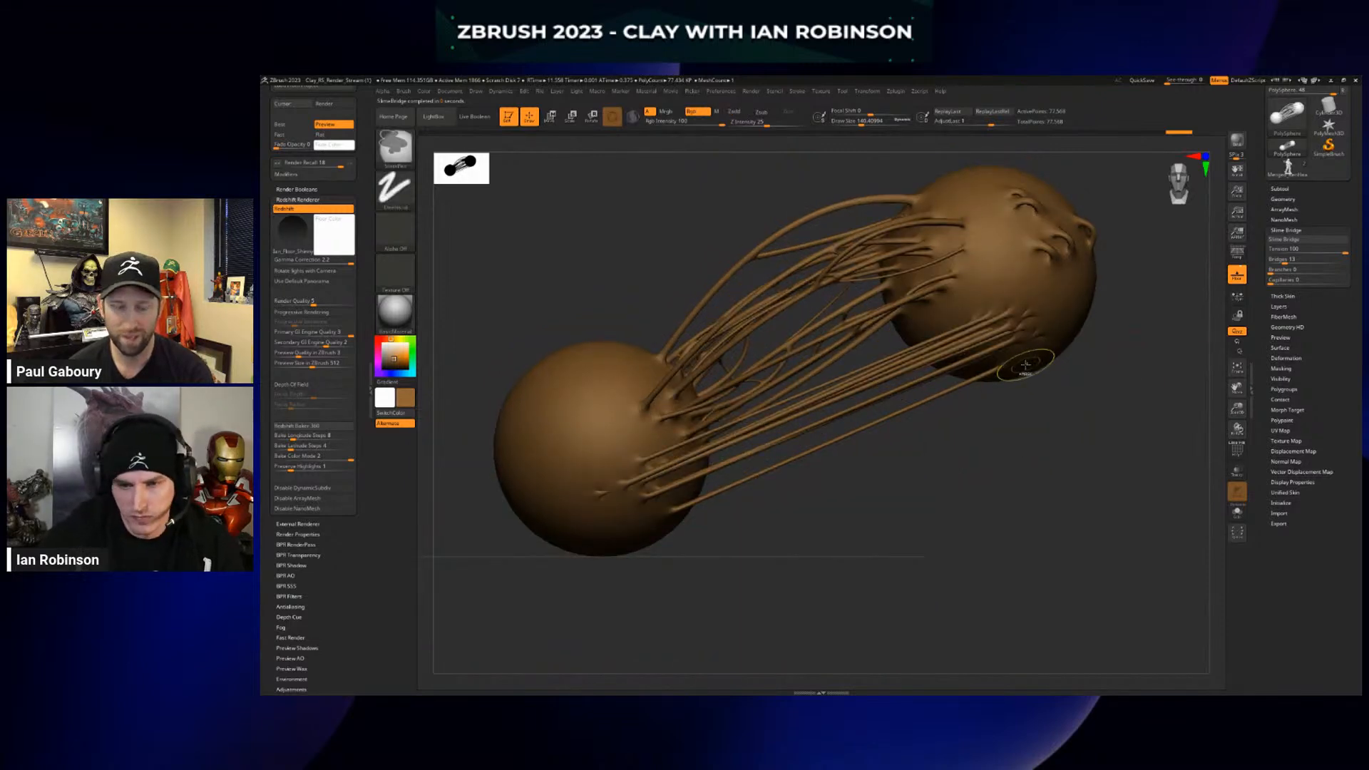
# Compare the mesh by undoing and redoing the last operation, and toggle the polyframe to examine the strands' polygroups
pyautogui.hotkey('ctrl', 'z')
pyautogui.hotkey('ctrl', 'shift', 'z')
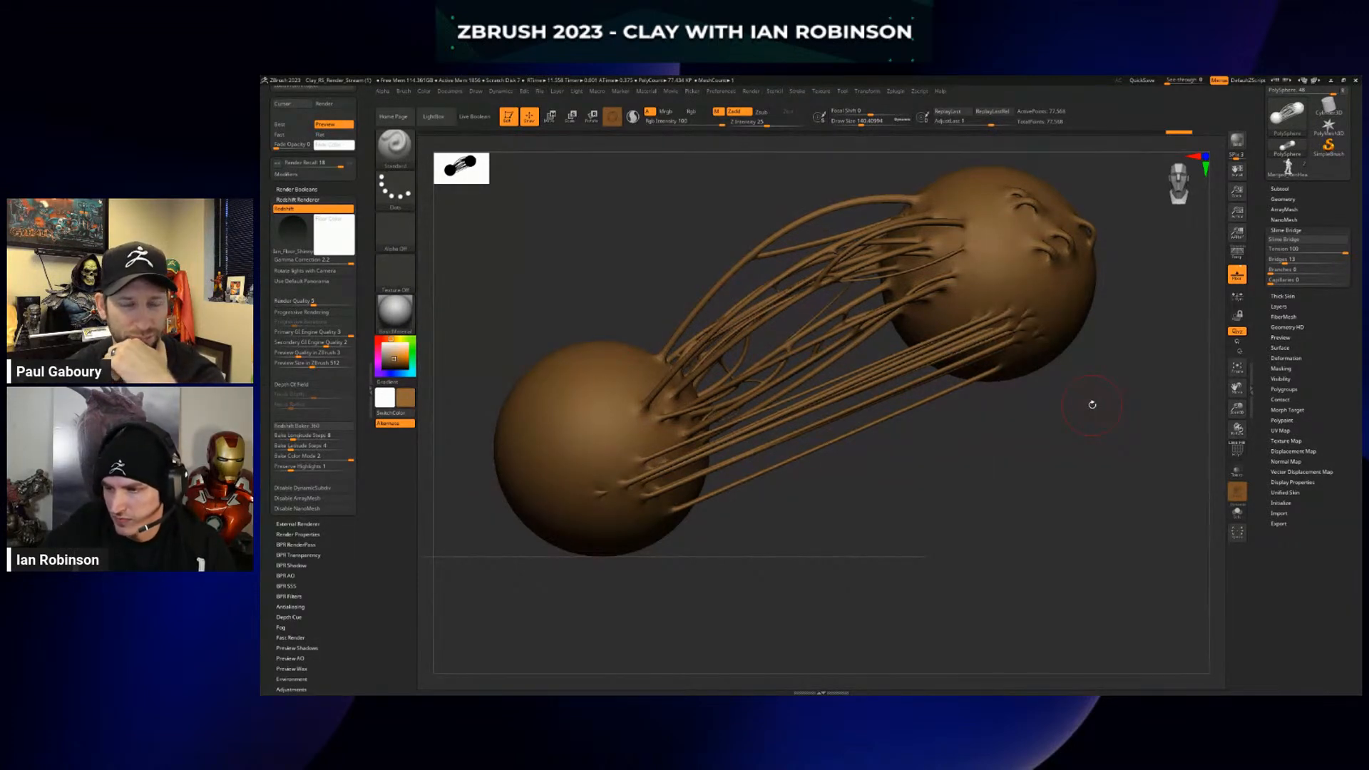
pyautogui.moveTo(927, 424)
pyautogui.mouseDown()
pyautogui.moveTo(956, 468)
pyautogui.moveTo(973, 456)
pyautogui.mouseUp()
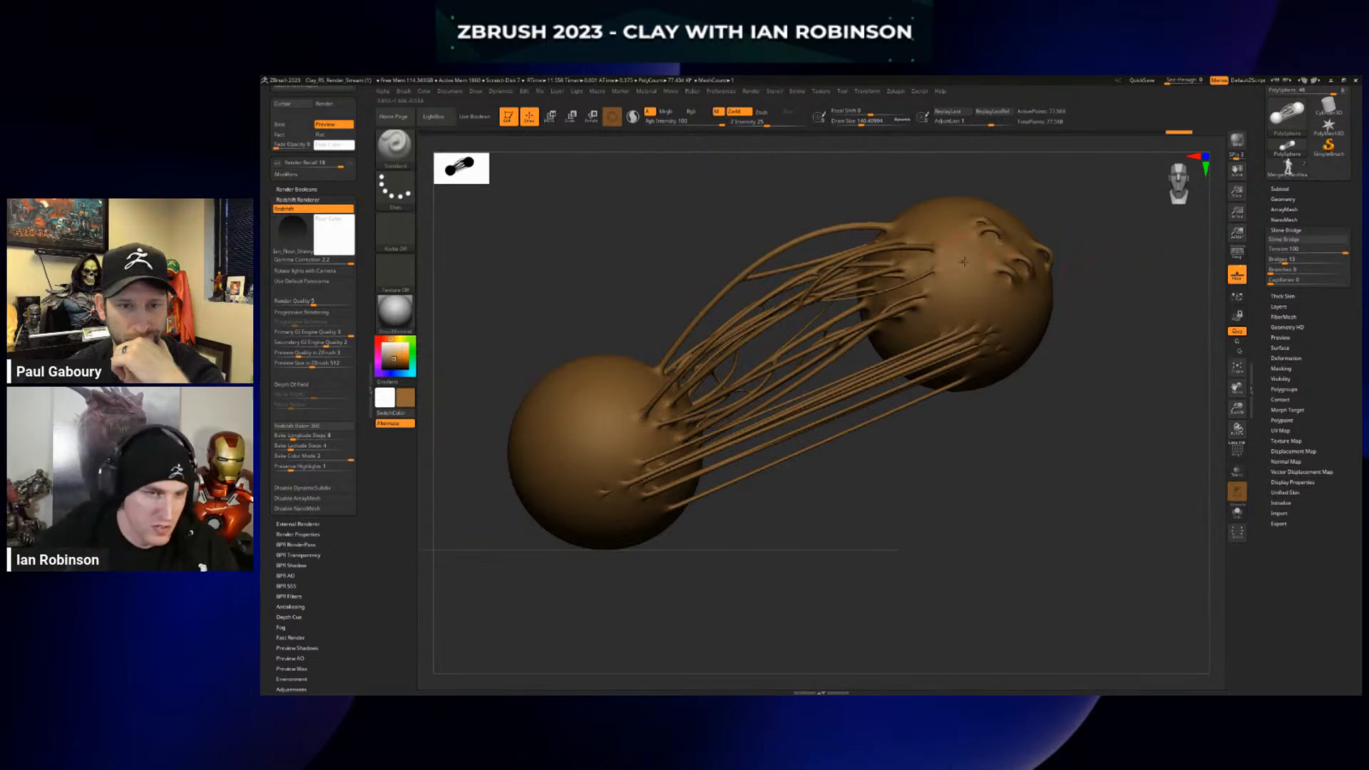
pyautogui.hotkey('shift', 'f')
pyautogui.hotkey('shift', 'f')
pyautogui.hotkey('shift', 'f')
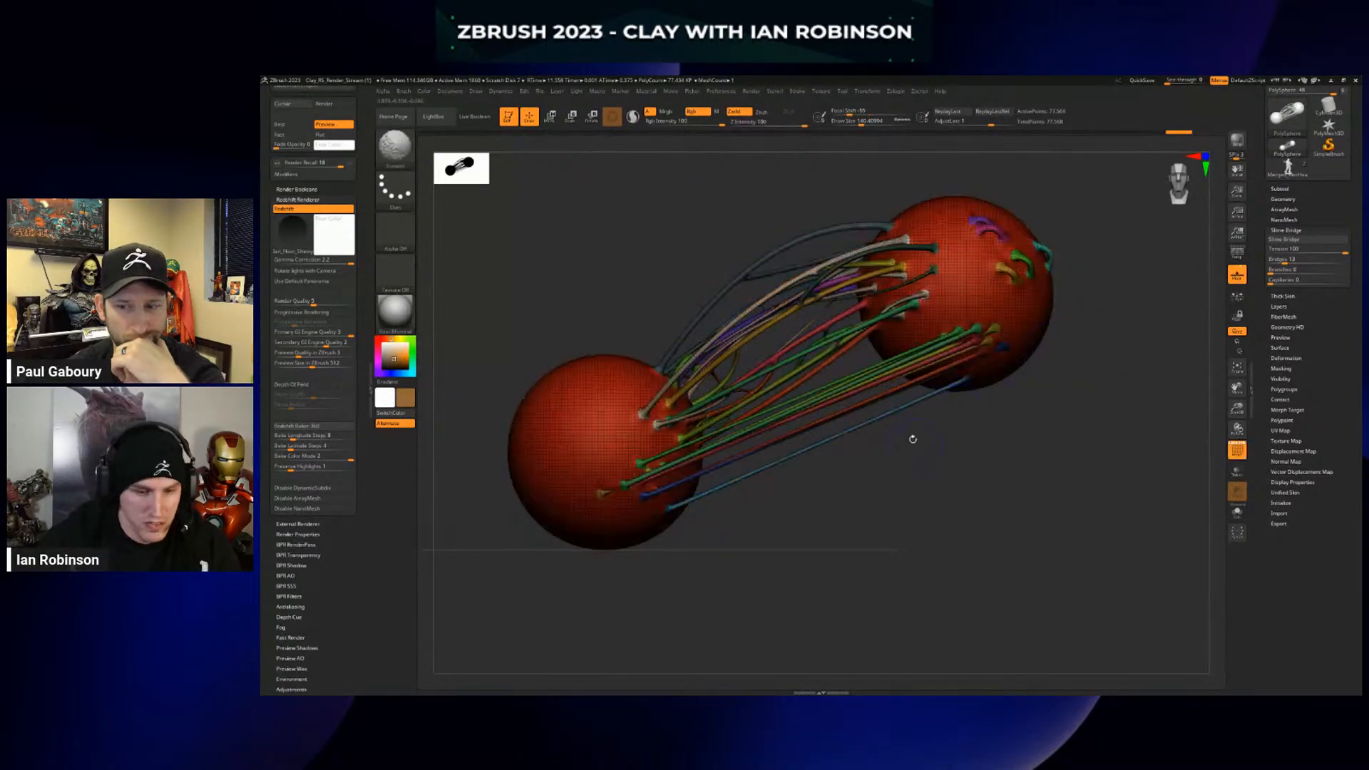
# Turn off the polyframe, make the fighter figure the active tool and frame the full figure
pyautogui.hotkey('shift', 'f')
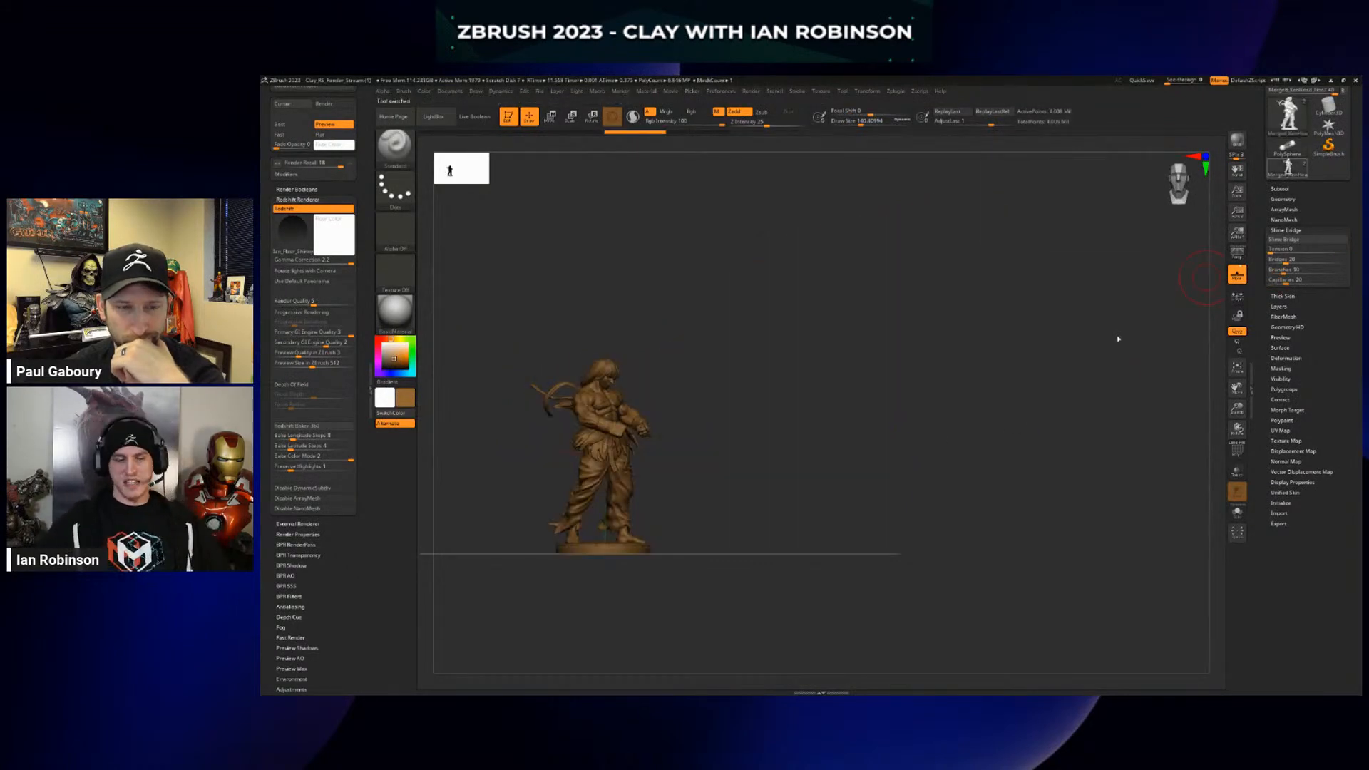
pyautogui.moveTo(856, 345); pyautogui.dragTo(849, 375)
pyautogui.press('f')
pyautogui.moveTo(982, 404)
pyautogui.keyDown('alt'); pyautogui.mouseDown()
pyautogui.moveTo(974, 381)
pyautogui.moveTo(991, 367)
pyautogui.mouseUp(); pyautogui.keyUp('alt')
pyautogui.press('s')
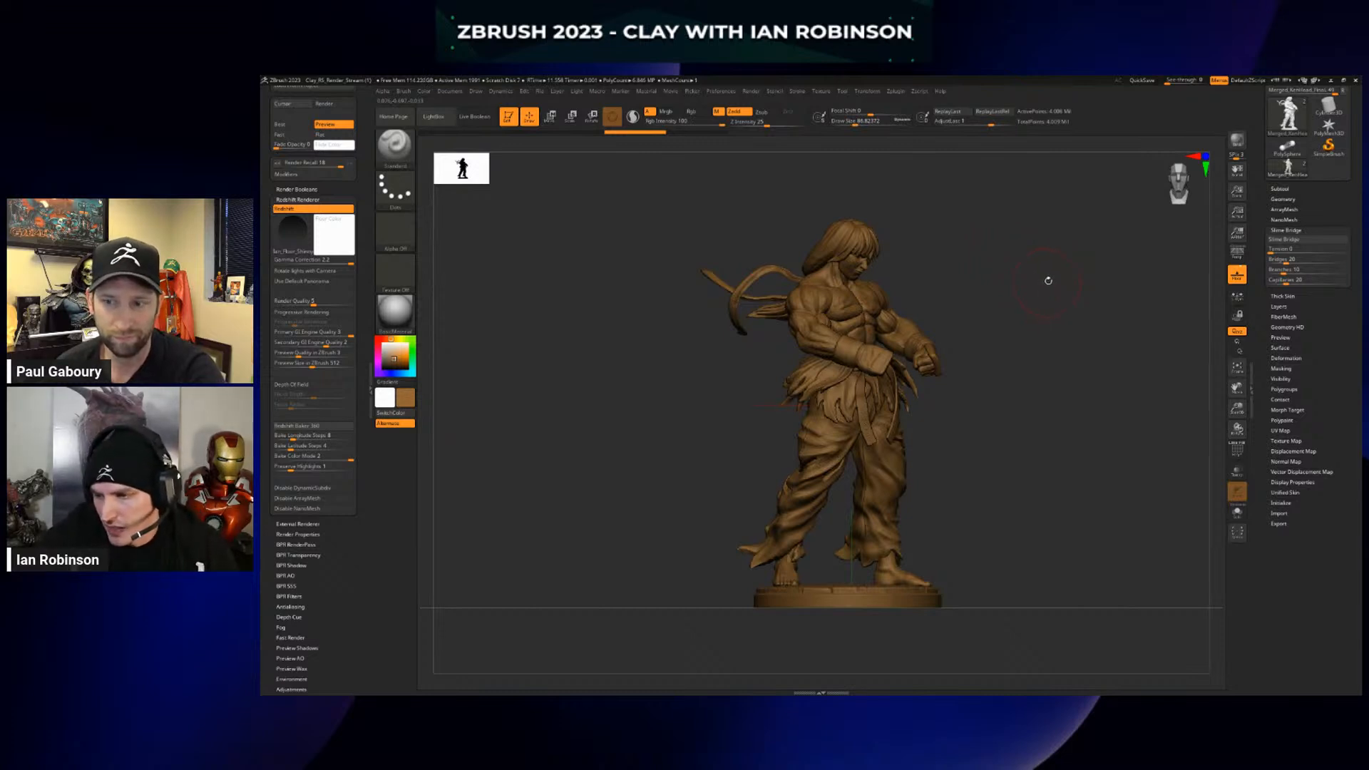
pyautogui.moveTo(1048, 280); pyautogui.dragTo(1052, 282)
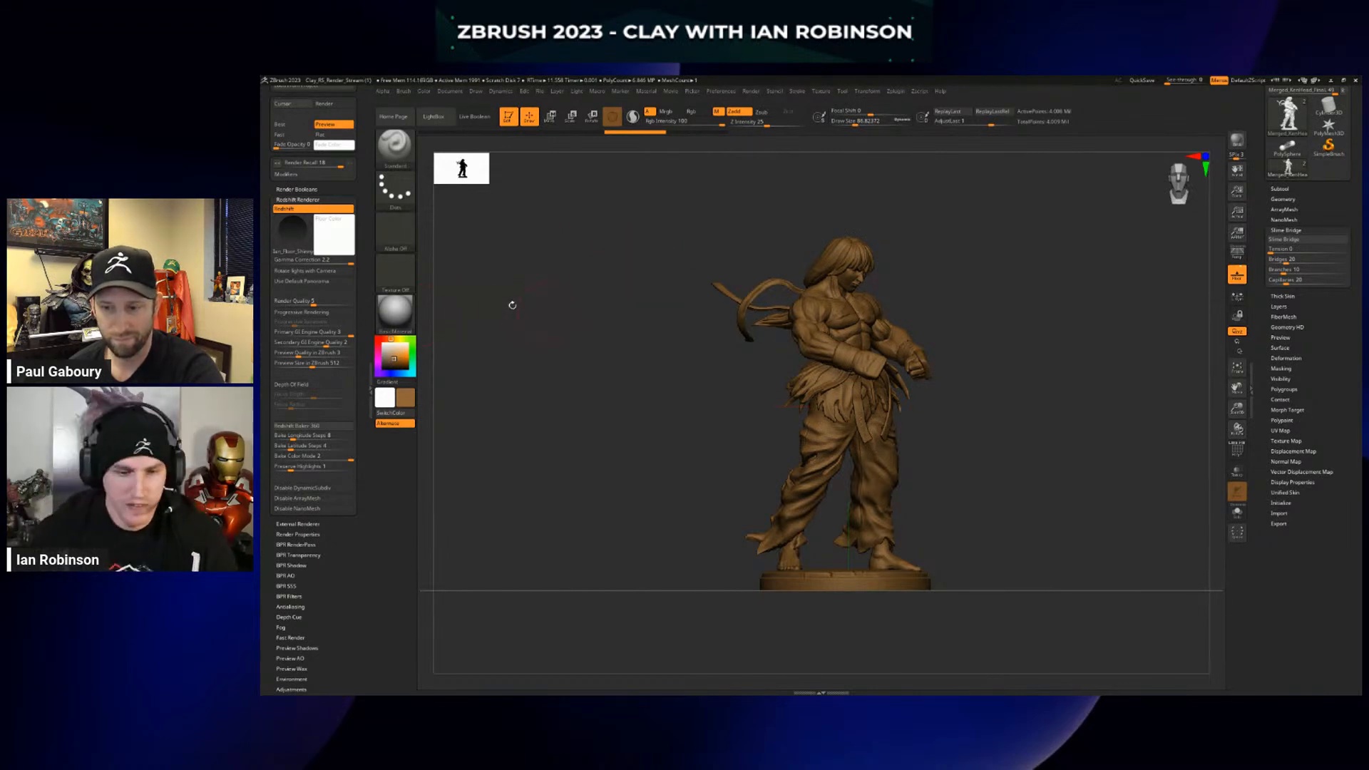
# Apply the clay material to the fighter figure and turn on perspective
pyautogui.click(394, 312)
pyautogui.click(535, 505)
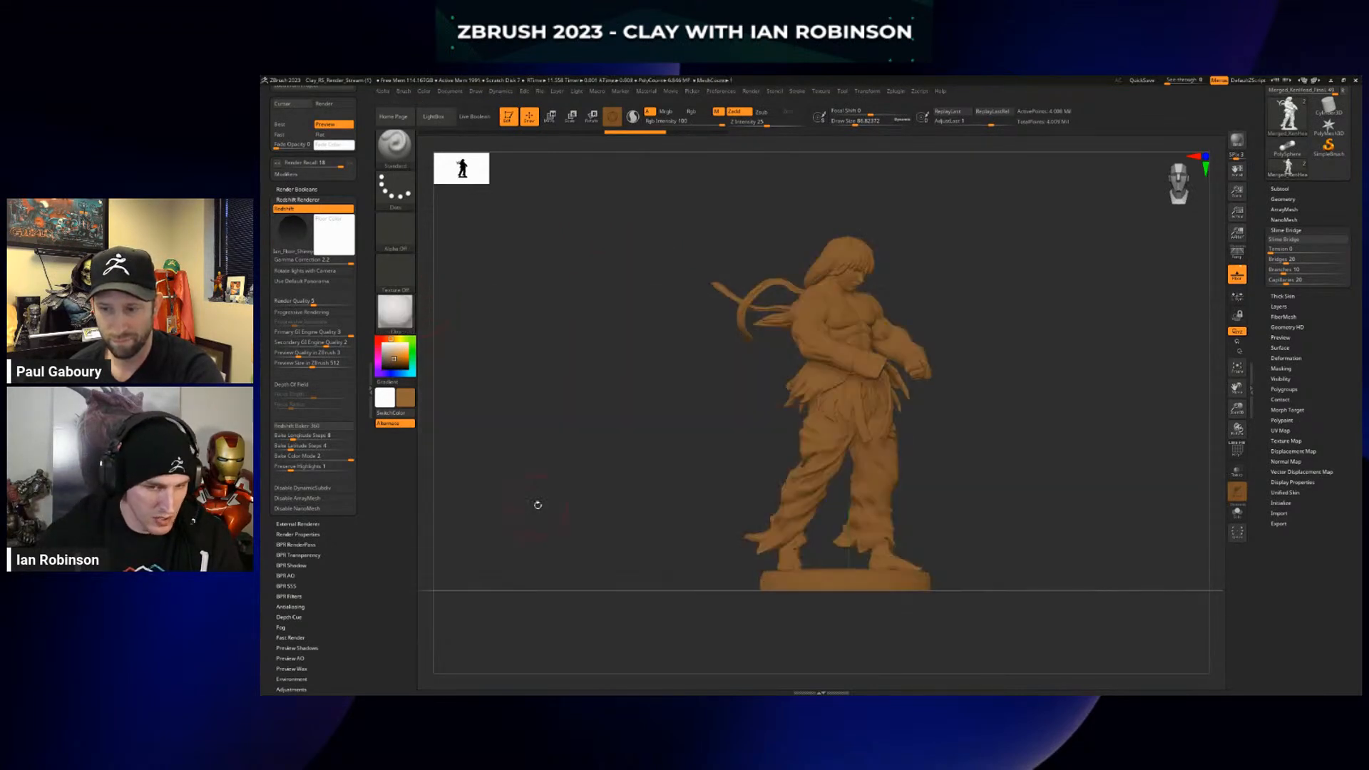
pyautogui.moveTo(1091, 370); pyautogui.dragTo(1055, 403)
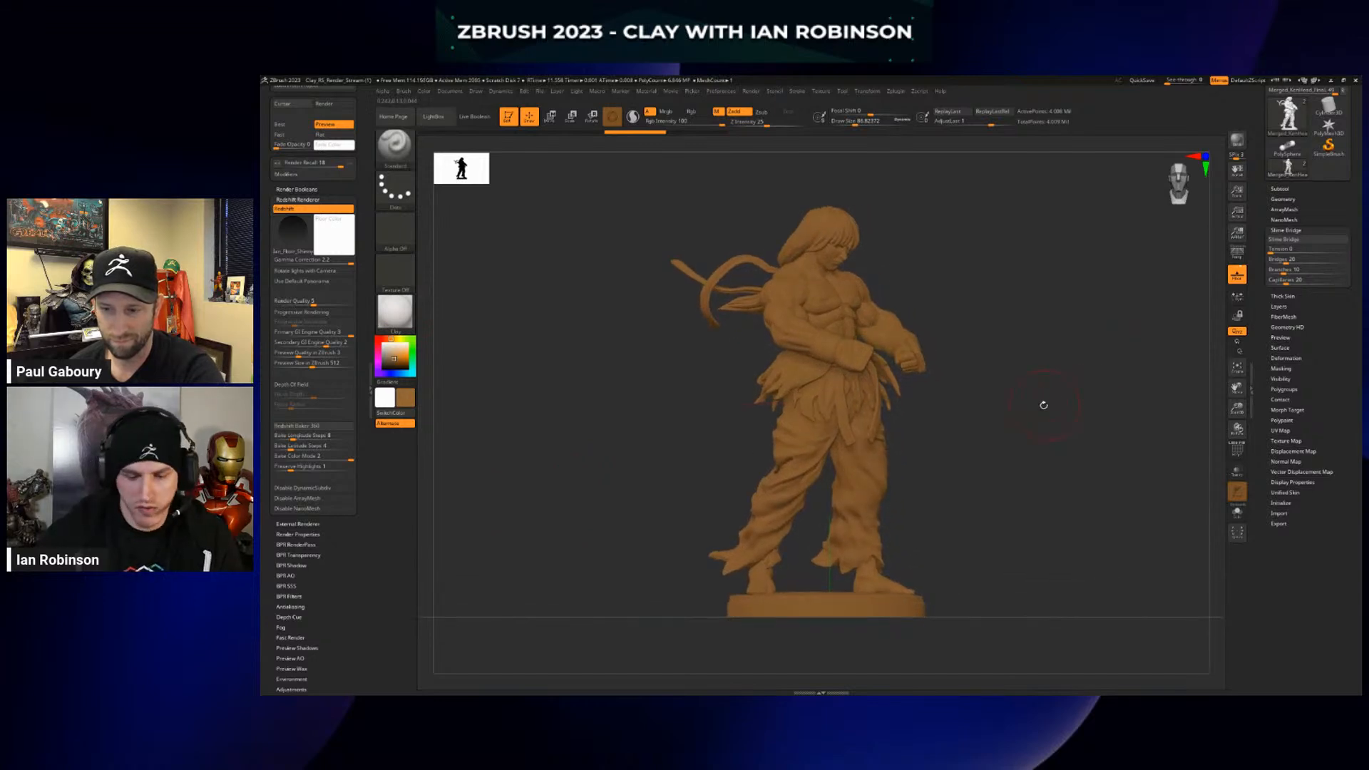
pyautogui.hotkey('shift', 'p')
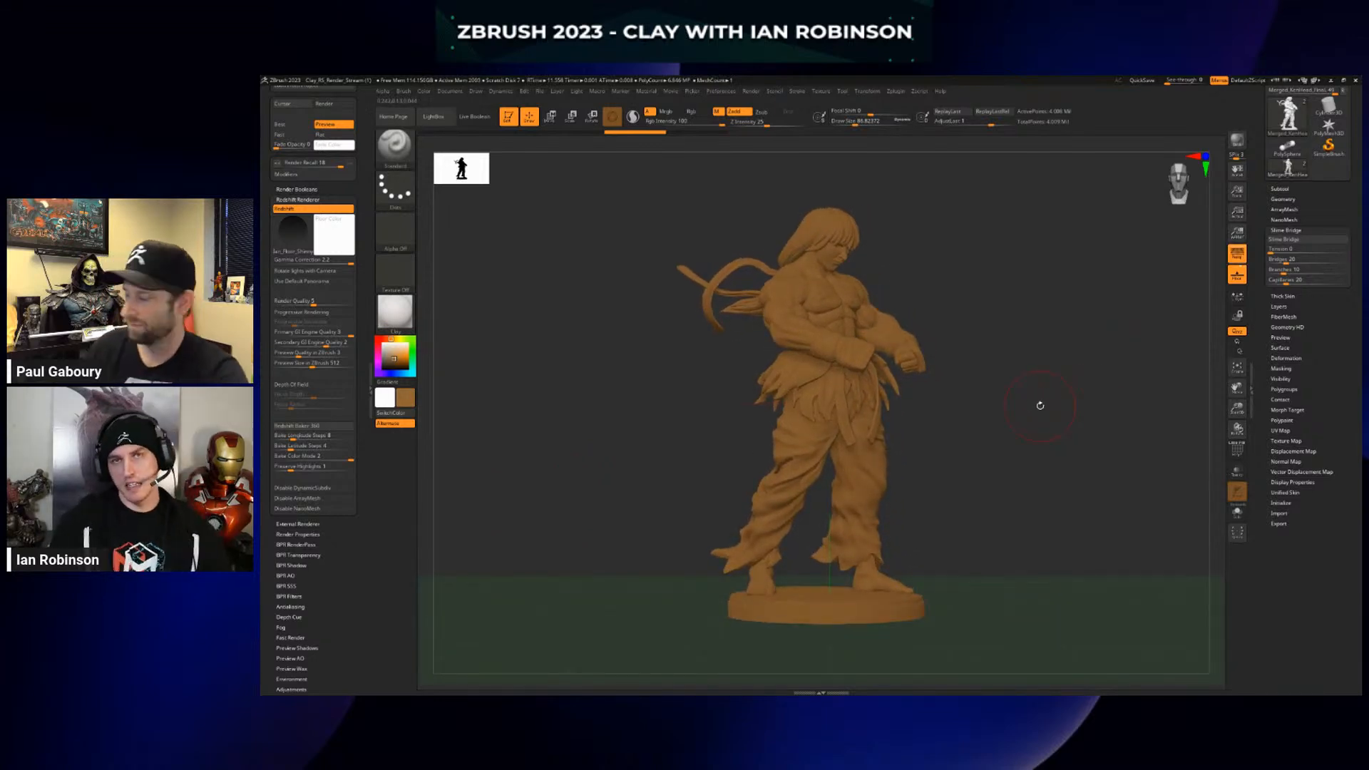
# Dock the Material palette in the tray and expand the clay material's Modifiers
pyautogui.click(647, 92)
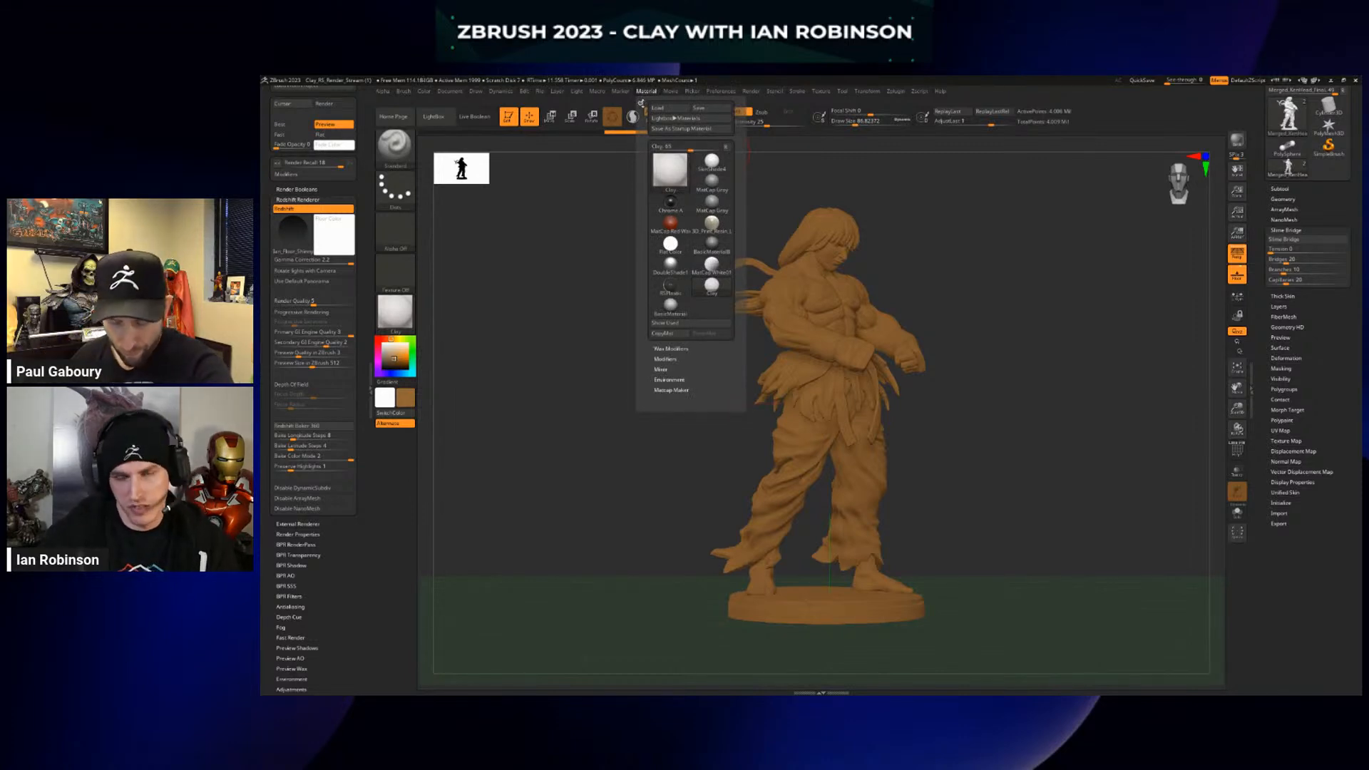
pyautogui.click(641, 102)
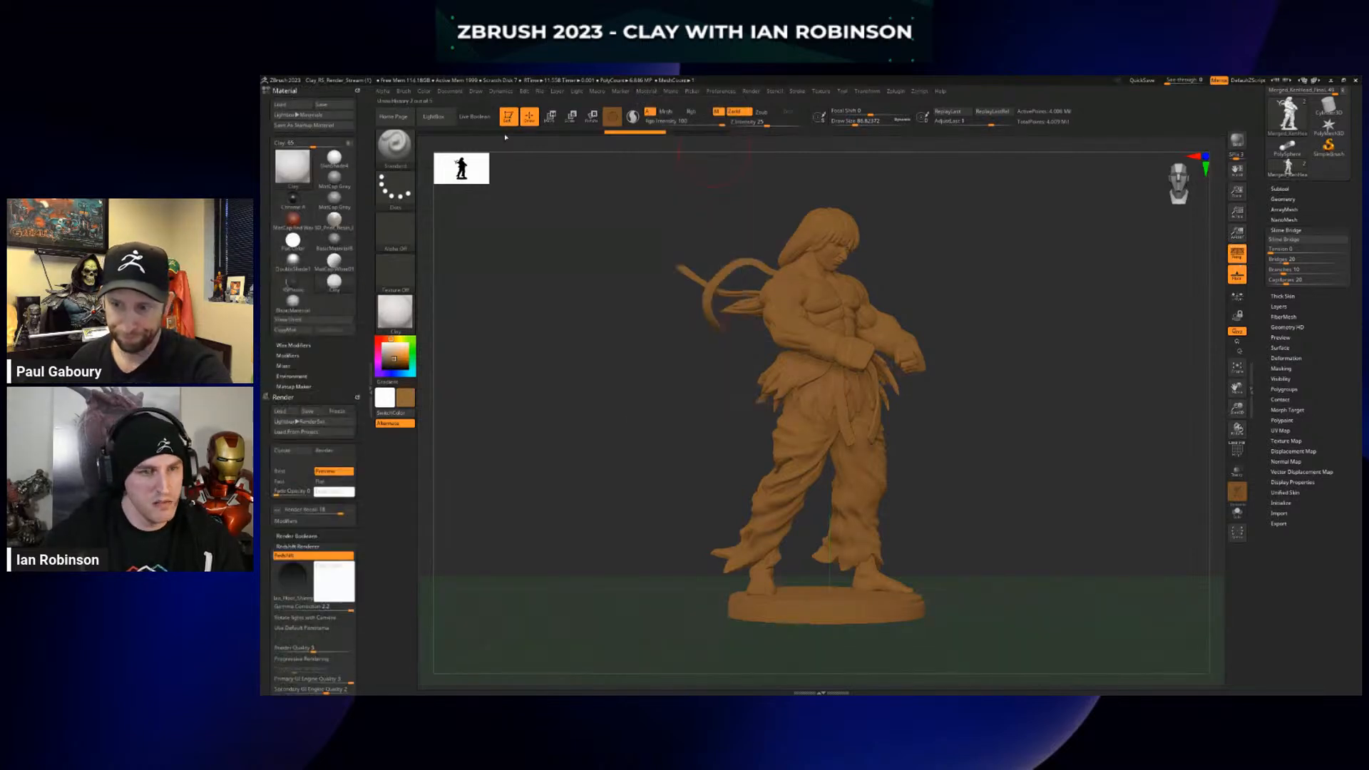
pyautogui.scroll(-3, 318, 345)
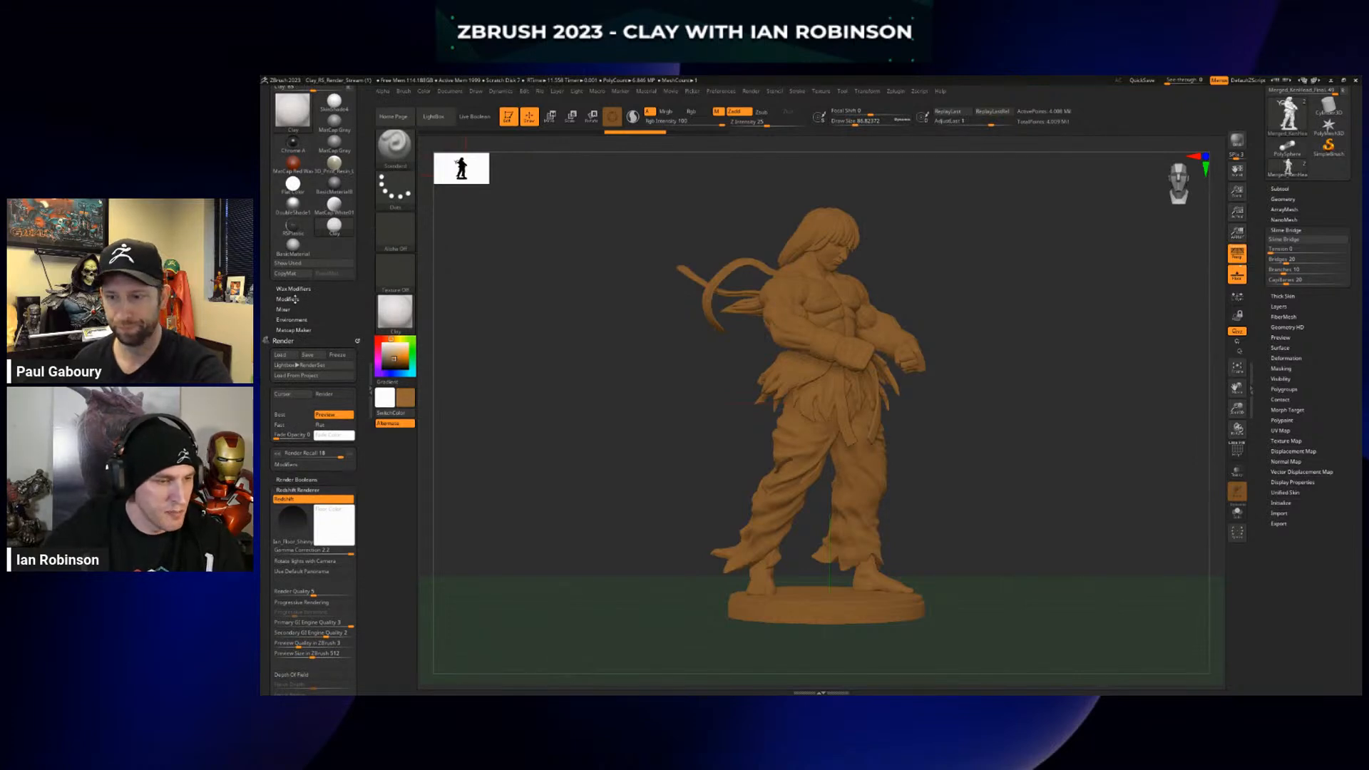
pyautogui.click(287, 299)
pyautogui.scroll(-4, 359, 239)
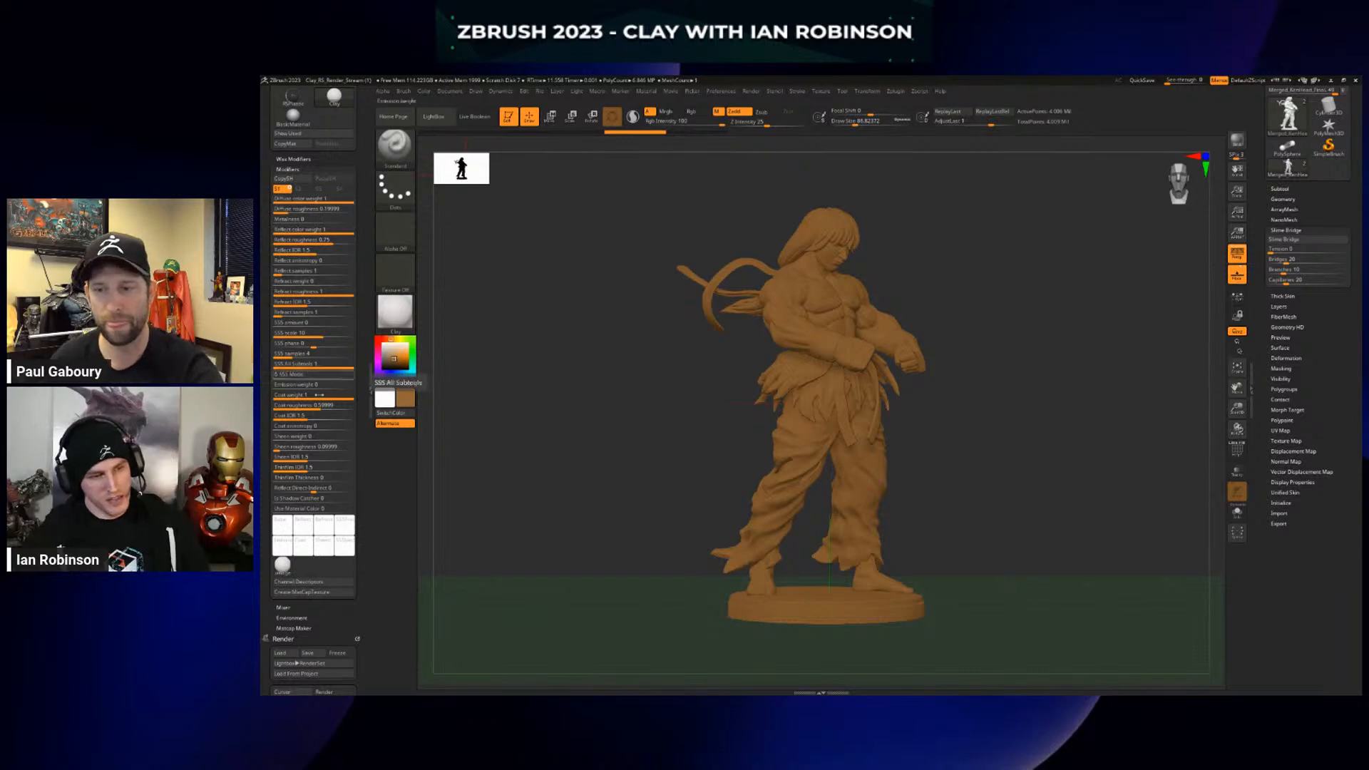
# Compare the modifiers of a MatCap material with those of the clay material, finishing with the clay material active
pyautogui.click(395, 311)
pyautogui.click(512, 407)
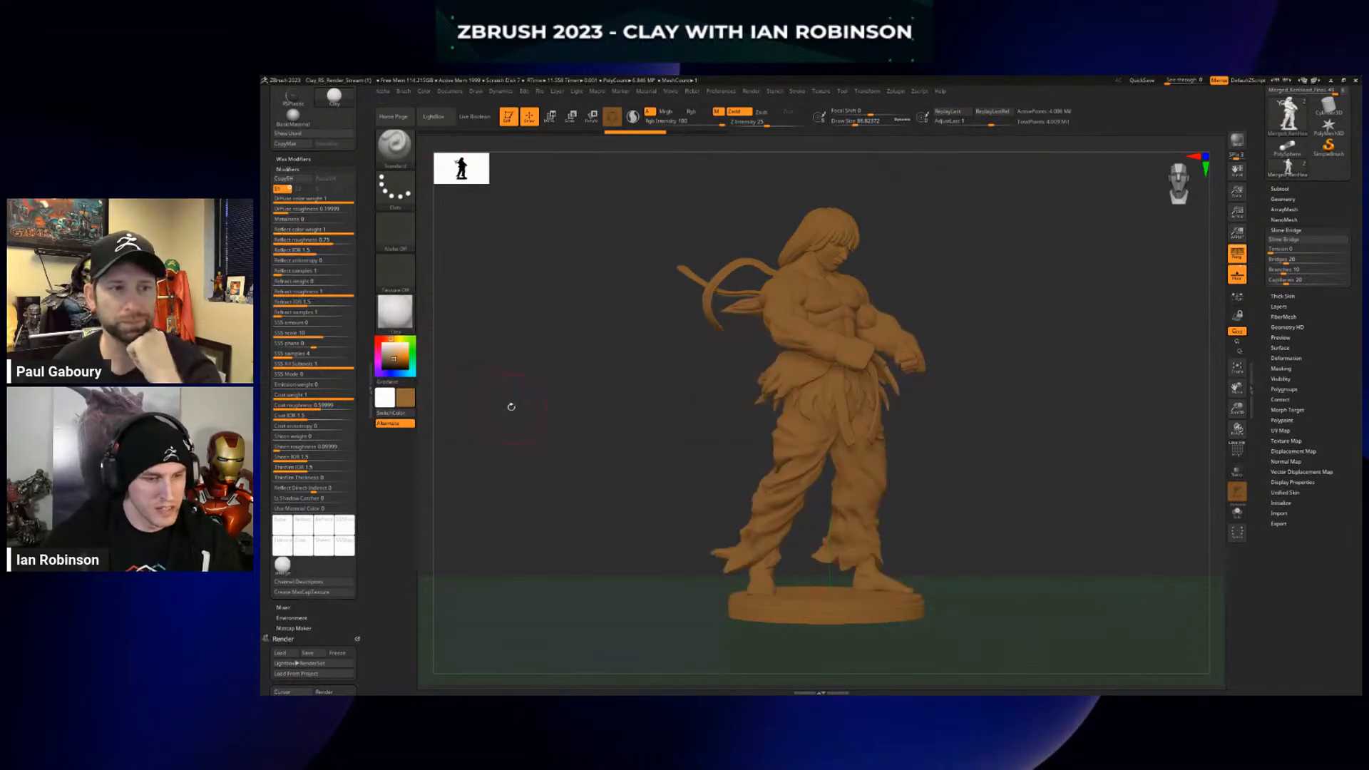
pyautogui.click(395, 311)
pyautogui.click(485, 348)
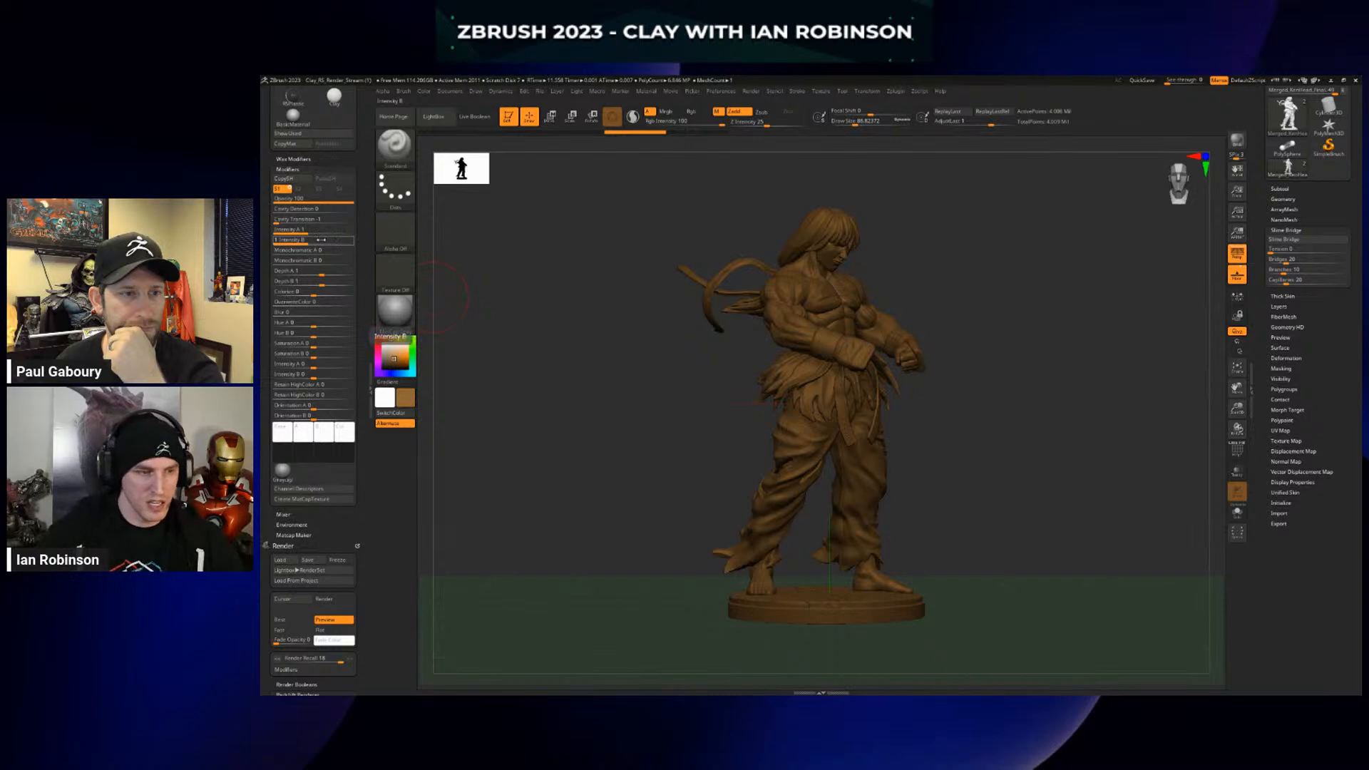
pyautogui.click(391, 317)
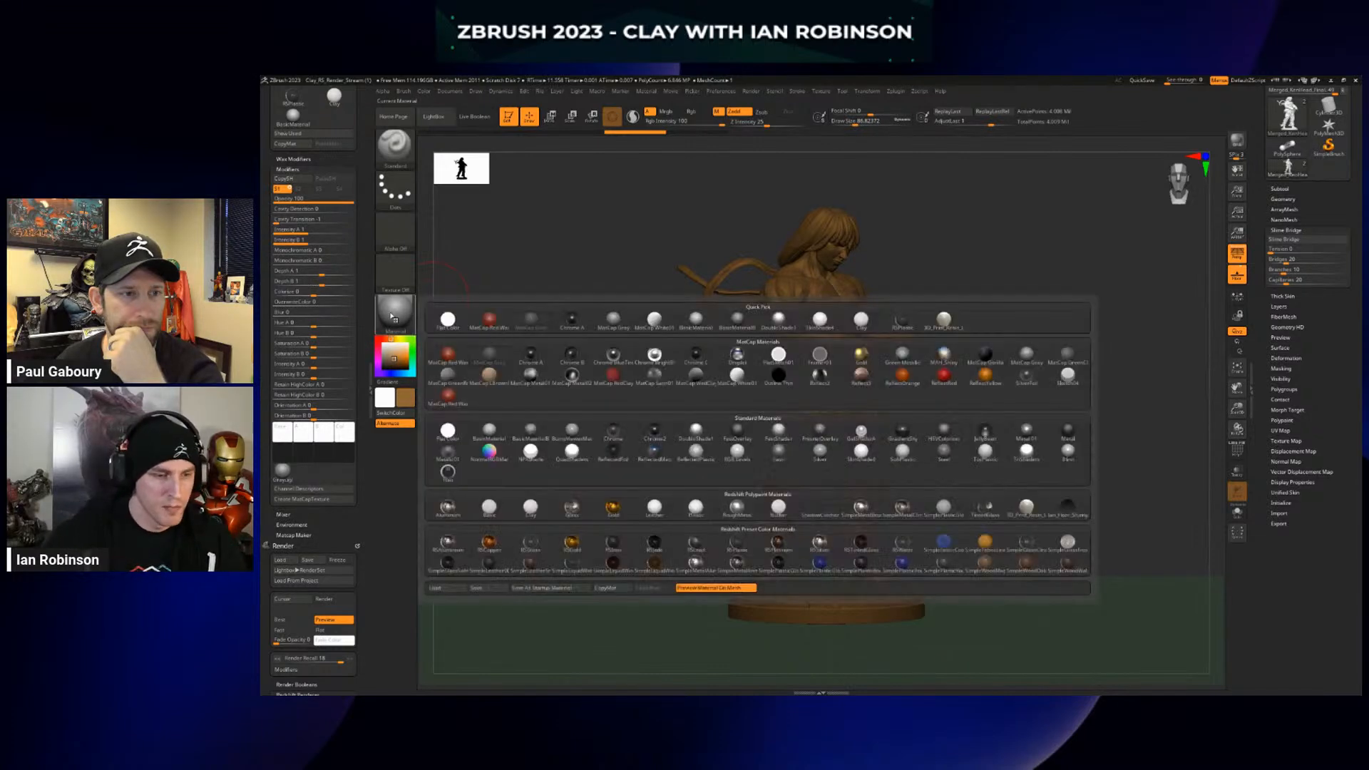
pyautogui.click(546, 512)
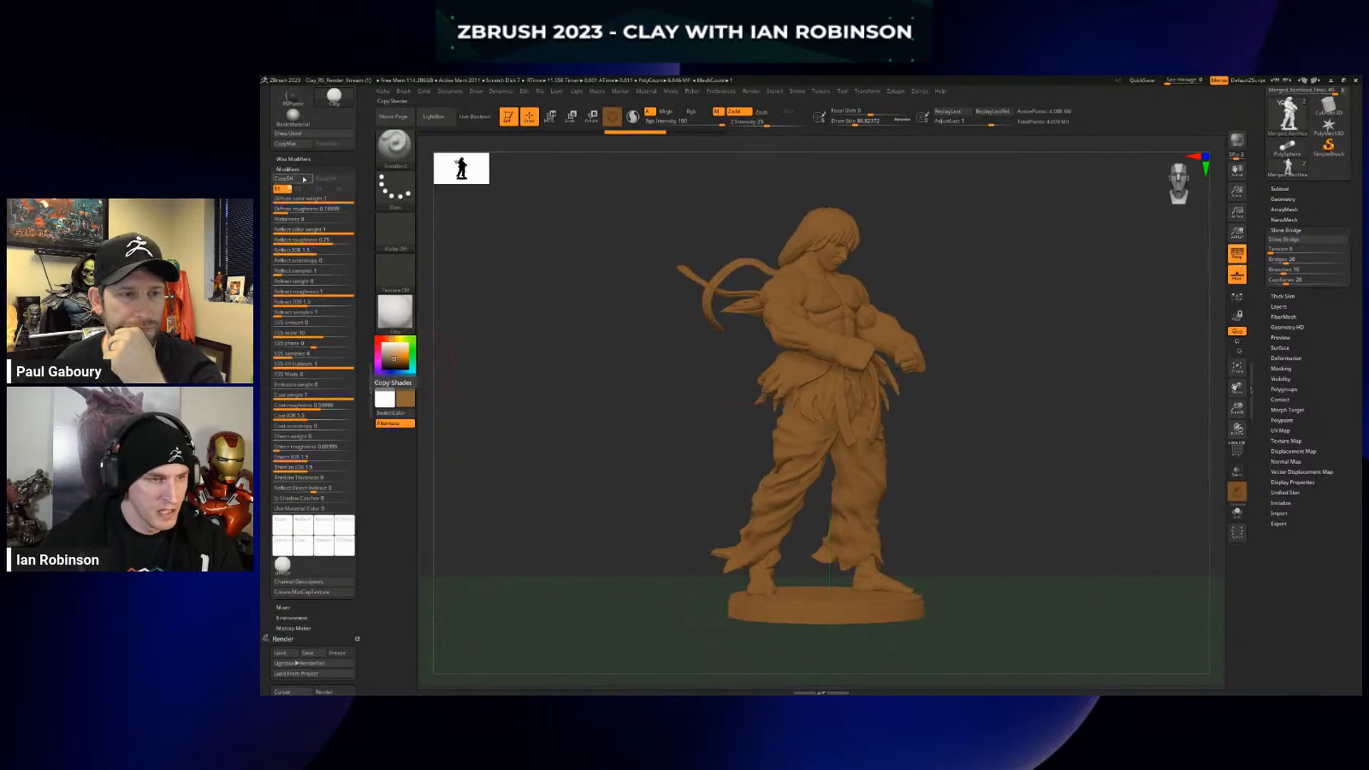
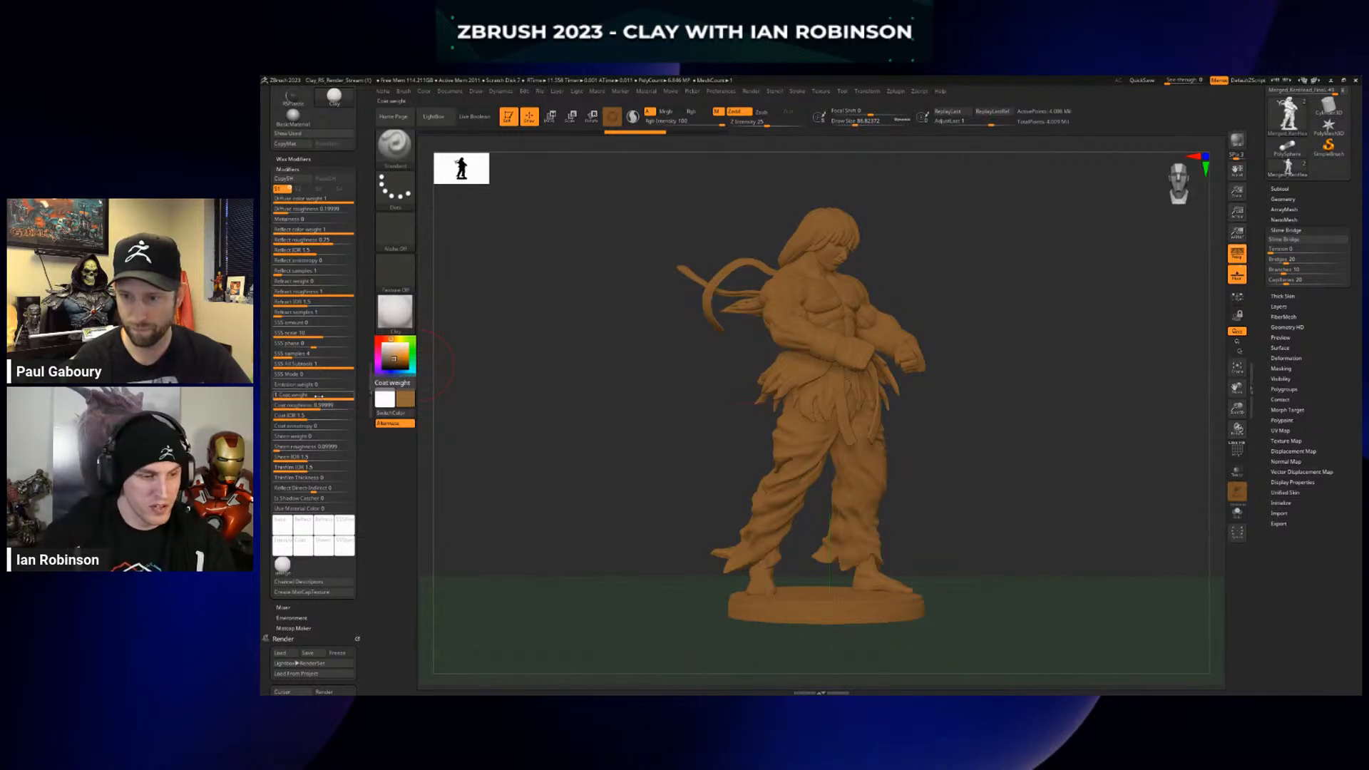
# Test-render the figure with the clay's coat weight at 0, and raise the coat weight to about 0.74
pyautogui.moveTo(318, 395); pyautogui.dragTo(302, 396)
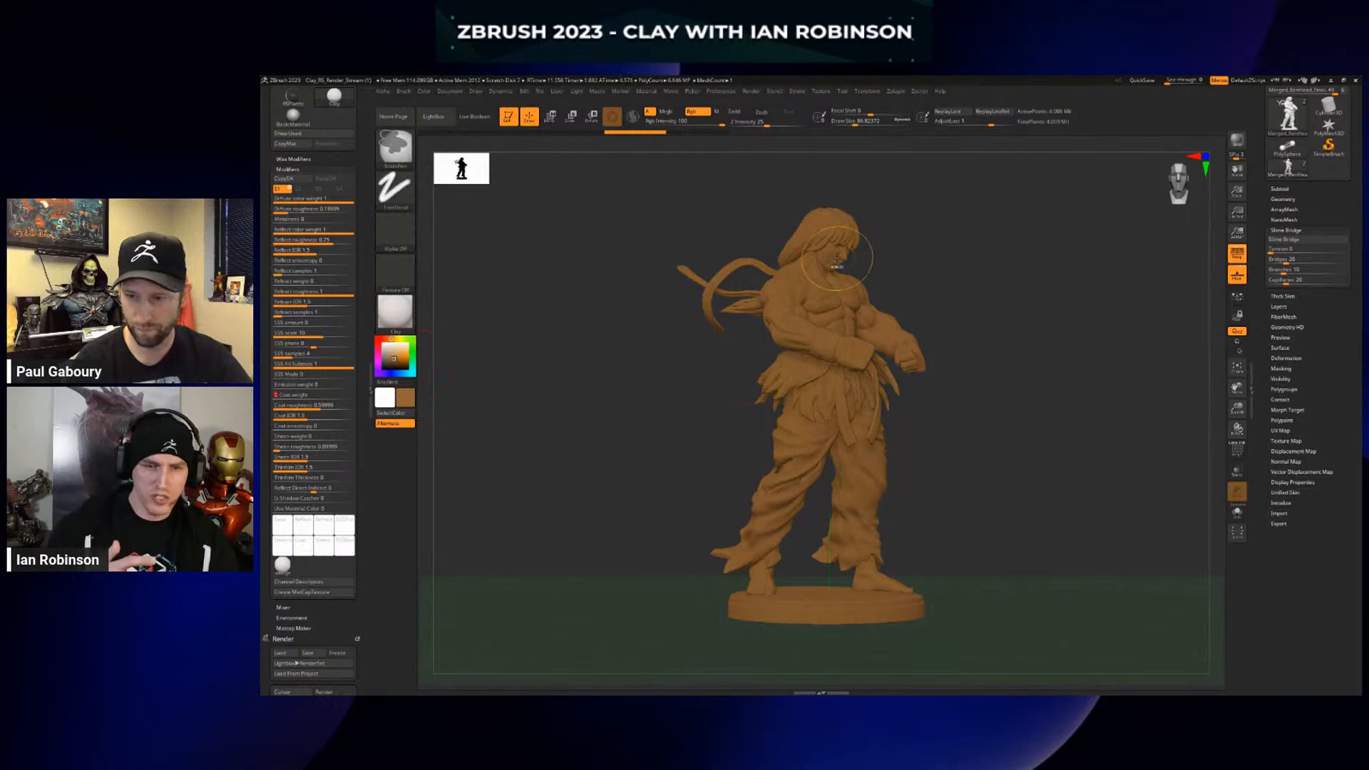
pyautogui.hotkey('ctrl', 'r')
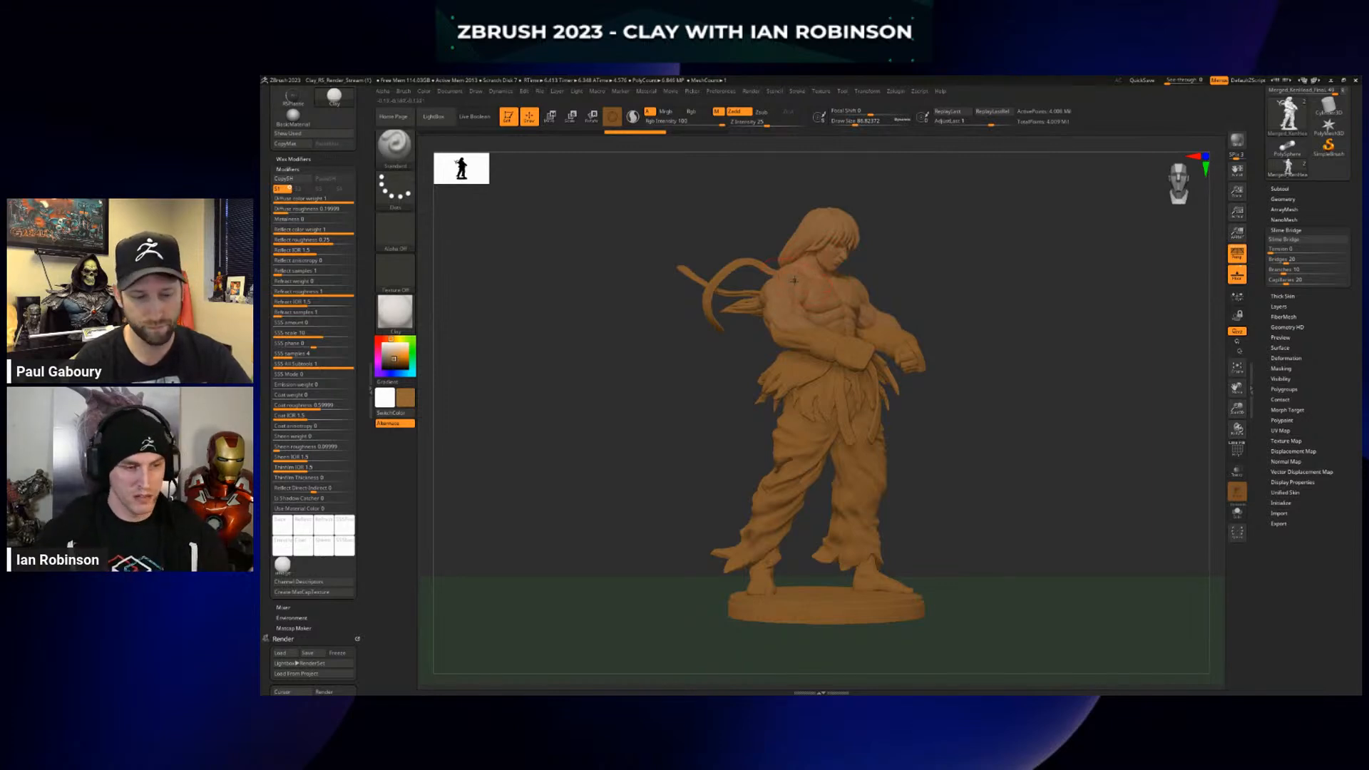
pyautogui.click(291, 395)
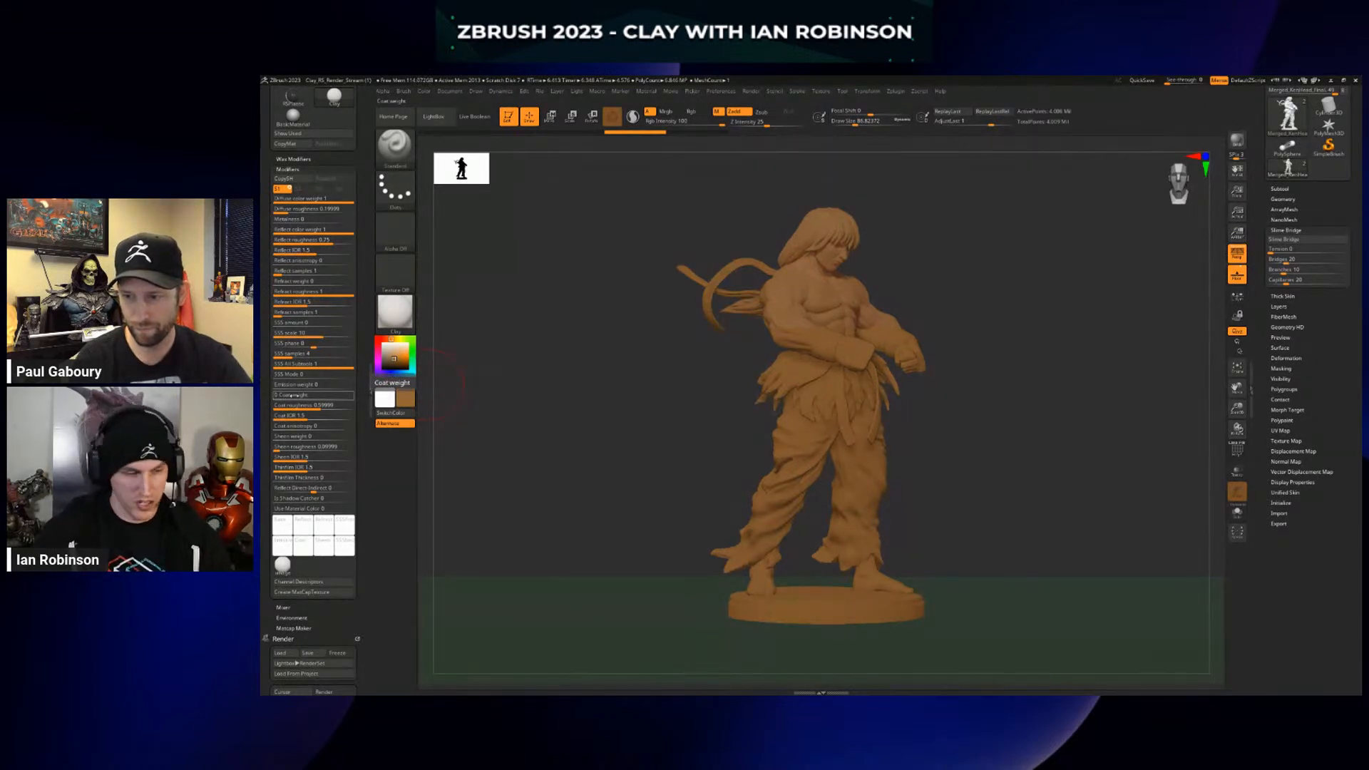
pyautogui.moveTo(291, 395); pyautogui.dragTo(330, 397)
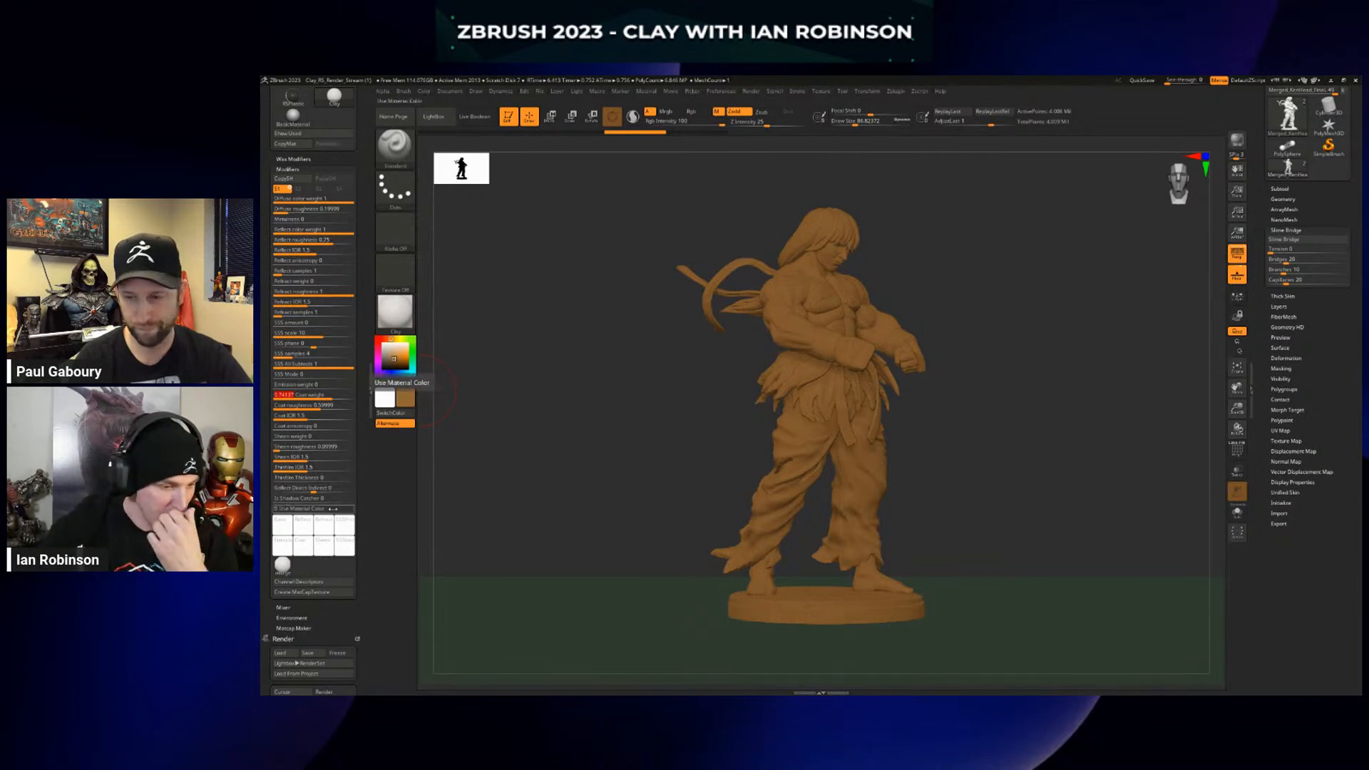
# Choose a pink main colour (red 221, green 54, blue 156) and assign it to the clay material's Base colour
pyautogui.moveTo(289, 528); pyautogui.dragTo(283, 411)
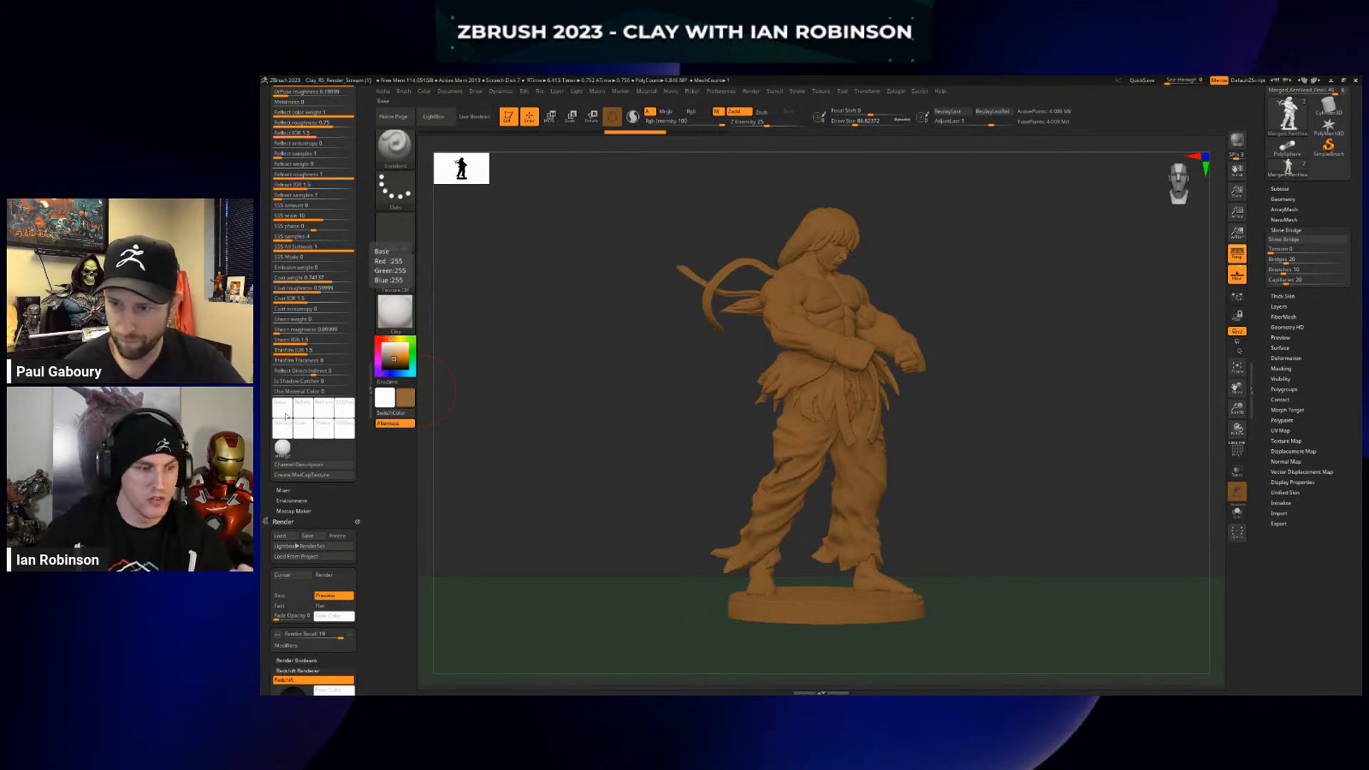
pyautogui.click(414, 353)
pyautogui.moveTo(413, 353); pyautogui.dragTo(378, 354)
pyautogui.click(402, 355)
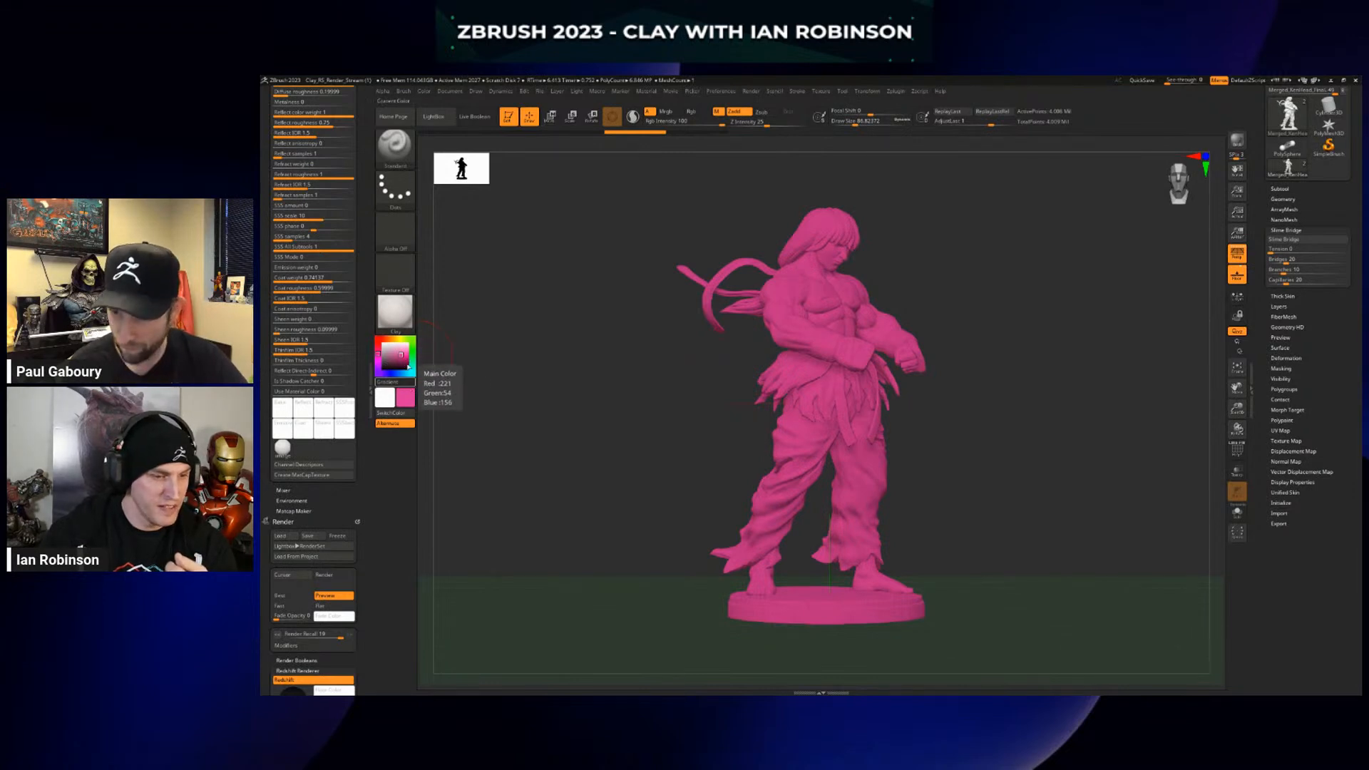
pyautogui.click(285, 413)
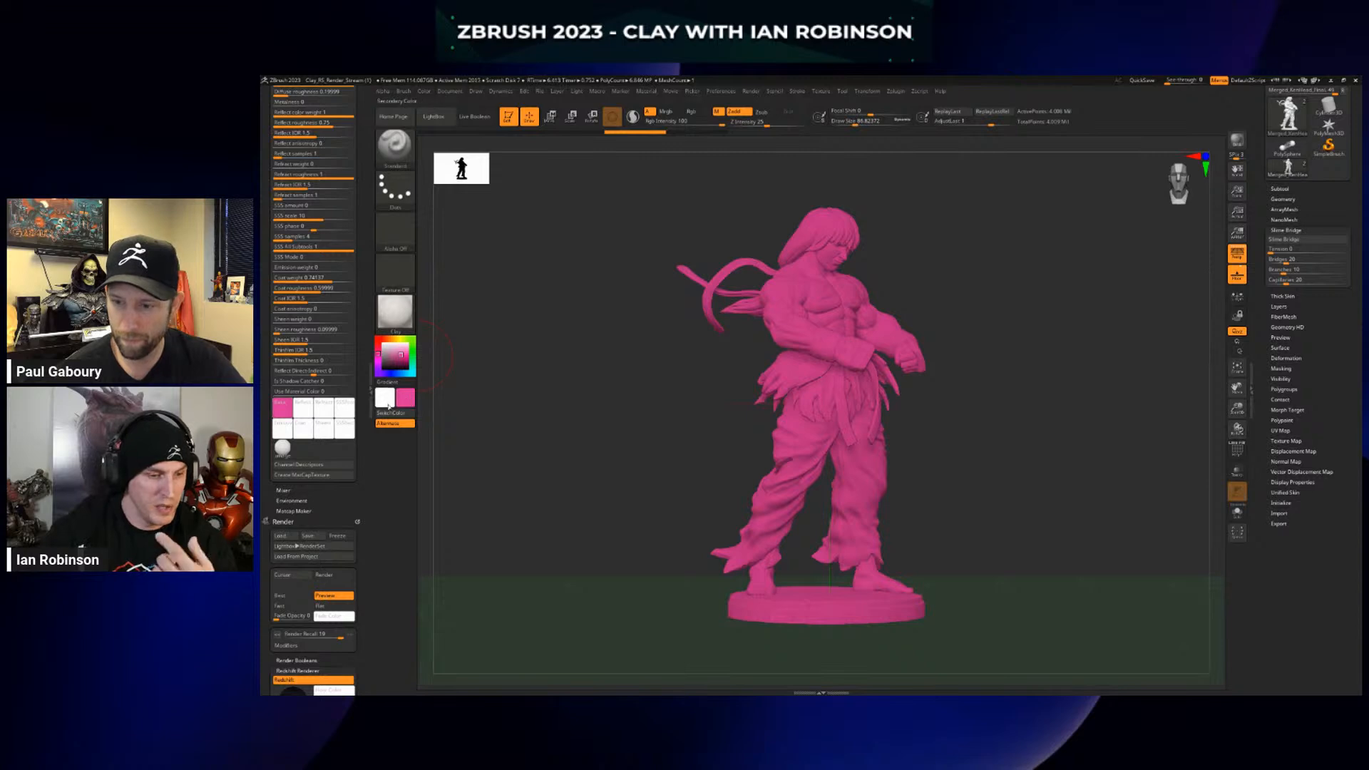
# Set the main colour to near-white and render the figure to test the pink Base colour
pyautogui.click(395, 347)
pyautogui.moveTo(395, 347); pyautogui.dragTo(385, 349)
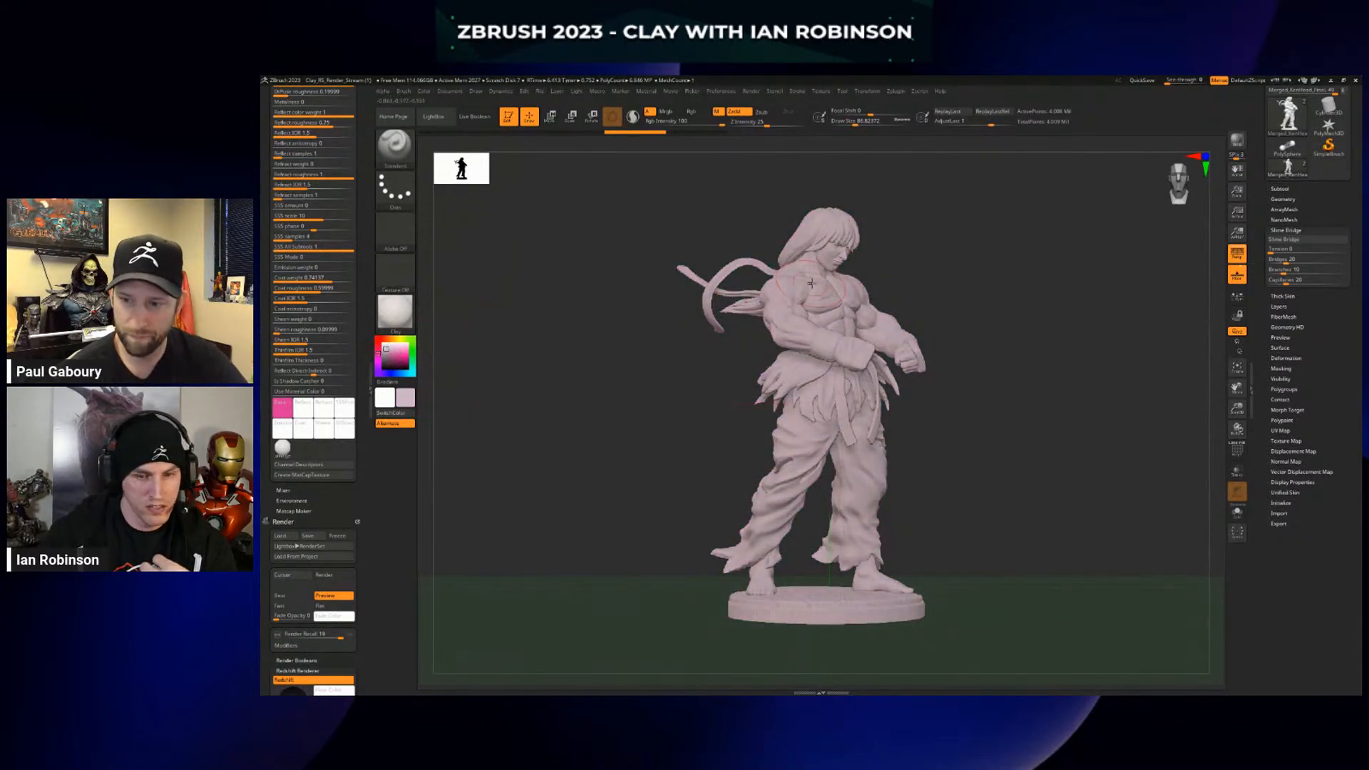
pyautogui.click(385, 346)
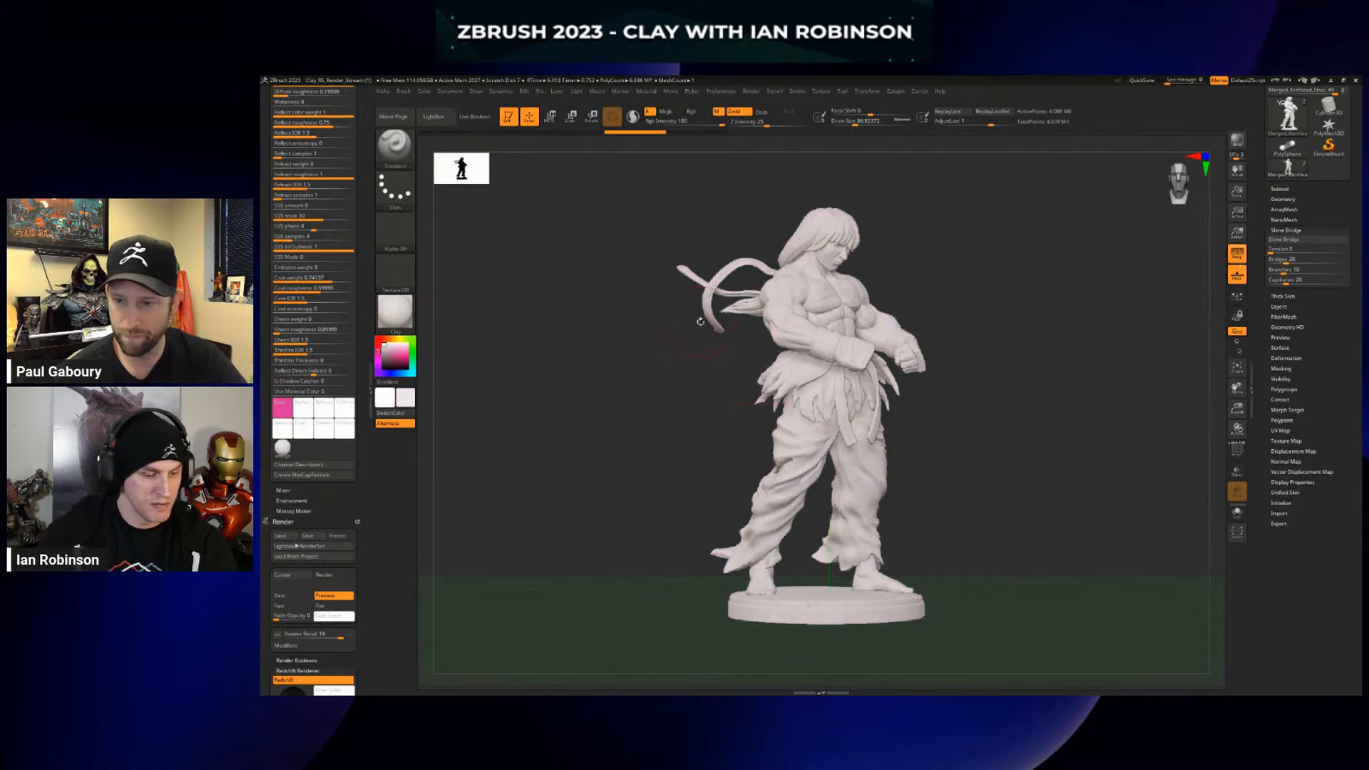
pyautogui.hotkey('ctrl', 'r')
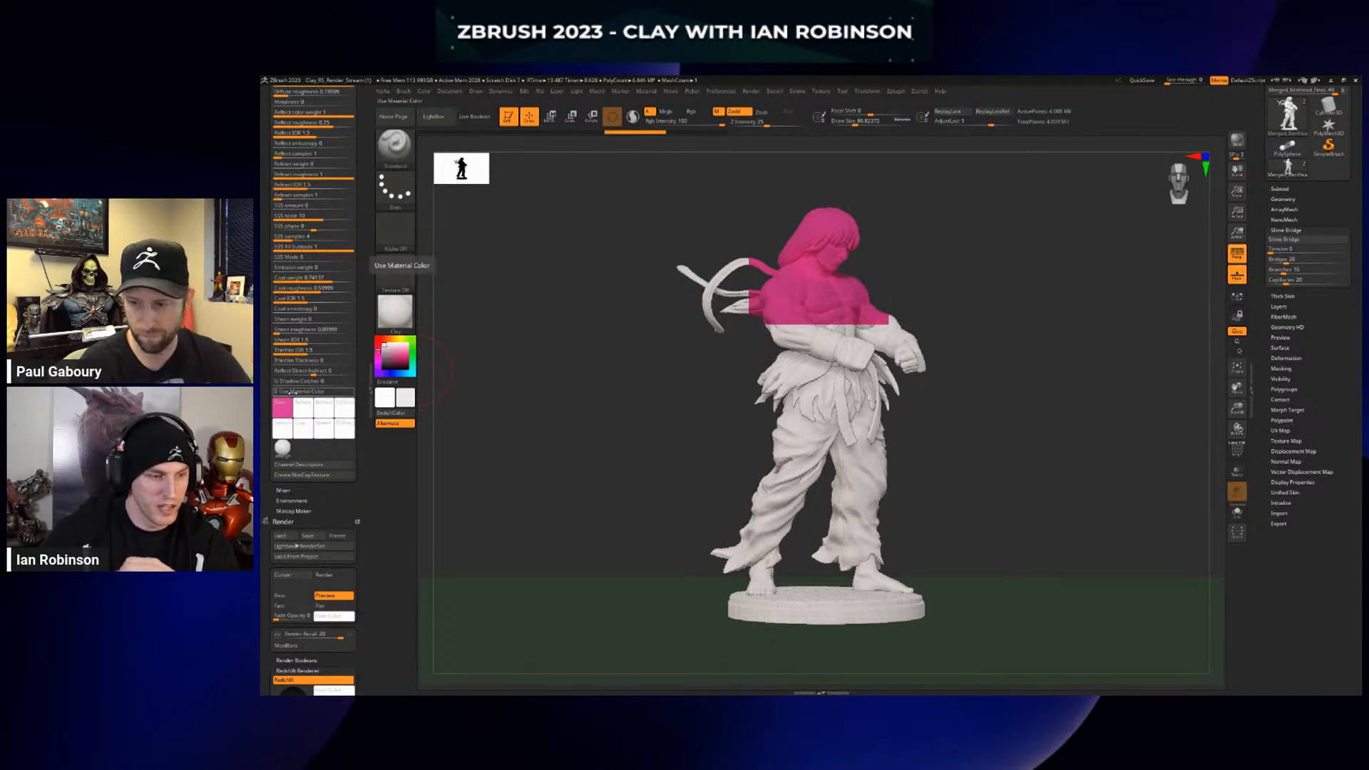
# Try Use Material Color at its maximum and back at 0, and restore the clay's Base colour to white
pyautogui.moveTo(292, 392); pyautogui.dragTo(393, 396)
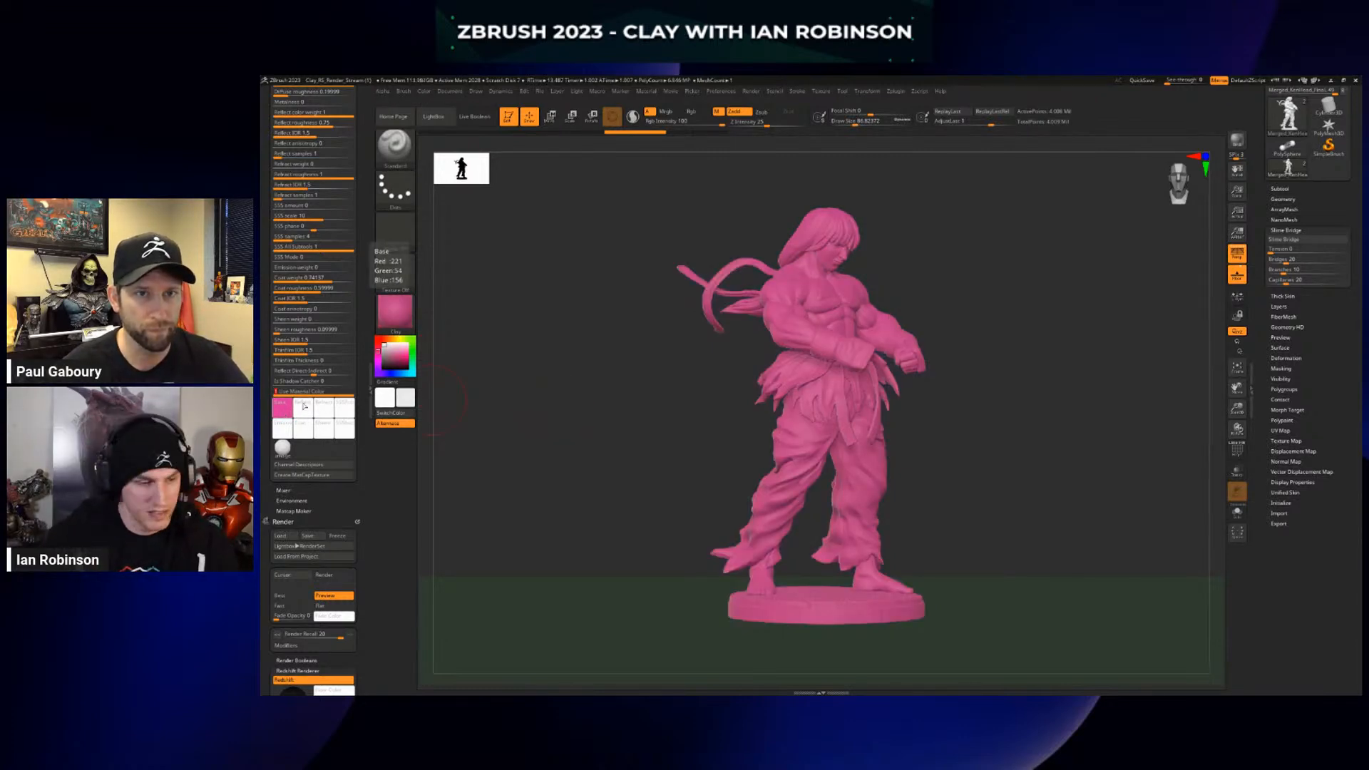
pyautogui.moveTo(326, 392); pyautogui.dragTo(275, 393)
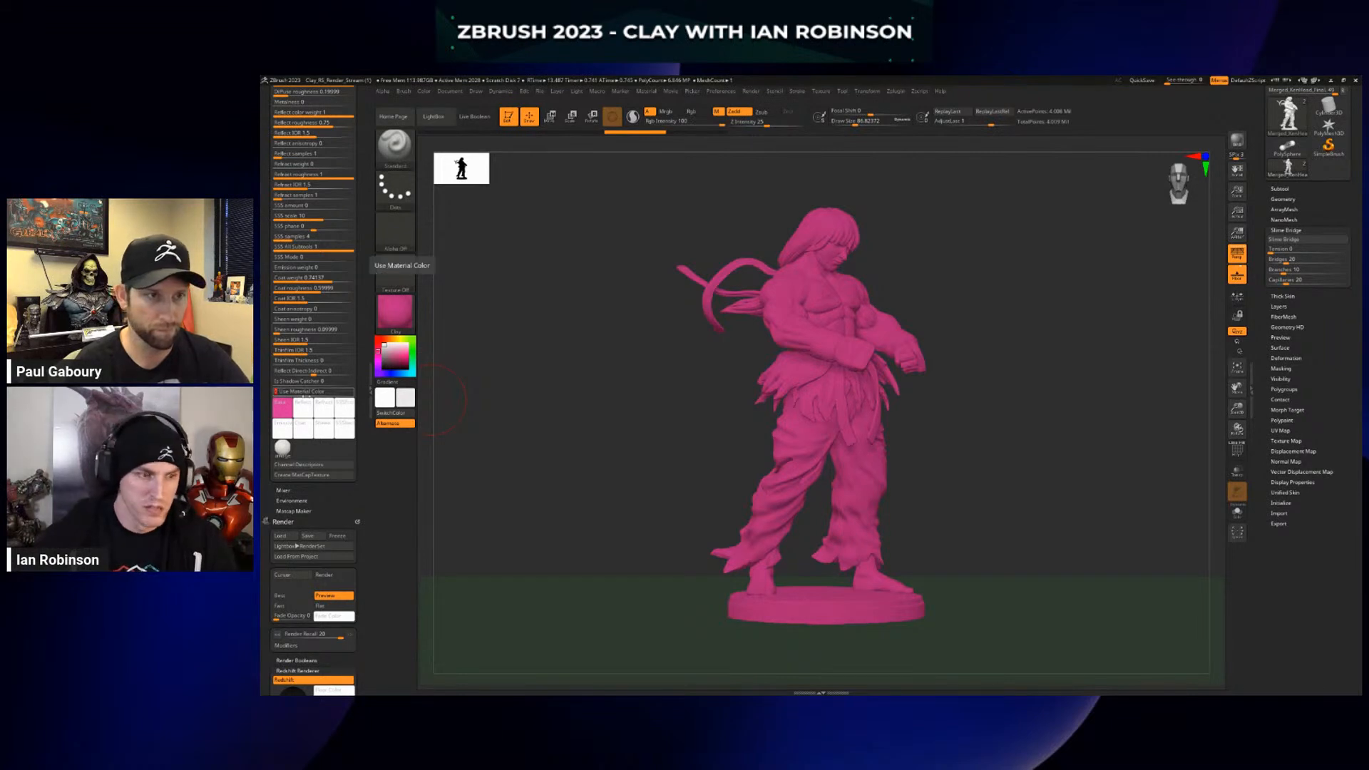
pyautogui.click(286, 412)
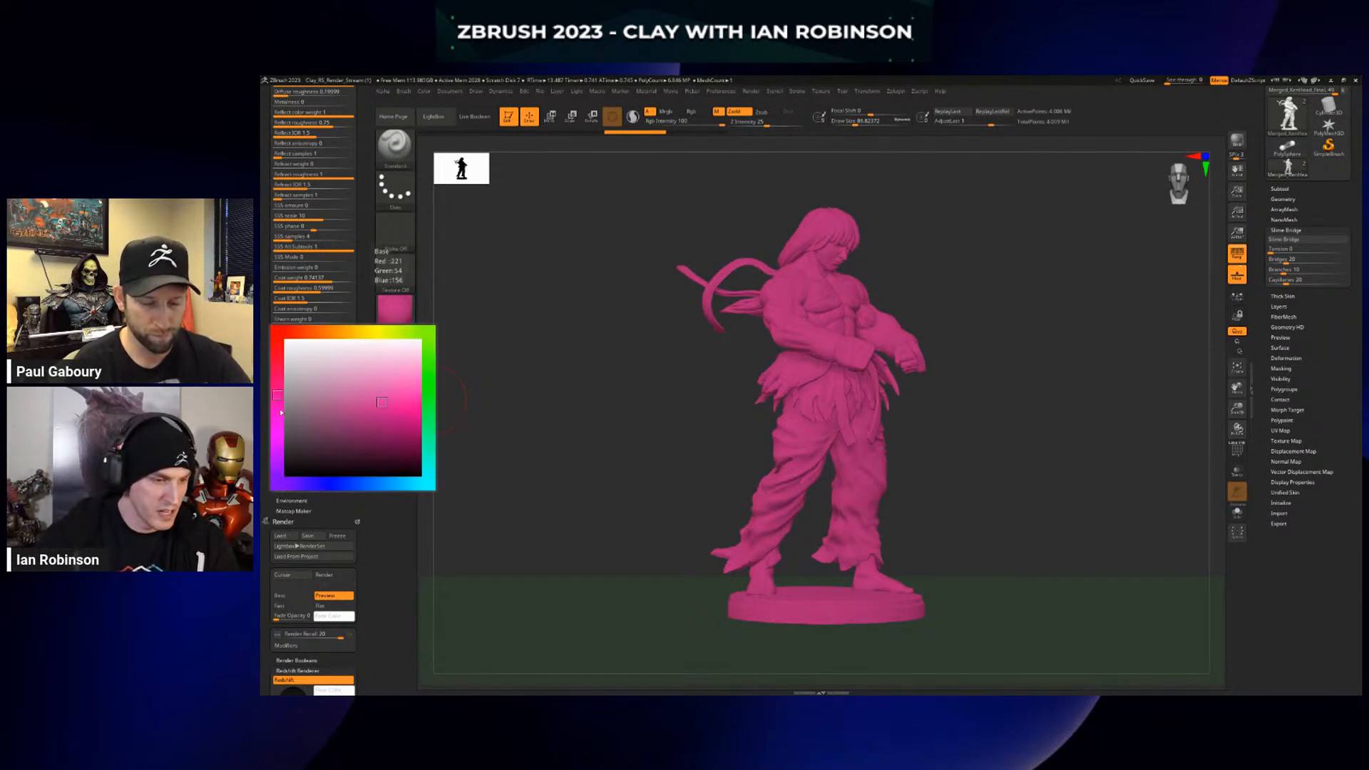
pyautogui.click(283, 336)
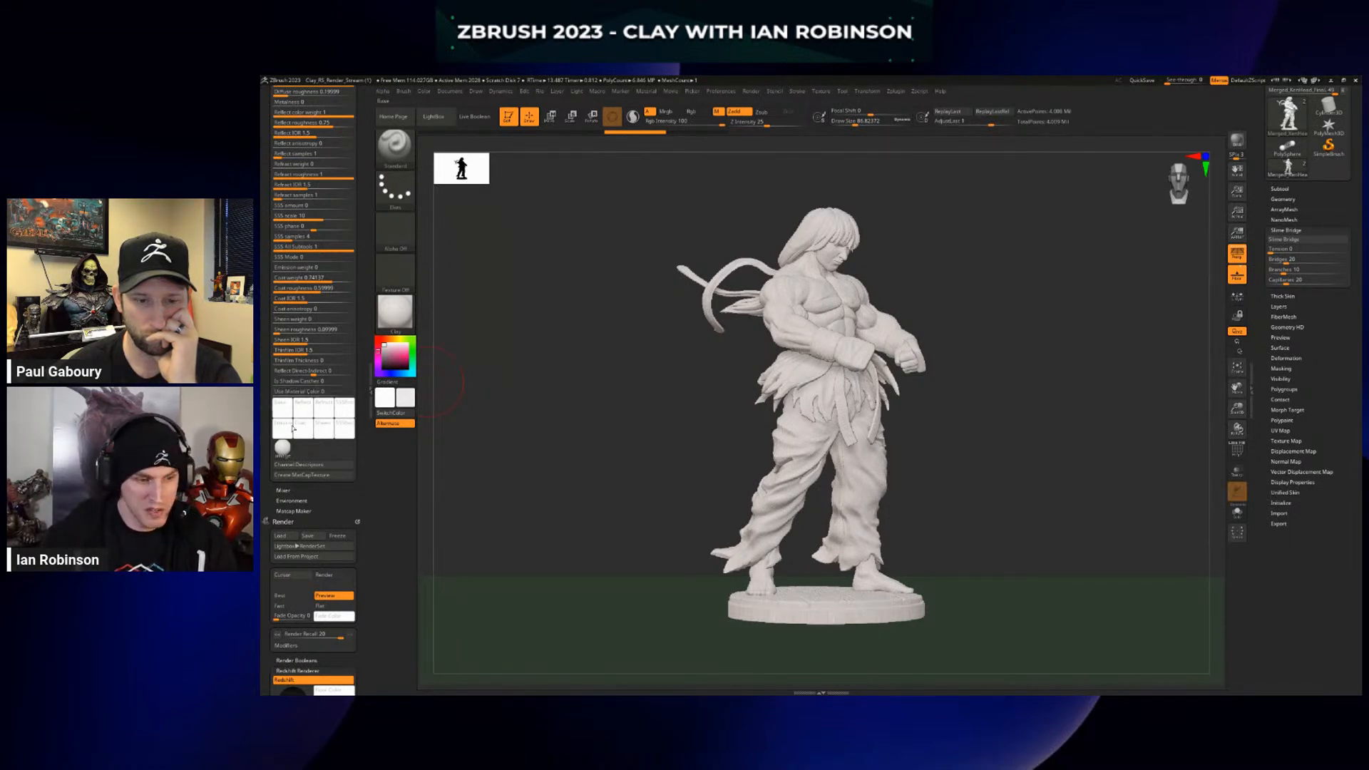
# Set the clay material's two subsurface scattering colours to a light red and a dark red
pyautogui.moveTo(349, 419)
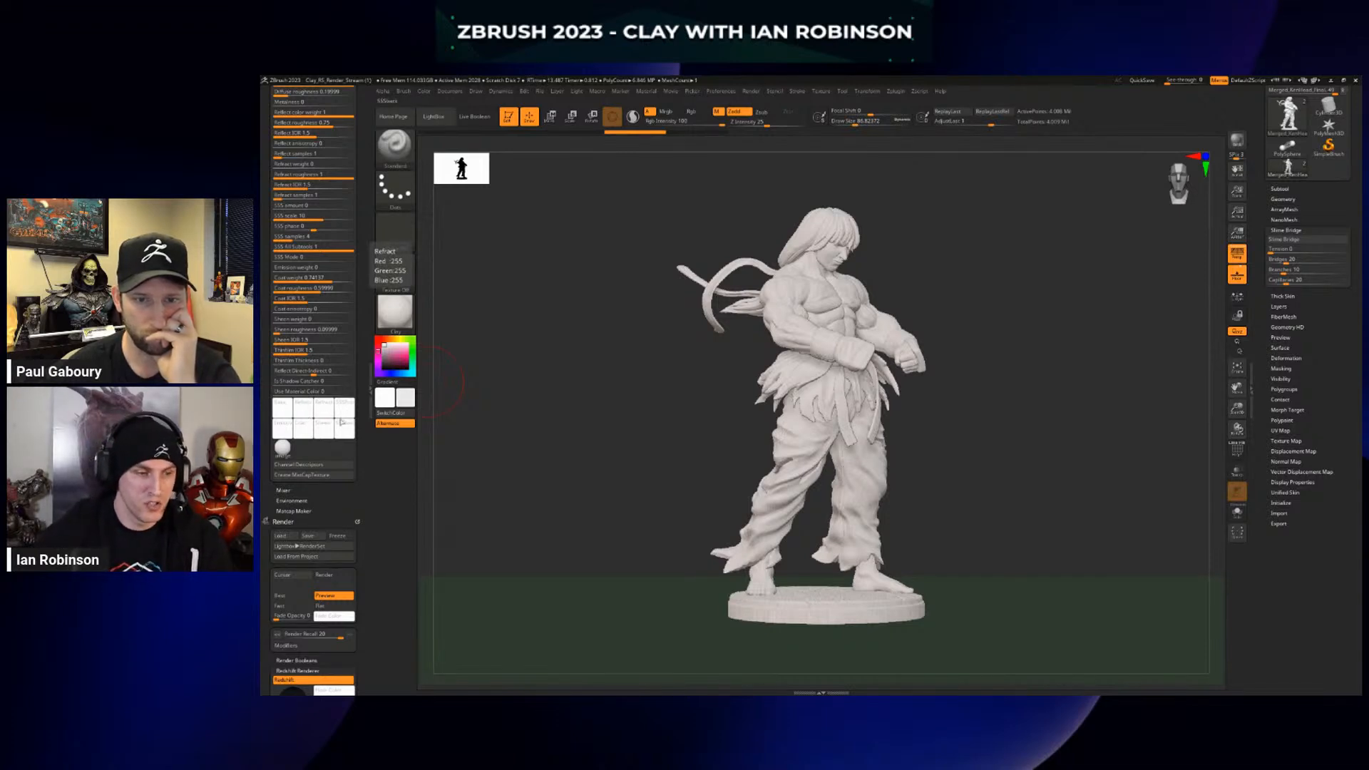
pyautogui.click(350, 413)
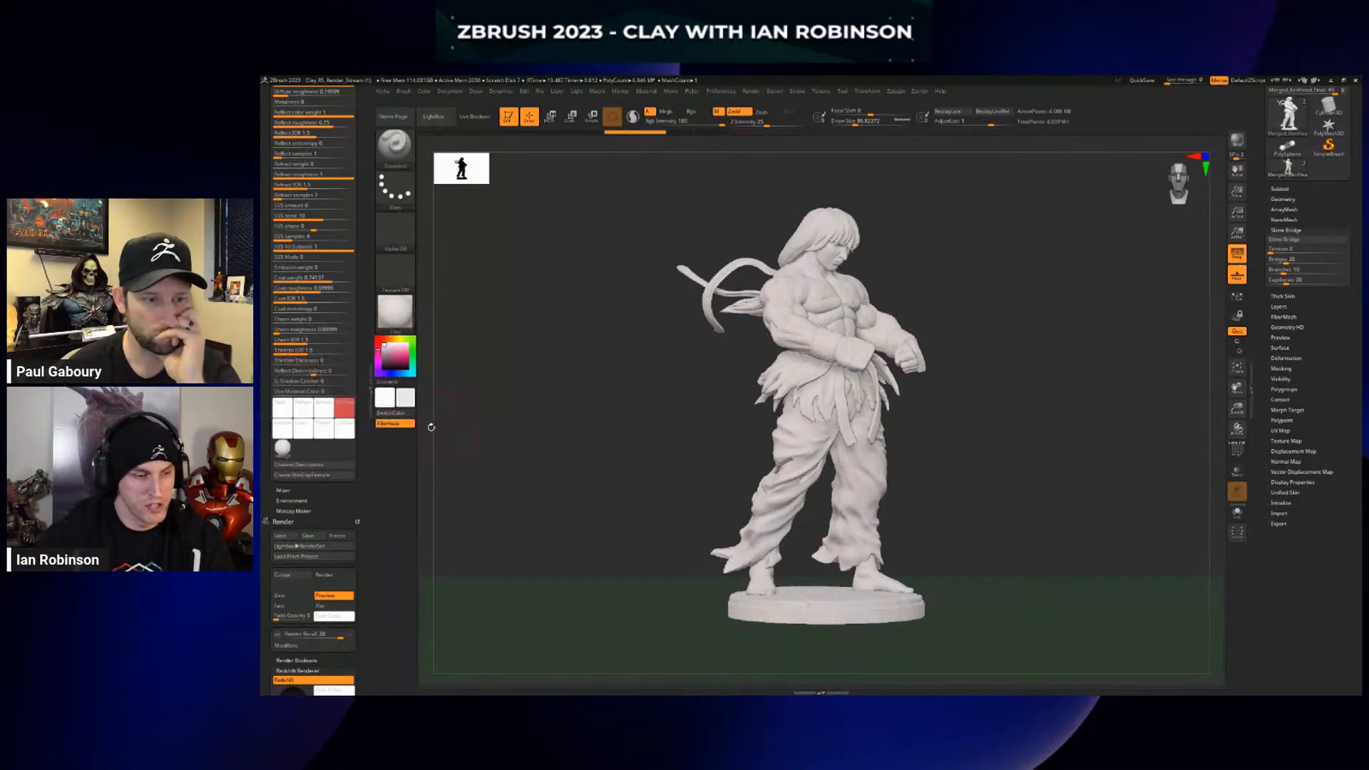
pyautogui.click(350, 435)
pyautogui.click(400, 452)
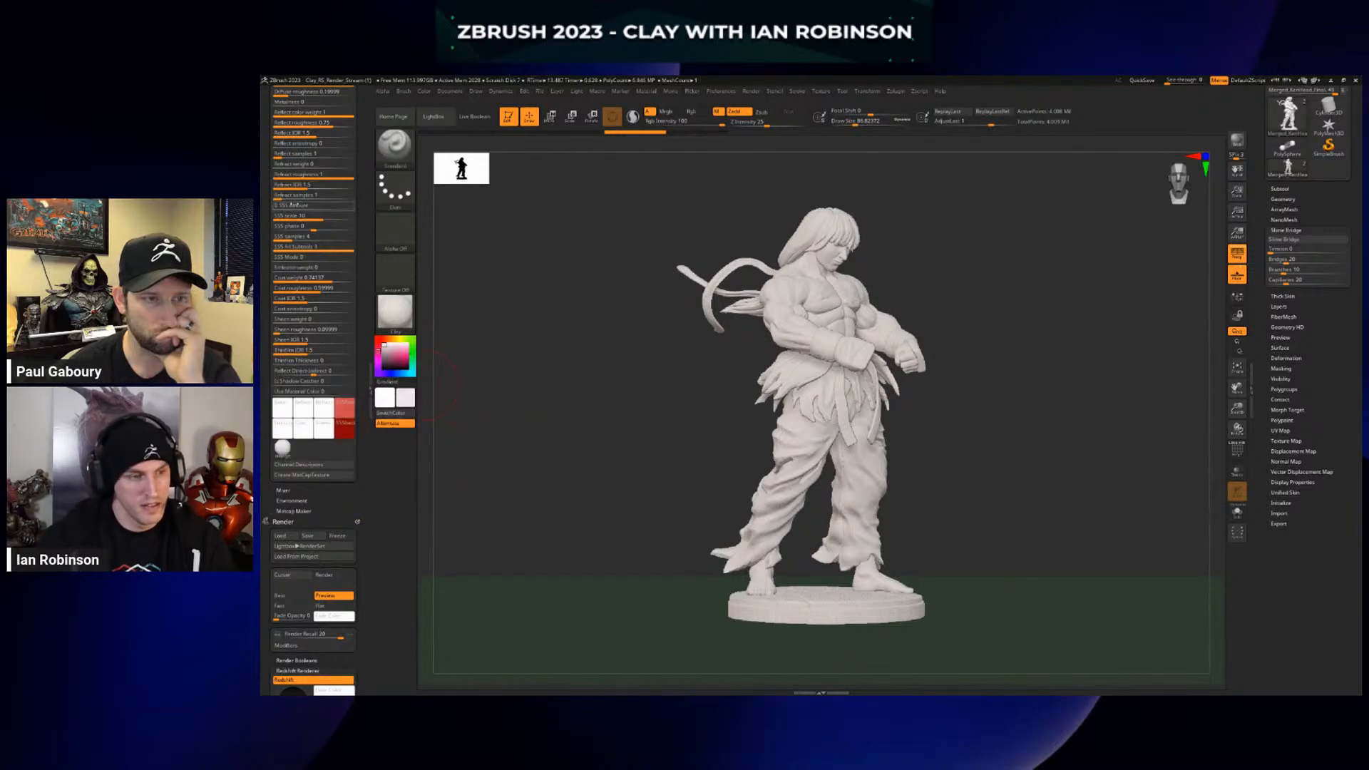
# Try a slight SSS amount on the clay, reset it to 0, and return both subsurface colours to white
pyautogui.click(288, 205)
pyautogui.moveTo(288, 205); pyautogui.dragTo(295, 205)
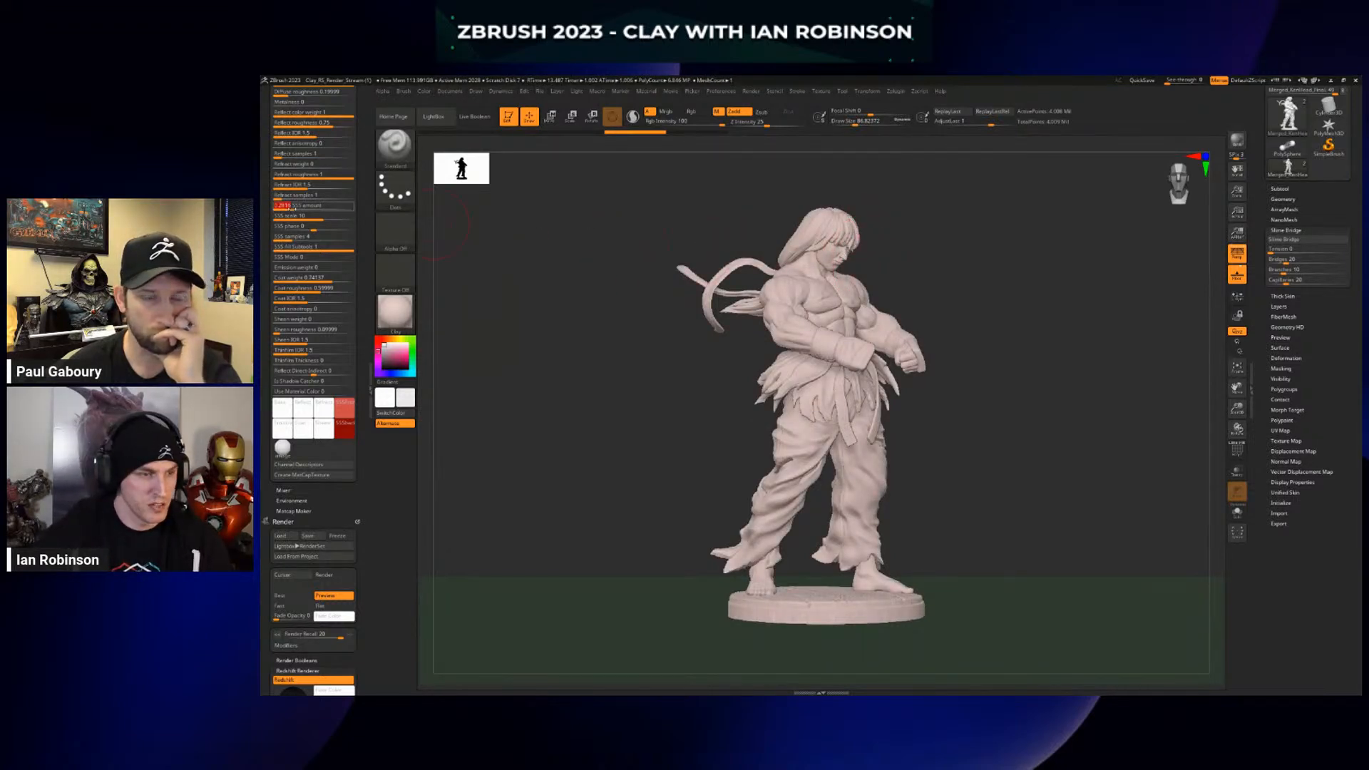
pyautogui.moveTo(288, 205); pyautogui.dragTo(274, 205)
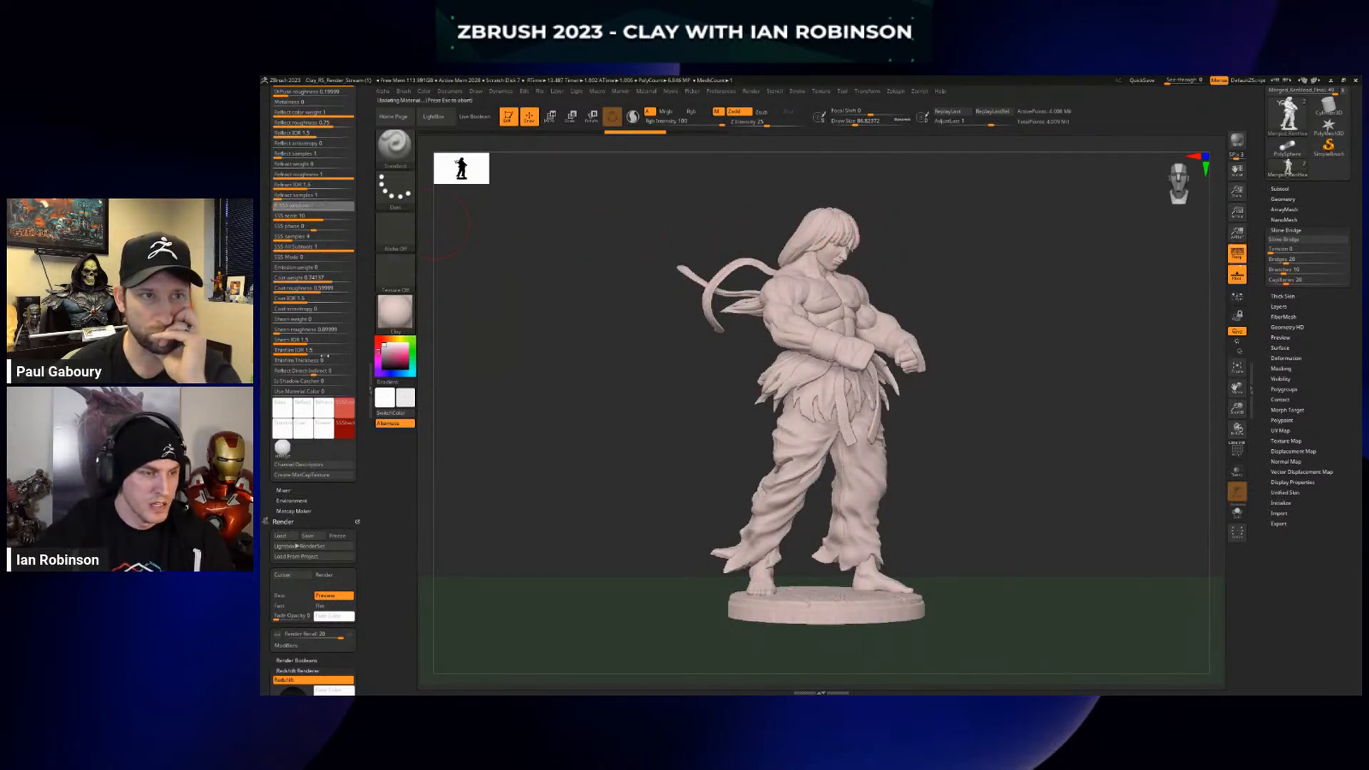
pyautogui.click(347, 412)
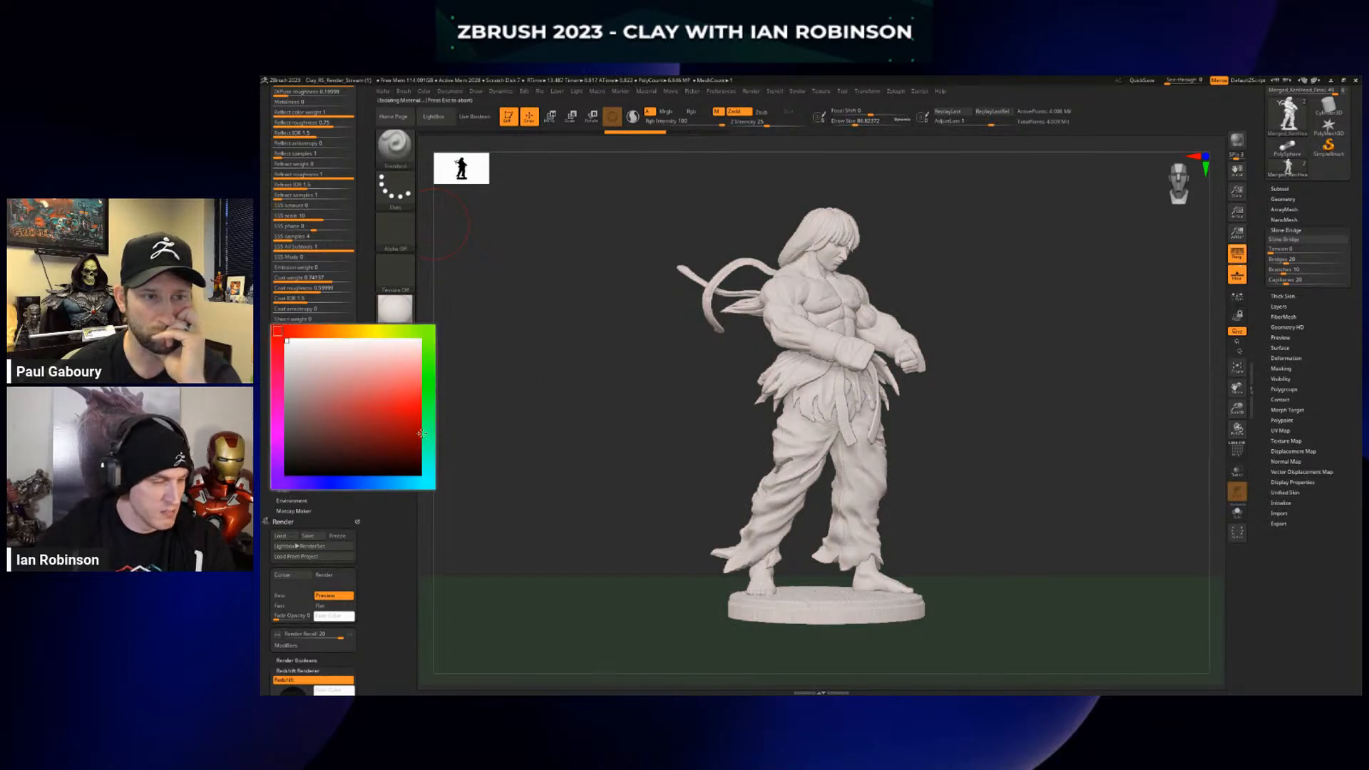
pyautogui.click(356, 434)
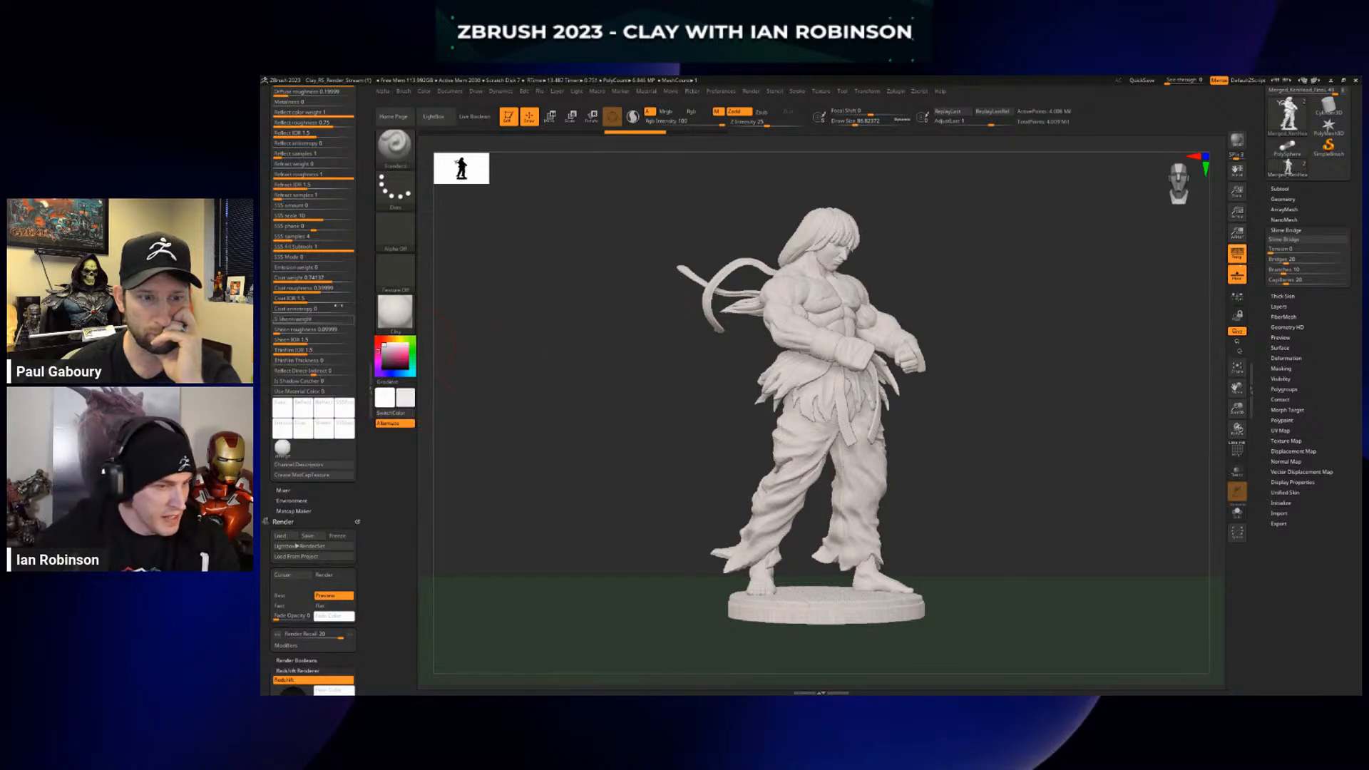
# Turn on polypaint for the figure's subtool and set the clay material's Base colour to white
pyautogui.scroll(3, 313, 300)
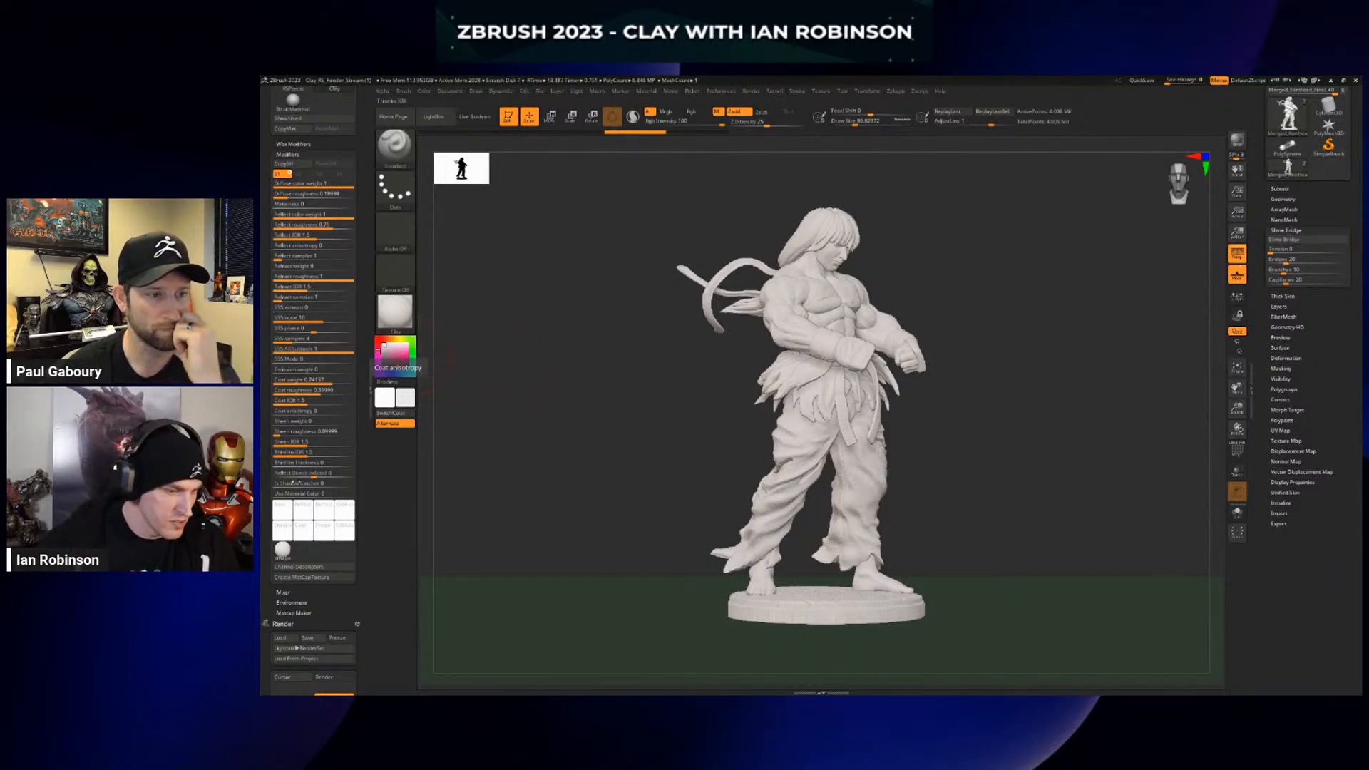
pyautogui.click(288, 512)
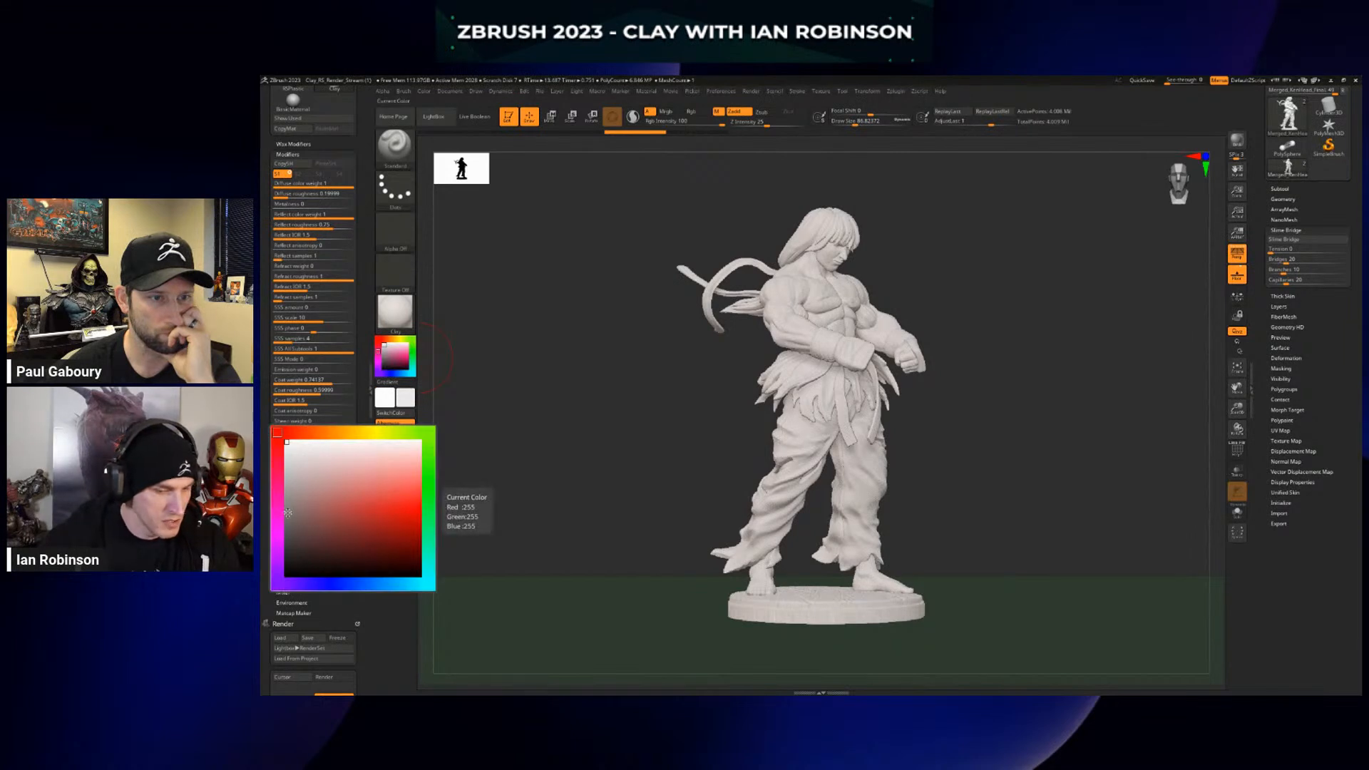
pyautogui.click(1281, 189)
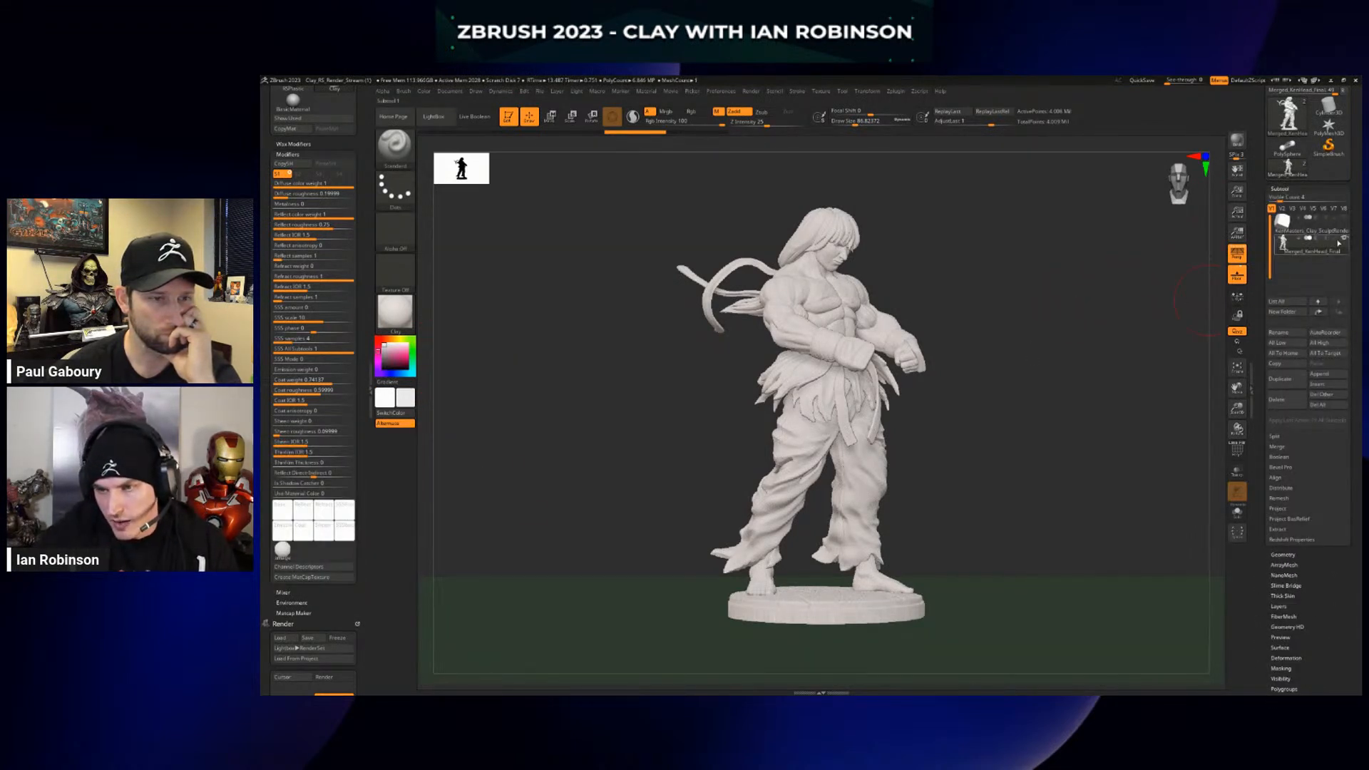
pyautogui.click(1337, 240)
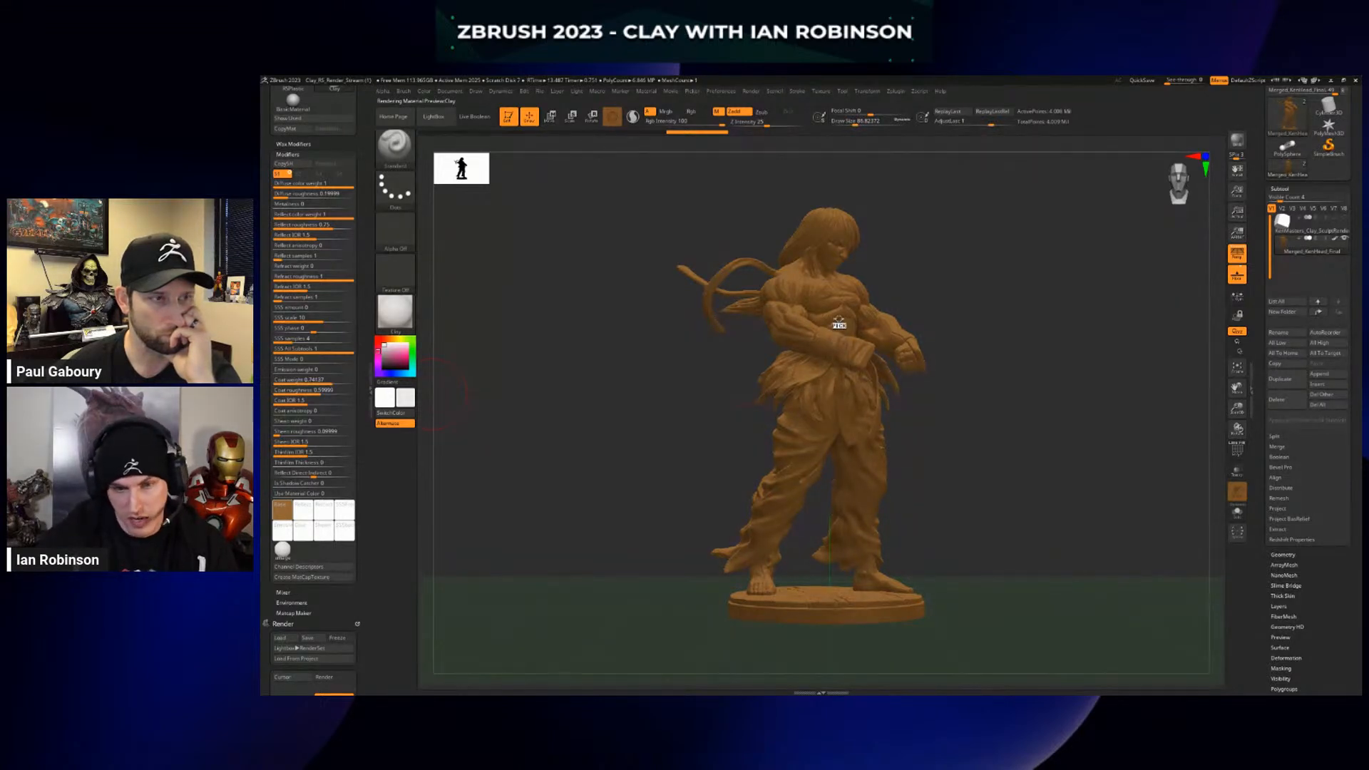
pyautogui.click(284, 520)
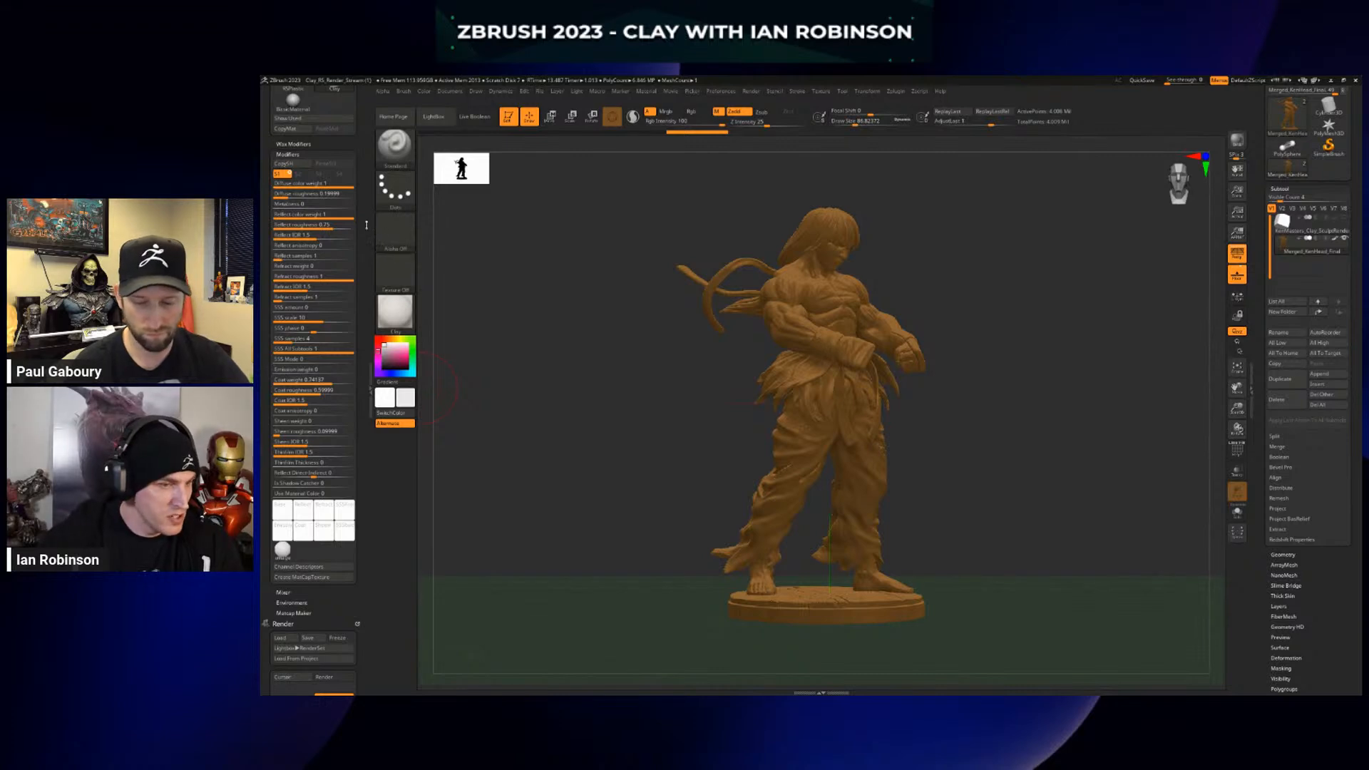
# Lower the clay material's Reflect roughness to about 0.19 and render the figure
pyautogui.scroll(1, 367, 209)
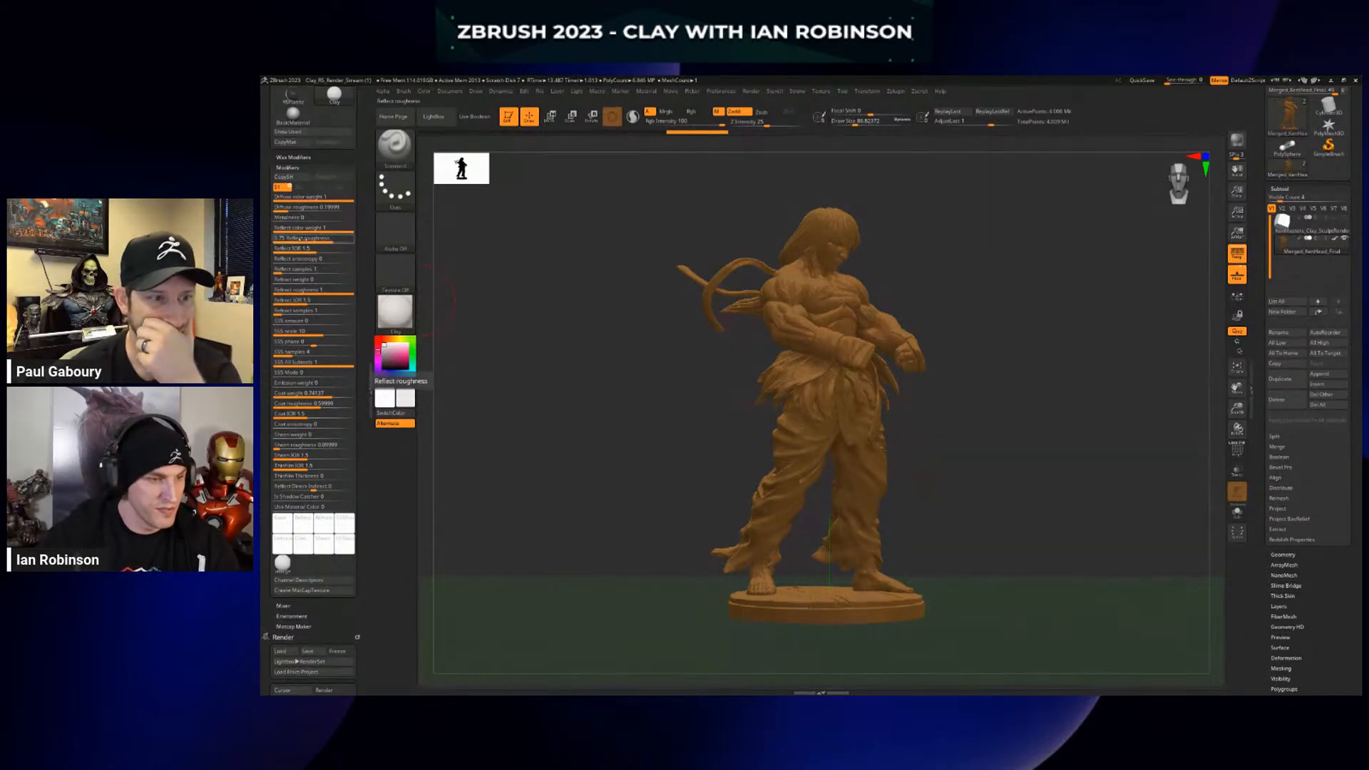
pyautogui.moveTo(327, 240); pyautogui.dragTo(289, 240)
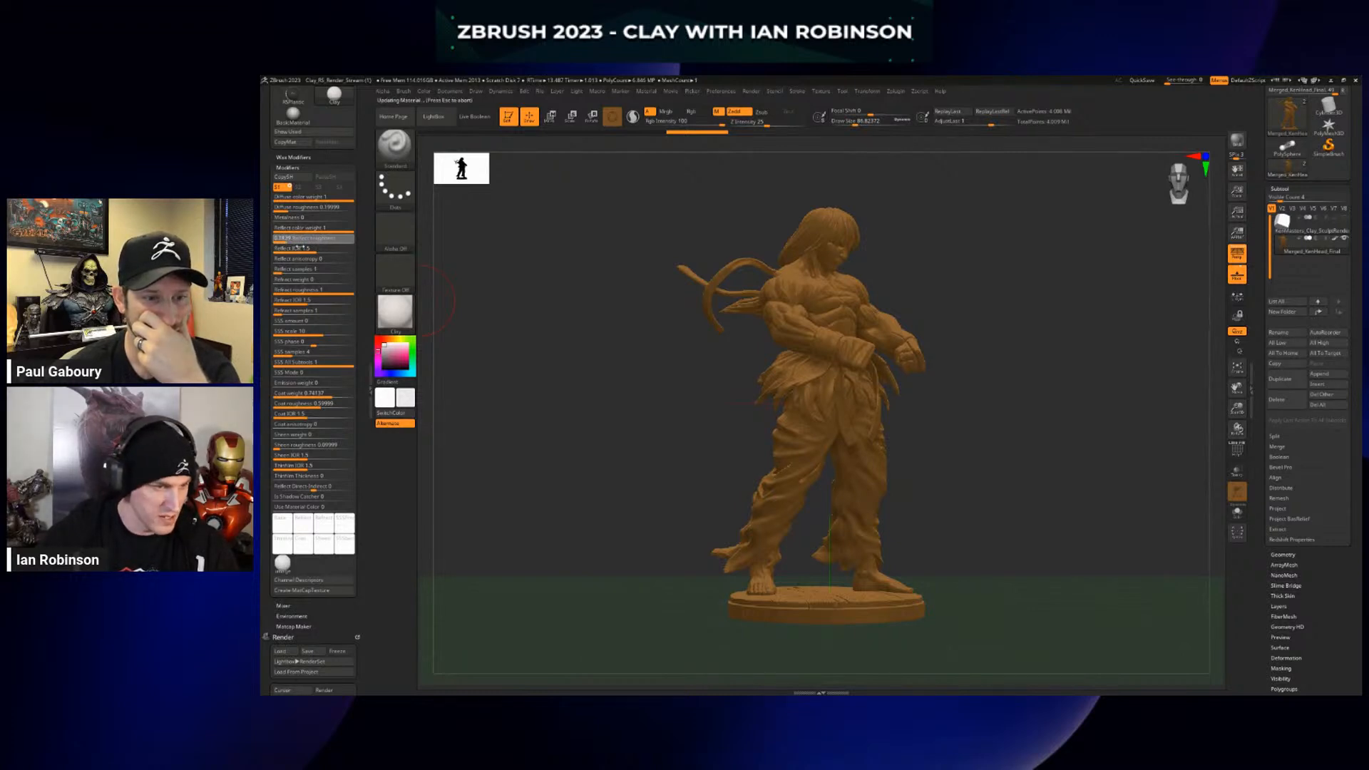
pyautogui.press('shift')
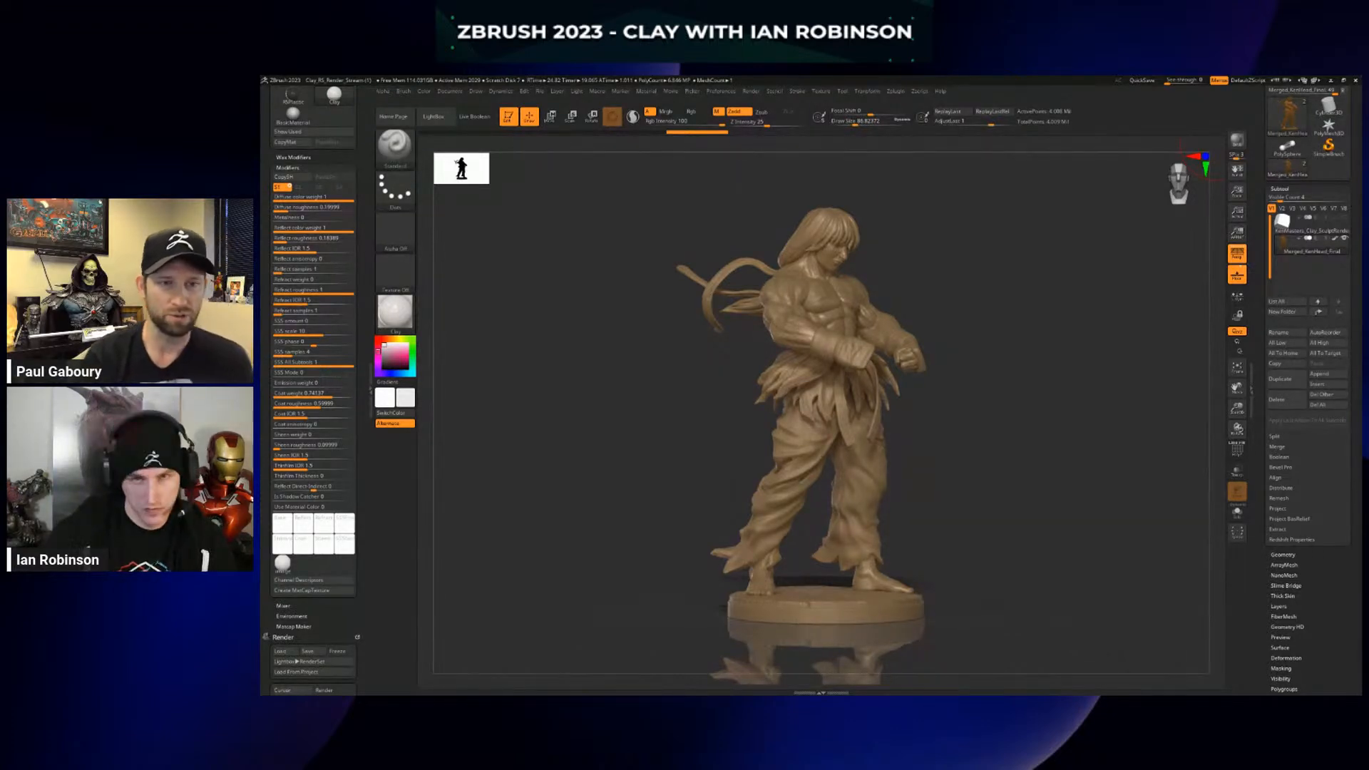
# Switch to the browser's IOR list and examine the refraction values of the common materials and the A to H groups
pyautogui.moveTo(1360, 208); pyautogui.dragTo(834, 76)
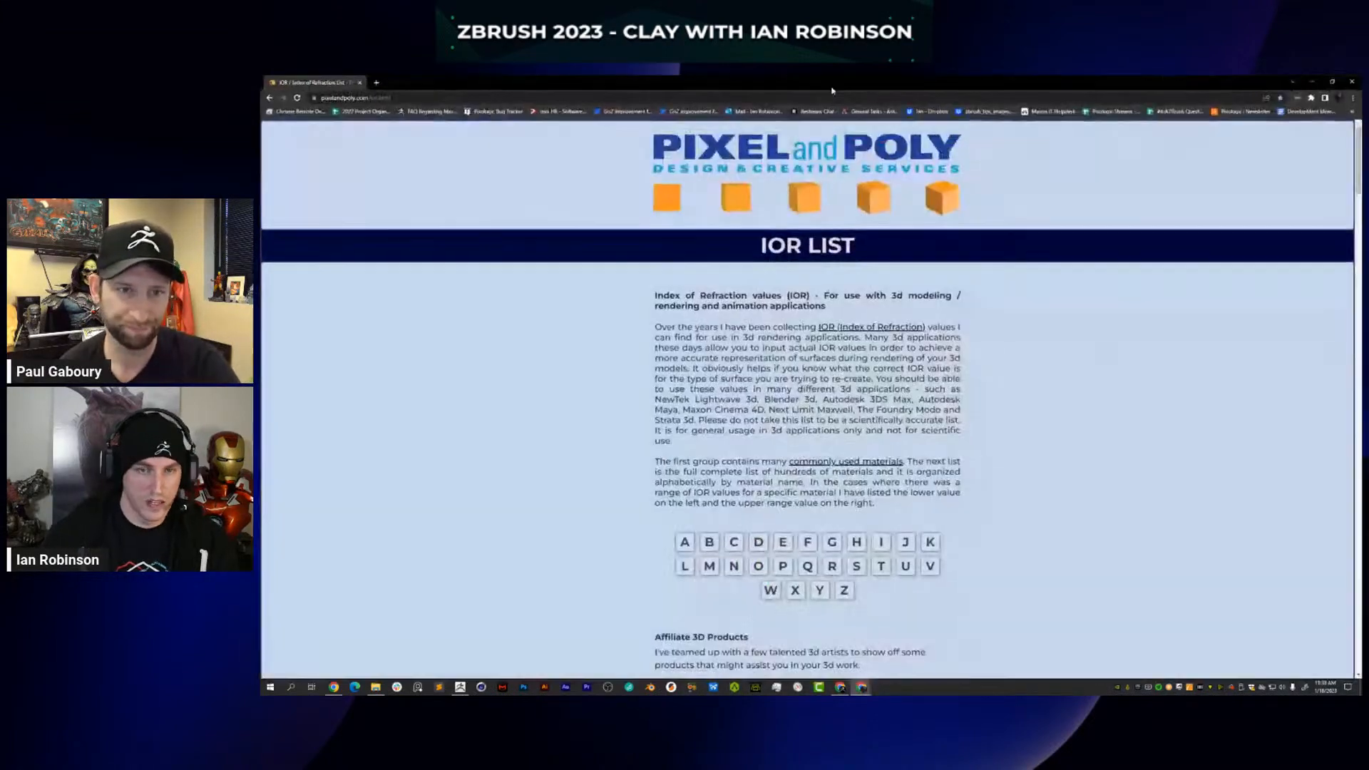
pyautogui.scroll(-15, 939, 283)
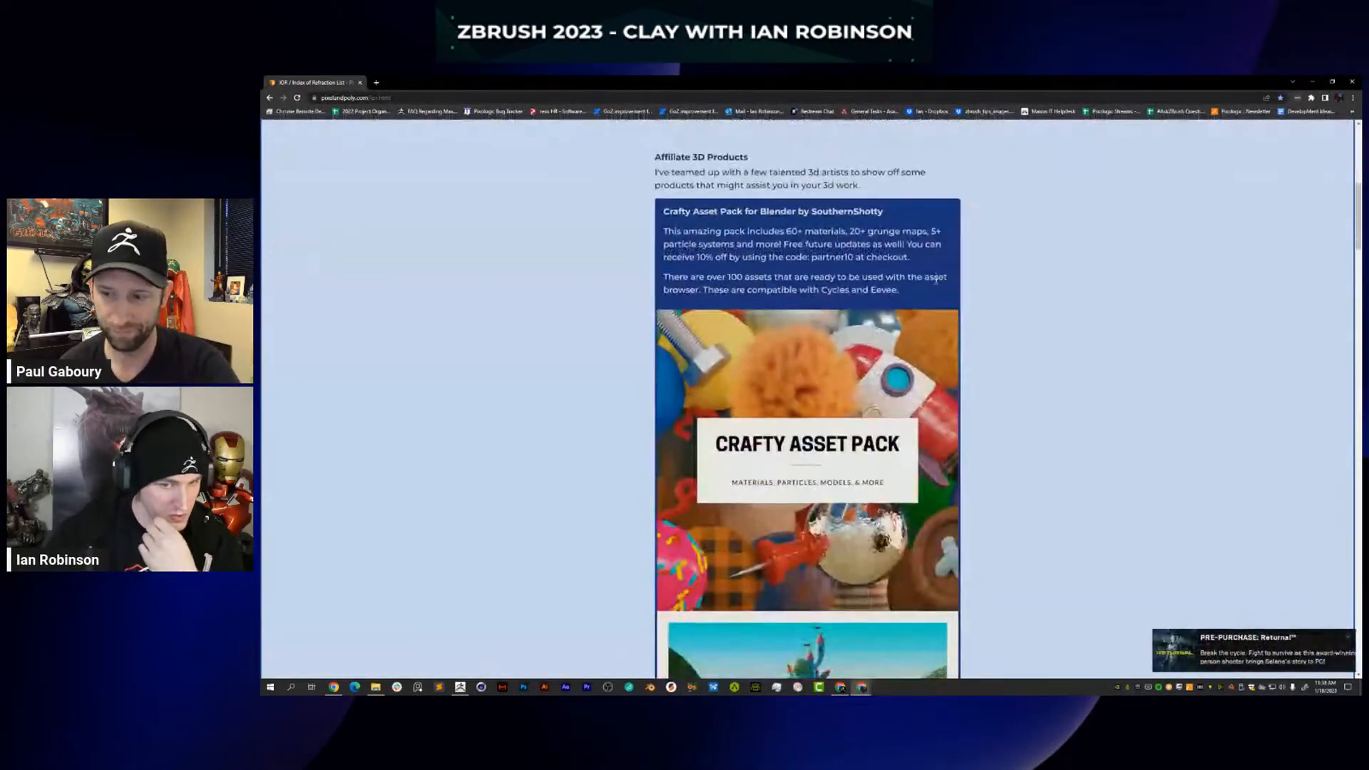
pyautogui.scroll(-12, 935, 288)
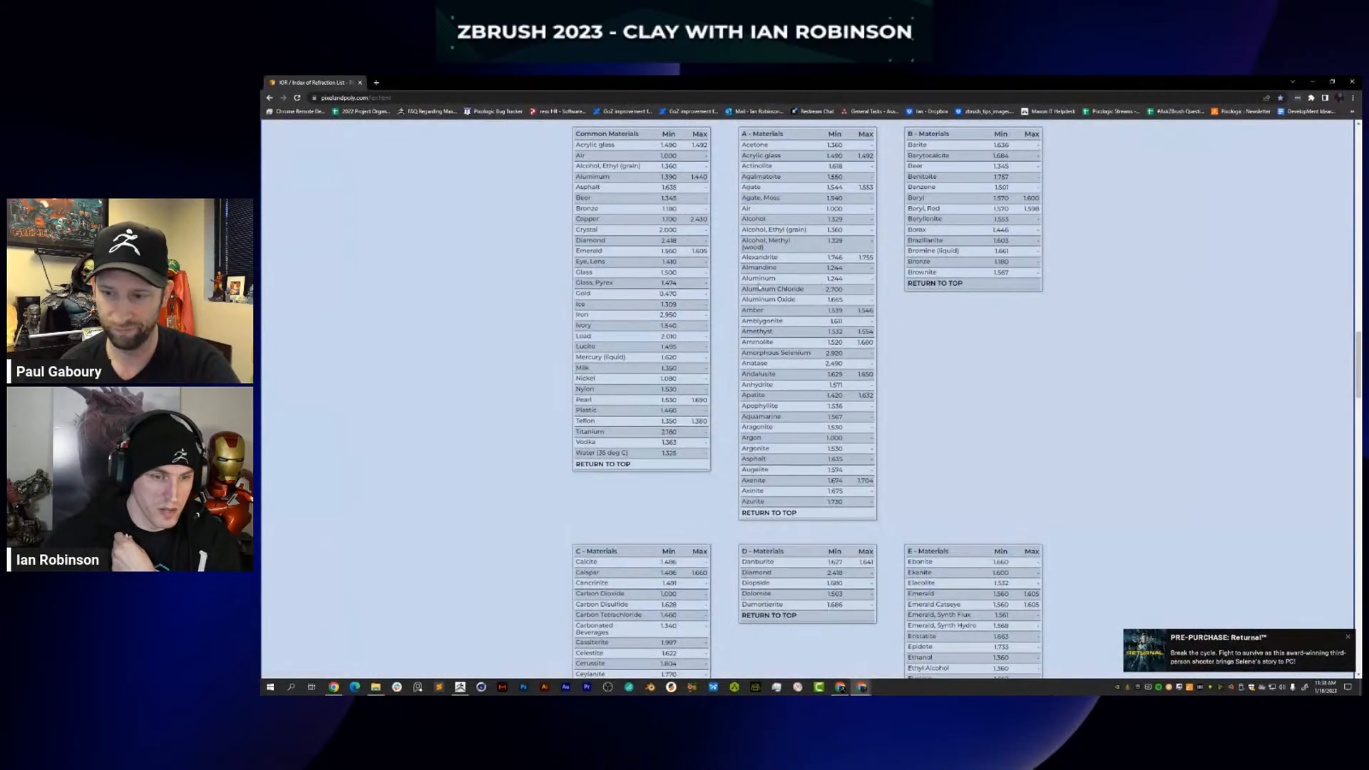
pyautogui.scroll(3, 763, 285)
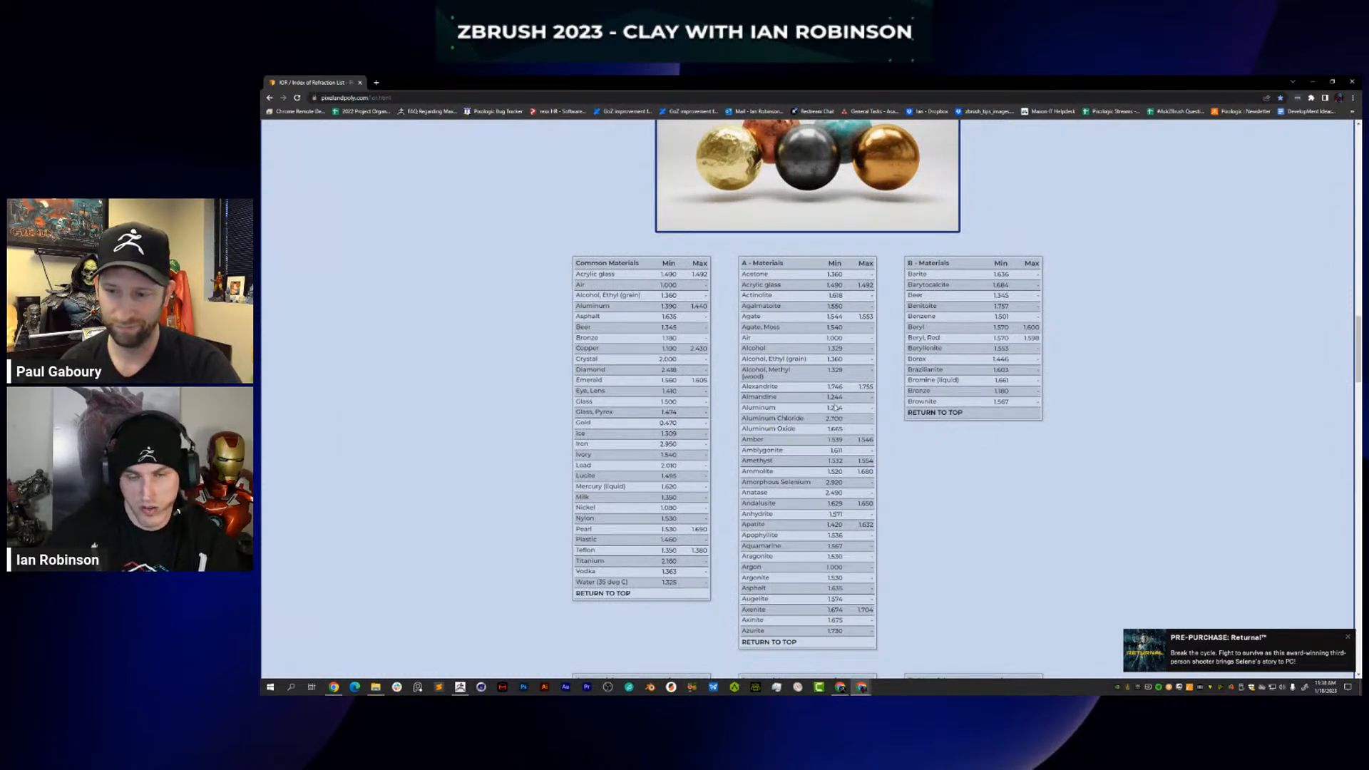
pyautogui.scroll(-5, 827, 417)
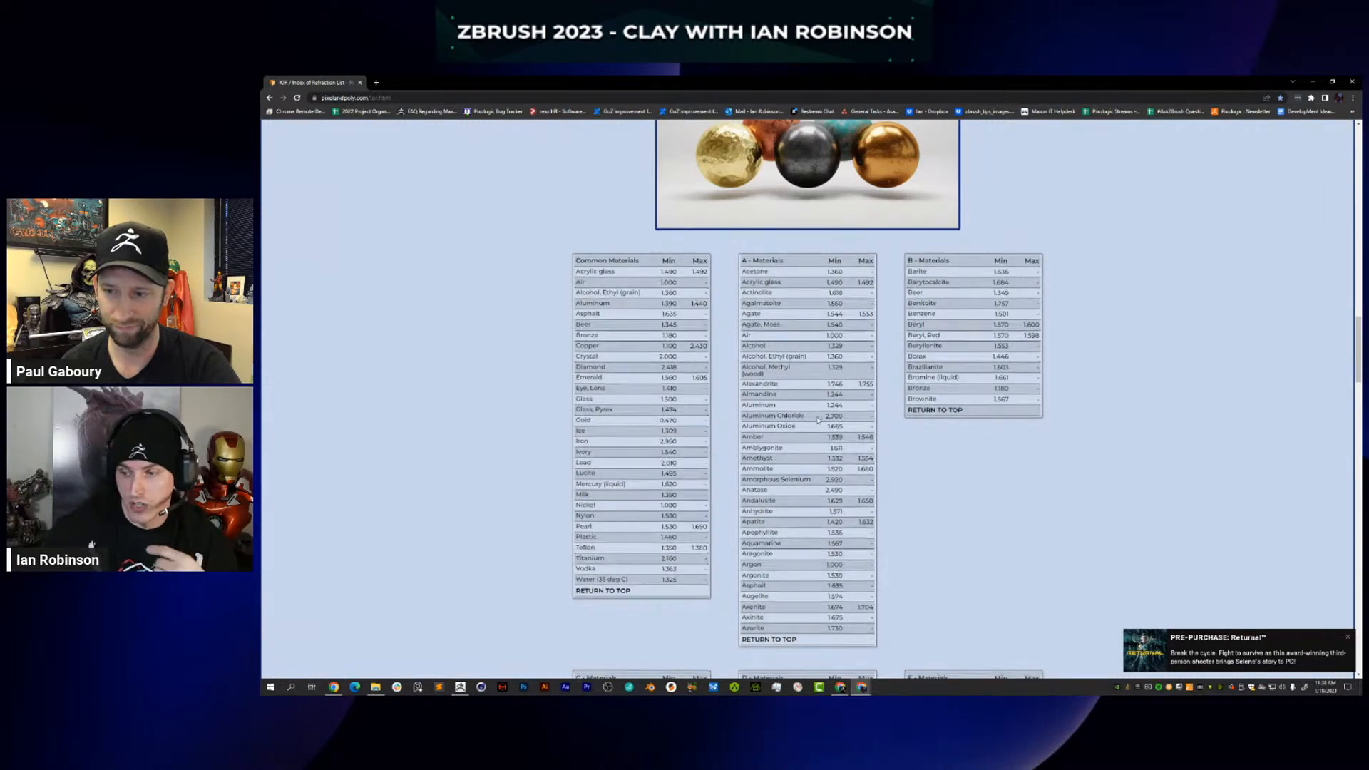
pyautogui.scroll(-4, 817, 424)
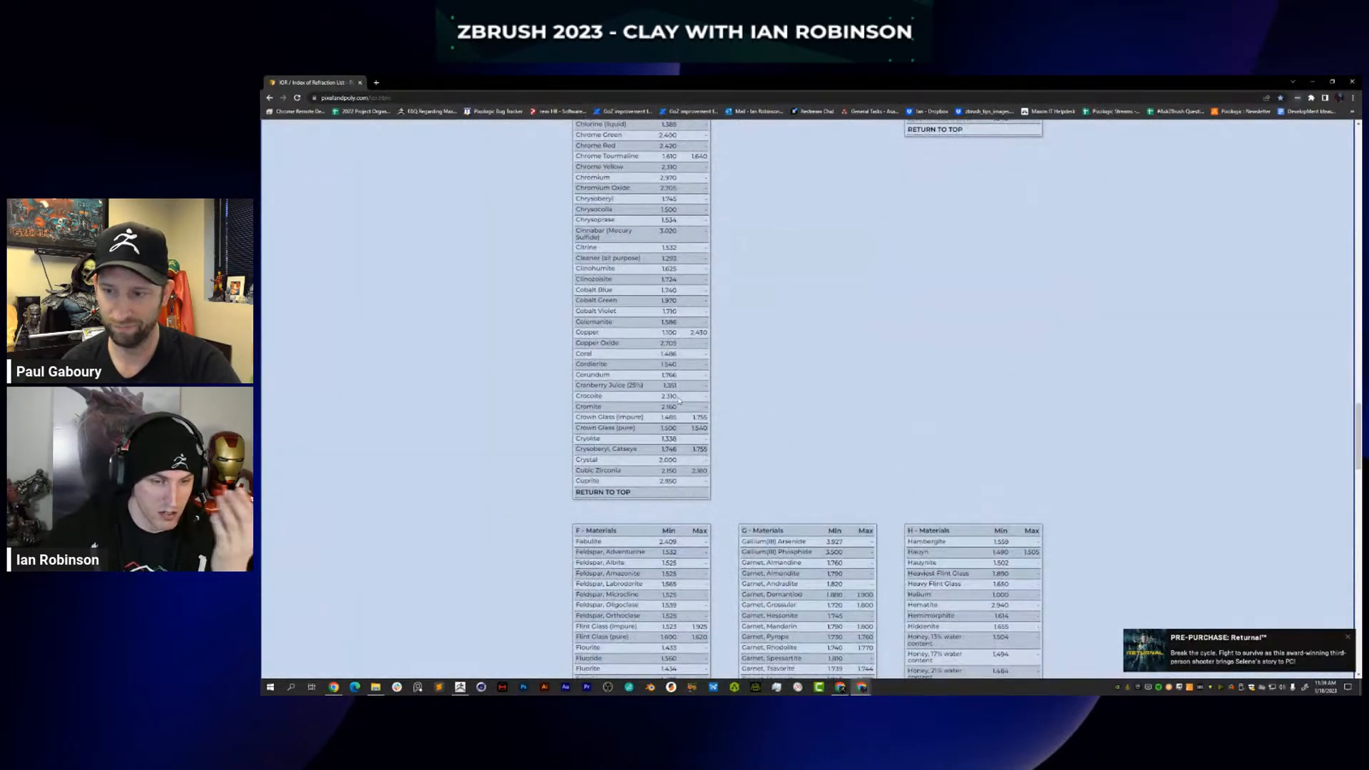
pyautogui.scroll(3, 642, 349)
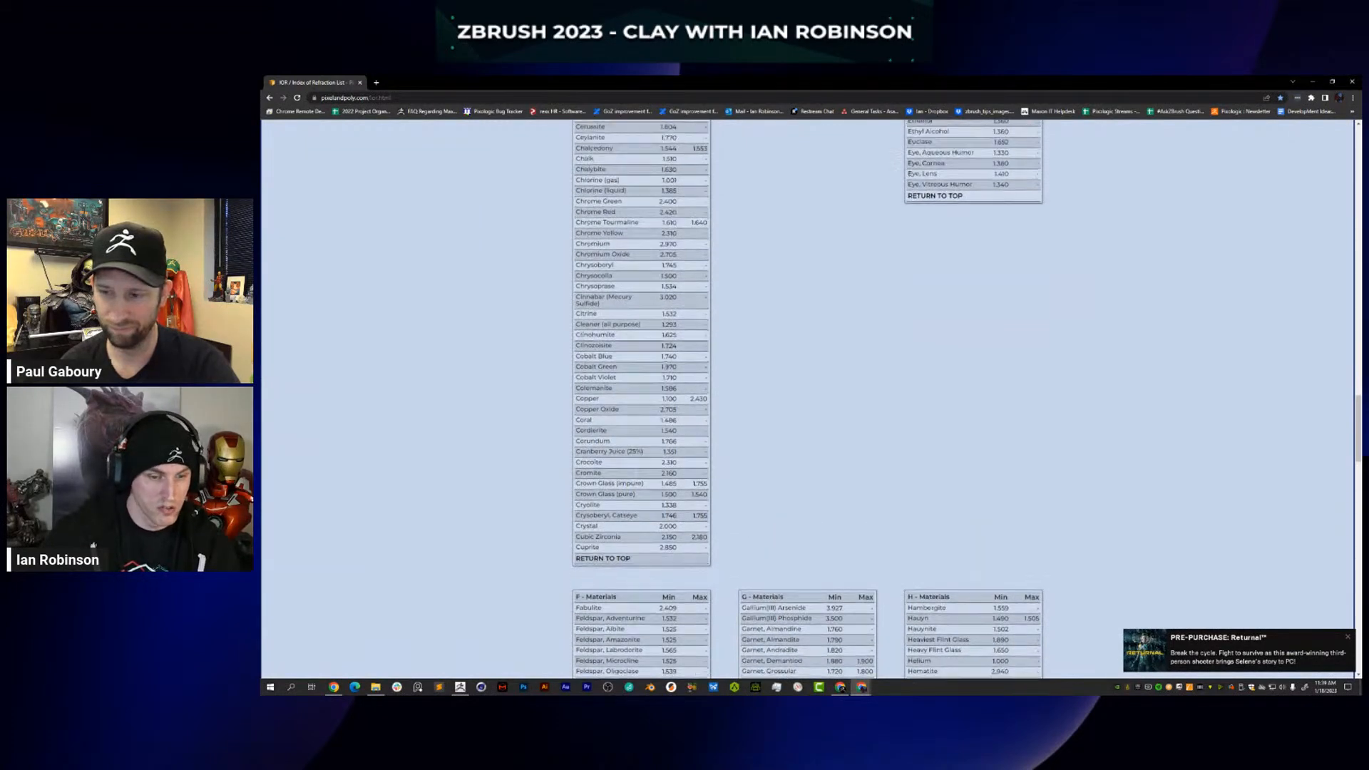
pyautogui.scroll(-2, 665, 453)
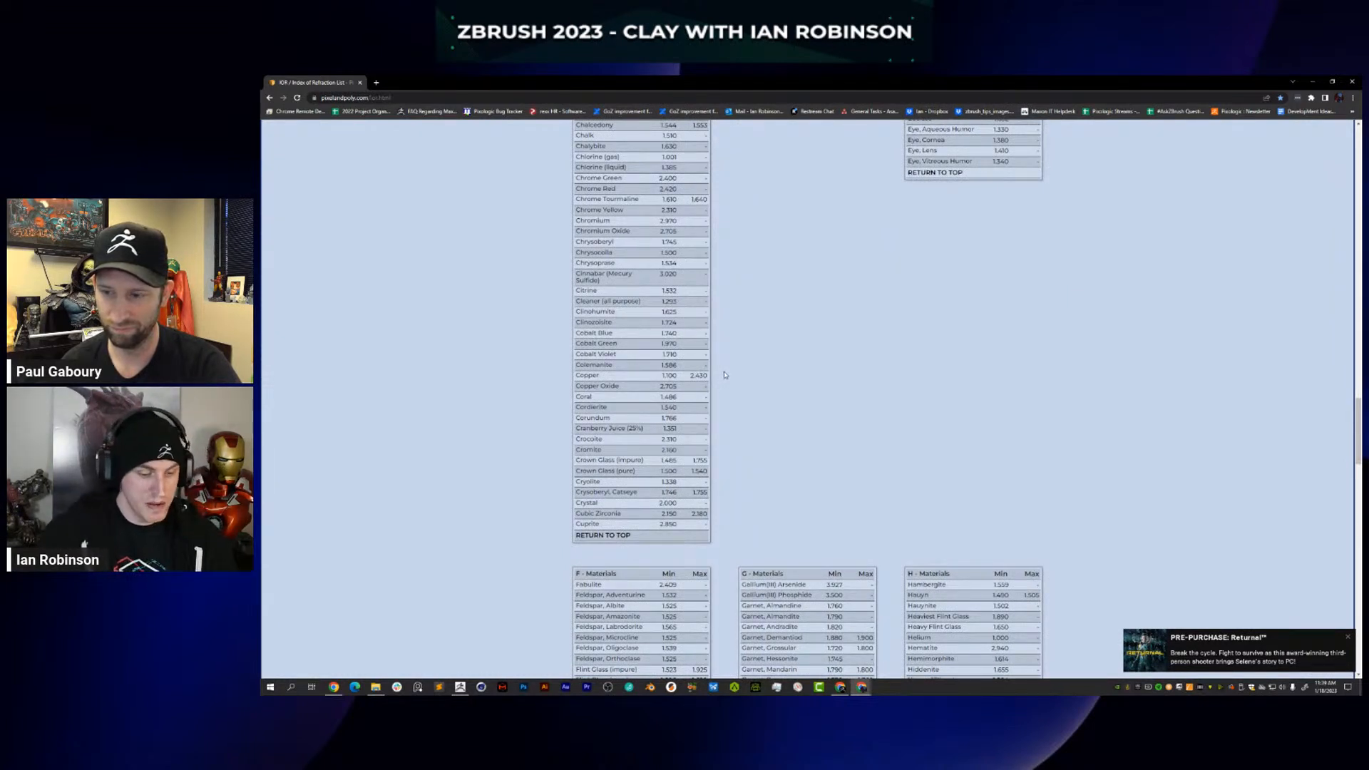
# Switch back to ZBrush and set the clay material's Refract IOR to 1.486
pyautogui.hotkey('alt', 'Tab')
pyautogui.hotkey('alt', 'Tab')
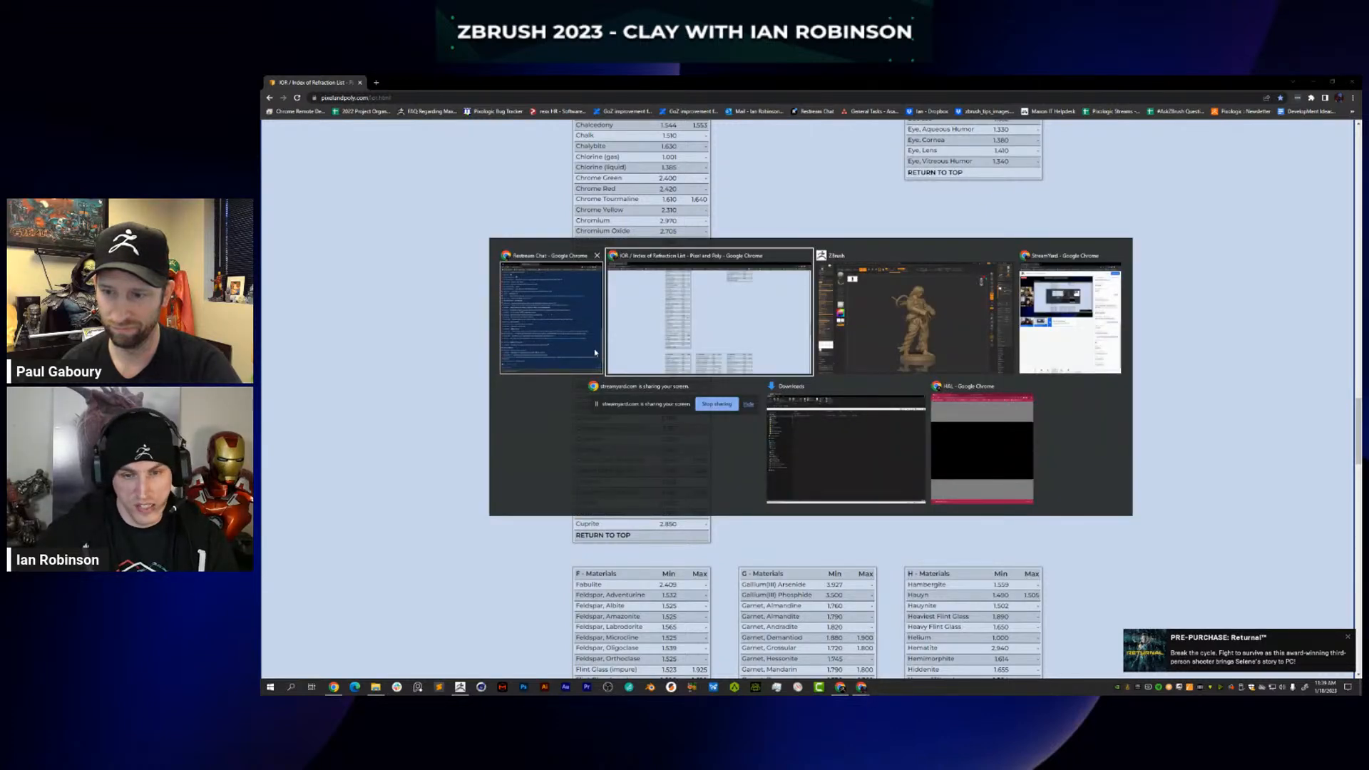
pyautogui.hotkey('alt', 'Tab')
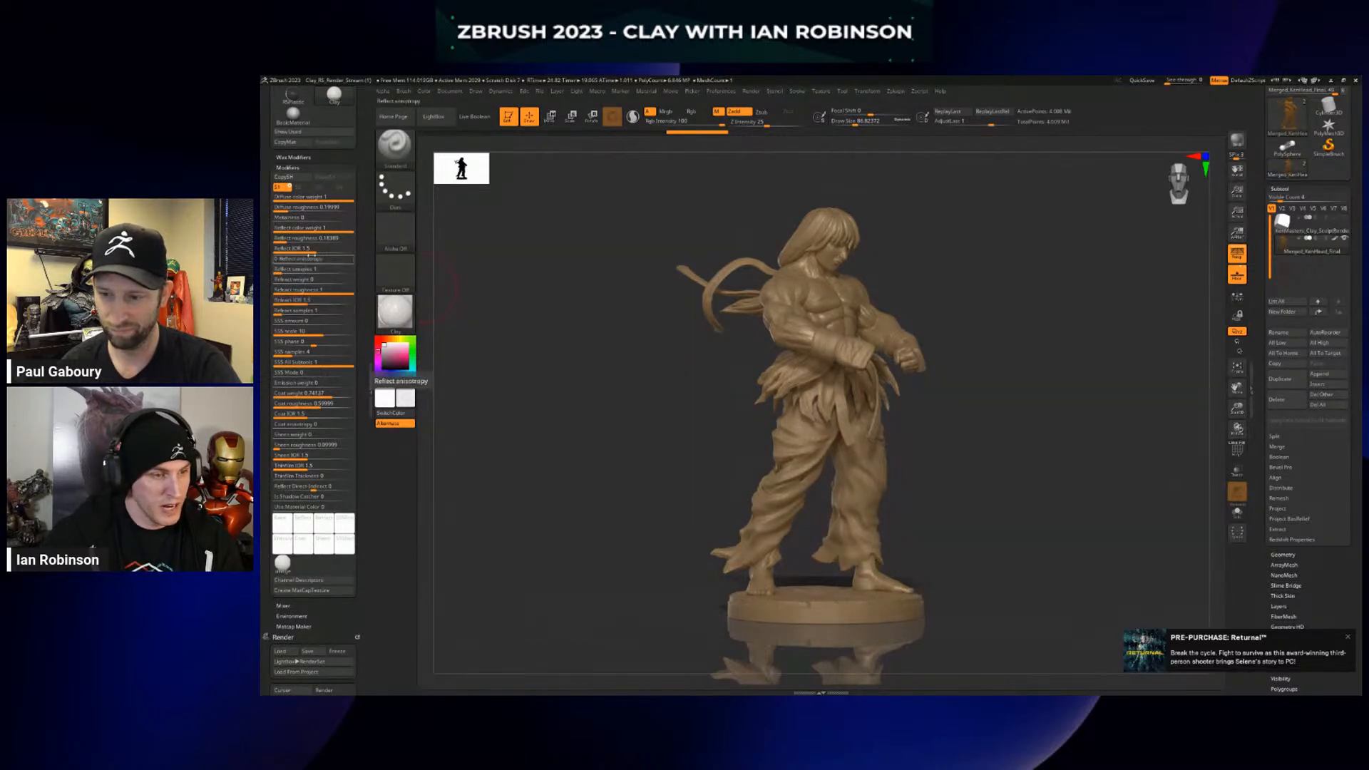
pyautogui.moveTo(307, 301); pyautogui.dragTo(314, 301)
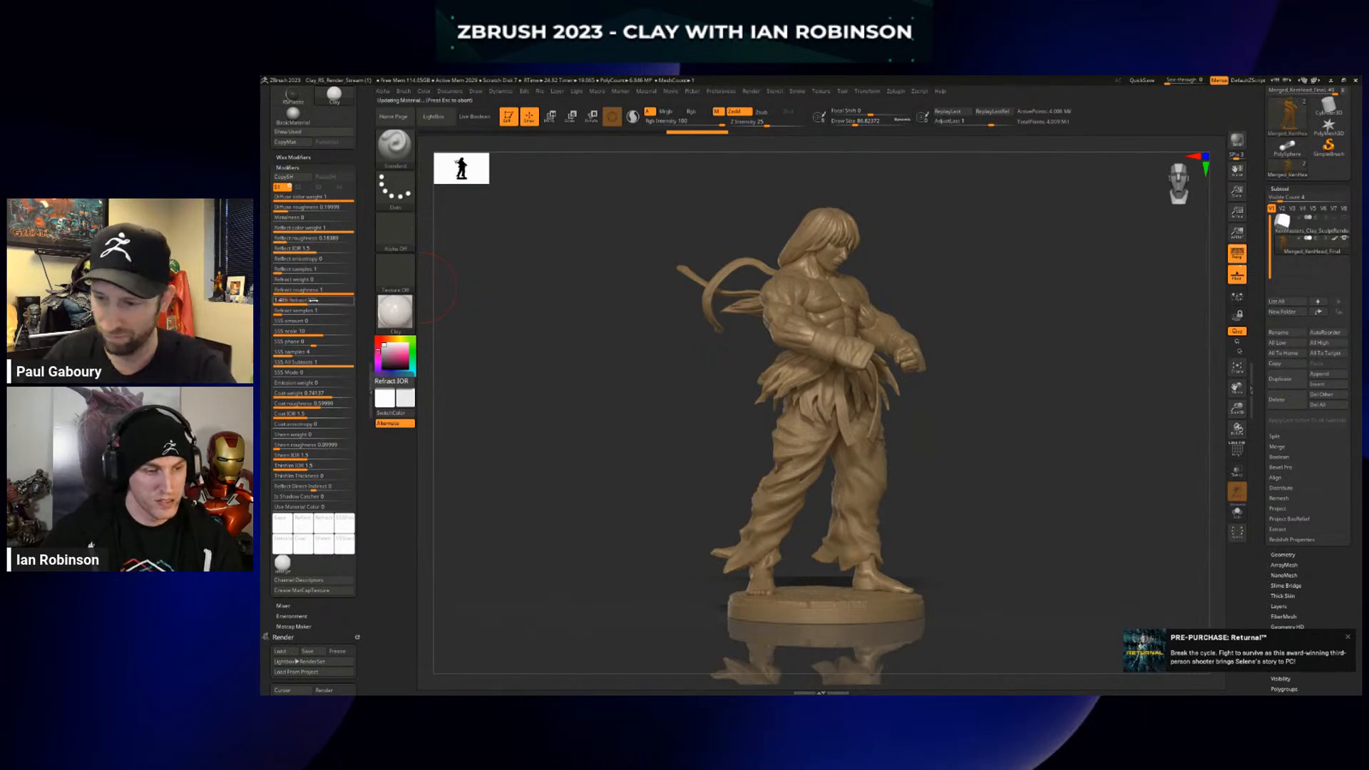
pyautogui.hotkey('alt', 'Tab')
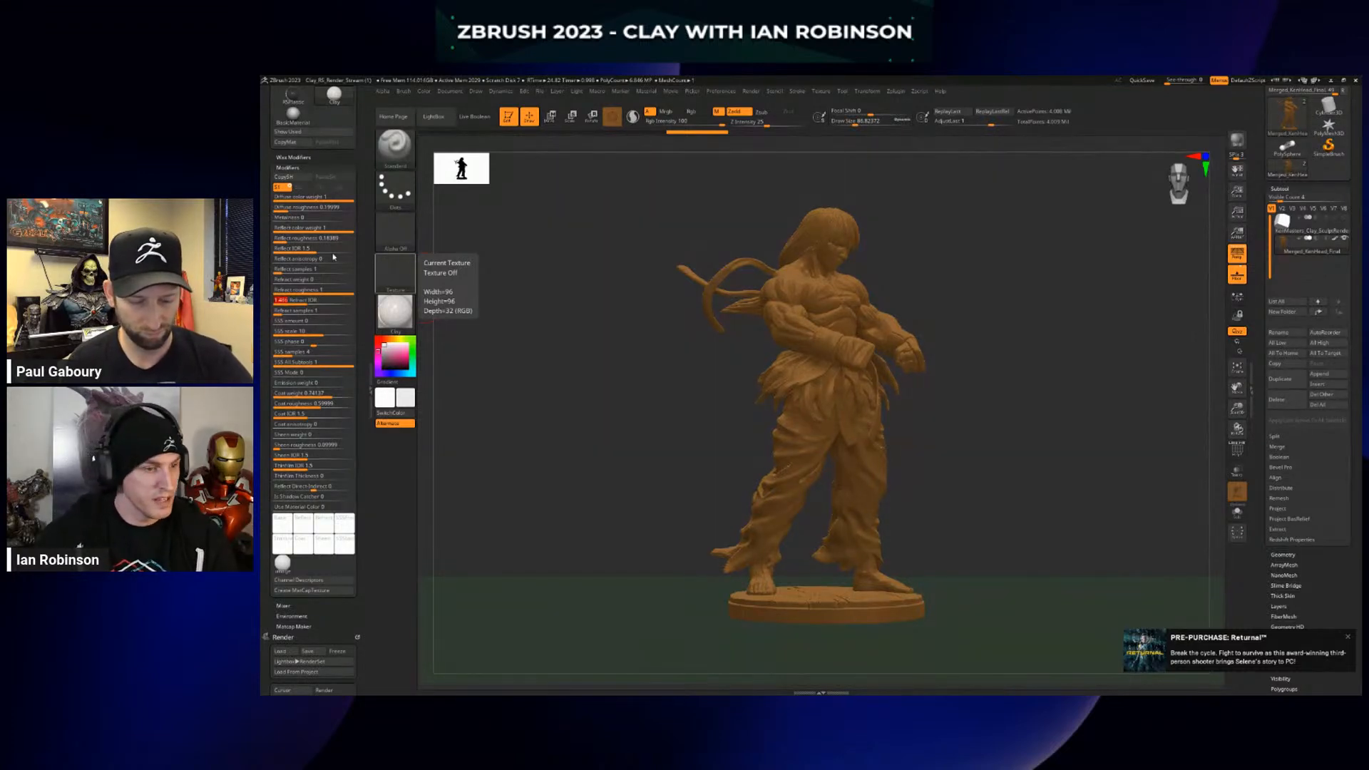
# Raise the clay material's Reflect roughness to about 0.27 and set its Reflect IOR to 1.486
pyautogui.click(303, 238)
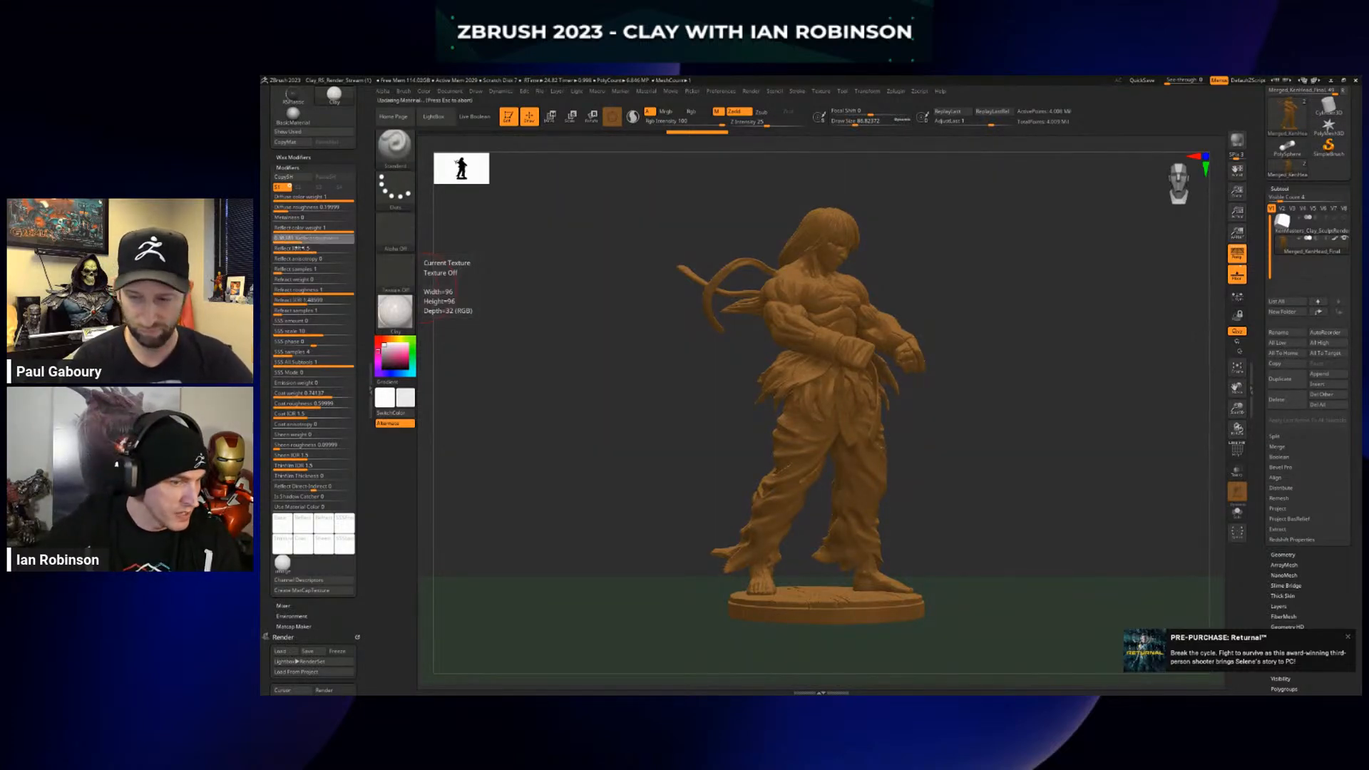
pyautogui.click(303, 248)
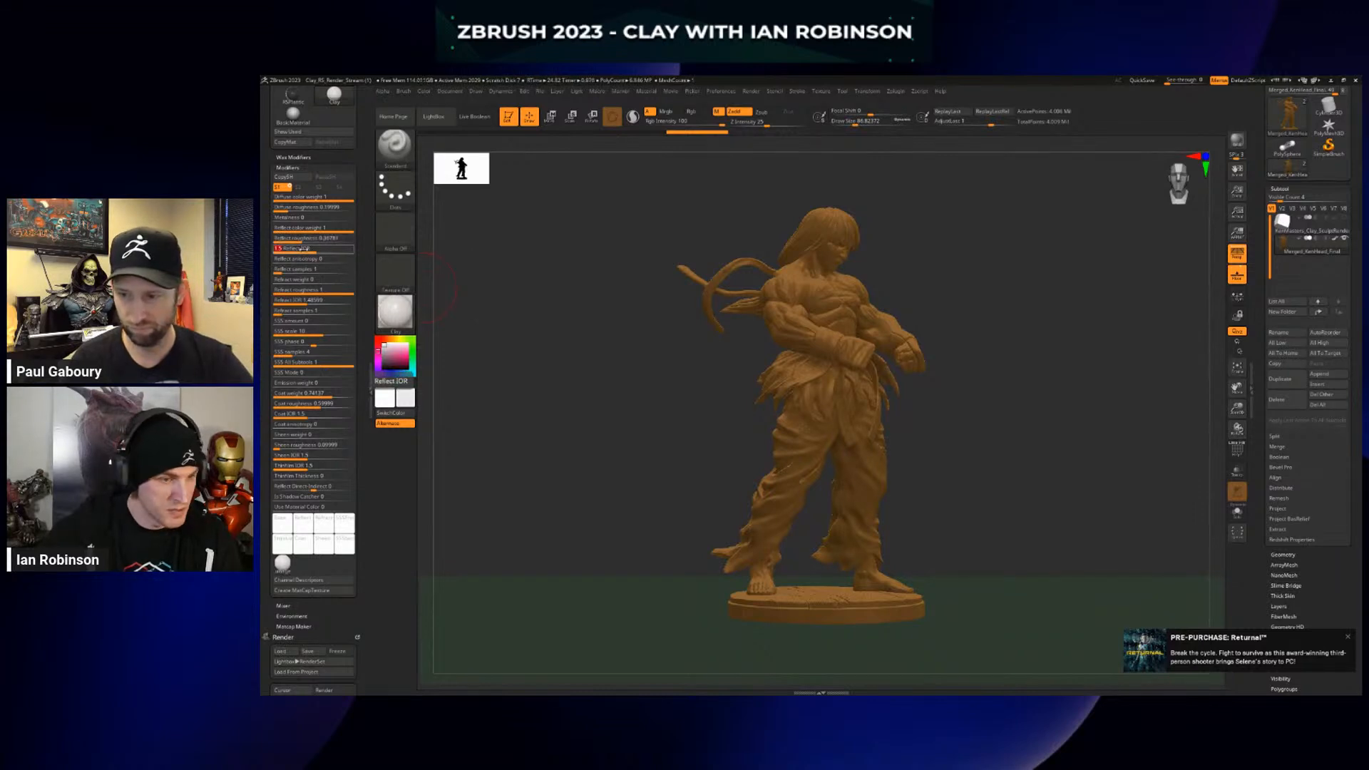
pyautogui.press('Return')
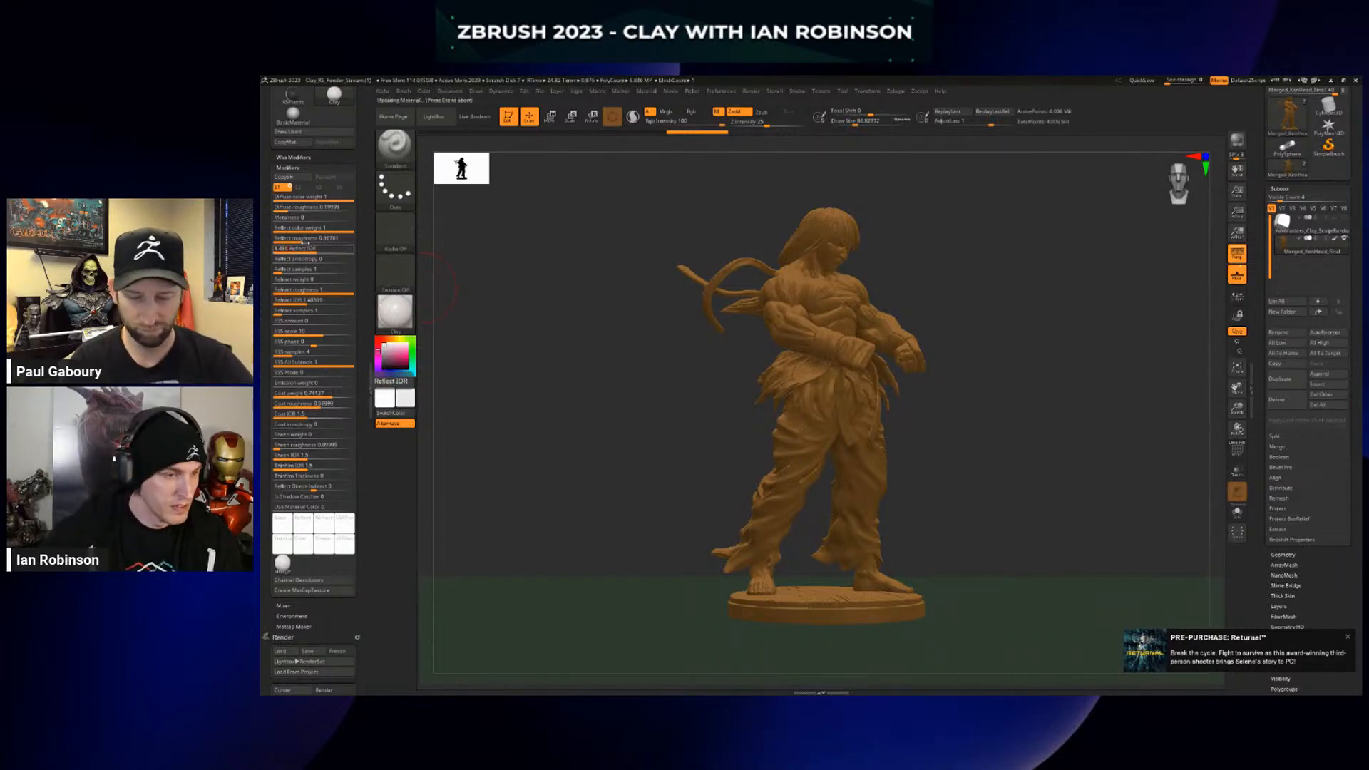
# Set the clay material's Coat IOR to 1.486 and render the figure with the new refraction values
pyautogui.click(296, 414)
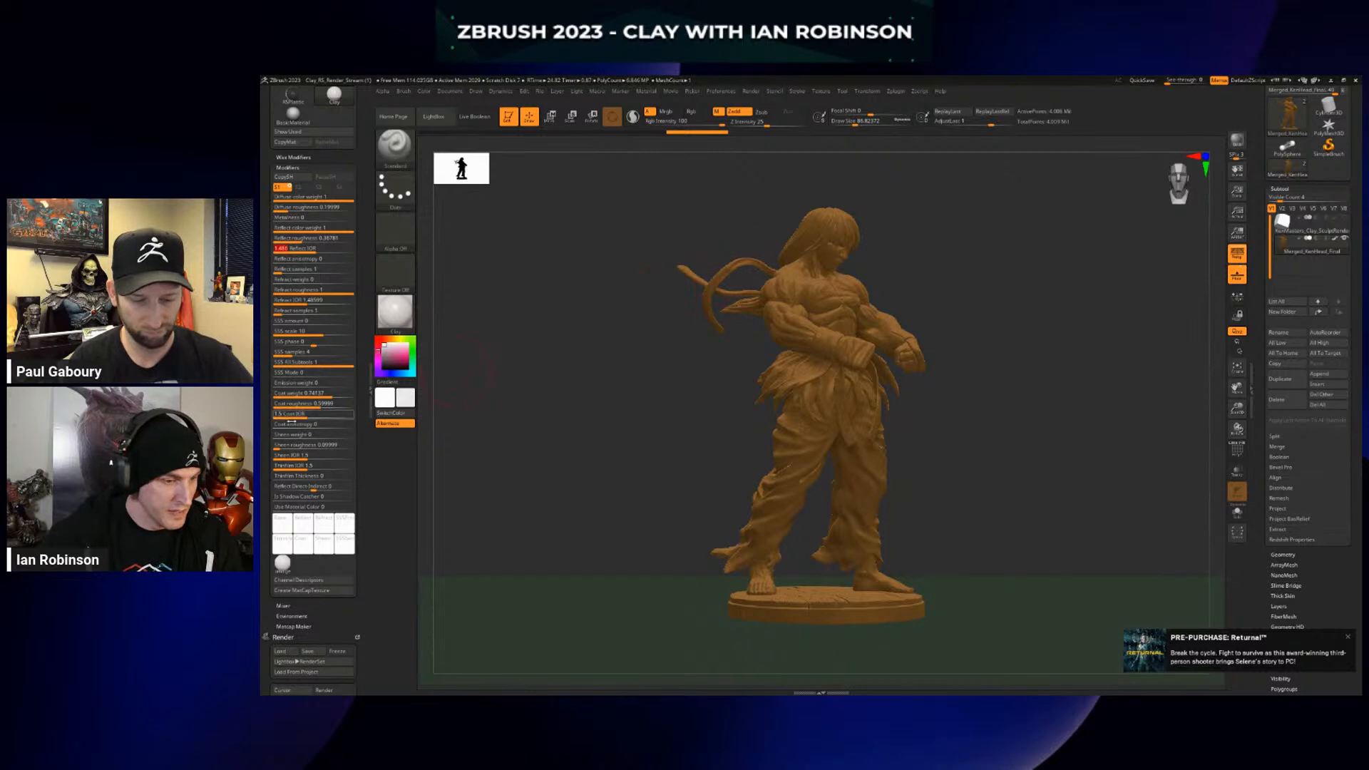
pyautogui.write('1.486')
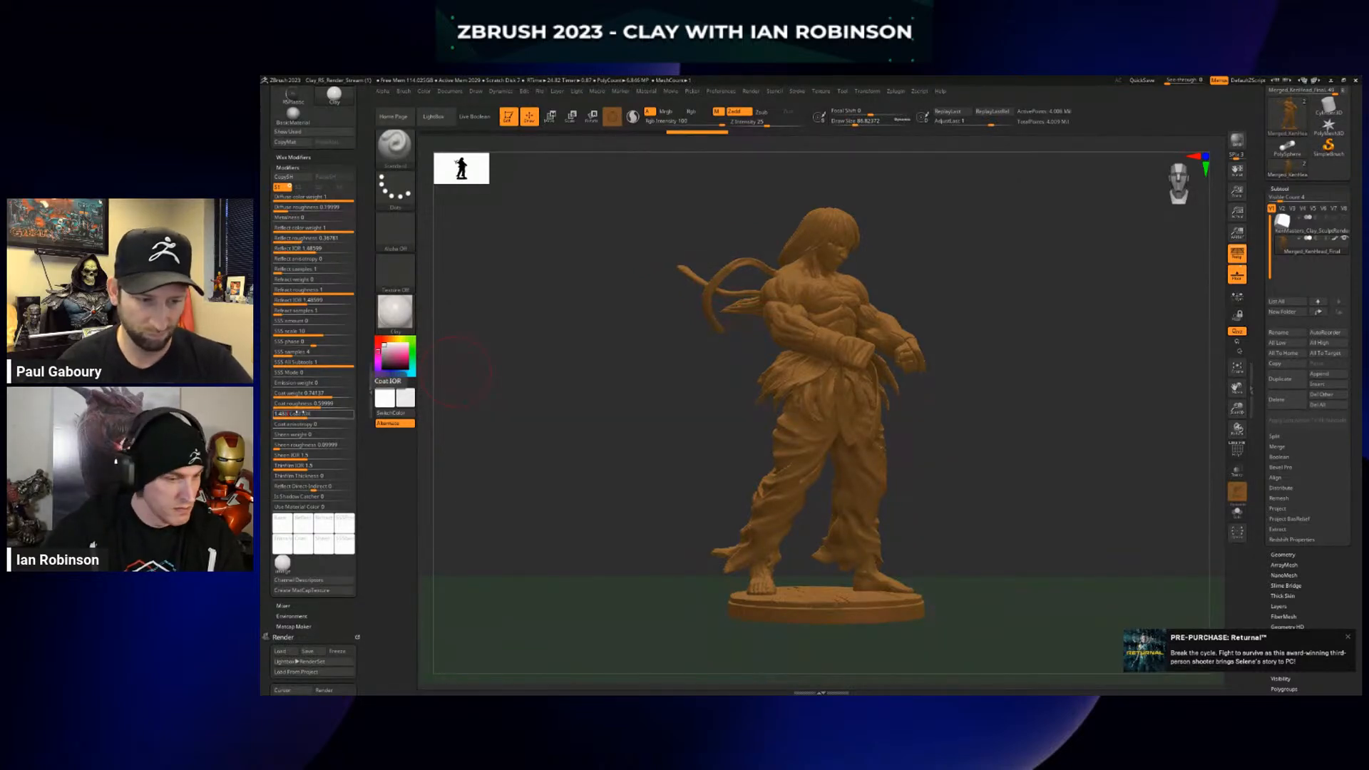
pyautogui.press('Return')
pyautogui.click(311, 404)
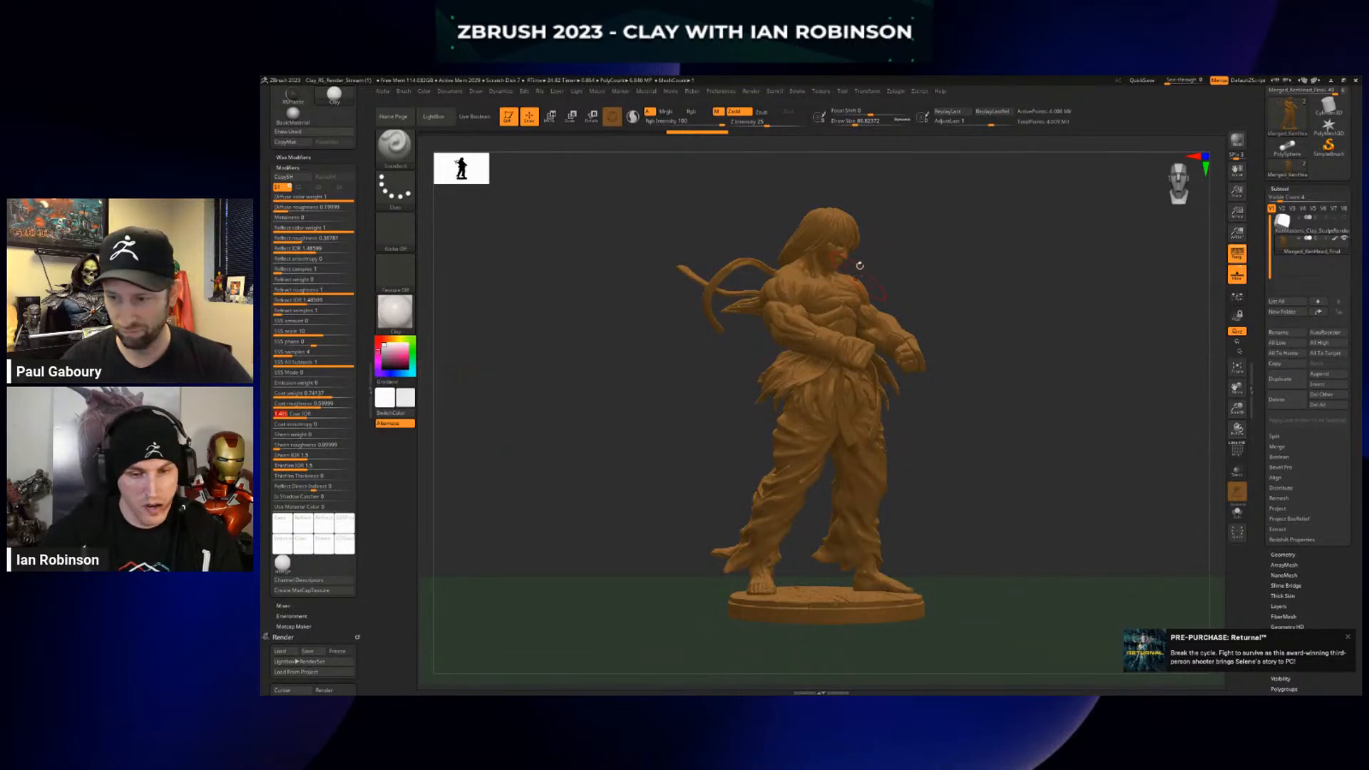
pyautogui.press('shift')
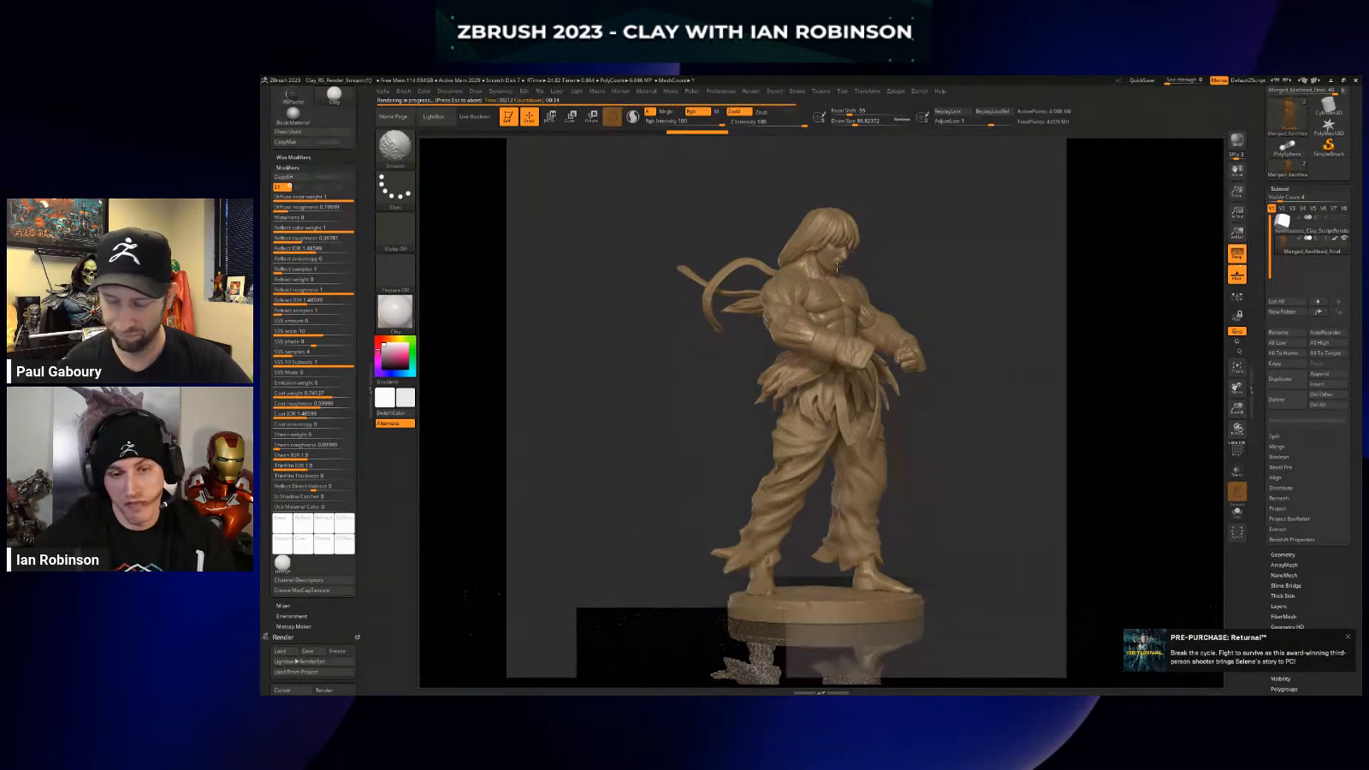
# Check the F to K material groups in the browser's IOR list and return to ZBrush
pyautogui.hotkey('alt', 'Tab')
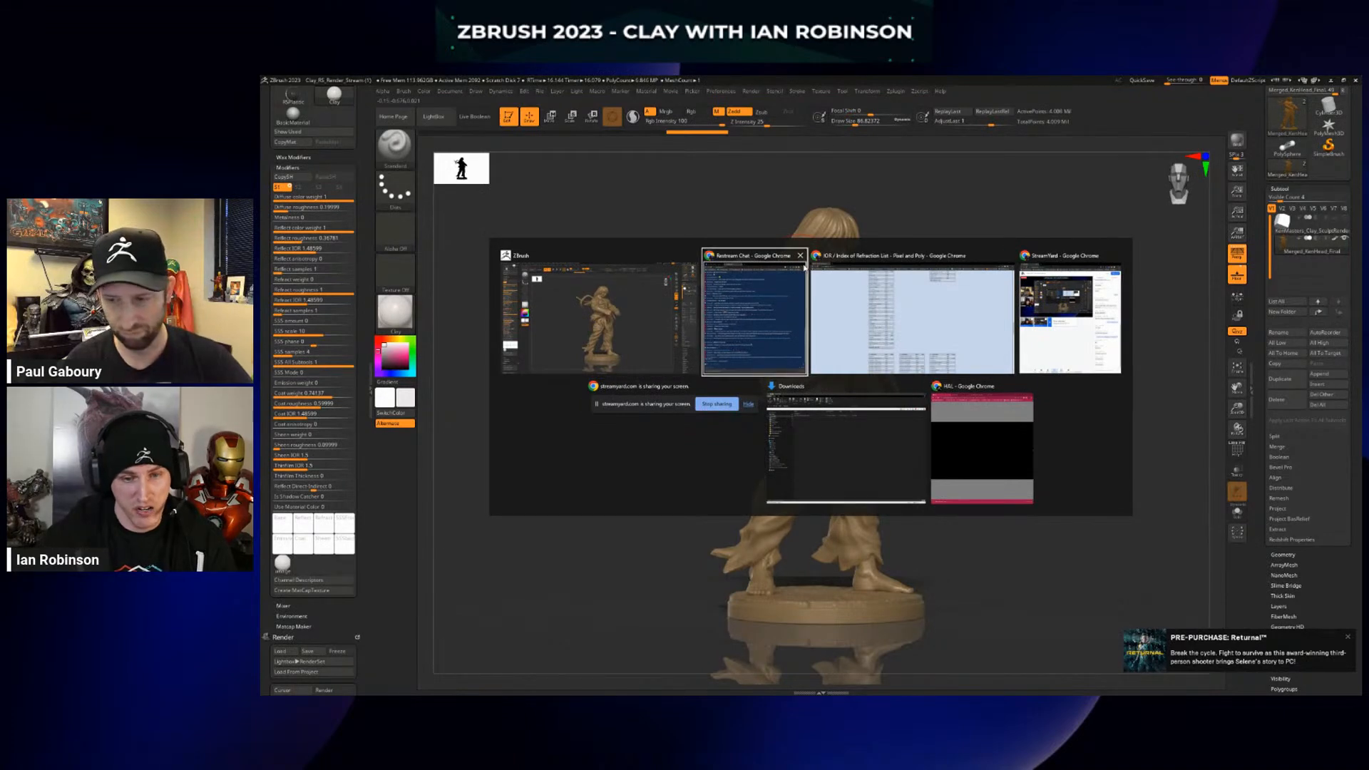
pyautogui.click(828, 263)
pyautogui.scroll(-4, 663, 366)
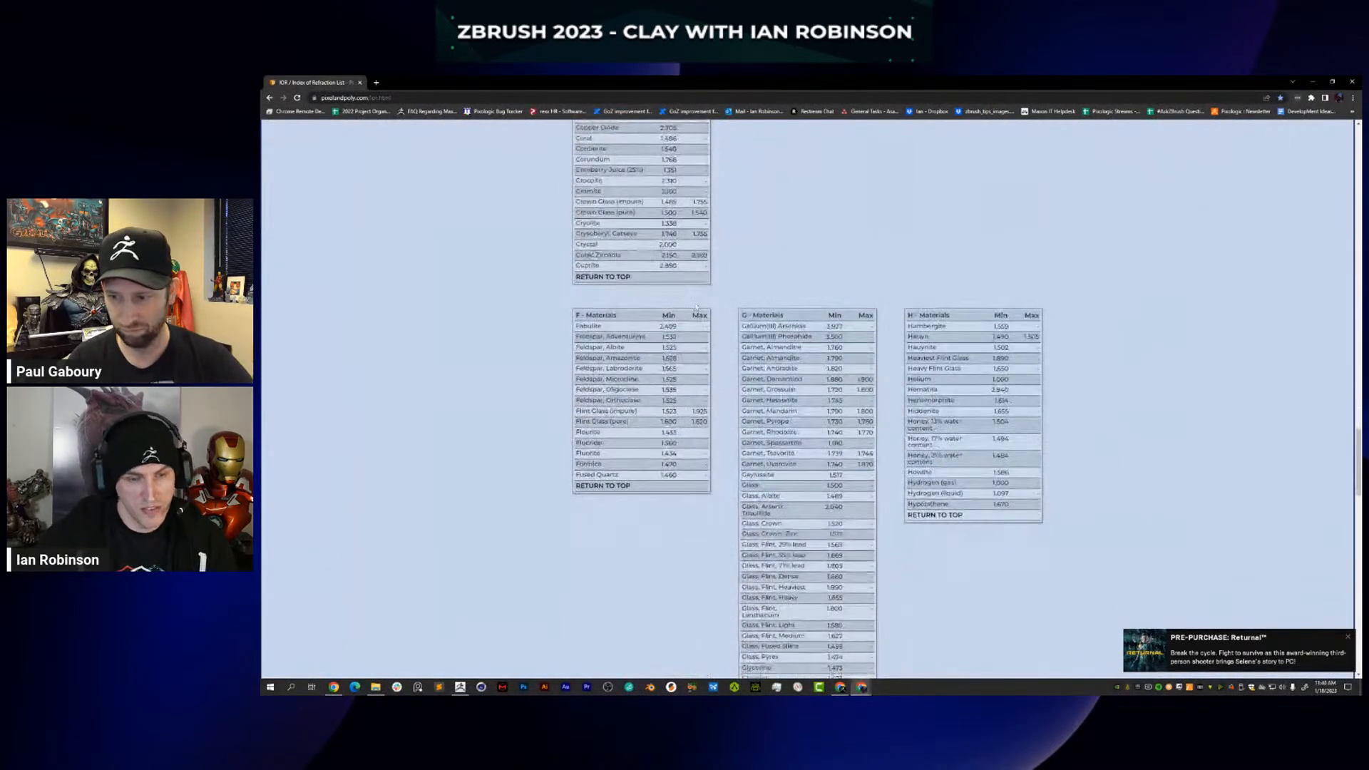
pyautogui.scroll(-2, 688, 197)
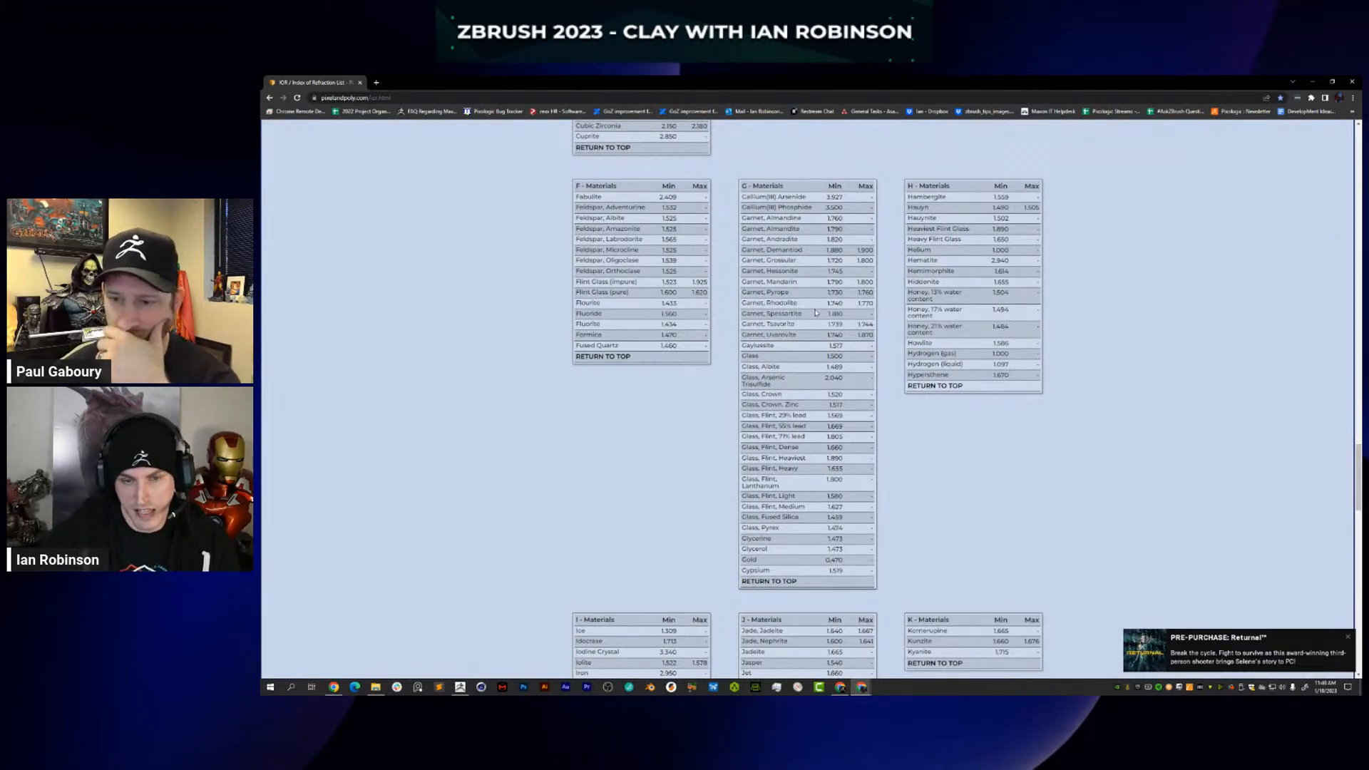
pyautogui.scroll(-1, 817, 314)
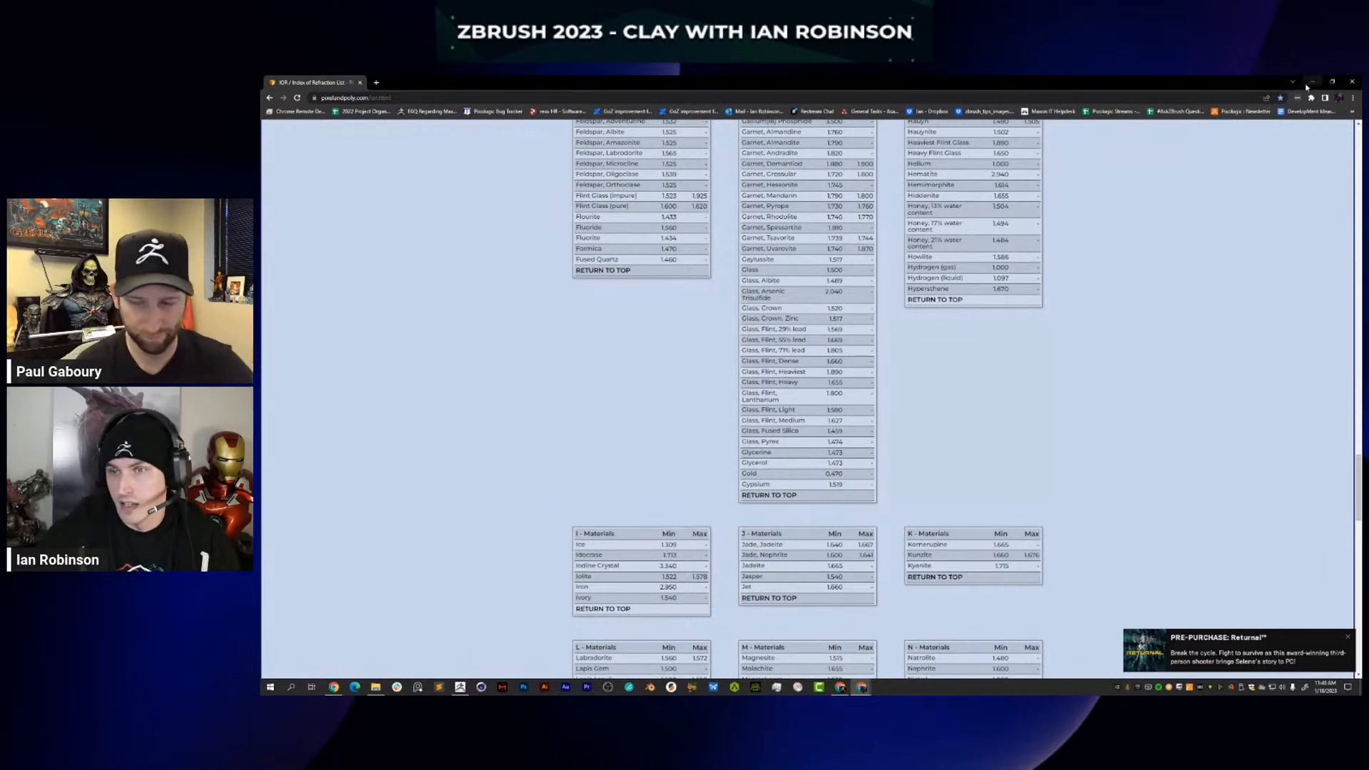
pyautogui.click(1312, 81)
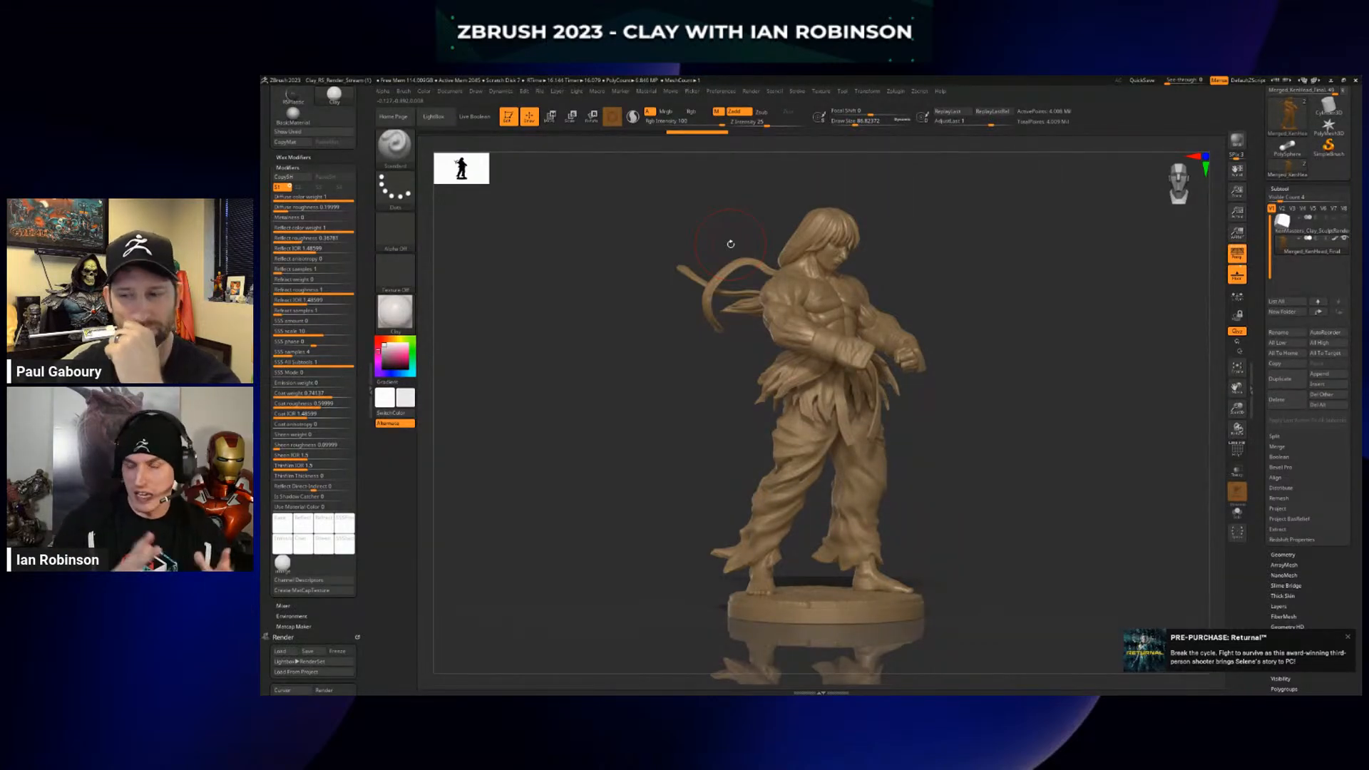
# Save the tuned clay material as My_Clay in the Downloads folder
pyautogui.click(402, 319)
pyautogui.click(499, 586)
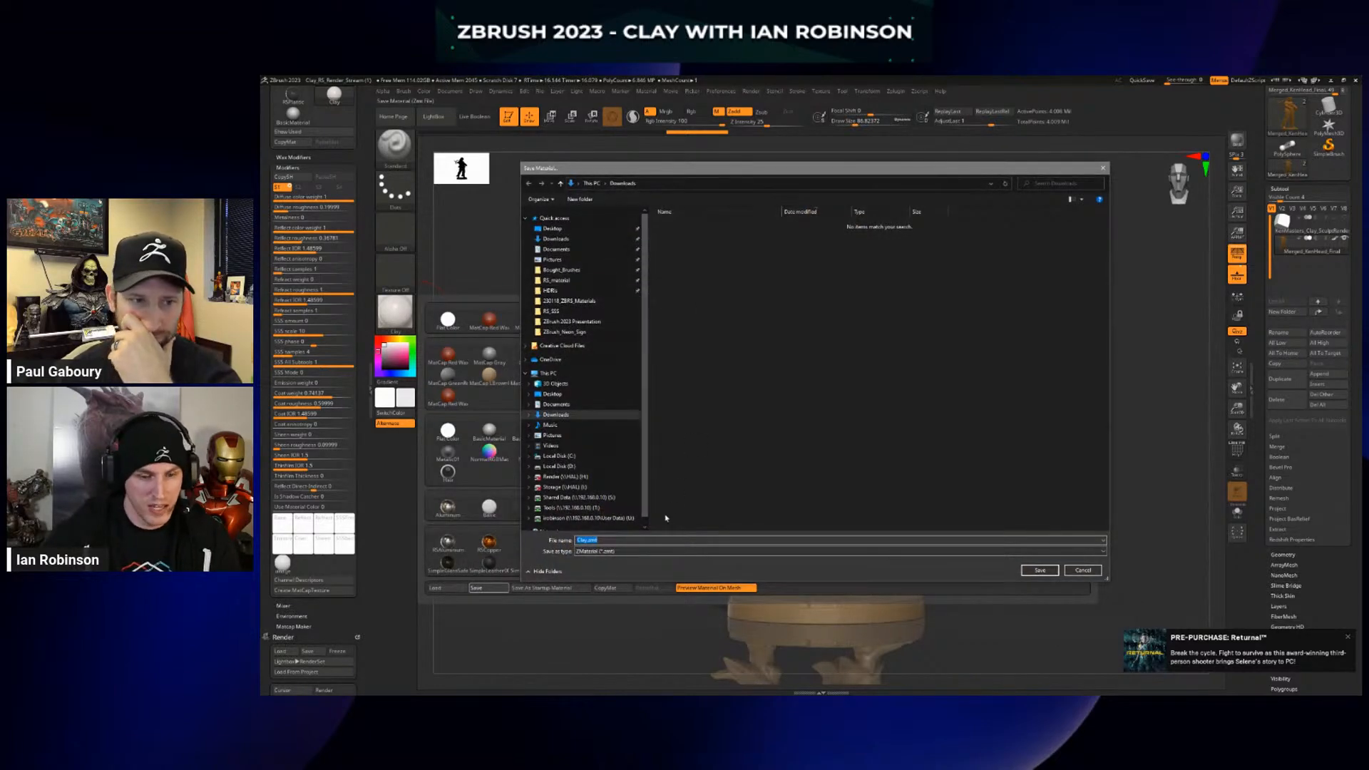
pyautogui.write('My_')
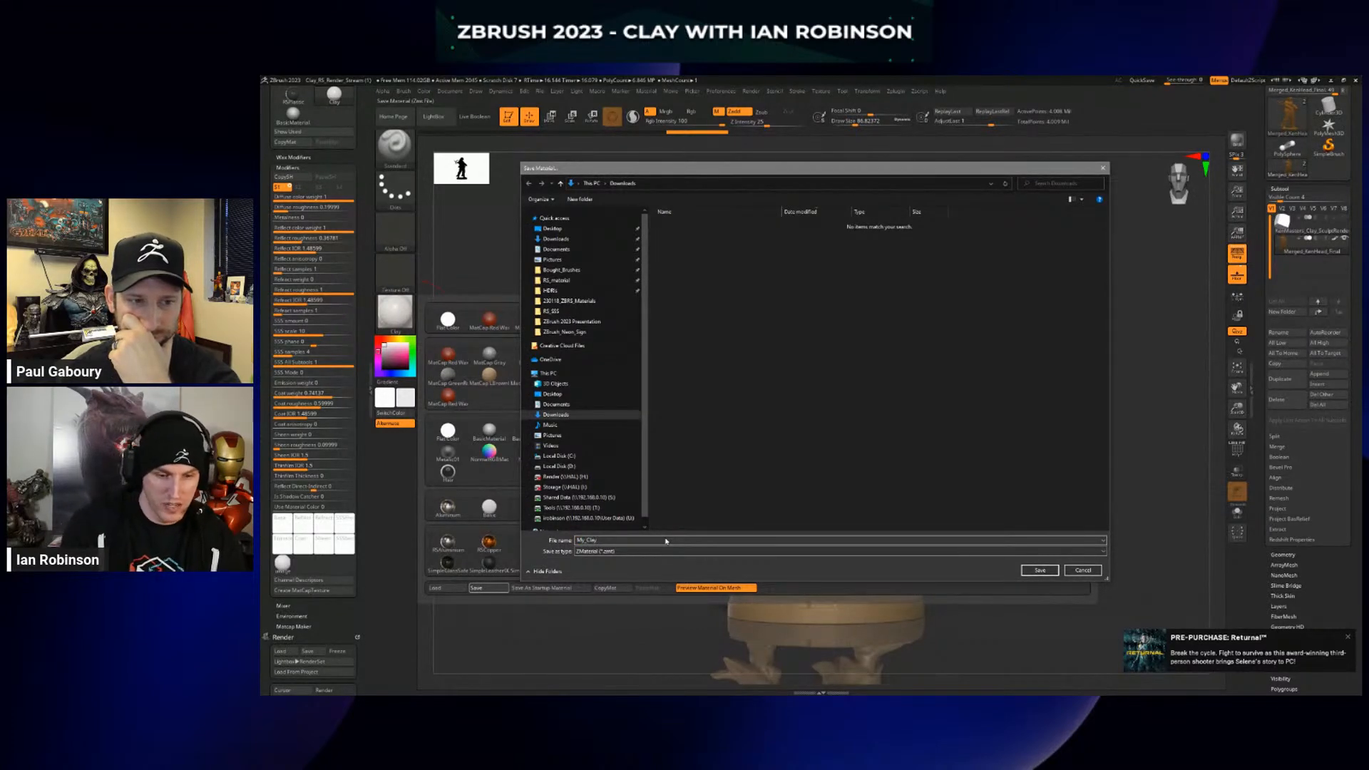
pyautogui.press('Return')
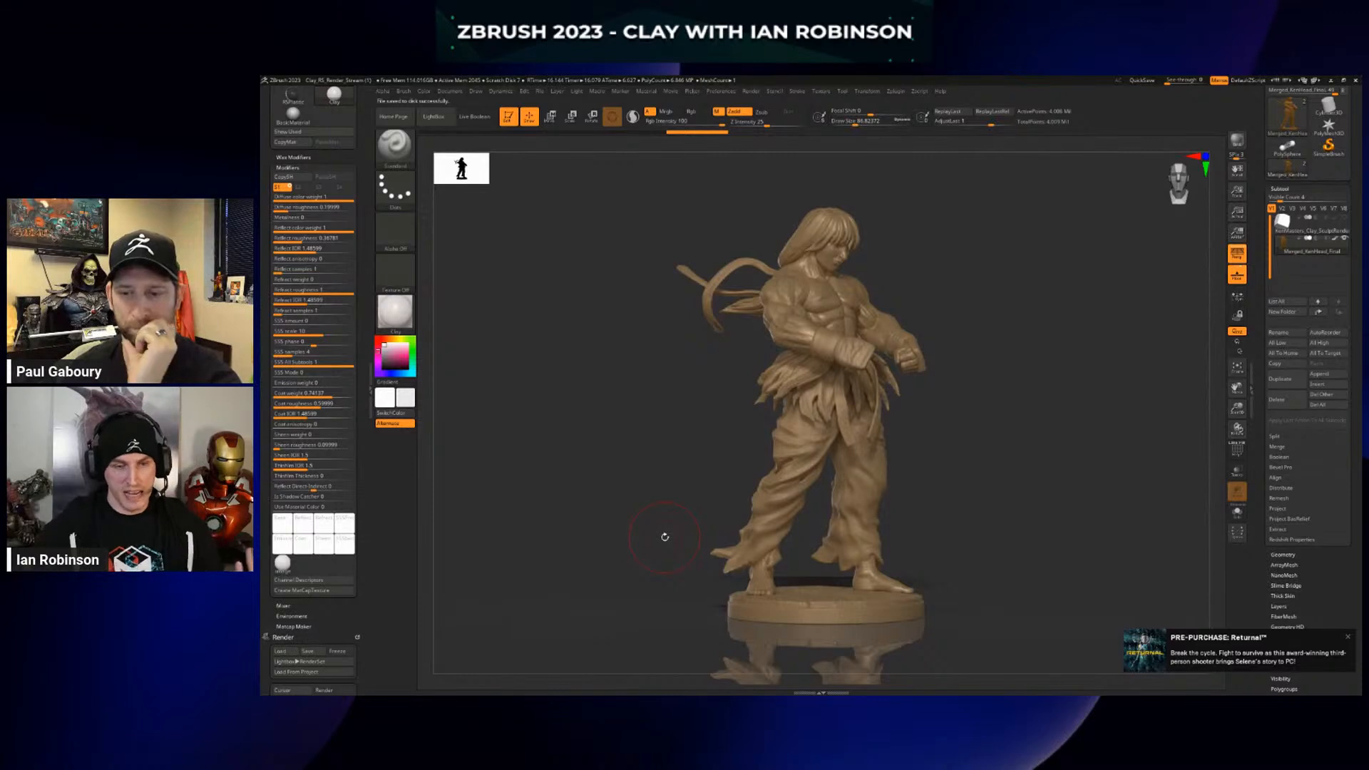
# Make the last standard material active and load the saved My_Clay material from Downloads into its slot
pyautogui.click(402, 321)
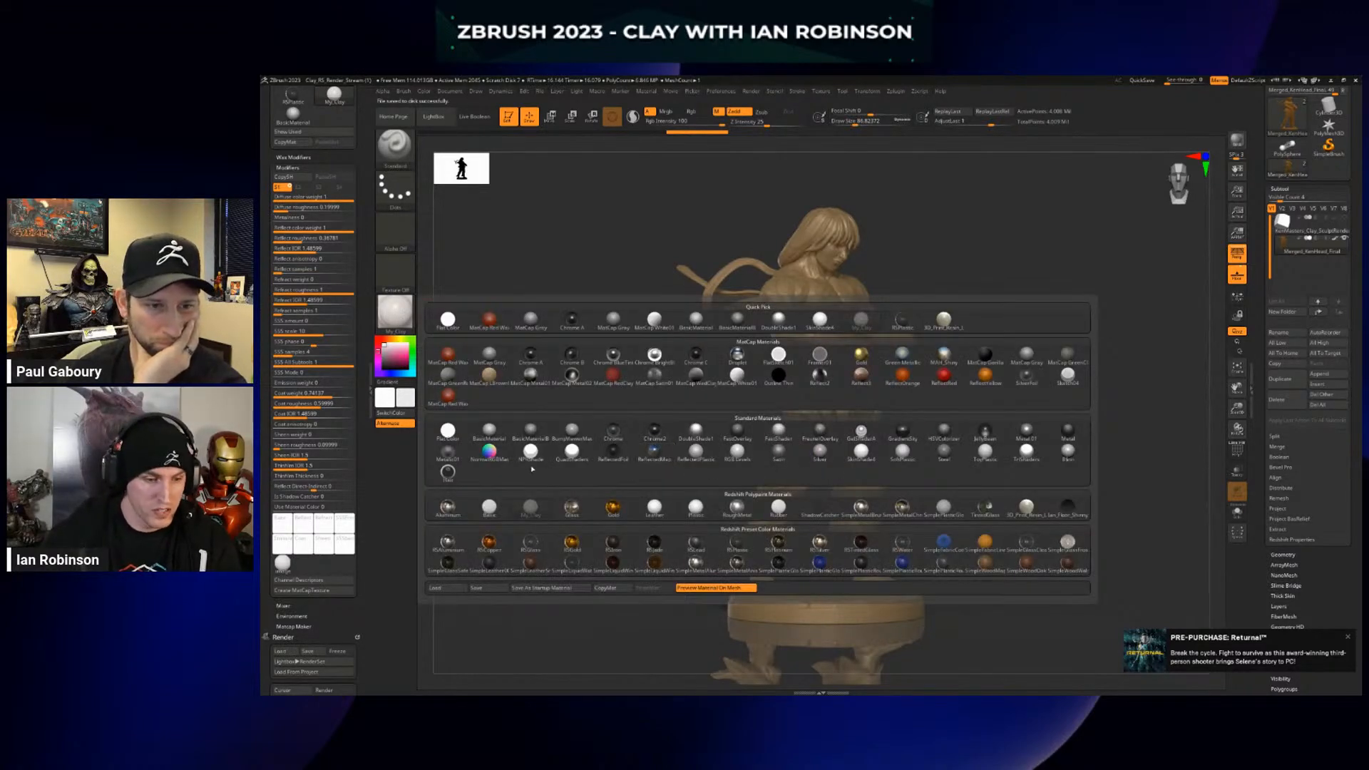
pyautogui.click(447, 474)
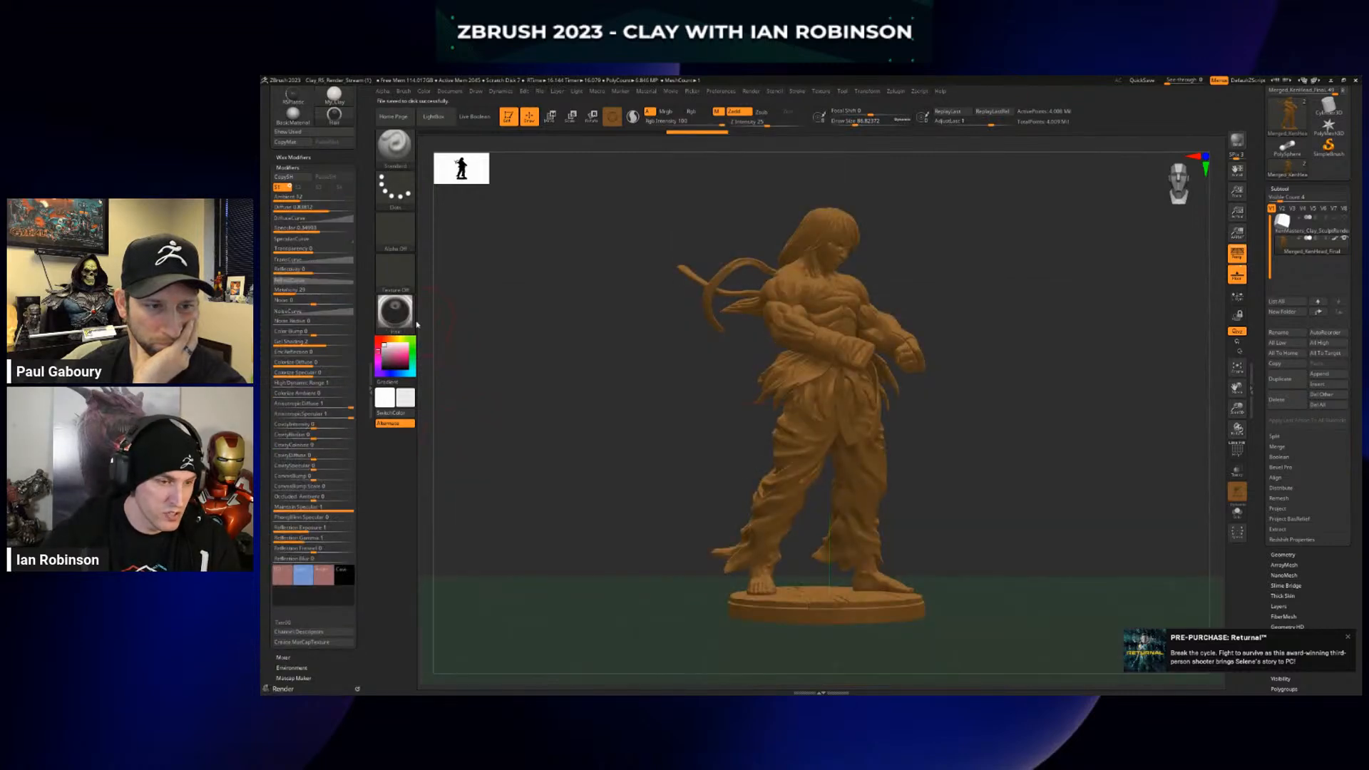
pyautogui.click(395, 312)
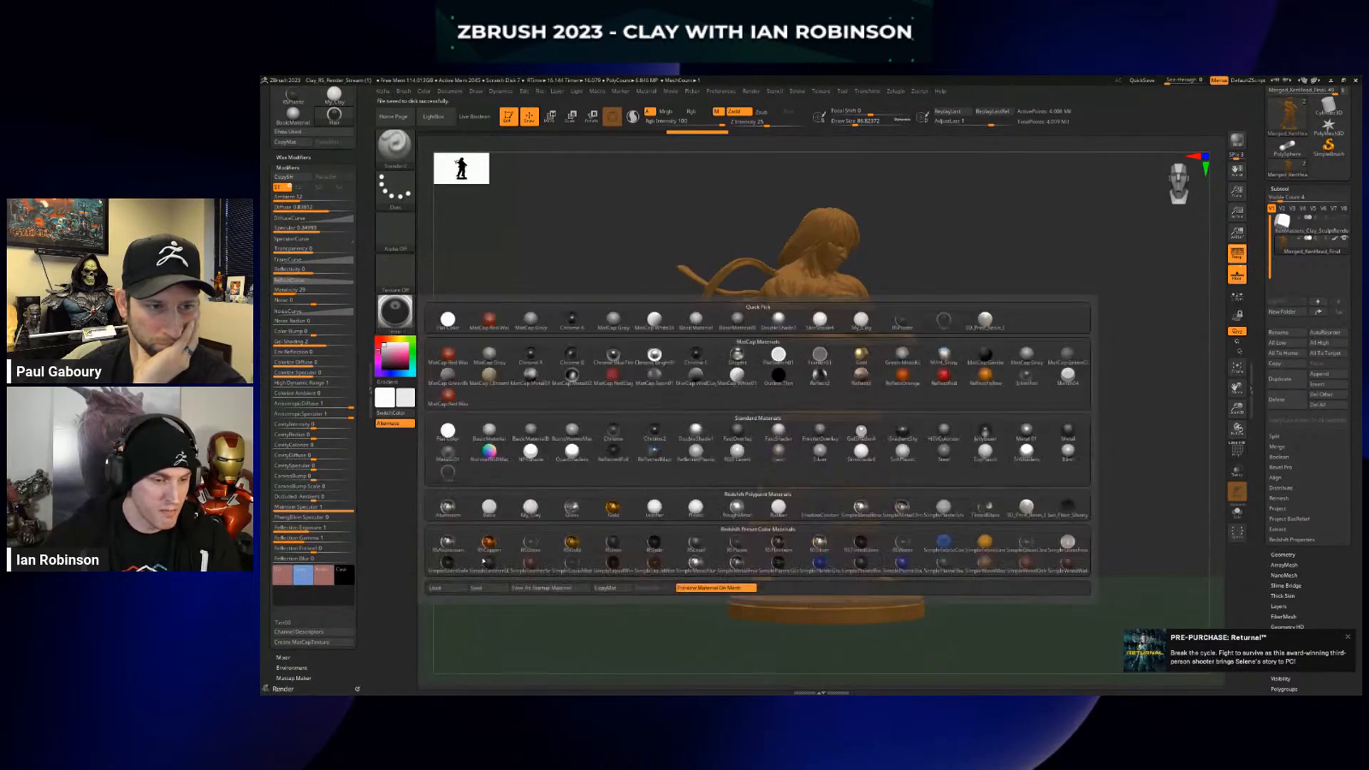
pyautogui.click(448, 588)
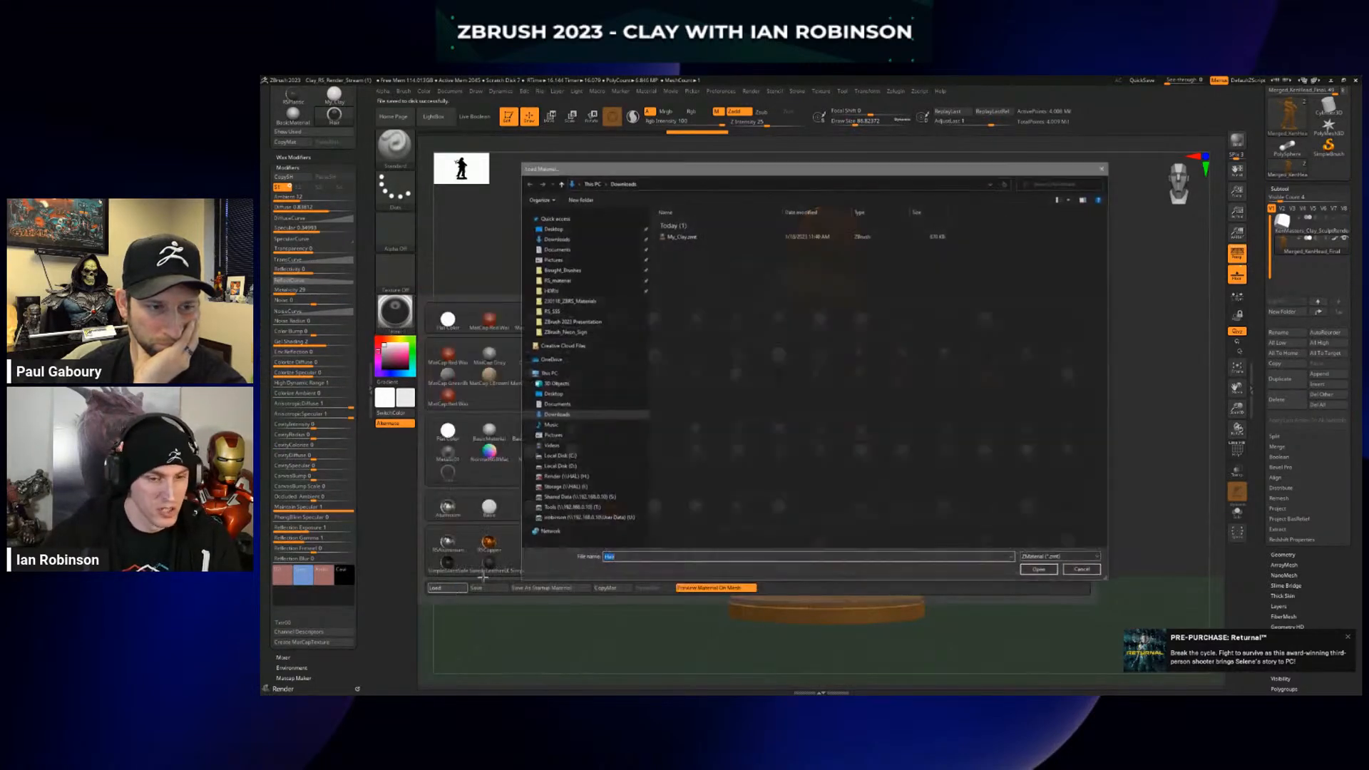
pyautogui.click(690, 237)
pyautogui.click(1040, 570)
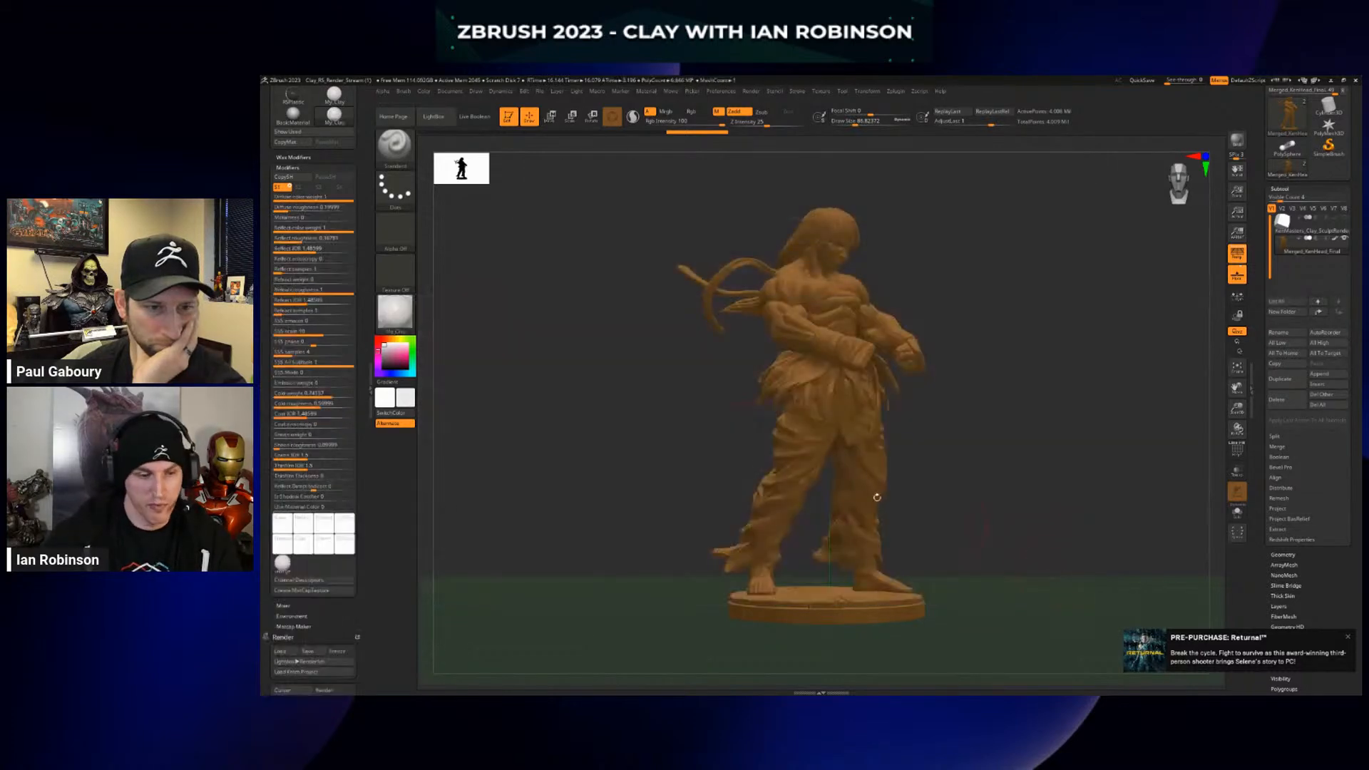
# Copy the Basic material from the Redshift Polypaint materials and paste it over a material in the second row of the standard materials
pyautogui.click(396, 312)
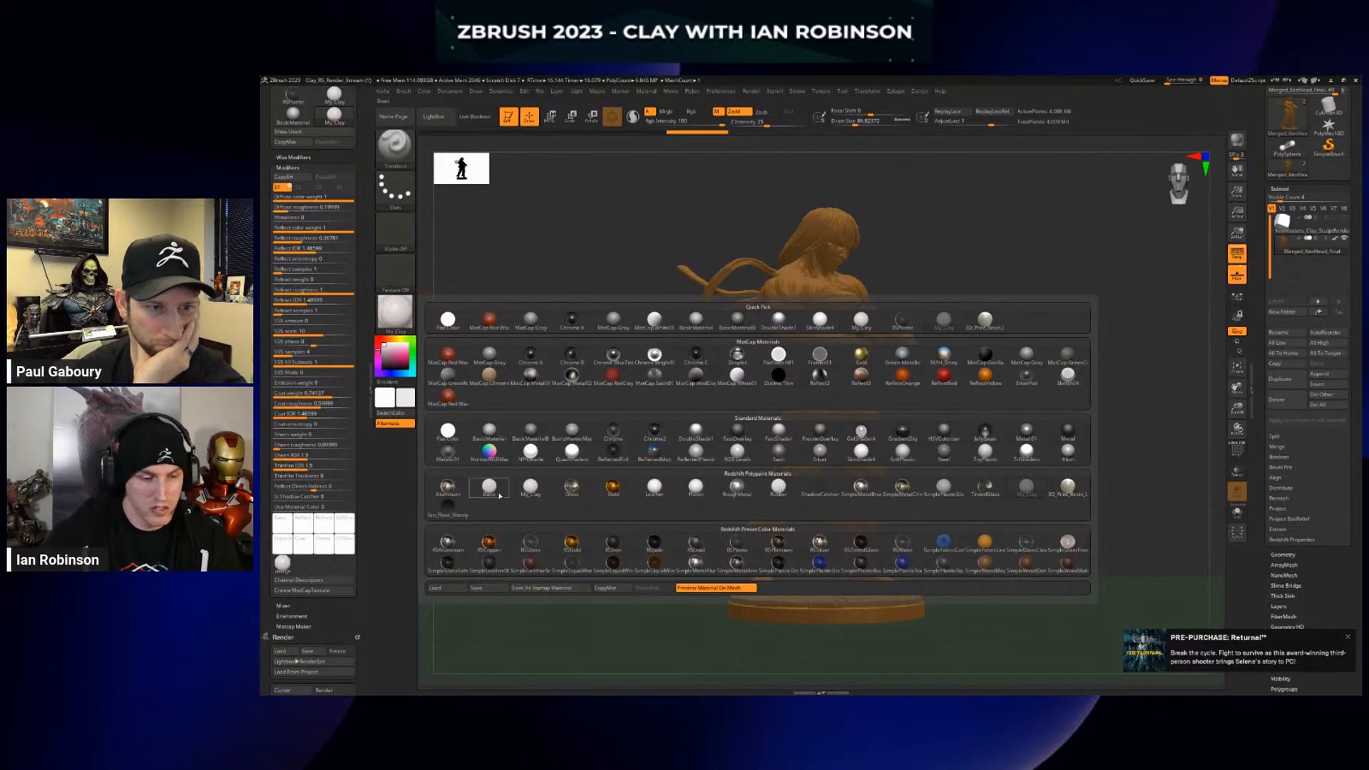
pyautogui.click(499, 497)
pyautogui.click(396, 312)
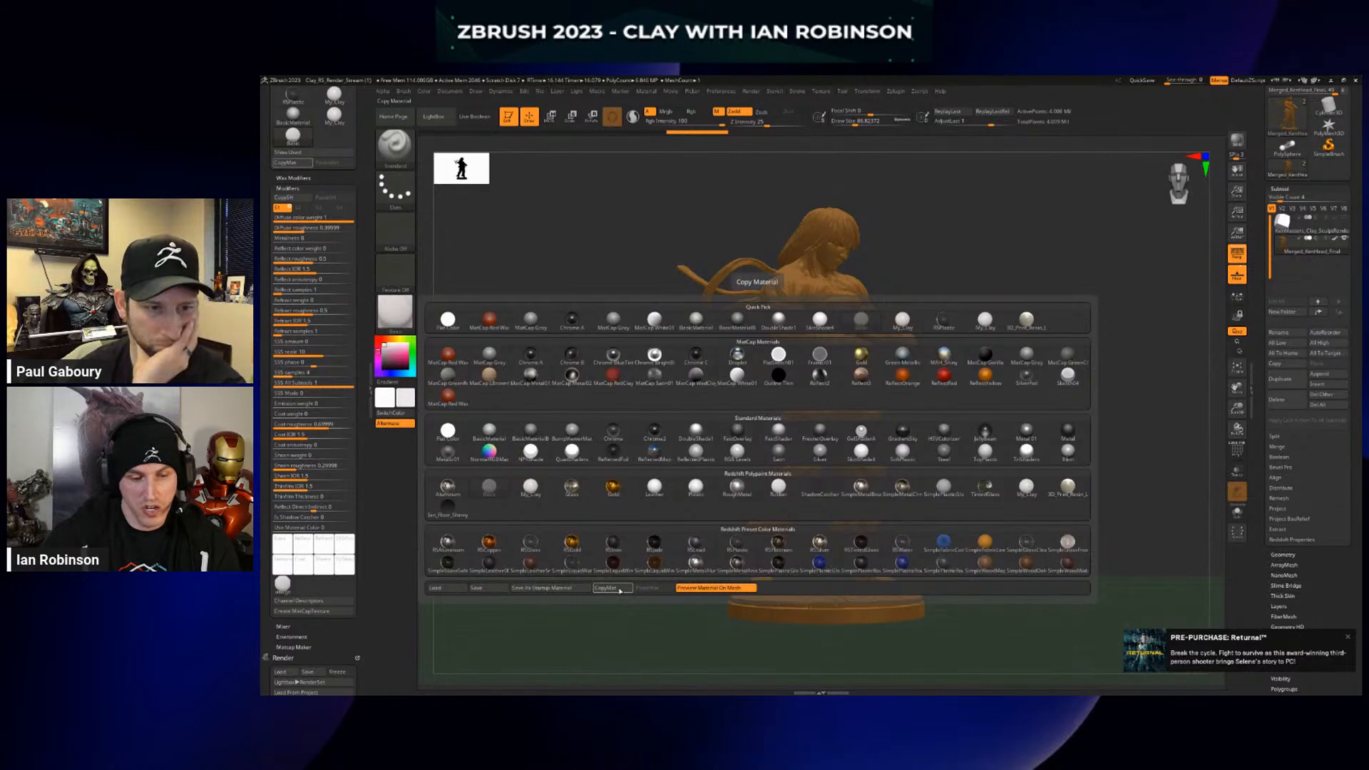
pyautogui.click(619, 589)
pyautogui.click(397, 312)
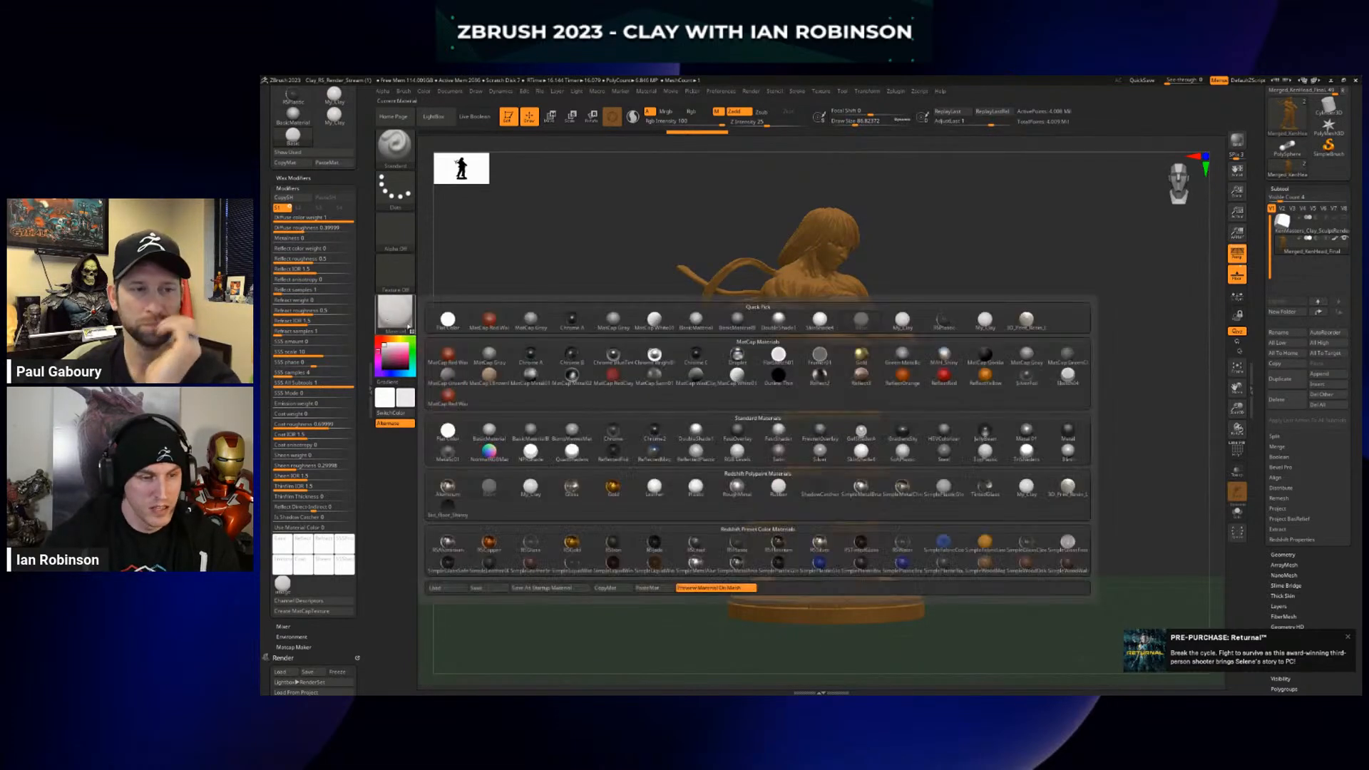
pyautogui.click(903, 450)
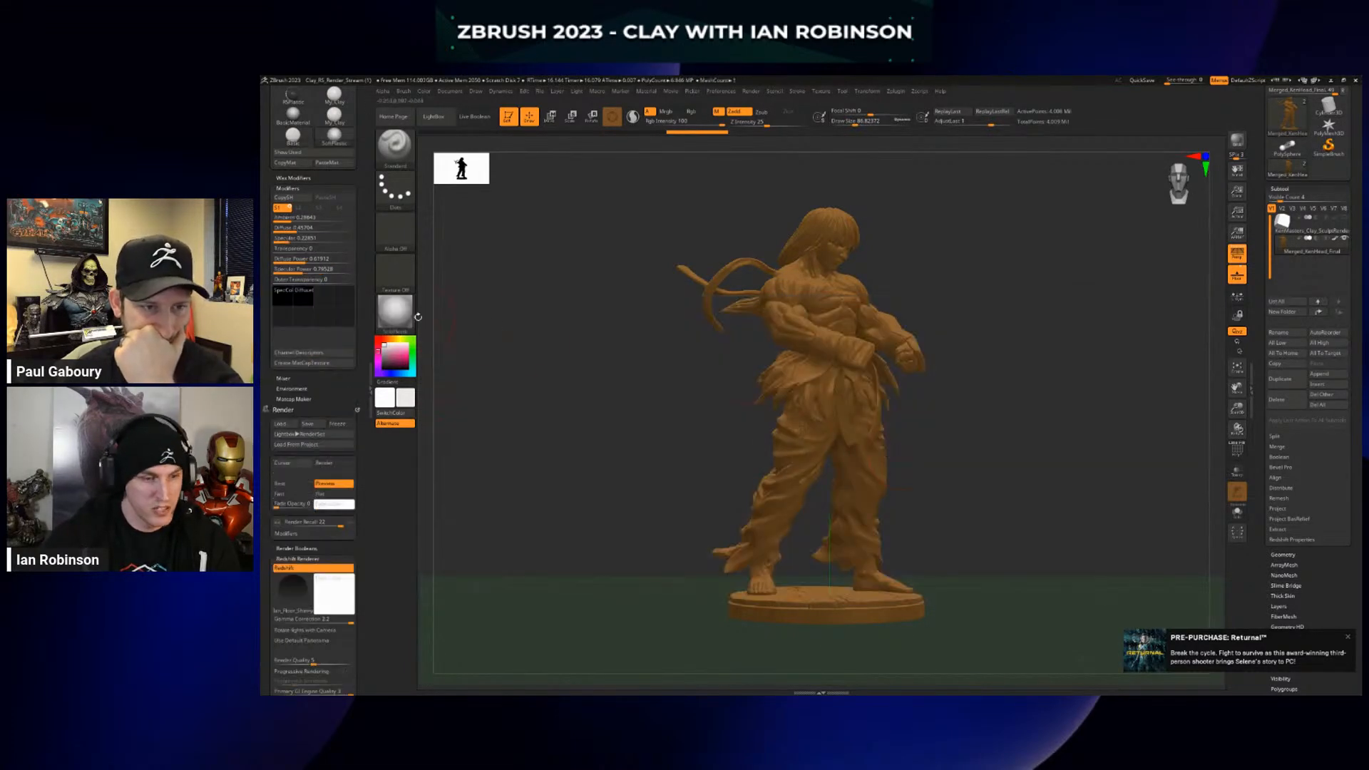
pyautogui.click(397, 313)
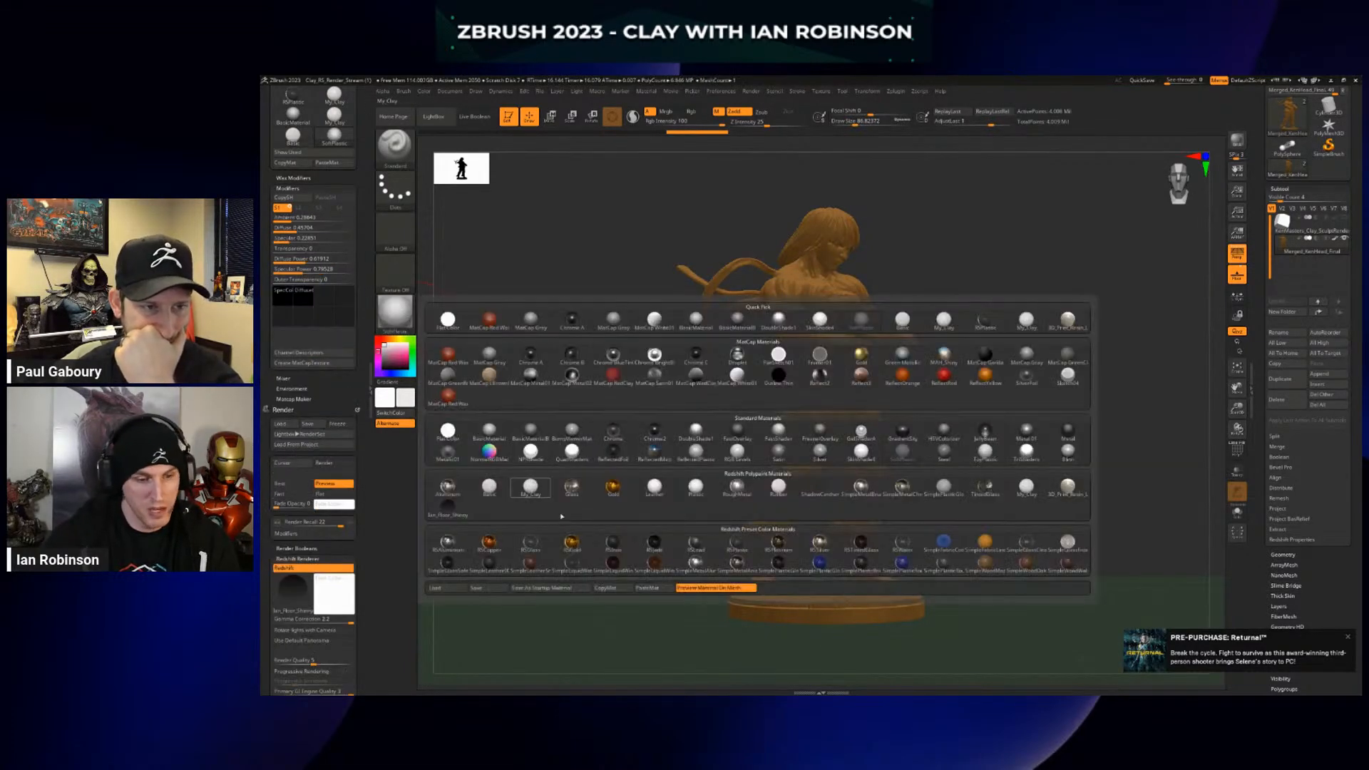
pyautogui.click(619, 589)
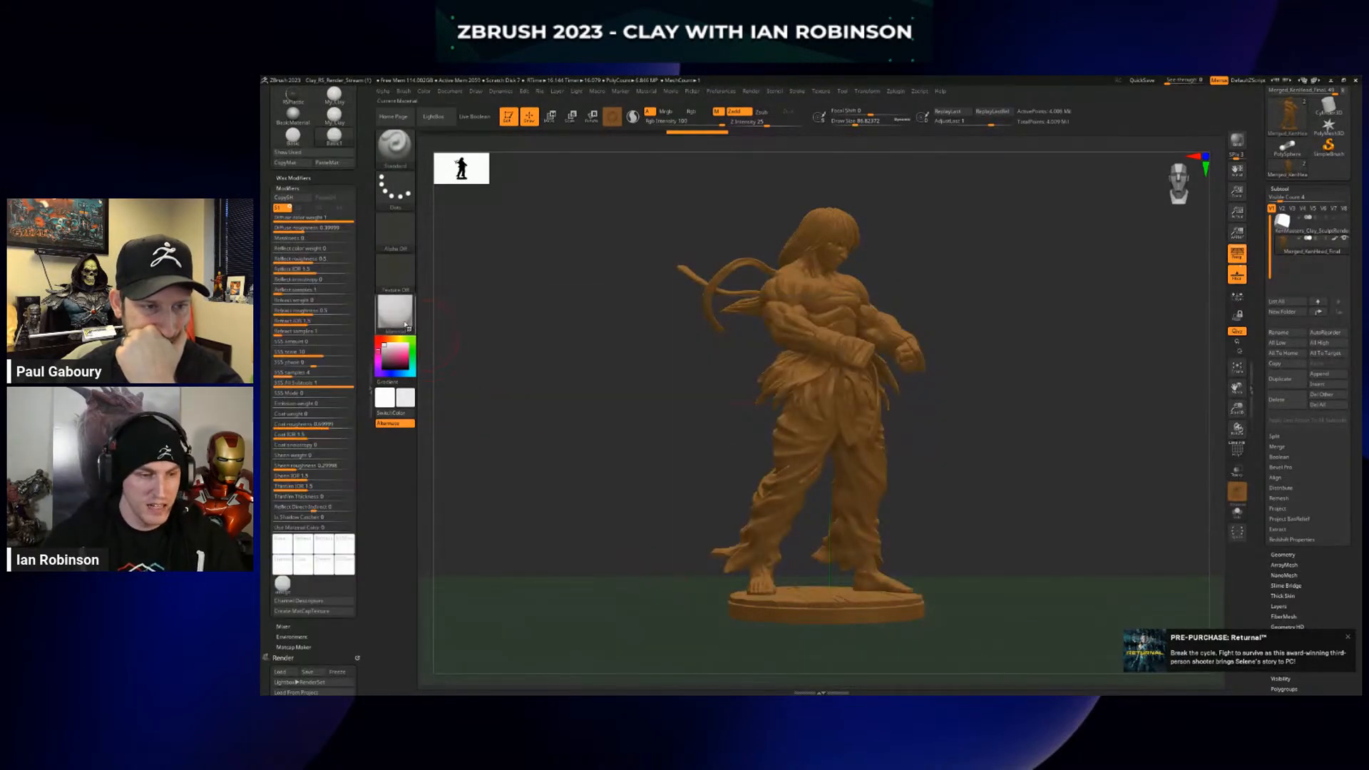
# Review the Redshift Polypaint materials, highlight the heavy flint glass IOR in the browser's list, and return to ZBrush
pyautogui.click(397, 313)
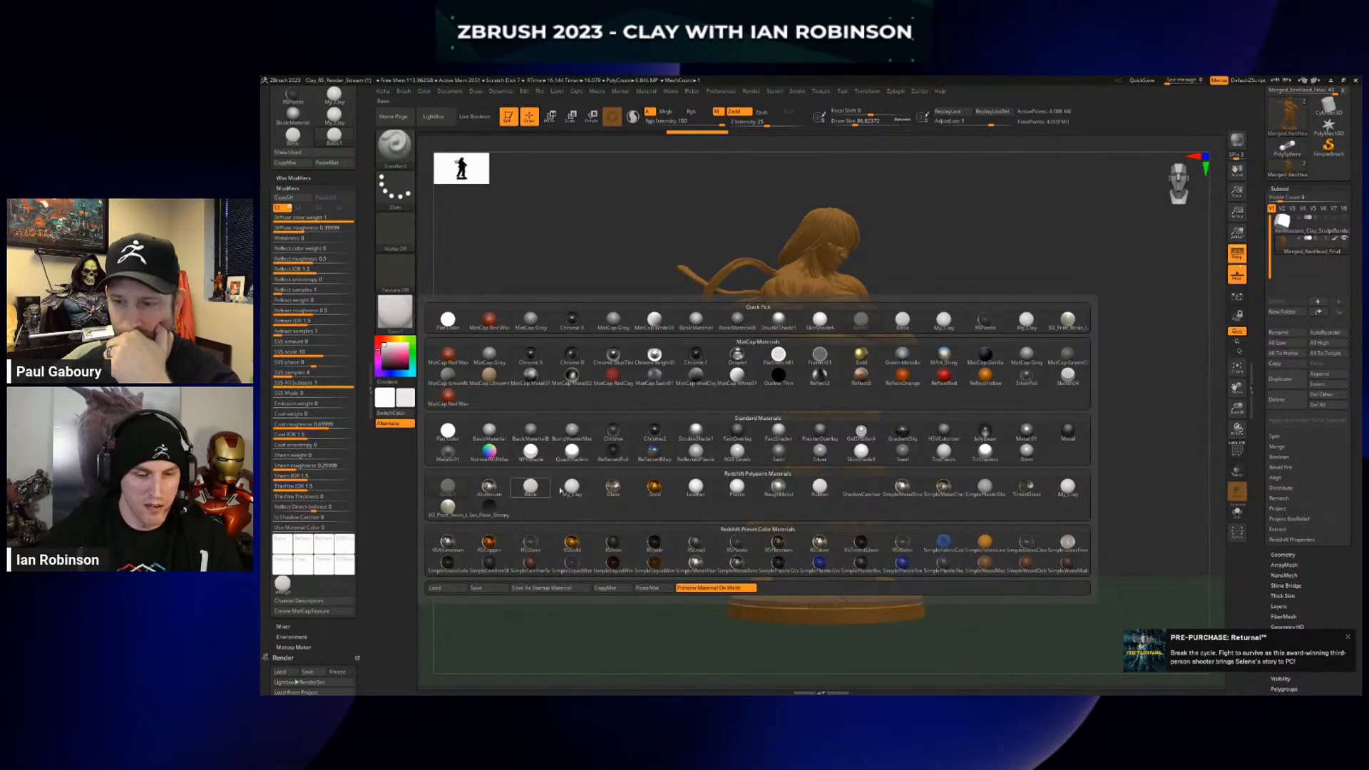
pyautogui.moveTo(844, 492)
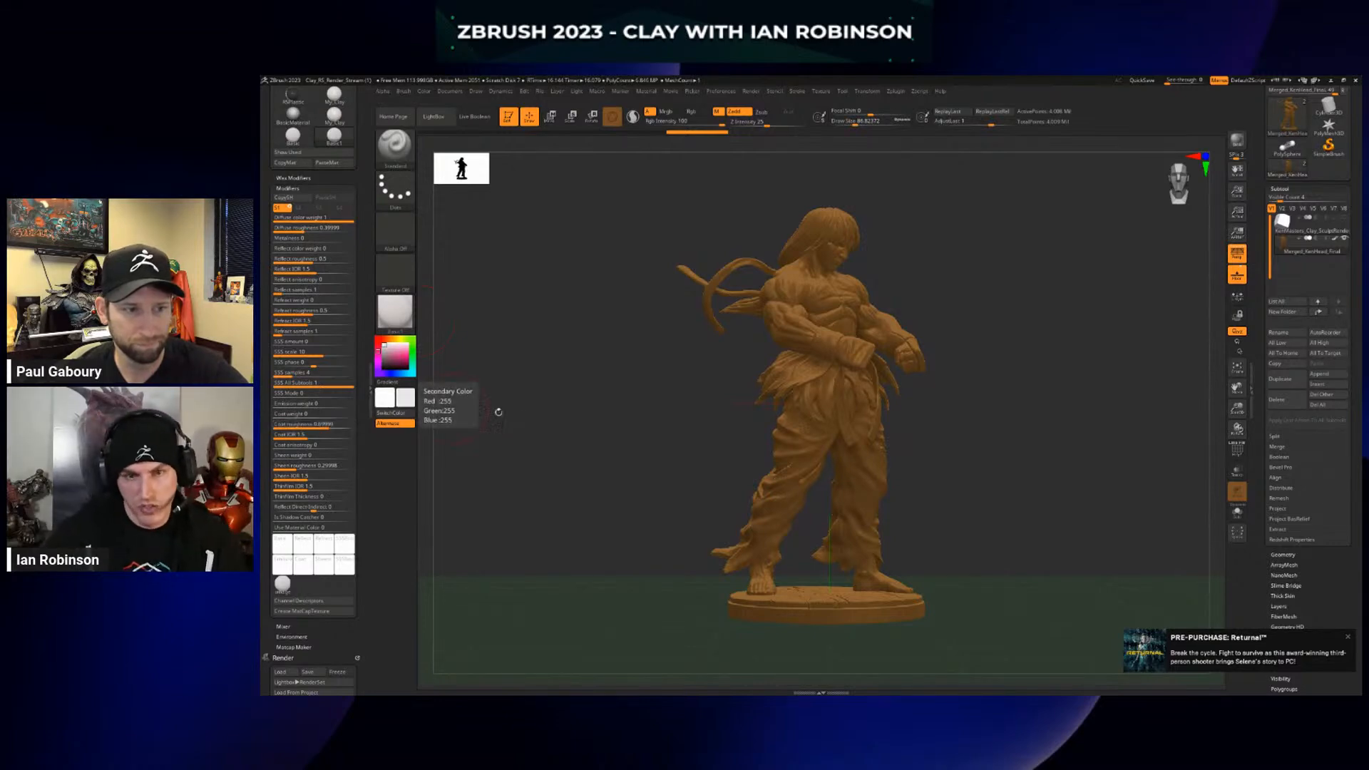
pyautogui.hotkey('alt', 'Tab')
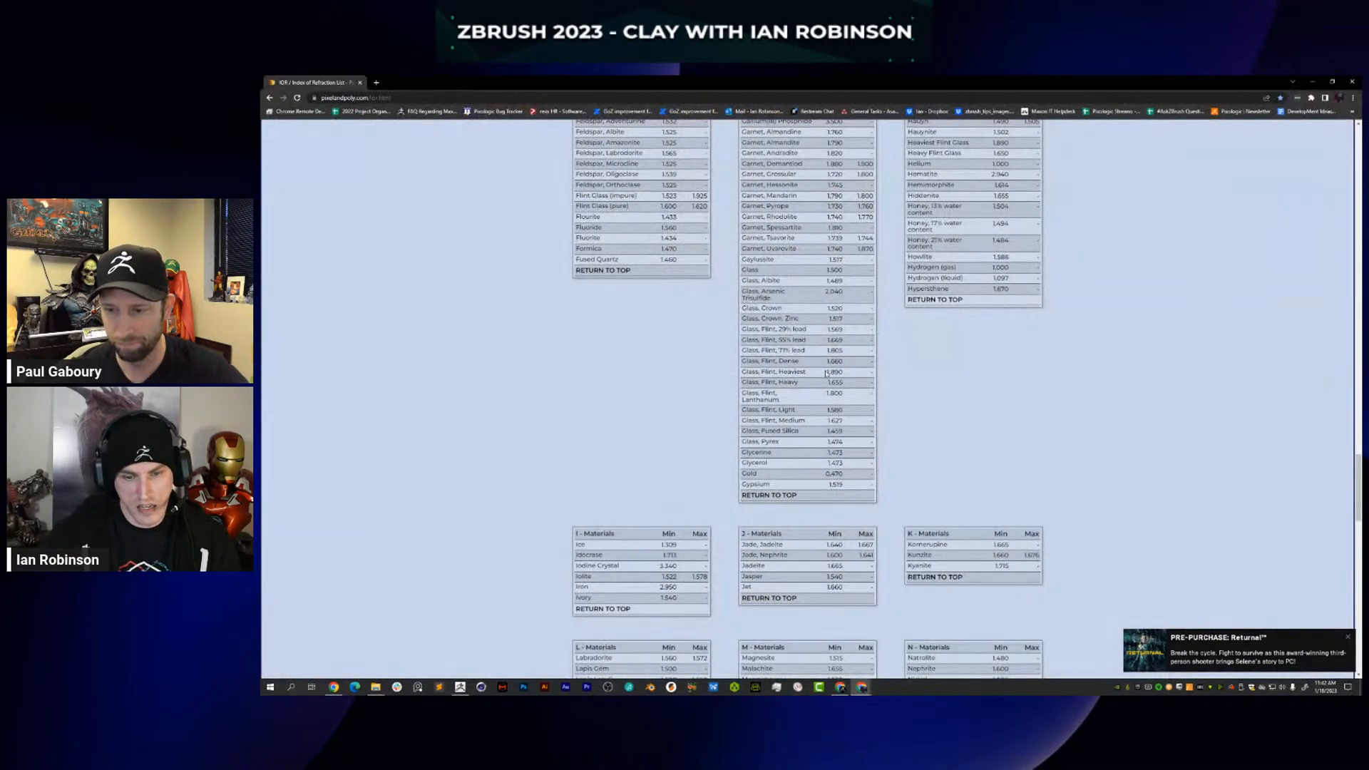
pyautogui.moveTo(828, 383); pyautogui.dragTo(845, 383)
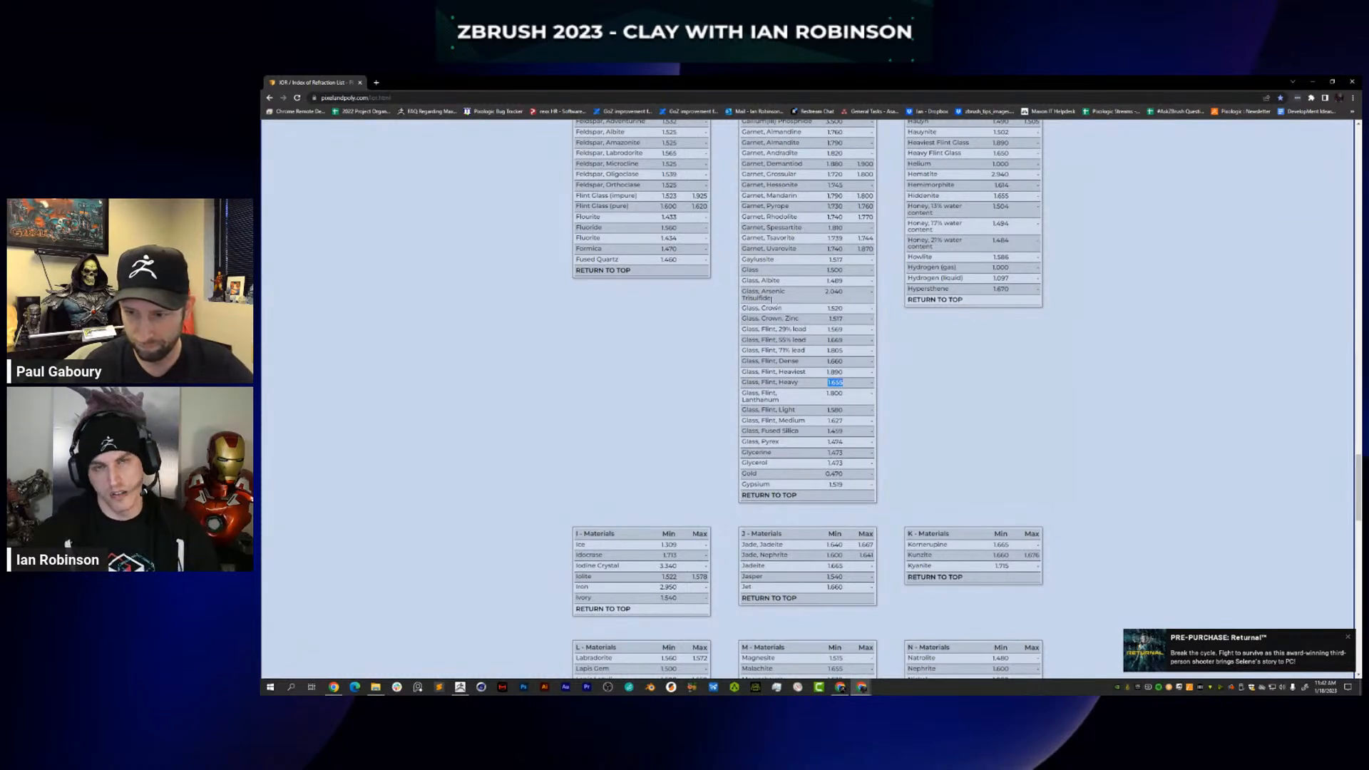
pyautogui.hotkey('alt', 'Tab')
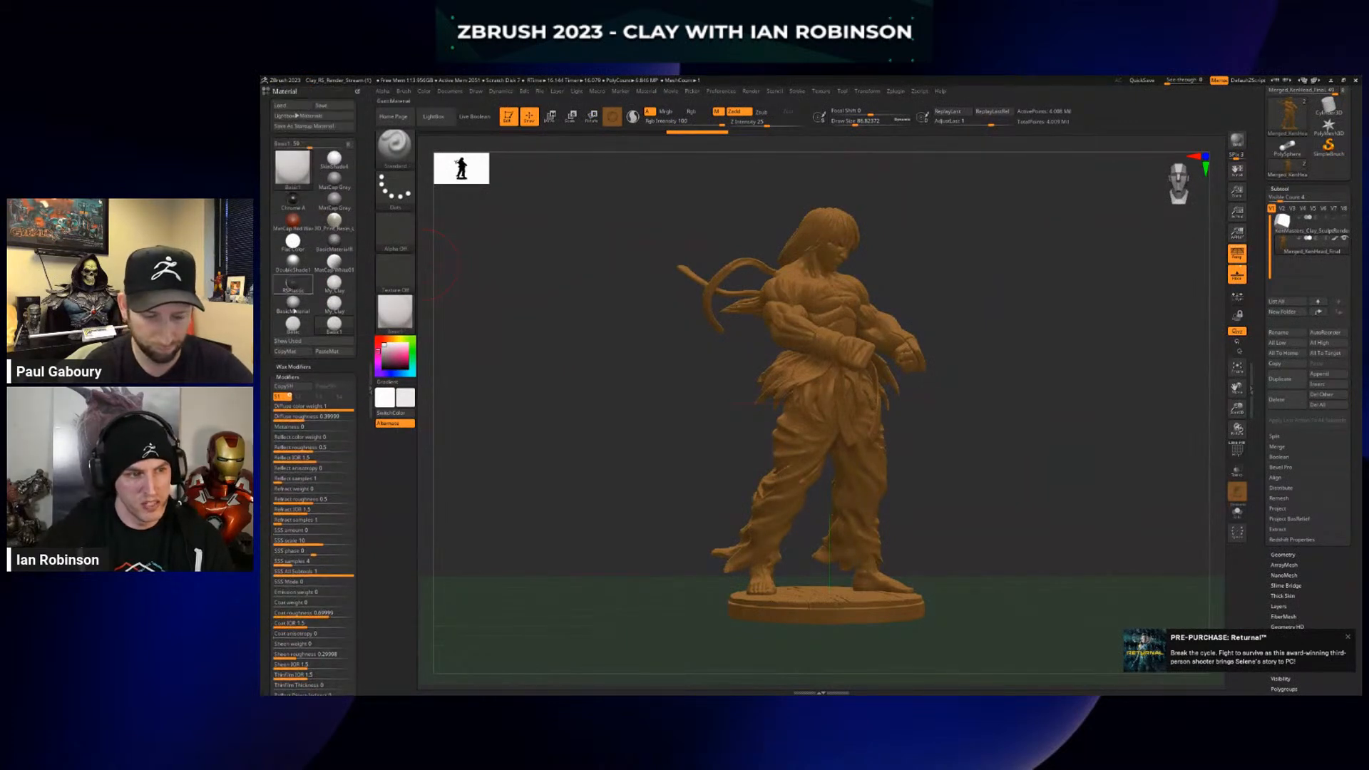
pyautogui.scroll(-2, 306, 371)
pyautogui.click(314, 320)
pyautogui.press('Return')
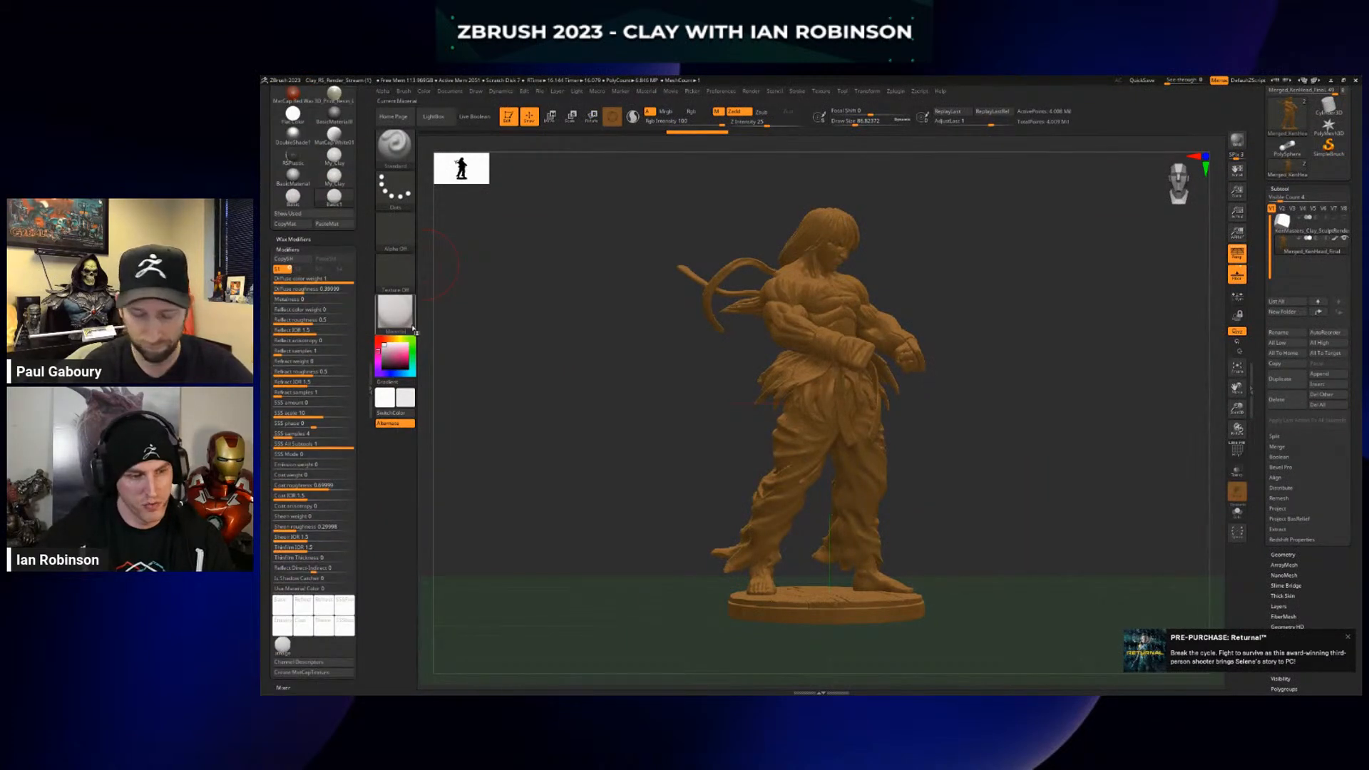
pyautogui.scroll(-2, 313, 353)
pyautogui.click(335, 354)
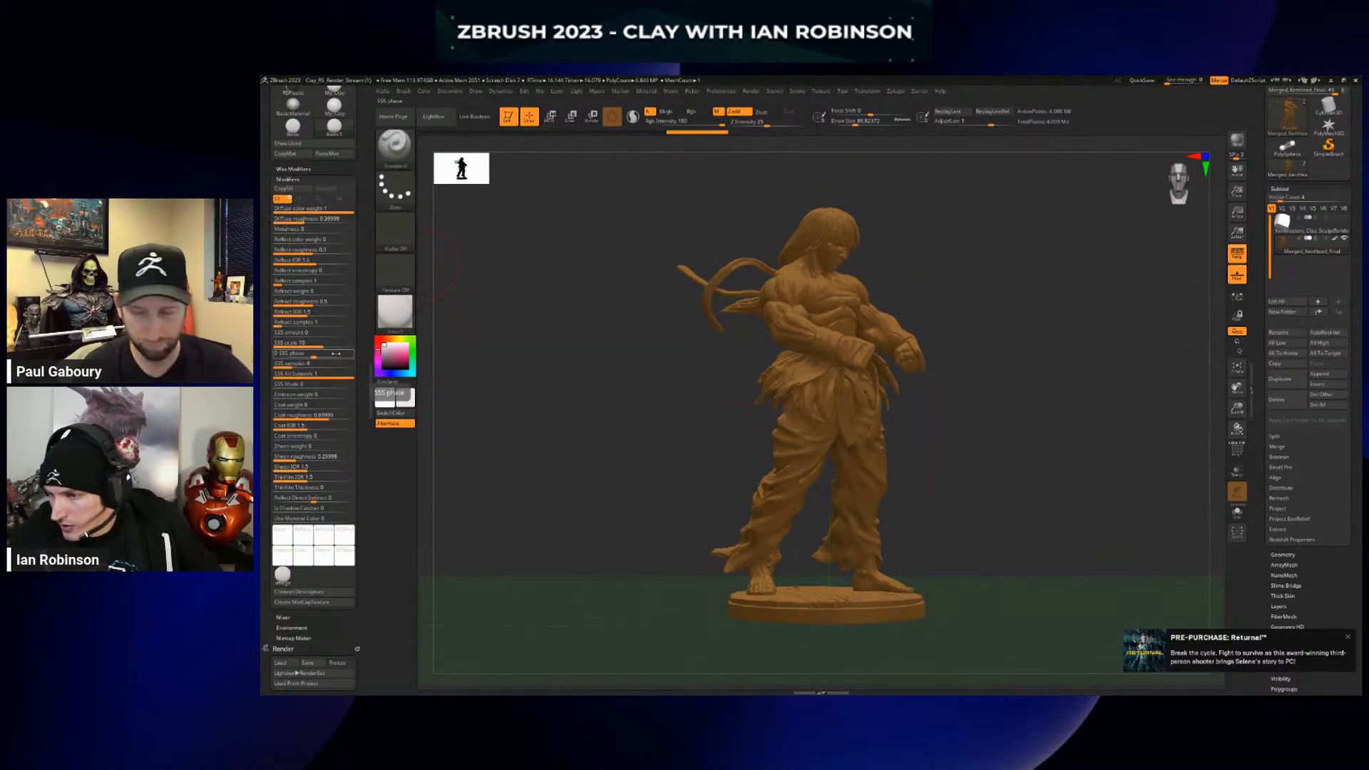
pyautogui.press('Return')
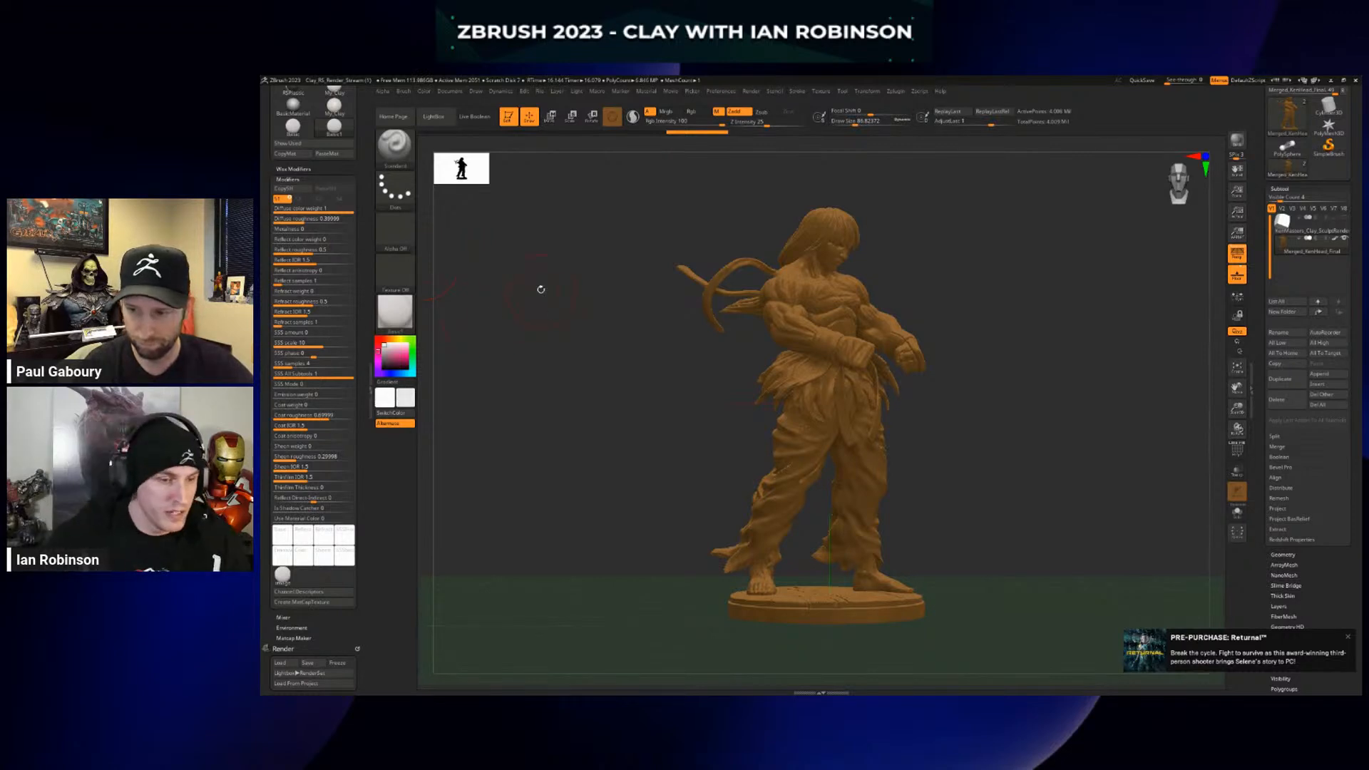
# Dismiss the pop-up notification and switch the statue to the My_Clay Redshift polypaint material
pyautogui.click(1348, 637)
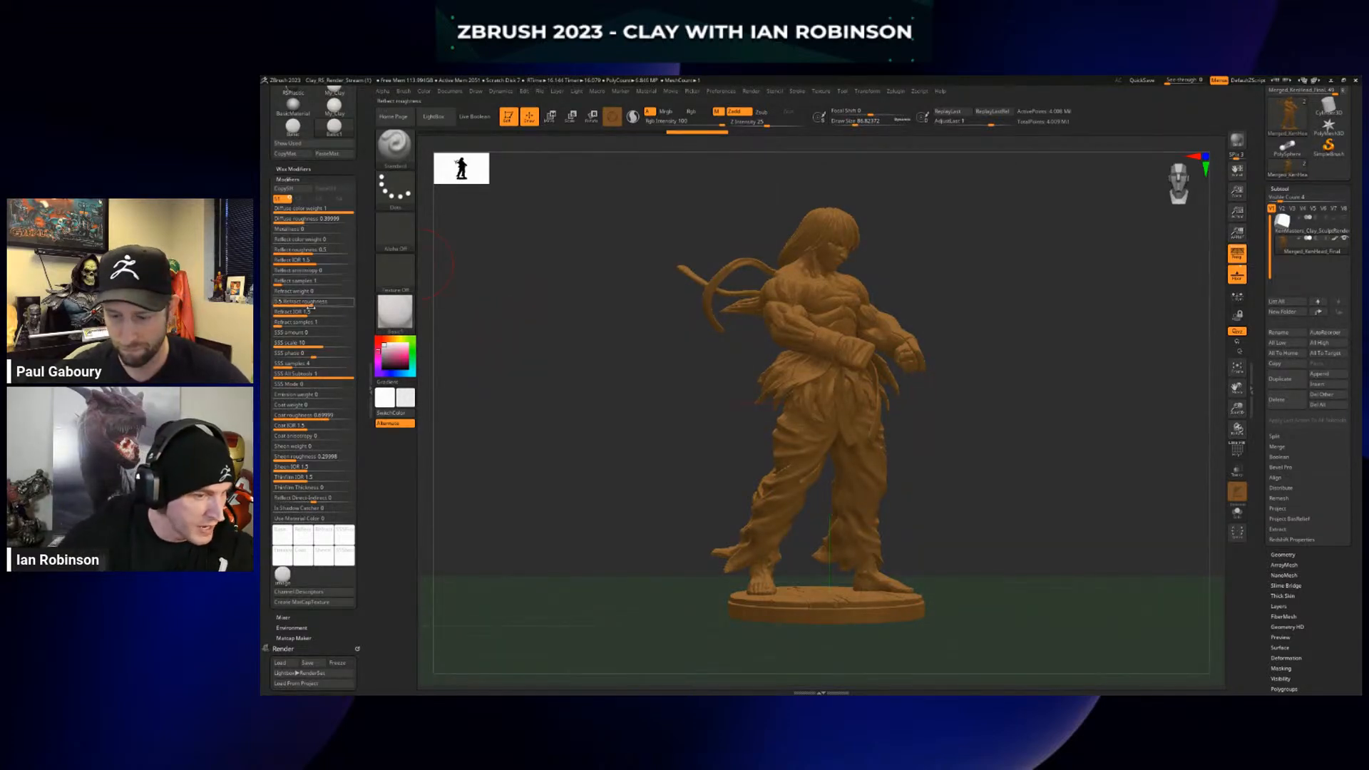
pyautogui.click(394, 311)
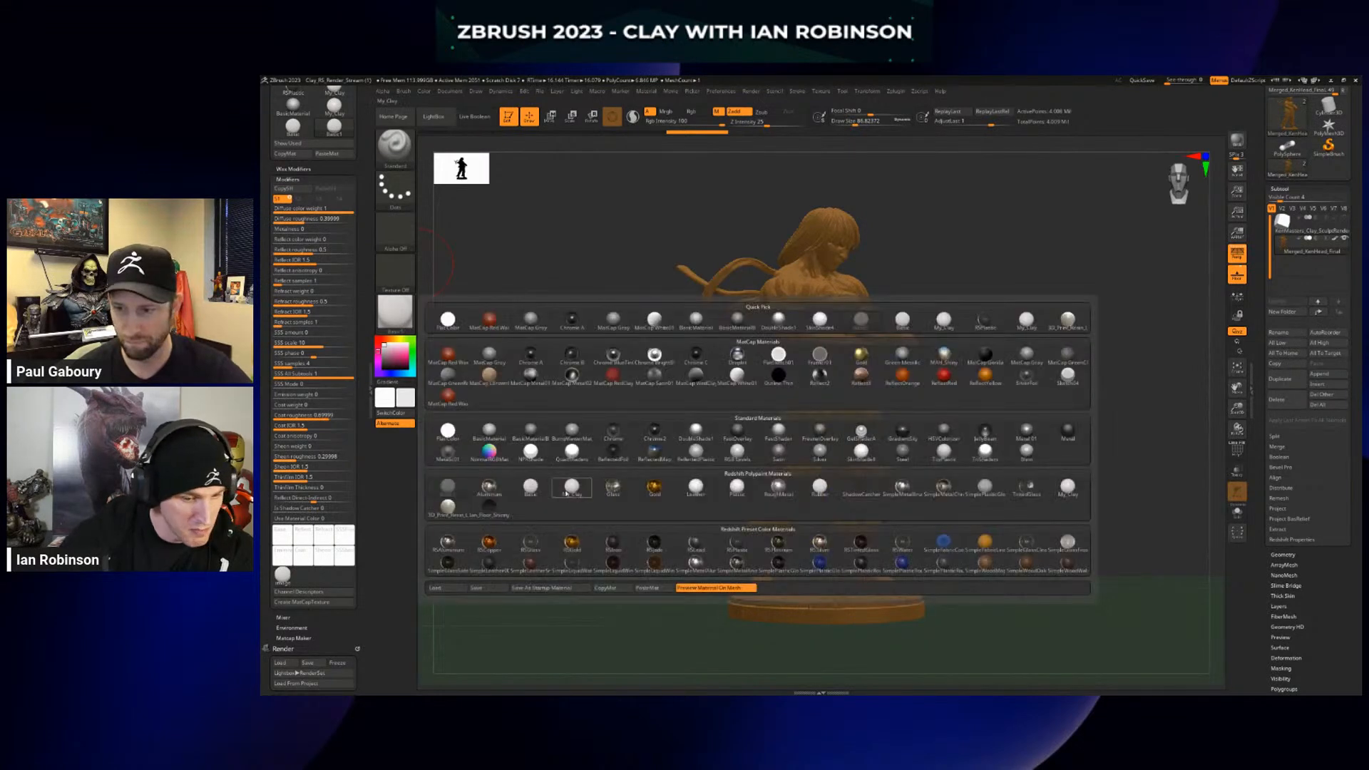
pyautogui.click(567, 492)
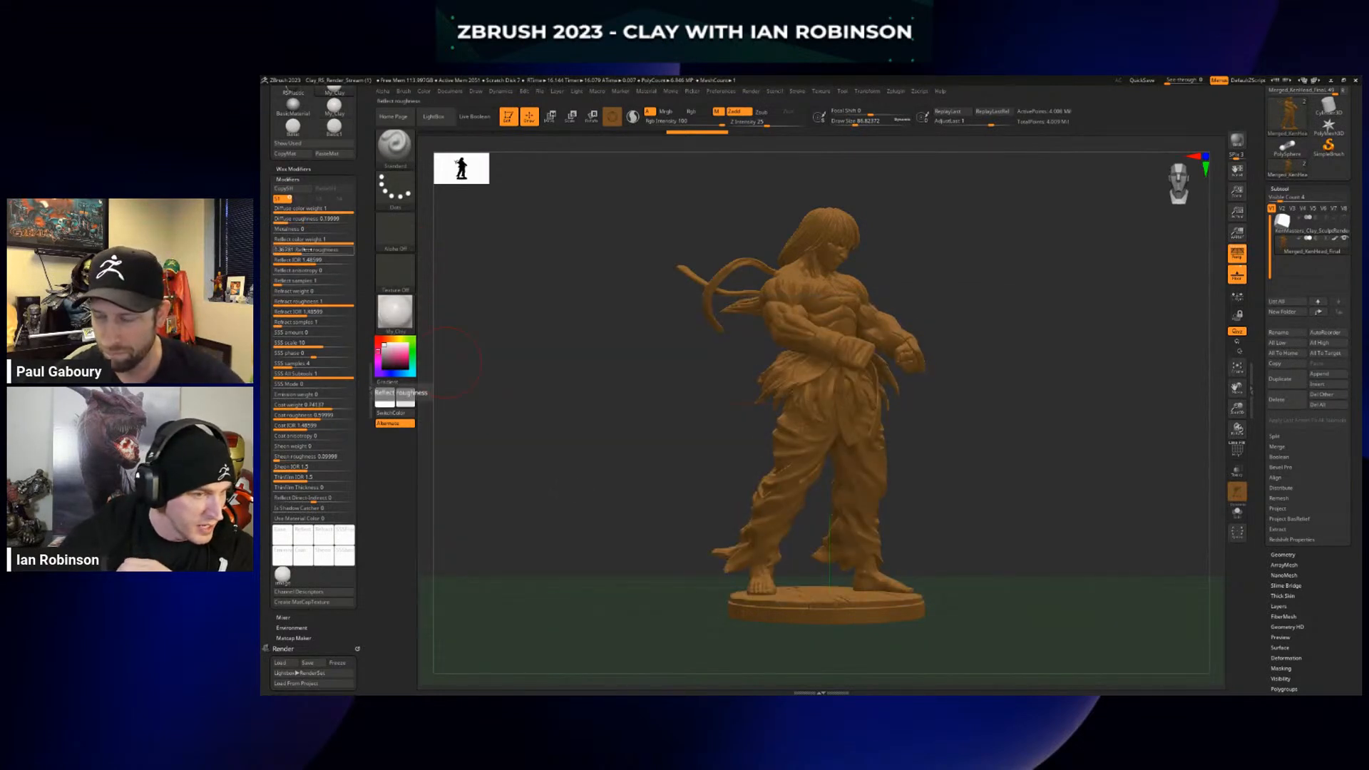
# Set the clay material's Refract IOR to 1.5, consulting the index of refraction list in the web browser
pyautogui.click(311, 312)
pyautogui.hotkey('alt', 'Tab')
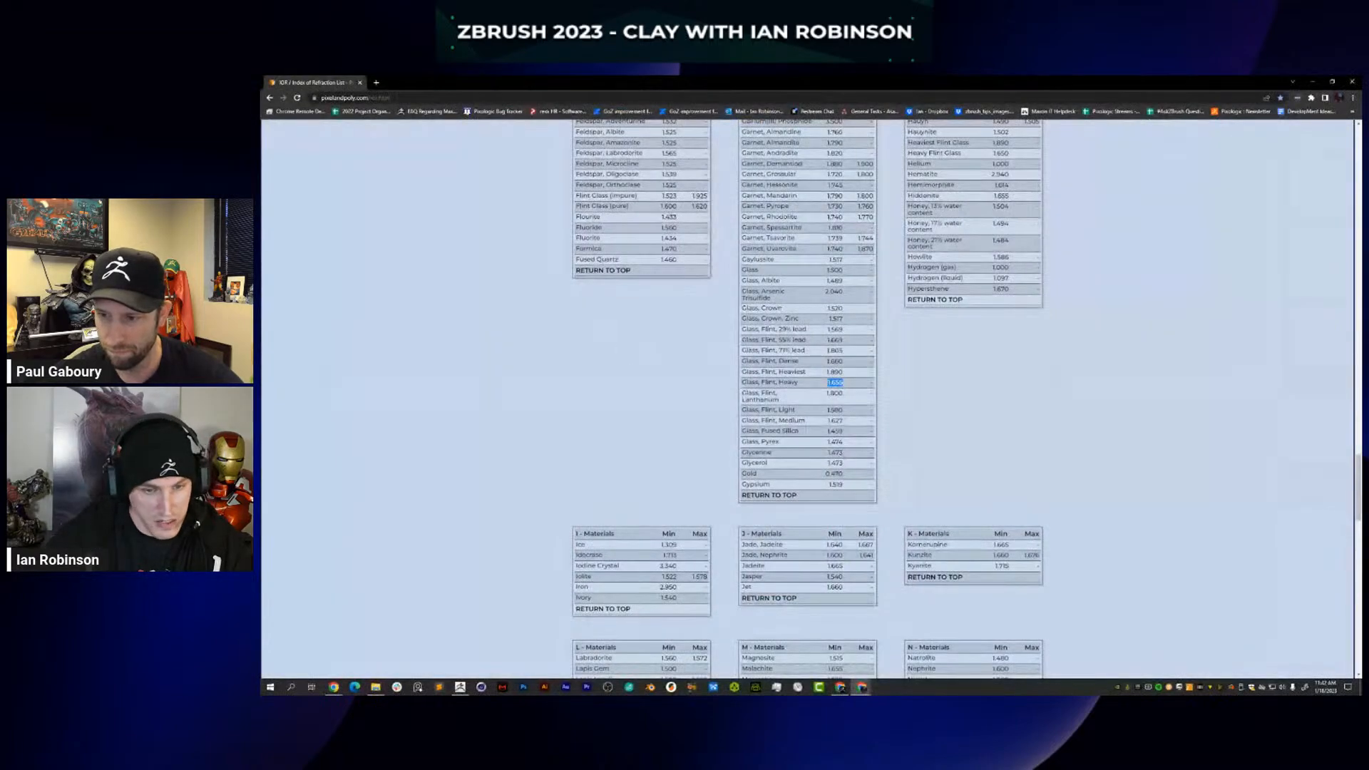
pyautogui.scroll(5, 765, 347)
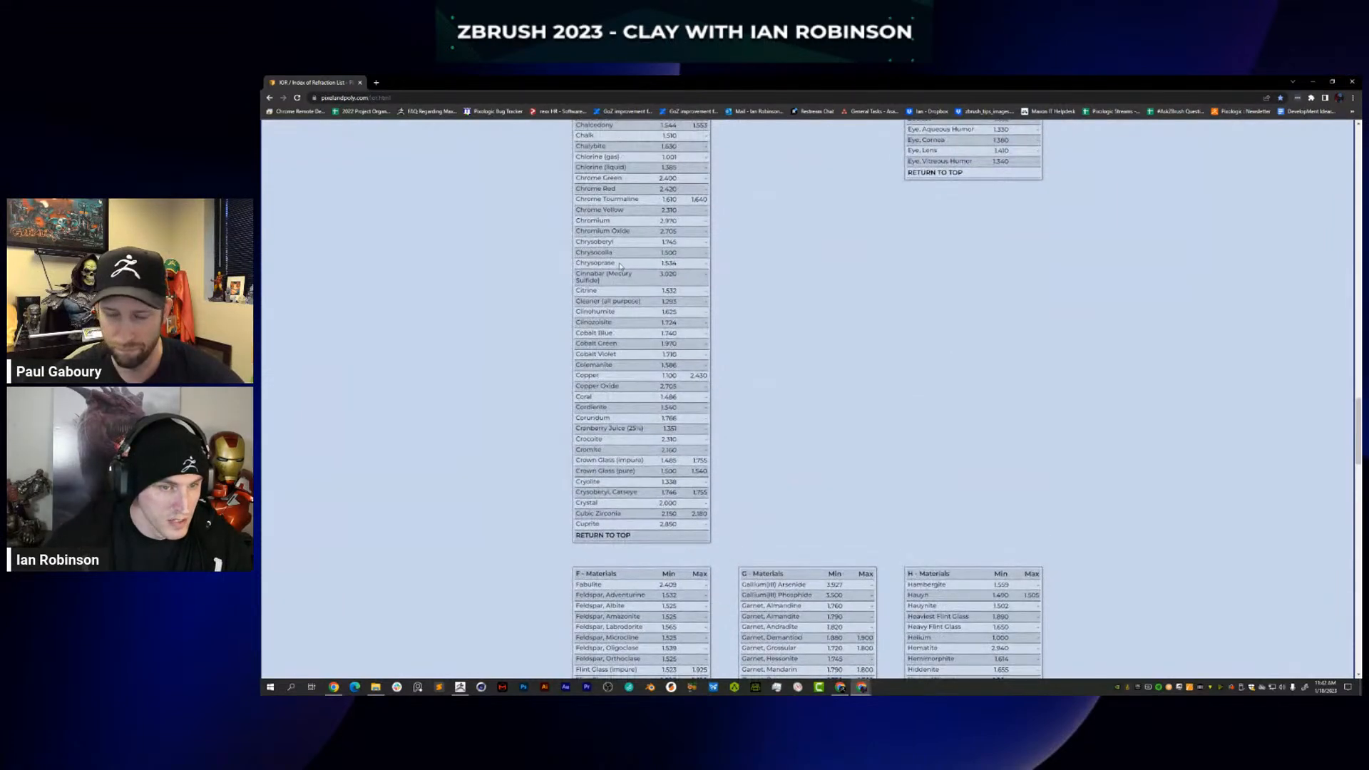
pyautogui.scroll(2, 619, 255)
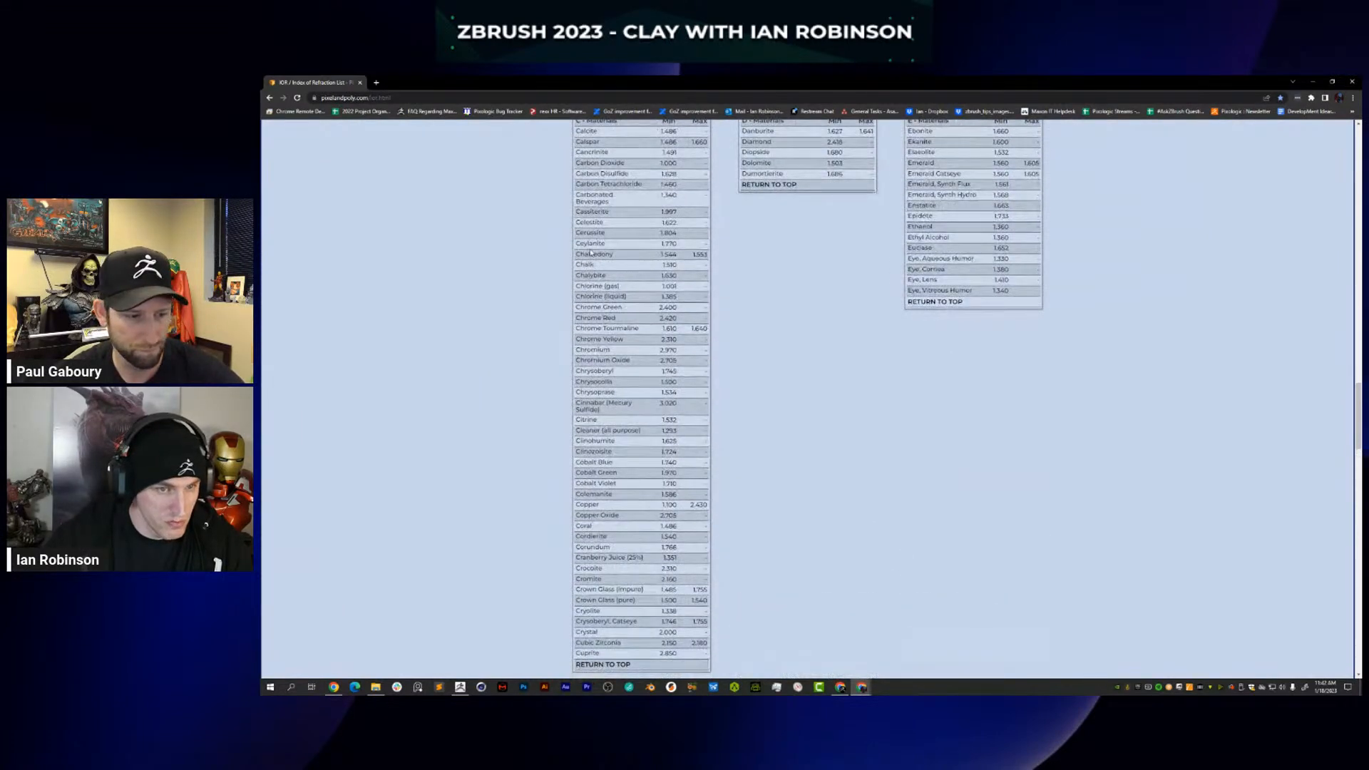
pyautogui.scroll(1, 648, 281)
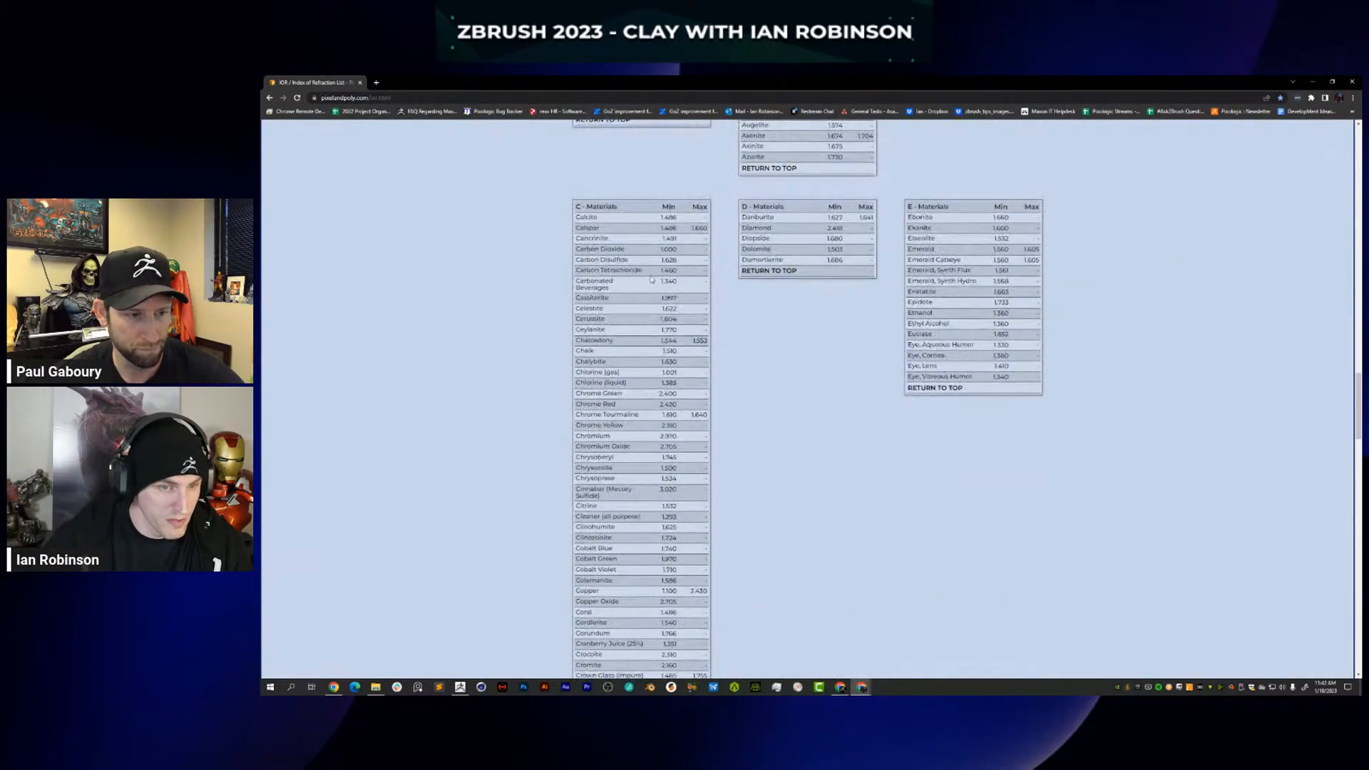
pyautogui.scroll(-4, 648, 280)
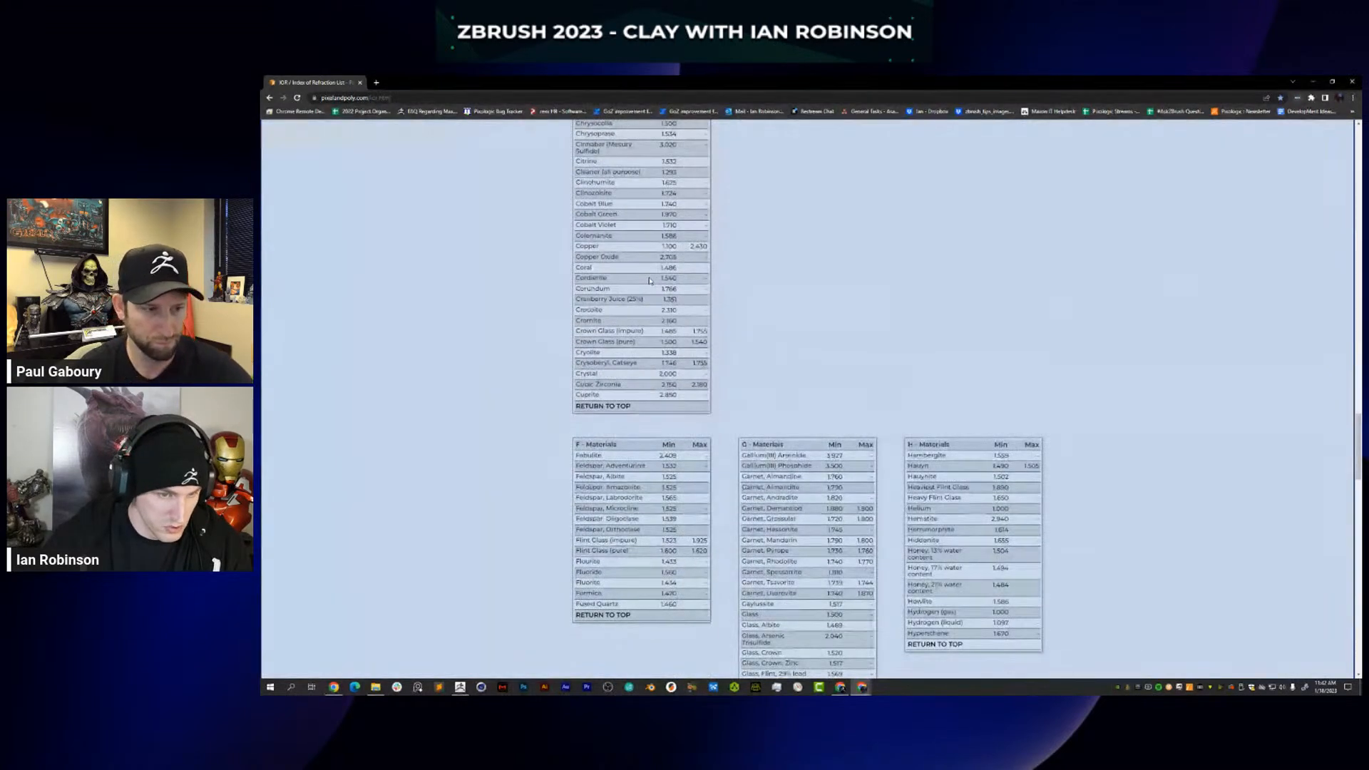
pyautogui.hotkey('alt', 'Tab')
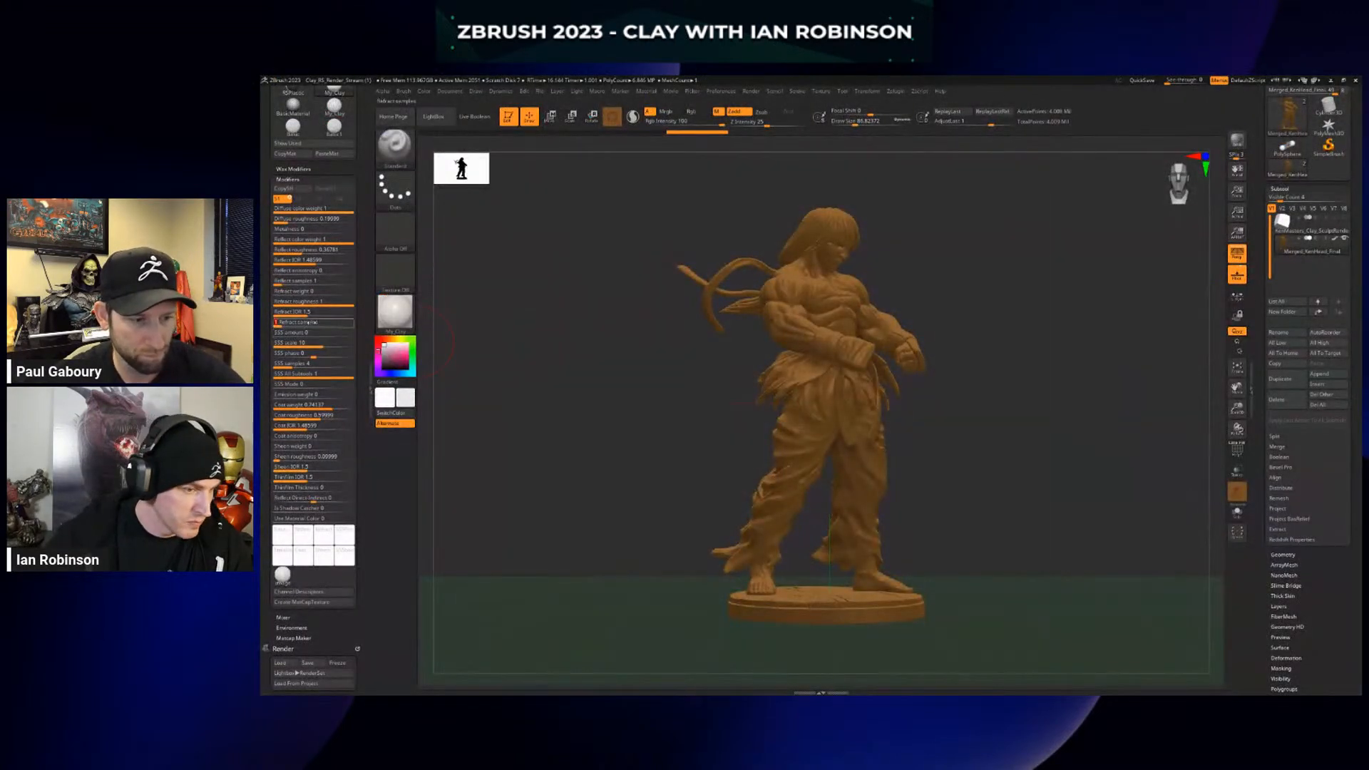
# Set the clay material's Coat IOR to 1.5
pyautogui.click(317, 426)
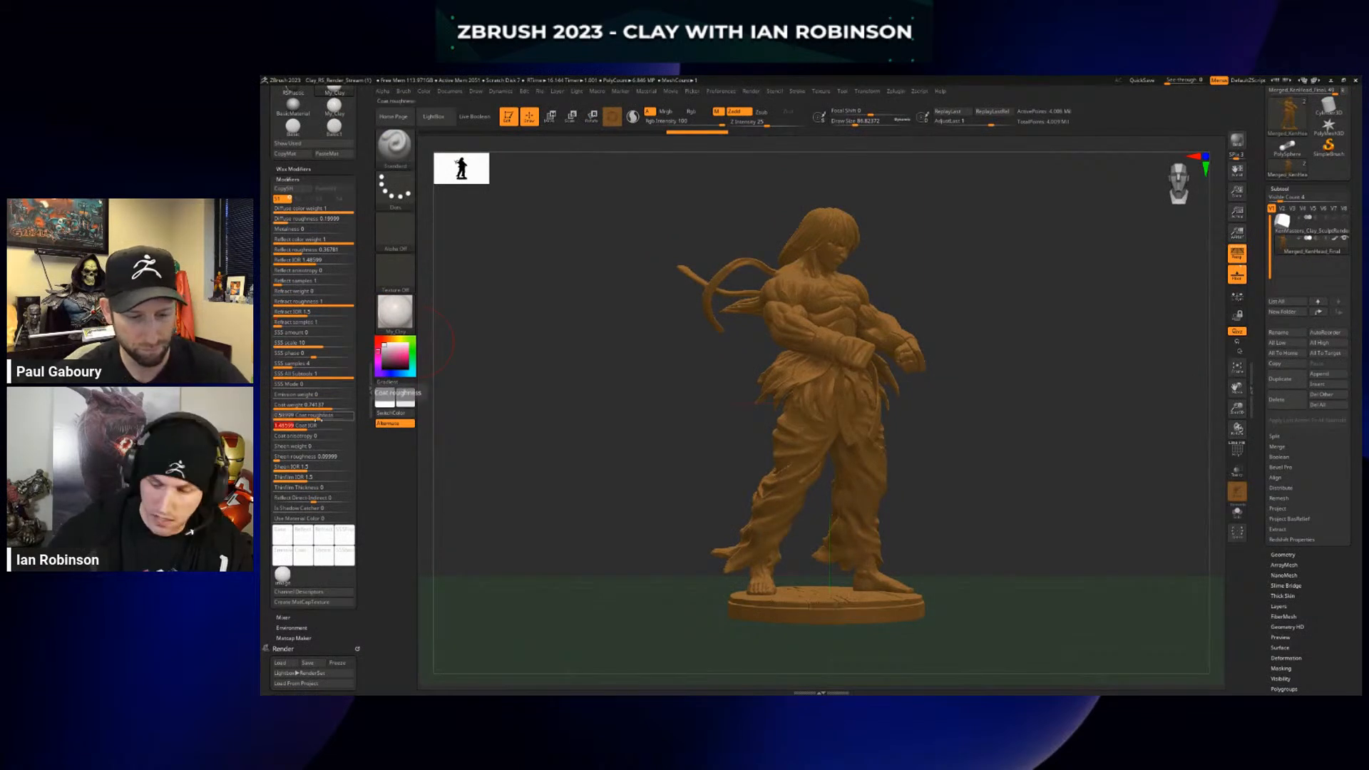
pyautogui.write('1.5')
pyautogui.press('Return')
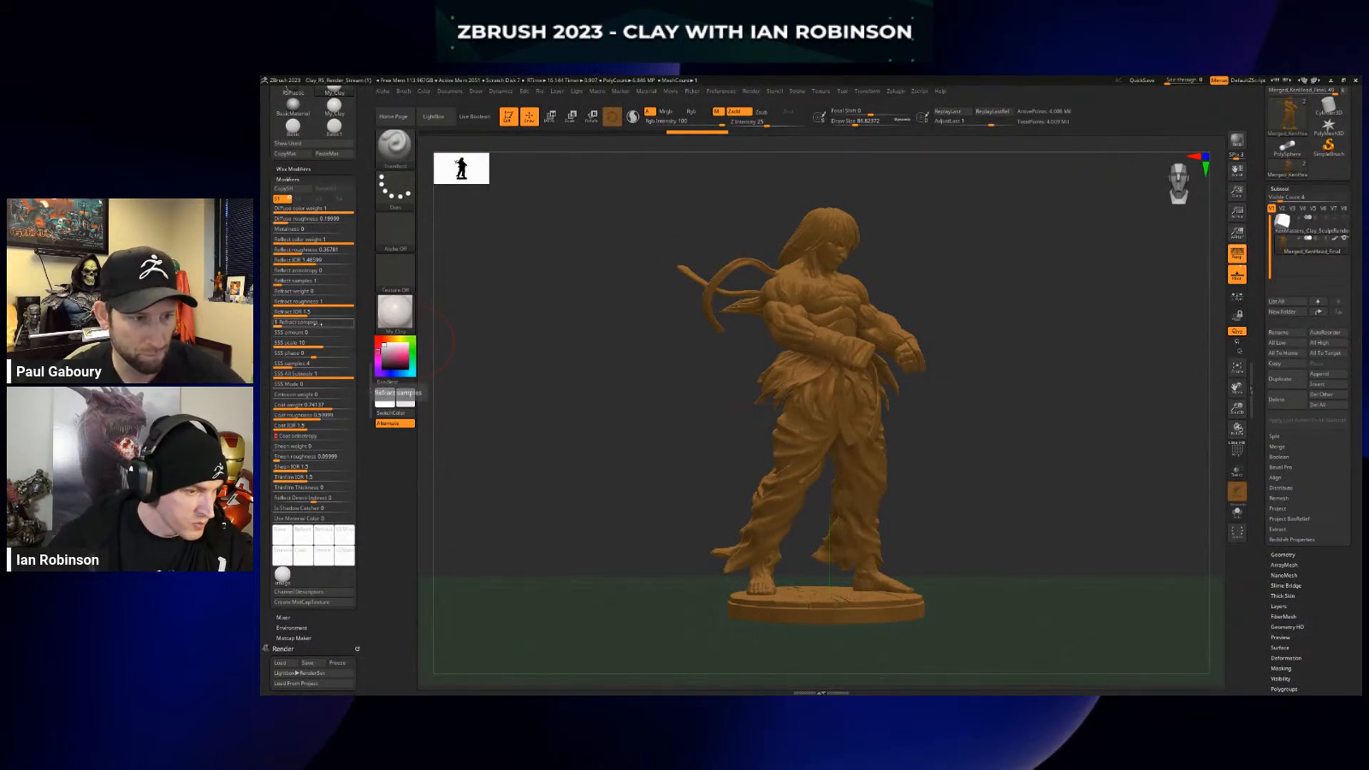
# Raise the clay material's Sheen weight to about 0.73 and render the statue
pyautogui.moveTo(402, 314)
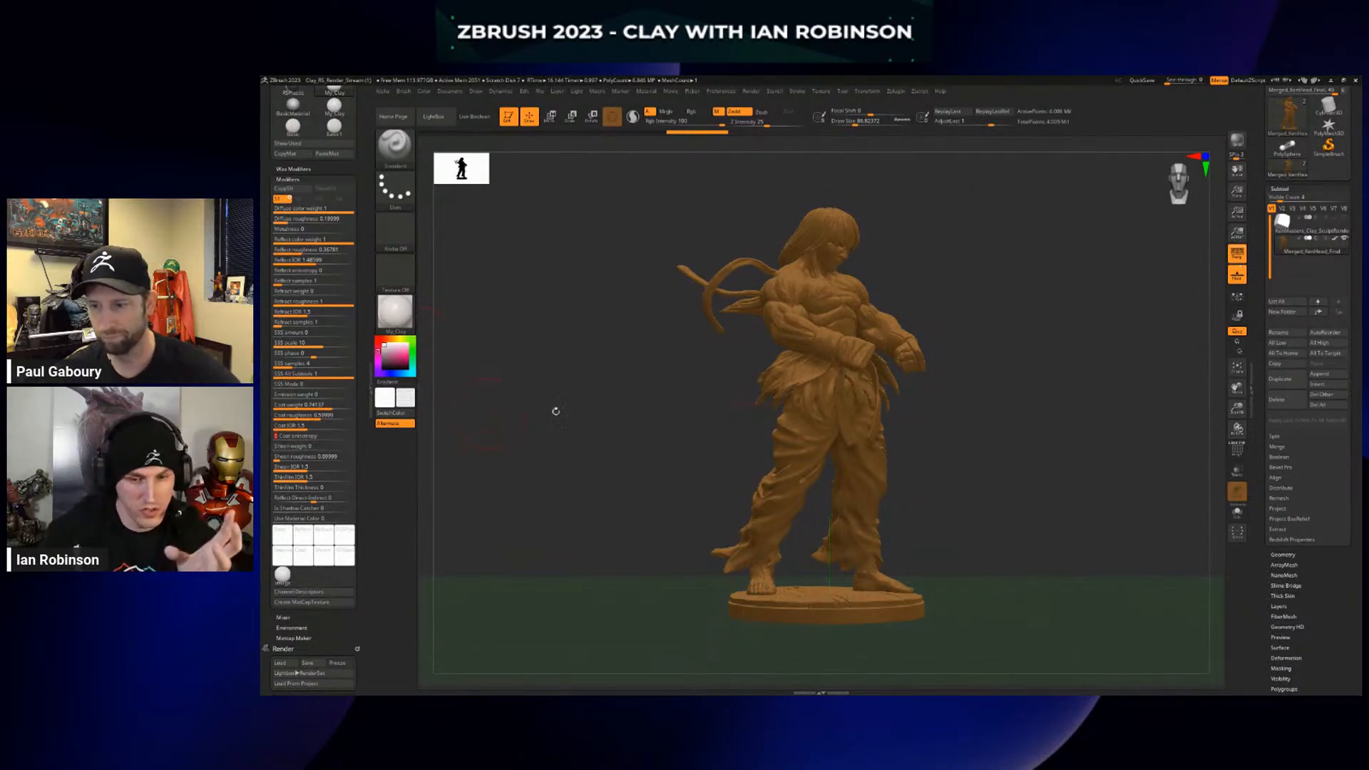
pyautogui.moveTo(278, 447); pyautogui.dragTo(287, 446)
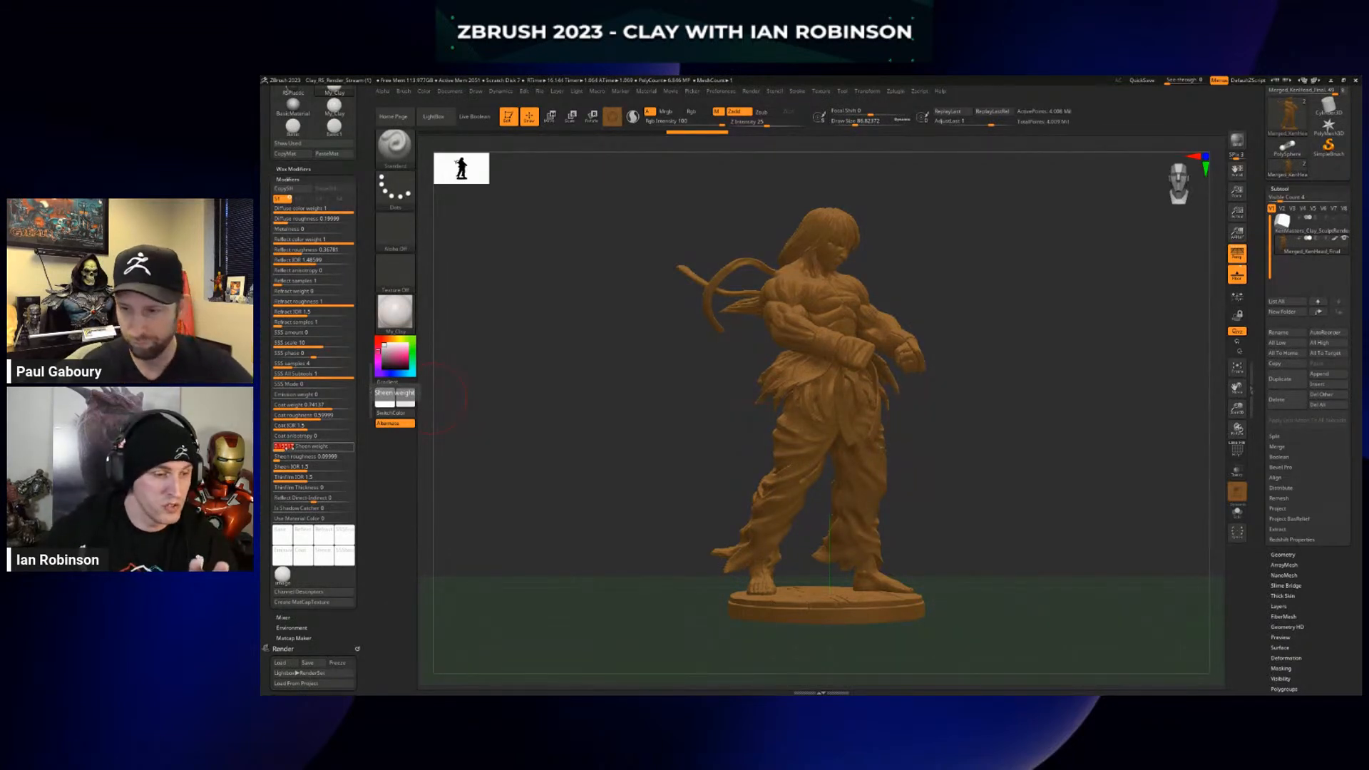
pyautogui.click(297, 447)
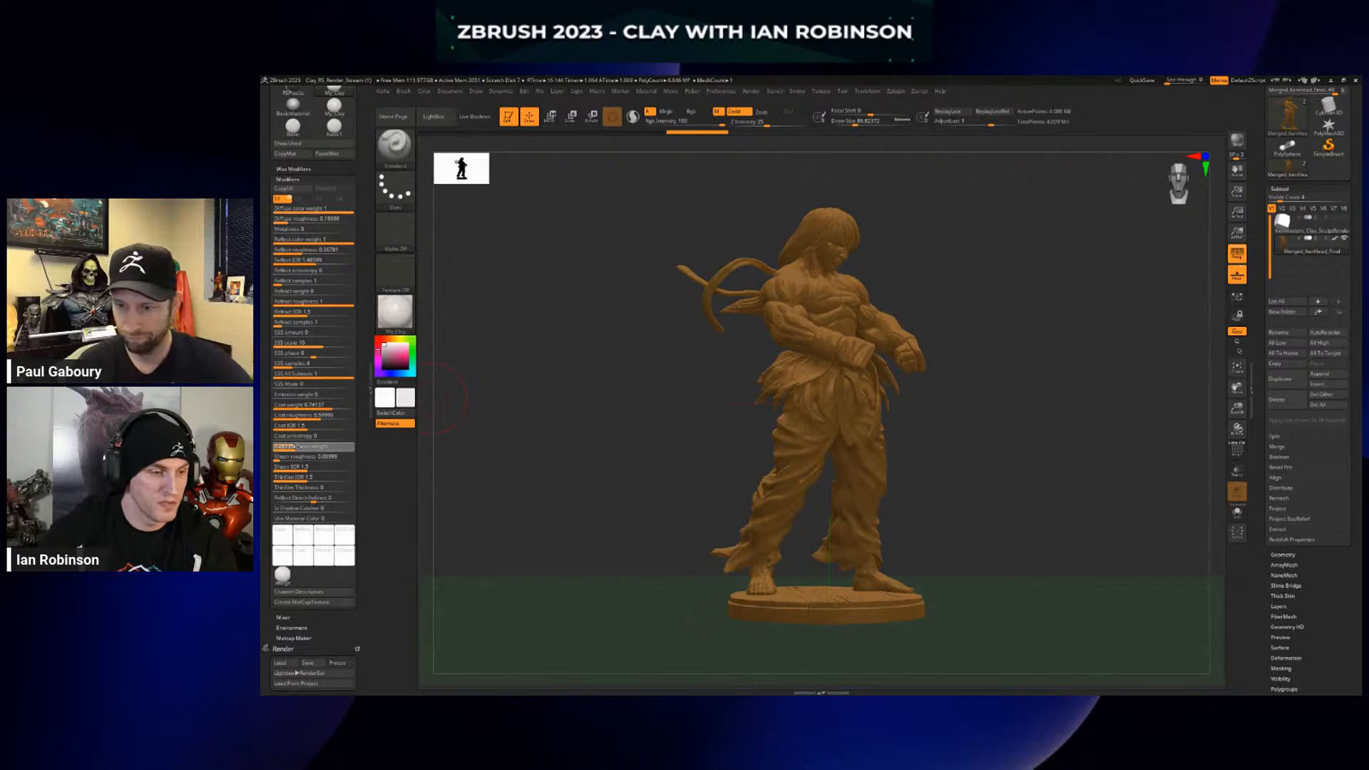
pyautogui.moveTo(296, 447); pyautogui.dragTo(354, 450)
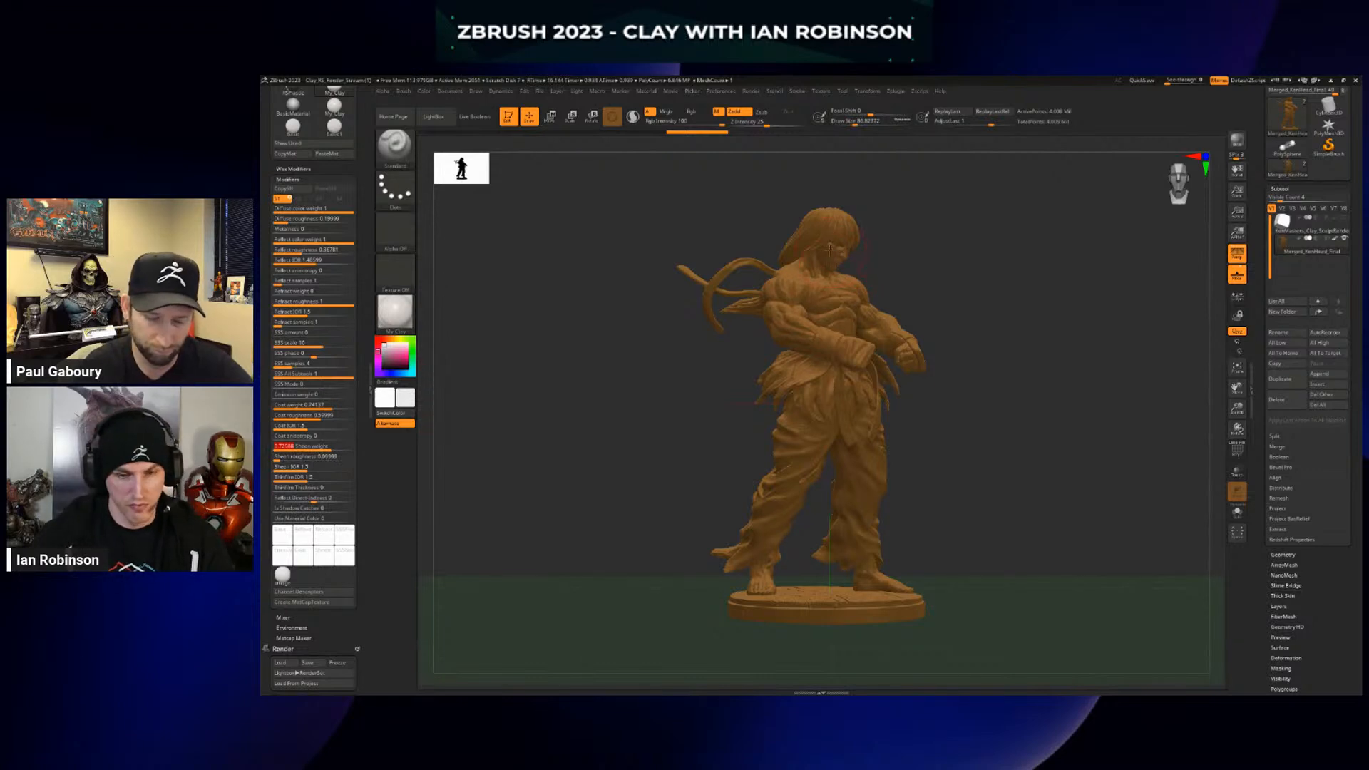
pyautogui.hotkey('ctrl', 'r')
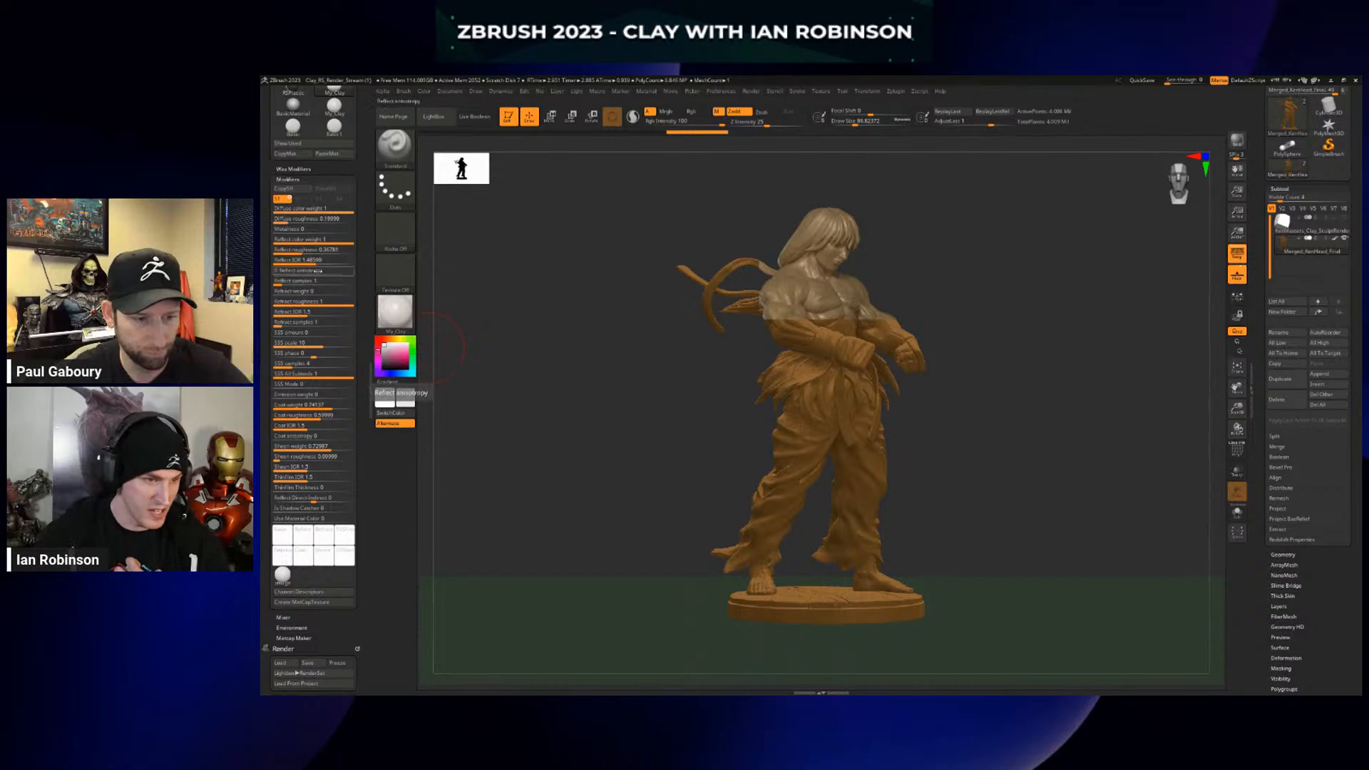
# Try a higher Metalness on the clay material and reset it to 0
pyautogui.moveTo(298, 229); pyautogui.dragTo(307, 232)
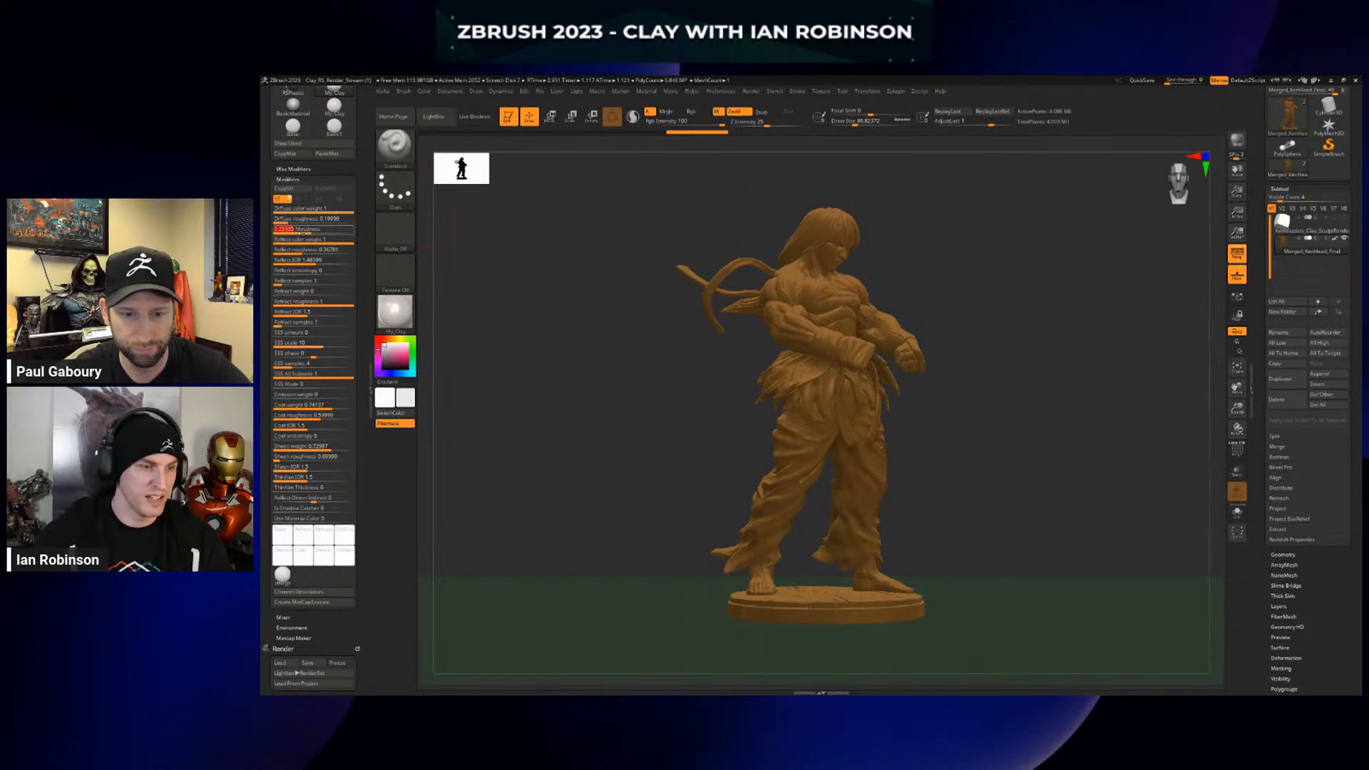
pyautogui.moveTo(304, 233); pyautogui.dragTo(297, 231)
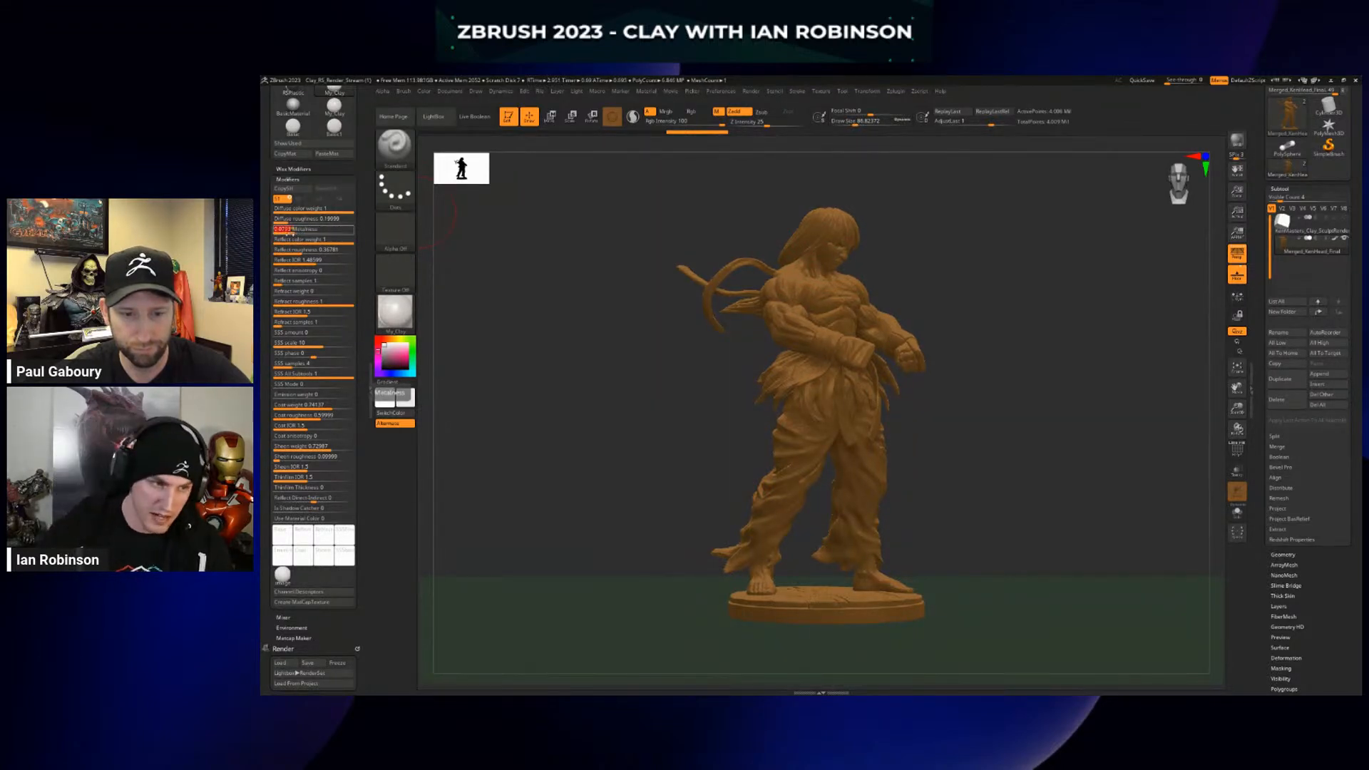
pyautogui.write('0')
pyautogui.press('Return')
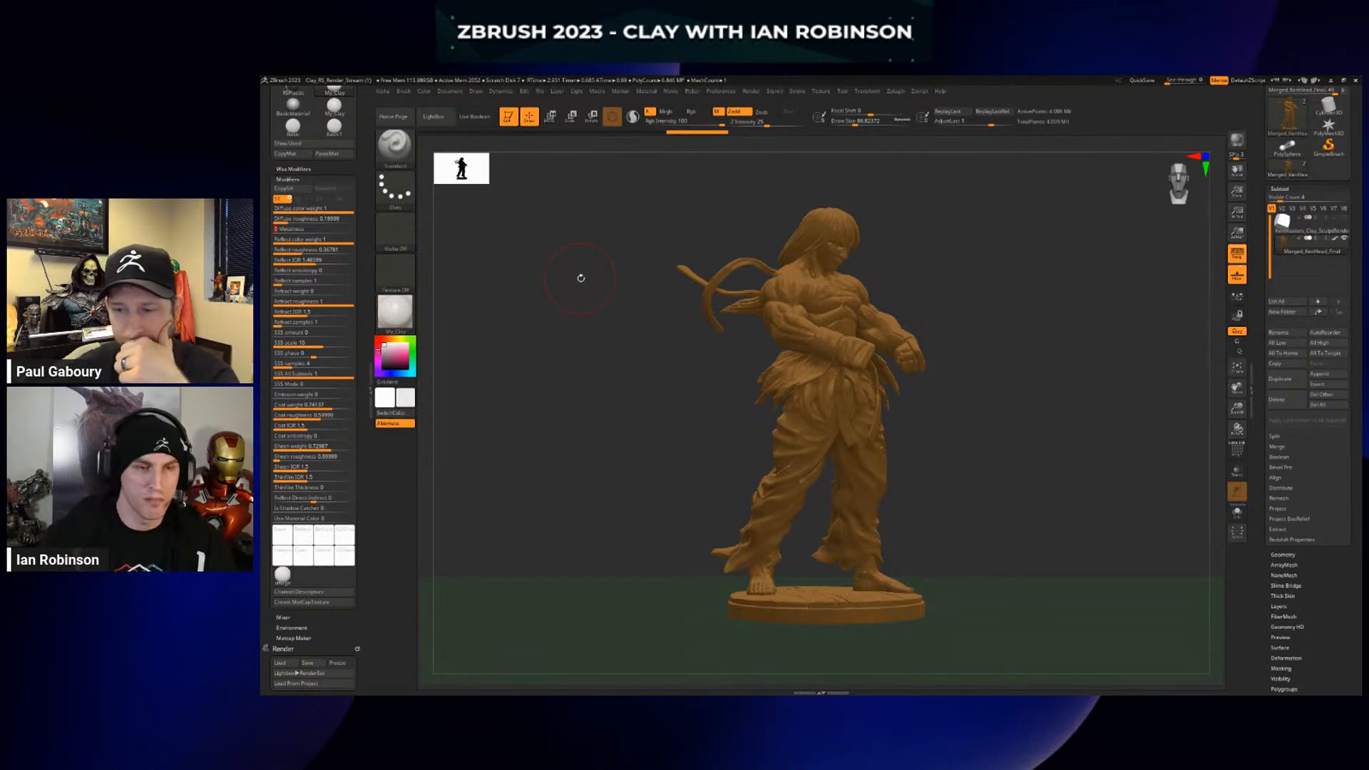
# Review the earlier saved renders of the statue by going back one after another through the Render Recall history
pyautogui.scroll(2, 362, 275)
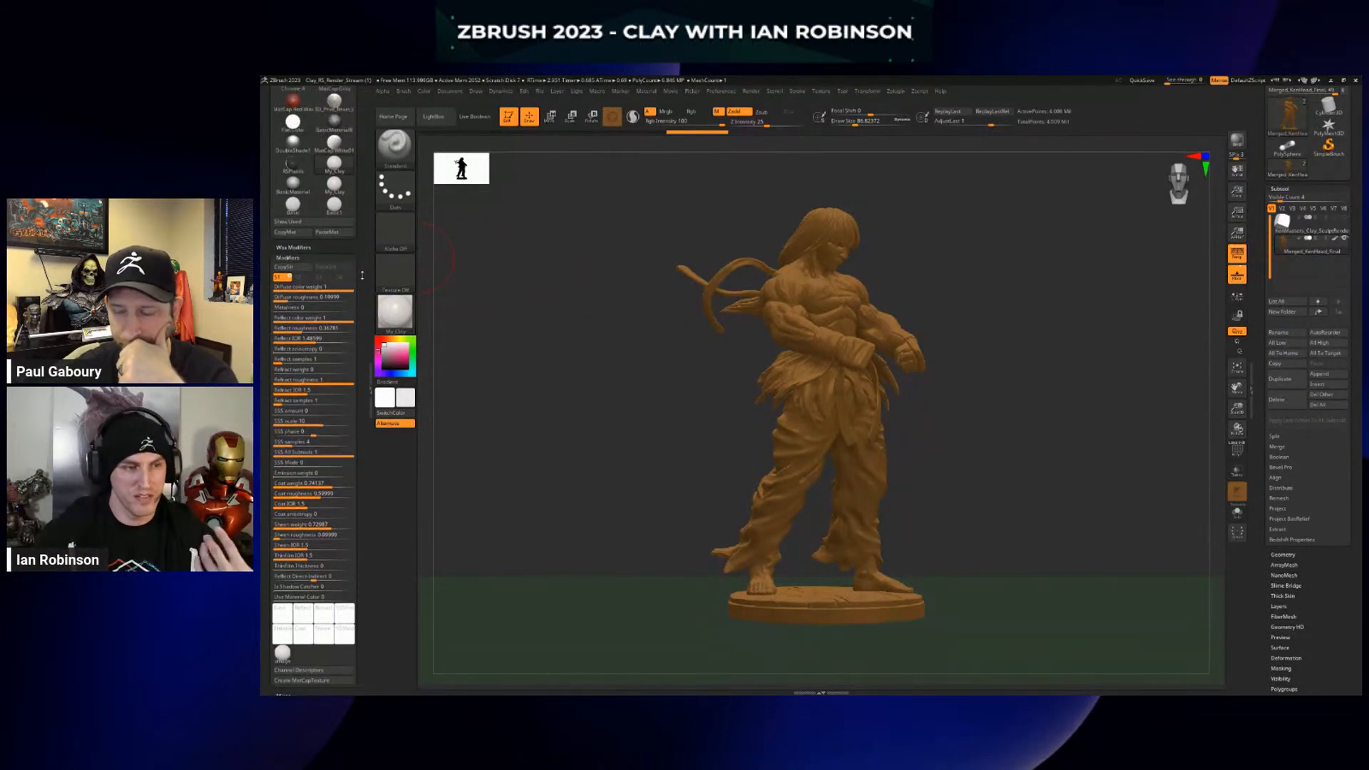
pyautogui.scroll(2, 362, 275)
pyautogui.scroll(-4, 369, 175)
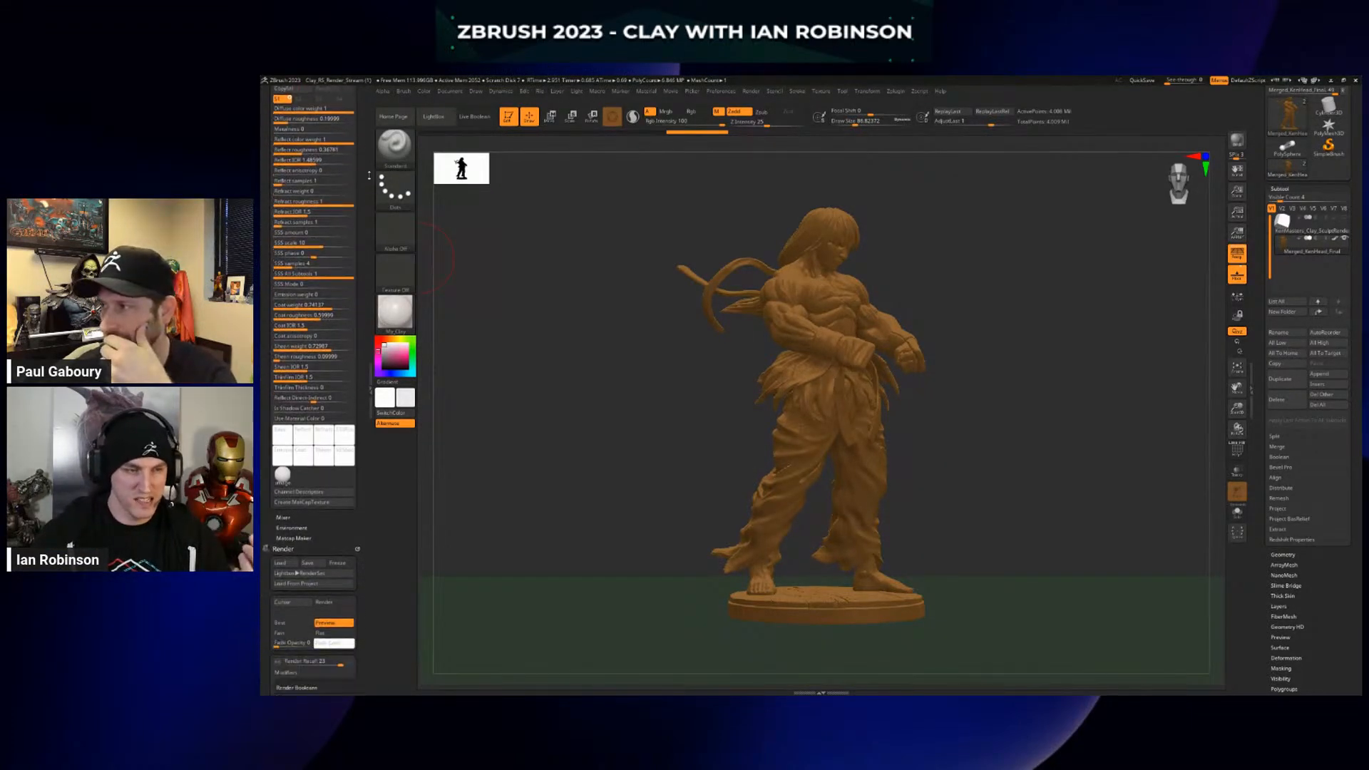
pyautogui.scroll(-5, 369, 176)
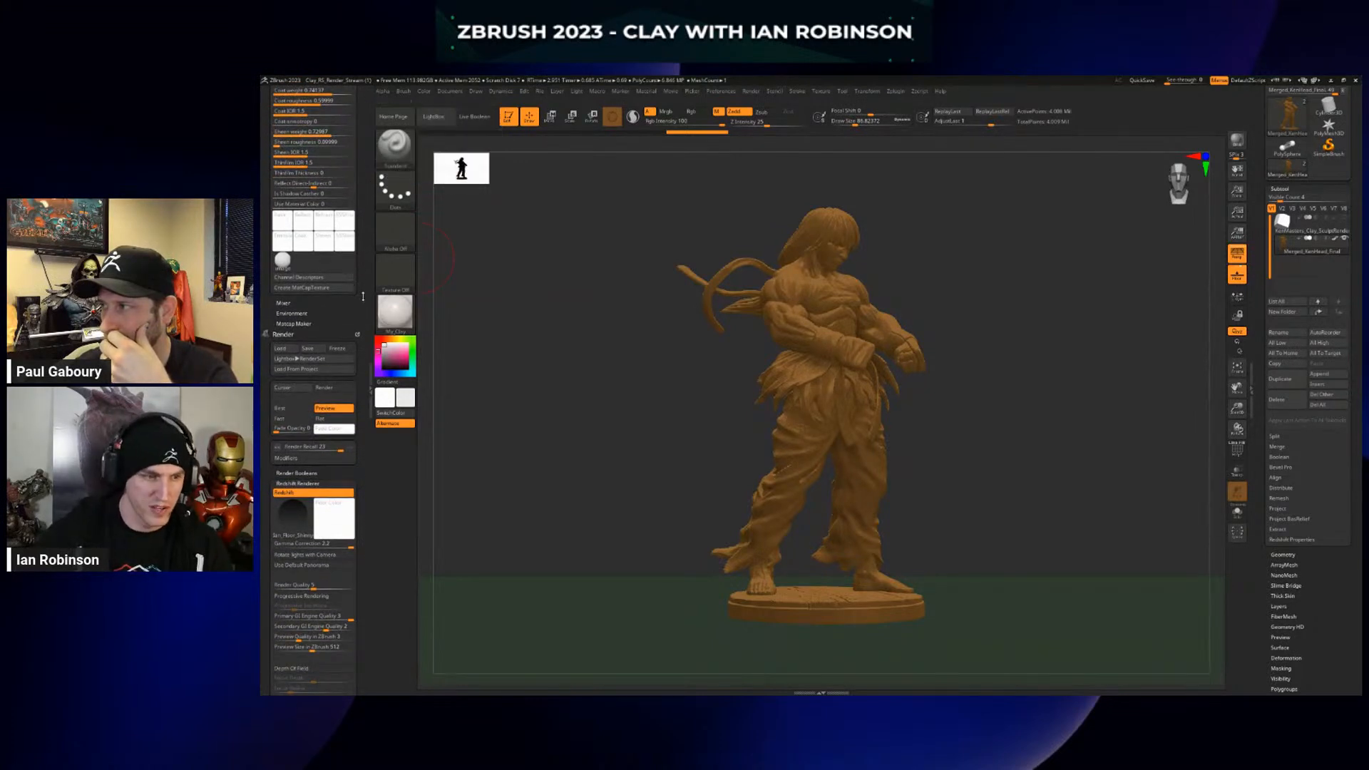
pyautogui.scroll(-4, 363, 296)
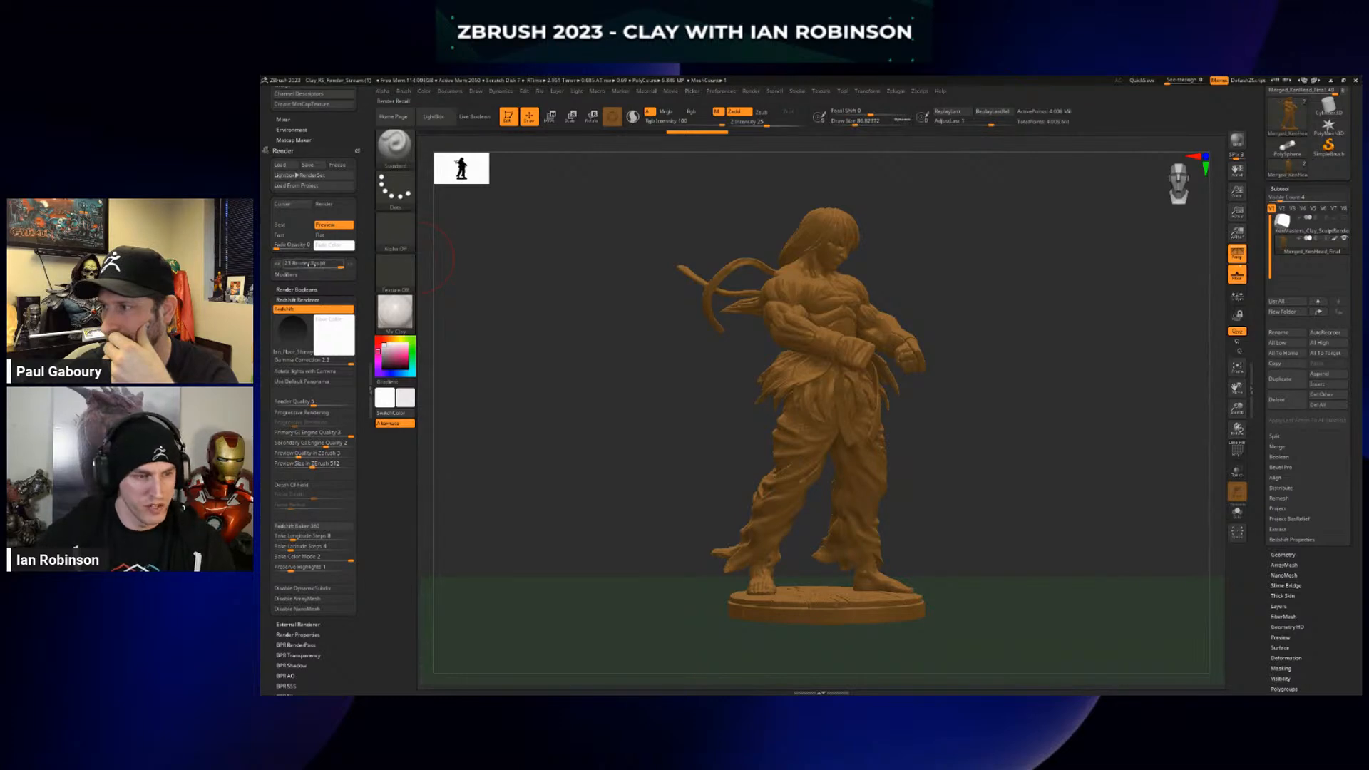
pyautogui.click(278, 266)
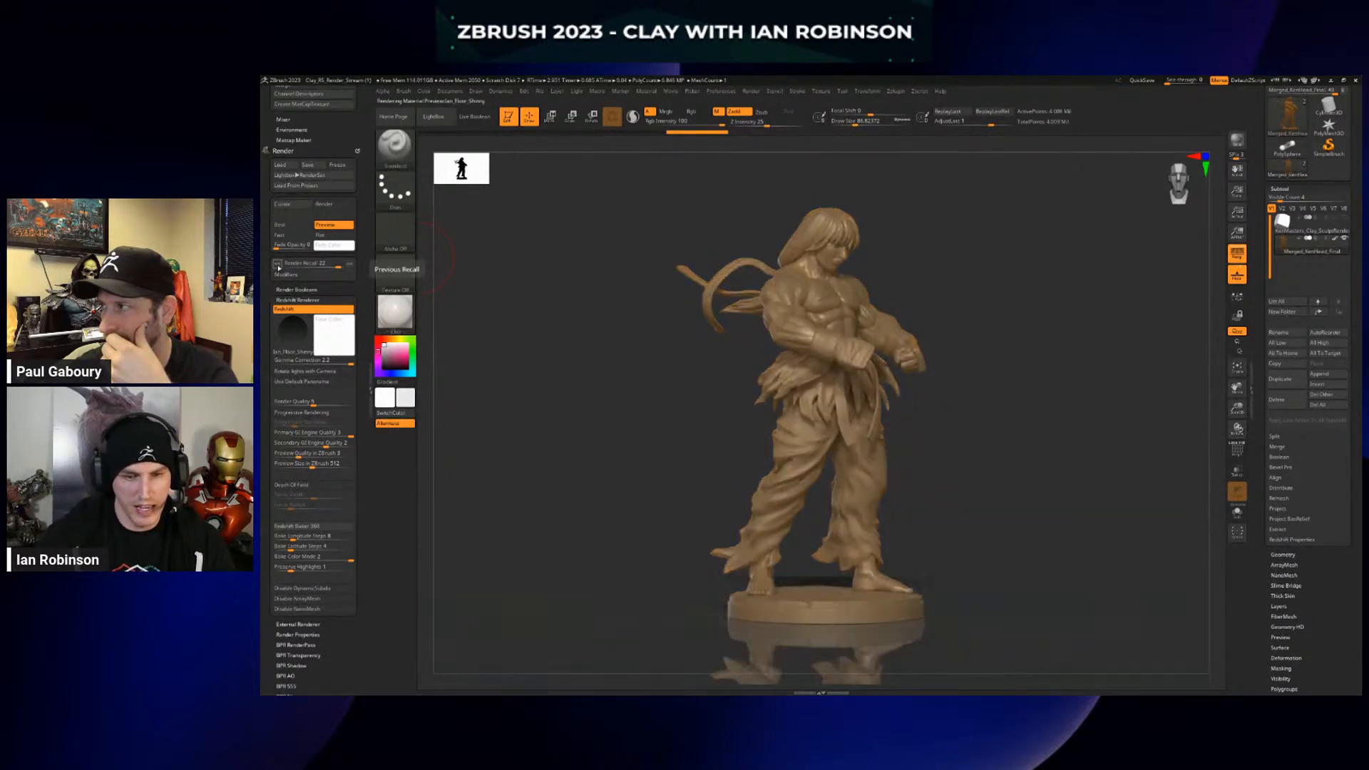
pyautogui.click(277, 267)
pyautogui.click(278, 266)
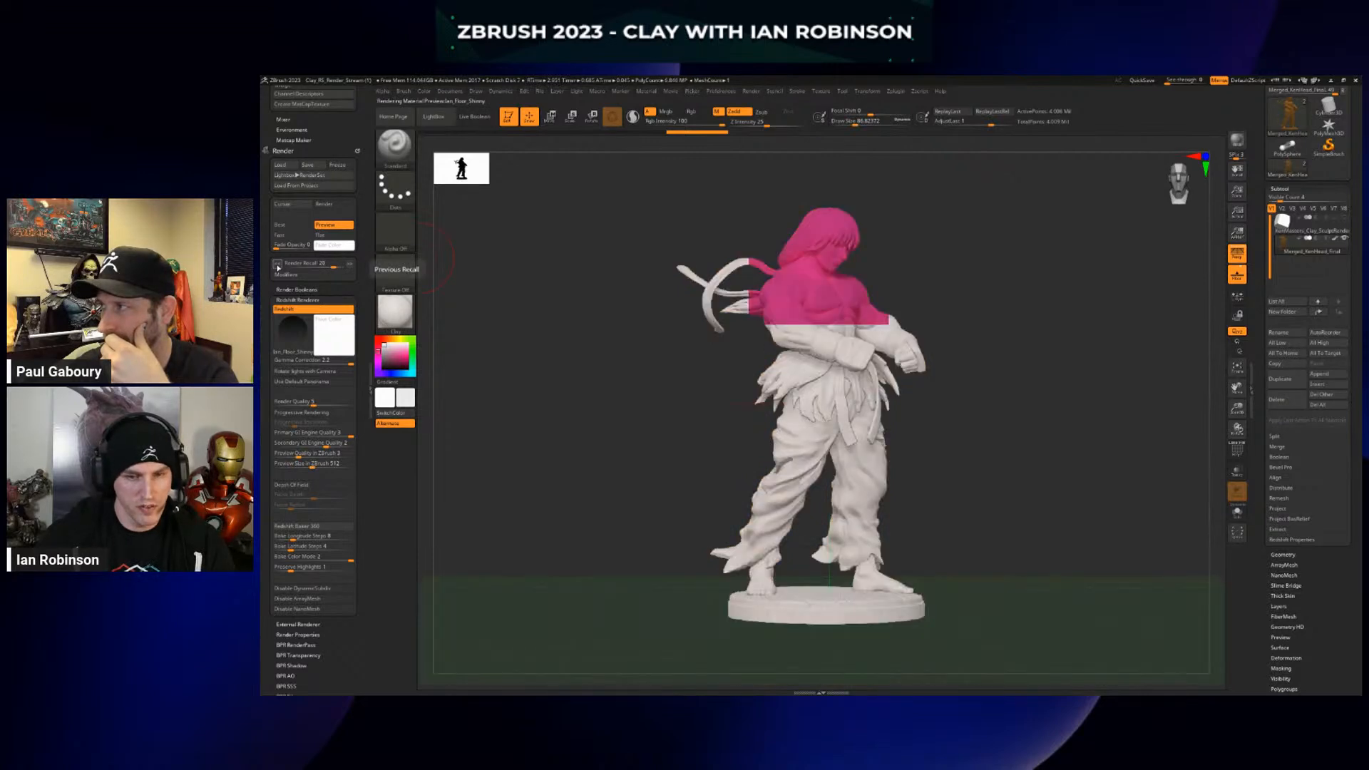
pyautogui.click(277, 267)
pyautogui.click(277, 266)
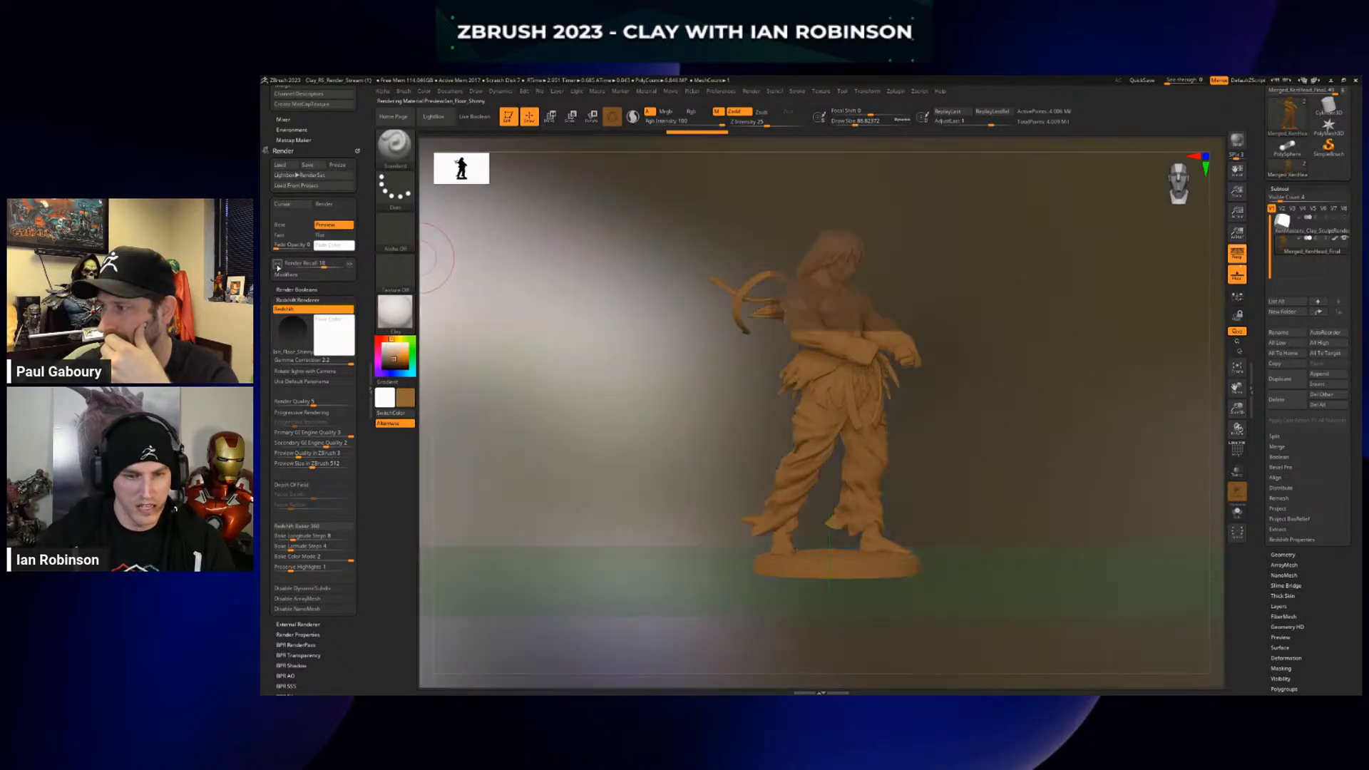
pyautogui.click(278, 267)
pyautogui.click(277, 267)
pyautogui.click(277, 267)
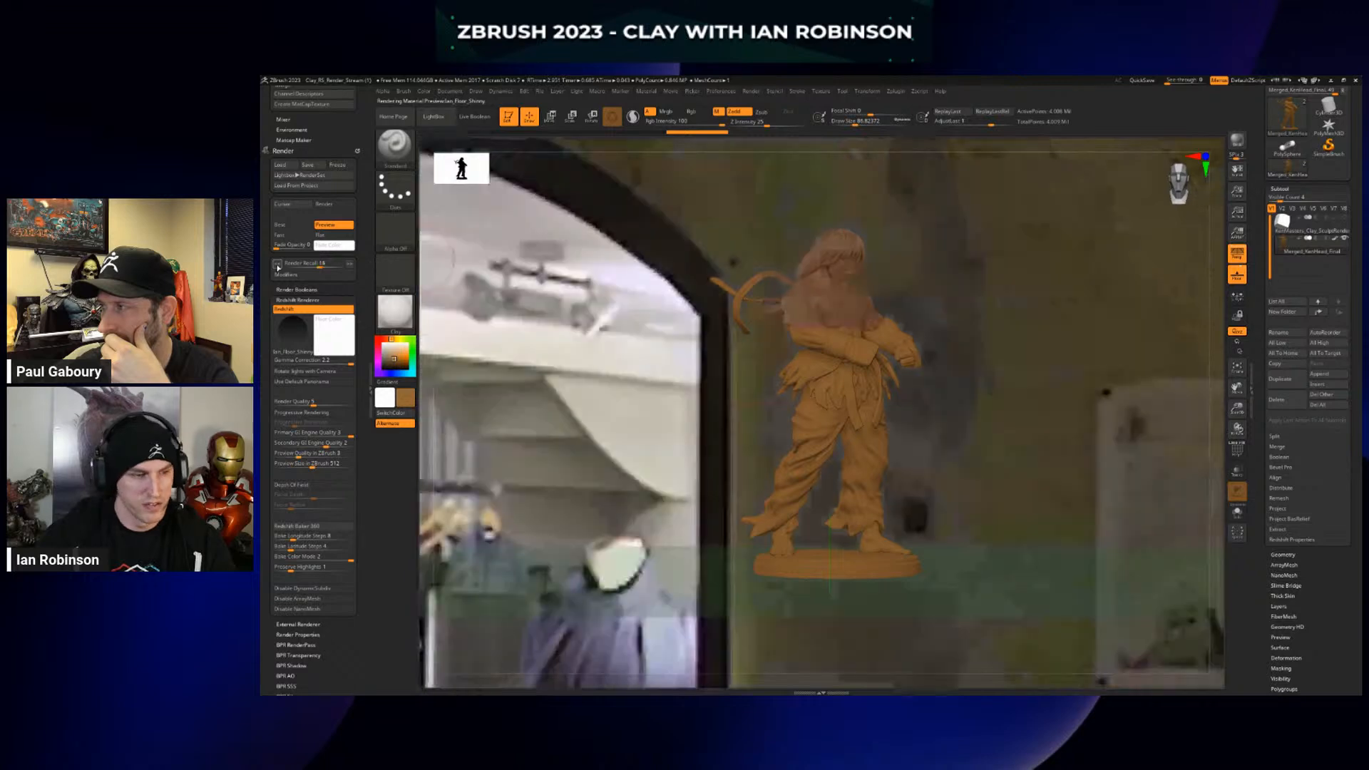
pyautogui.click(277, 267)
pyautogui.click(278, 267)
pyautogui.click(278, 266)
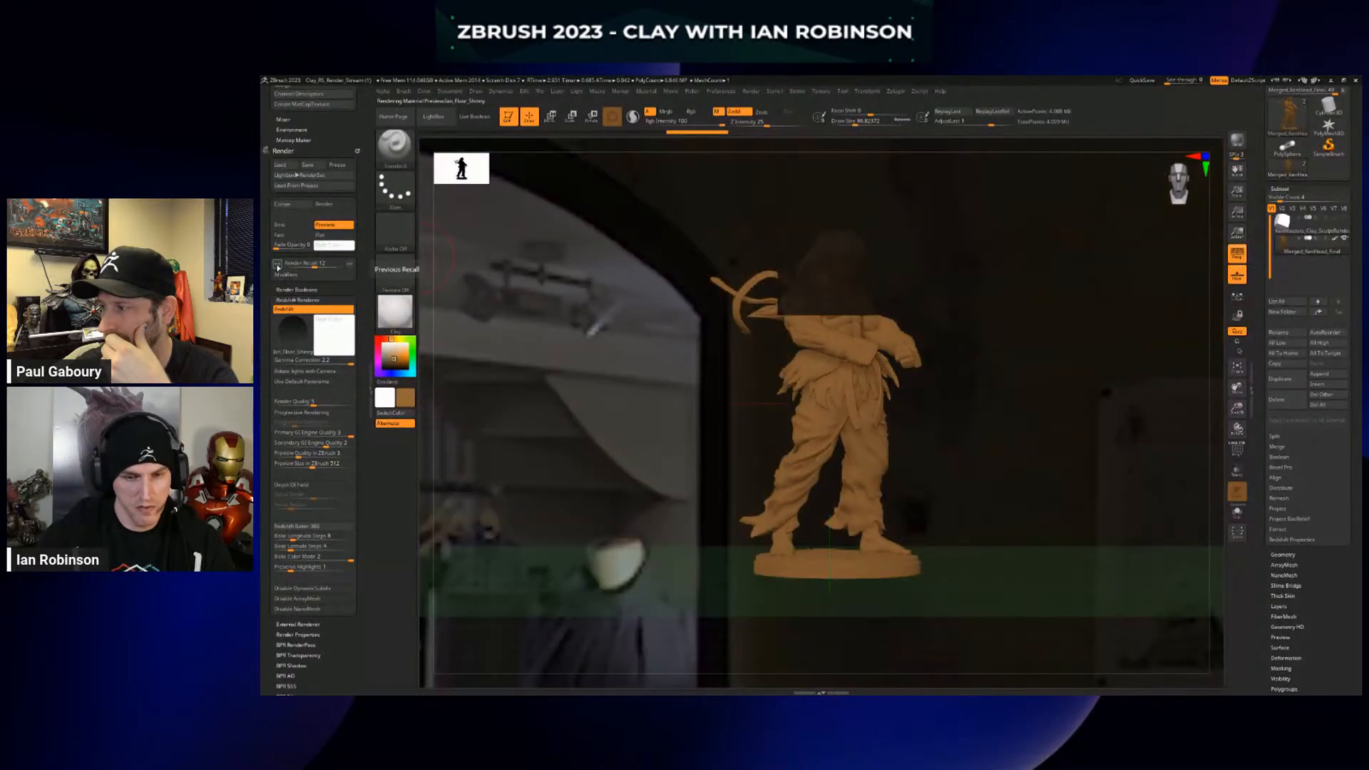
pyautogui.click(277, 267)
pyautogui.click(277, 267)
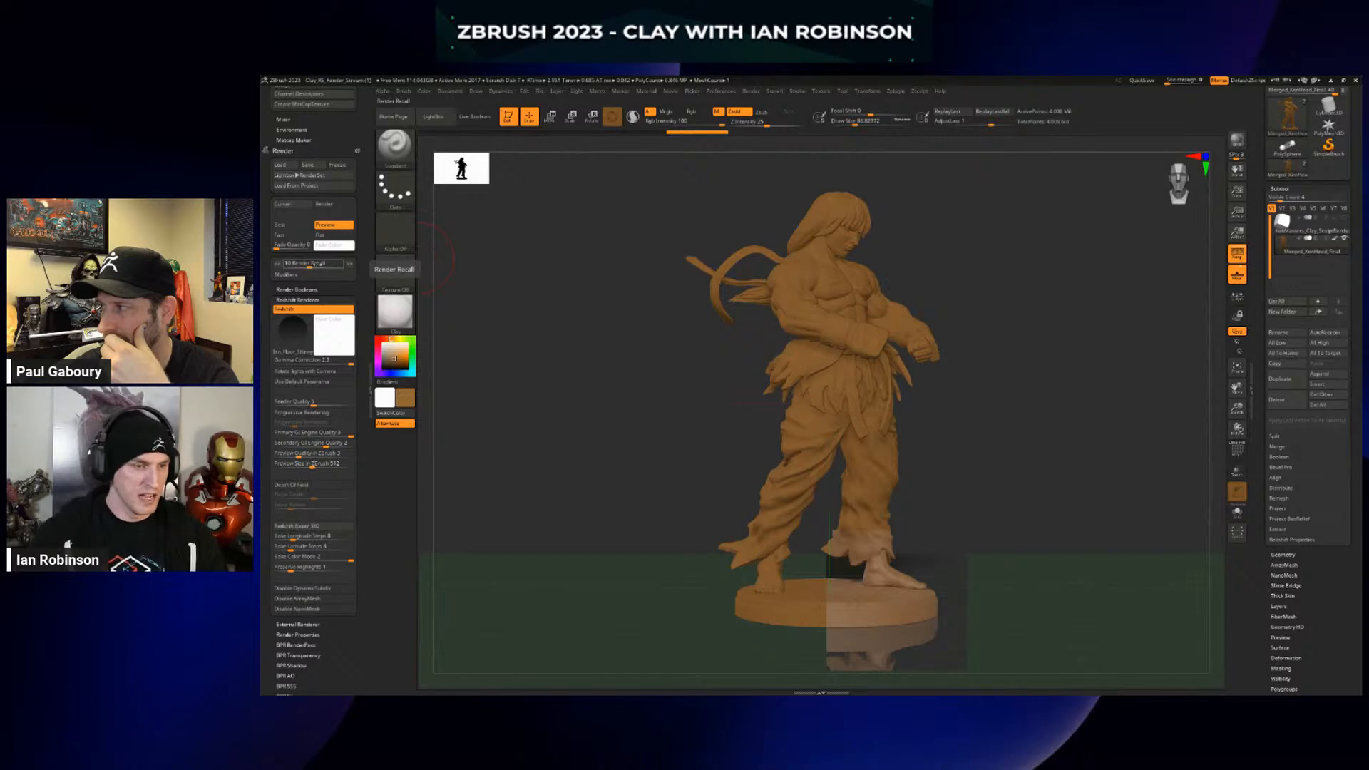
pyautogui.moveTo(315, 264)
pyautogui.mouseDown()
pyautogui.moveTo(350, 264)
pyautogui.moveTo(310, 264)
pyautogui.mouseUp()
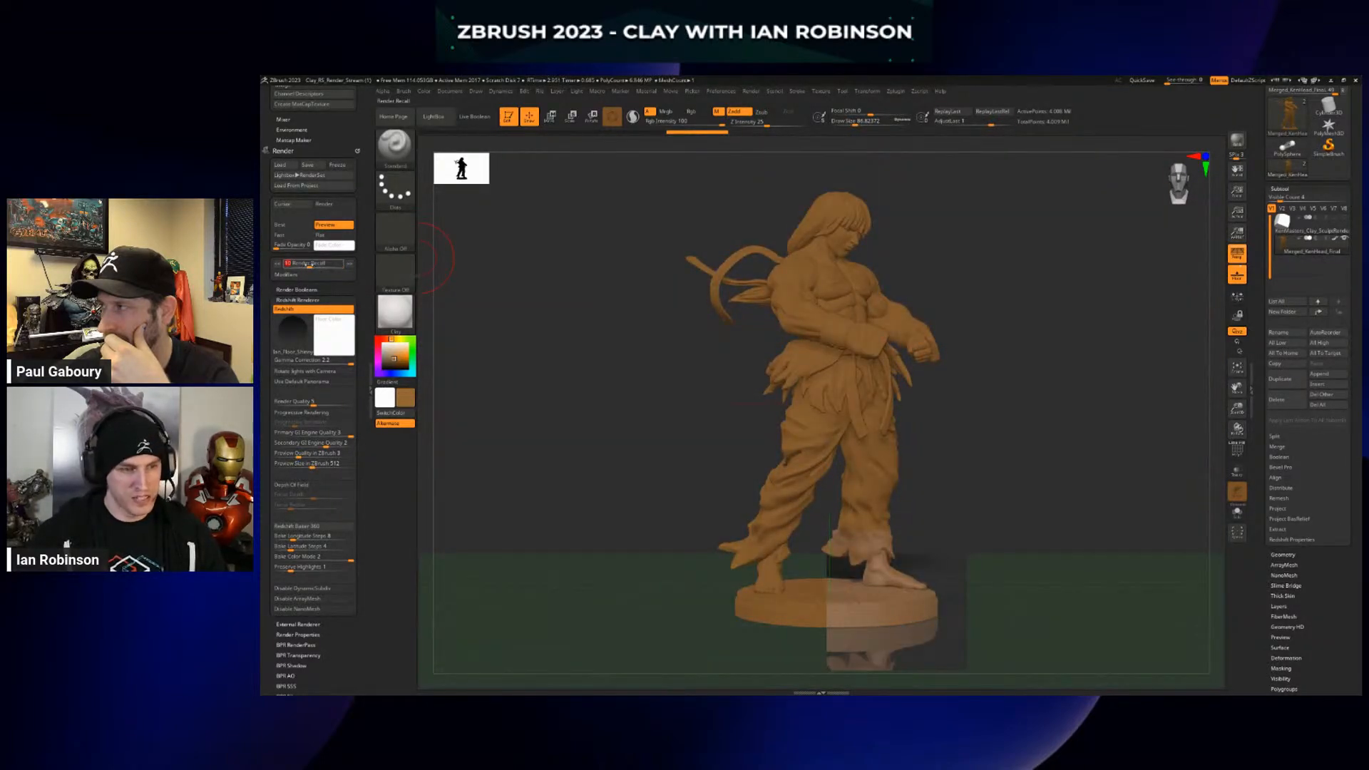
# Render the statue again with the current clay material and activate the Move gizmo
pyautogui.click(579, 327)
pyautogui.hotkey('shift', 'r')
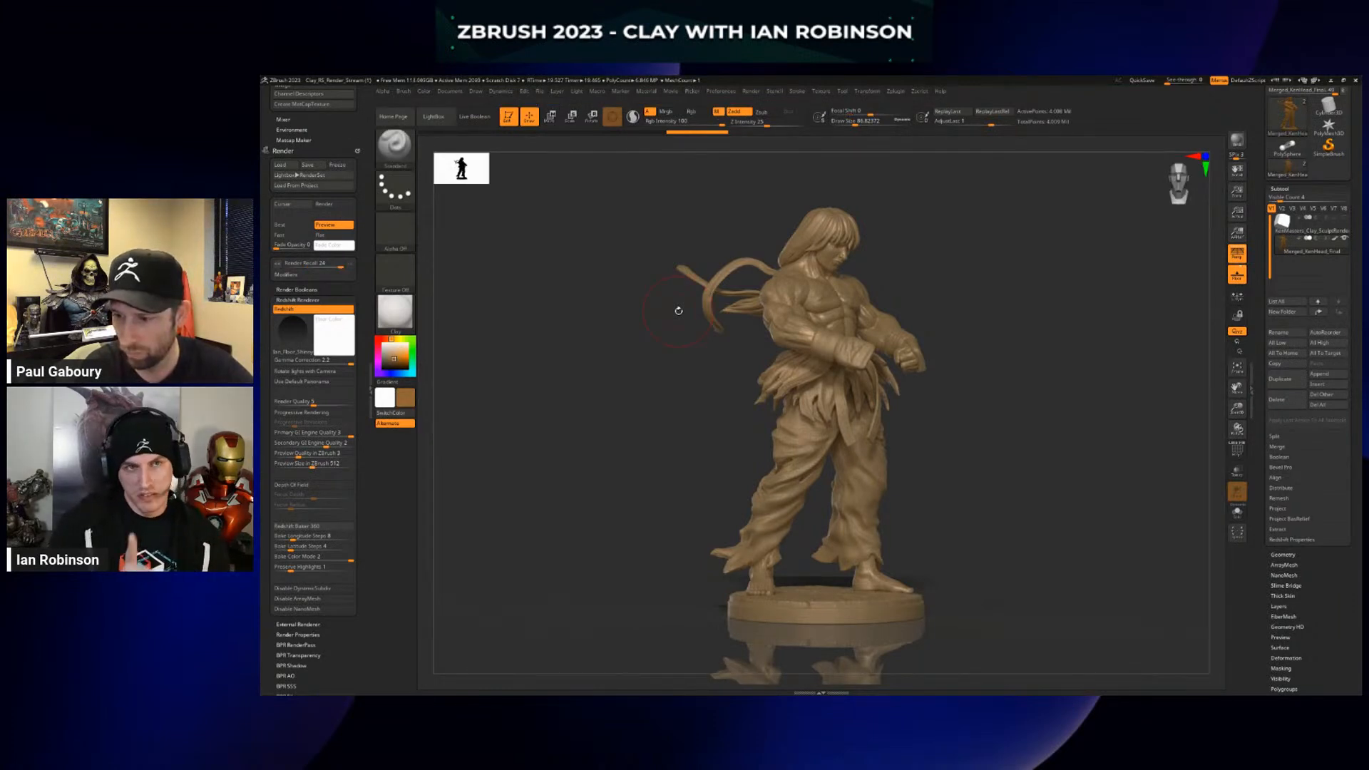
pyautogui.press('w')
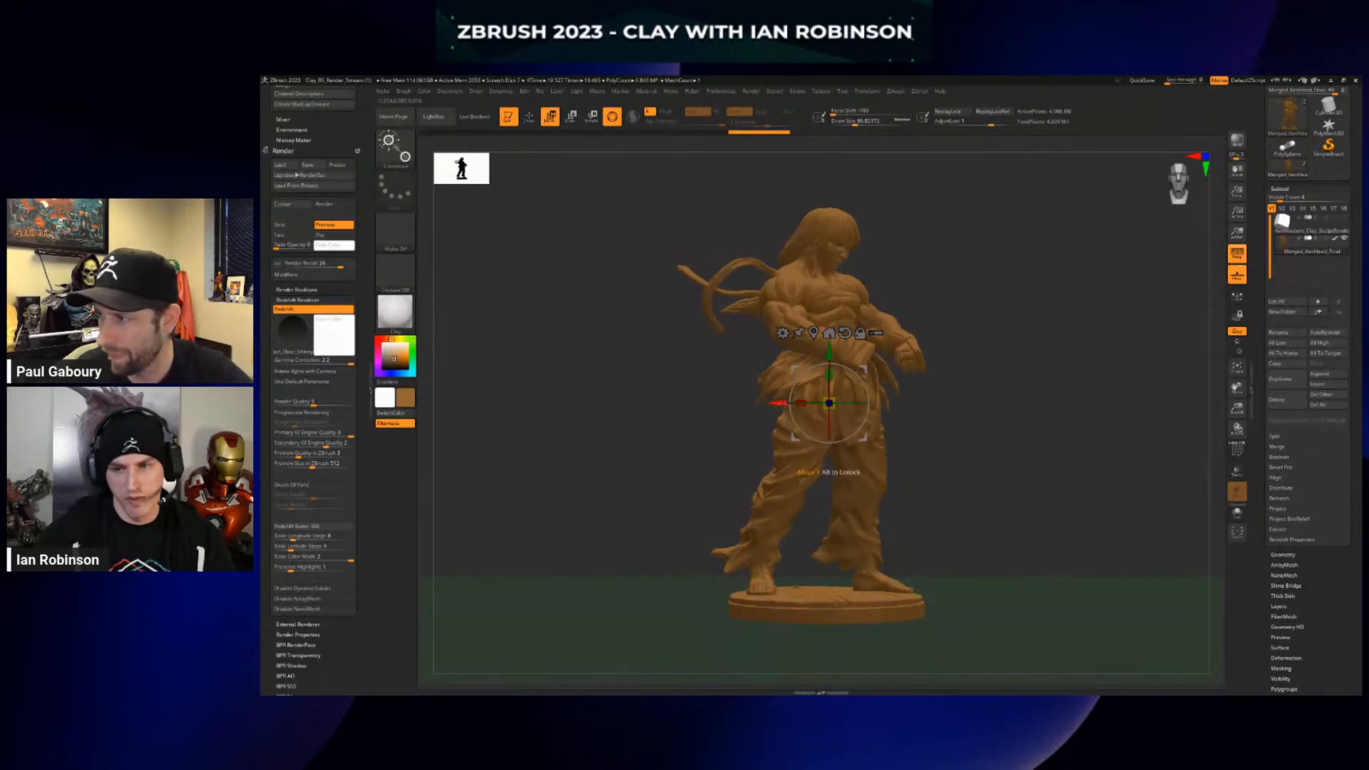
# Try moving the statue sideways with the gizmo, undo the move and return to Draw mode
pyautogui.moveTo(828, 404); pyautogui.dragTo(697, 403)
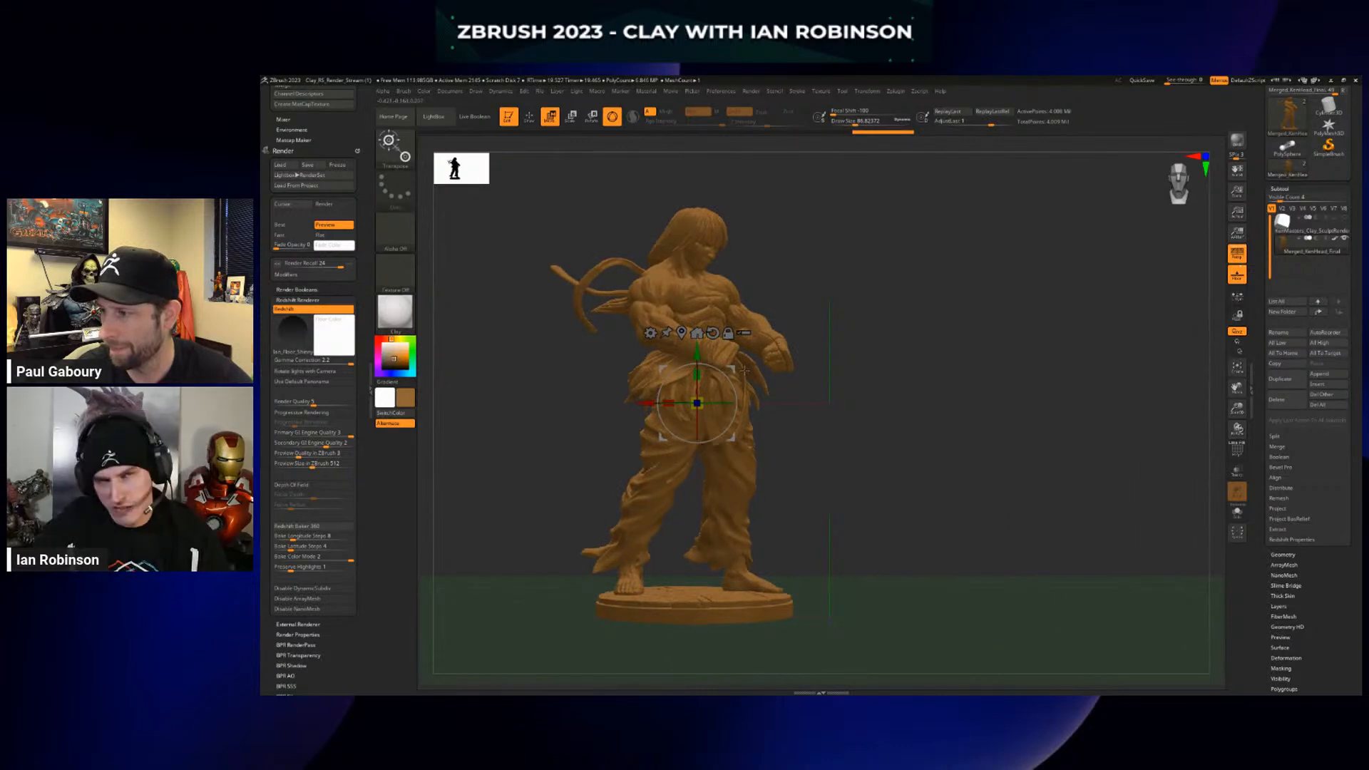
pyautogui.hotkey('ctrl', 'z')
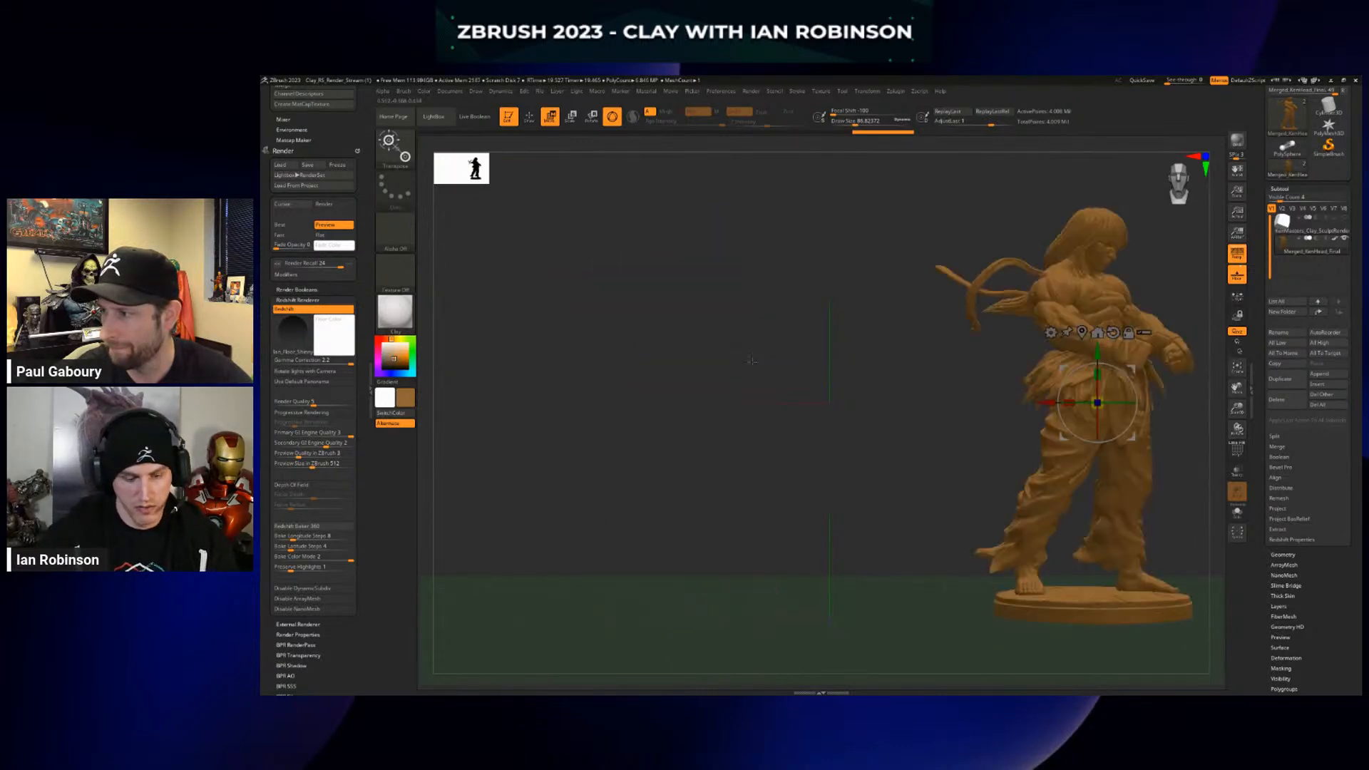
pyautogui.press('q')
pyautogui.hotkey('ctrl', 'z')
# Turn the statue to two different viewing angles and start a test render from each
pyautogui.moveTo(1127, 389); pyautogui.dragTo(1005, 392)
pyautogui.press('ctrl')
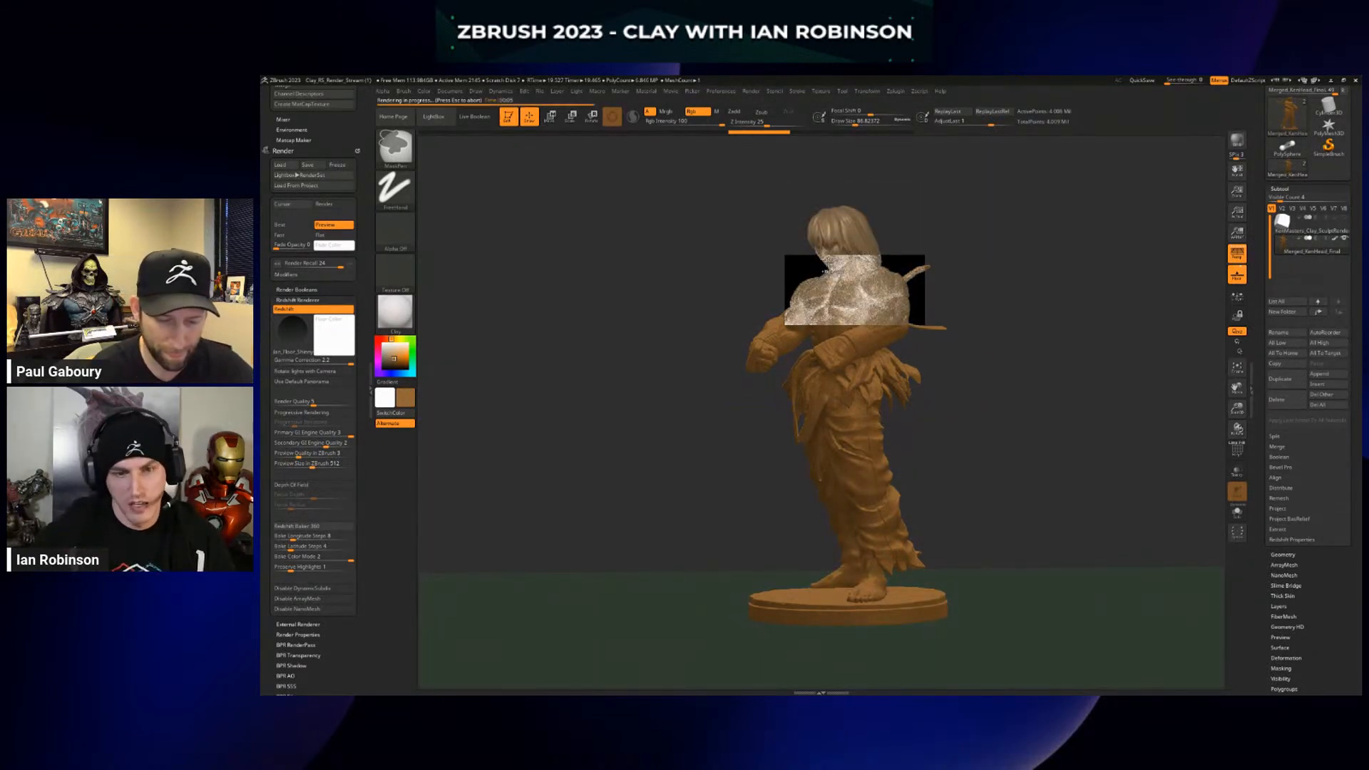
pyautogui.moveTo(972, 418); pyautogui.dragTo(988, 400)
pyautogui.hotkey('ctrl', 'r')
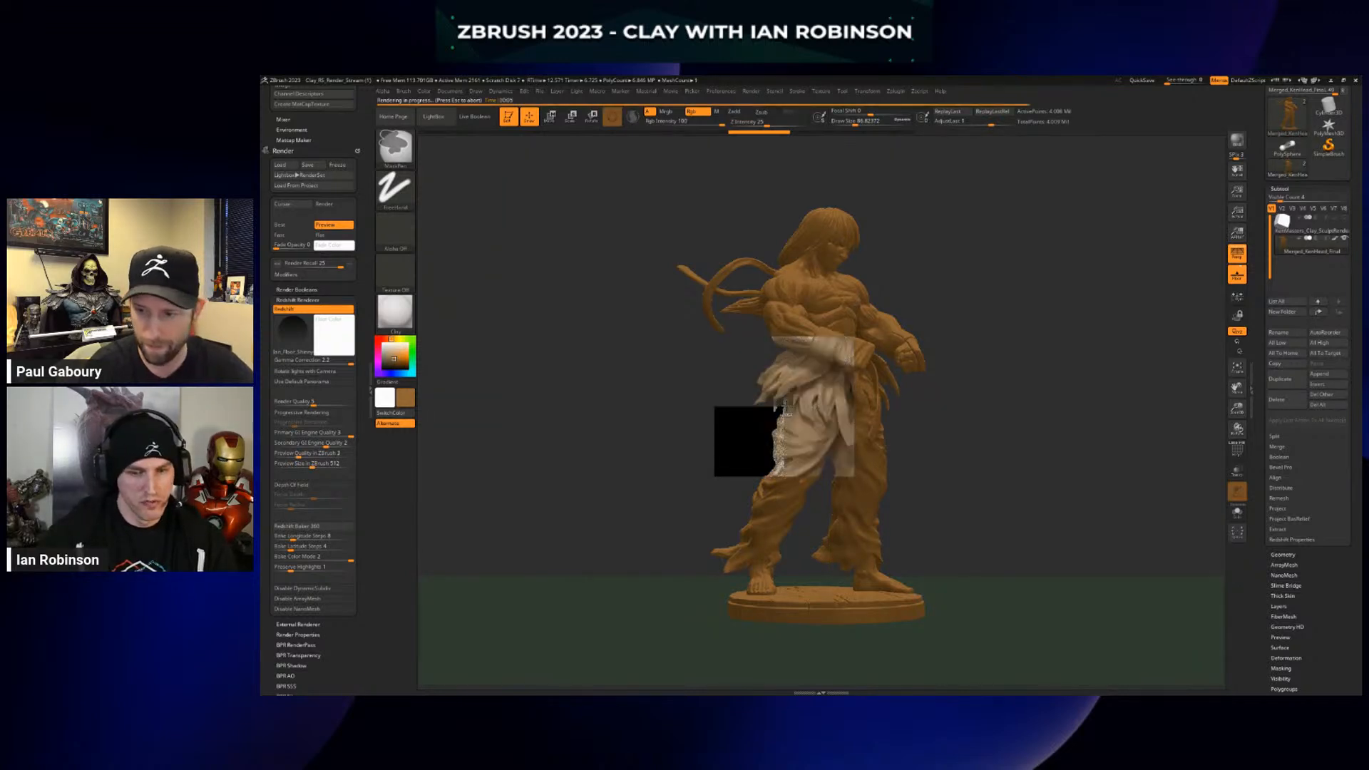
# Compare the renders of the different angles by going back and forth through the Render Recall history
pyautogui.click(278, 264)
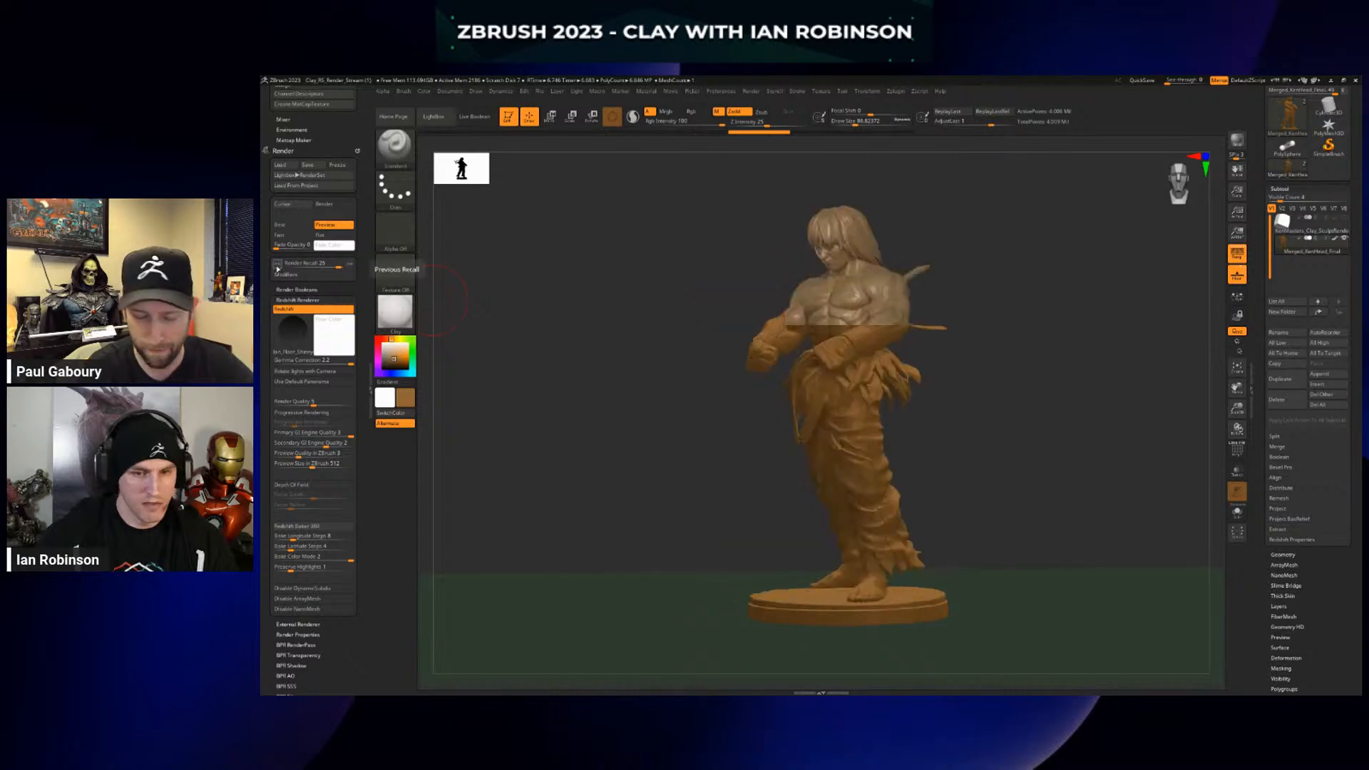
pyautogui.click(278, 267)
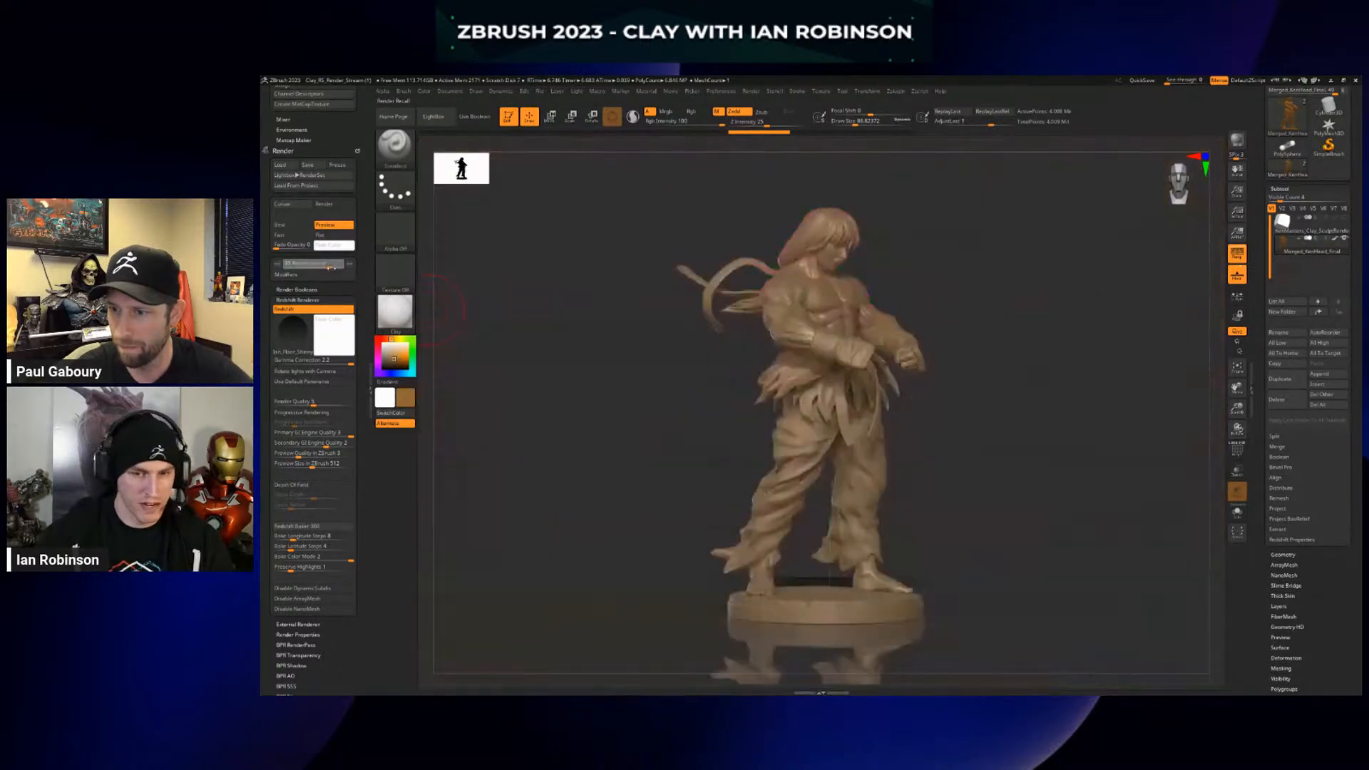
pyautogui.click(348, 265)
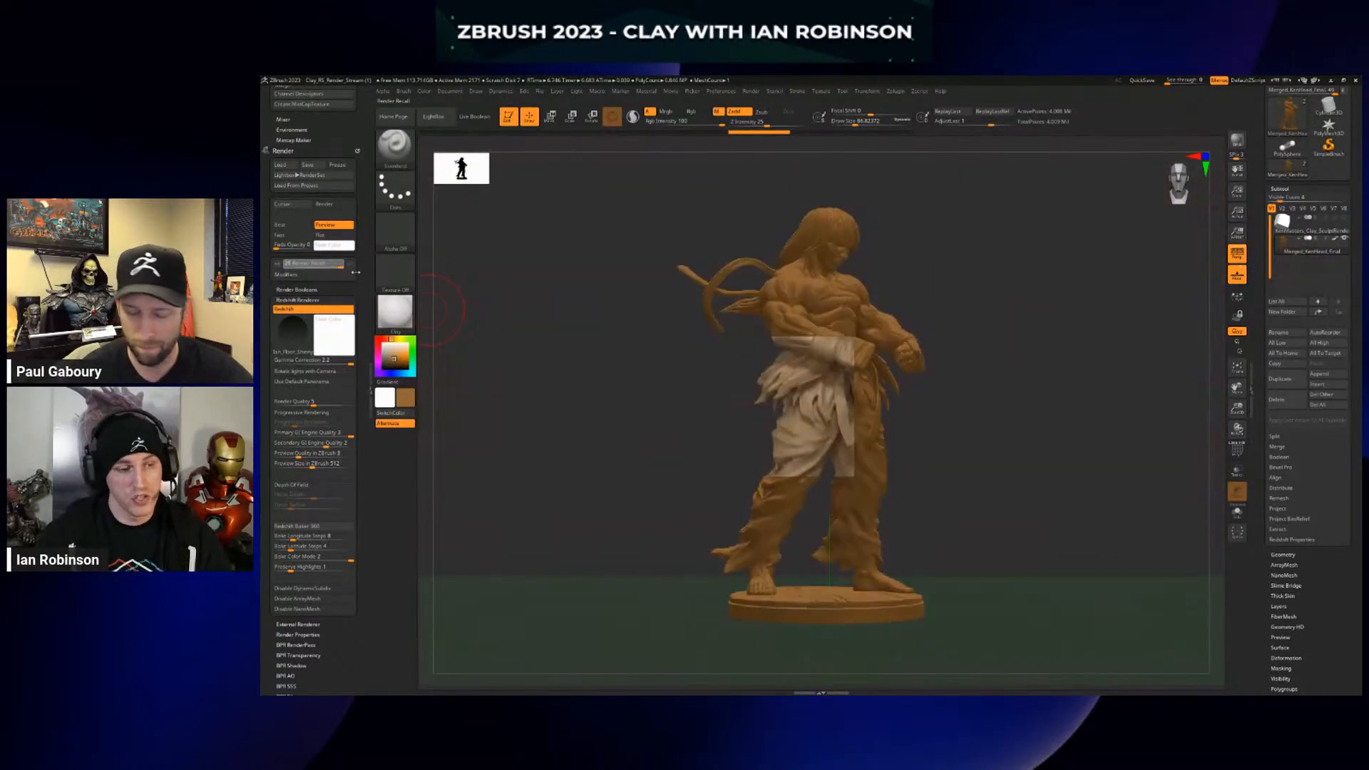
# Store the current front view of the statue as a camera named Front
pyautogui.click(475, 91)
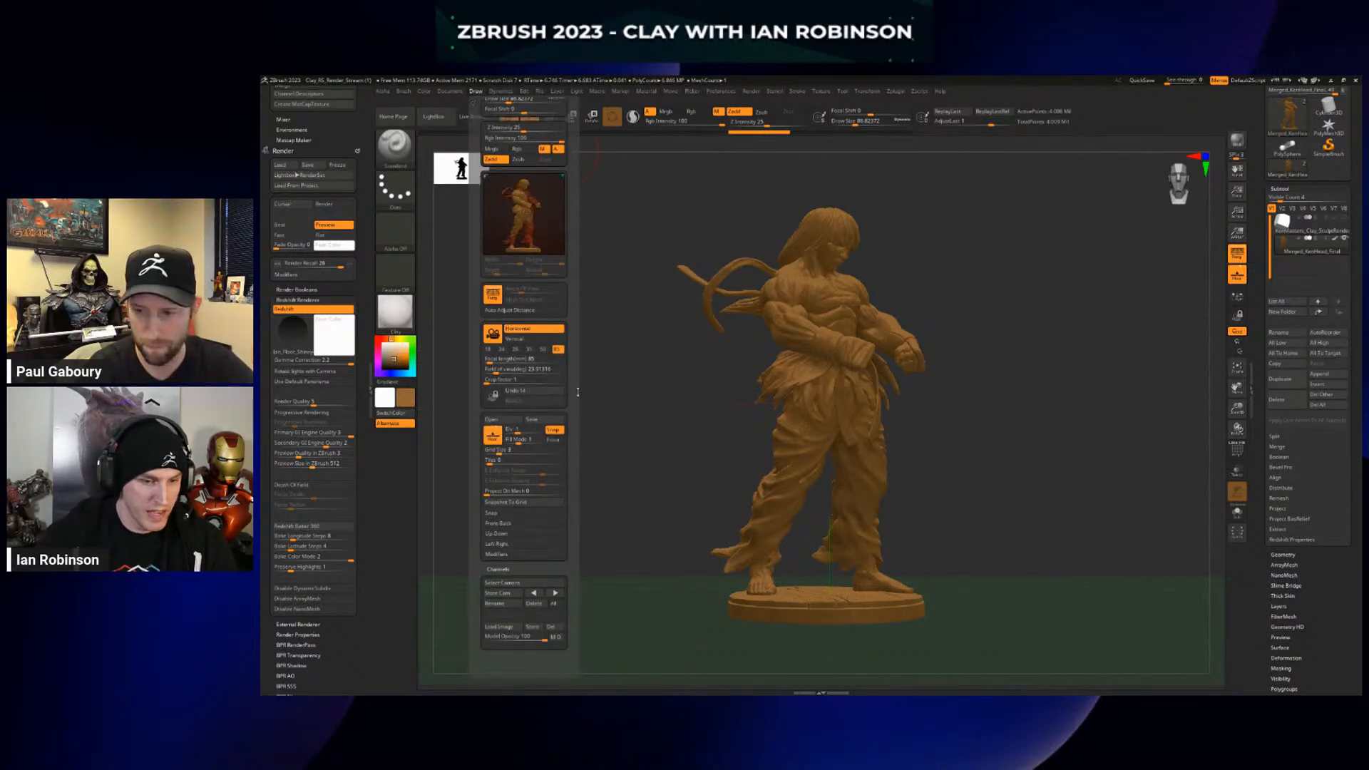
pyautogui.click(477, 91)
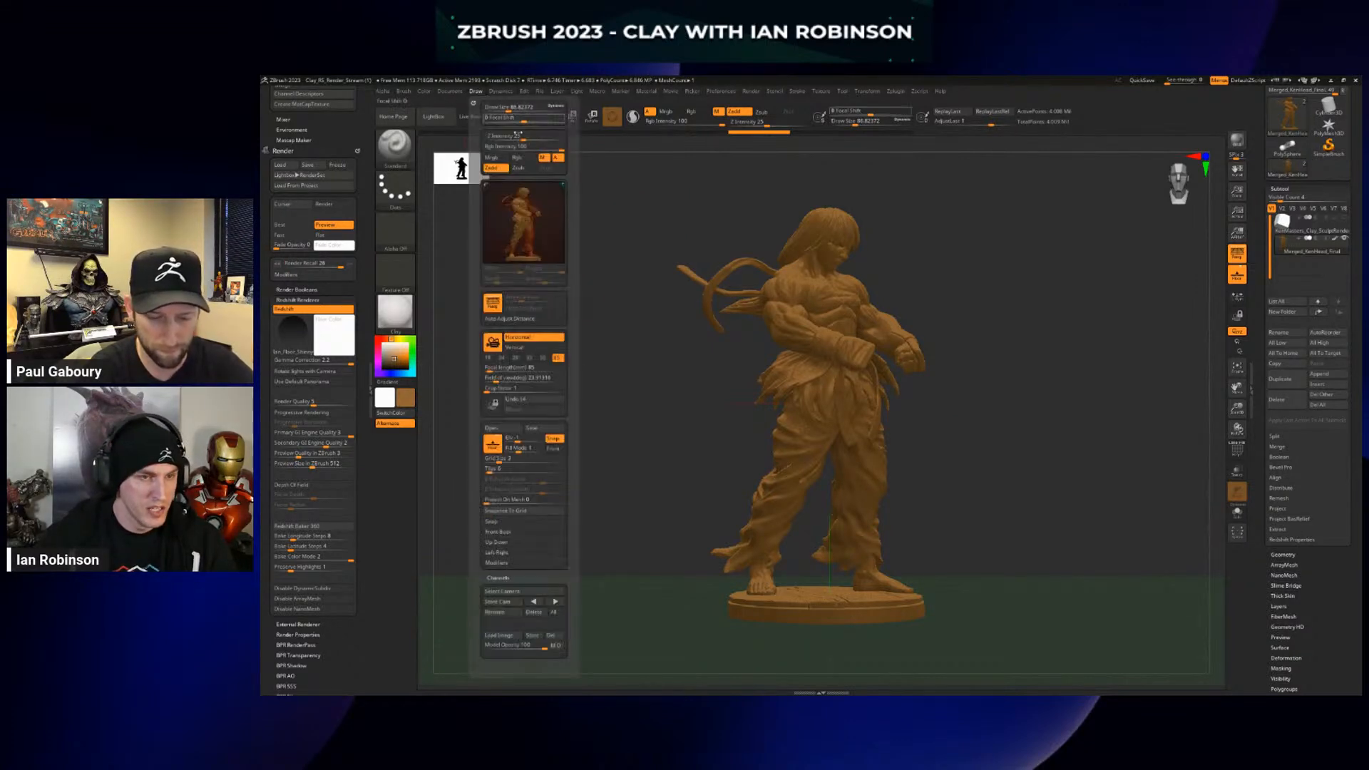
pyautogui.scroll(1, 564, 321)
pyautogui.scroll(-5, 511, 172)
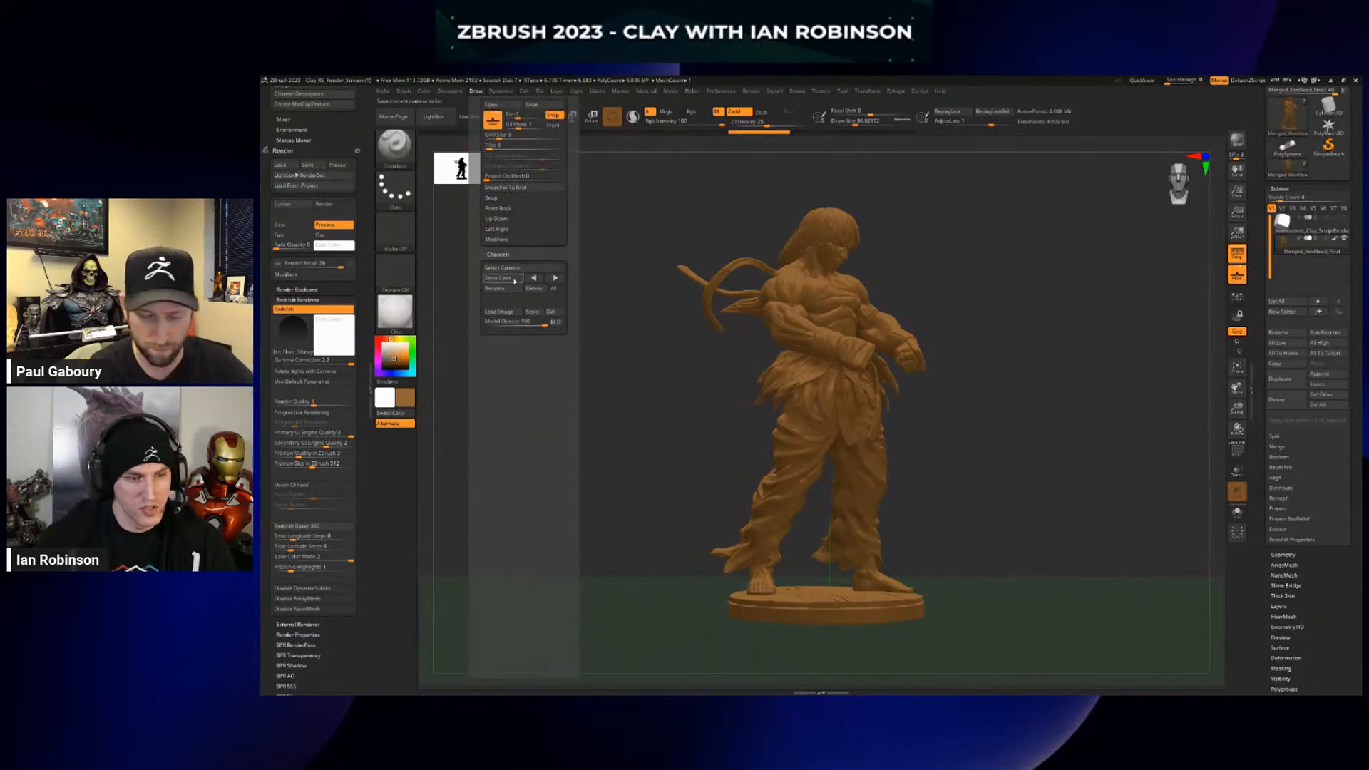
pyautogui.click(514, 279)
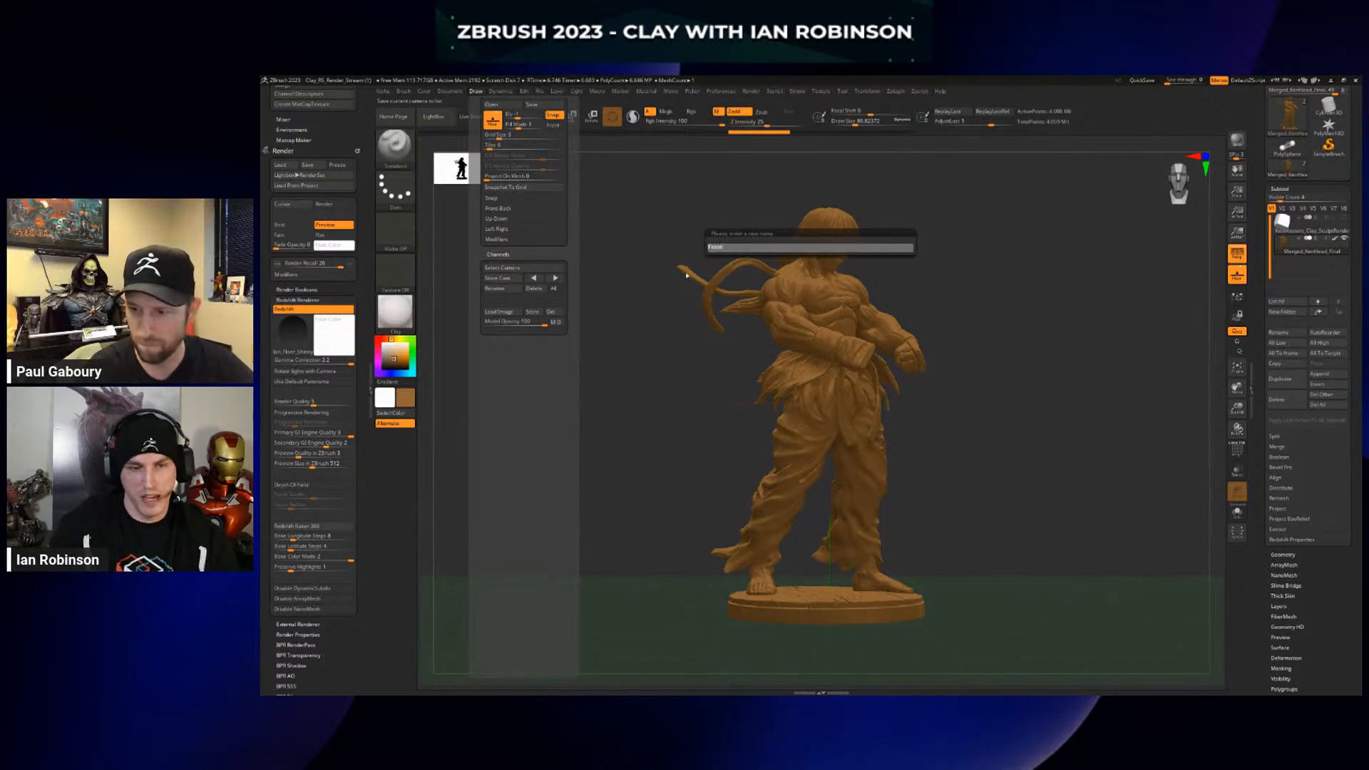
pyautogui.press('Return')
# Turn the statue to its other side and store that view as a camera named side
pyautogui.moveTo(981, 349); pyautogui.dragTo(777, 357)
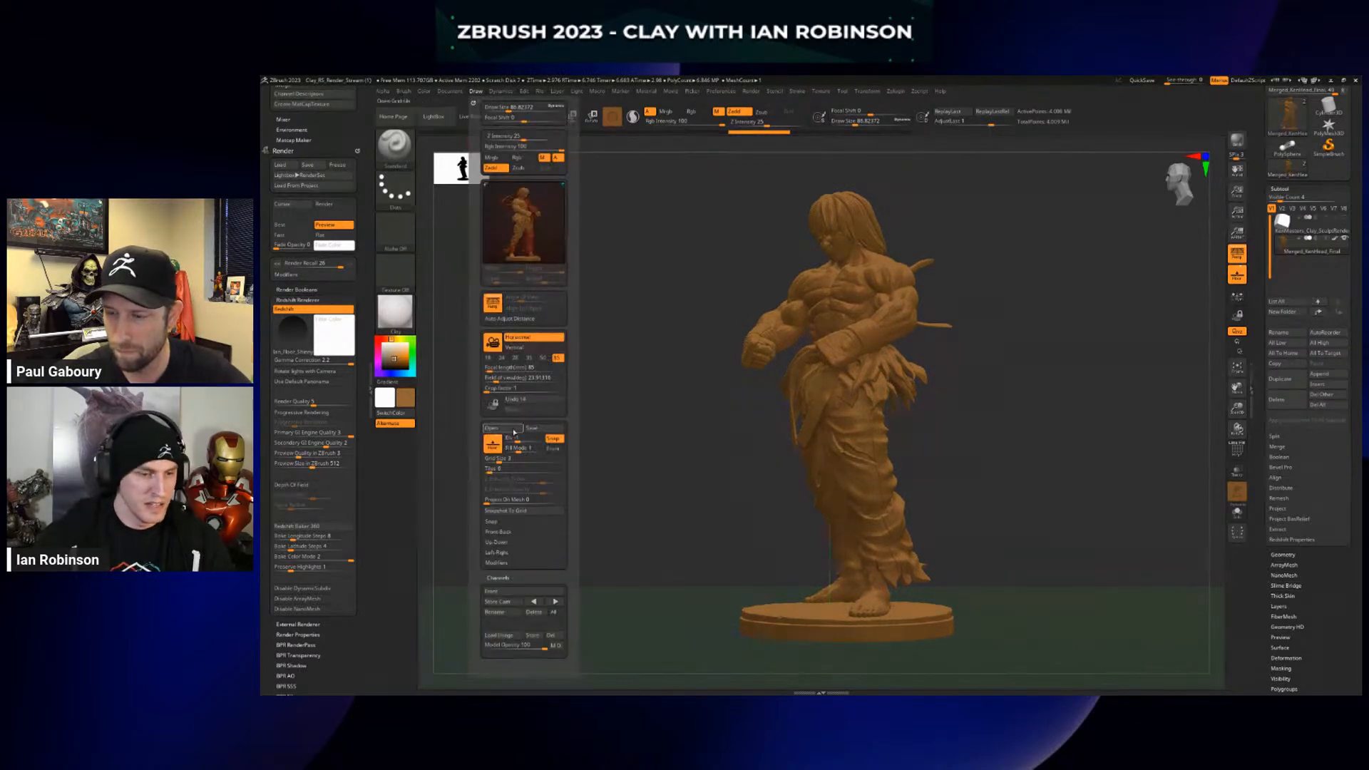
pyautogui.moveTo(516, 587); pyautogui.dragTo(516, 615)
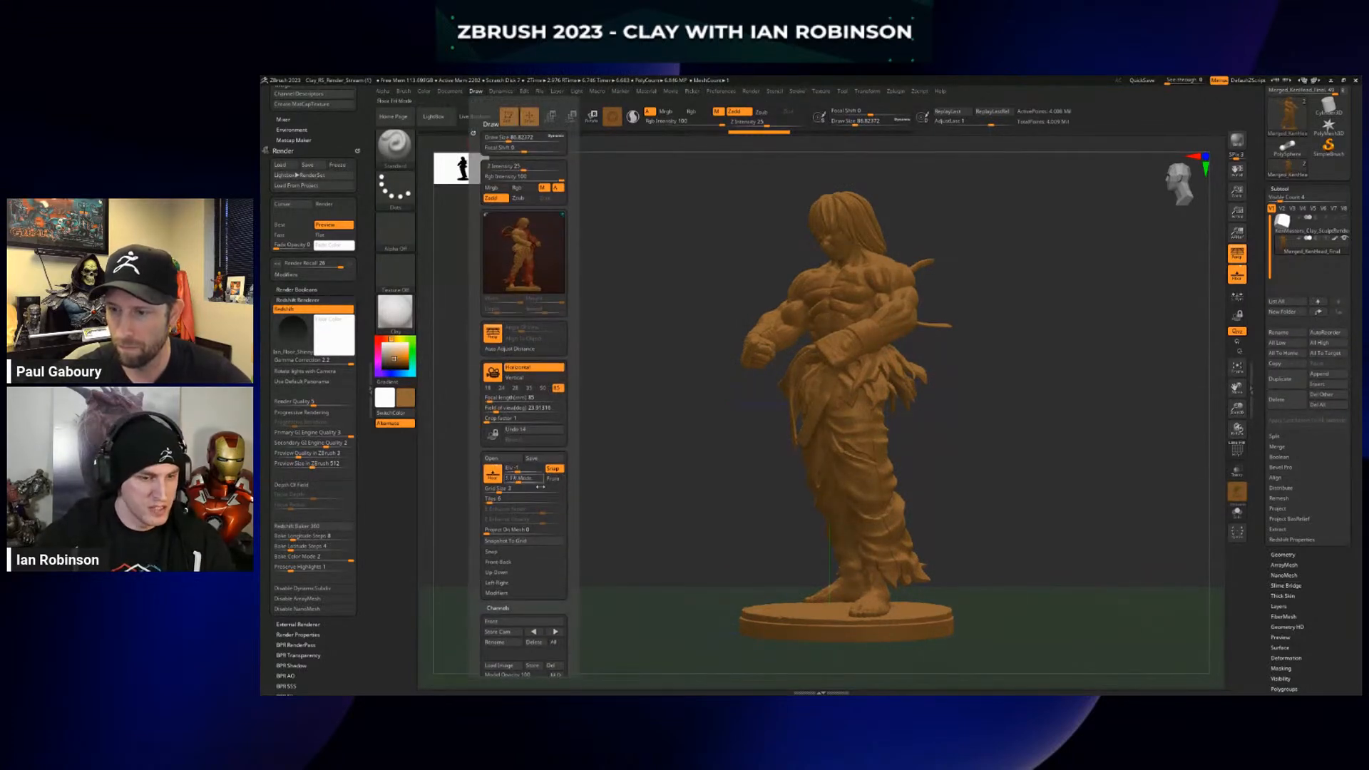
pyautogui.click(507, 627)
pyautogui.write('side')
pyautogui.press('Return')
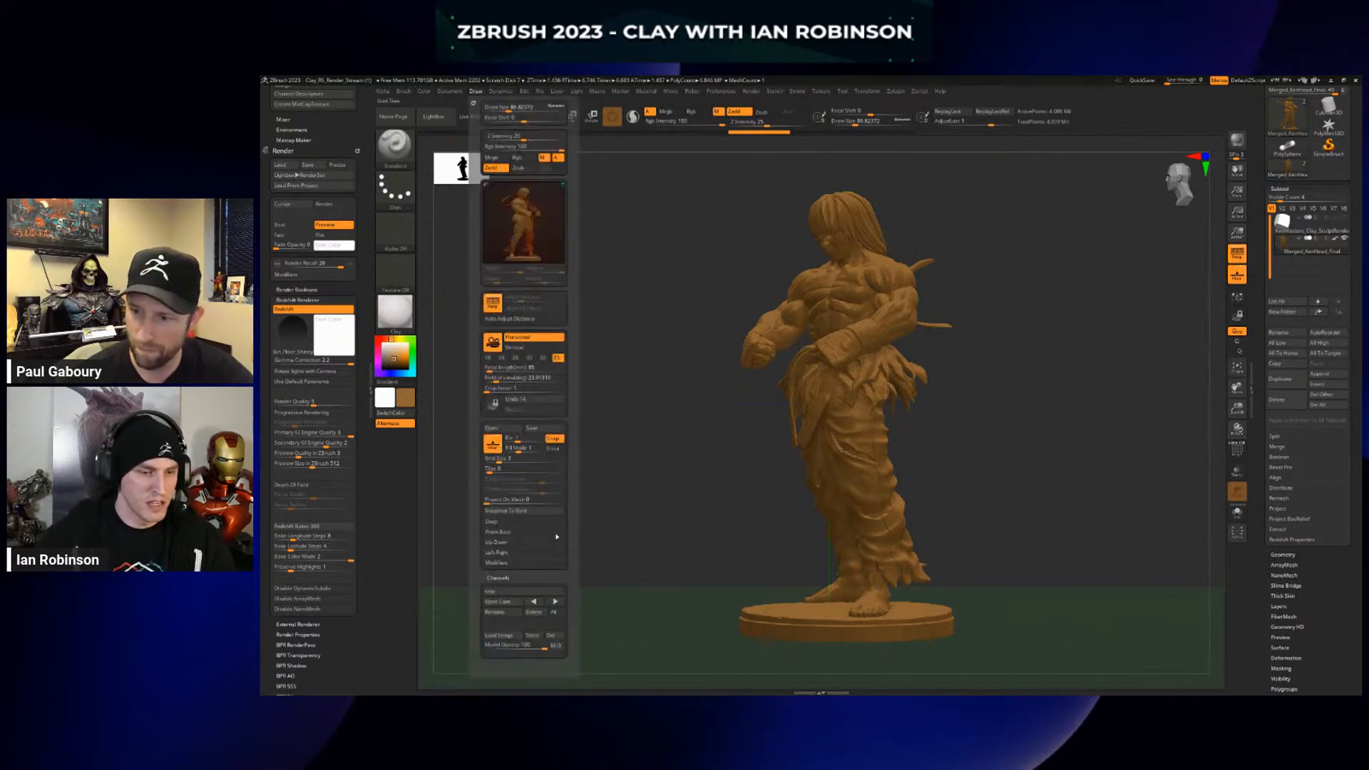
# Switch back and forth between the stored front and side cameras to check both views
pyautogui.click(534, 602)
pyautogui.click(550, 602)
pyautogui.click(534, 602)
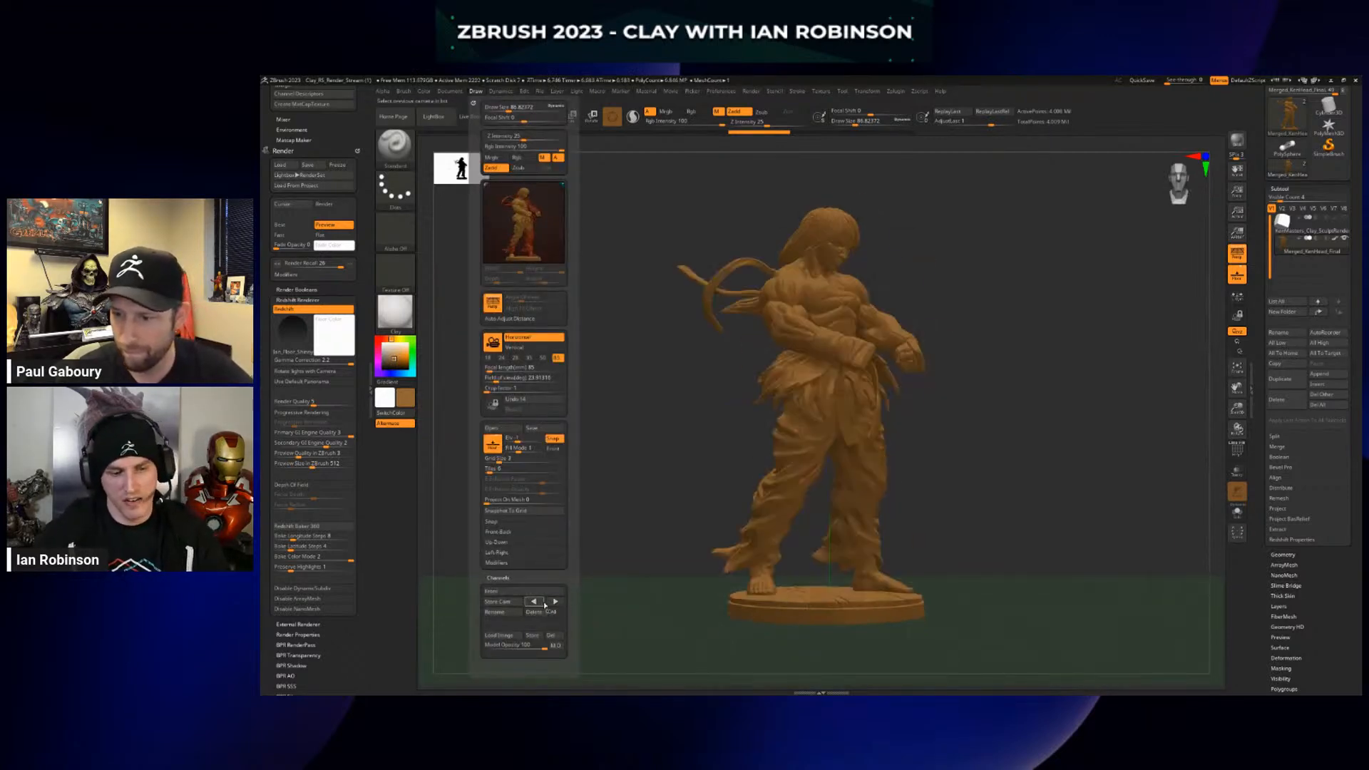
pyautogui.click(535, 603)
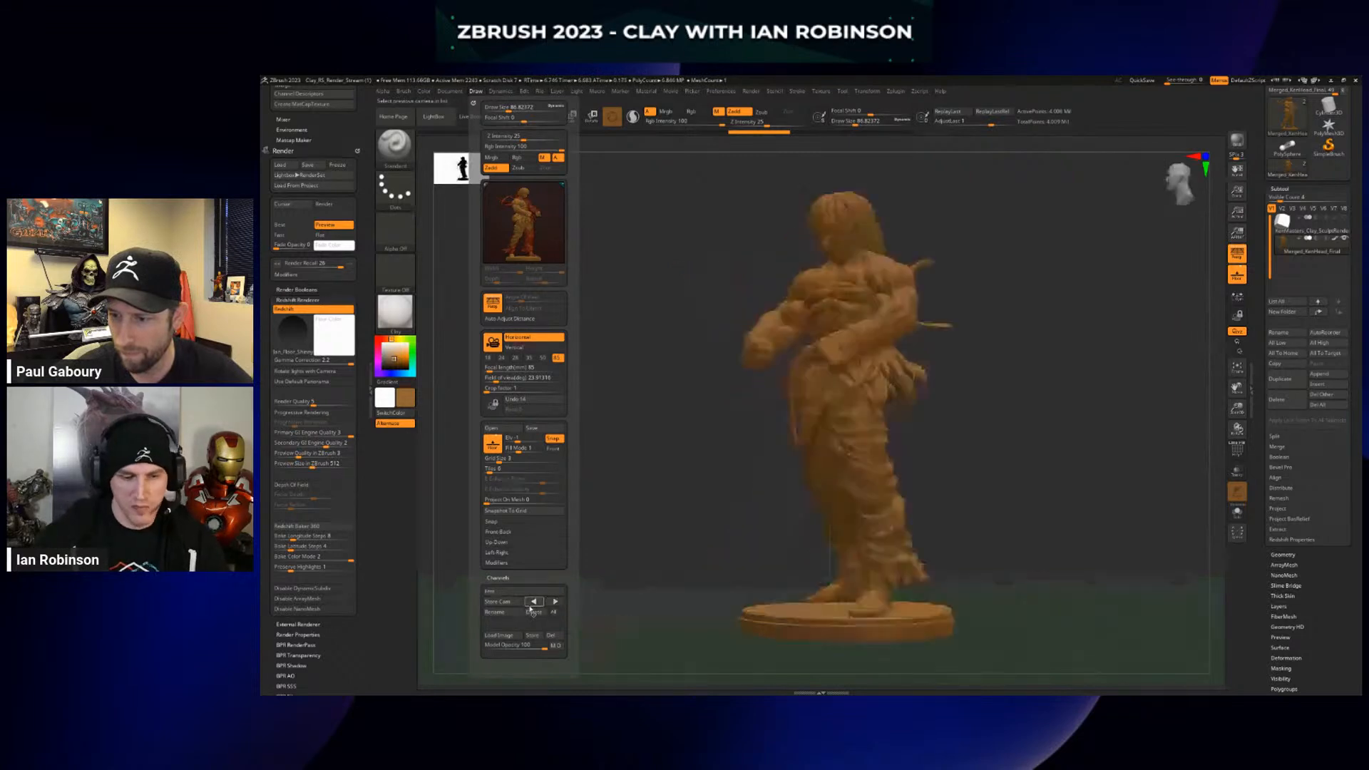
pyautogui.click(534, 602)
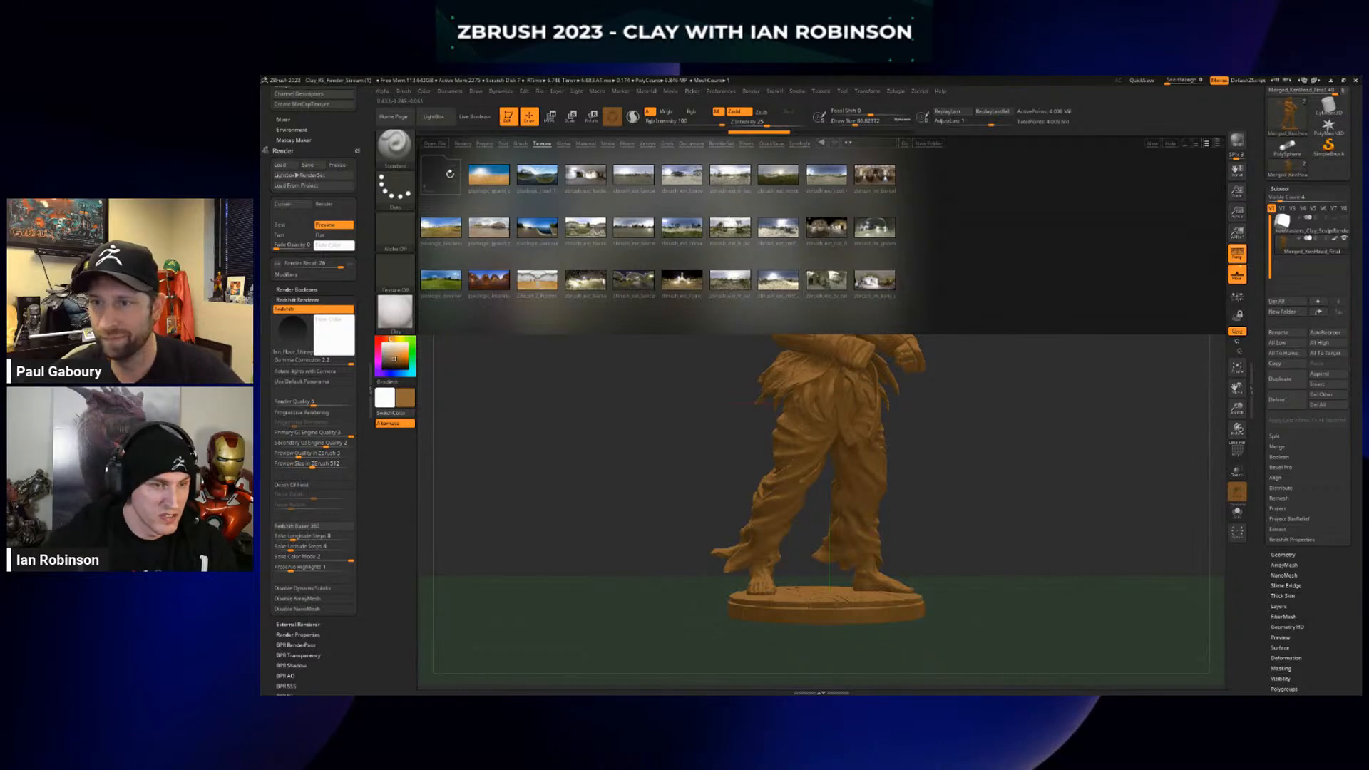
# Open the purple demo sphere project from LightBox without saving the current project, and inspect the sphere and its backdrop
pyautogui.click(484, 143)
pyautogui.click(440, 120)
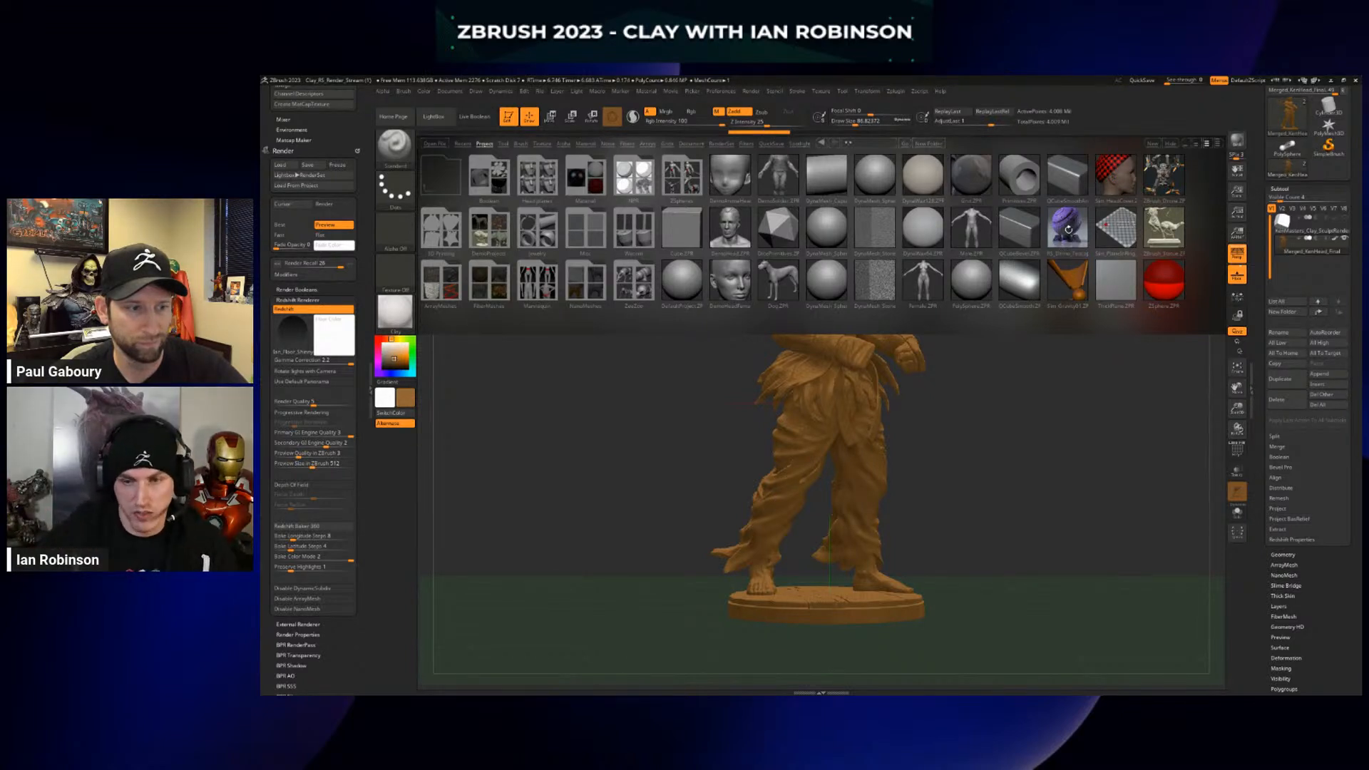
pyautogui.doubleClick(1065, 228)
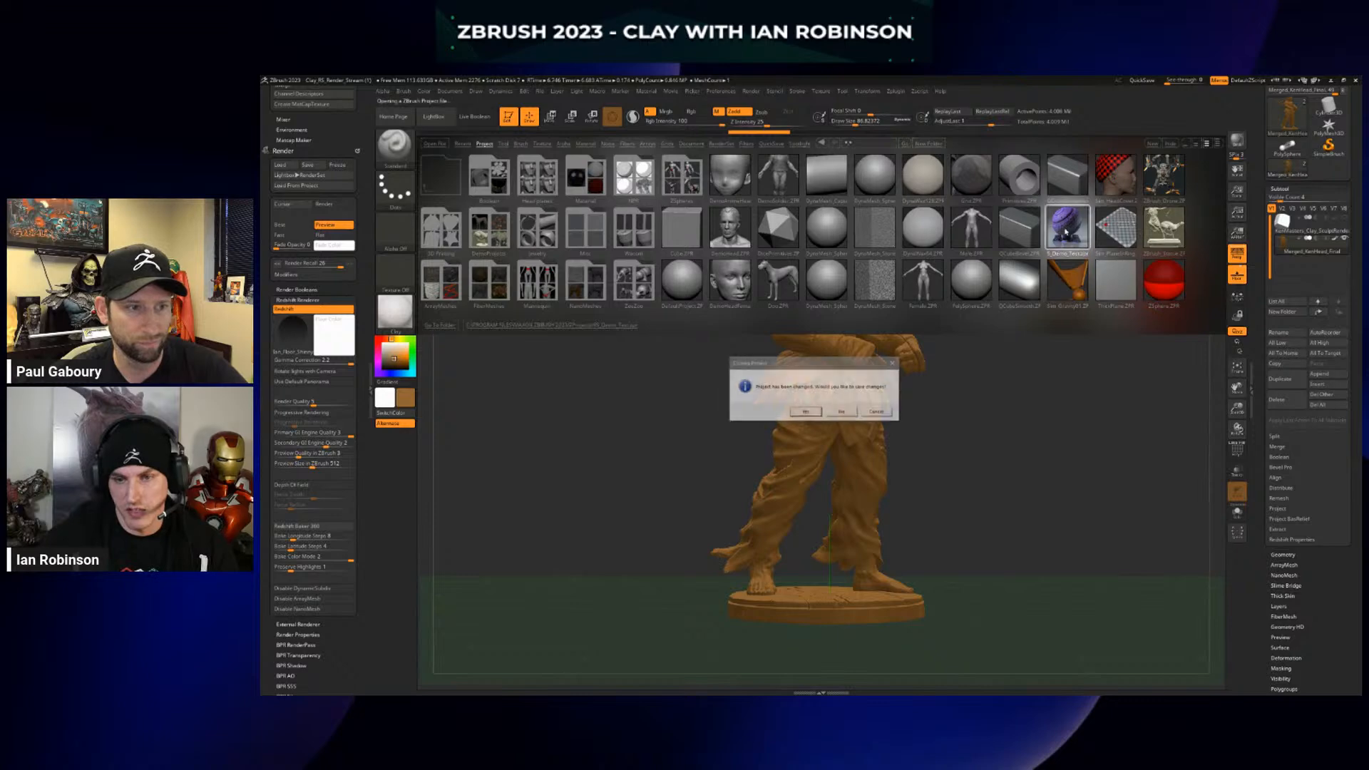
pyautogui.click(842, 413)
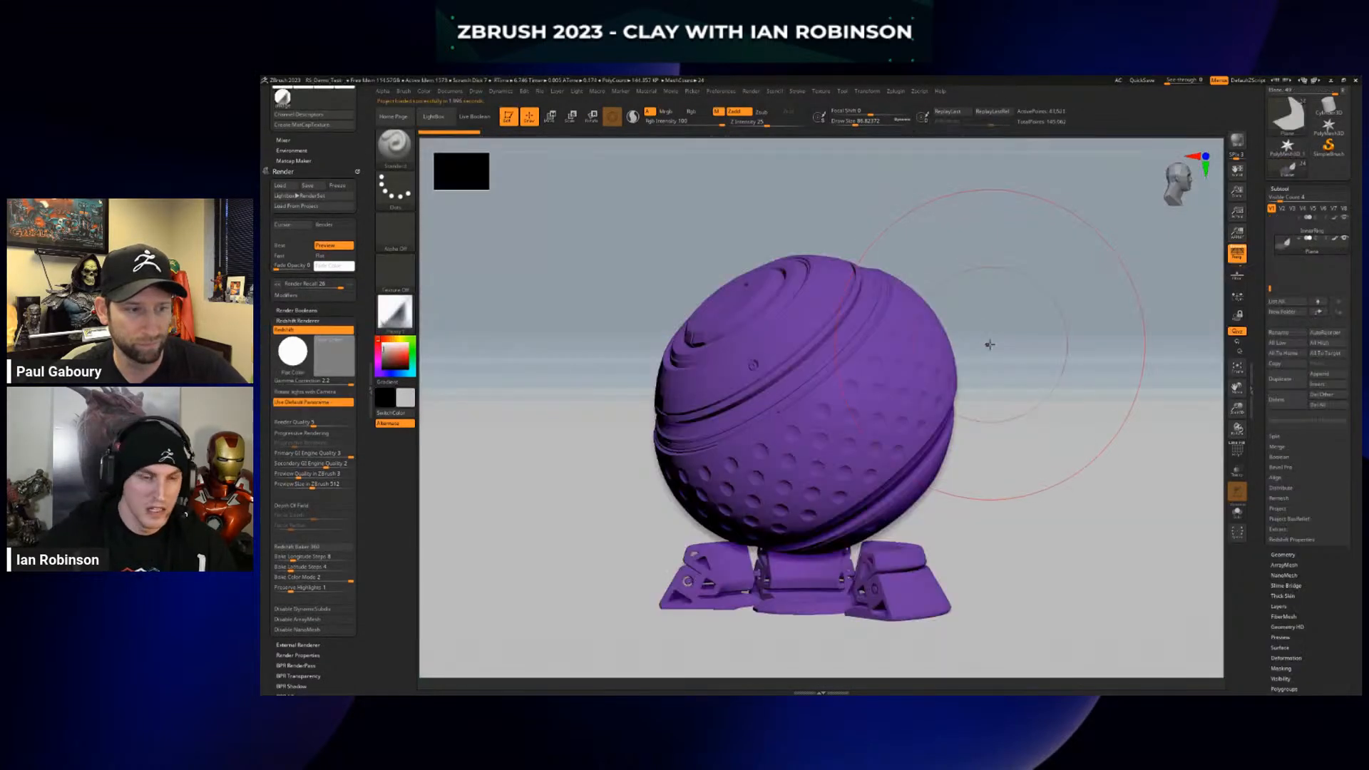
pyautogui.moveTo(976, 367); pyautogui.dragTo(860, 415, button='right')
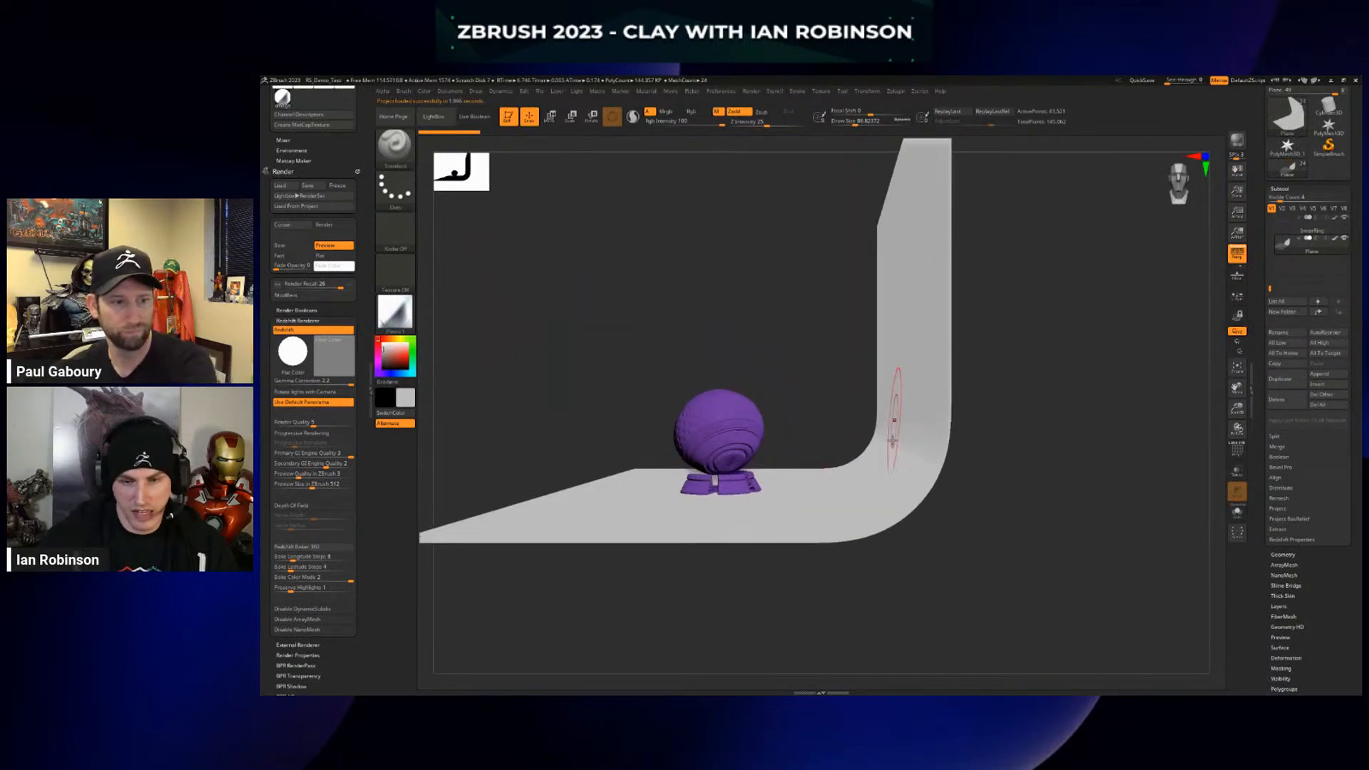
pyautogui.moveTo(894, 472)
pyautogui.mouseDown(button='right')
pyautogui.moveTo(1060, 444)
pyautogui.moveTo(1030, 450)
pyautogui.moveTo(1076, 392)
pyautogui.mouseUp(button='right')
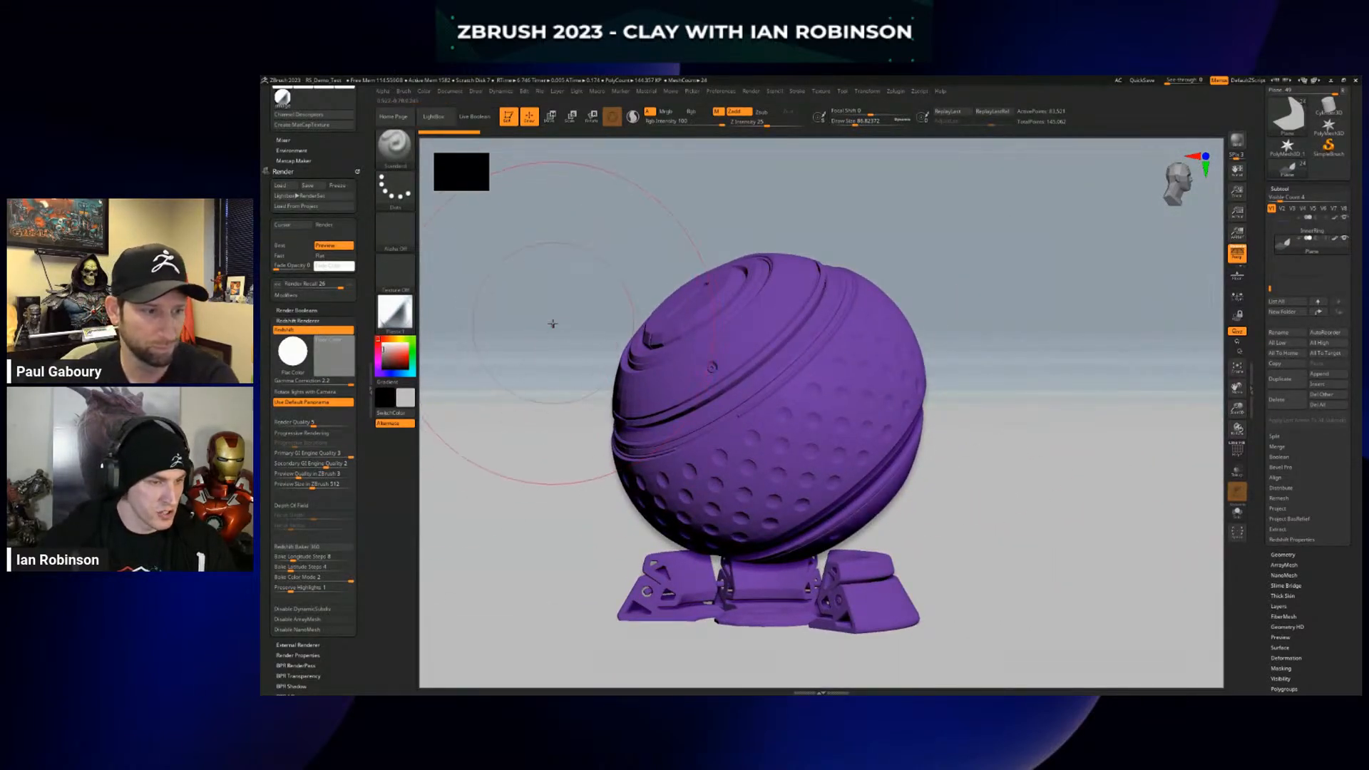
# Reduce the brush's draw size and load the saved clay material from its file
pyautogui.press('s')
pyautogui.moveTo(553, 323); pyautogui.dragTo(537, 324)
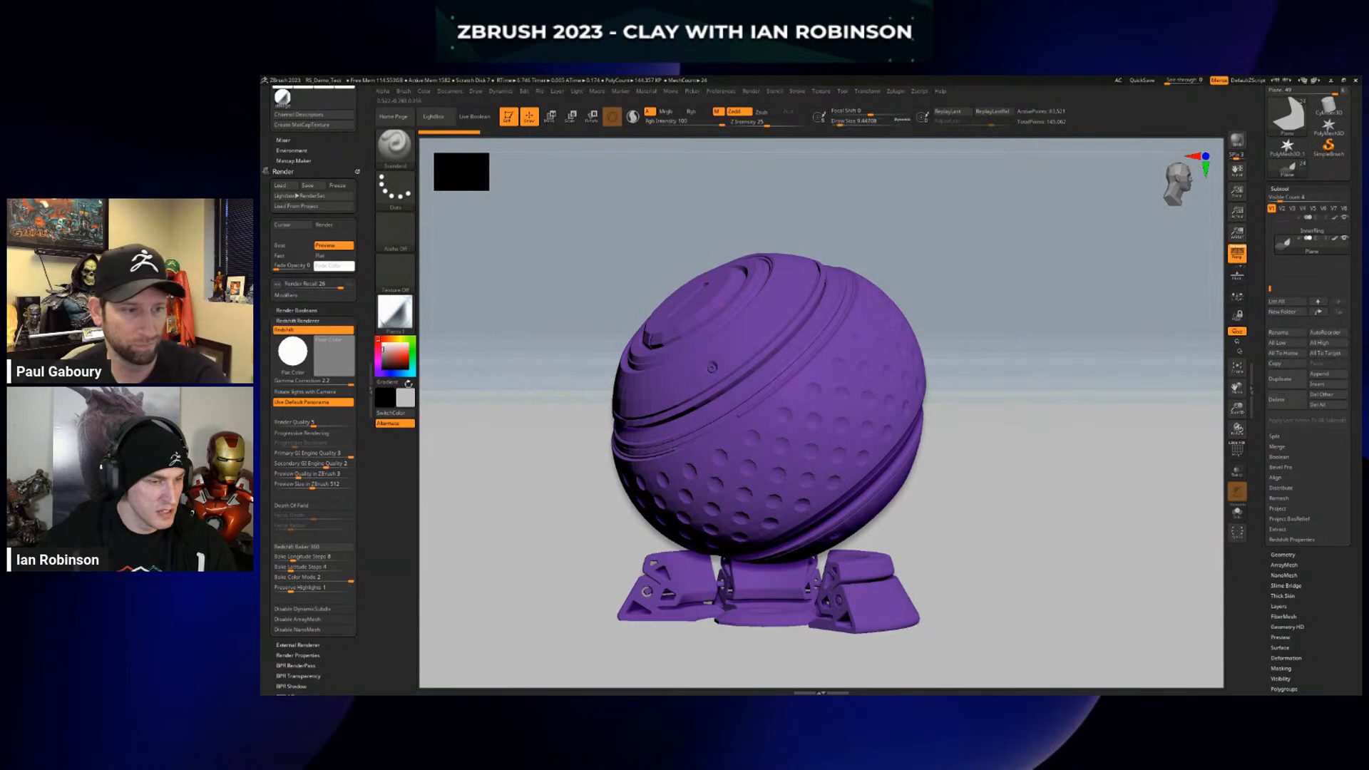
pyautogui.click(398, 326)
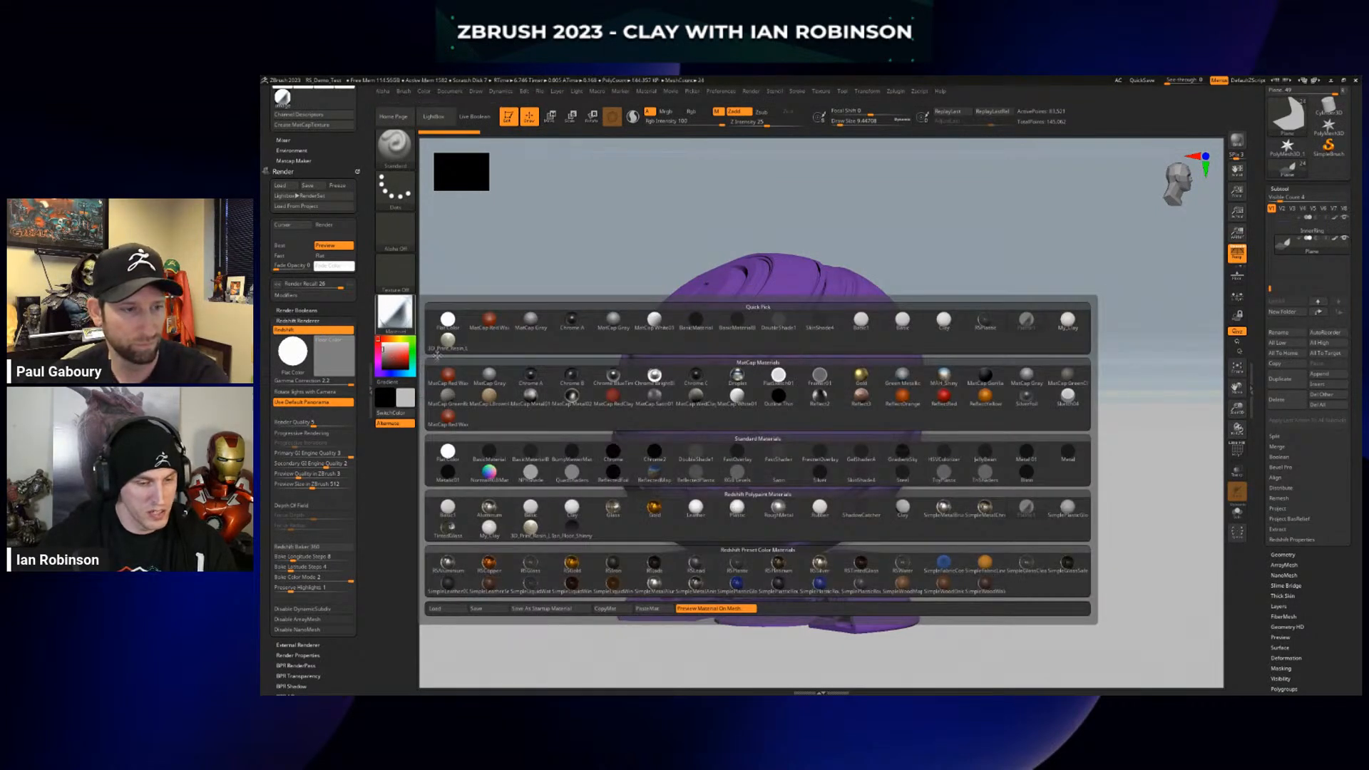
pyautogui.click(449, 609)
pyautogui.click(449, 610)
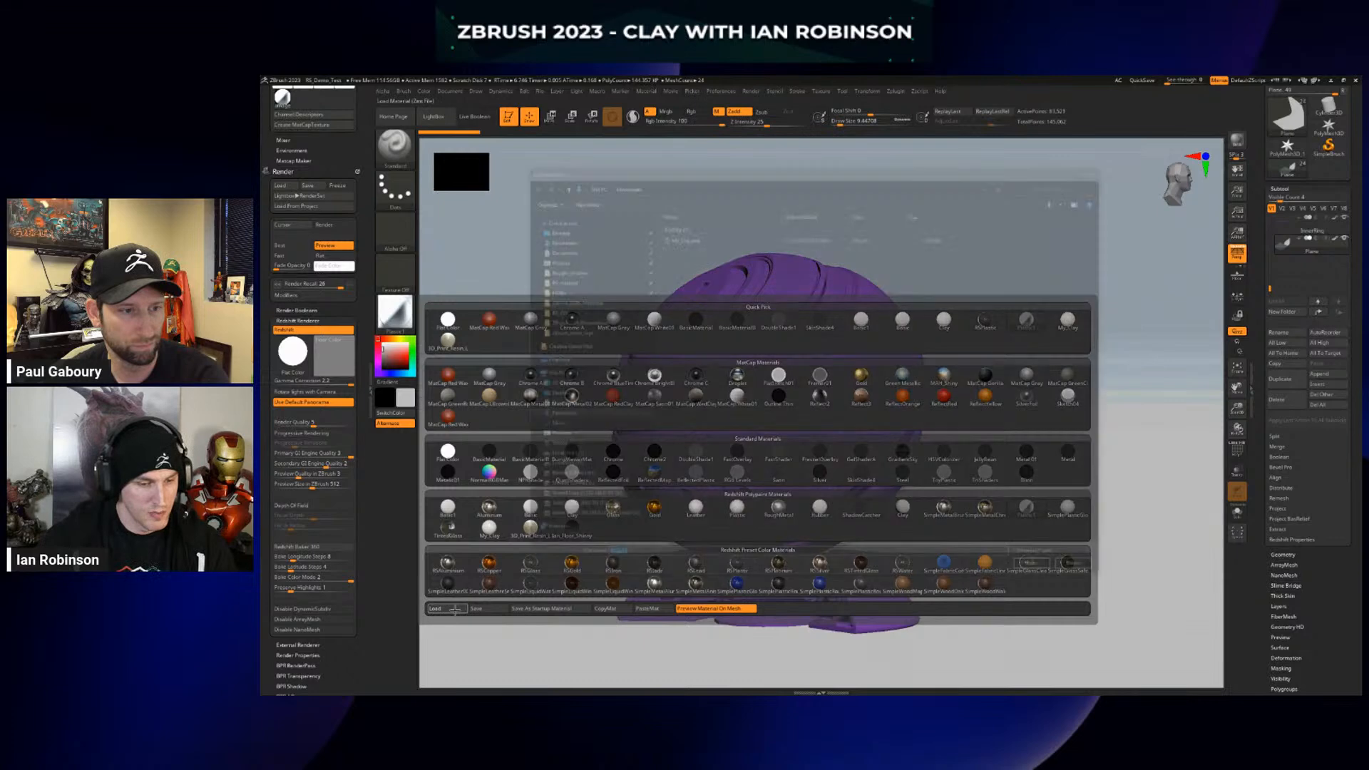
pyautogui.doubleClick(682, 236)
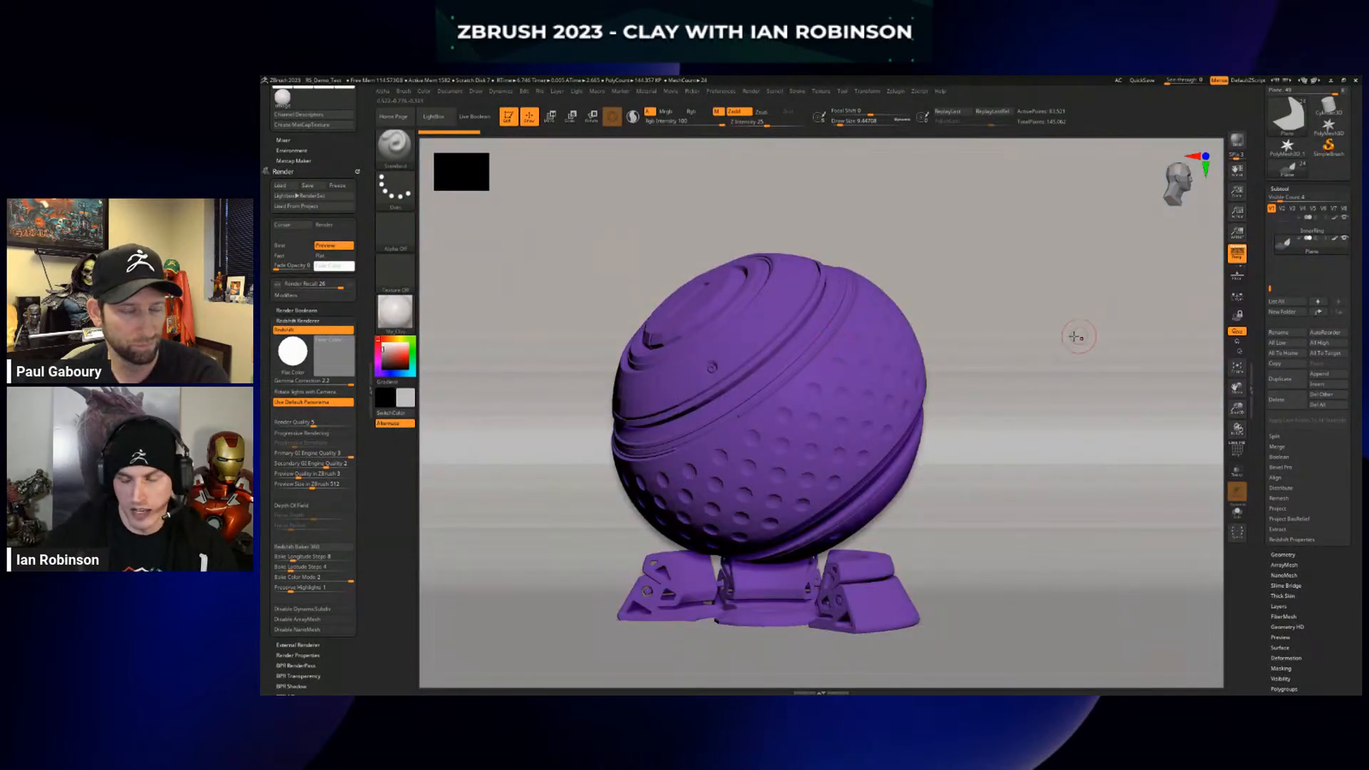
# Hide the backdrop Plane subtool and select the InnerRing subtool, isolating it briefly in Solo mode
pyautogui.moveTo(1272, 283)
pyautogui.mouseDown()
pyautogui.moveTo(1273, 221)
pyautogui.moveTo(1270, 284)
pyautogui.mouseUp()
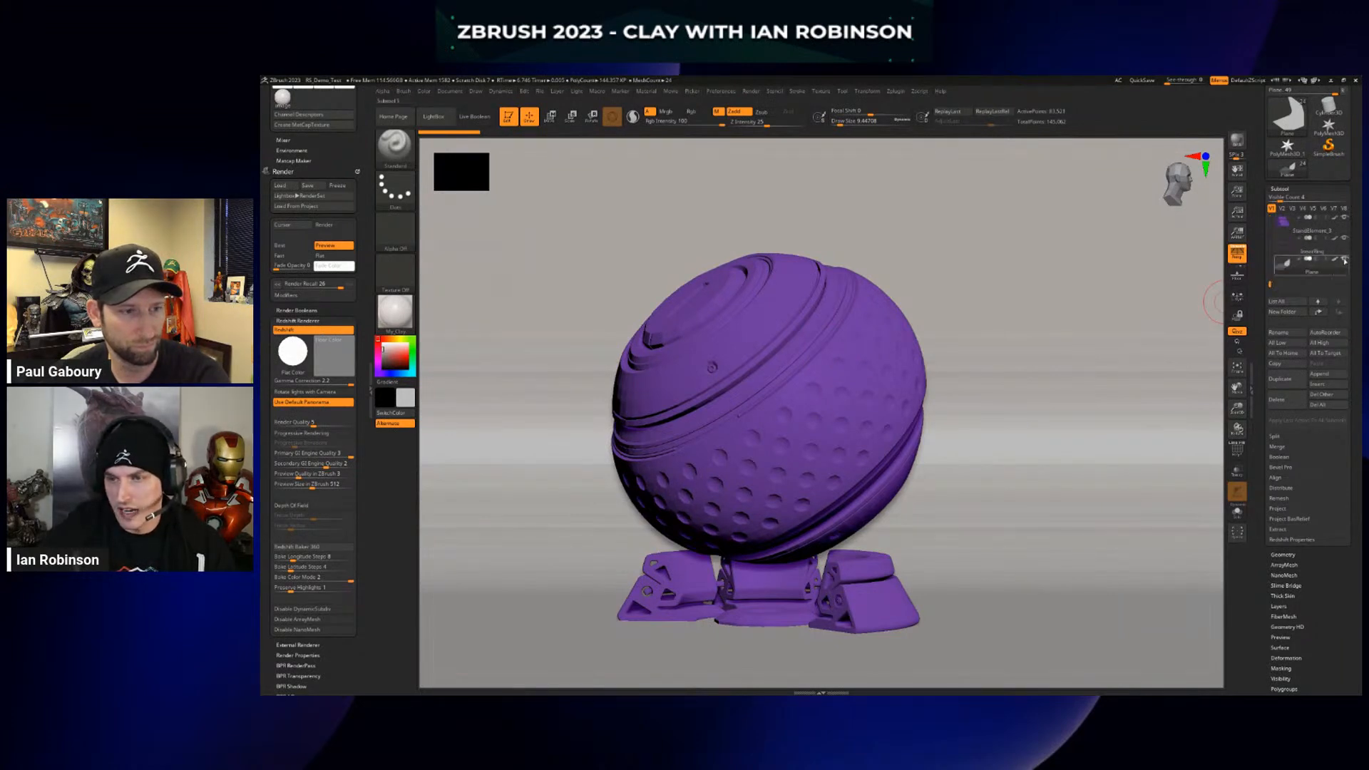
pyautogui.click(1323, 246)
pyautogui.click(1345, 258)
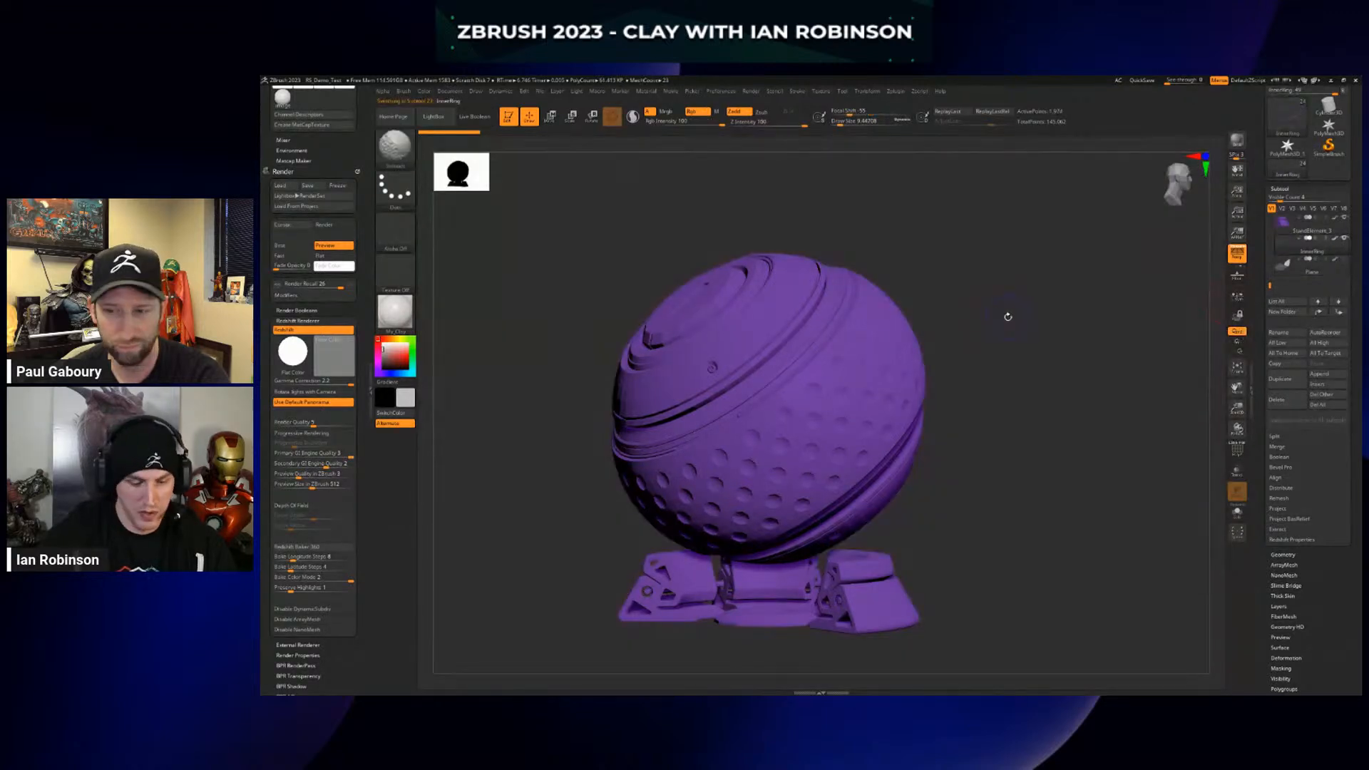
pyautogui.click(1237, 512)
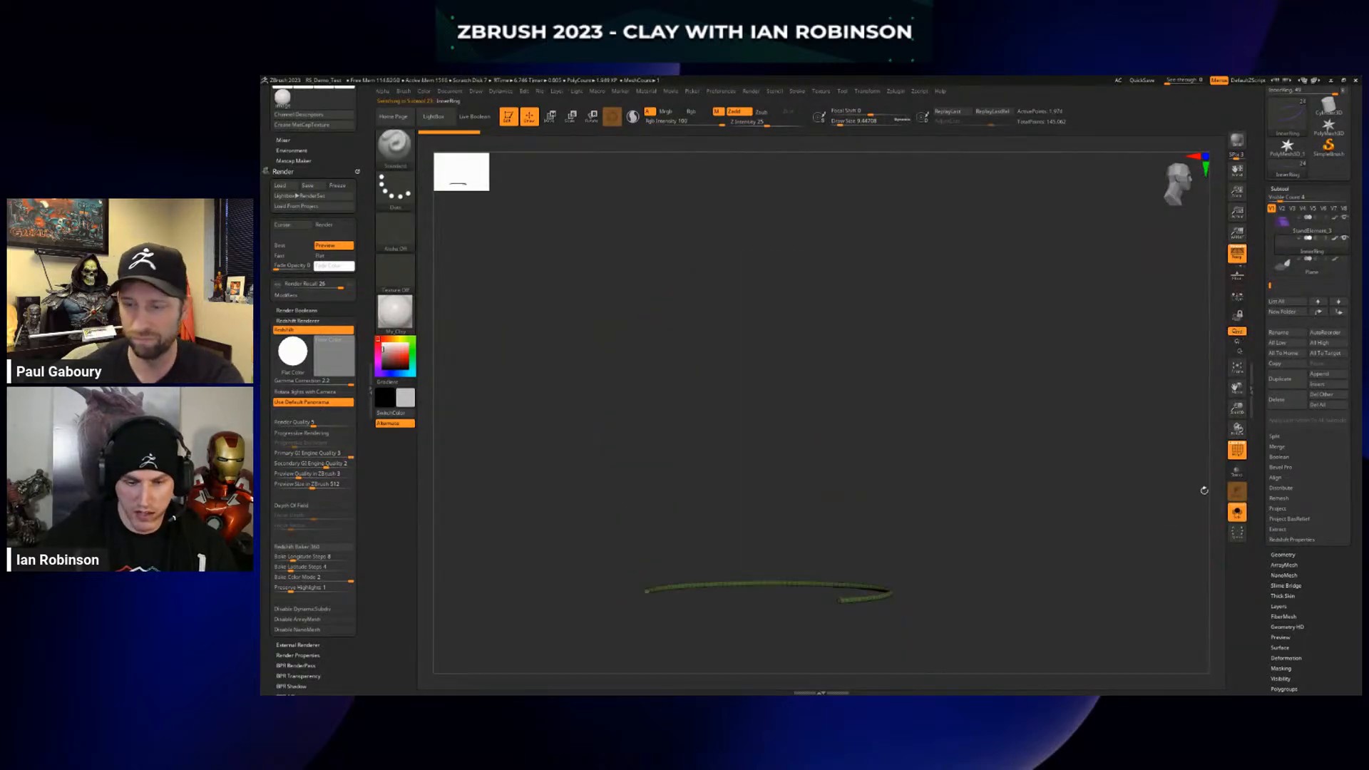
pyautogui.click(1237, 512)
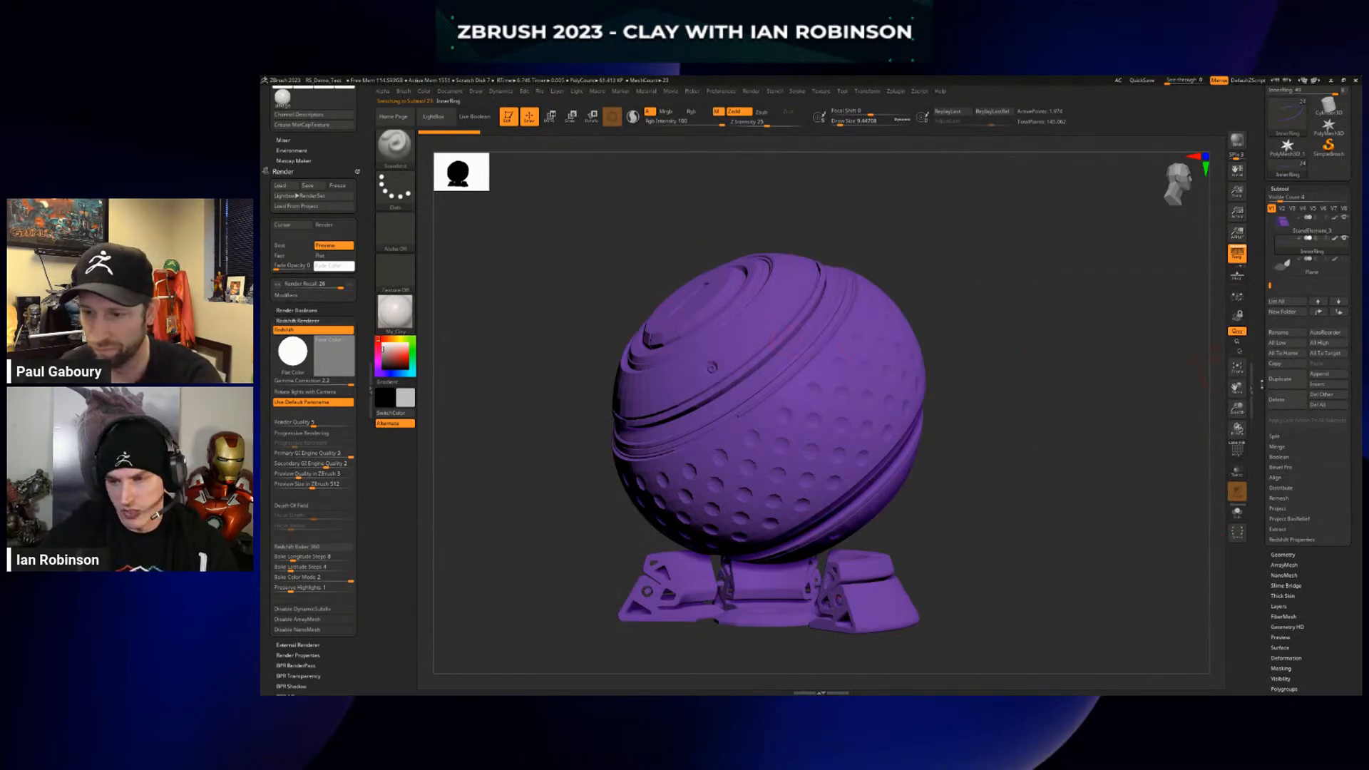
# Fill the InnerRing subtool with the clay material and repeat the fill on all other visible subtools
pyautogui.scroll(-6, 1291, 302)
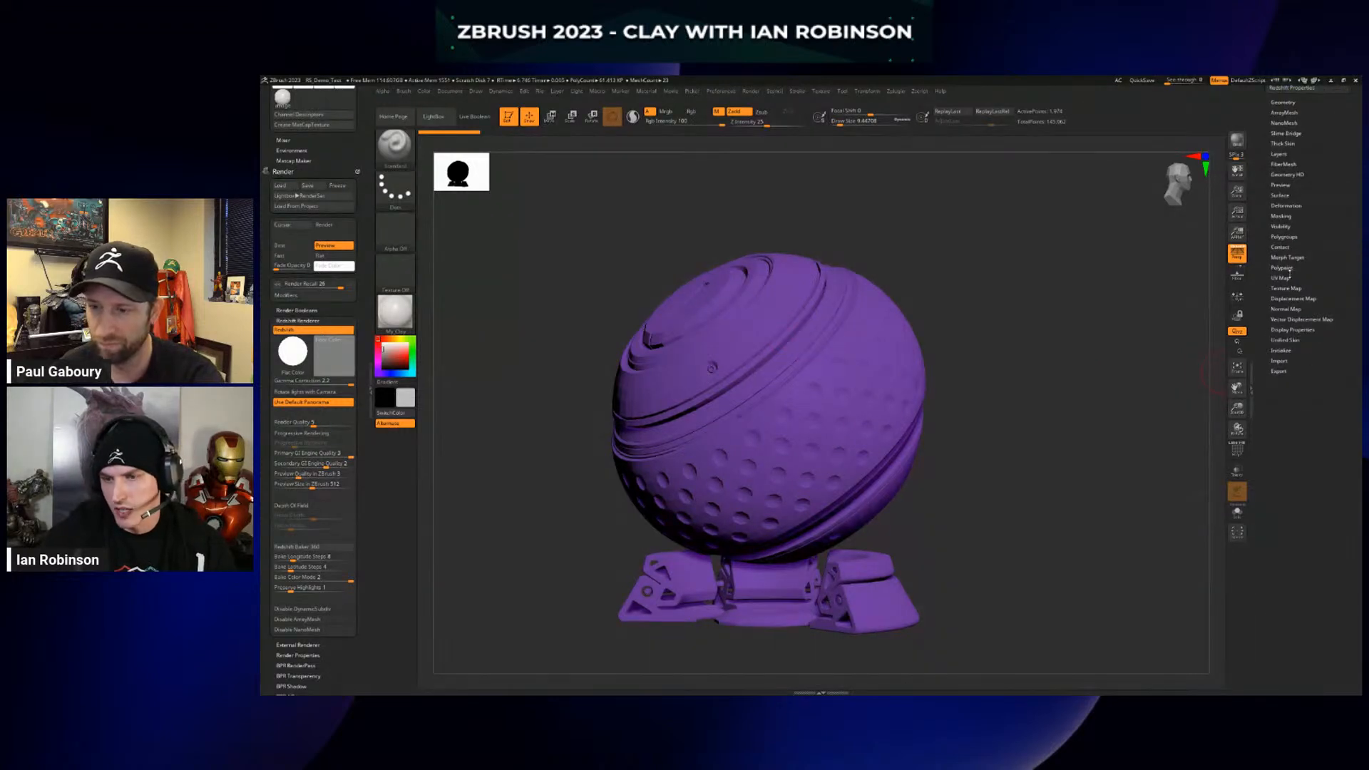
pyautogui.click(1284, 267)
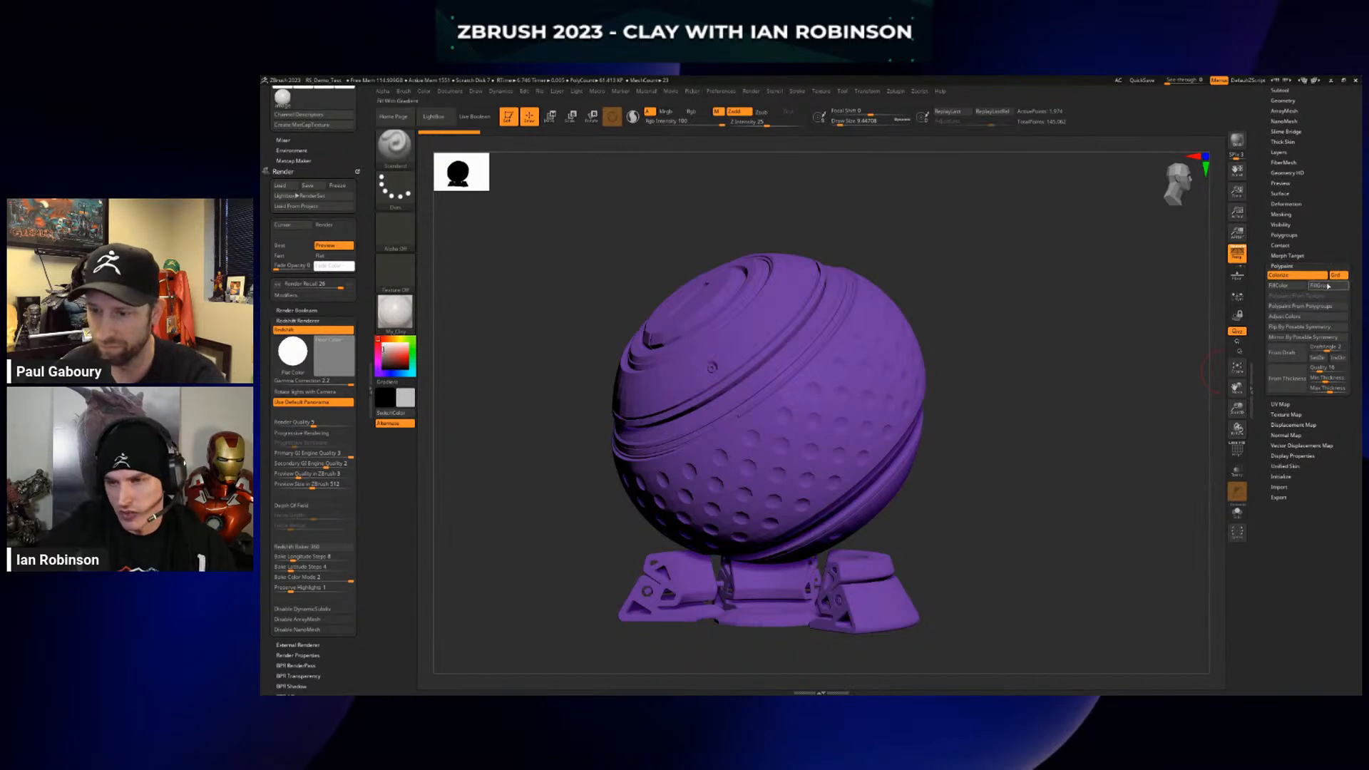
pyautogui.scroll(5, 1285, 288)
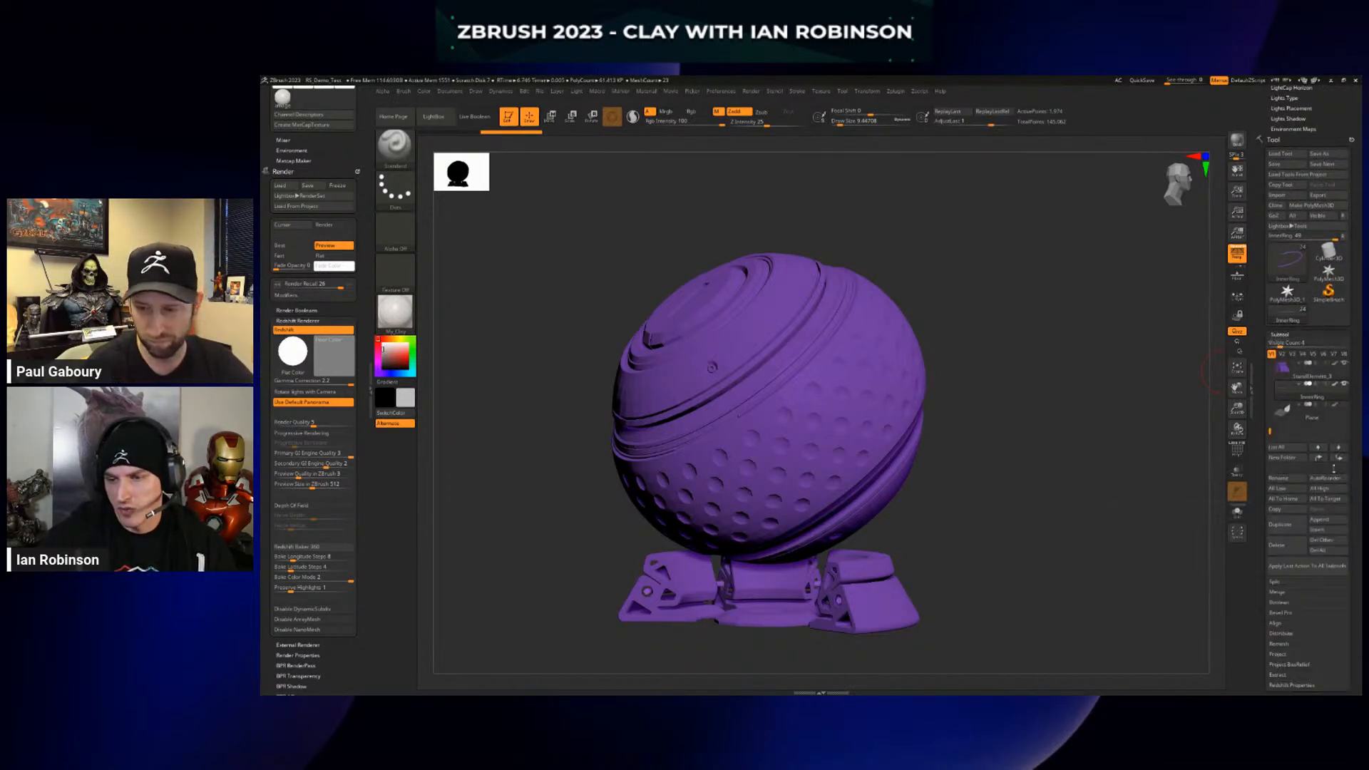
pyautogui.click(1293, 568)
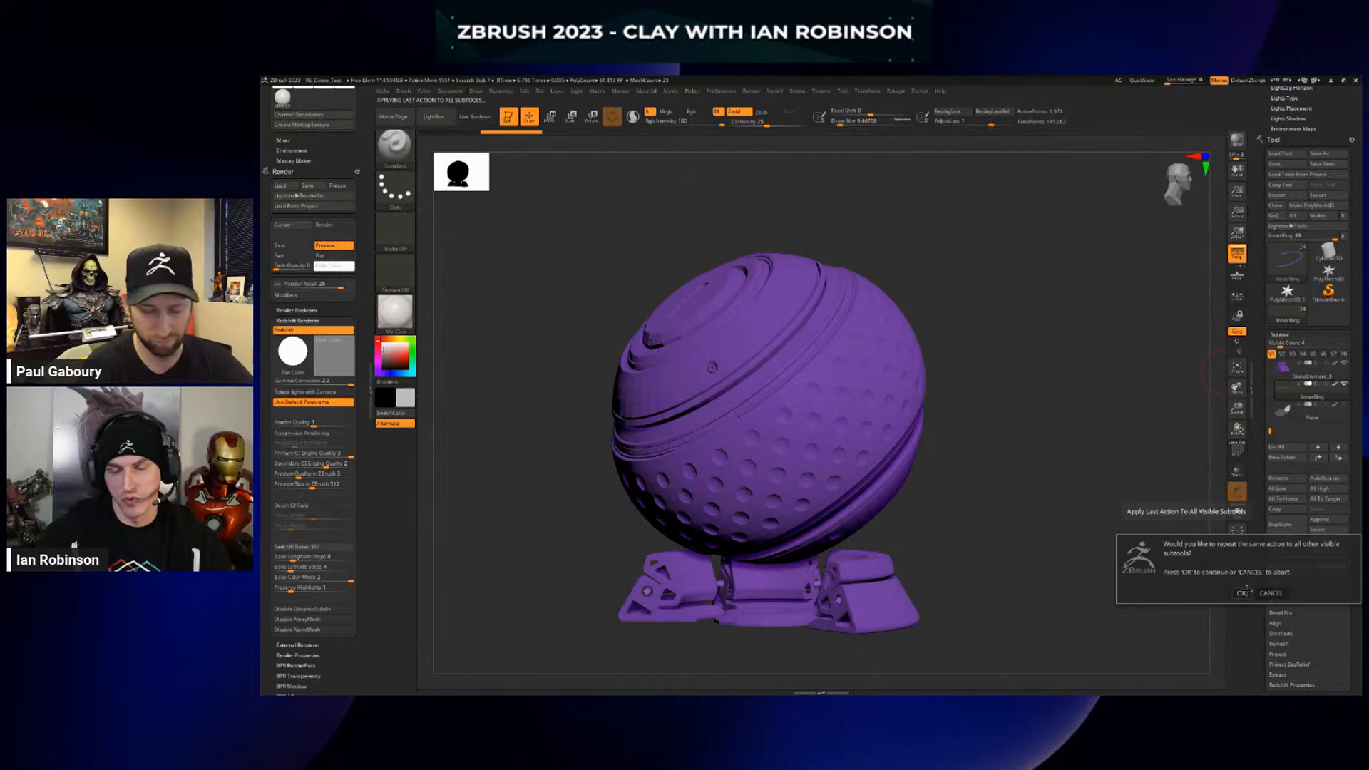
pyautogui.click(1242, 592)
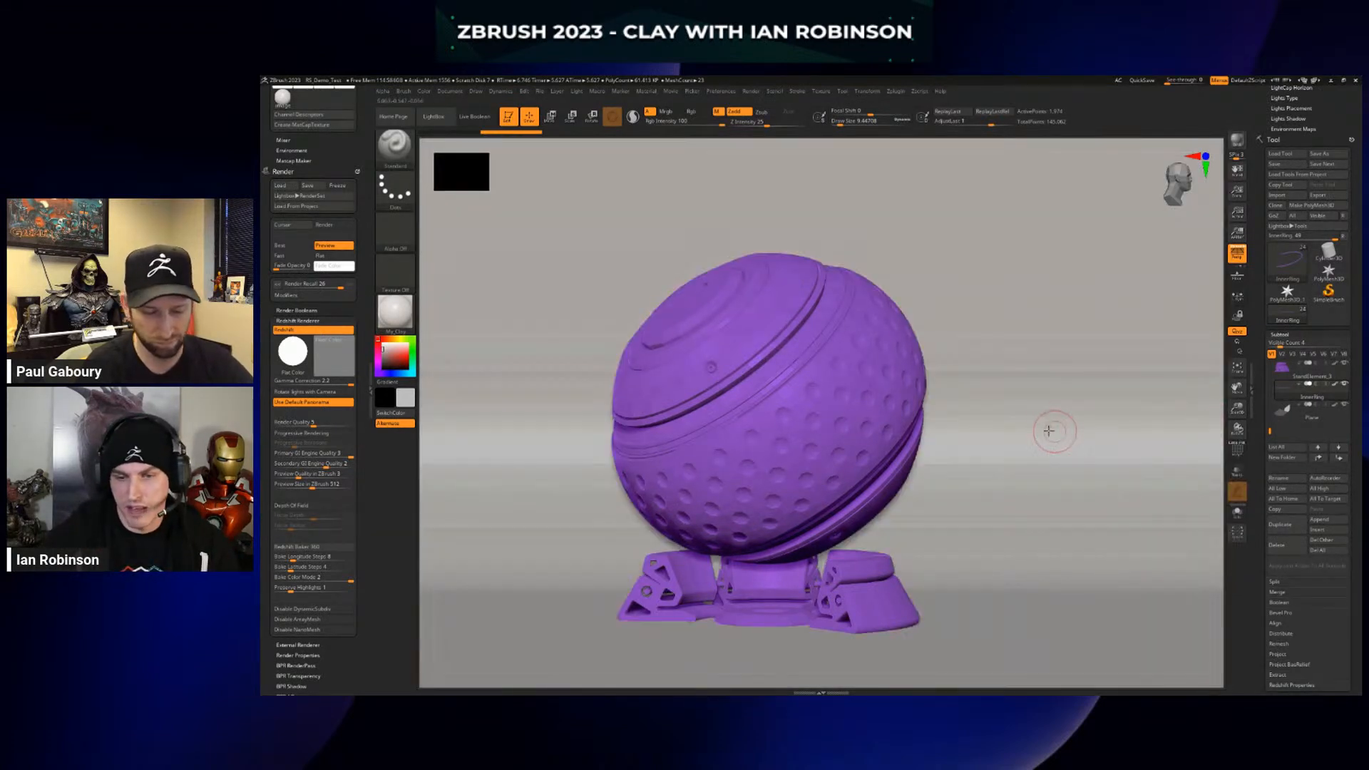
# Frame the purple sphere closer against its backdrop and render it with Redshift
pyautogui.moveTo(1000, 441)
pyautogui.keyDown('alt'); pyautogui.mouseDown()
pyautogui.moveTo(1052, 428)
pyautogui.moveTo(1045, 442)
pyautogui.moveTo(1049, 428)
pyautogui.mouseUp(); pyautogui.keyUp('alt')
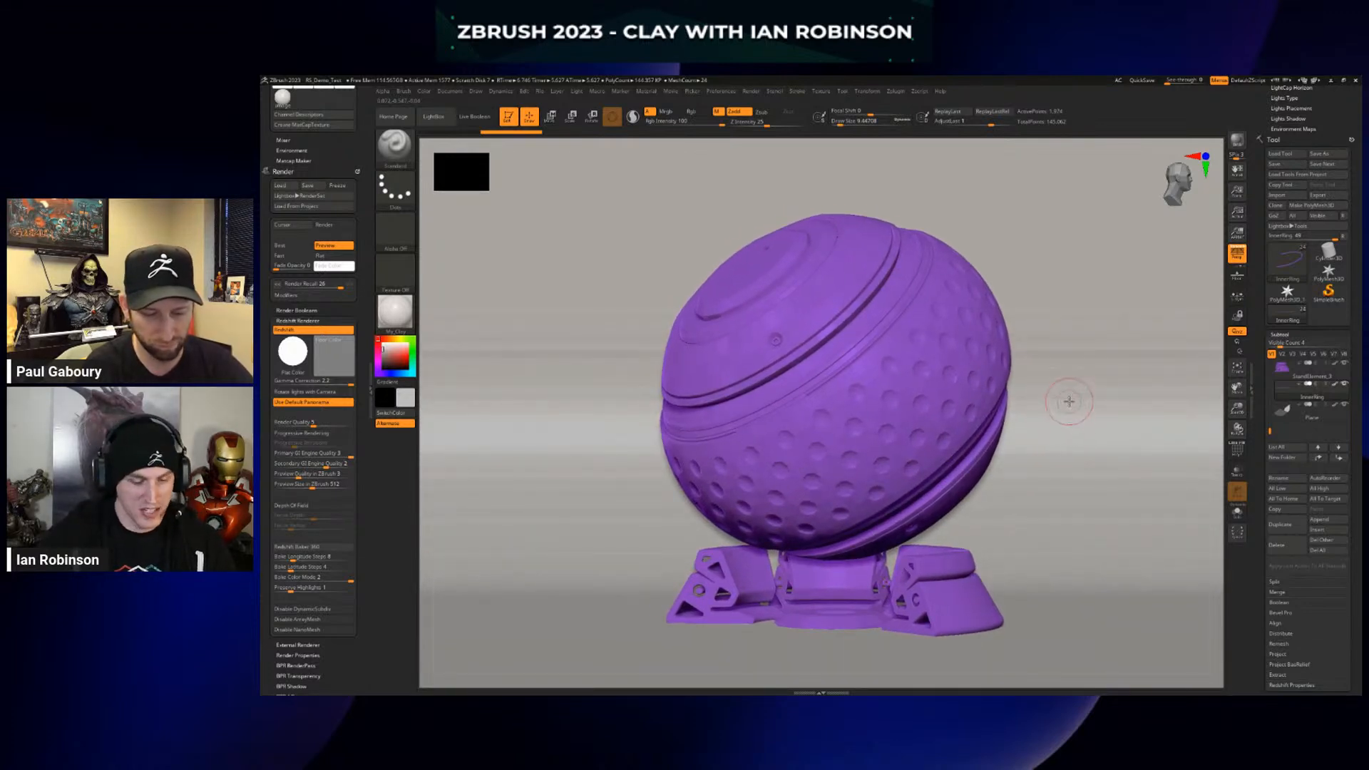
pyautogui.press('shift')
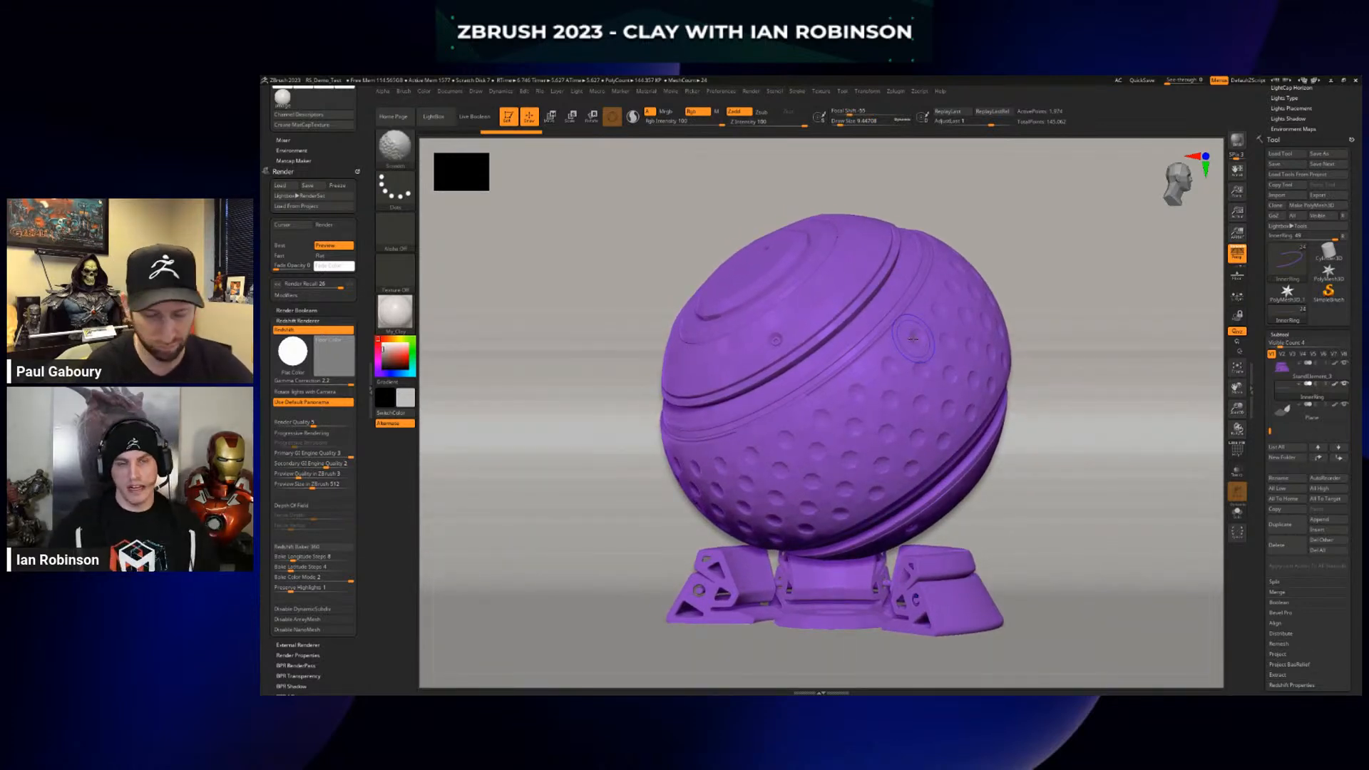
pyautogui.hotkey('shift', 'r')
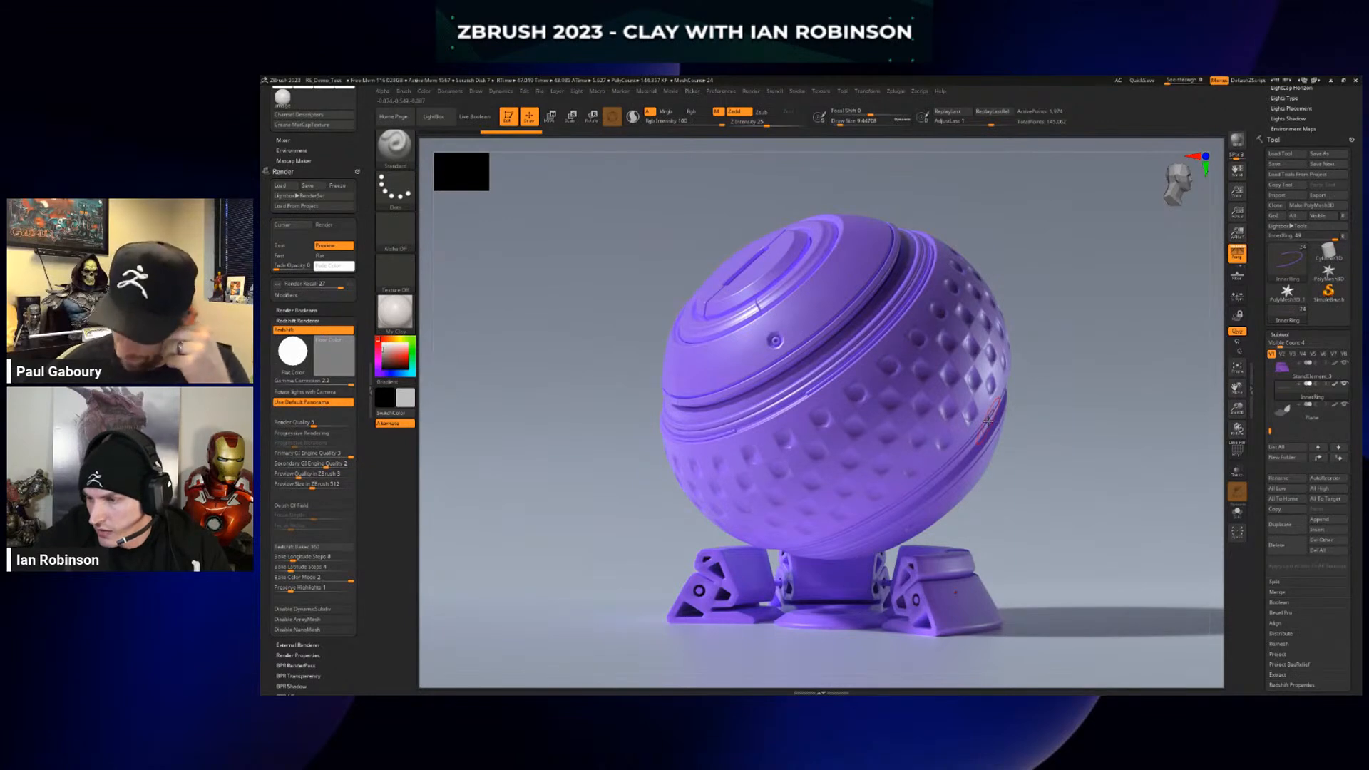
# Recall the previous stored camera so the sphere is viewed from its saved position
pyautogui.click(476, 91)
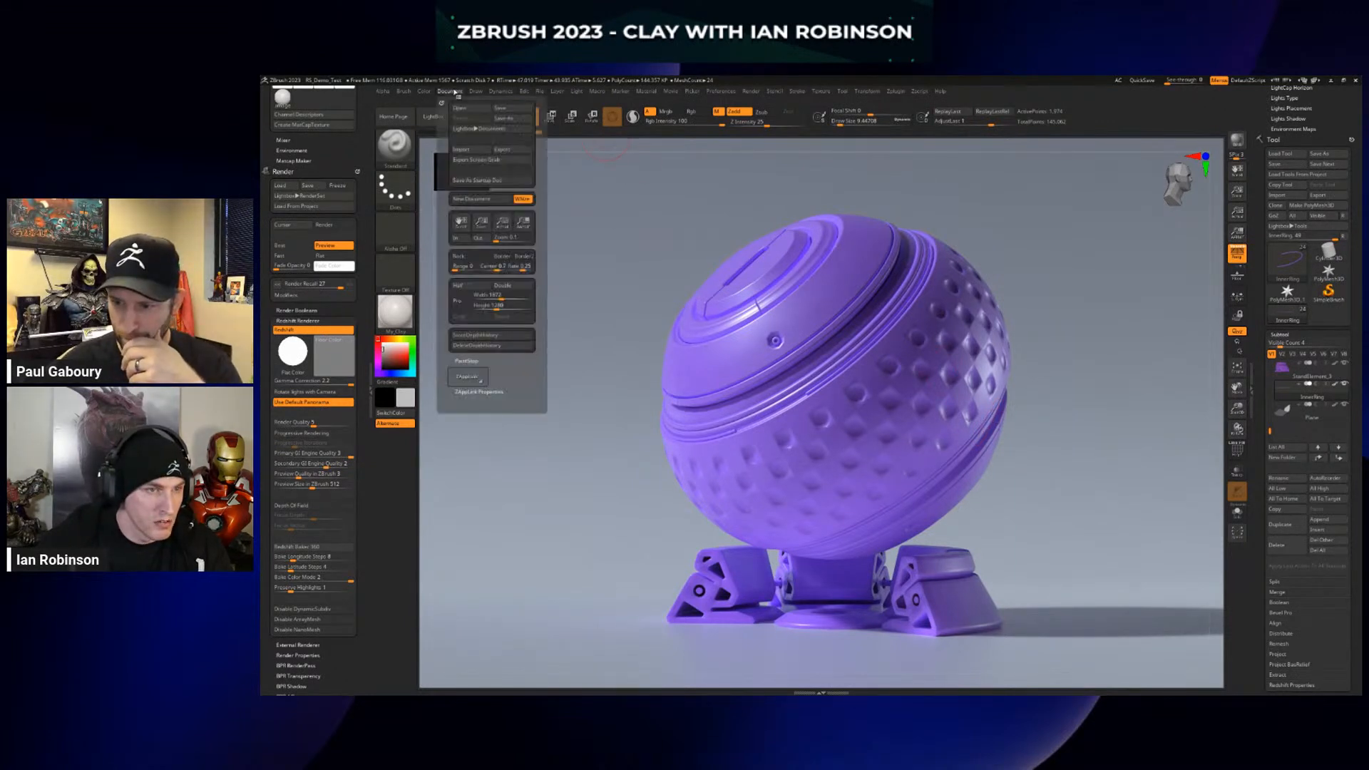
pyautogui.moveTo(572, 368); pyautogui.dragTo(572, 398)
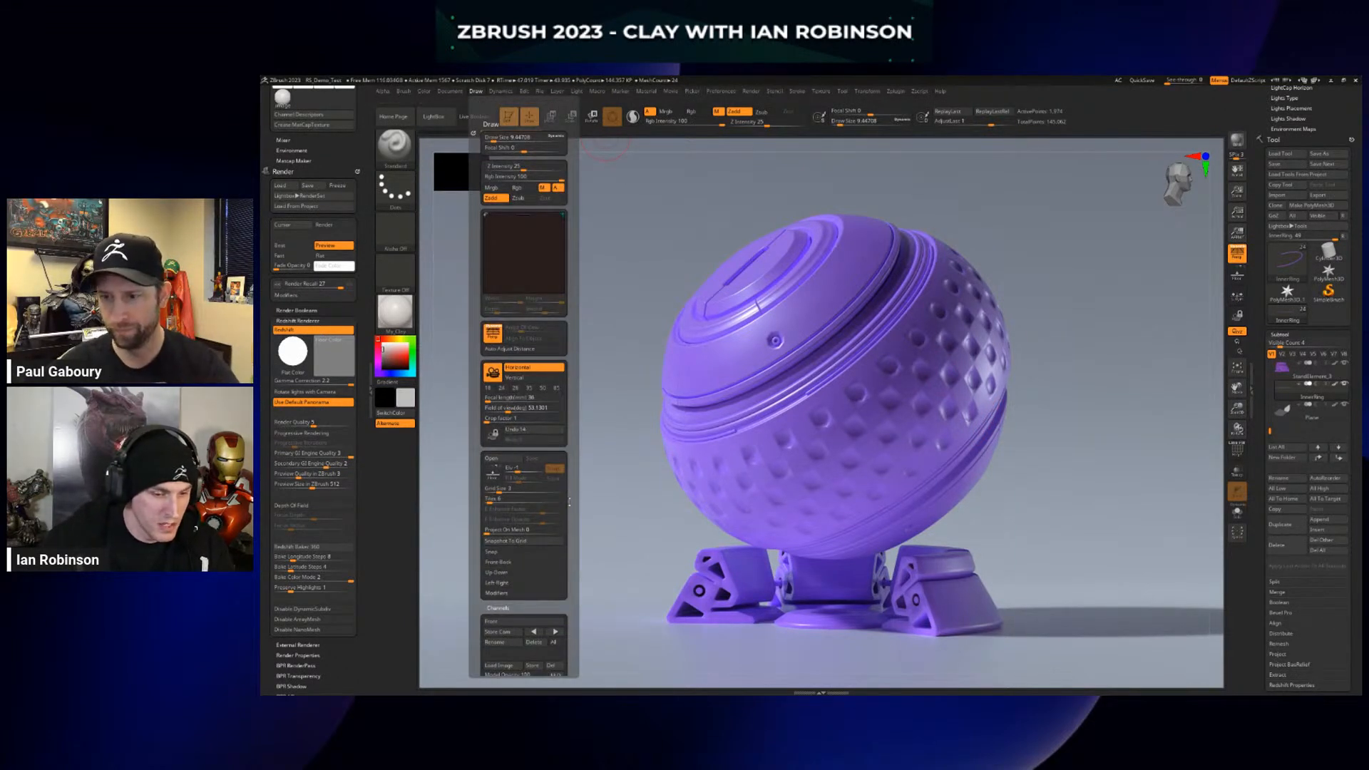
pyautogui.moveTo(576, 536); pyautogui.dragTo(583, 416)
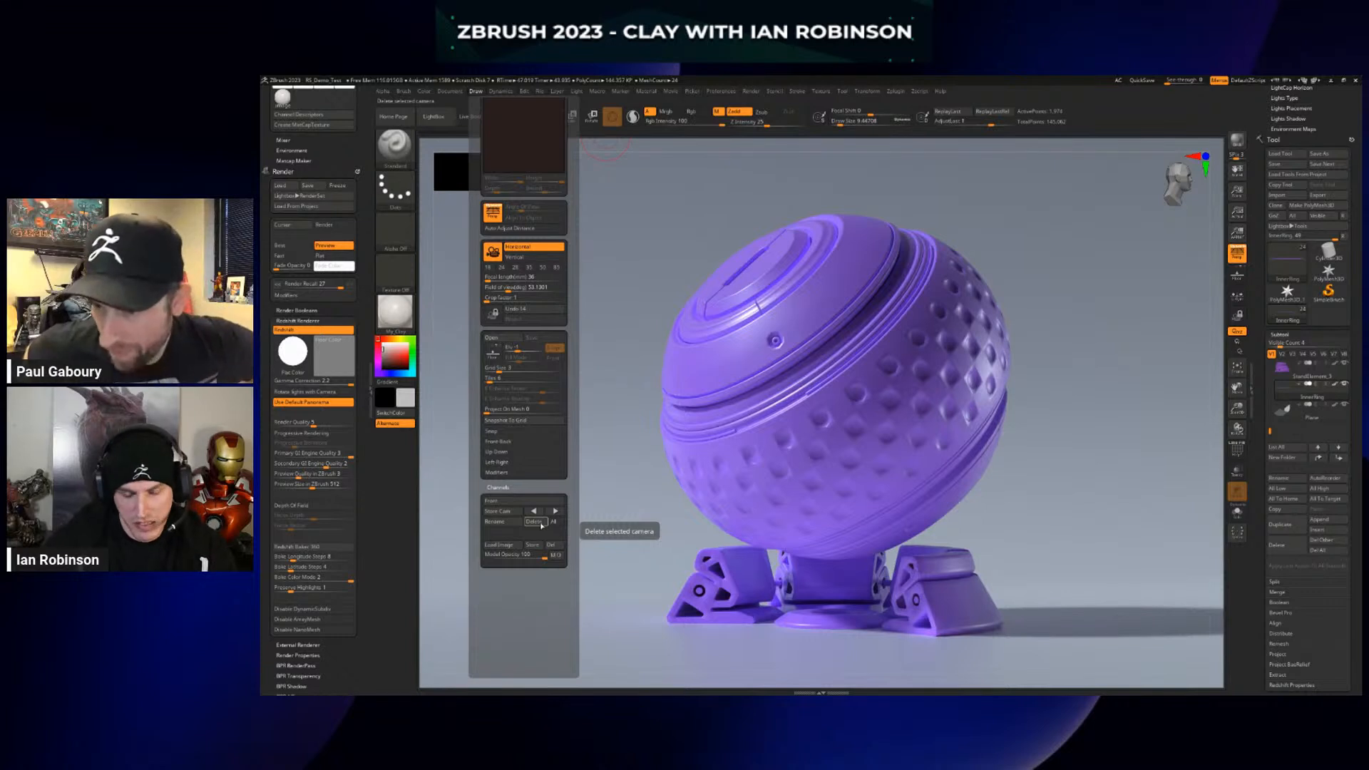
pyautogui.click(533, 511)
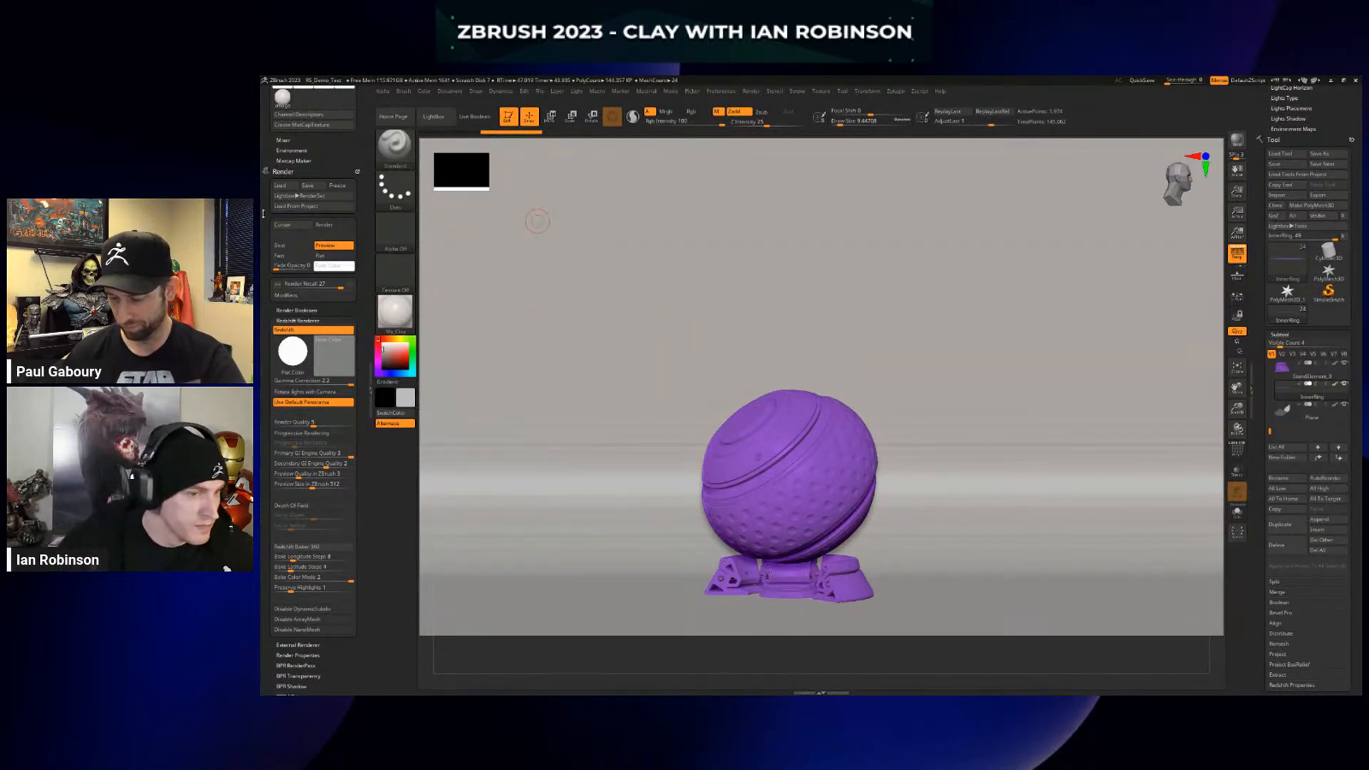
# Examine the render modifier options and the selected subtool's Redshift Properties
pyautogui.click(285, 294)
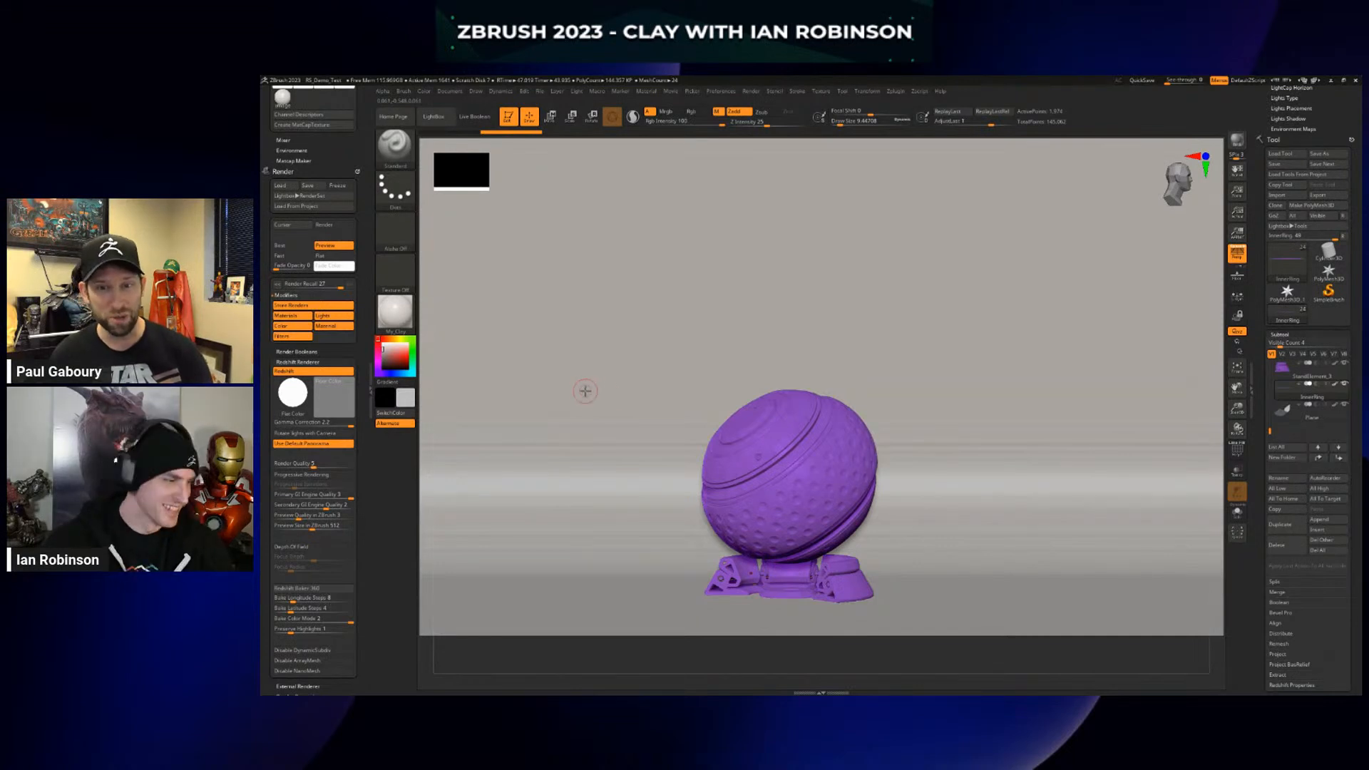
pyautogui.keyDown('alt'); pyautogui.moveTo(899, 414); pyautogui.dragTo(916, 439); pyautogui.keyUp('alt')
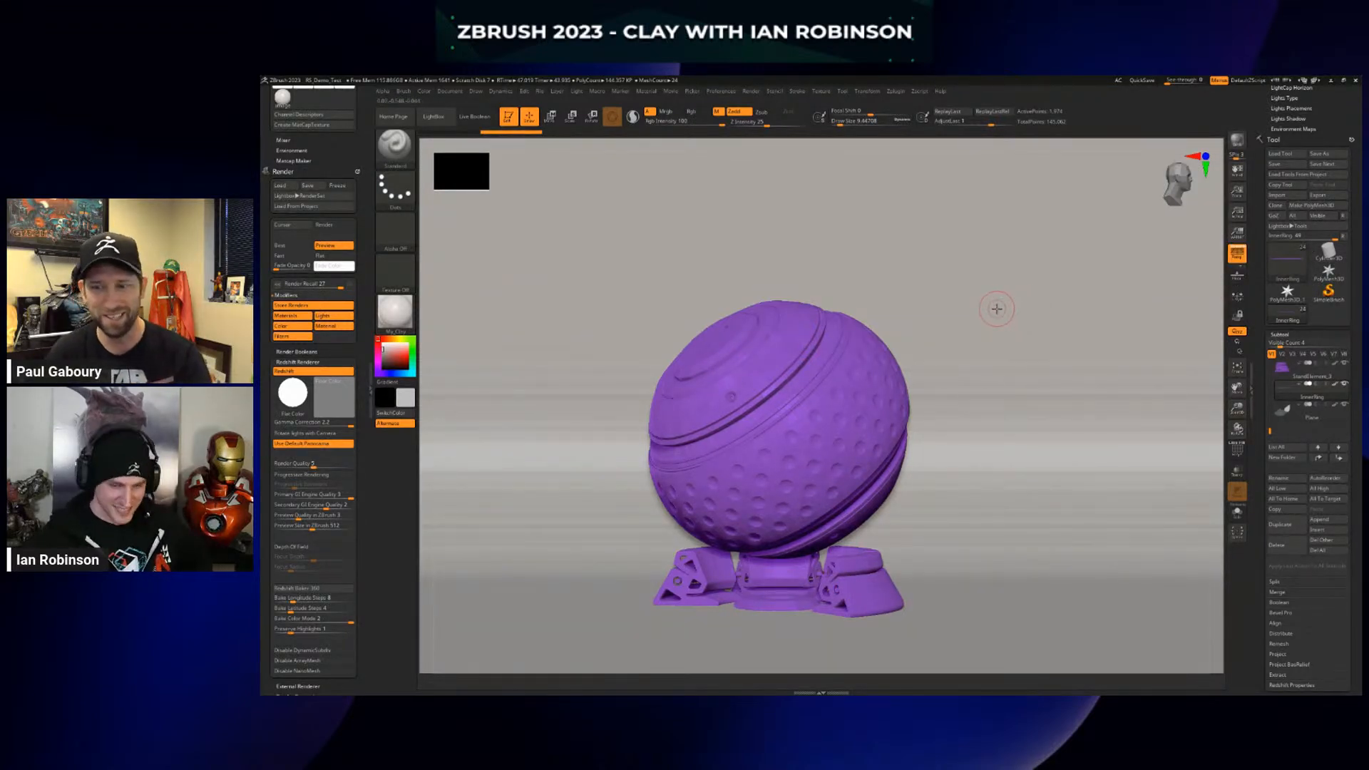
pyautogui.scroll(-3, 1309, 343)
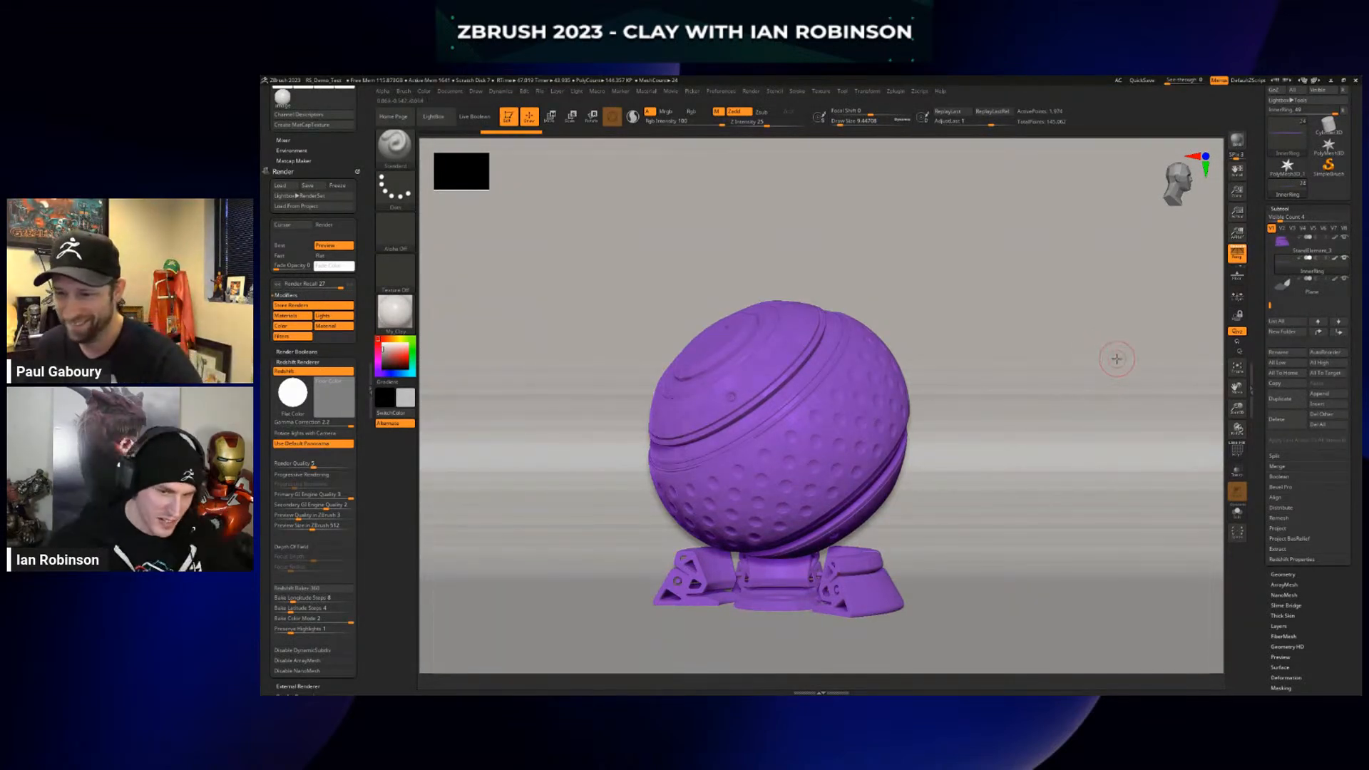
pyautogui.keyDown('alt'); pyautogui.moveTo(963, 376); pyautogui.dragTo(991, 388); pyautogui.keyUp('alt')
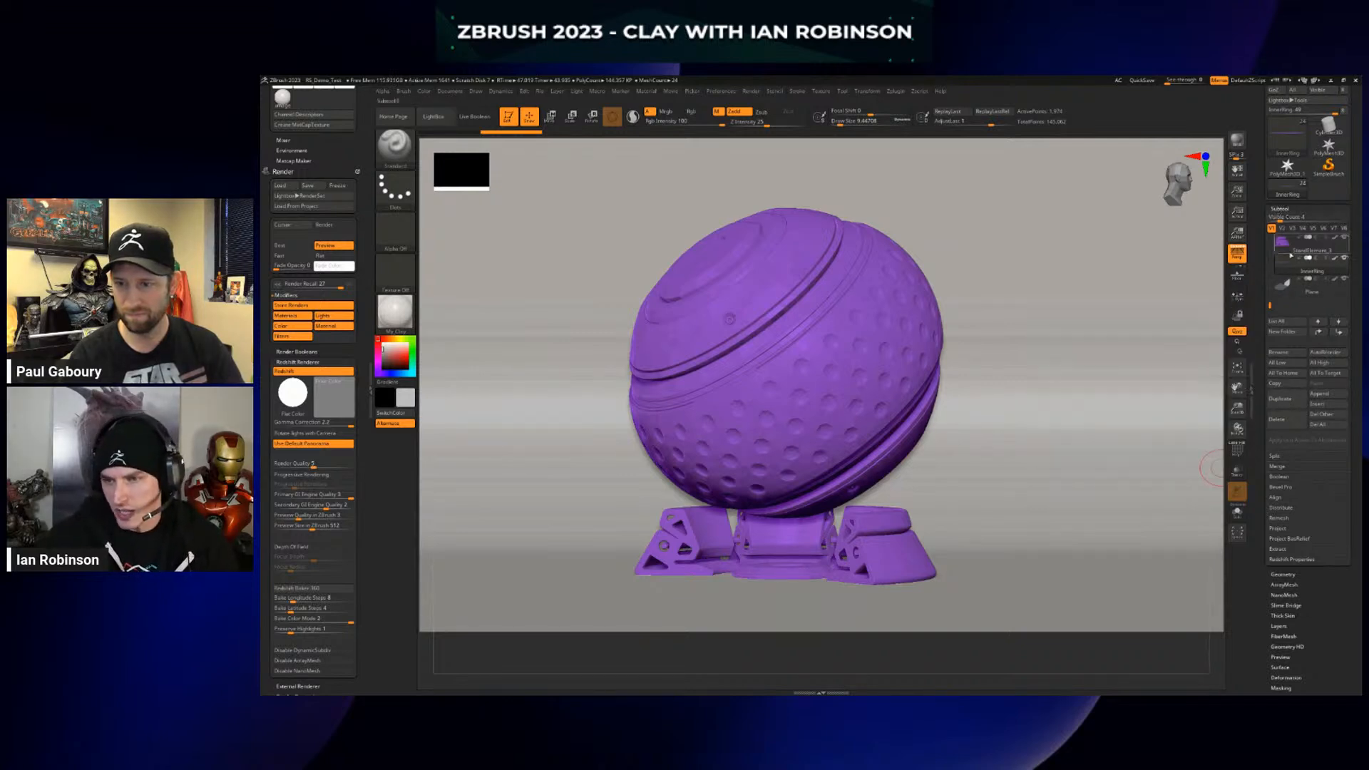
pyautogui.moveTo(1280, 251)
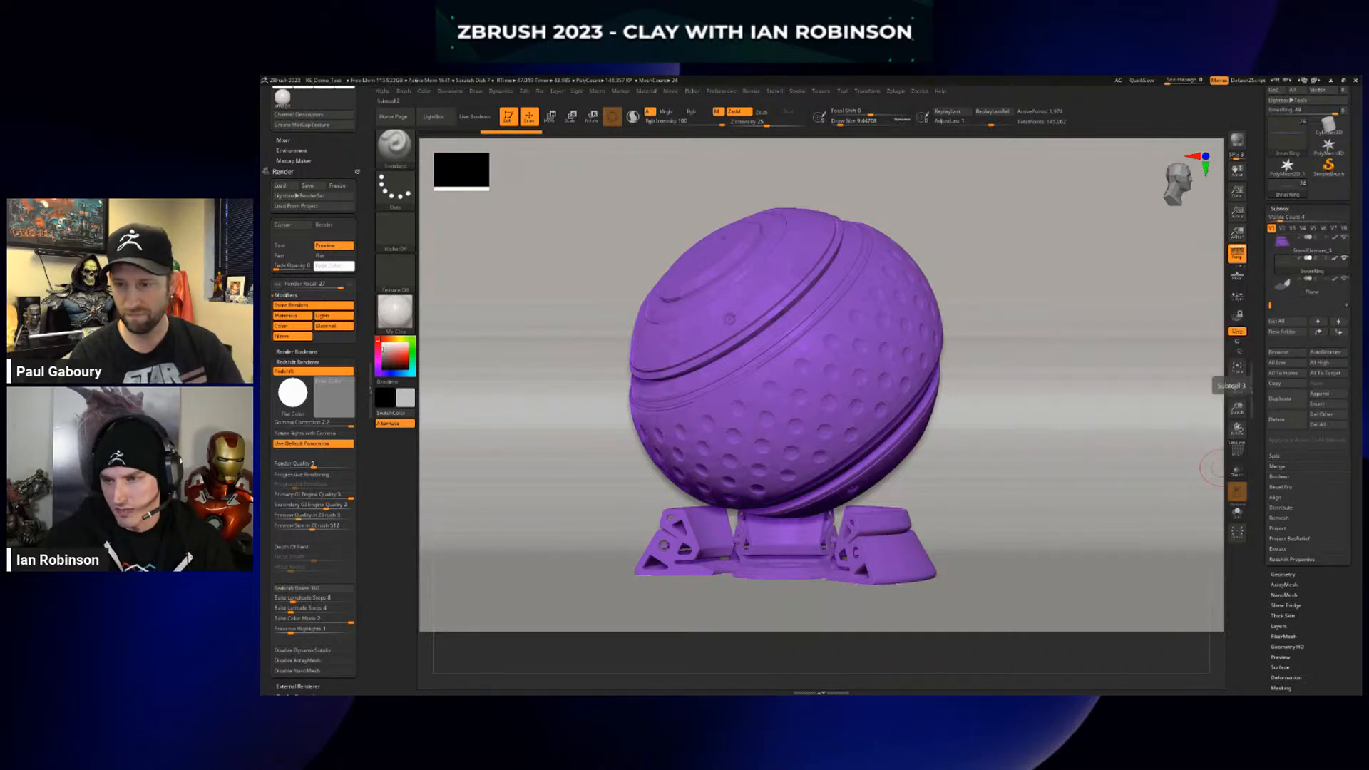
pyautogui.scroll(-3, 1293, 383)
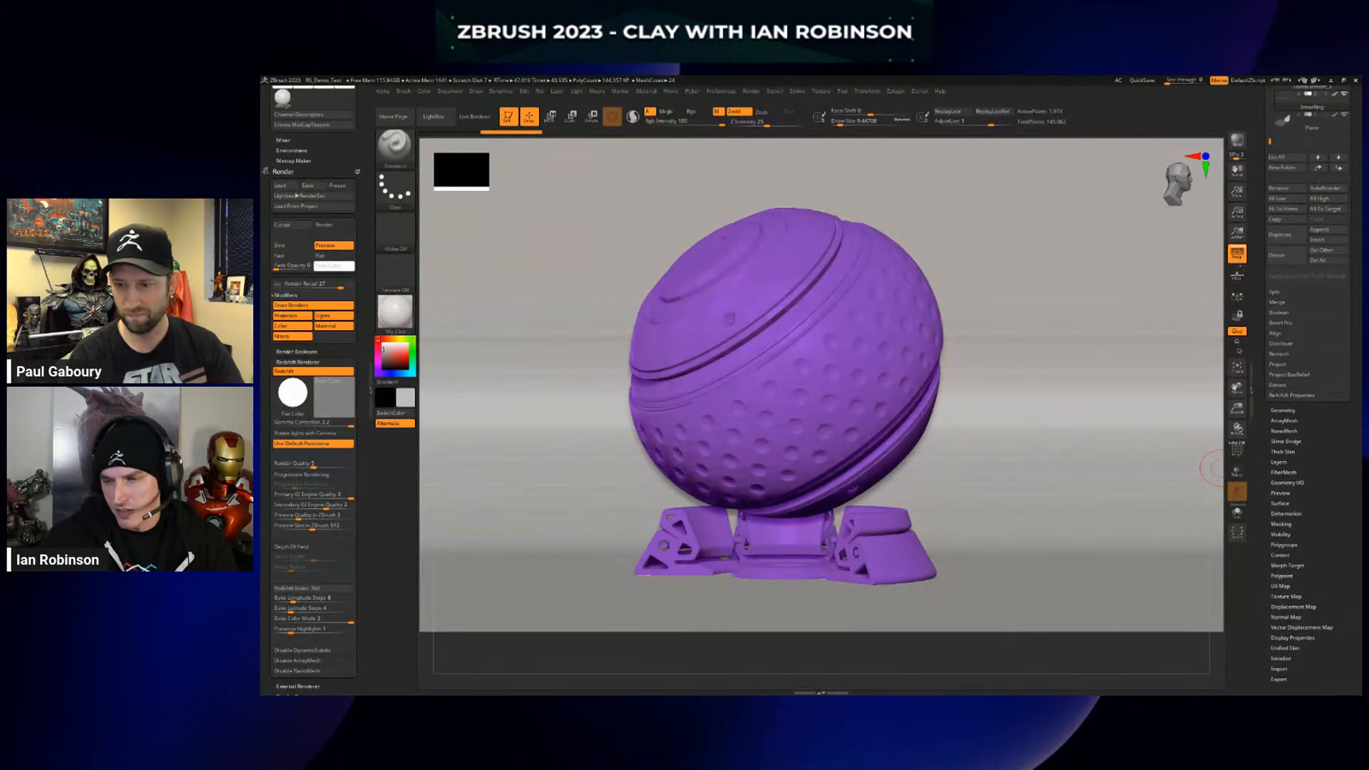
pyautogui.click(1290, 395)
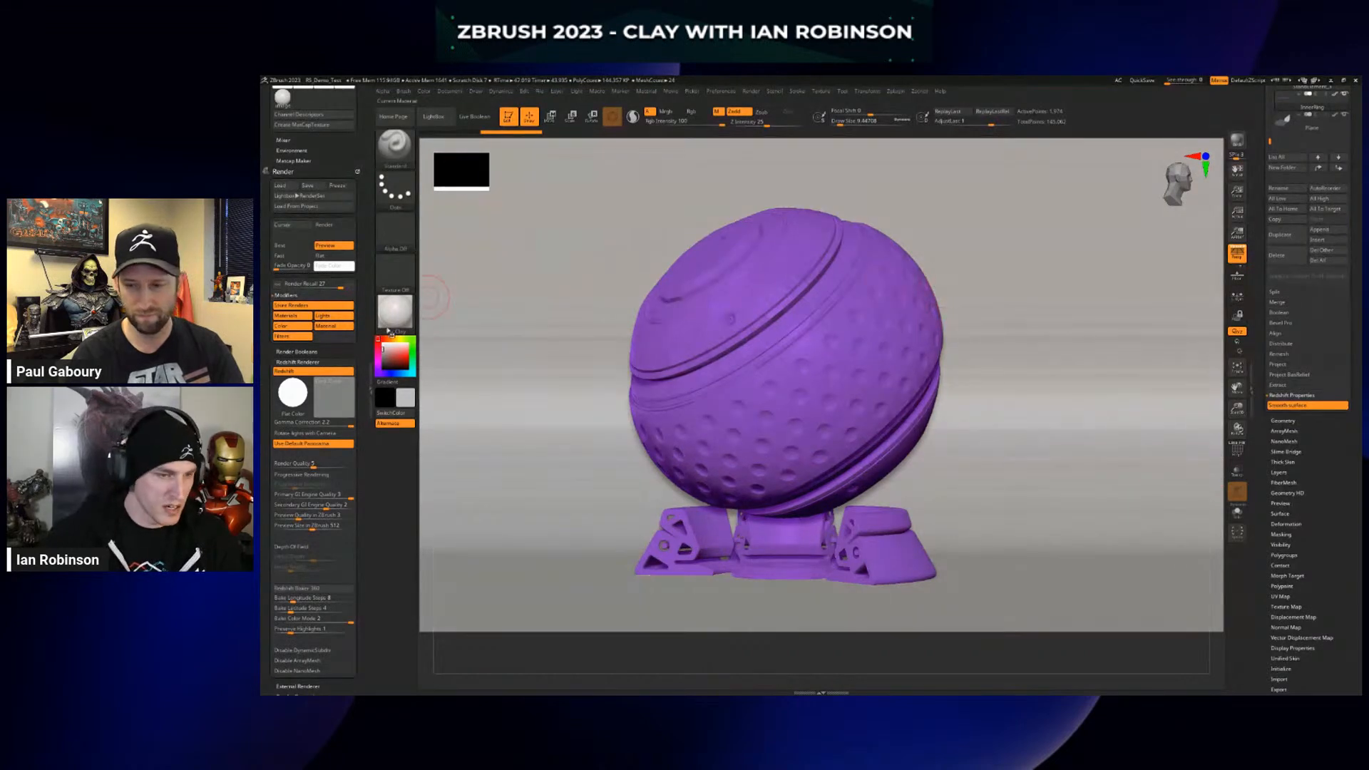
# Choose the clay material and a strong red colour, limit the brush to Rgb, and open the Polypaint options
pyautogui.click(409, 321)
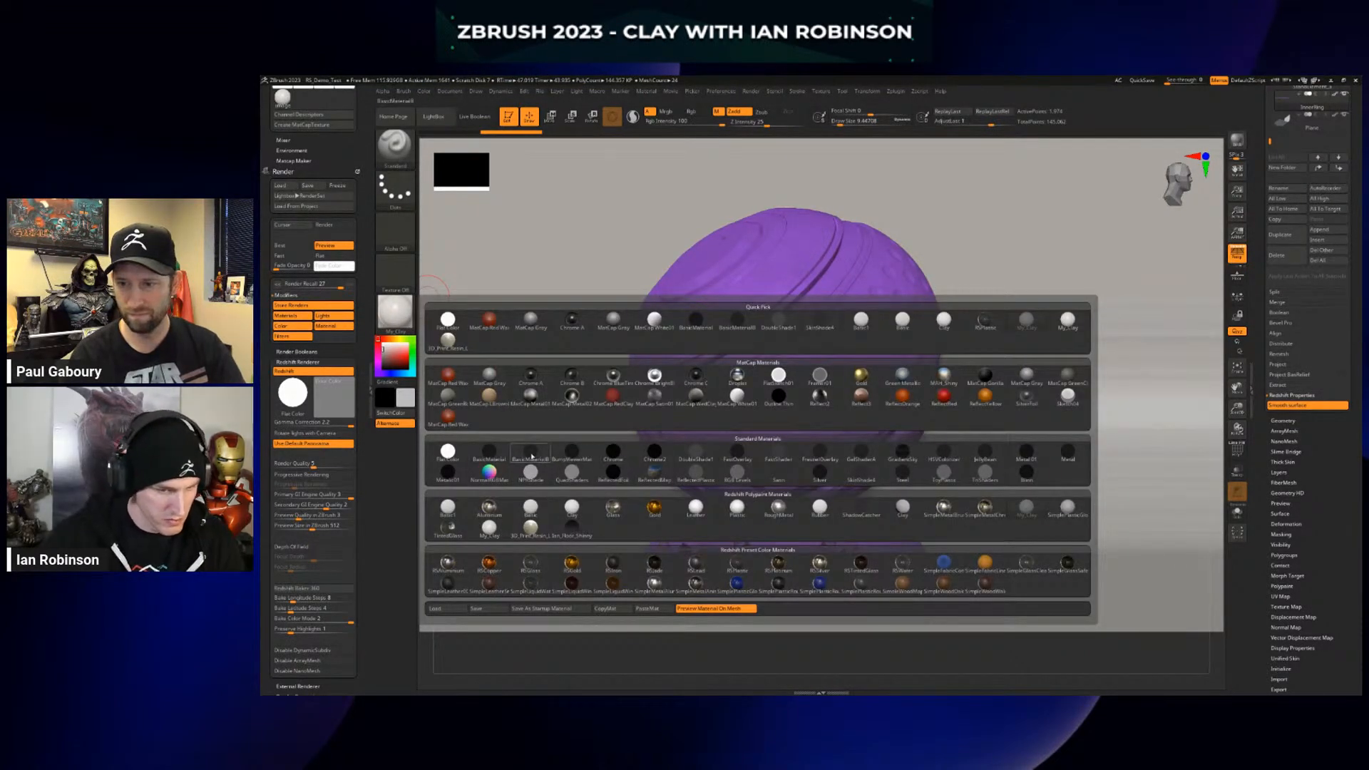
pyautogui.click(500, 530)
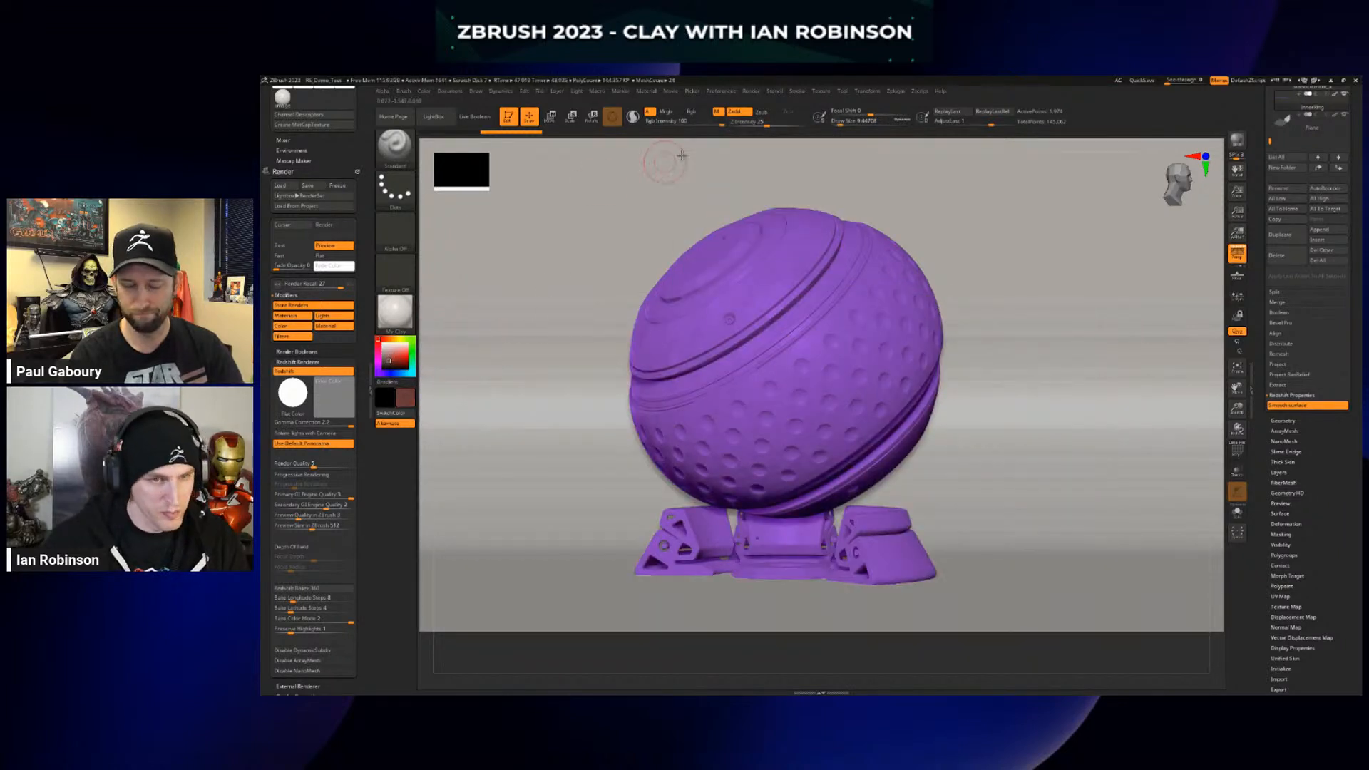
pyautogui.scroll(-5, 1321, 442)
pyautogui.scroll(-2, 1323, 436)
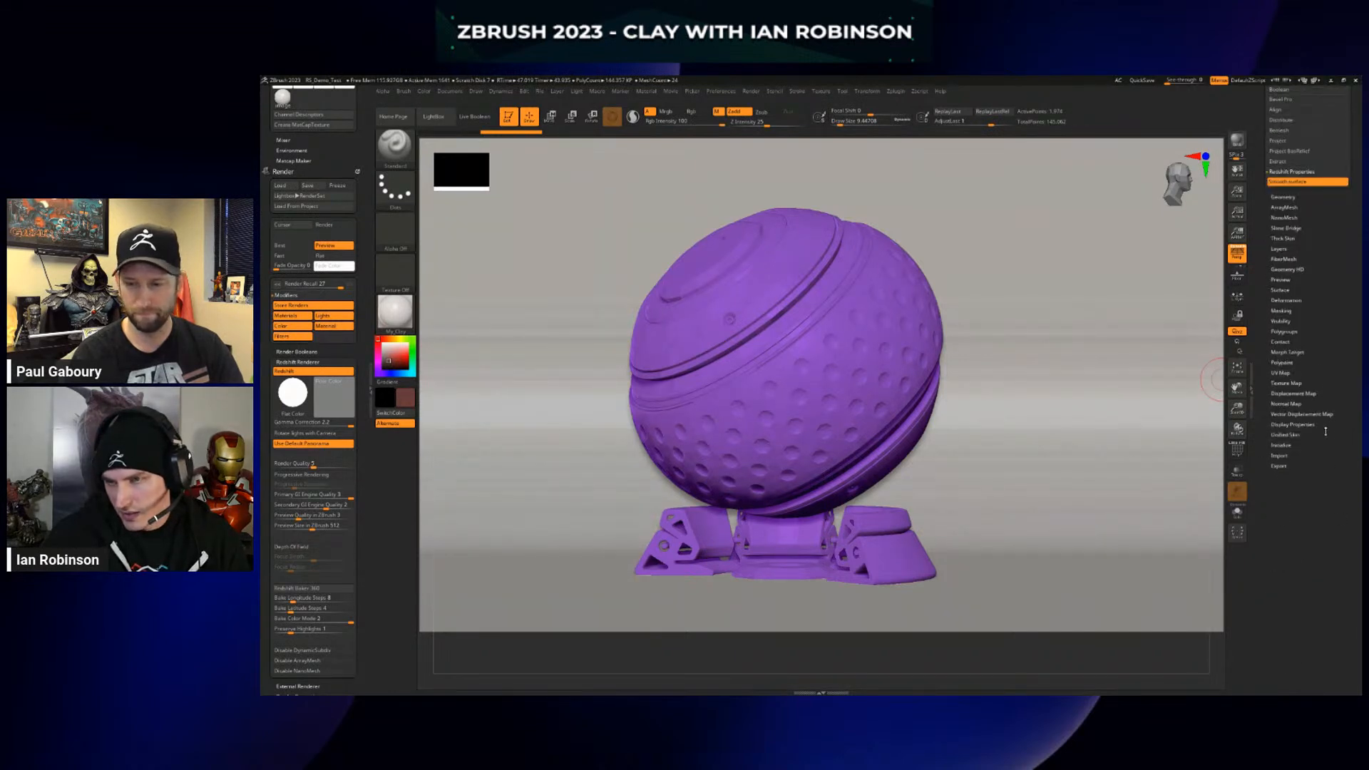
pyautogui.click(399, 362)
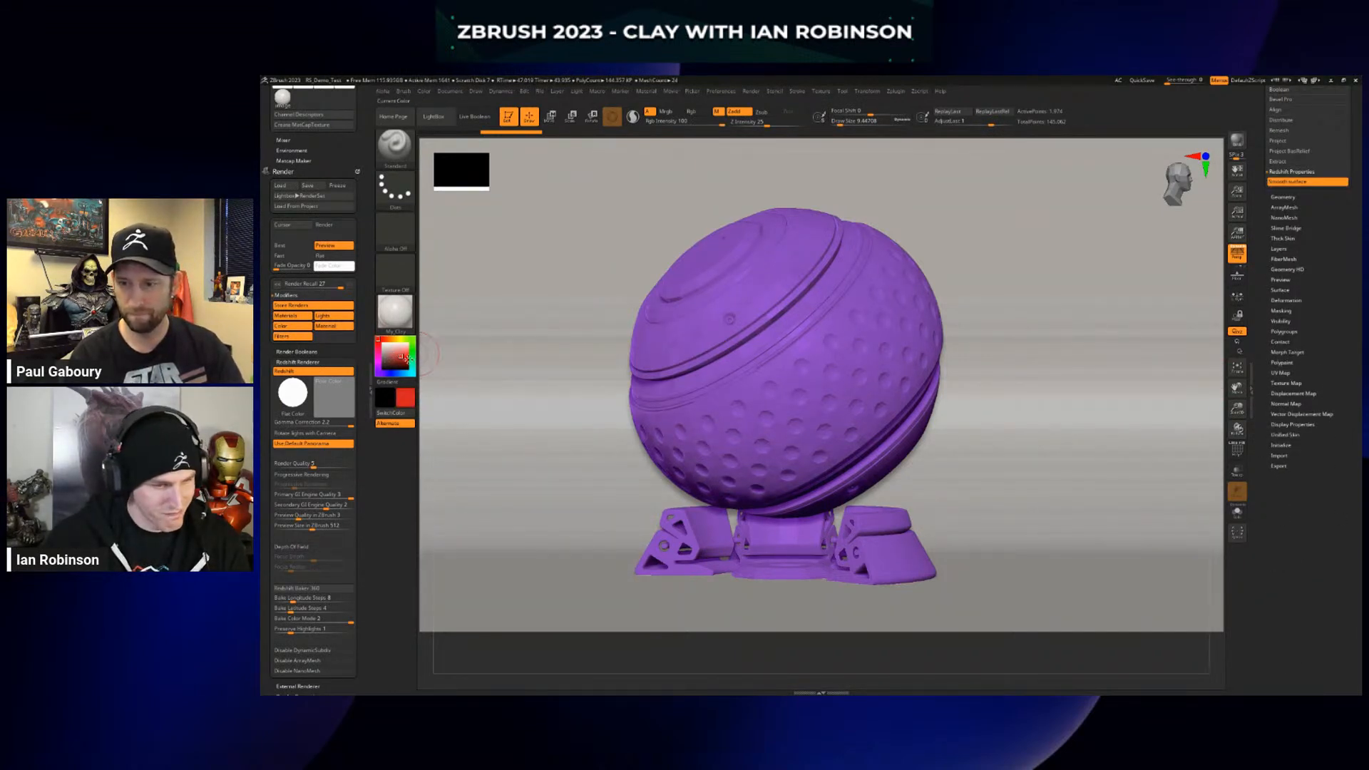
pyautogui.click(401, 357)
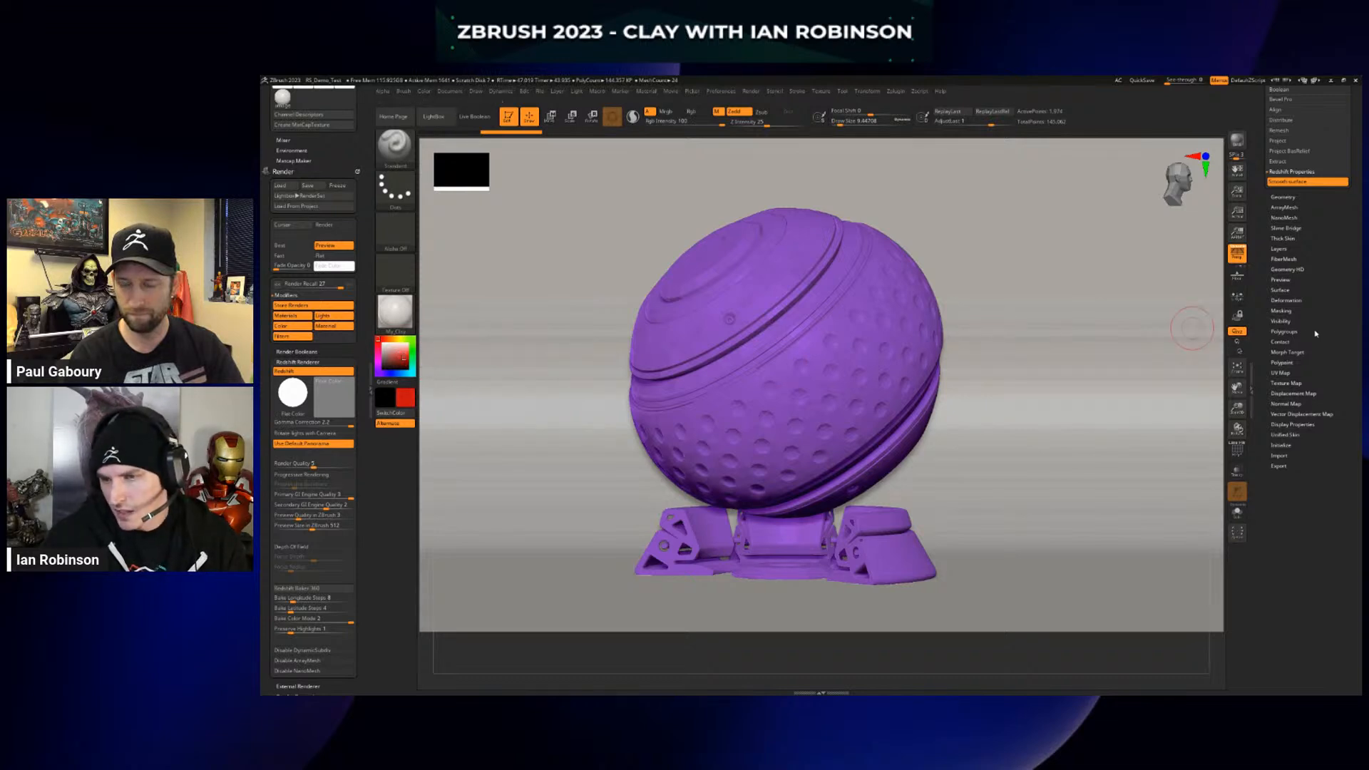
pyautogui.click(693, 112)
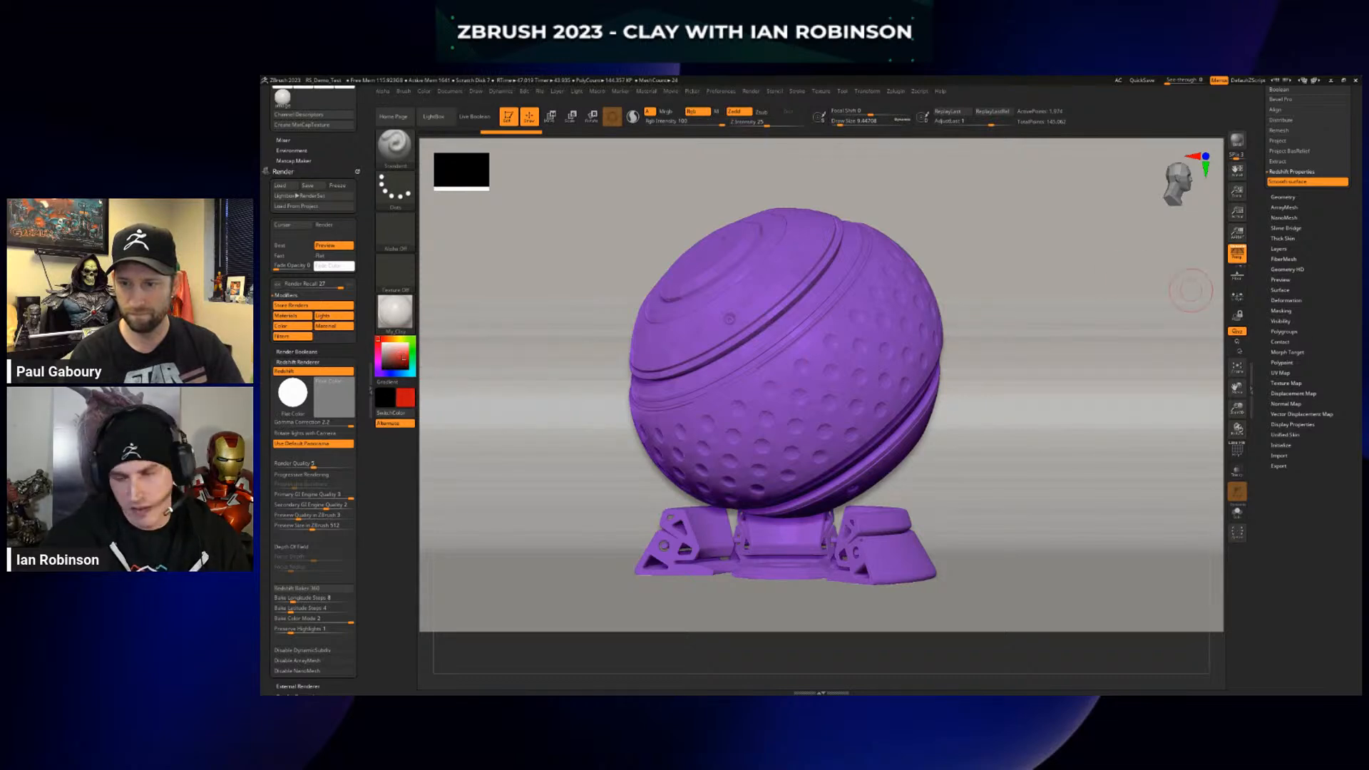
pyautogui.click(1291, 365)
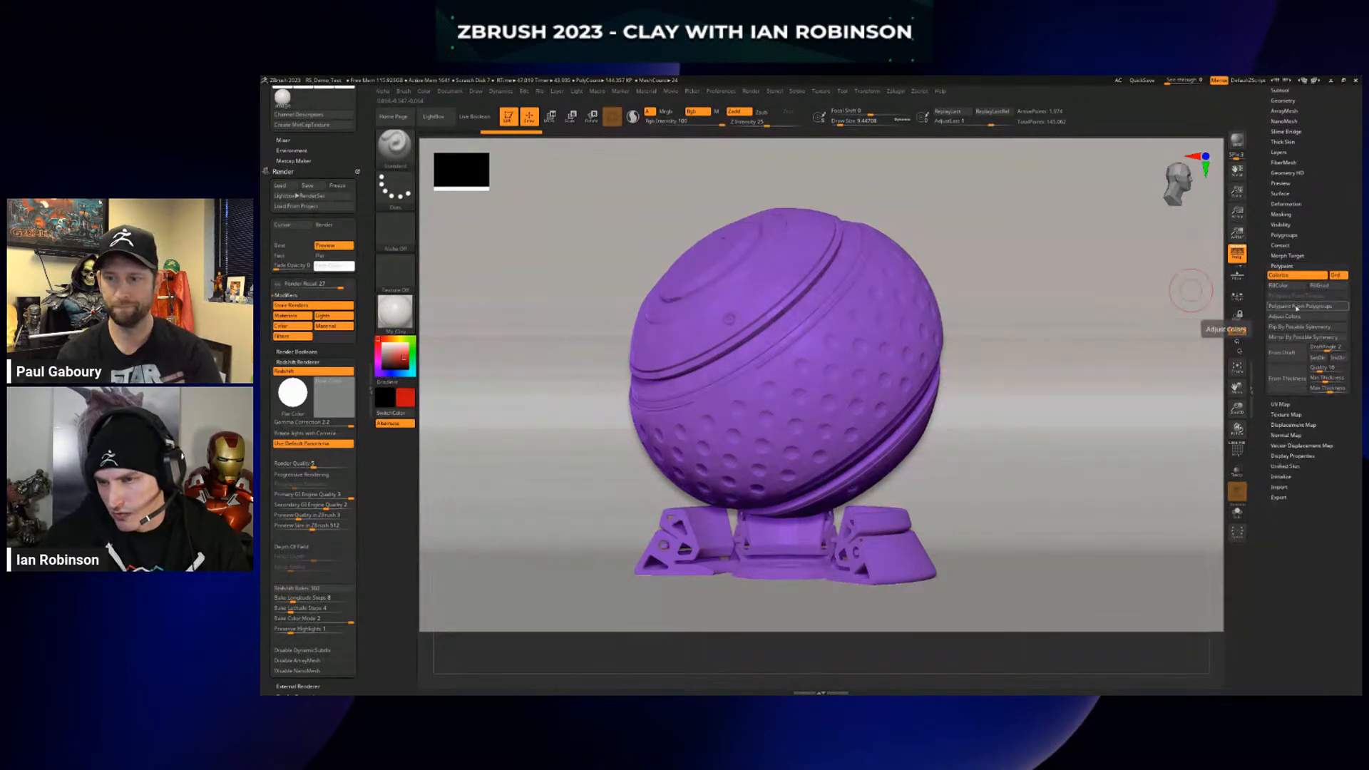
# Hide the backdrop Plane subtool to frame the sphere, and show it again
pyautogui.scroll(3, 1291, 311)
pyautogui.scroll(2, 1291, 310)
pyautogui.click(1283, 386)
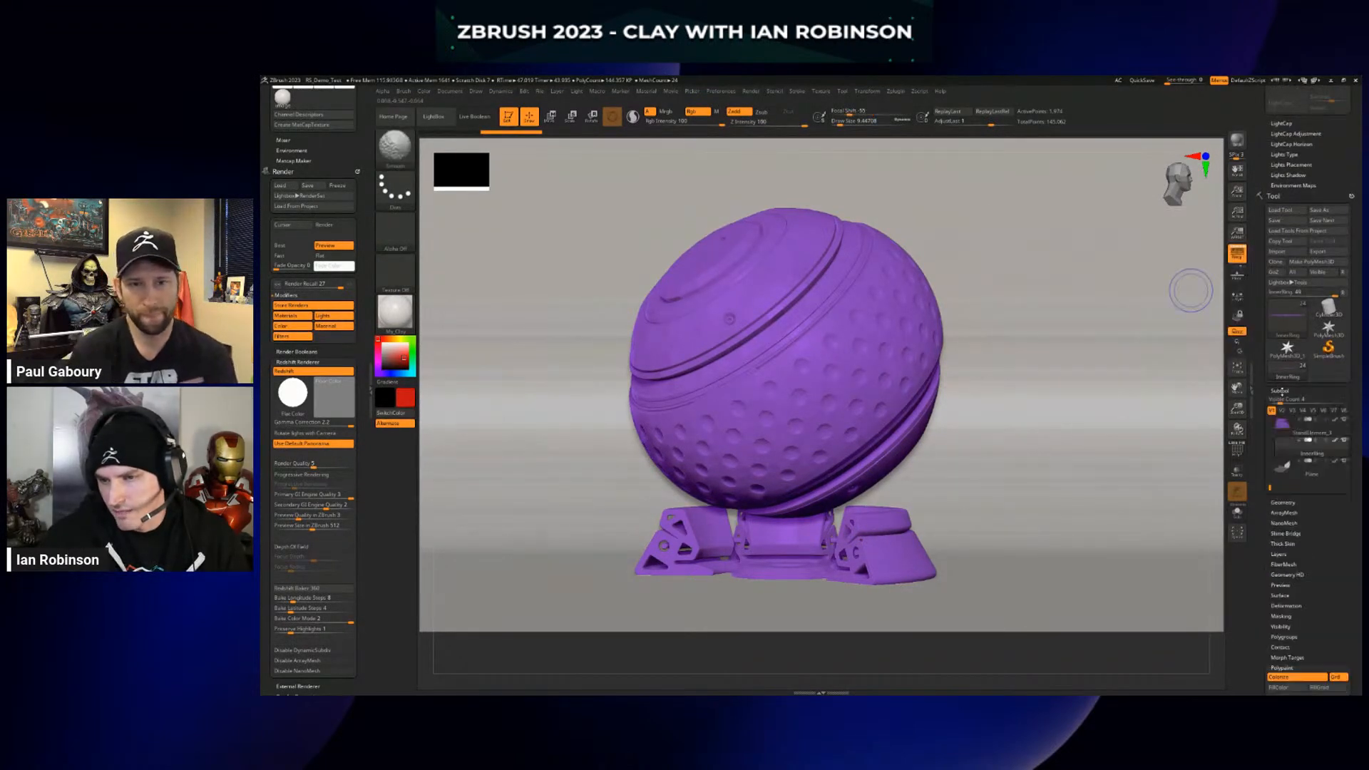
pyautogui.click(1344, 394)
pyautogui.click(1280, 359)
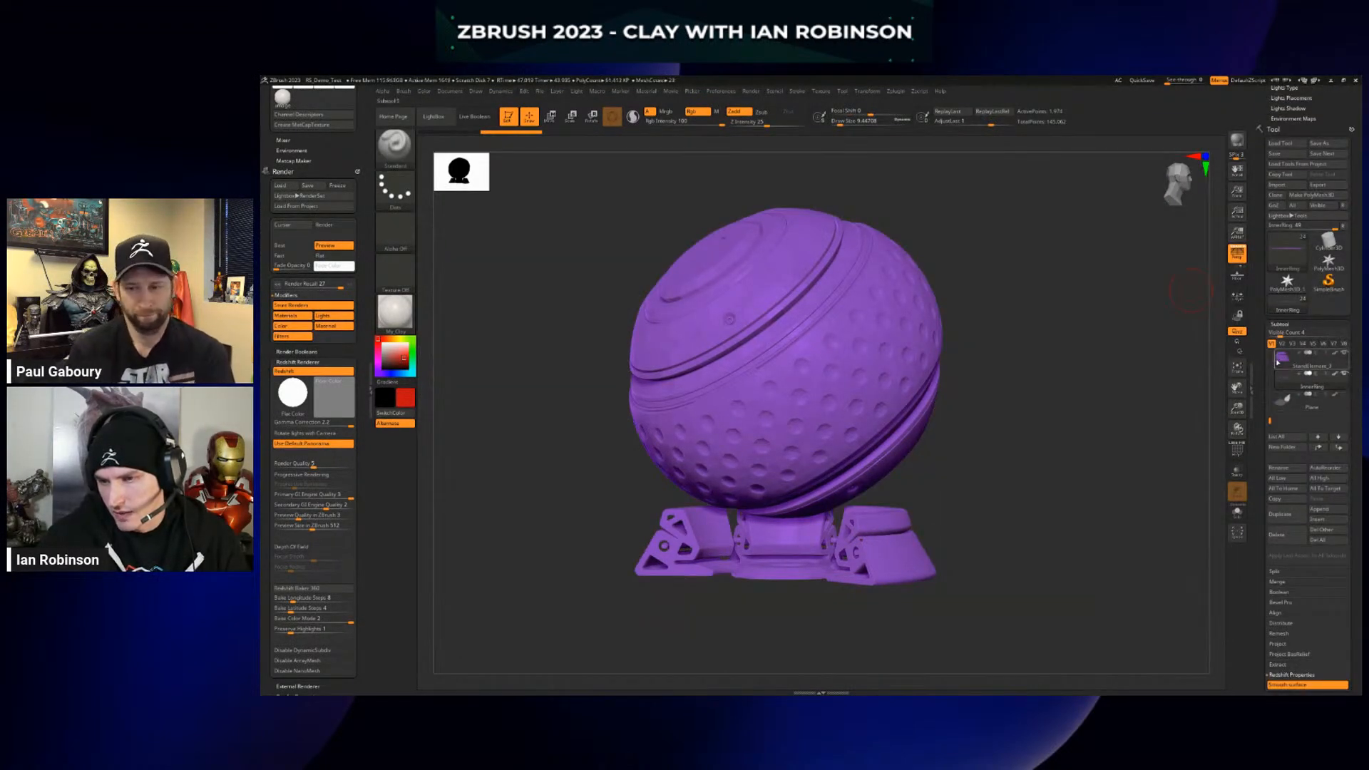
pyautogui.press('w')
pyautogui.press('f')
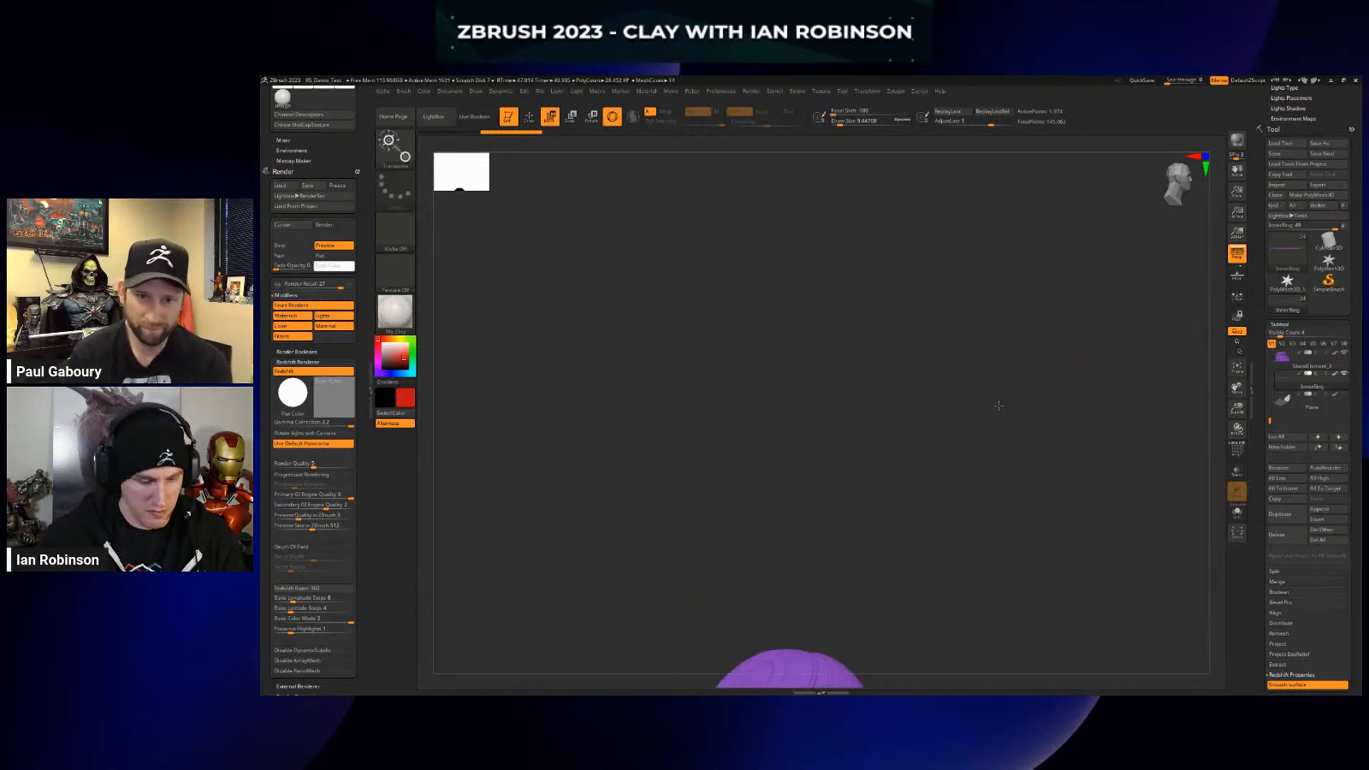
pyautogui.press('f')
pyautogui.click(1343, 397)
pyautogui.keyDown('ctrl'); pyautogui.moveTo(848, 456); pyautogui.dragTo(917, 334, button='right'); pyautogui.keyUp('ctrl')
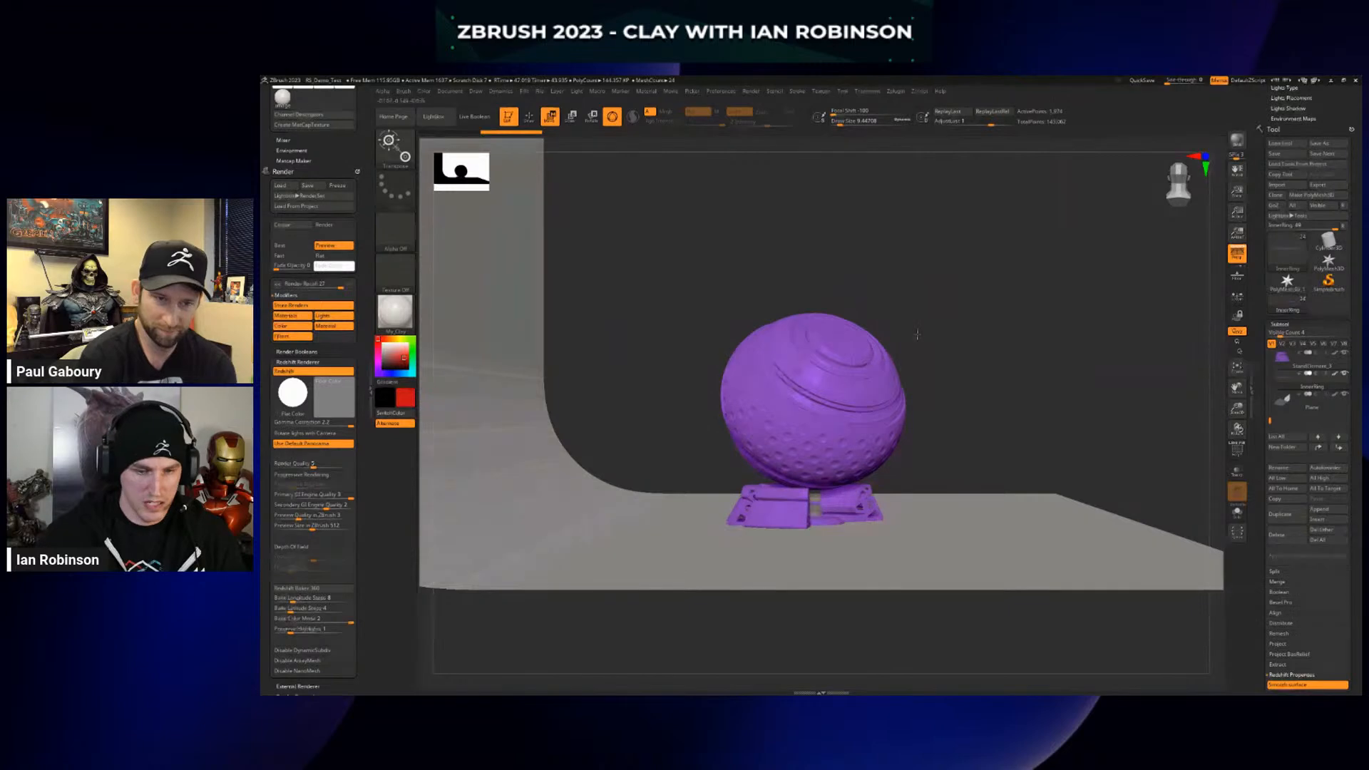
# Make the Cap subtool active, enable gizmo multi-selection, and select all the sphere's subtools without the backdrop
pyautogui.keyDown('alt'); pyautogui.click(834, 375); pyautogui.keyUp('alt')
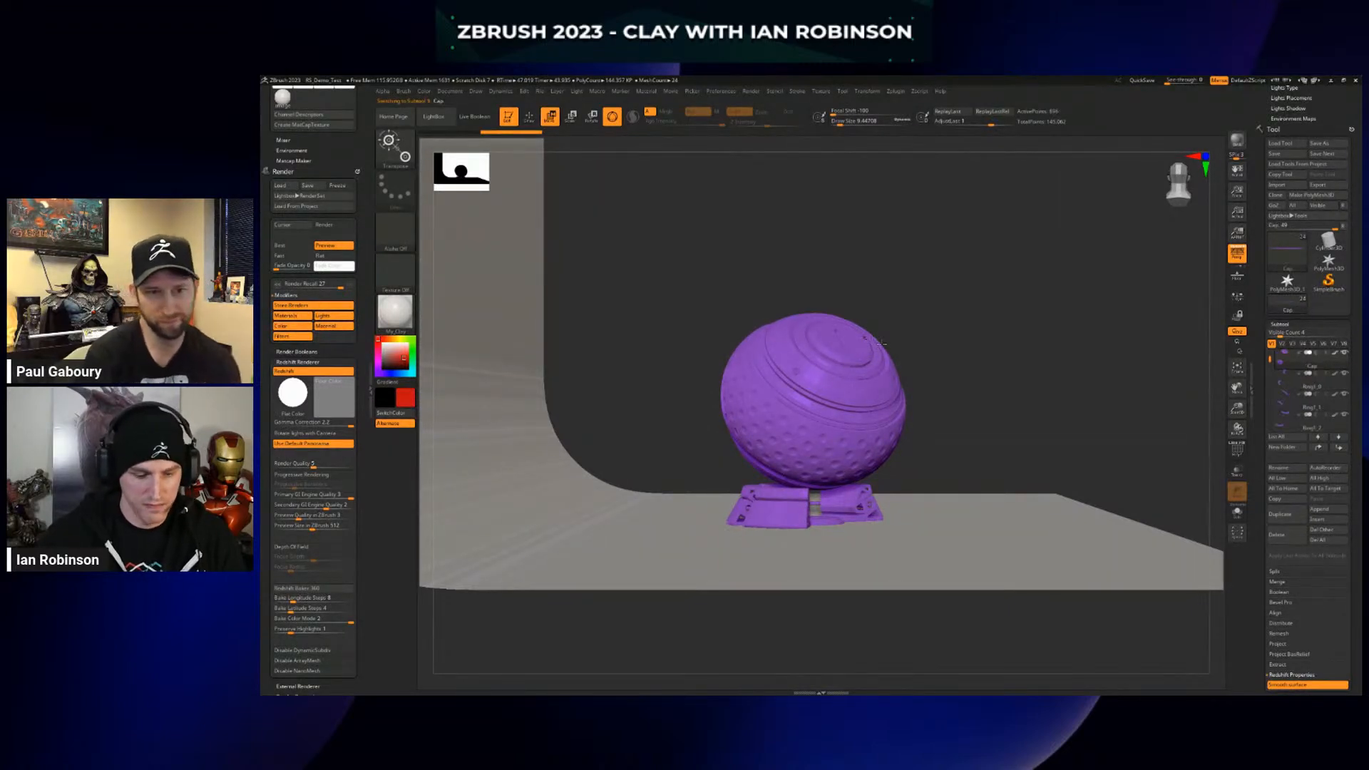
pyautogui.moveTo(914, 379); pyautogui.dragTo(874, 473, button='right')
pyautogui.press('w')
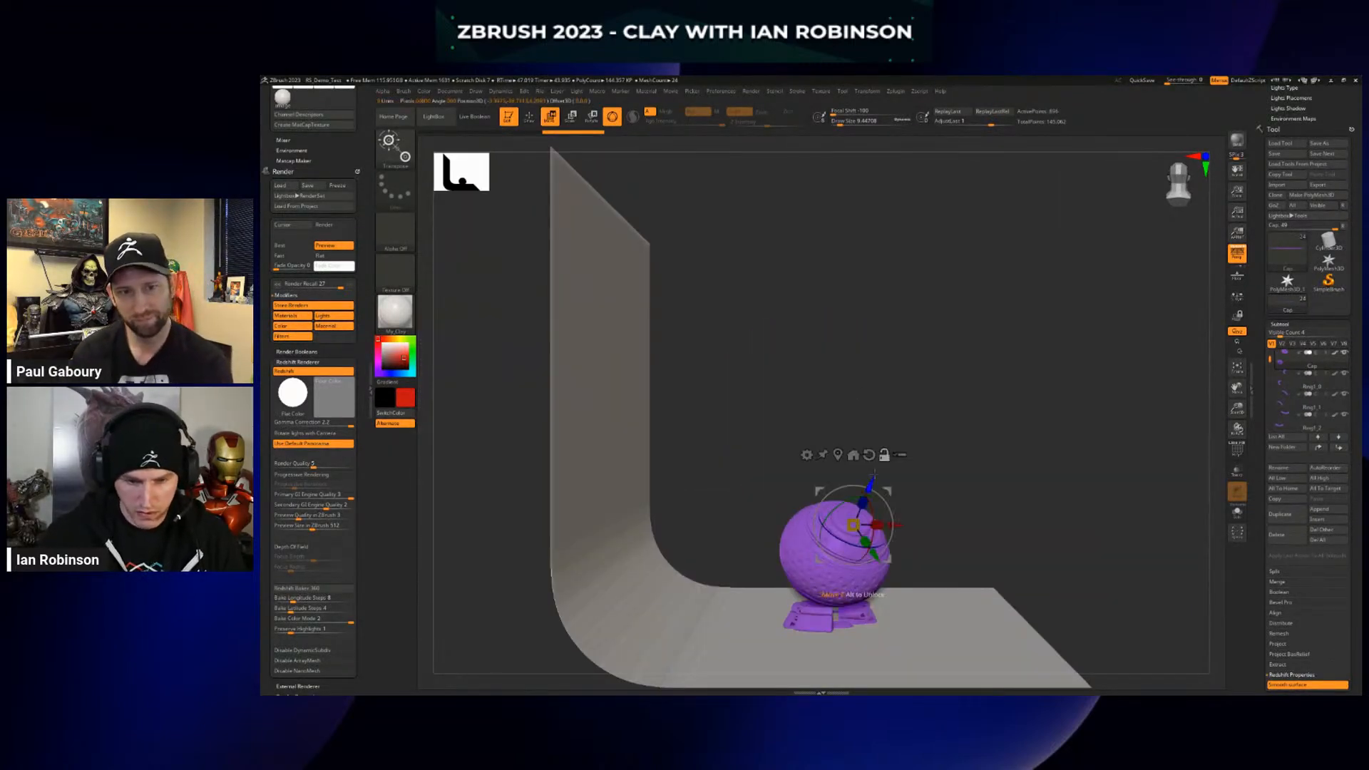
pyautogui.keyDown('alt'); pyautogui.click(872, 457); pyautogui.keyUp('alt')
pyautogui.keyDown('alt'); pyautogui.click(840, 457); pyautogui.keyUp('alt')
pyautogui.click(882, 484)
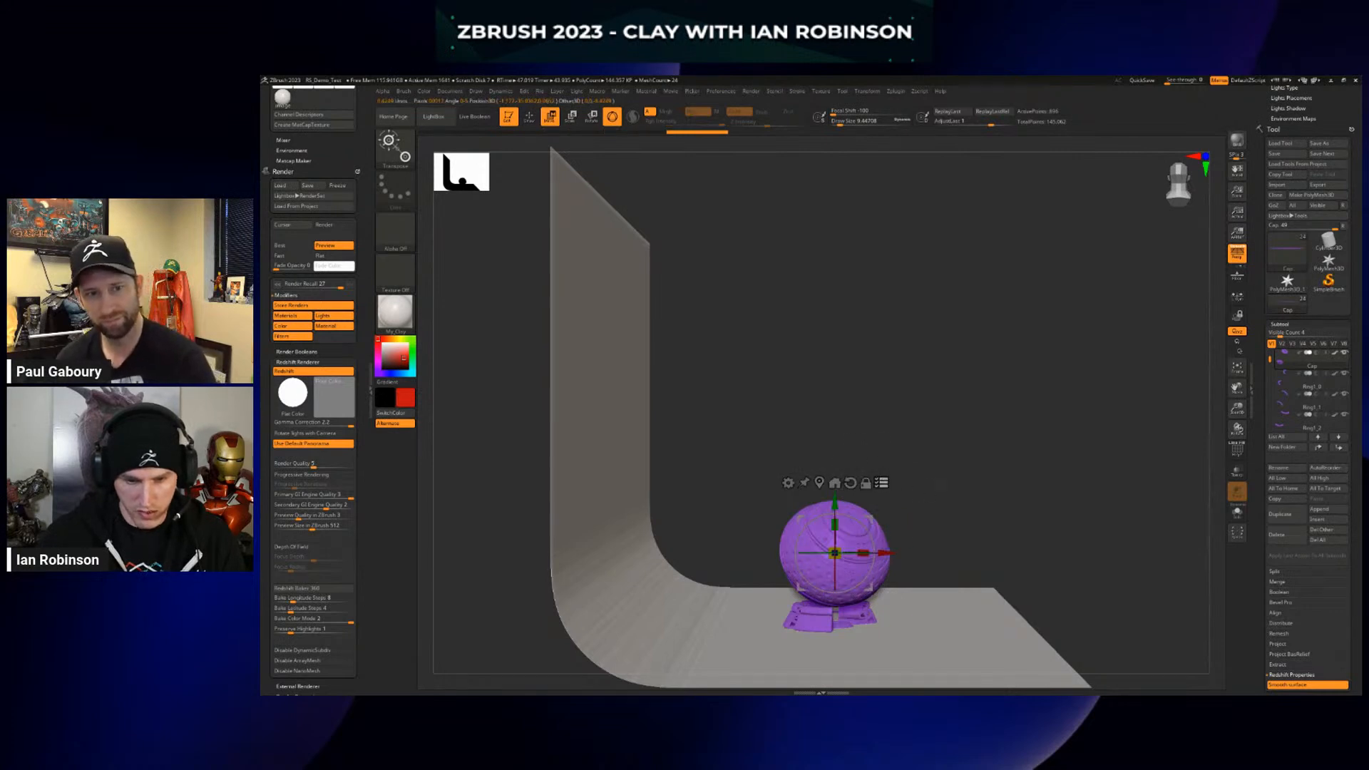
pyautogui.keyDown('alt'); pyautogui.moveTo(971, 519); pyautogui.dragTo(951, 412, button='right'); pyautogui.keyUp('alt')
pyautogui.keyDown('ctrl'); pyautogui.keyDown('alt'); pyautogui.keyDown('shift'); pyautogui.moveTo(951, 413); pyautogui.dragTo(941, 564); pyautogui.keyUp('shift'); pyautogui.keyUp('alt'); pyautogui.keyUp('ctrl')
pyautogui.keyDown('shift'); pyautogui.moveTo(1002, 490); pyautogui.dragTo(1056, 491, button='right'); pyautogui.keyUp('shift')
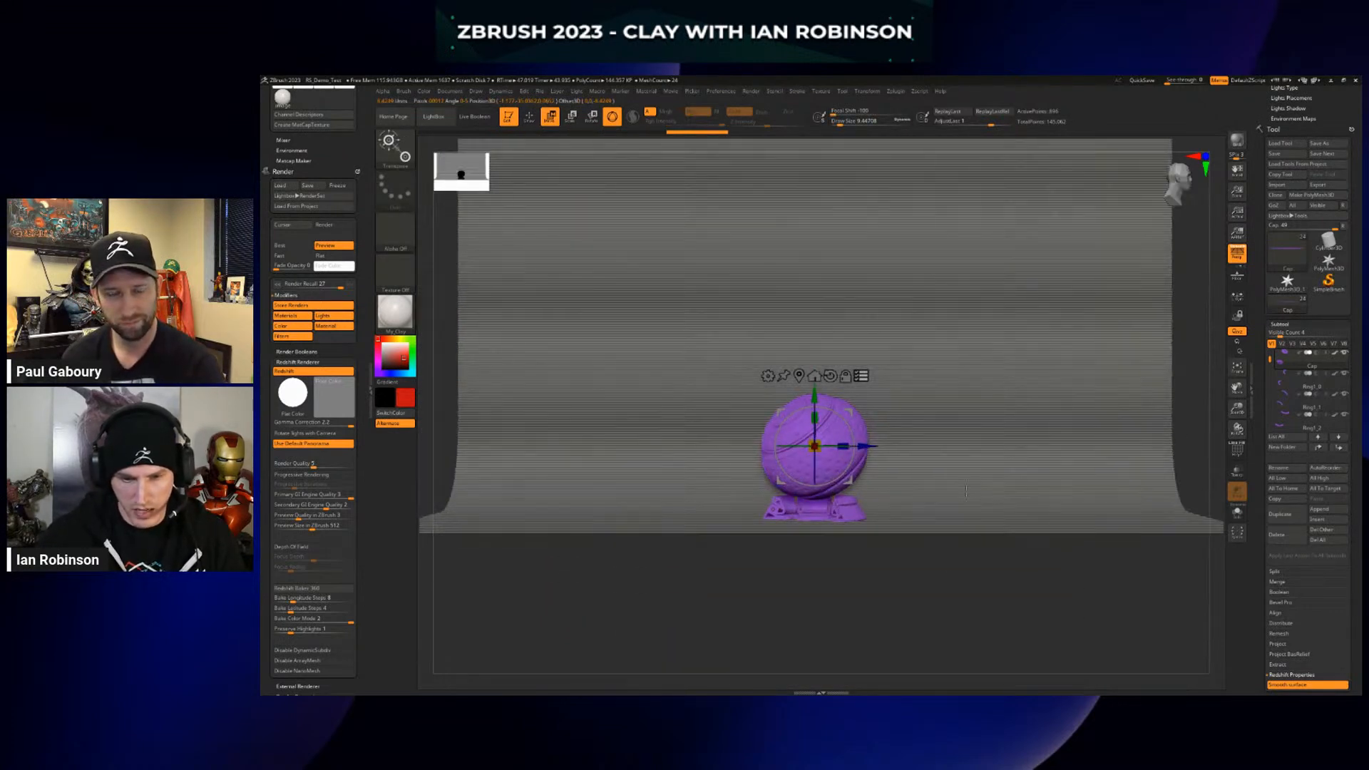
# Group the selected sphere subtools into a new folder with the default name, and return from multi-selection to Draw mode
pyautogui.hotkey('ctrl', 'f')
pyautogui.click(935, 517)
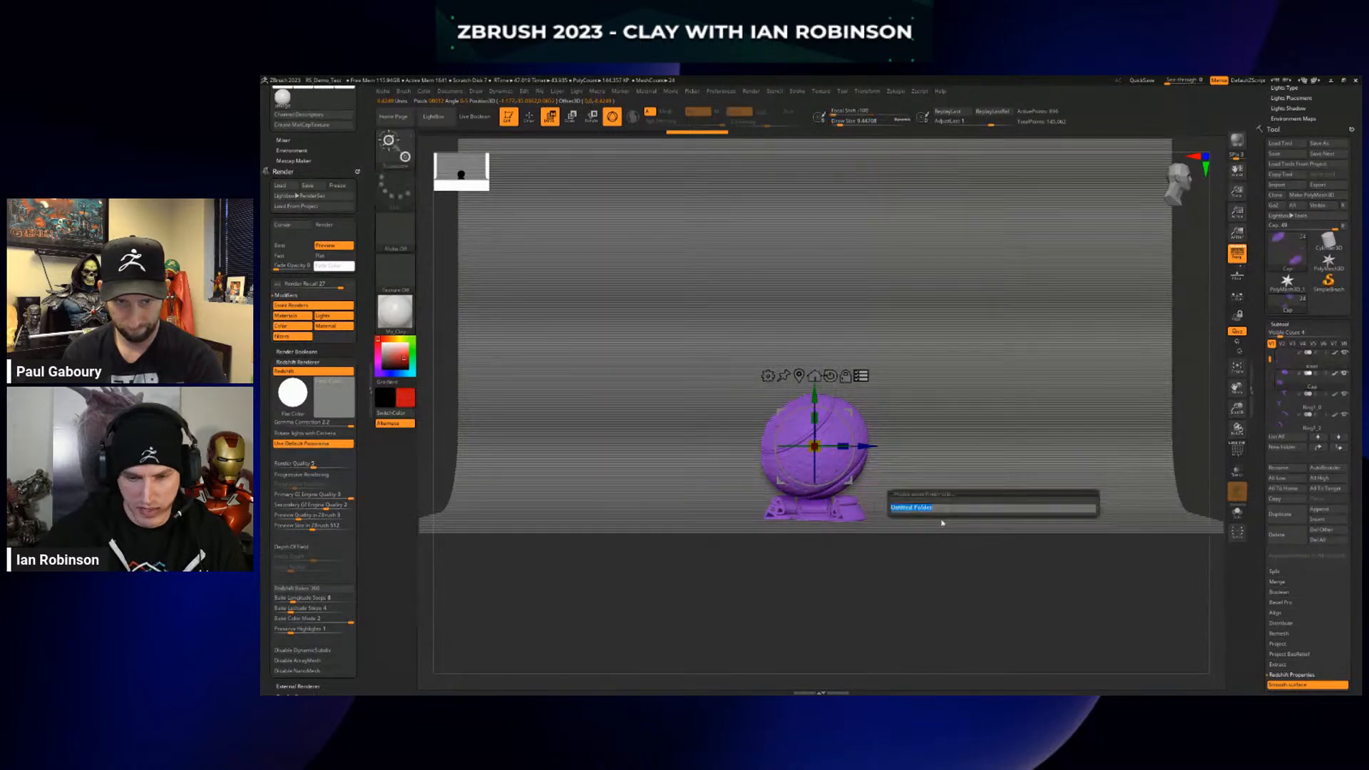
pyautogui.press('Return')
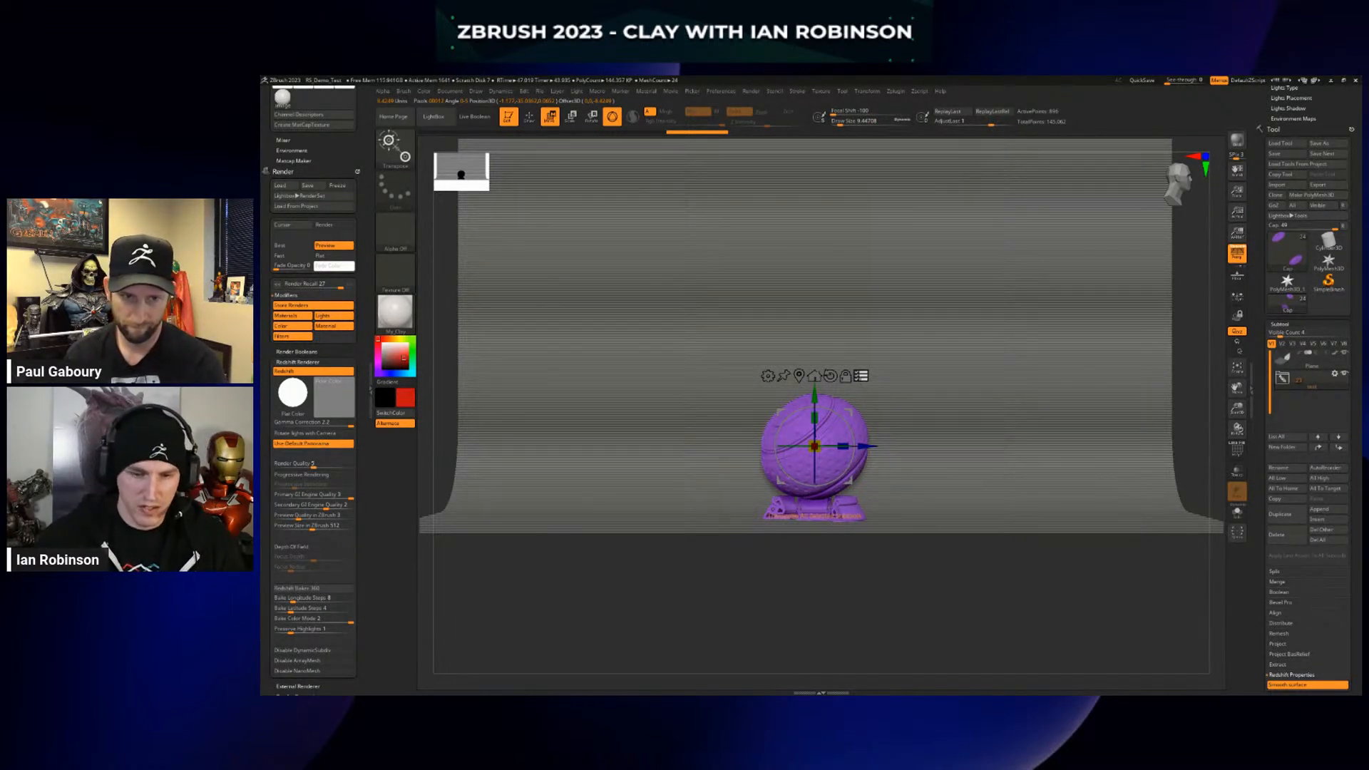
pyautogui.click(861, 375)
pyautogui.press('q')
# Fill the Cap subtool with the red colour
pyautogui.scroll(-5, 1327, 461)
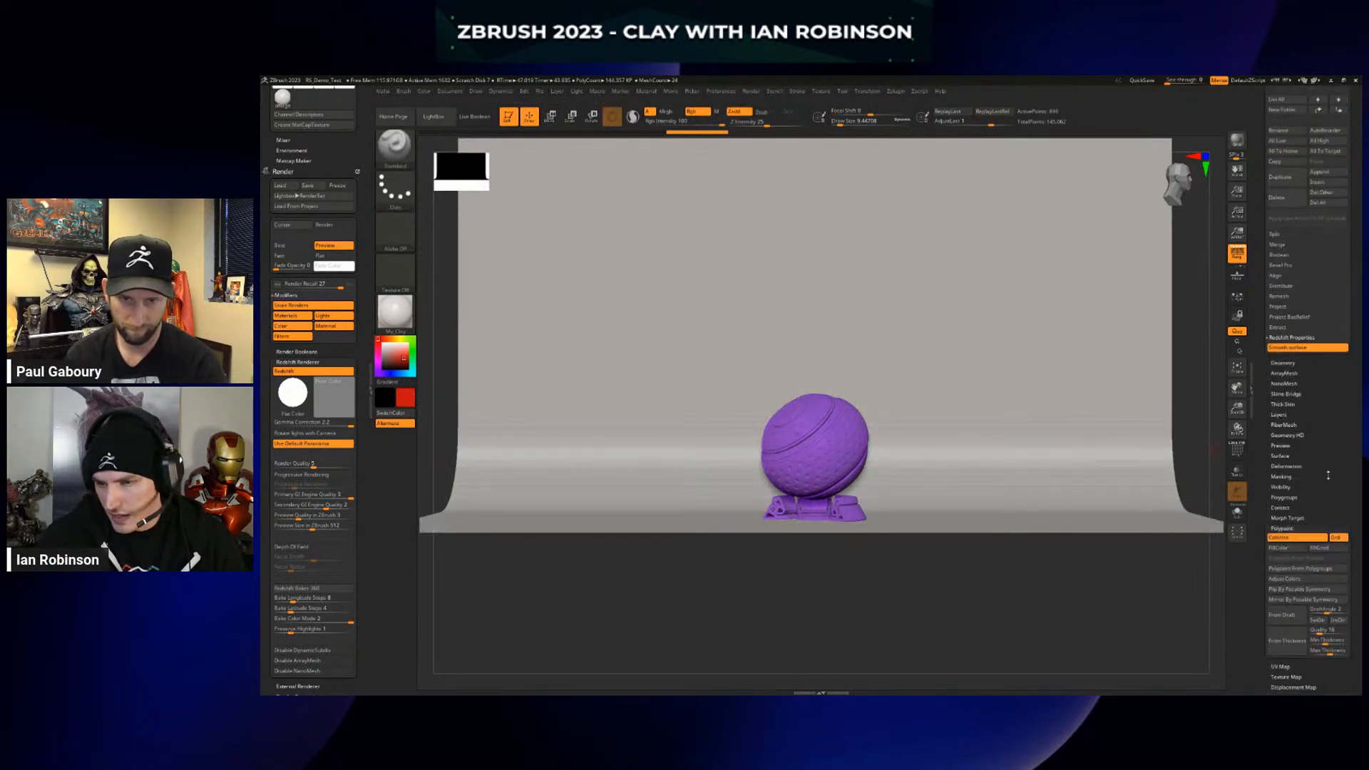
pyautogui.scroll(-1, 1327, 475)
pyautogui.click(1280, 527)
# Apply the last fill action to every subtool in the sphere's folder
pyautogui.scroll(8, 1312, 428)
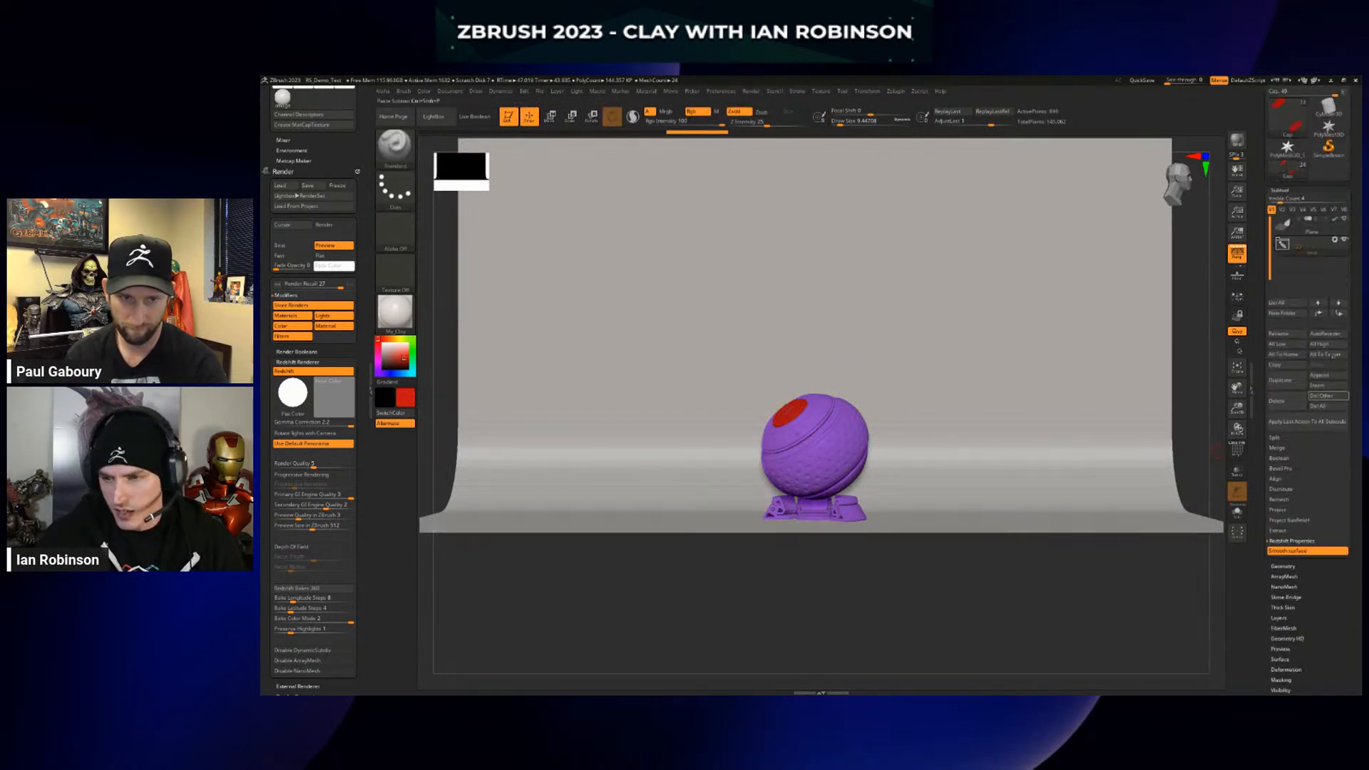
pyautogui.click(1335, 241)
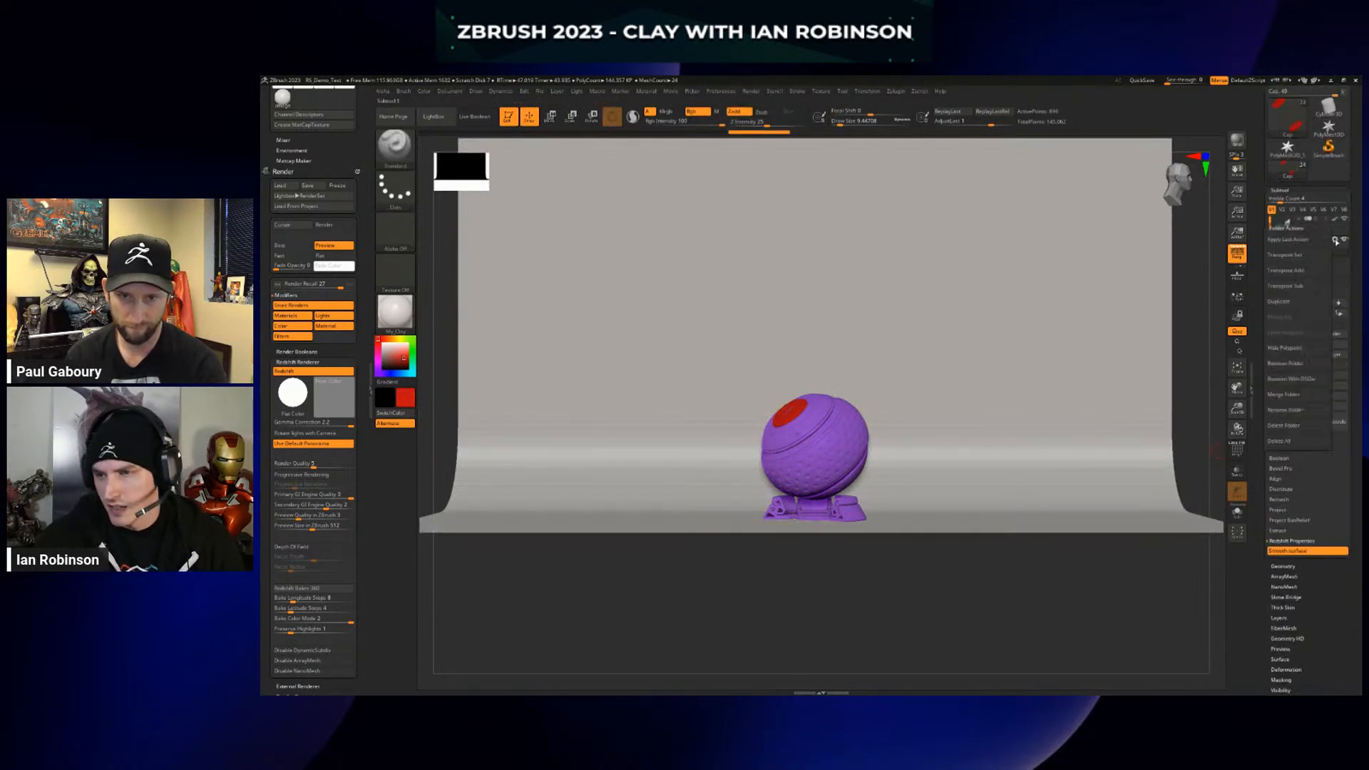
pyautogui.click(1297, 246)
pyautogui.click(1240, 266)
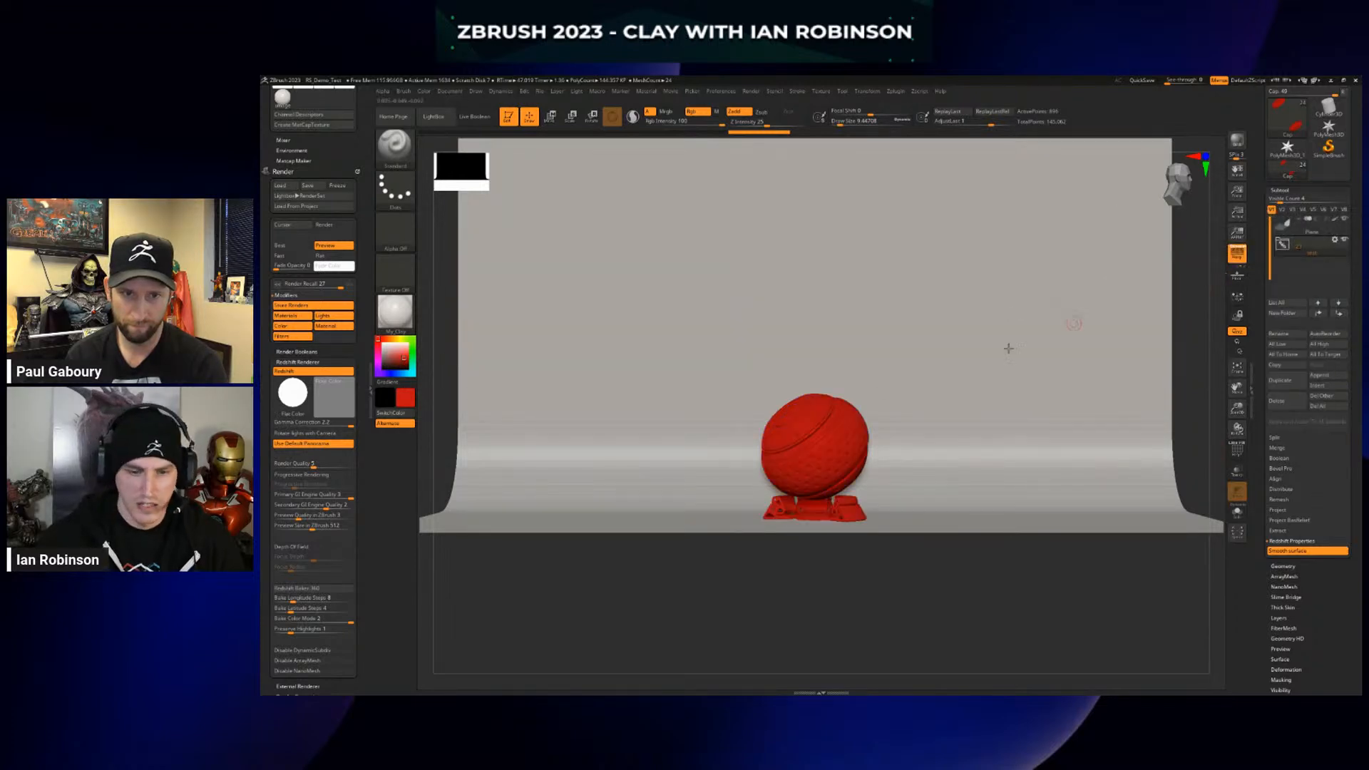
# Examine the polygon wireframe of the sphere's cap up close around its slot, and reset the brush size to about 3.1
pyautogui.press('f')
pyautogui.keyDown('ctrl'); pyautogui.moveTo(793, 391); pyautogui.dragTo(795, 443, button='right'); pyautogui.keyUp('ctrl')
pyautogui.hotkey('shift', 'f')
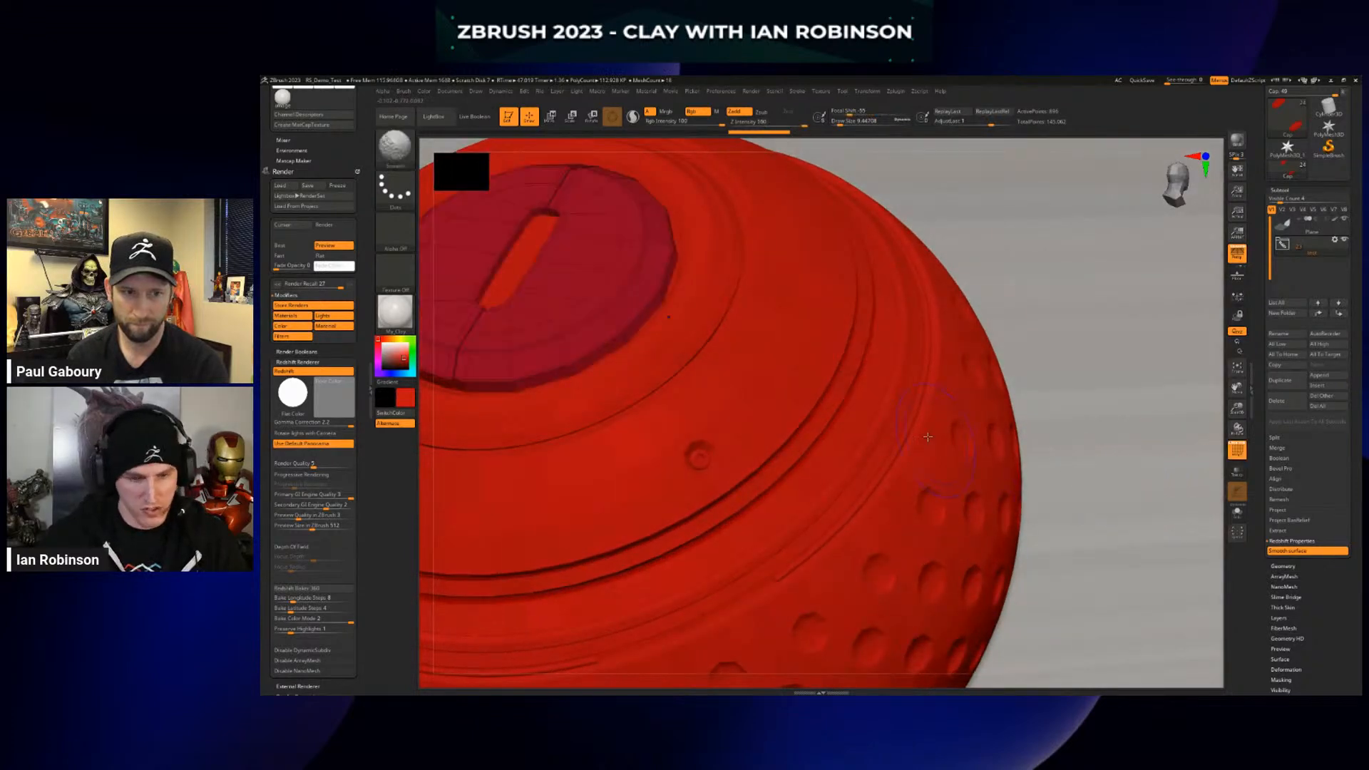
pyautogui.moveTo(668, 340); pyautogui.dragTo(669, 360, button='right')
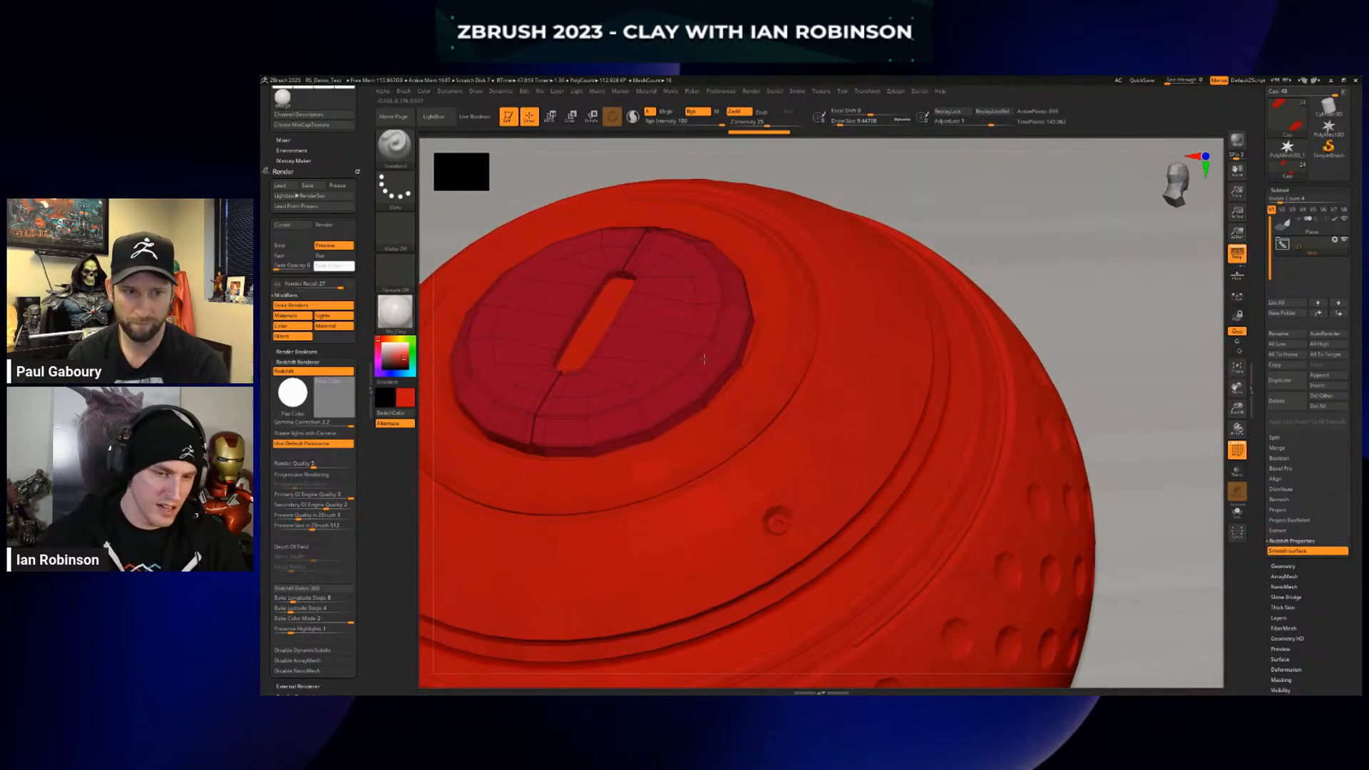
pyautogui.press('s')
pyautogui.moveTo(703, 359); pyautogui.dragTo(700, 358)
pyautogui.hotkey('shift', 'f')
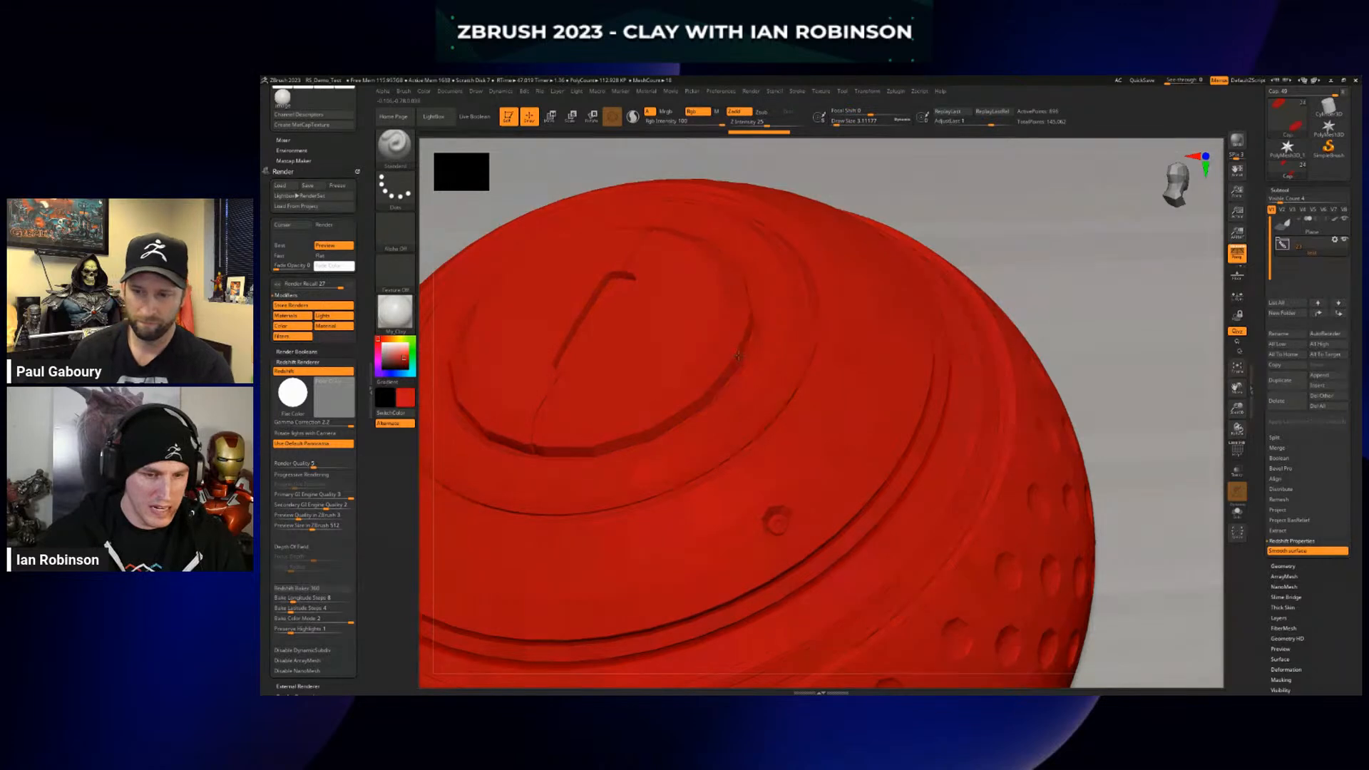
# Render a close-up of the sphere's cap and slot with Redshift, and return to a view of the whole model
pyautogui.hotkey('shift', 'f')
pyautogui.keyDown('ctrl'); pyautogui.moveTo(738, 356); pyautogui.dragTo(750, 337, button='right'); pyautogui.keyUp('ctrl')
pyautogui.hotkey('shift', 'f')
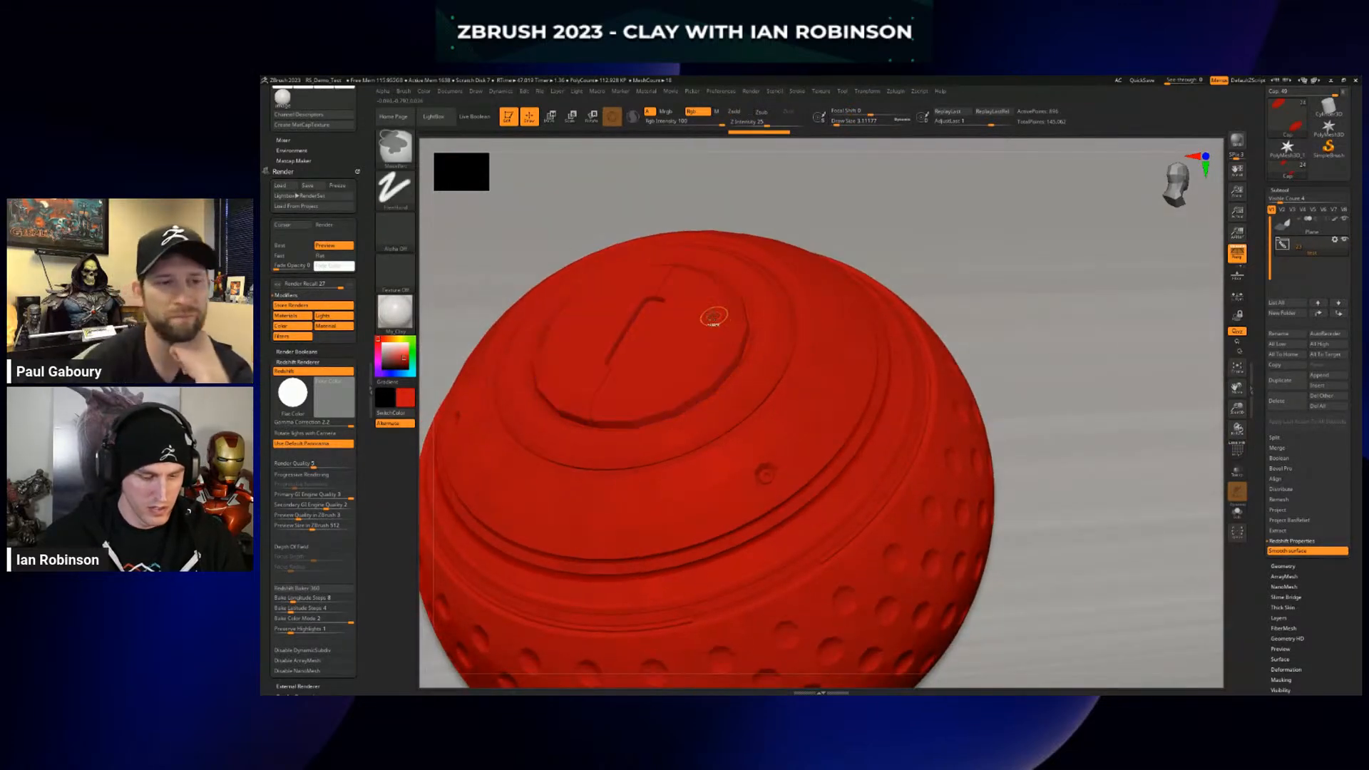
pyautogui.hotkey('shift', 'r')
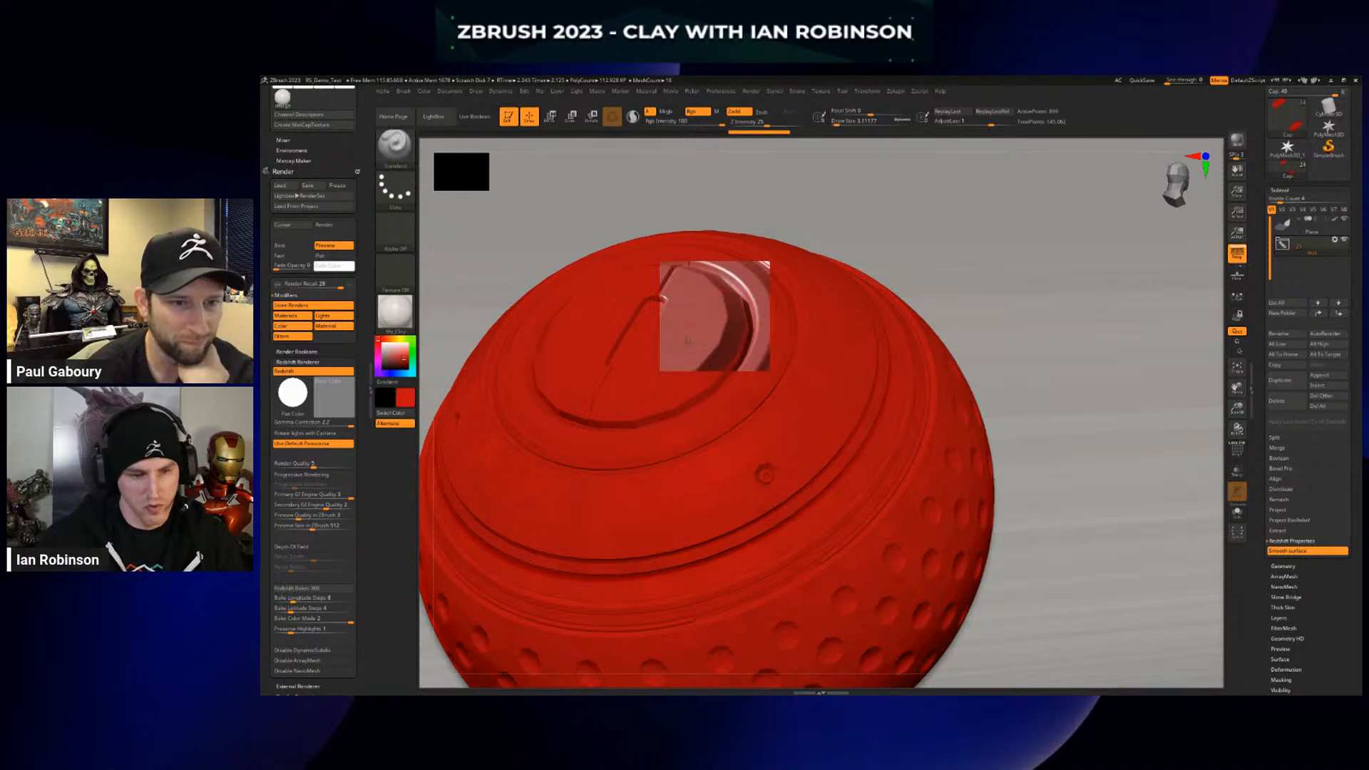
pyautogui.keyDown('ctrl'); pyautogui.moveTo(781, 381); pyautogui.dragTo(882, 405, button='right'); pyautogui.keyUp('ctrl')
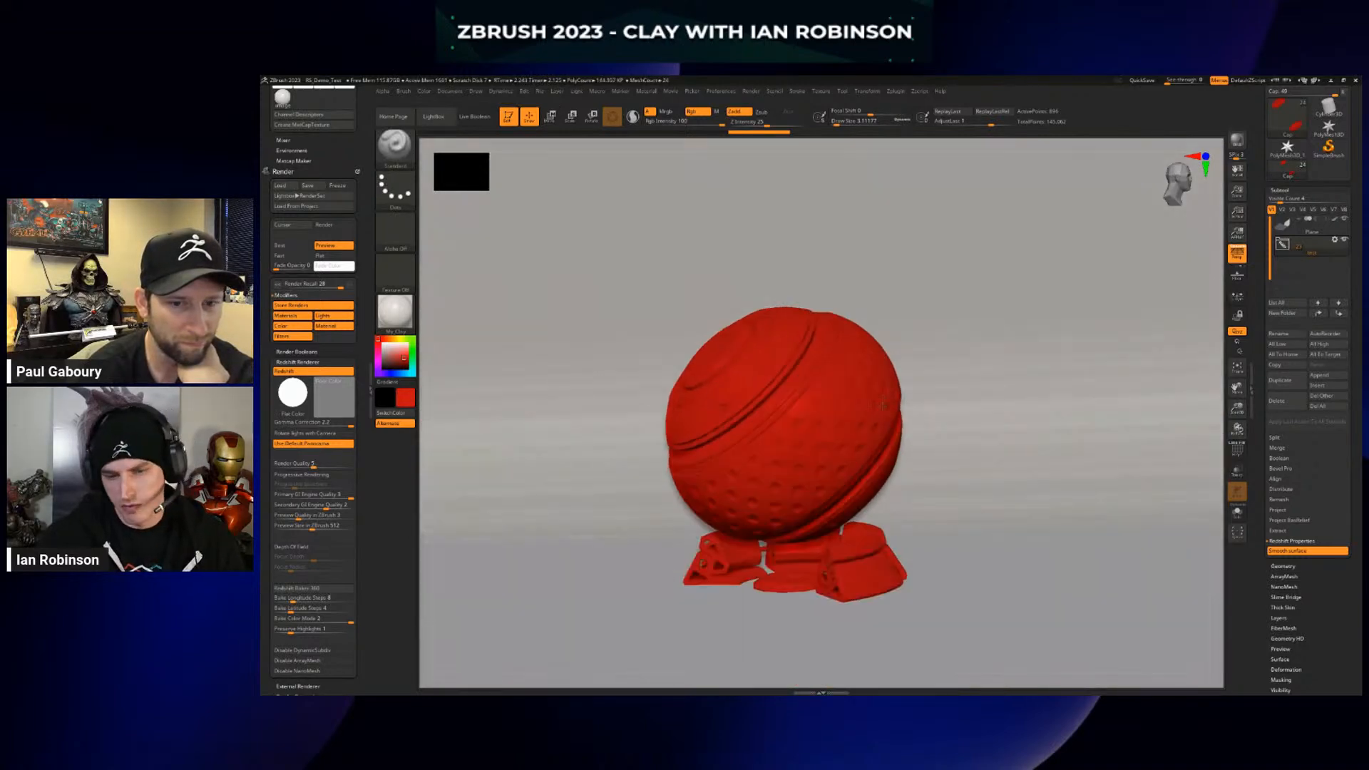
# Turn off the Redshift Smooth Surface property for the Cap and apply that change to all other visible subtools
pyautogui.click(1302, 554)
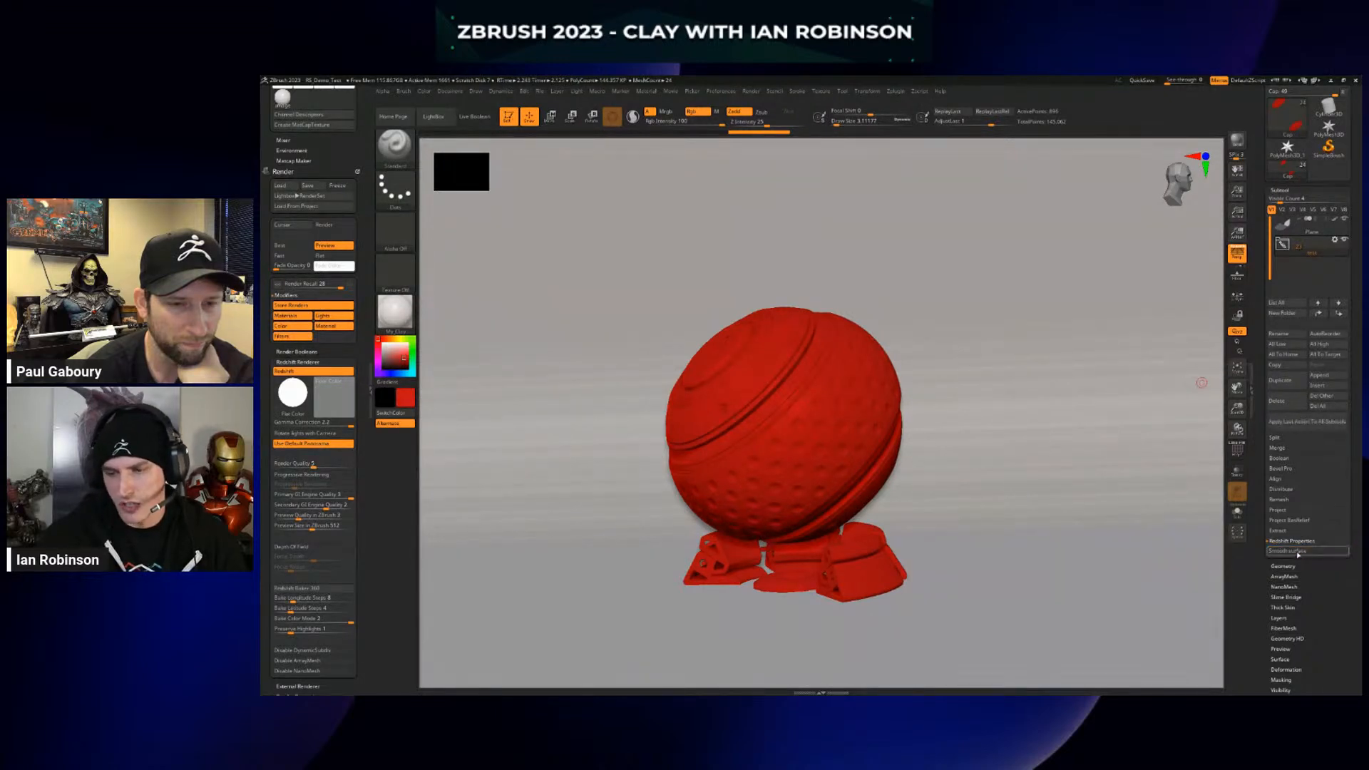
pyautogui.press('s')
pyautogui.moveTo(1005, 405); pyautogui.dragTo(1020, 405)
pyautogui.moveTo(1316, 564); pyautogui.dragTo(1315, 304)
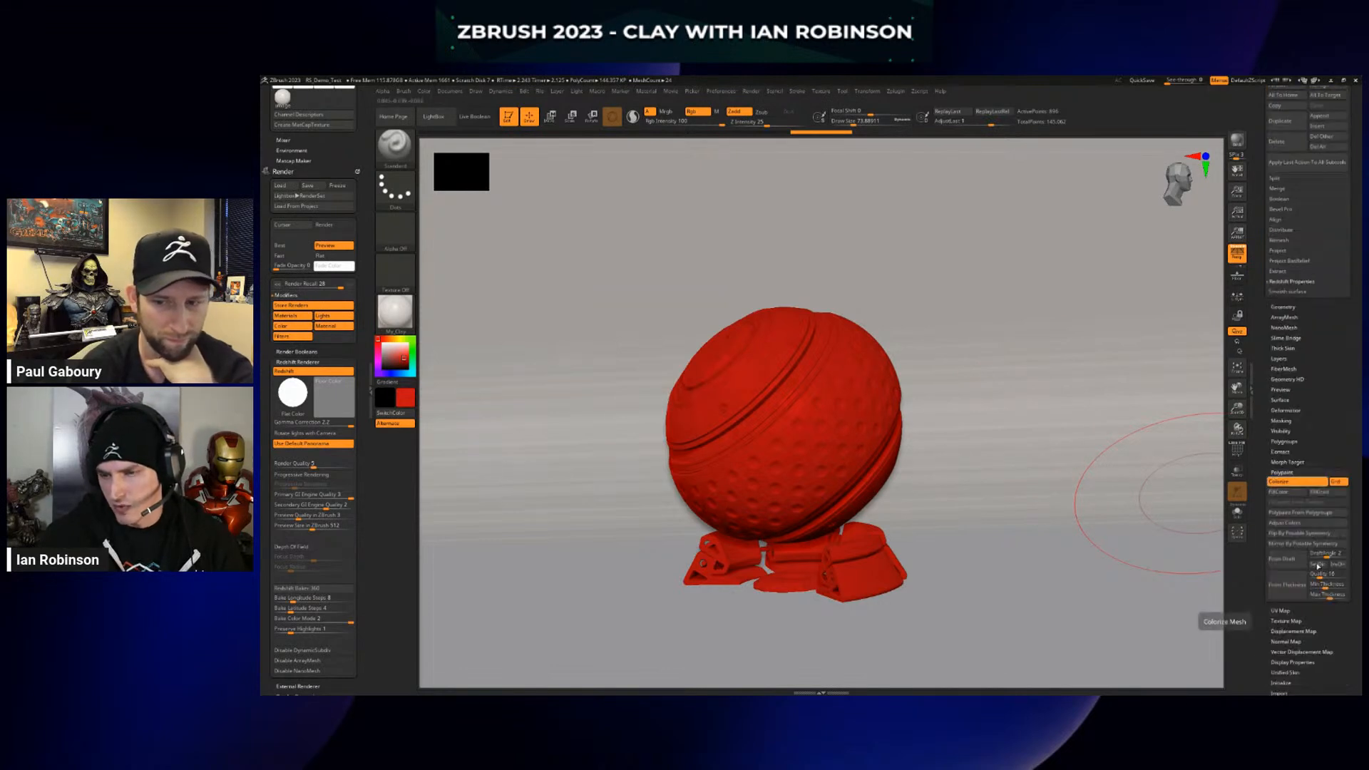
pyautogui.click(1313, 168)
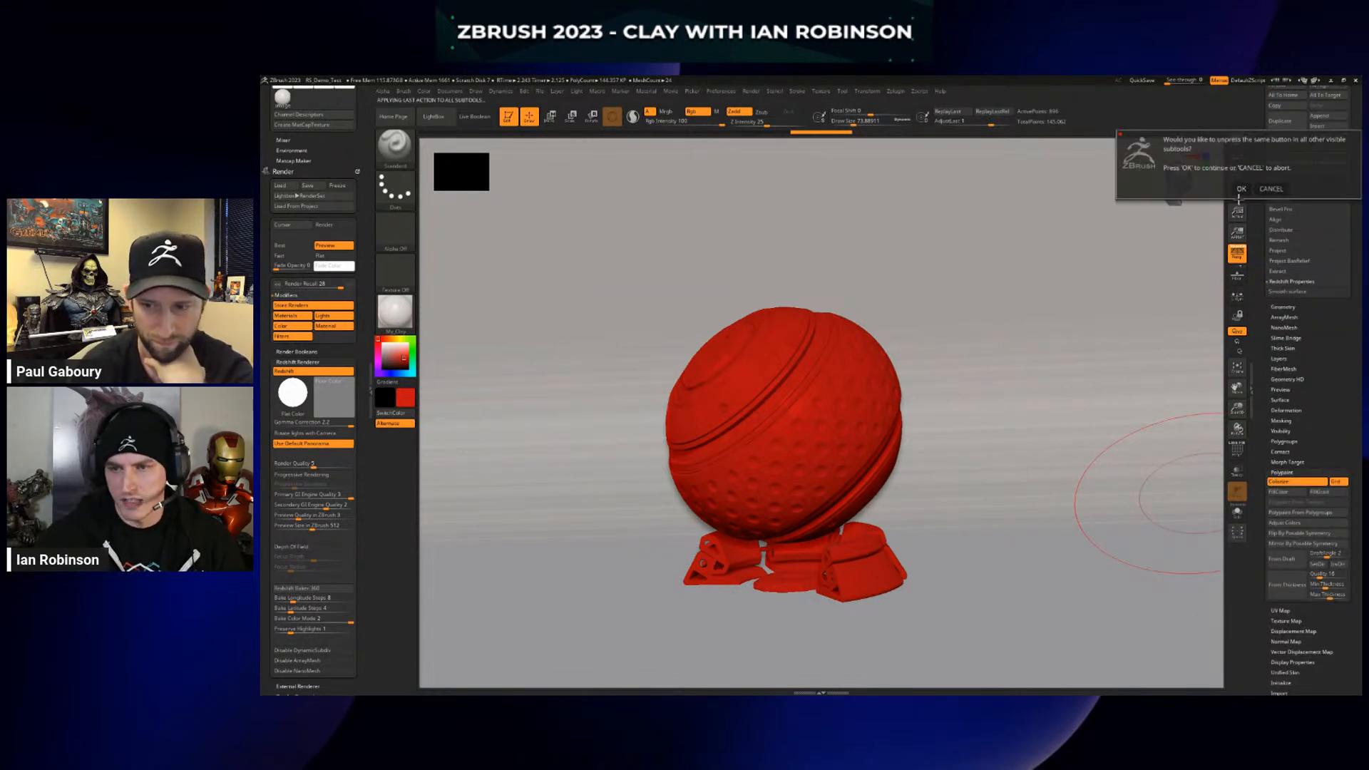
pyautogui.click(1241, 189)
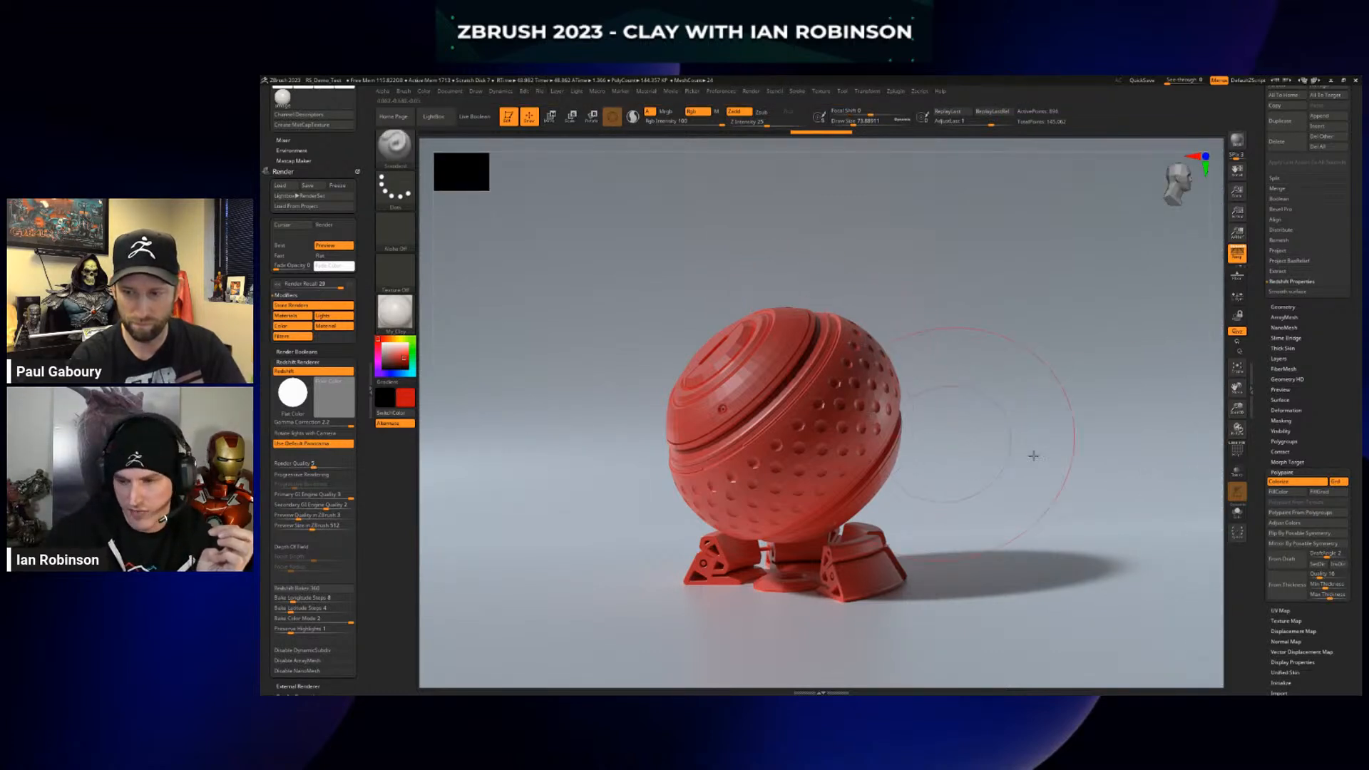
# Turn the Redshift Smooth Surface property back on for the Cap and apply it to all other visible subtools
pyautogui.click(1292, 292)
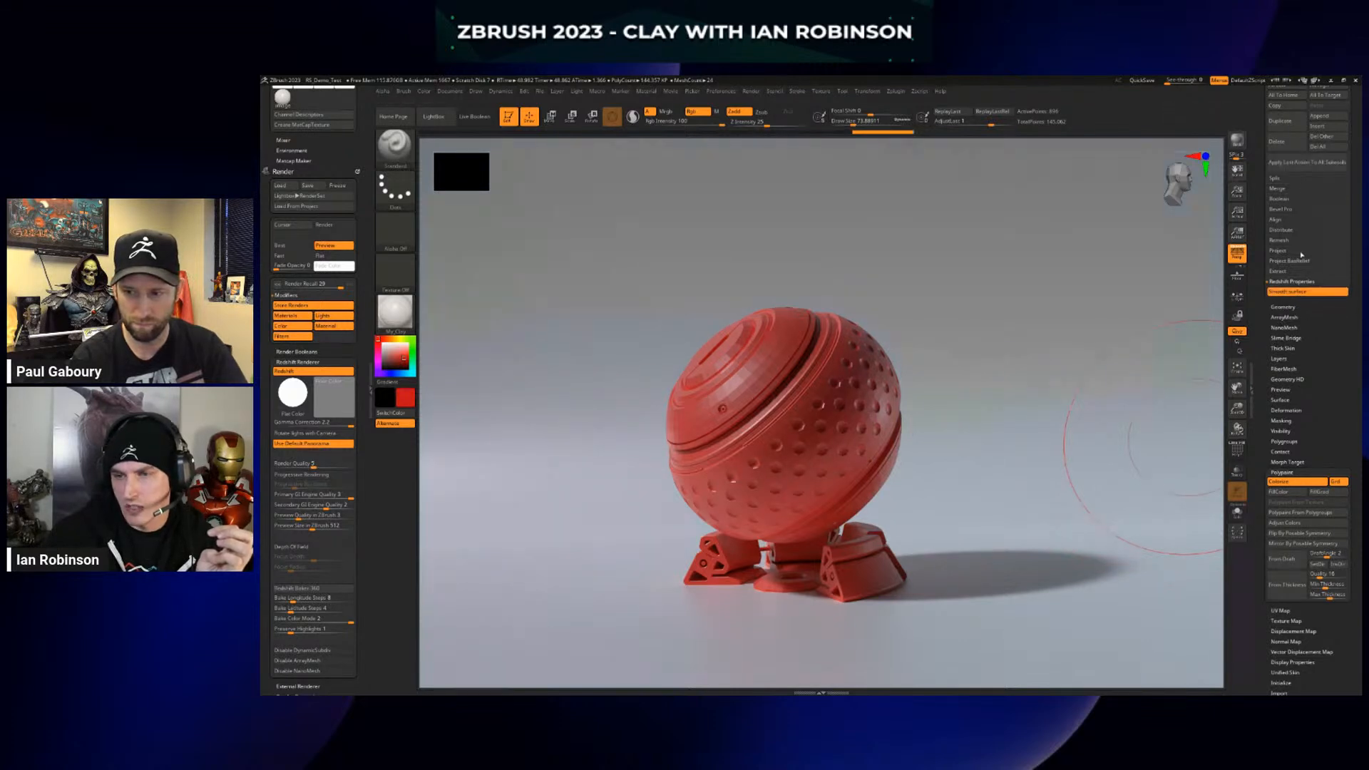
pyautogui.click(1303, 164)
pyautogui.click(1240, 188)
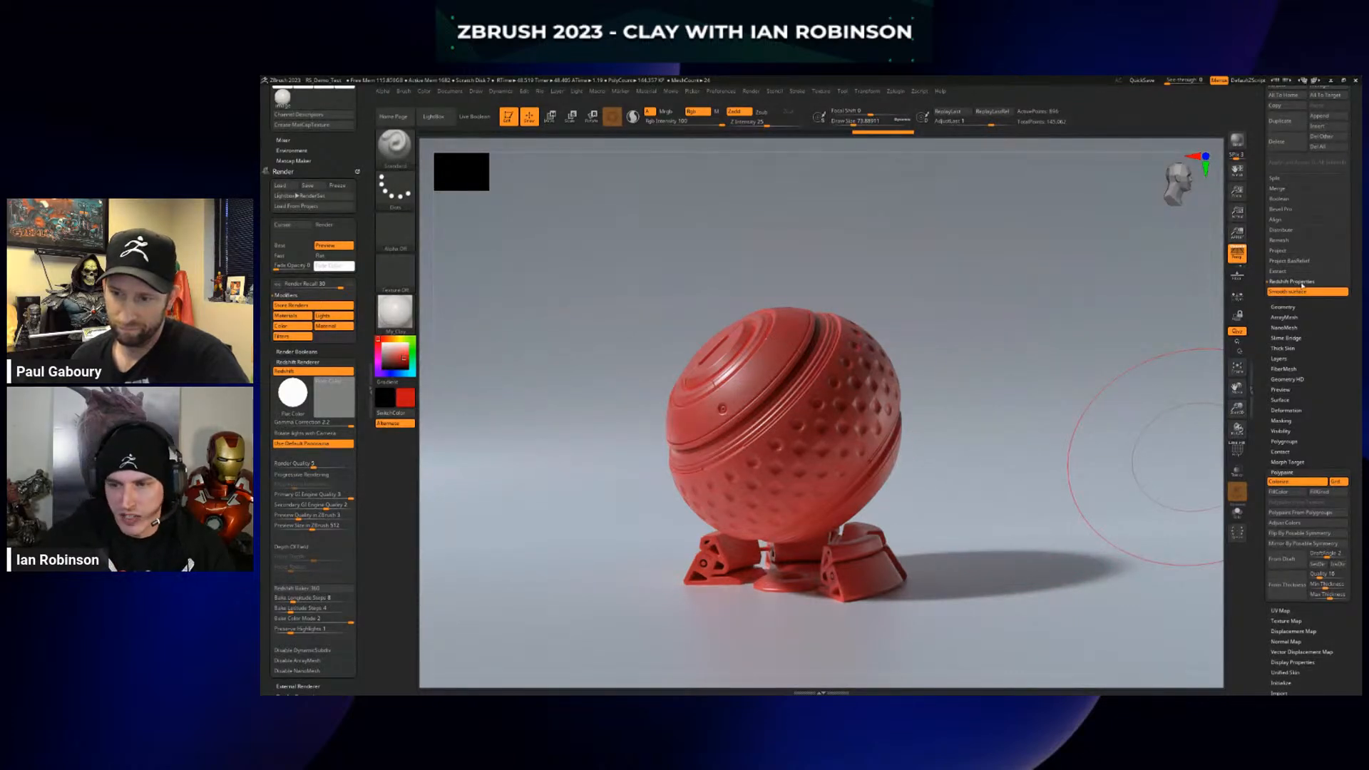
pyautogui.scroll(2, 1303, 295)
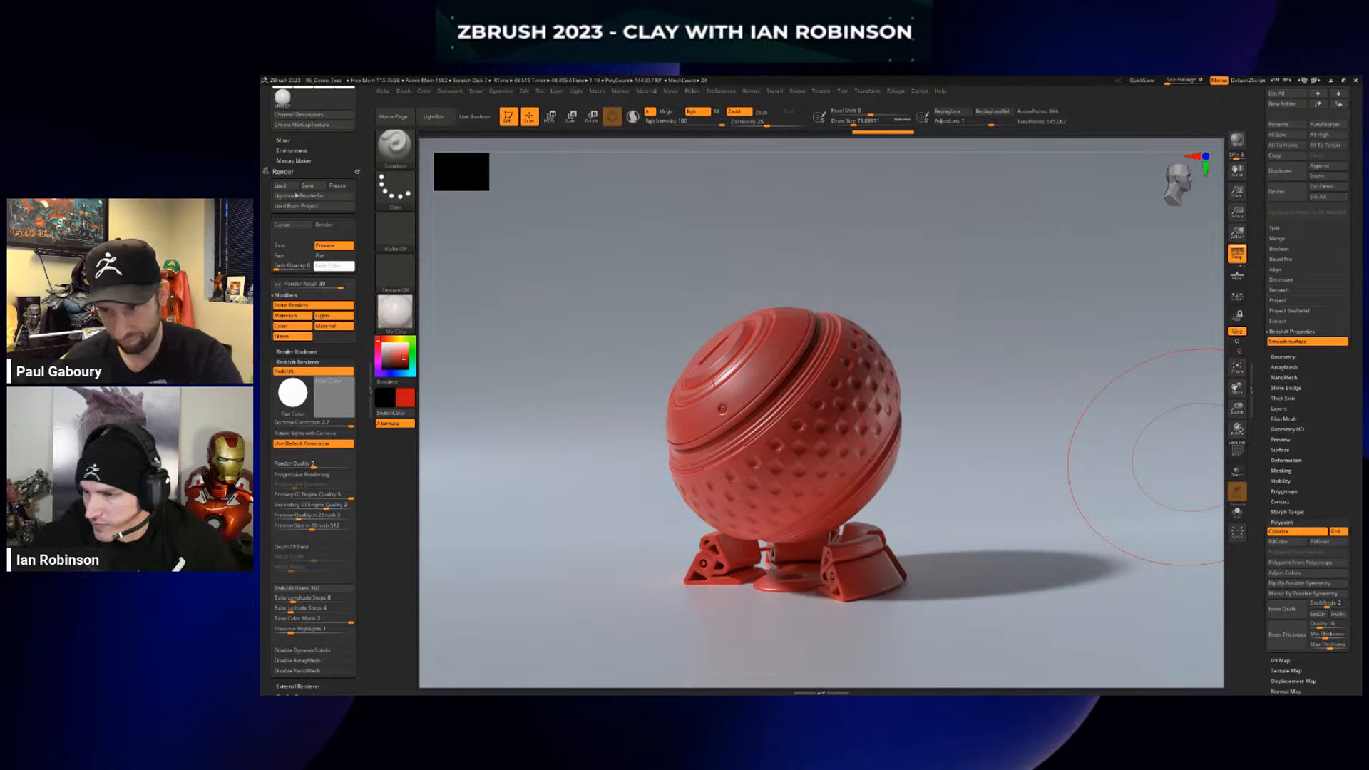
# Collapse the Redshift renderer settings and bring up the first light's intensity and distance settings
pyautogui.keyDown('alt'); pyautogui.moveTo(995, 468); pyautogui.dragTo(1011, 471); pyautogui.keyUp('alt')
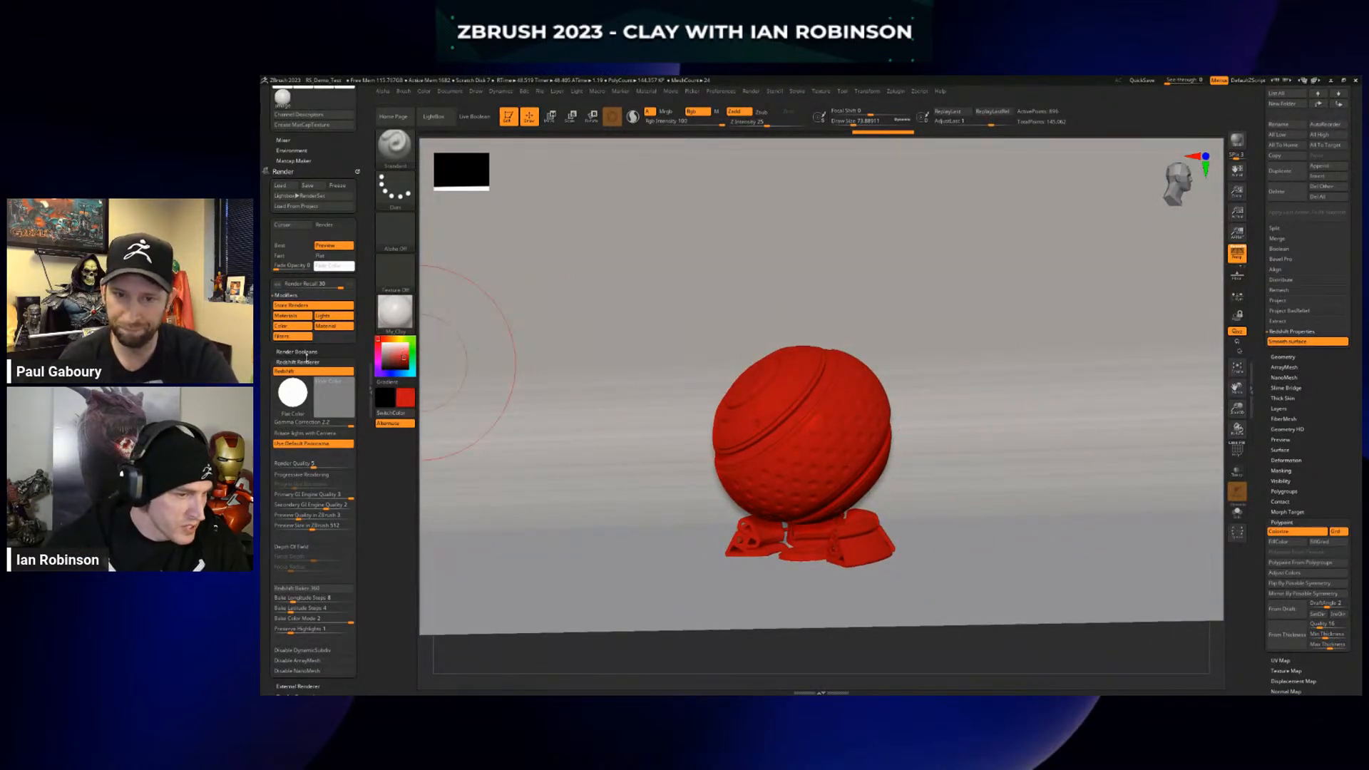
pyautogui.click(298, 362)
pyautogui.scroll(5, 1334, 193)
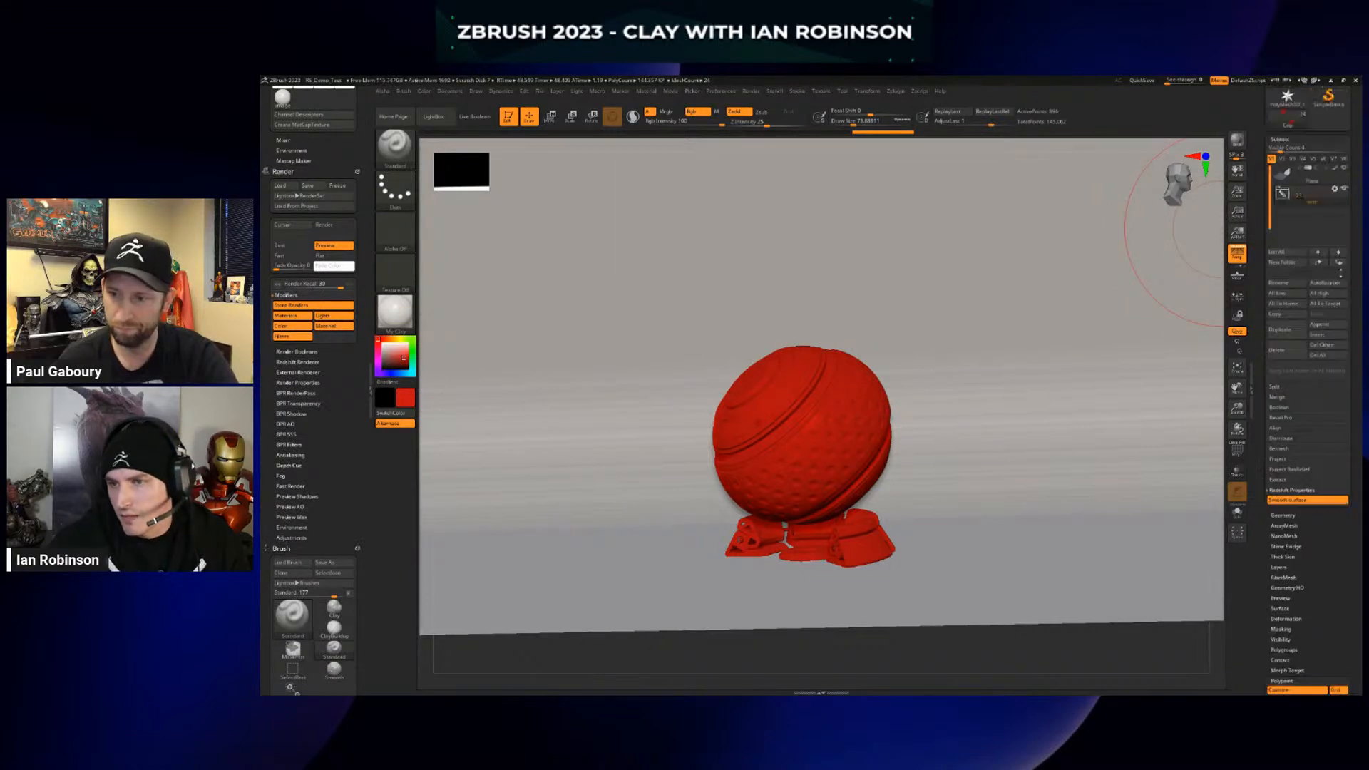
pyautogui.scroll(4, 1336, 163)
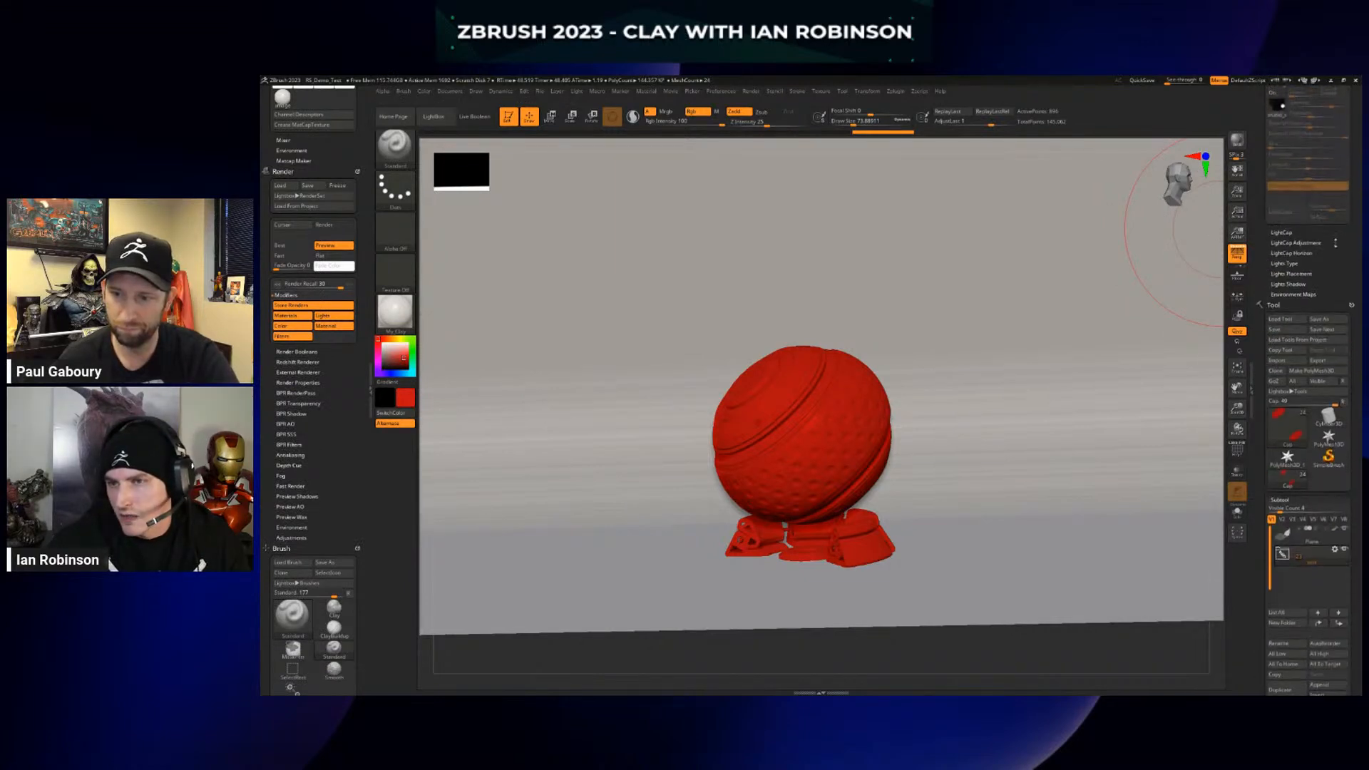
pyautogui.scroll(1, 1299, 214)
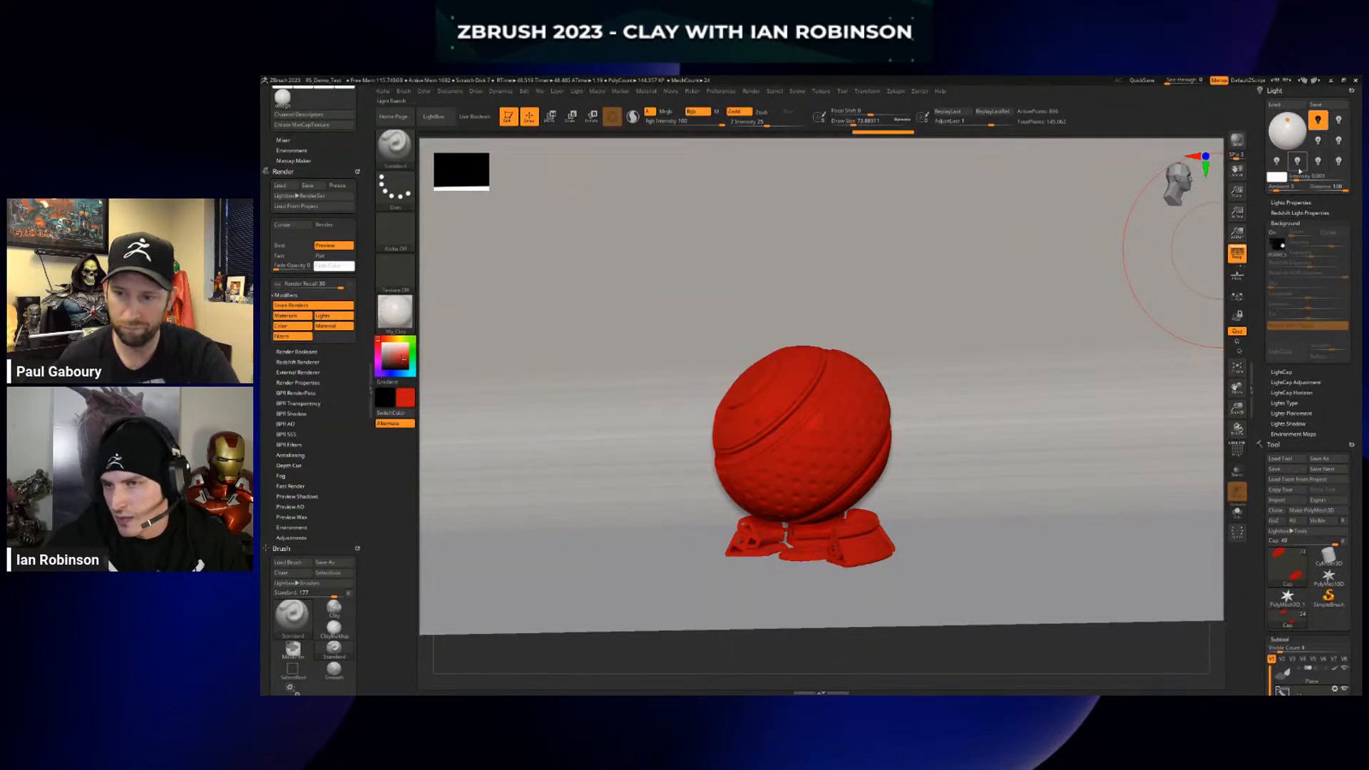
pyautogui.click(1319, 121)
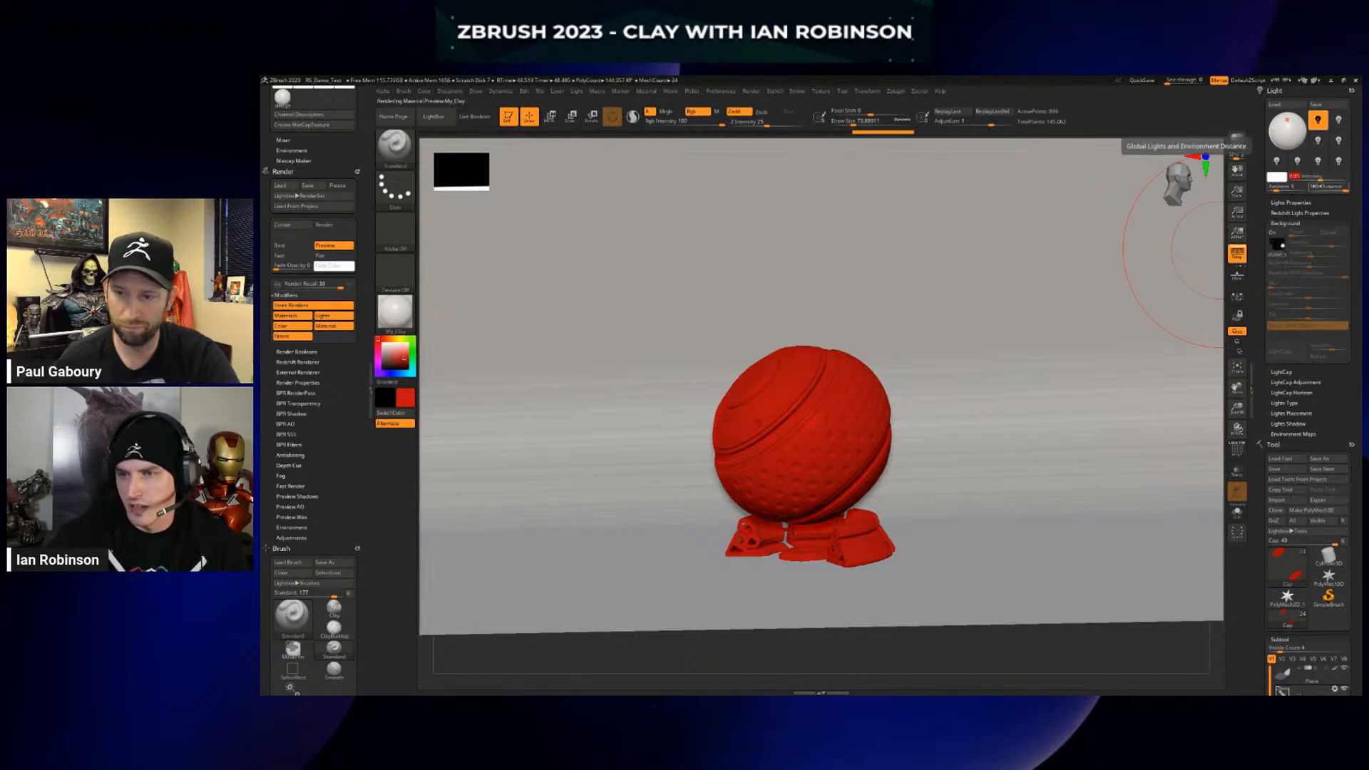
# Load the project Clay_RS_Render_Stream (1).zpr without saving the changes to the current sphere project
pyautogui.hotkey('ctrl', 'o')
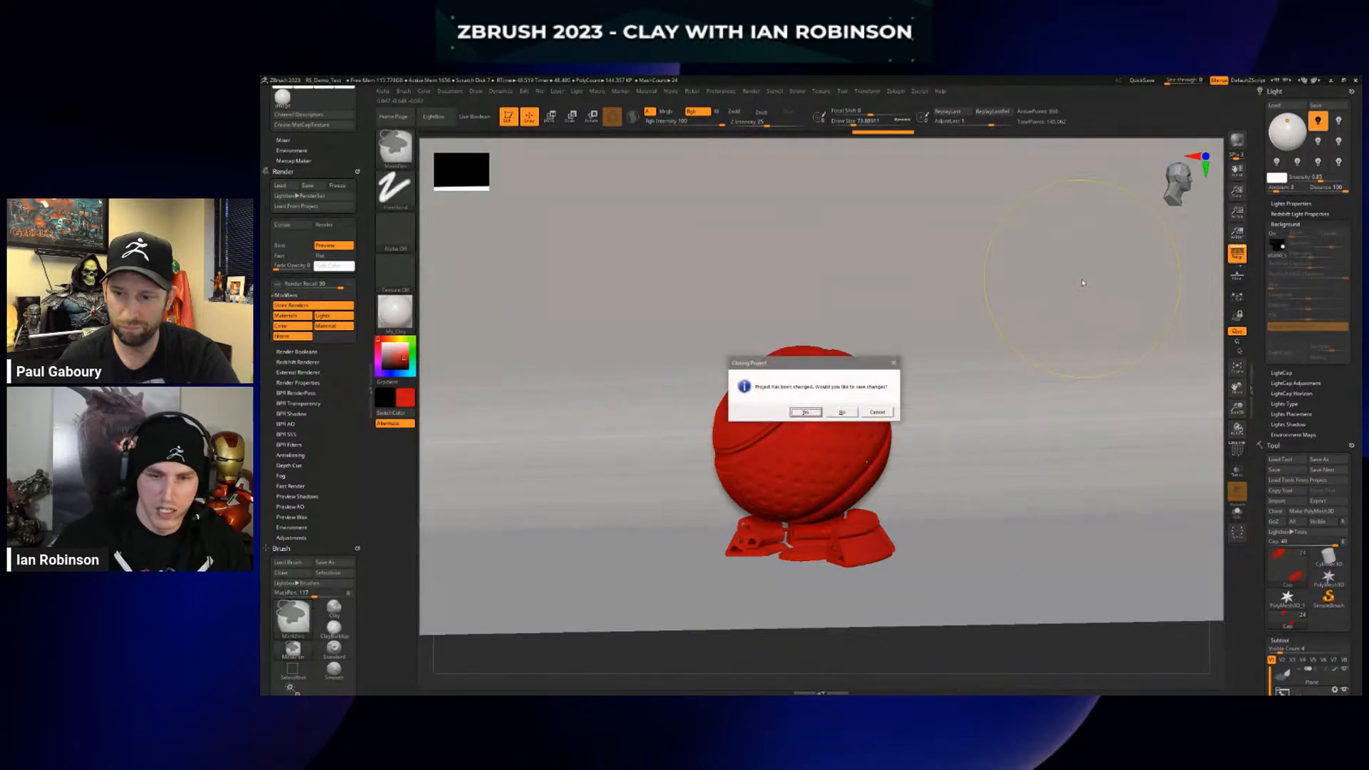
pyautogui.click(841, 412)
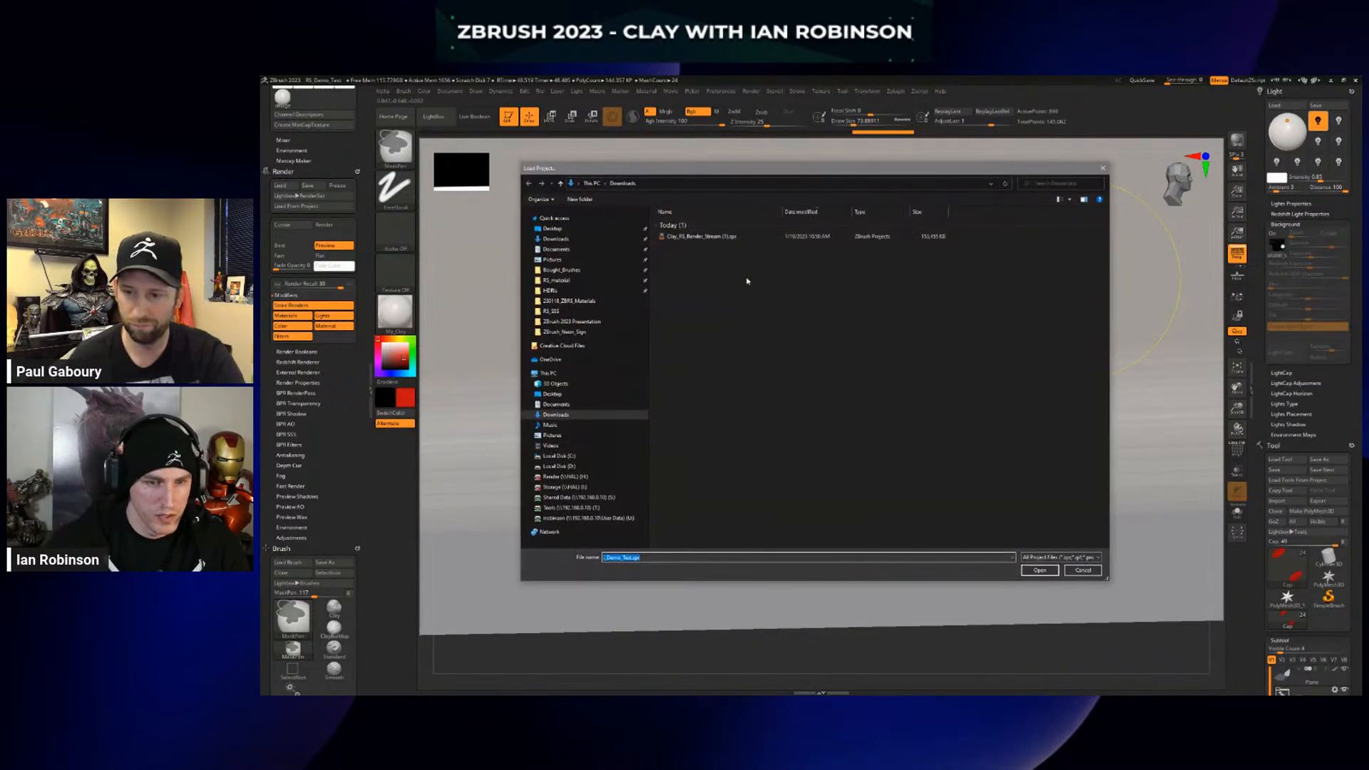
pyautogui.click(722, 237)
pyautogui.doubleClick(722, 238)
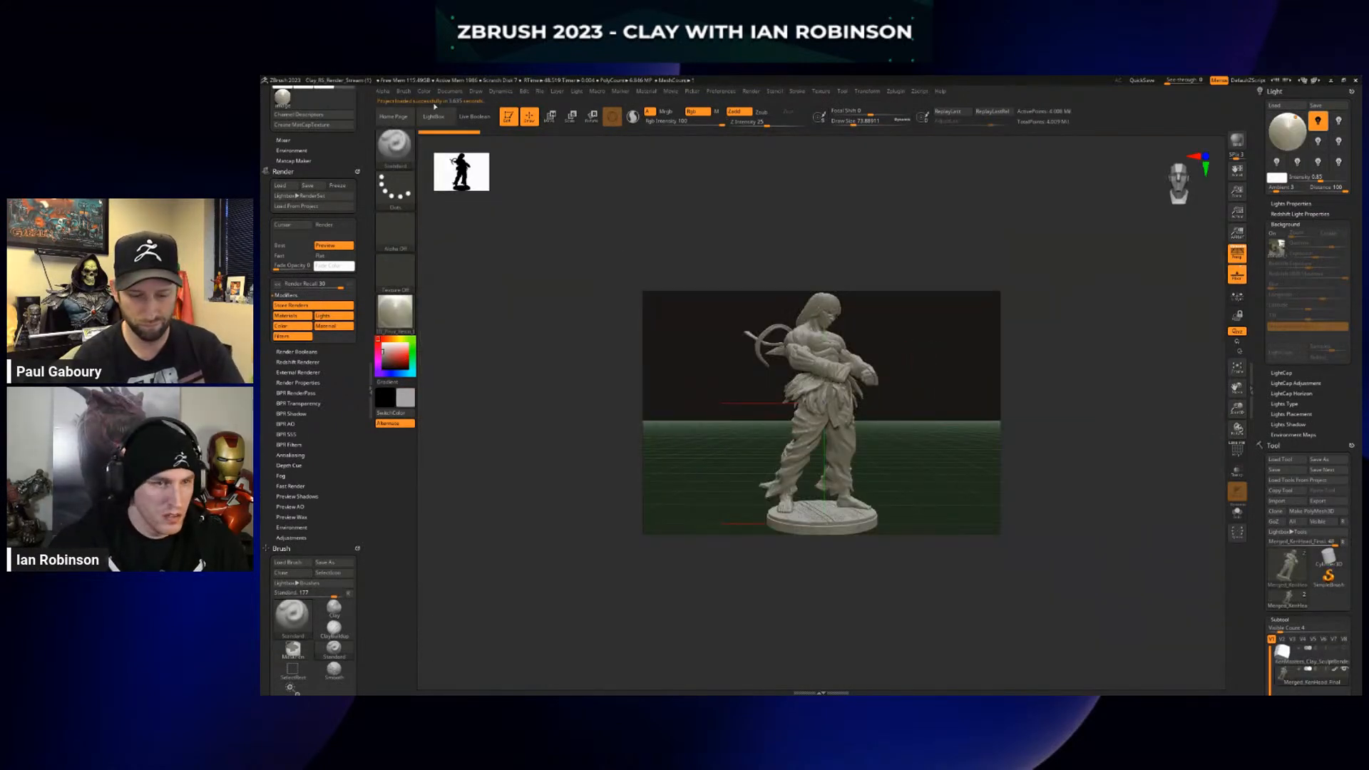
# Draw the fighter statue into a new document in Edit mode, discarding the old document's changes, and render it
pyautogui.click(456, 93)
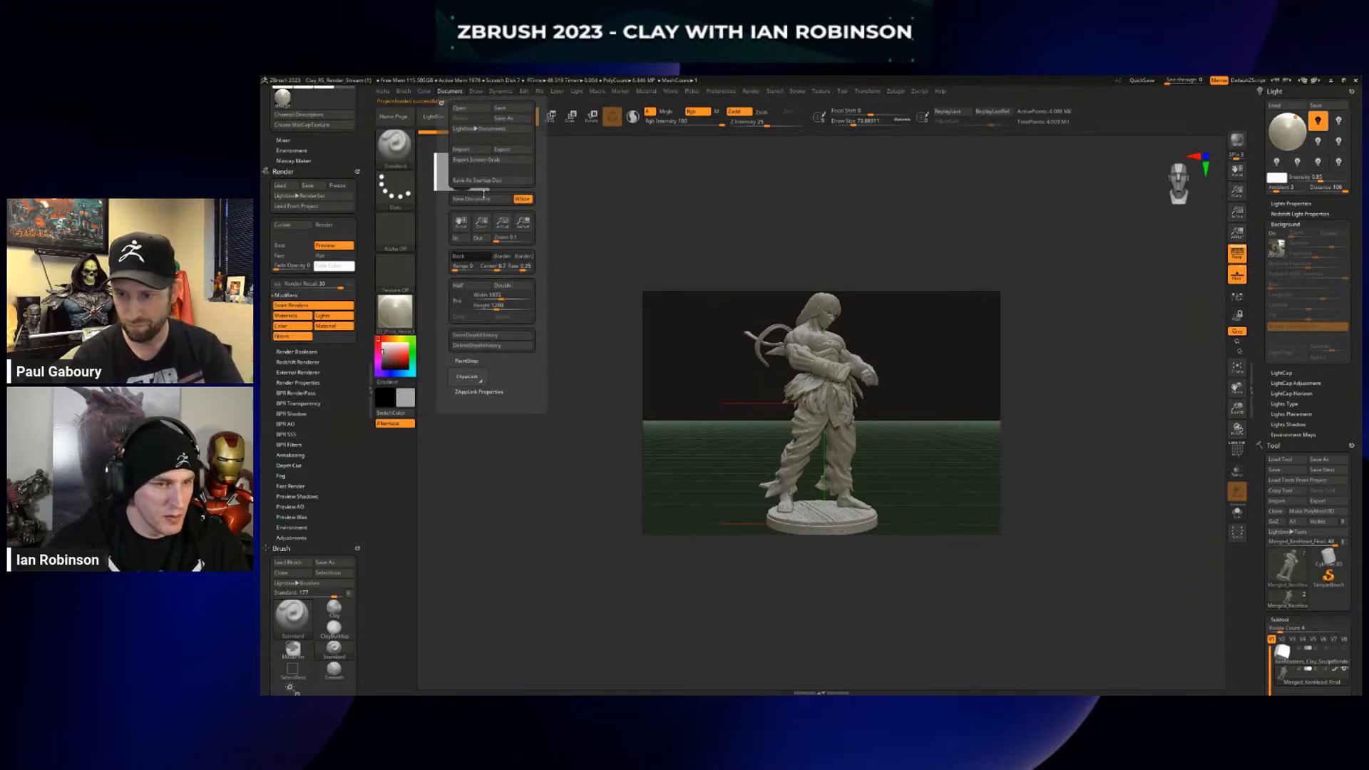
pyautogui.click(488, 197)
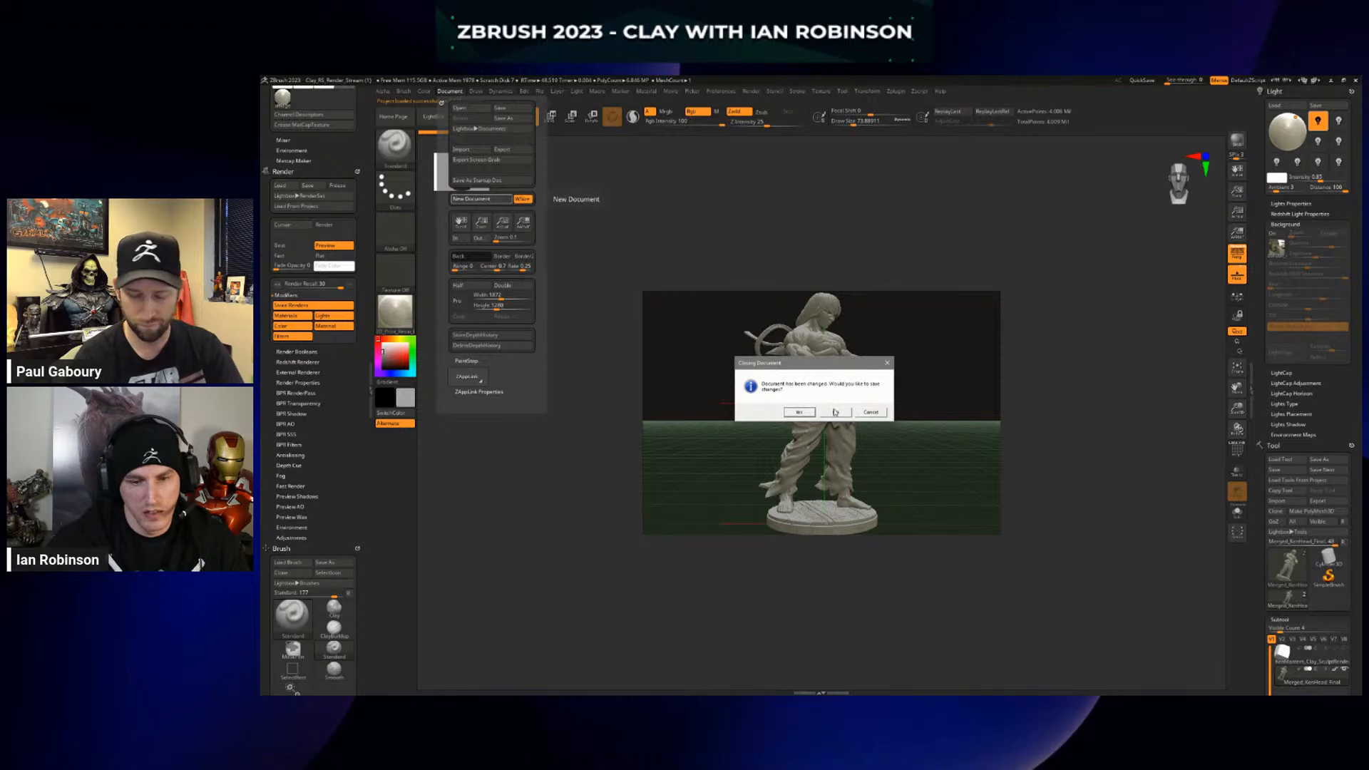
pyautogui.click(835, 412)
pyautogui.moveTo(840, 391); pyautogui.dragTo(853, 520)
pyautogui.press('t')
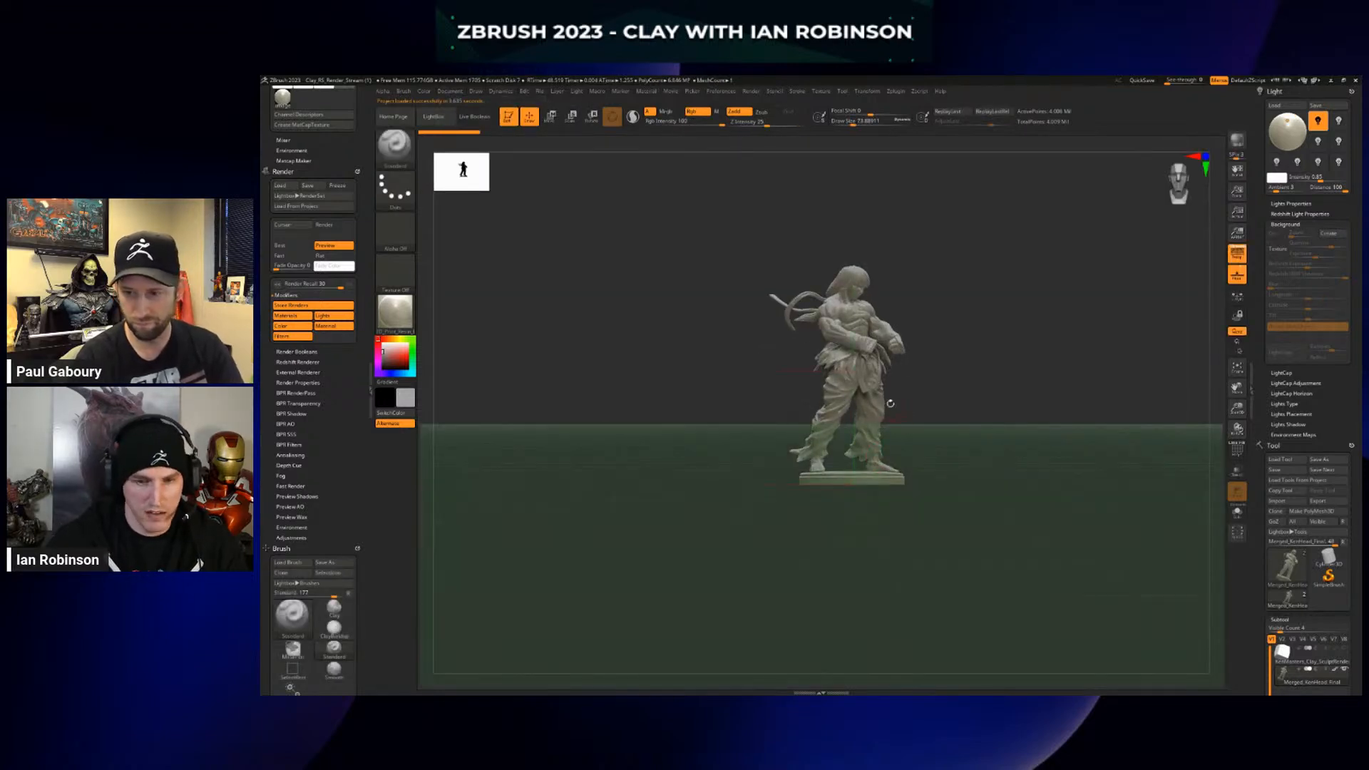
pyautogui.moveTo(948, 348)
pyautogui.mouseDown()
pyautogui.moveTo(956, 427)
pyautogui.moveTo(982, 401)
pyautogui.moveTo(952, 411)
pyautogui.mouseUp()
pyautogui.hotkey('shift', 'r')
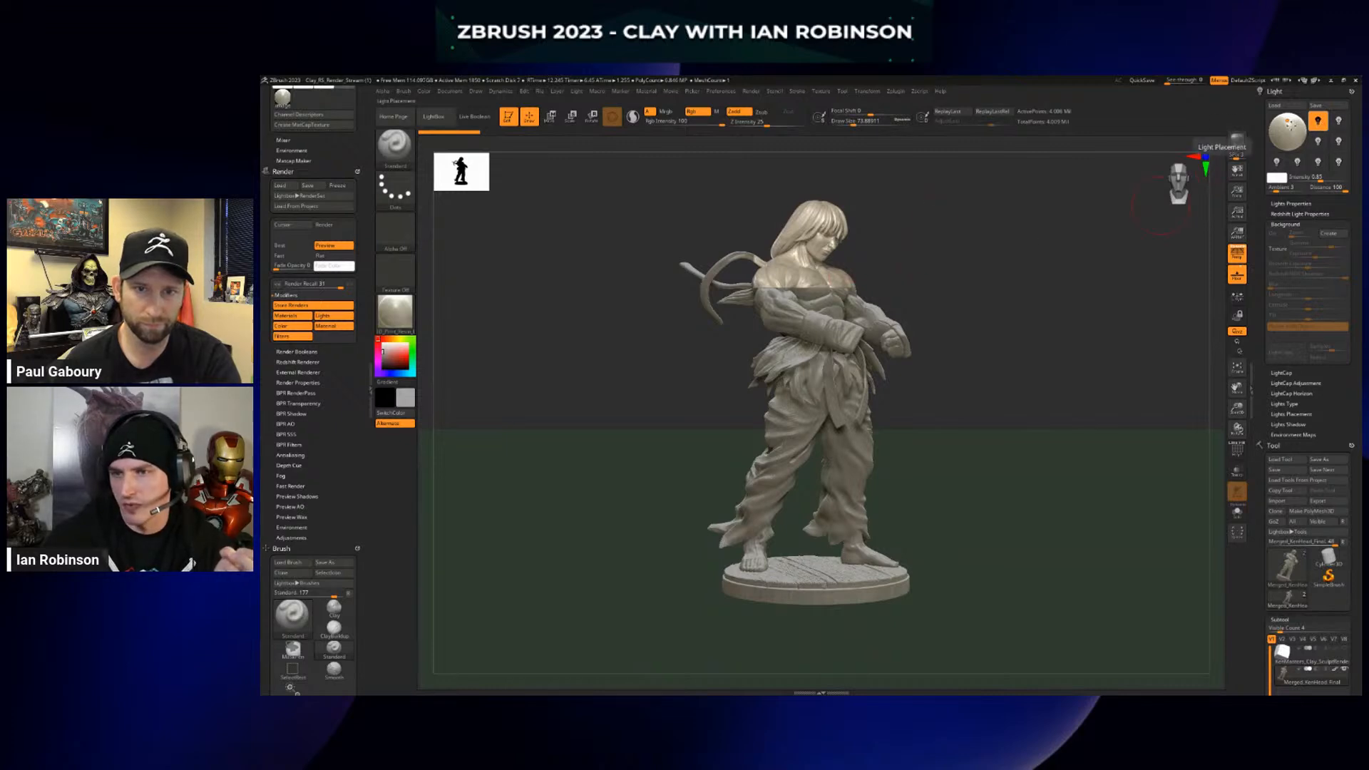
# Turn on the second light for the statue in addition to the first one
pyautogui.click(1294, 123)
pyautogui.click(1338, 121)
pyautogui.click(1339, 121)
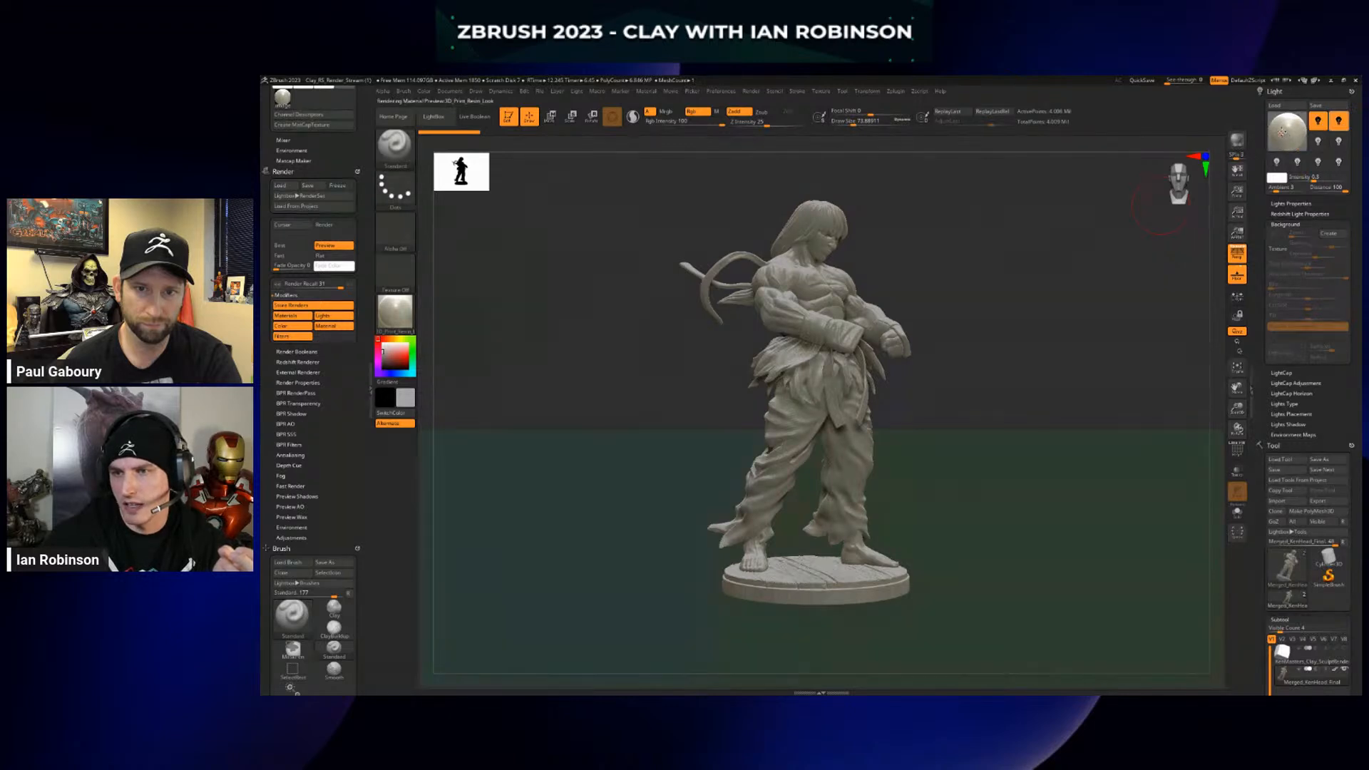
# Set the second light's intensity to about 1.2 and the global lights distance to 50, and render the statue
pyautogui.moveTo(1317, 179); pyautogui.dragTo(1322, 179)
pyautogui.click(1333, 188)
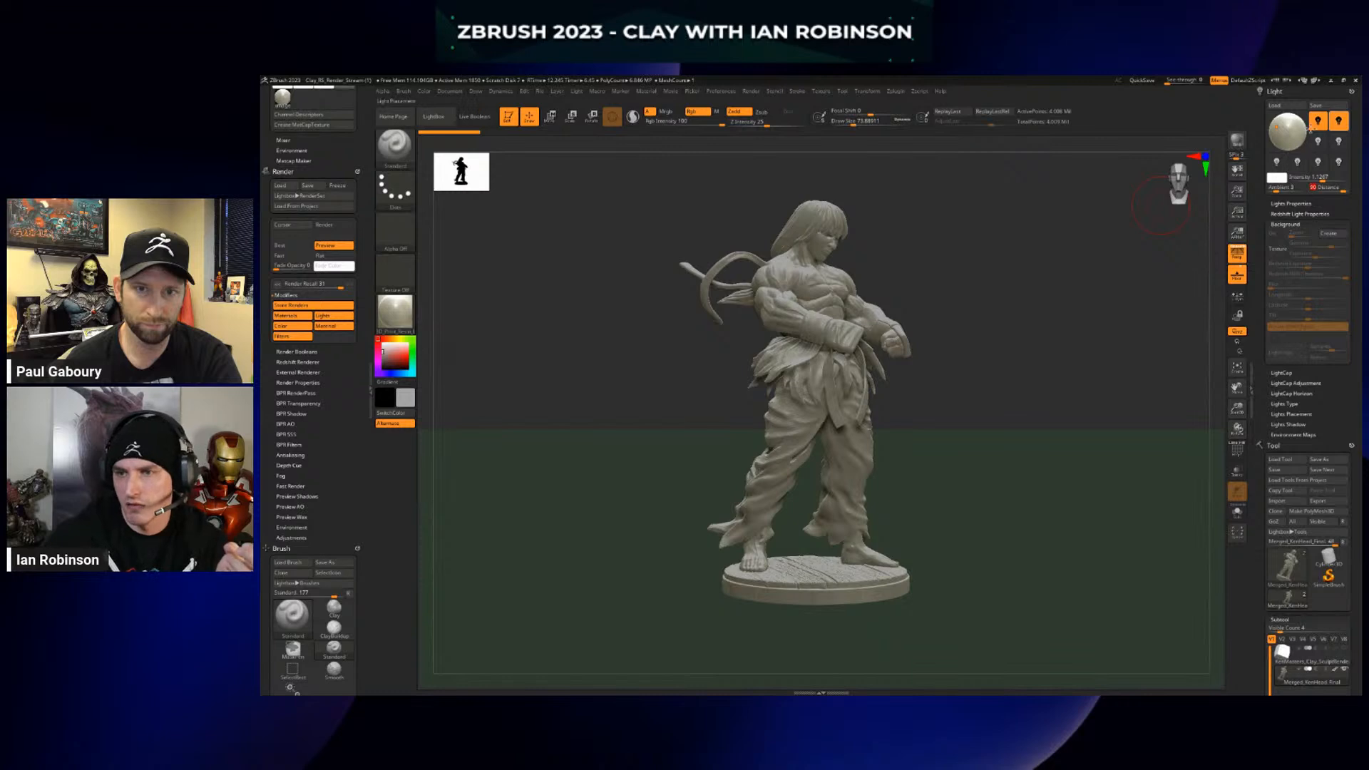
pyautogui.moveTo(1322, 180); pyautogui.dragTo(1318, 180)
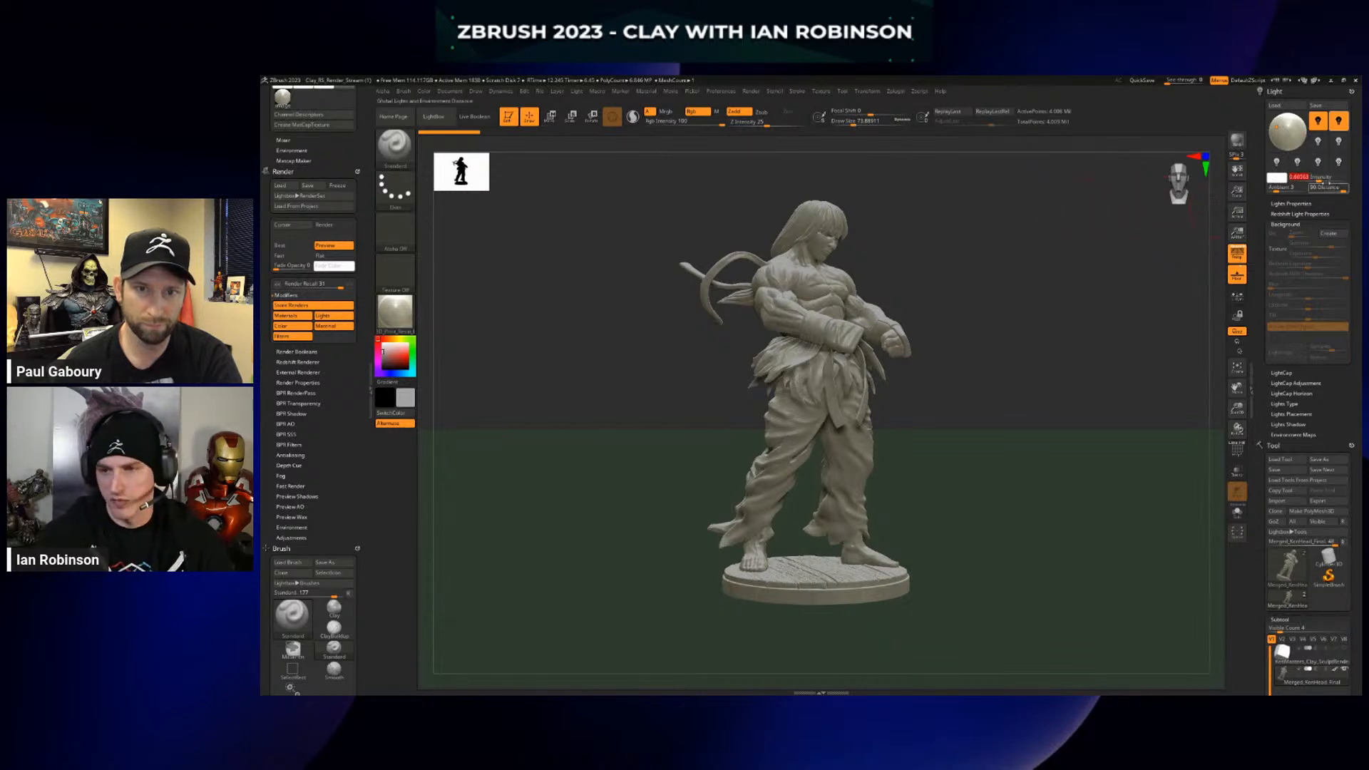
pyautogui.click(1322, 180)
pyautogui.hotkey('shift', 'r')
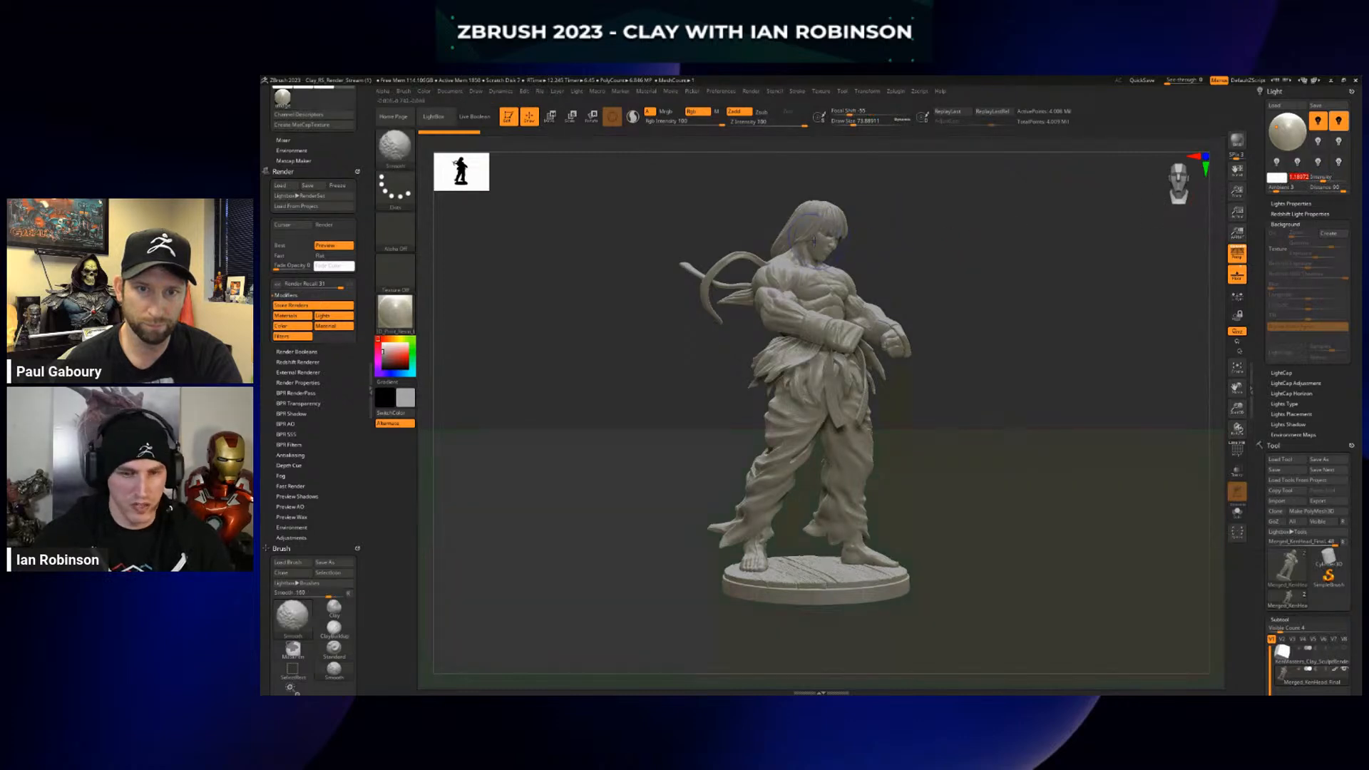
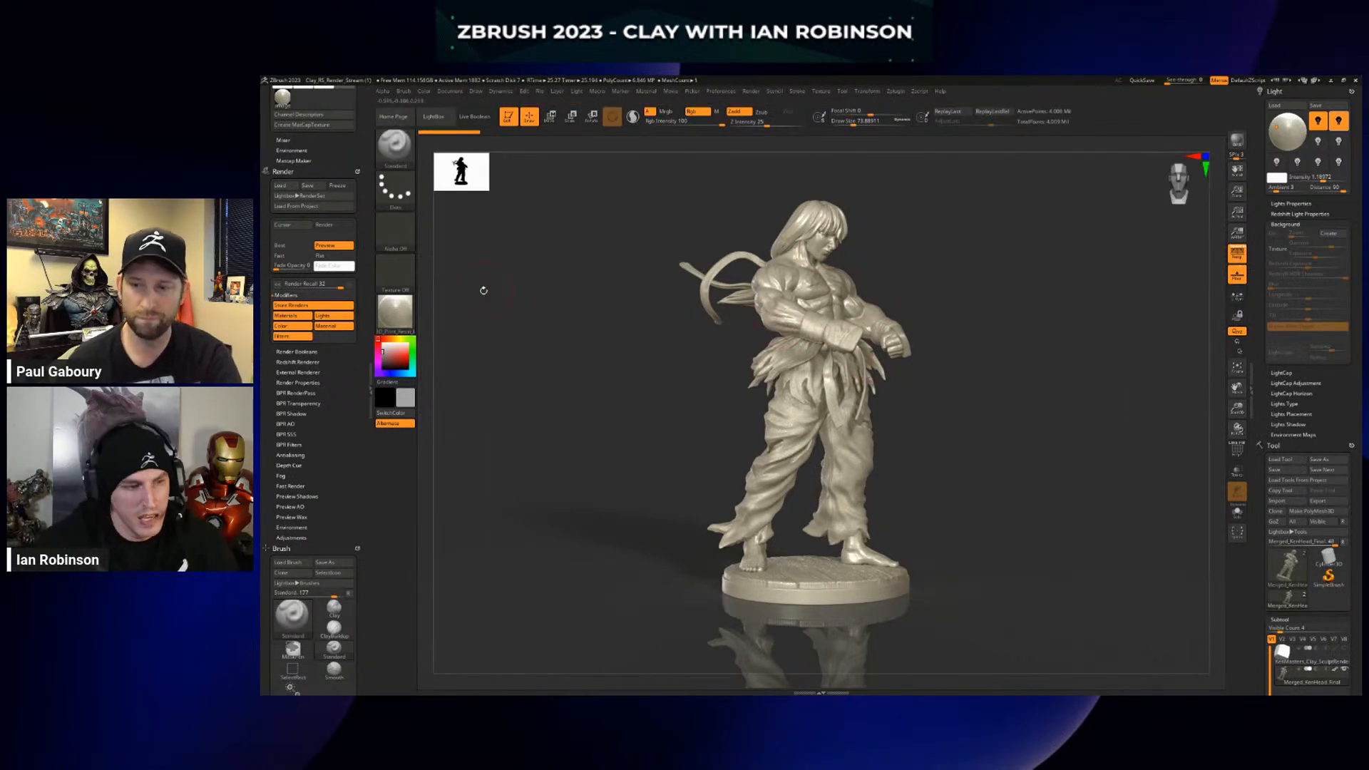
# Open the Adjustments settings for the finished render of the statue
pyautogui.scroll(-3, 368, 243)
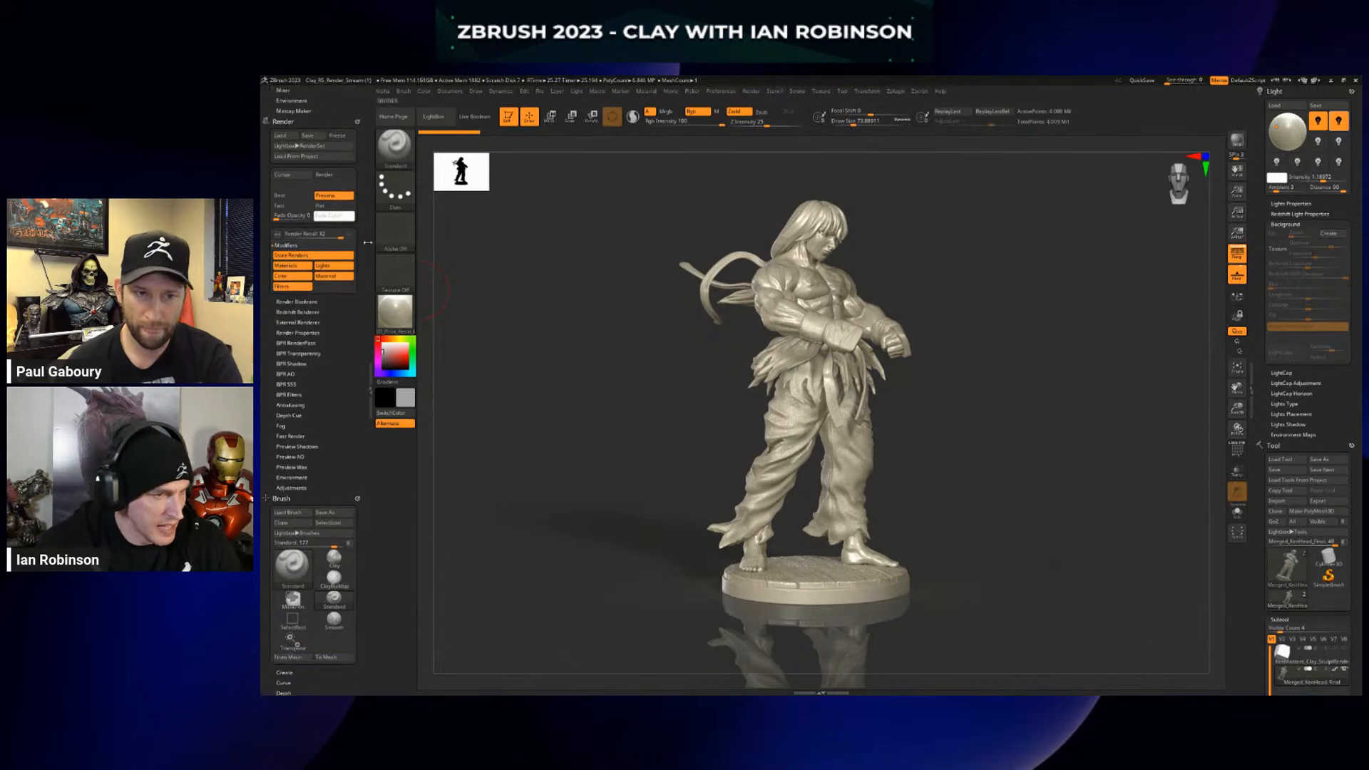
pyautogui.scroll(-3, 334, 316)
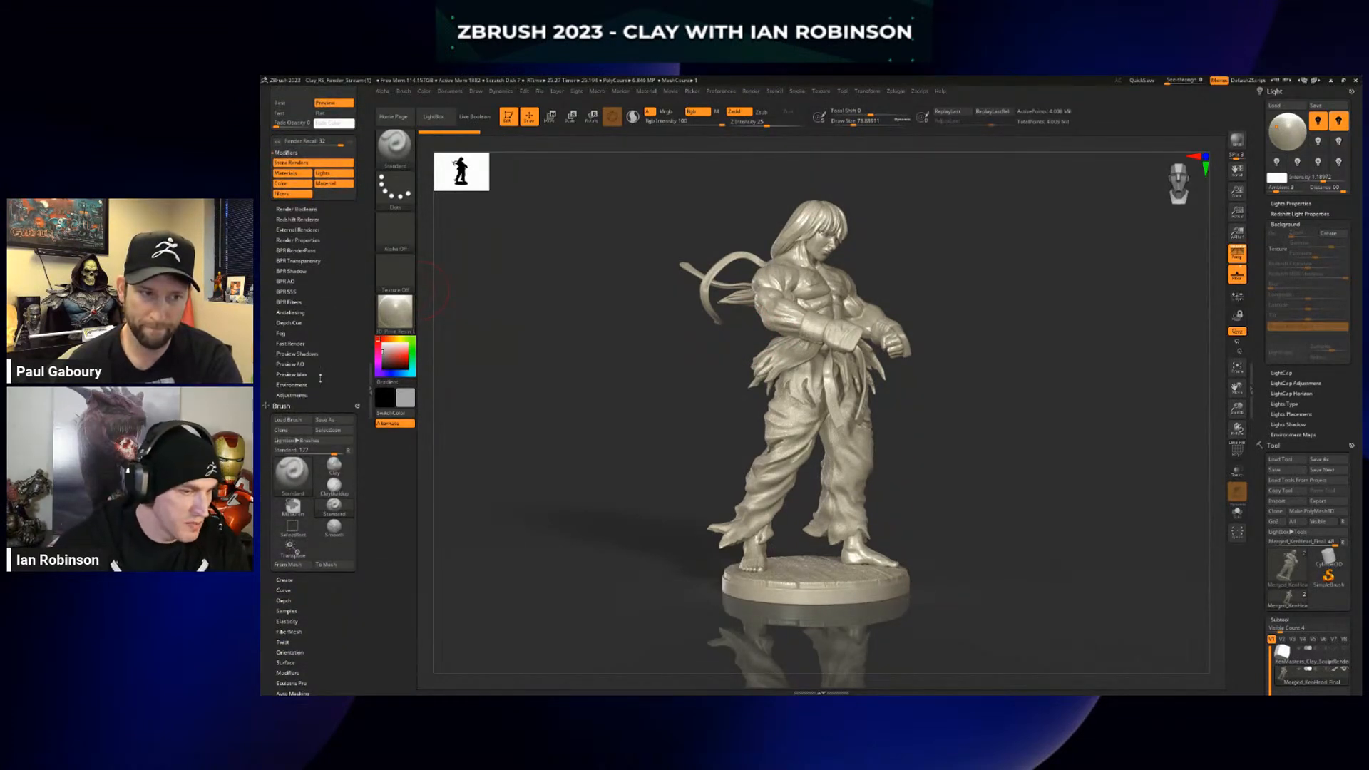
pyautogui.scroll(5, 320, 379)
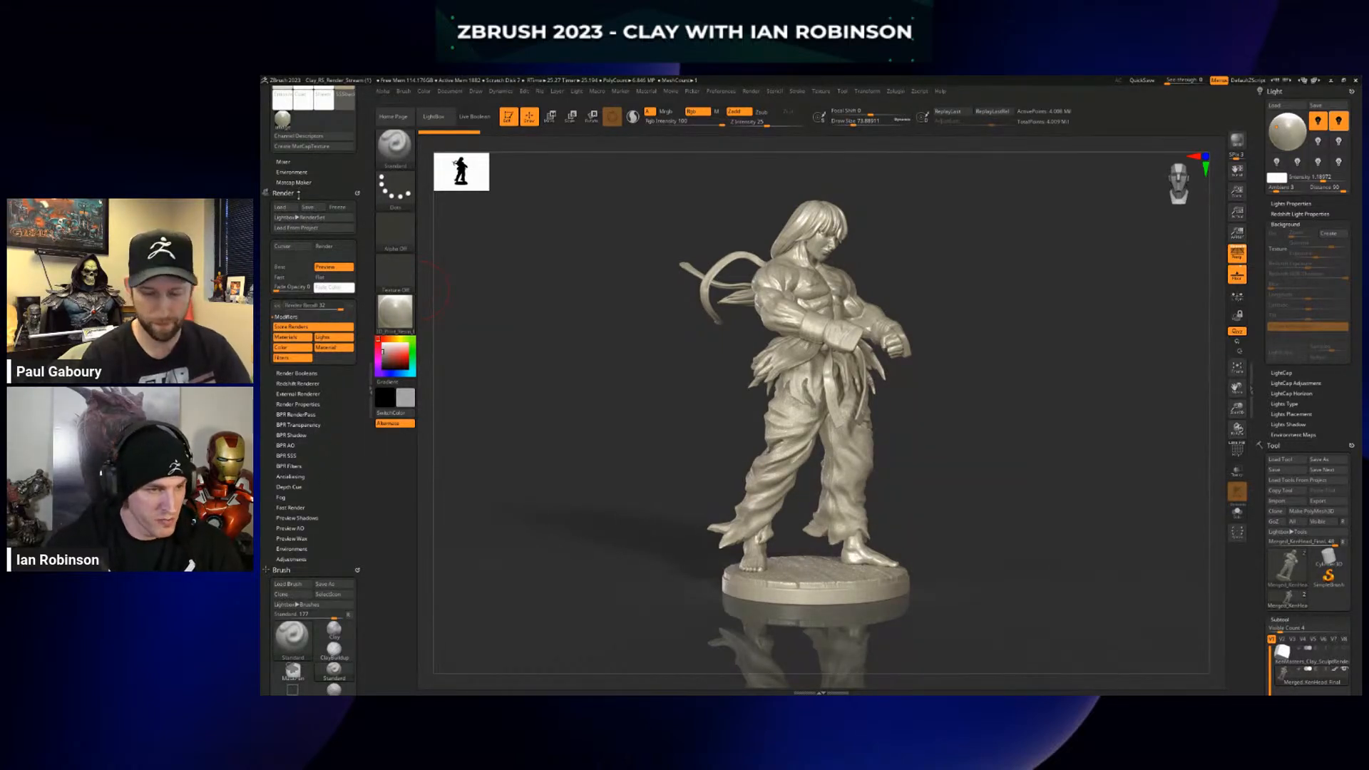
pyautogui.scroll(-5, 345, 318)
pyautogui.moveTo(345, 318); pyautogui.dragTo(345, 320)
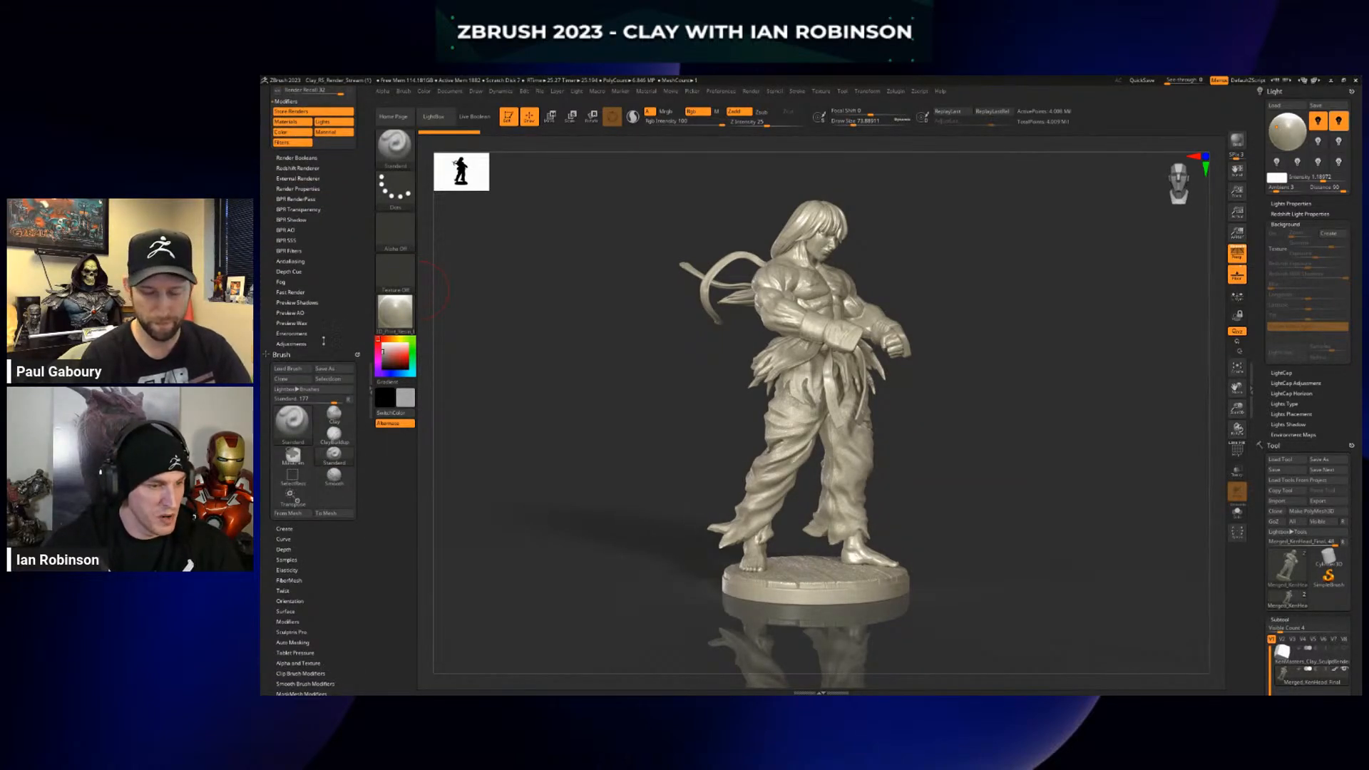
pyautogui.click(292, 343)
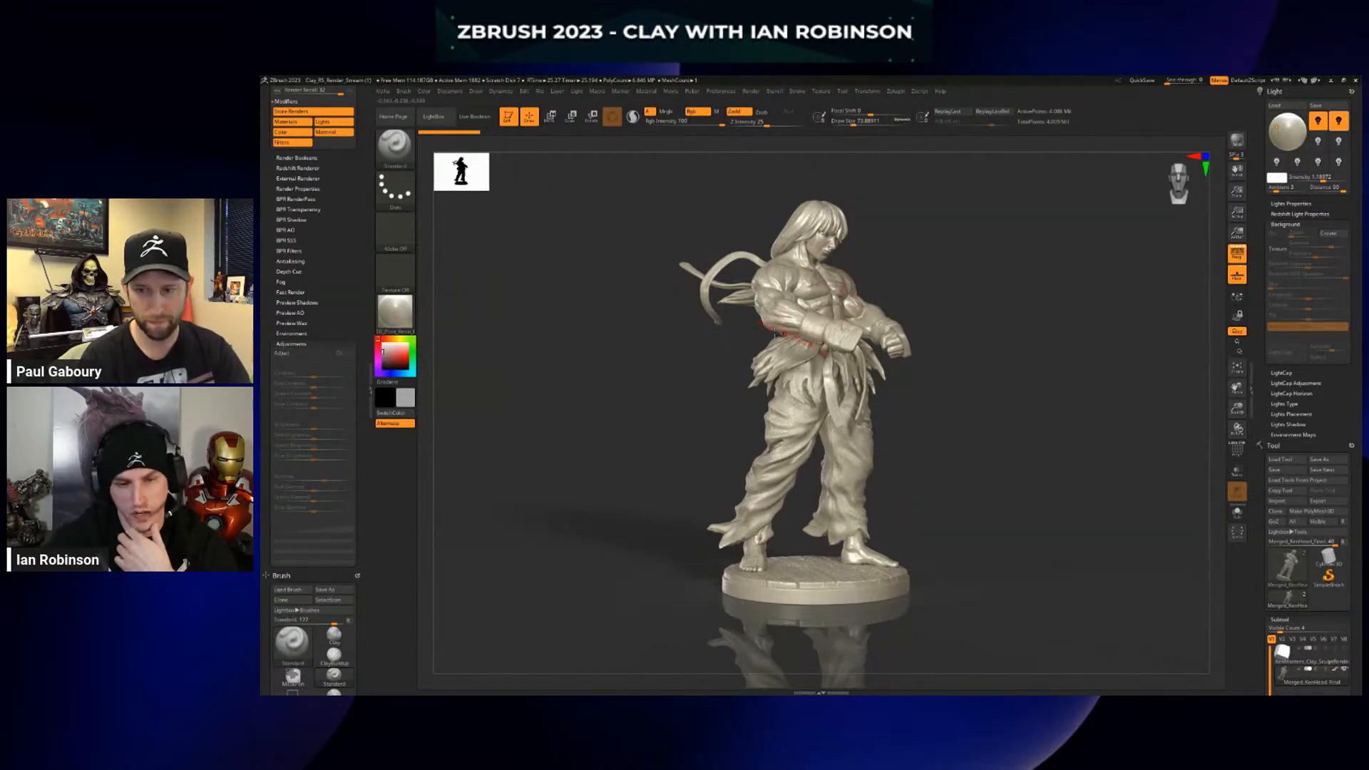
# Turn on the render adjustments with contrast at about 0.26 and gamma at about 0.94, and restart the statue's render
pyautogui.click(302, 355)
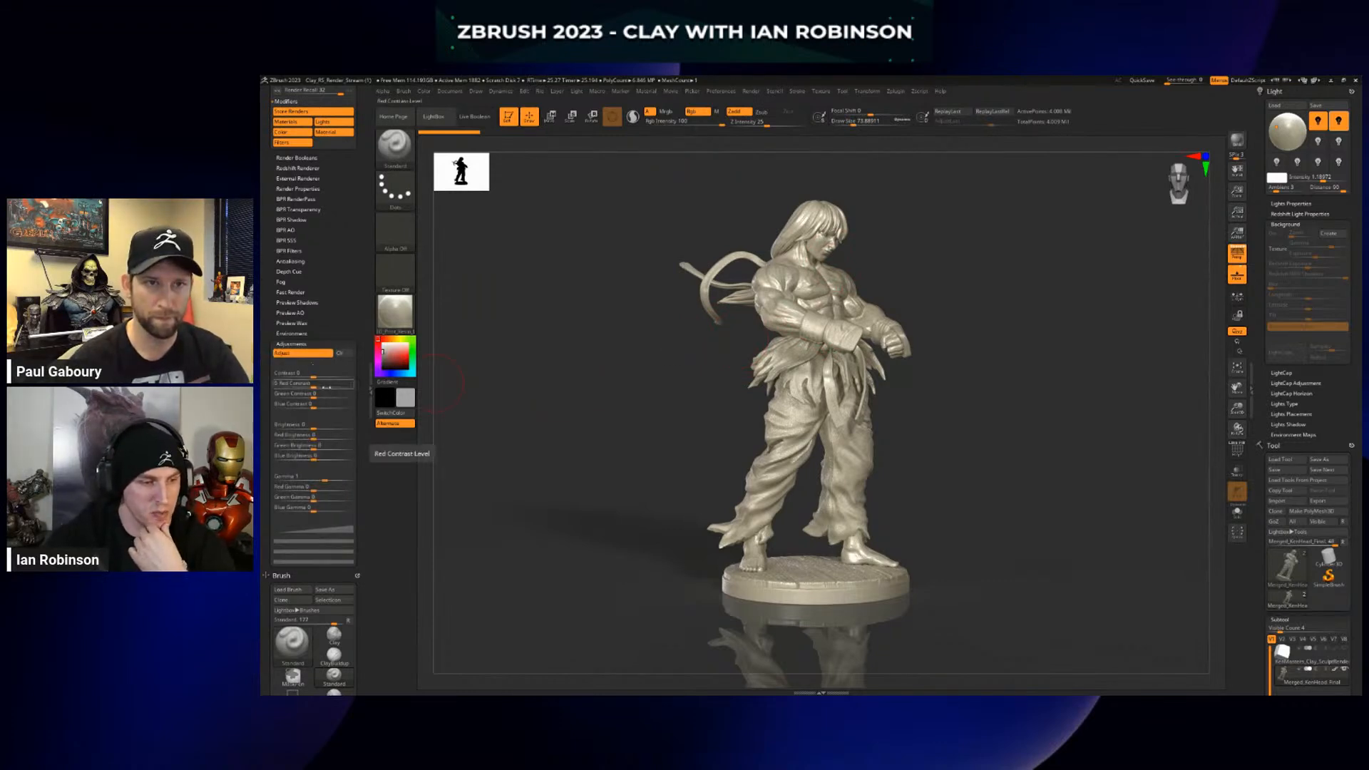
pyautogui.moveTo(315, 374)
pyautogui.mouseDown()
pyautogui.moveTo(348, 376)
pyautogui.moveTo(315, 375)
pyautogui.moveTo(346, 377)
pyautogui.moveTo(301, 404)
pyautogui.moveTo(324, 479)
pyautogui.mouseUp()
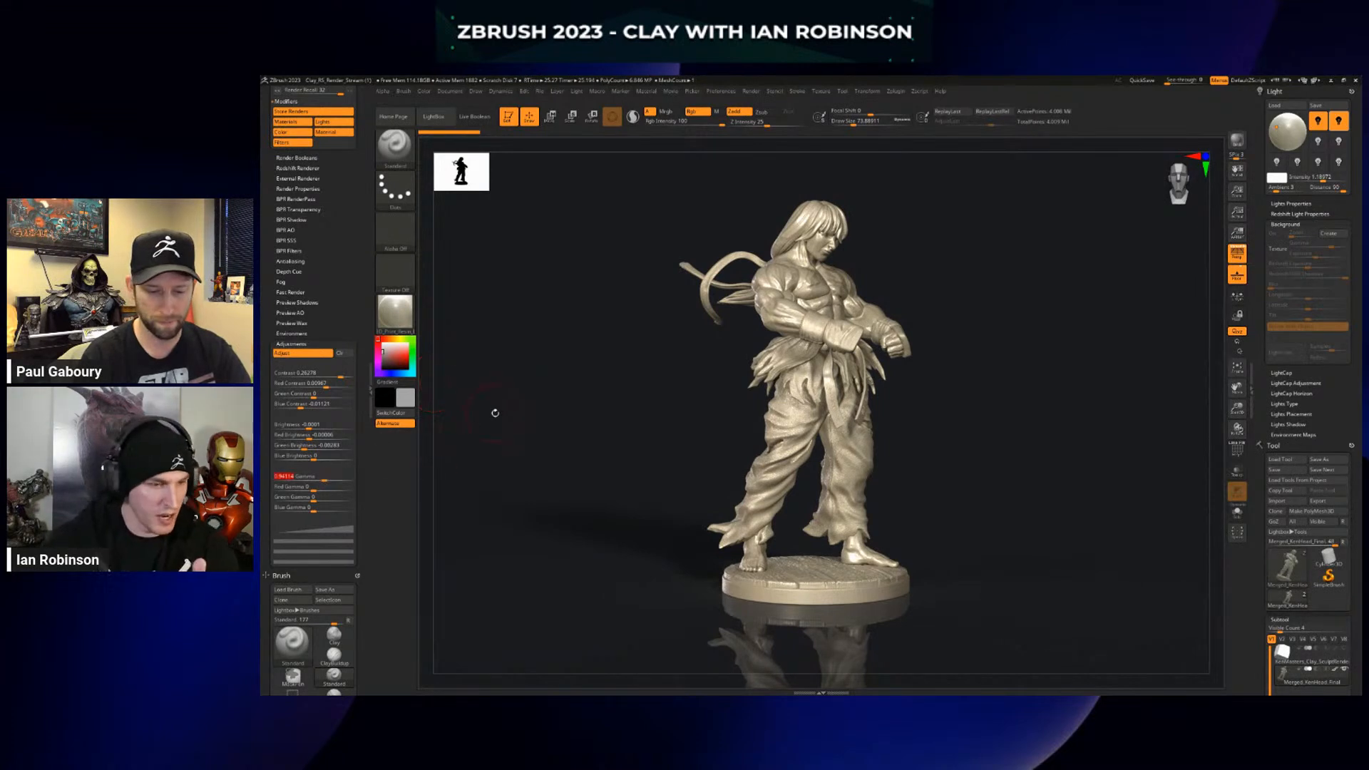
pyautogui.hotkey('shift', 'r')
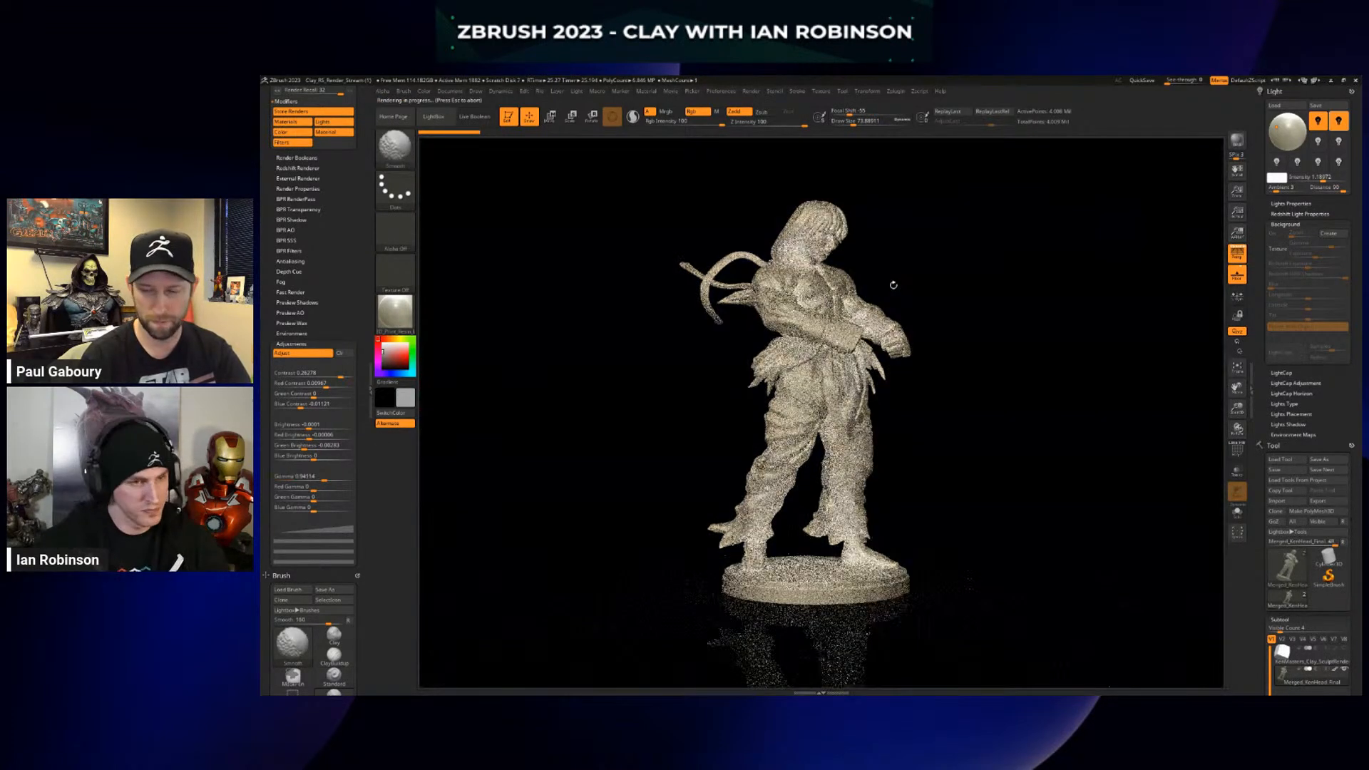
pyautogui.press('Escape')
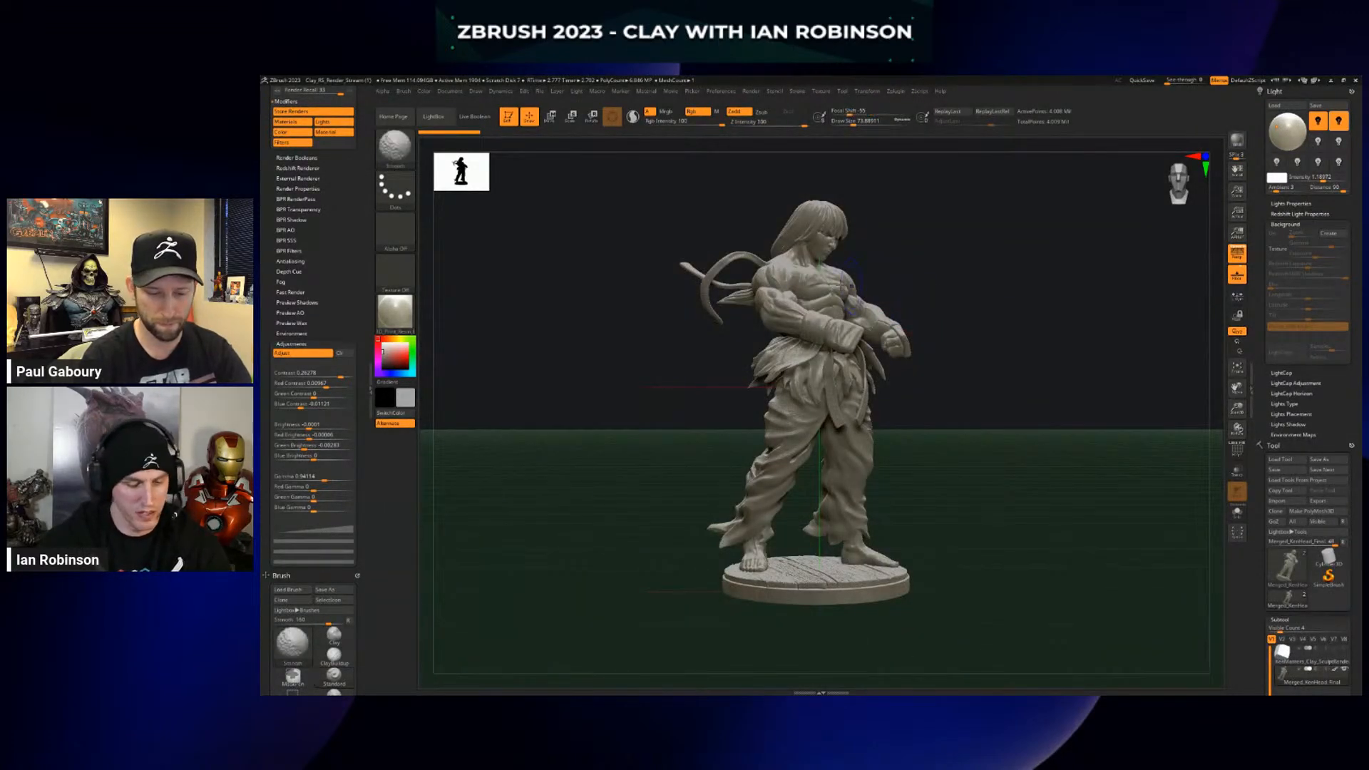
# Render the statue again and compare the result with the color adjustments turned off and back on
pyautogui.moveTo(841, 285)
pyautogui.keyDown('shift'); pyautogui.mouseDown()
pyautogui.moveTo(812, 269)
pyautogui.moveTo(820, 255)
pyautogui.mouseUp(); pyautogui.keyUp('shift')
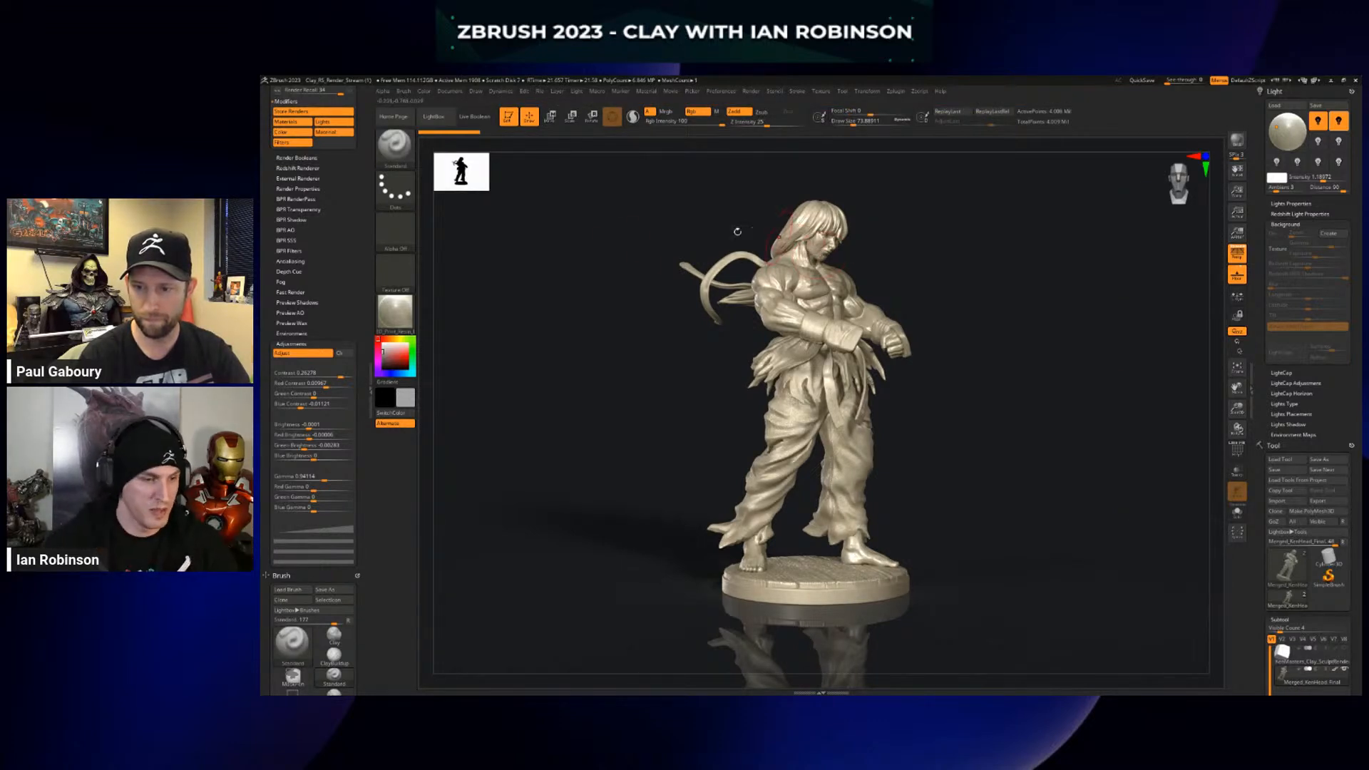
pyautogui.click(323, 355)
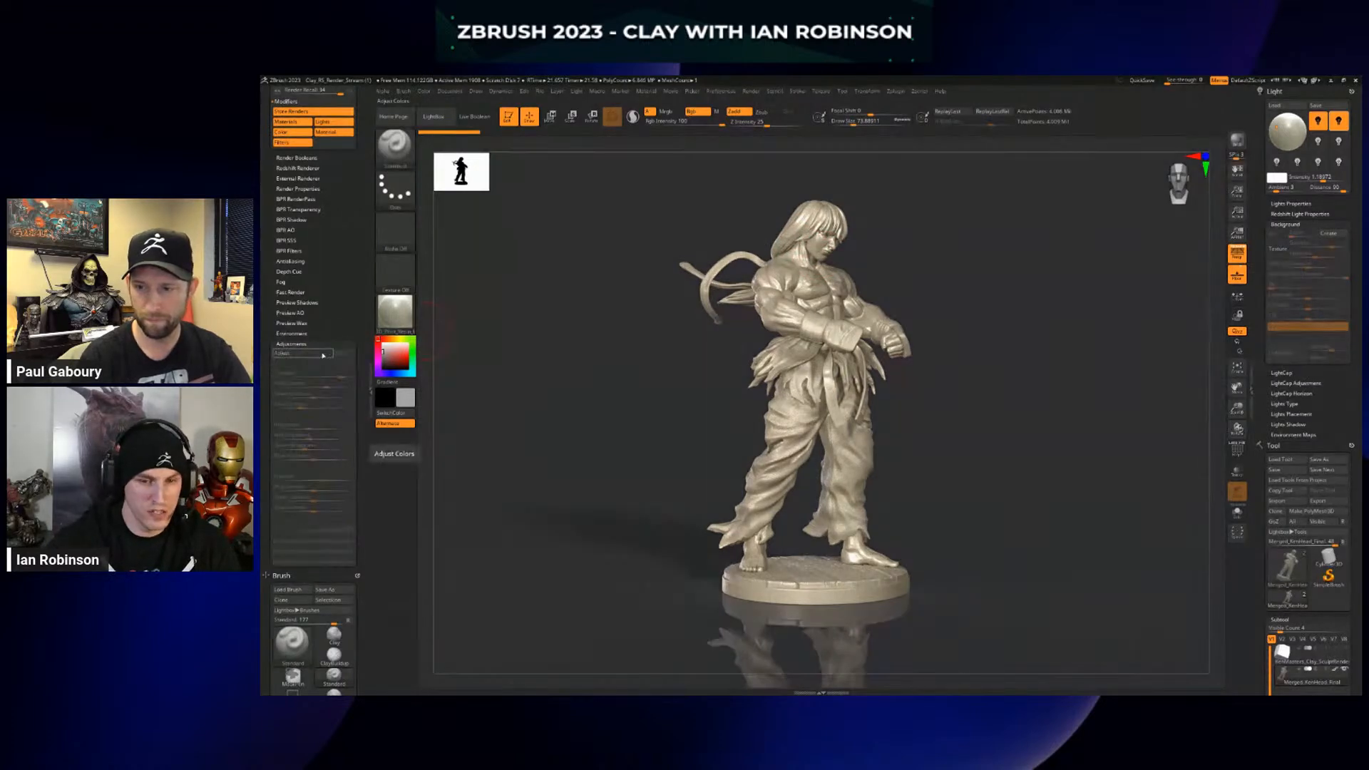
pyautogui.click(323, 355)
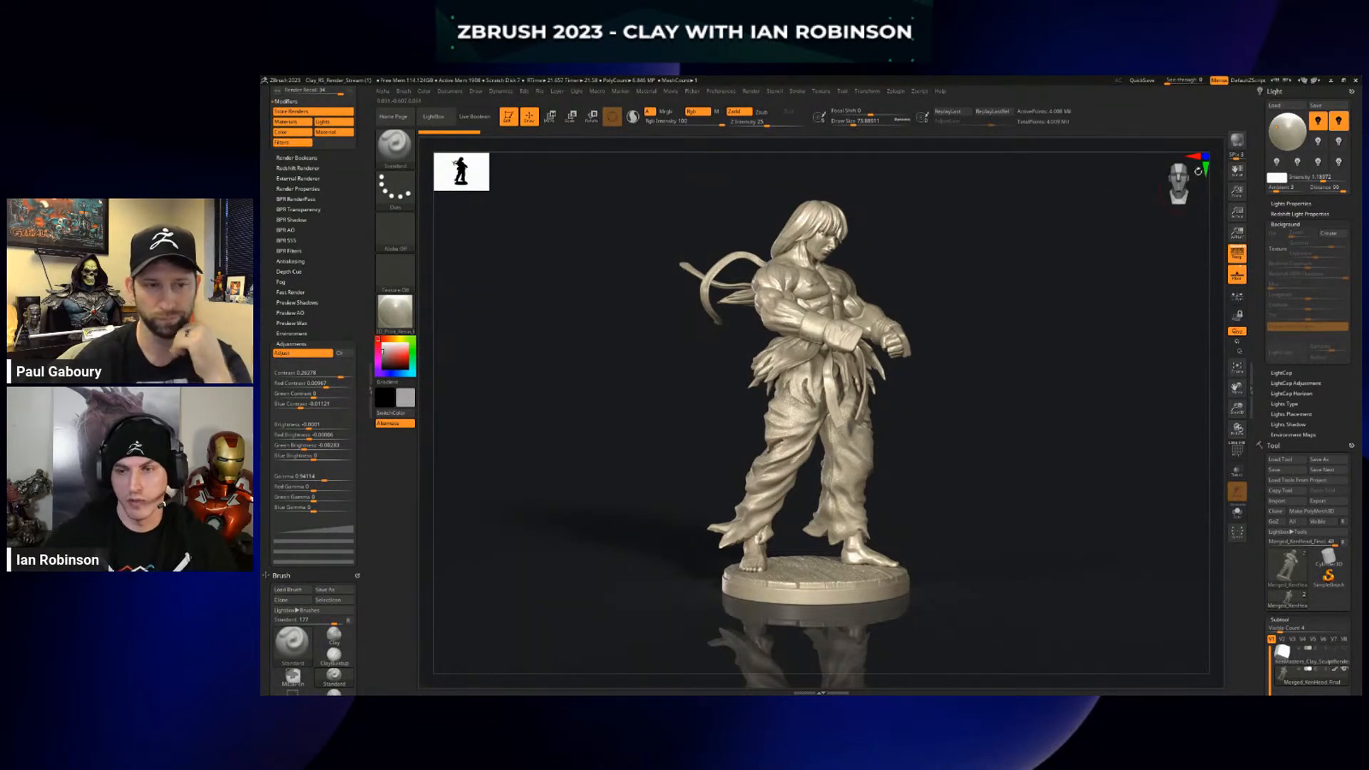
# Open the Redshift renderer settings and return the statue from the finished render to the working view
pyautogui.moveTo(333, 233); pyautogui.dragTo(313, 321)
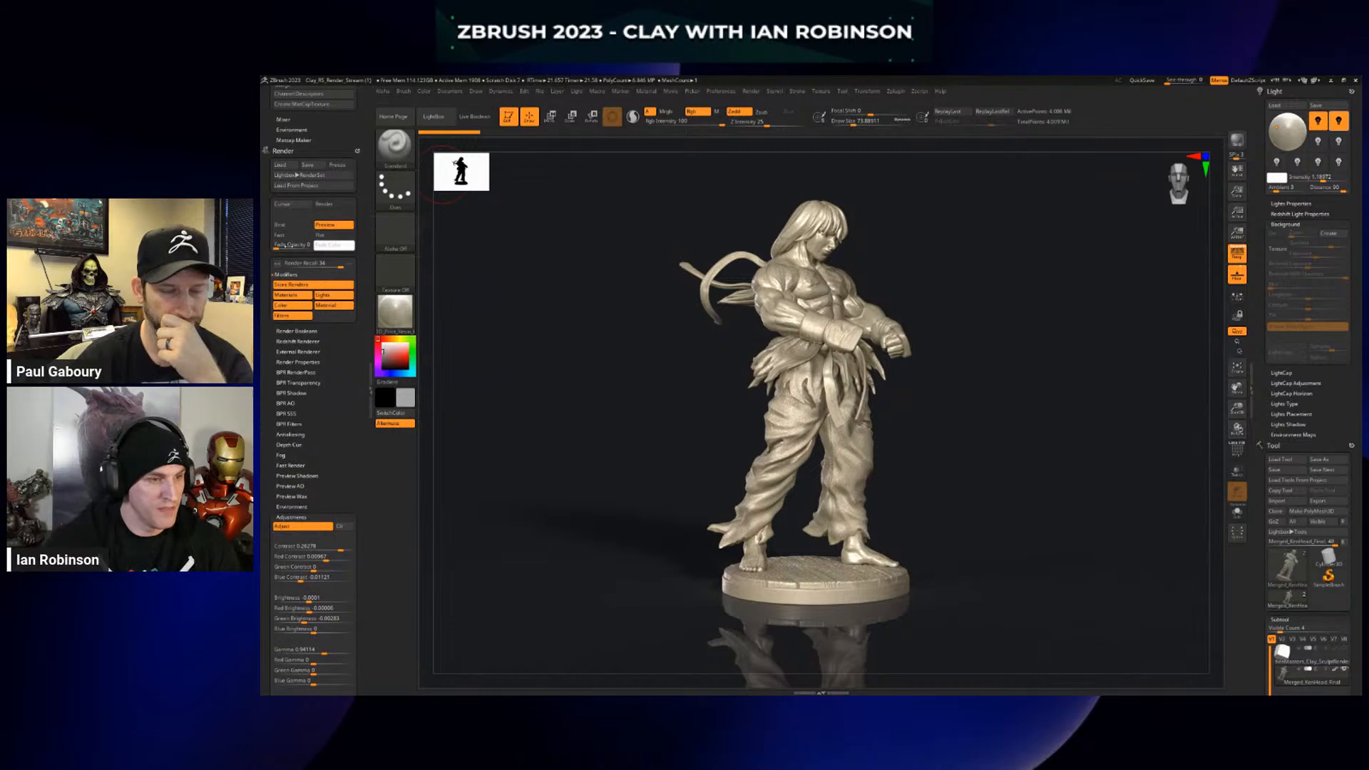
pyautogui.click(303, 341)
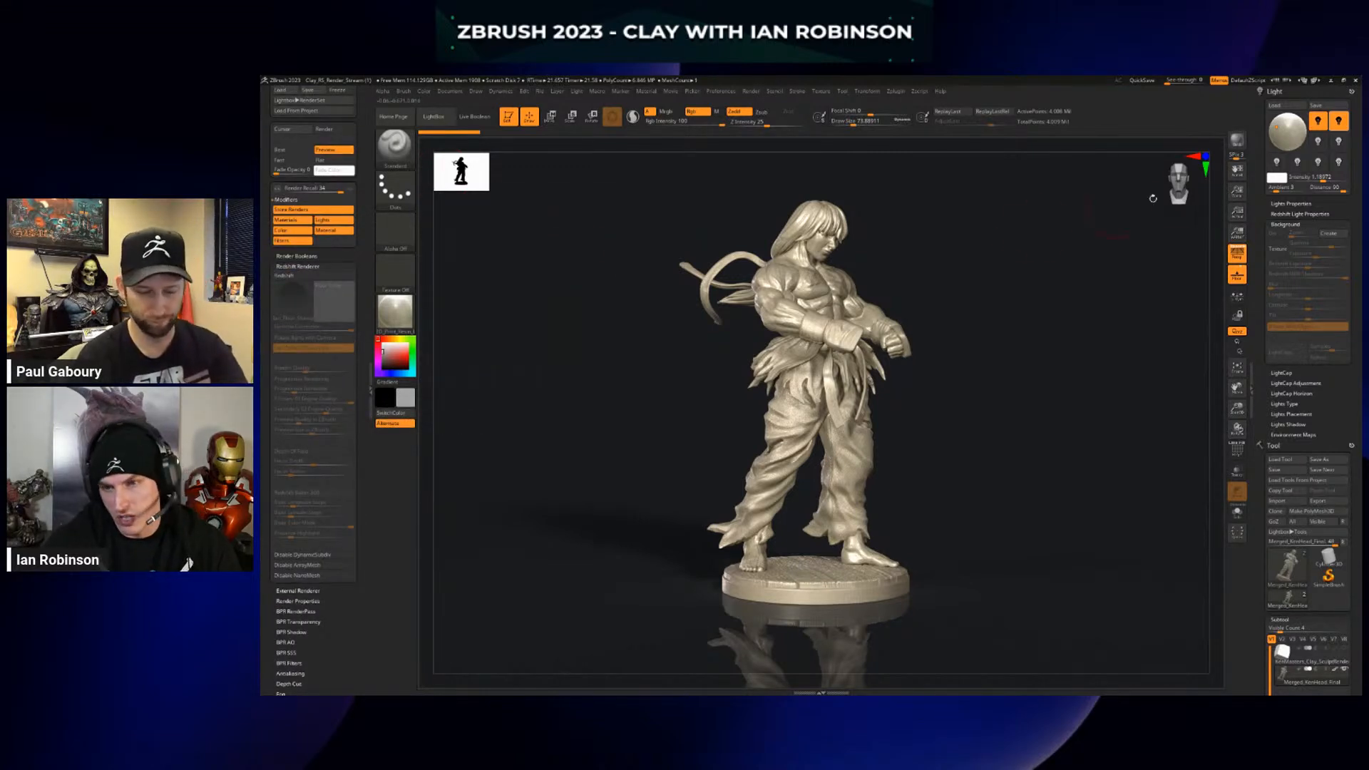
pyautogui.click(1016, 244)
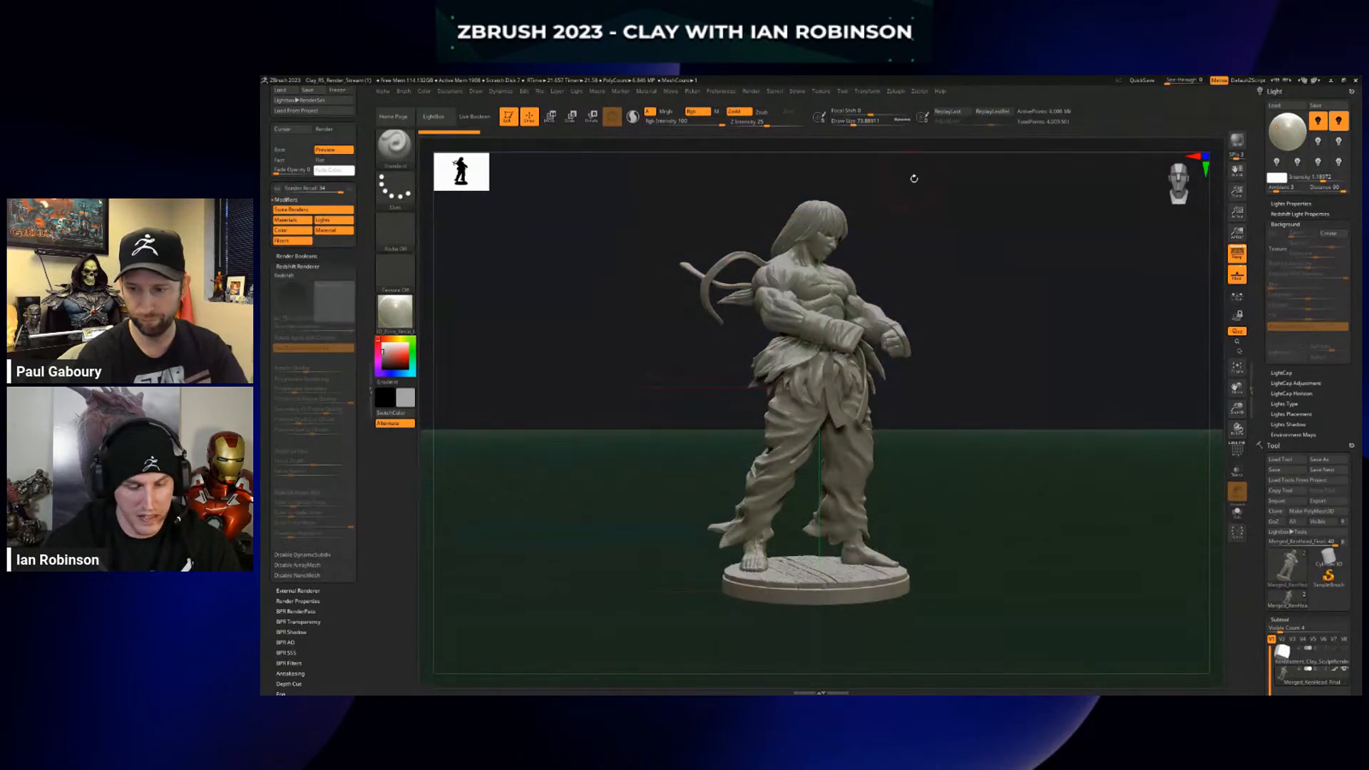
# Set the BPR shadow rays to 24 and global strength to 0.65, adjust the floor strength and maximum angle, and run a BPR render
pyautogui.click(731, 93)
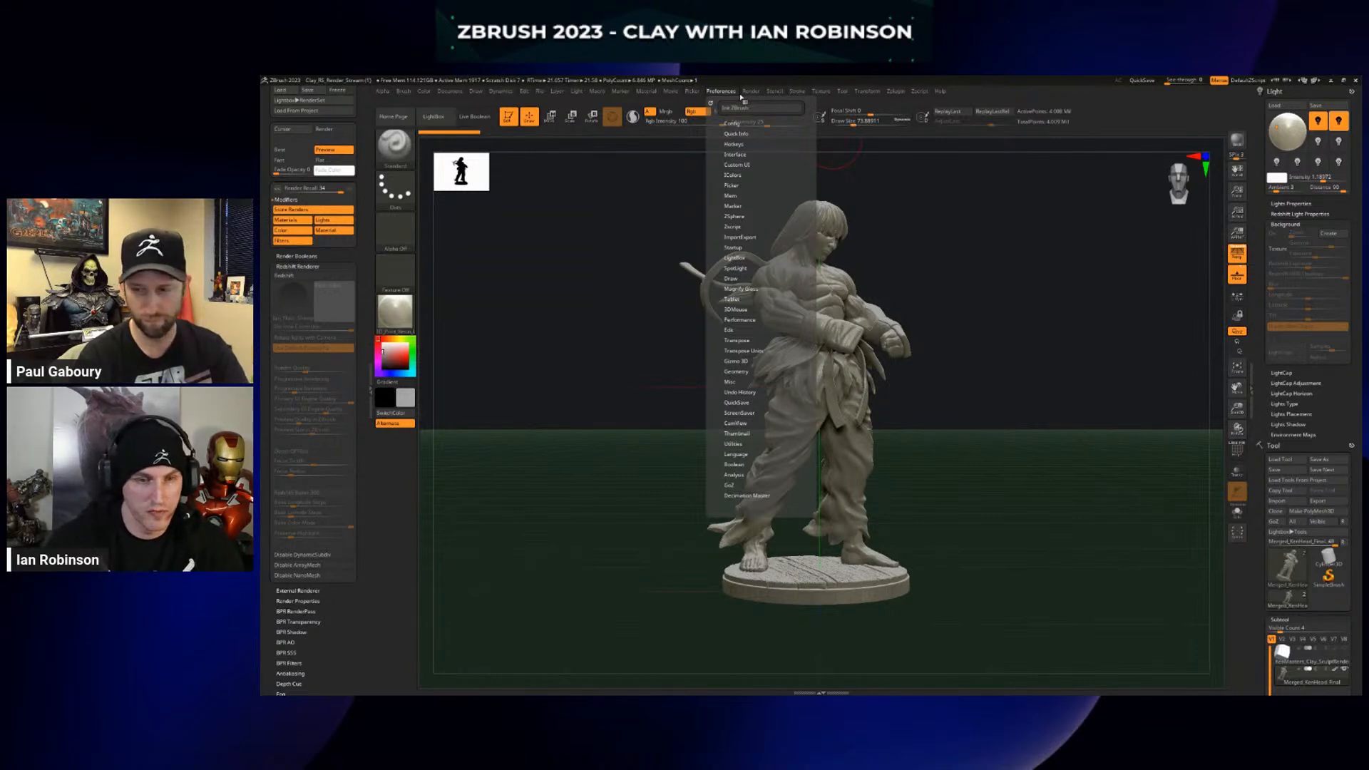
pyautogui.moveTo(753, 93)
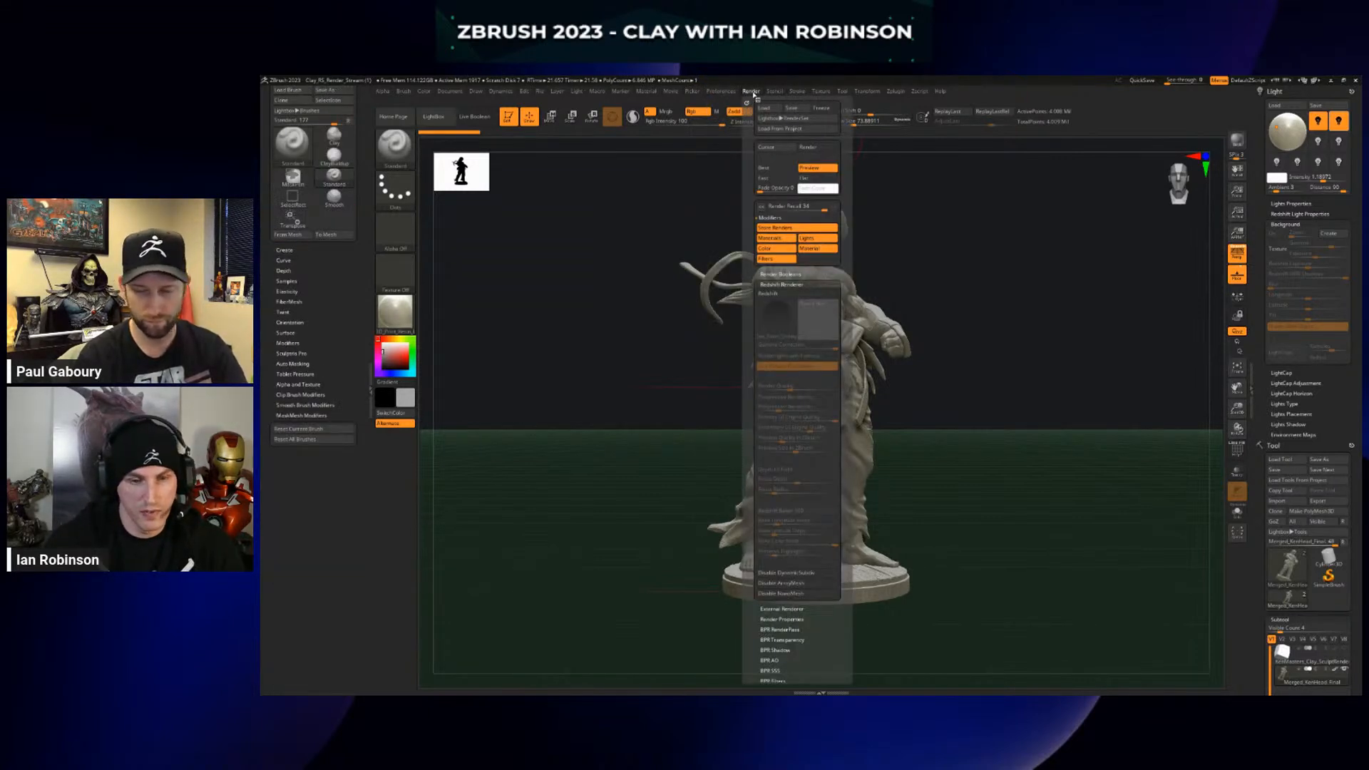
pyautogui.click(781, 285)
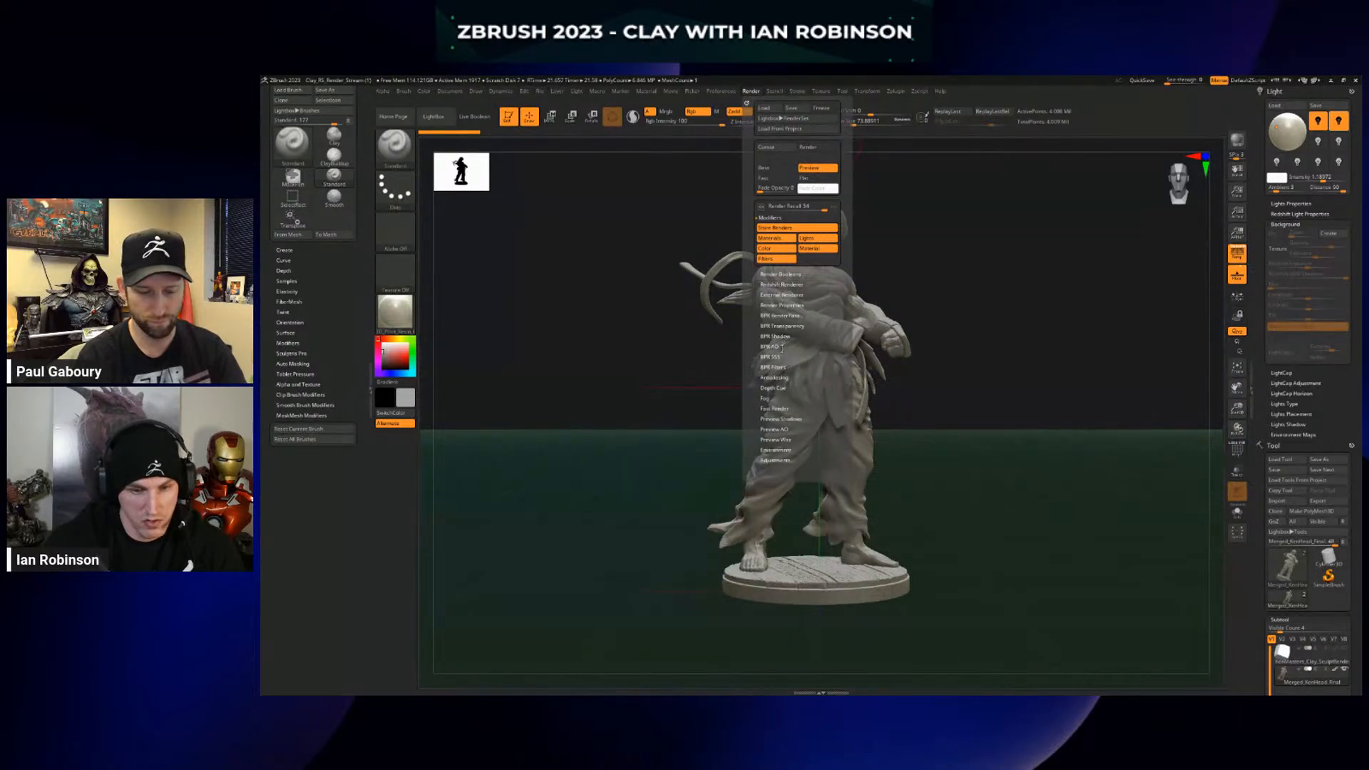
pyautogui.click(779, 337)
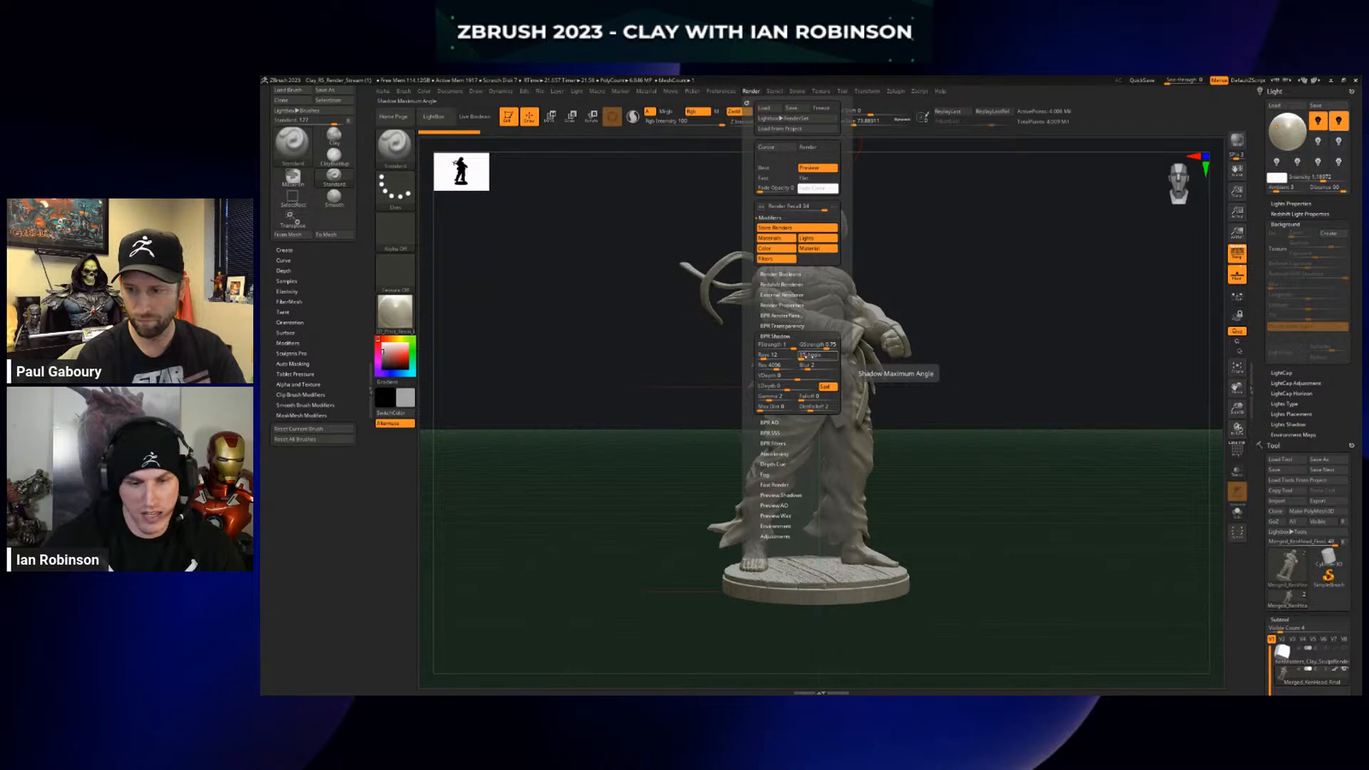
pyautogui.write('2')
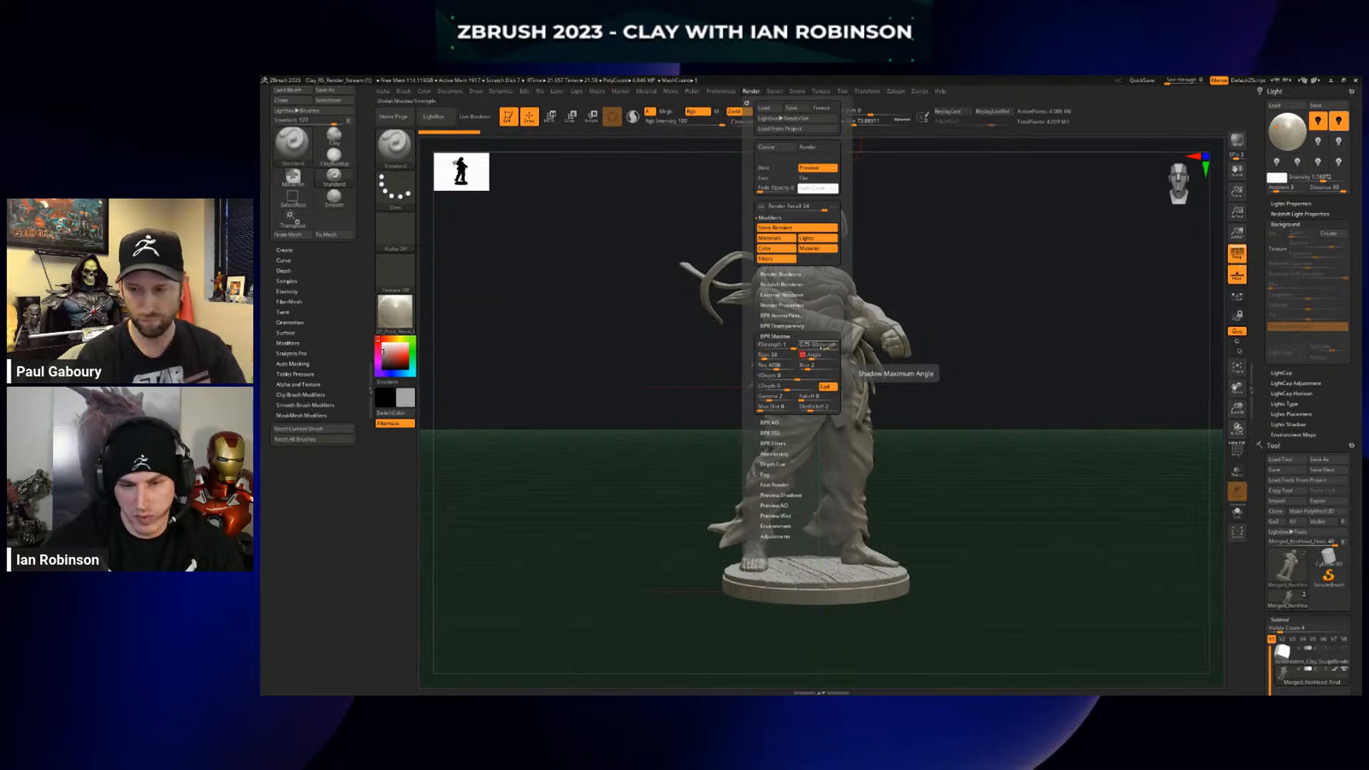
pyautogui.click(815, 346)
pyautogui.write('.65')
pyautogui.press('Return')
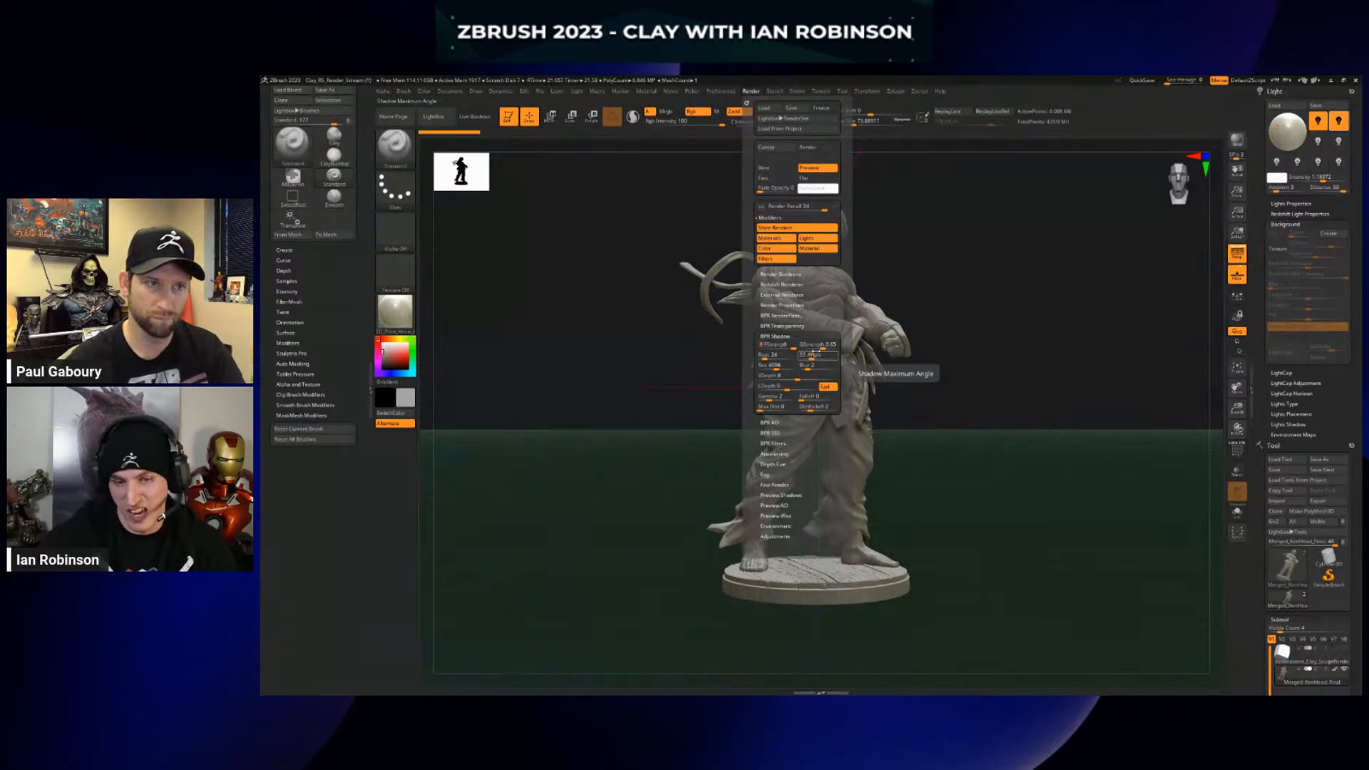
pyautogui.press('Return')
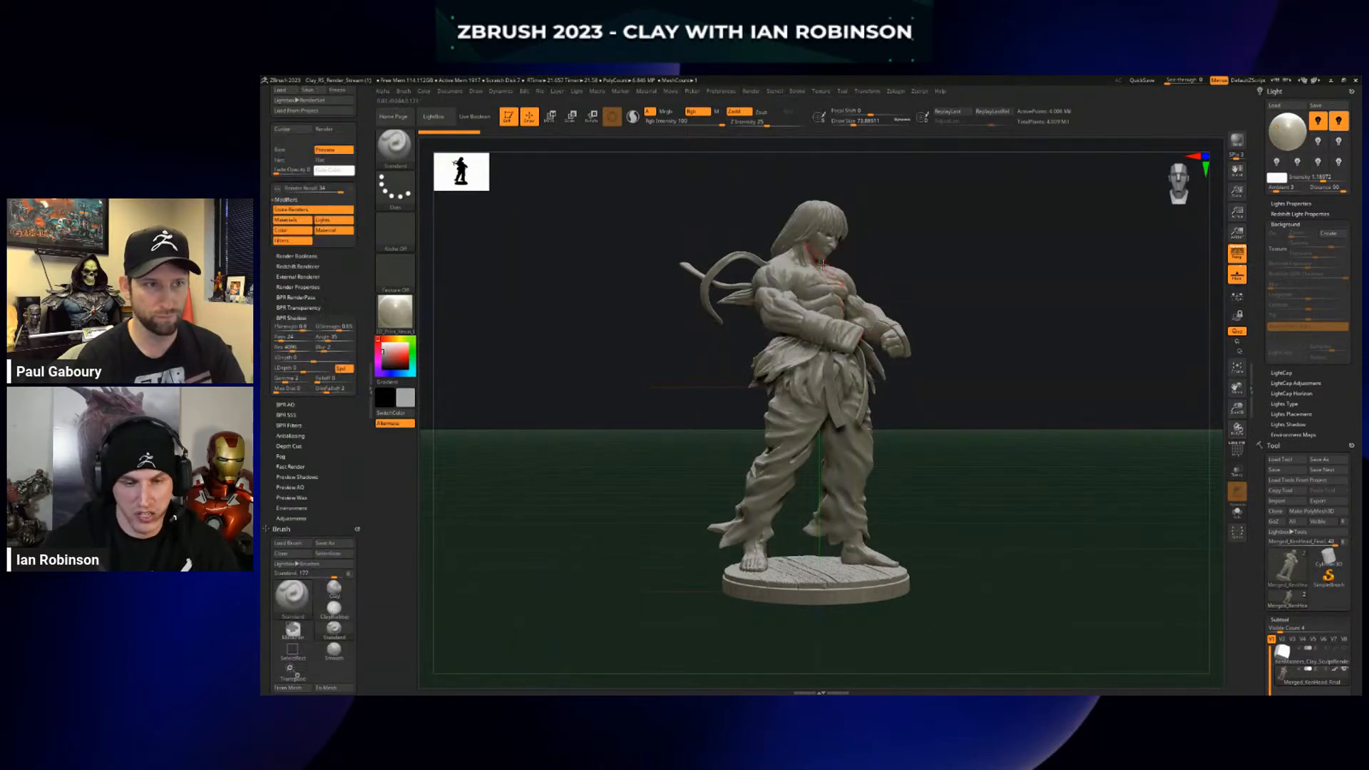
pyautogui.hotkey('ctrl', 'shift', 'r')
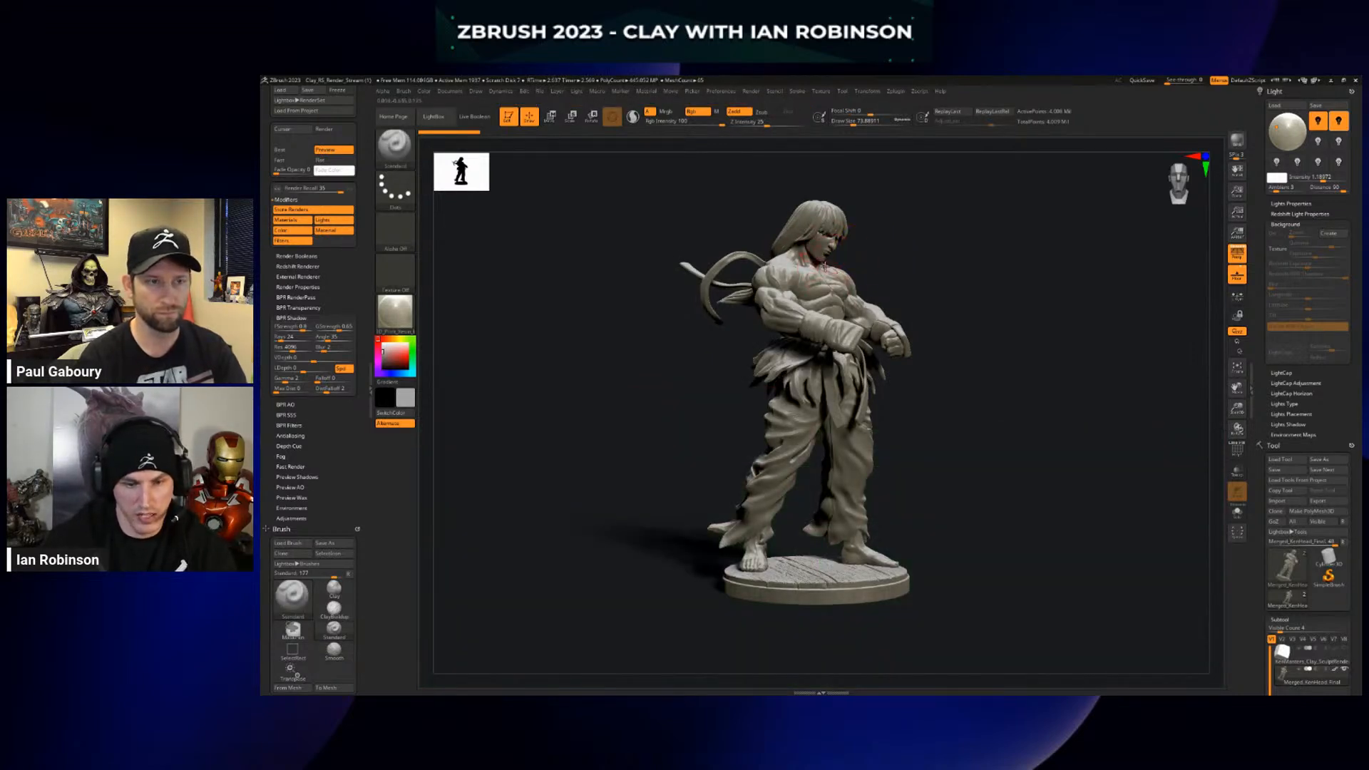
# Enable ambient occlusion in the render properties for the statue's BPR render
pyautogui.click(798, 92)
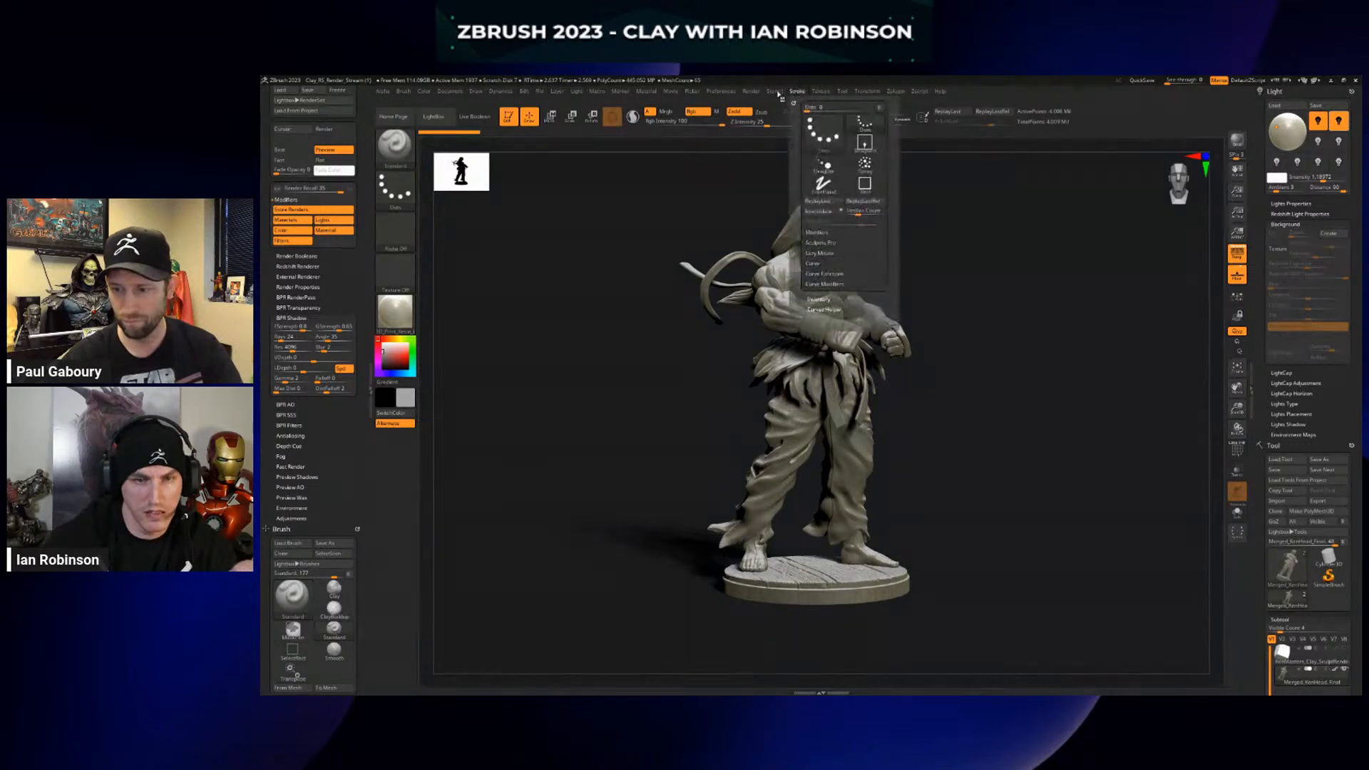
pyautogui.click(753, 91)
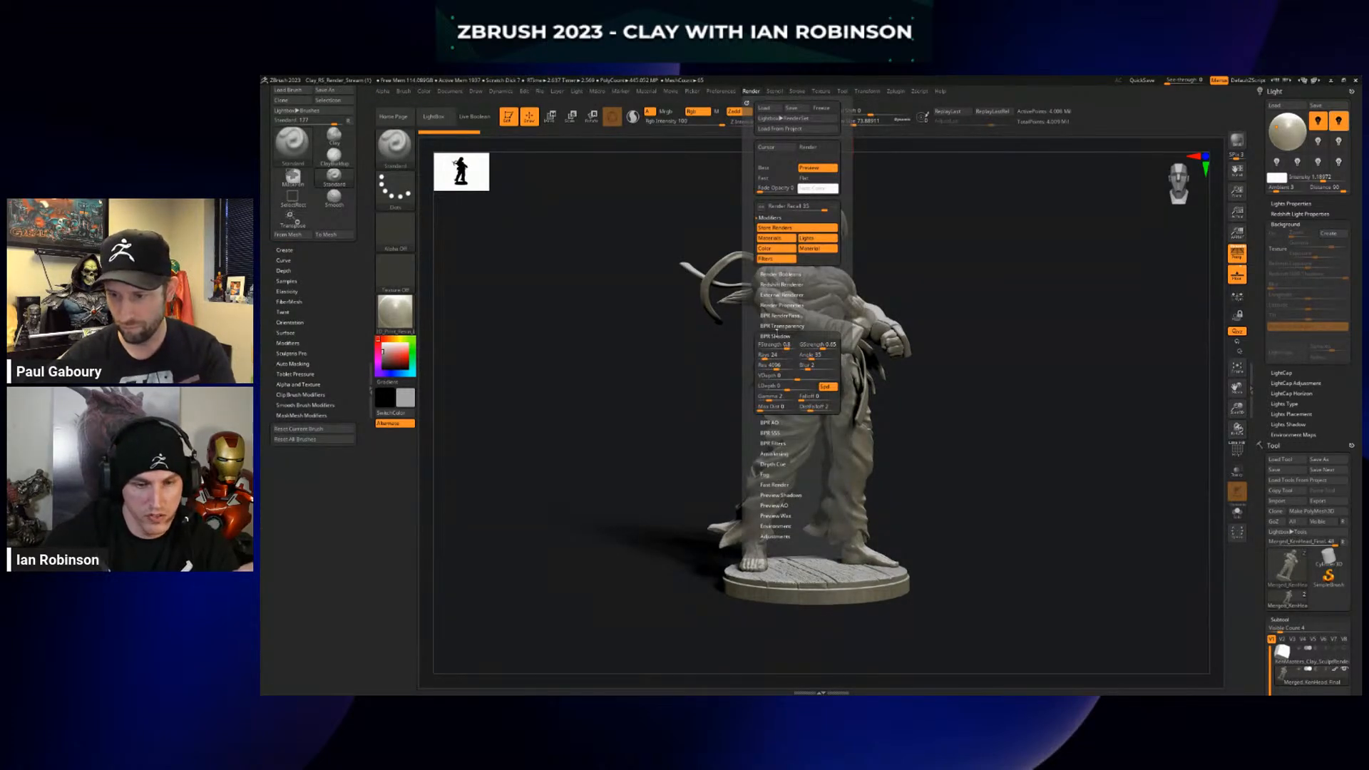
pyautogui.click(776, 335)
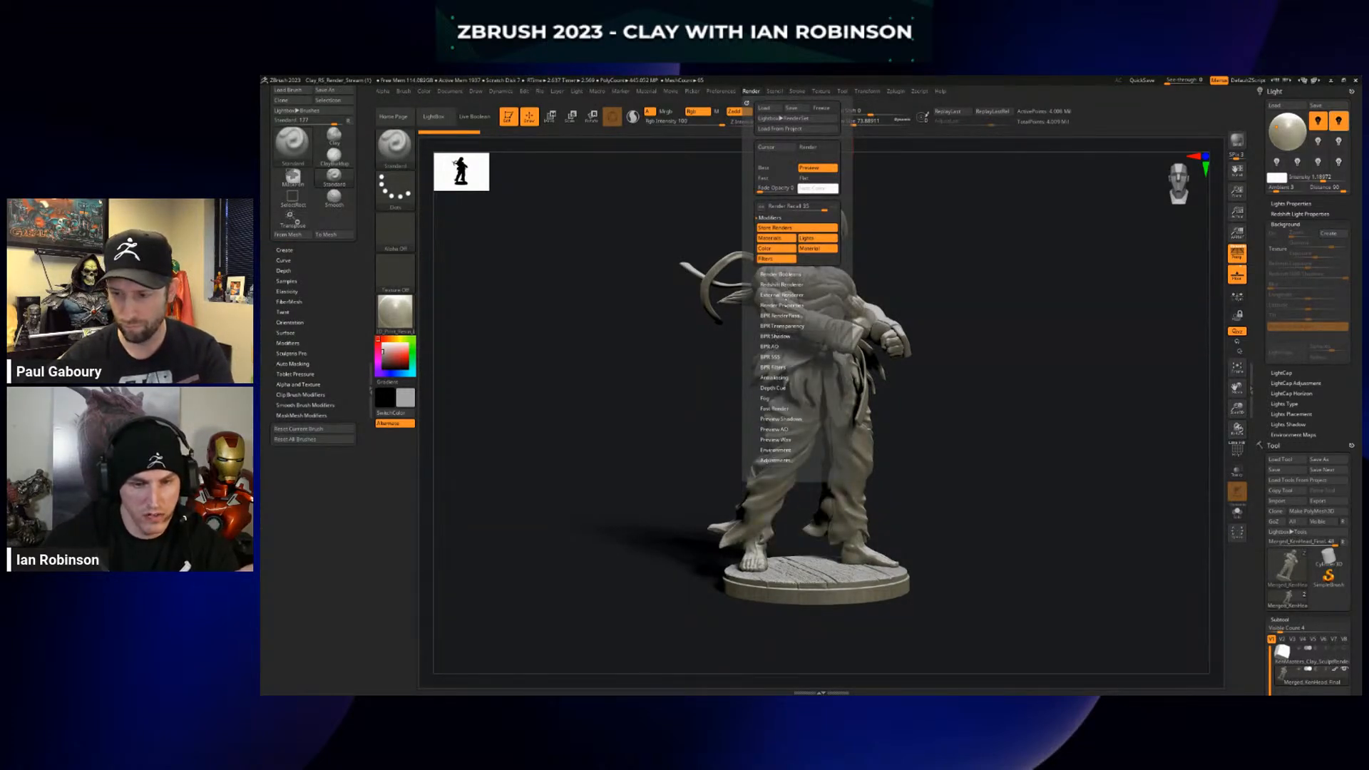
pyautogui.click(782, 305)
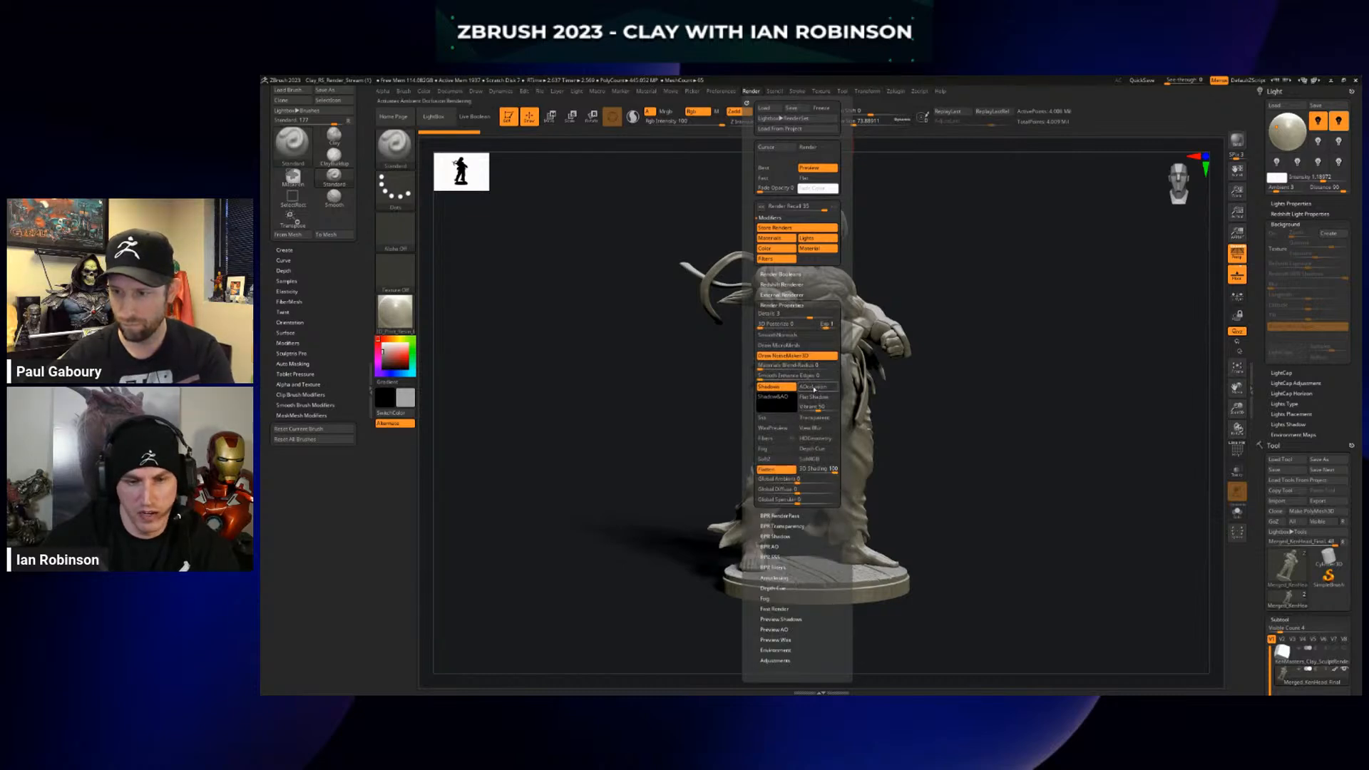
pyautogui.click(782, 305)
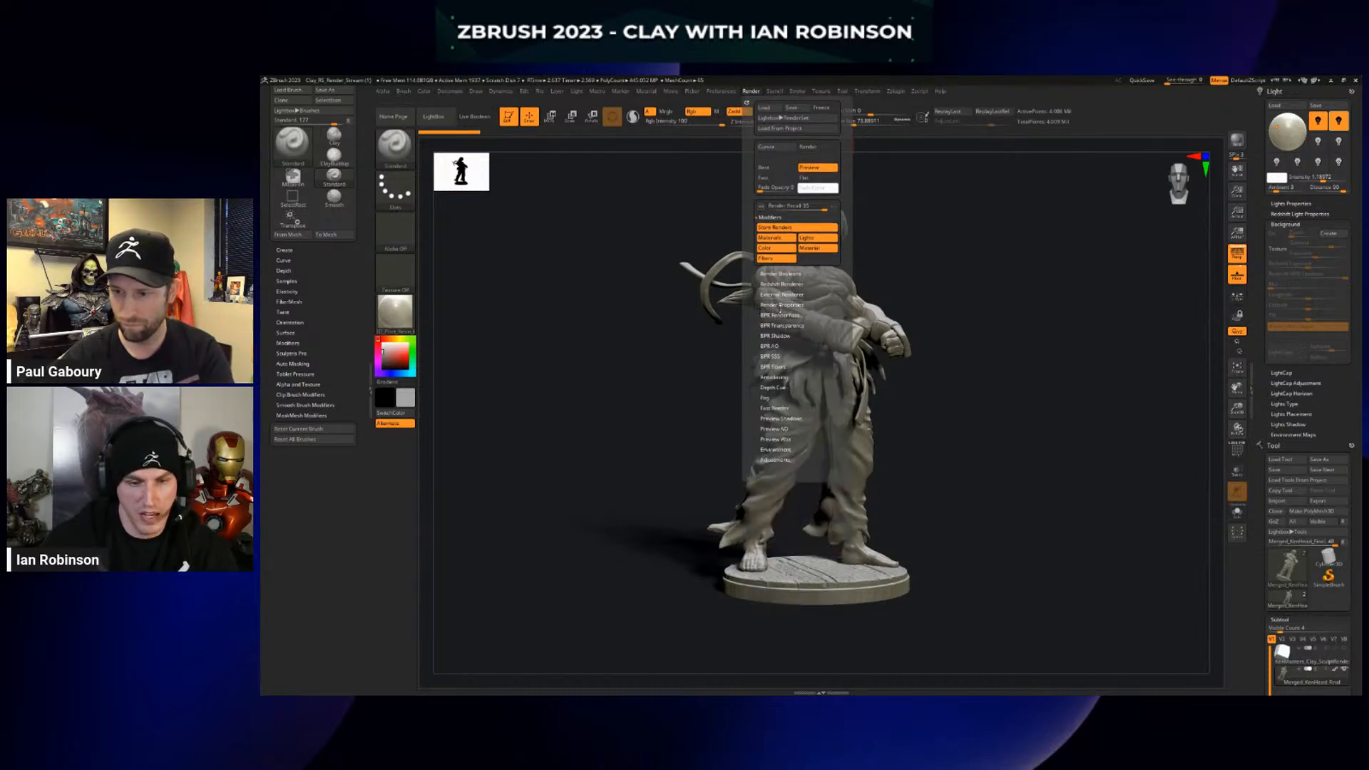
# Lower the BPR ambient occlusion floor strength and set its global strength to about 0.65, and render the statue again
pyautogui.click(774, 346)
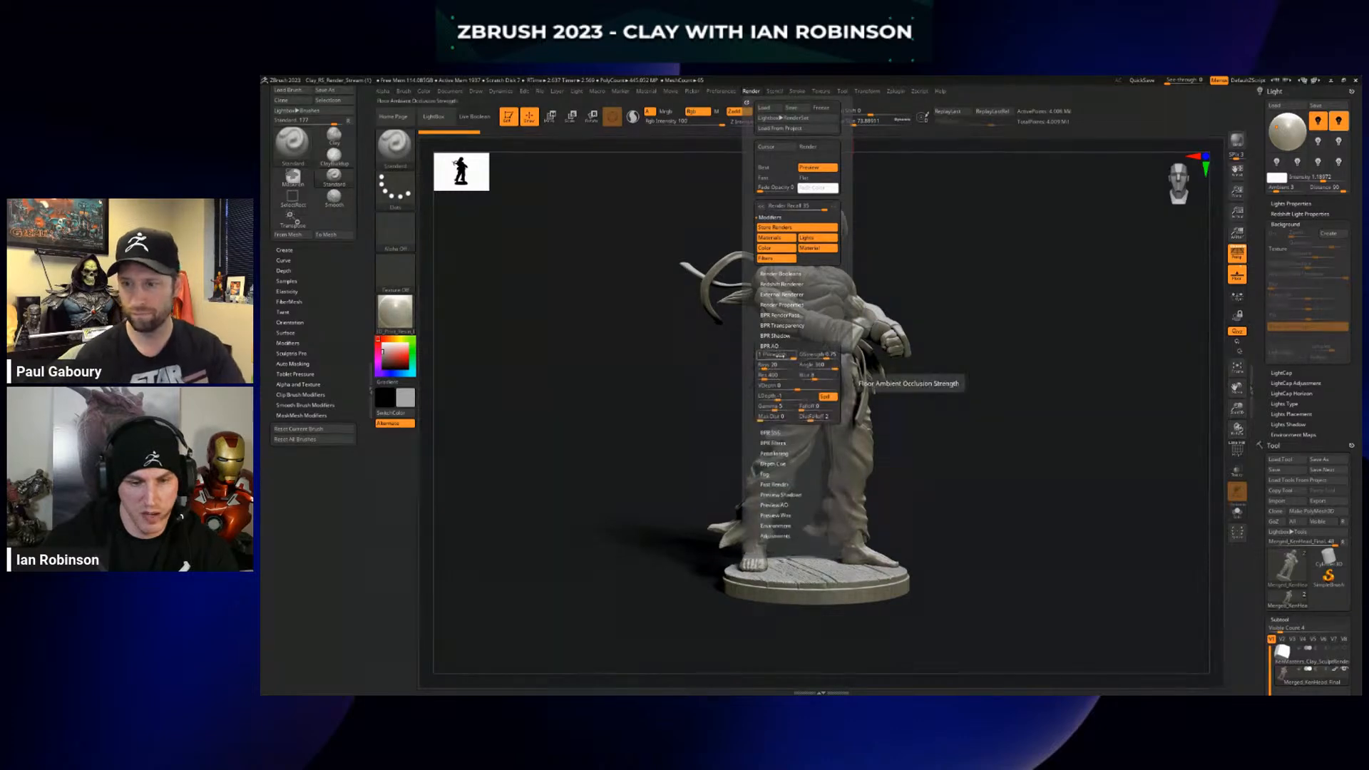
pyautogui.click(824, 356)
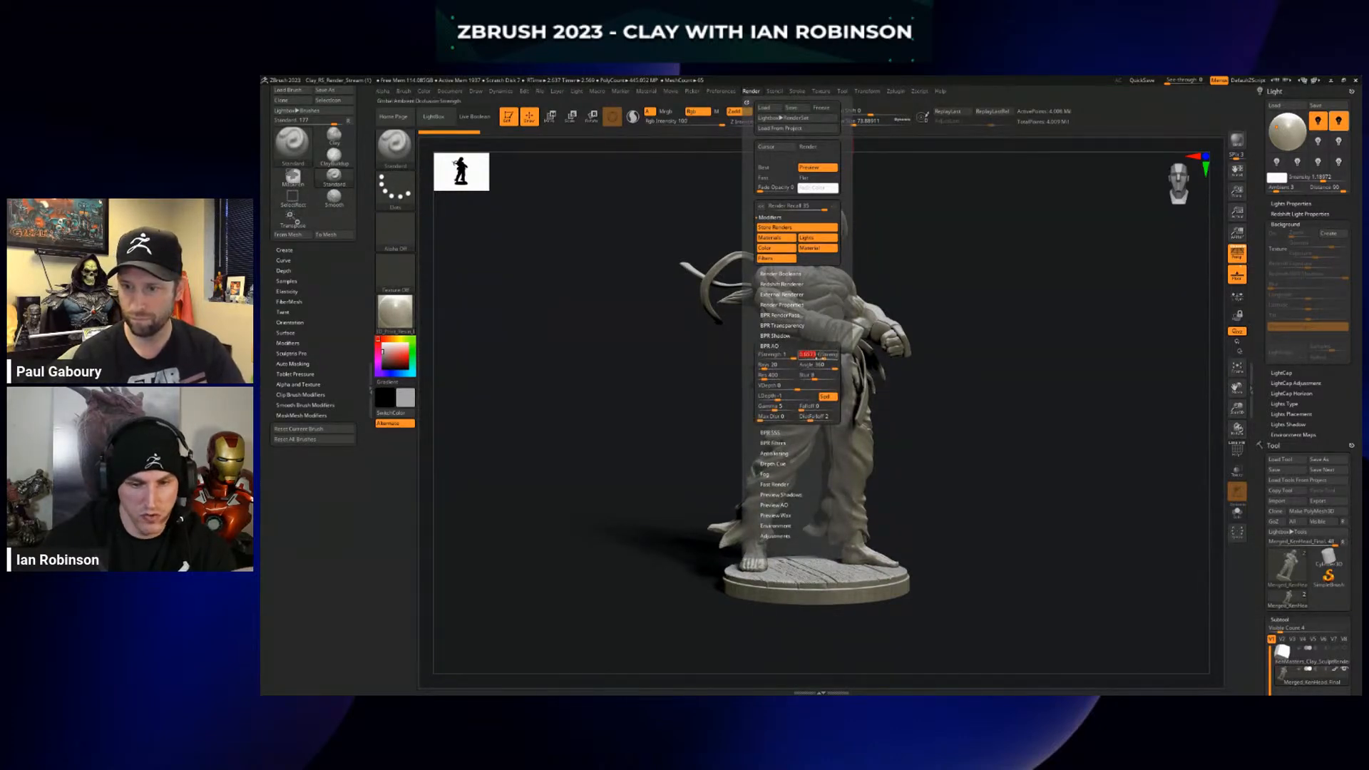
pyautogui.click(788, 356)
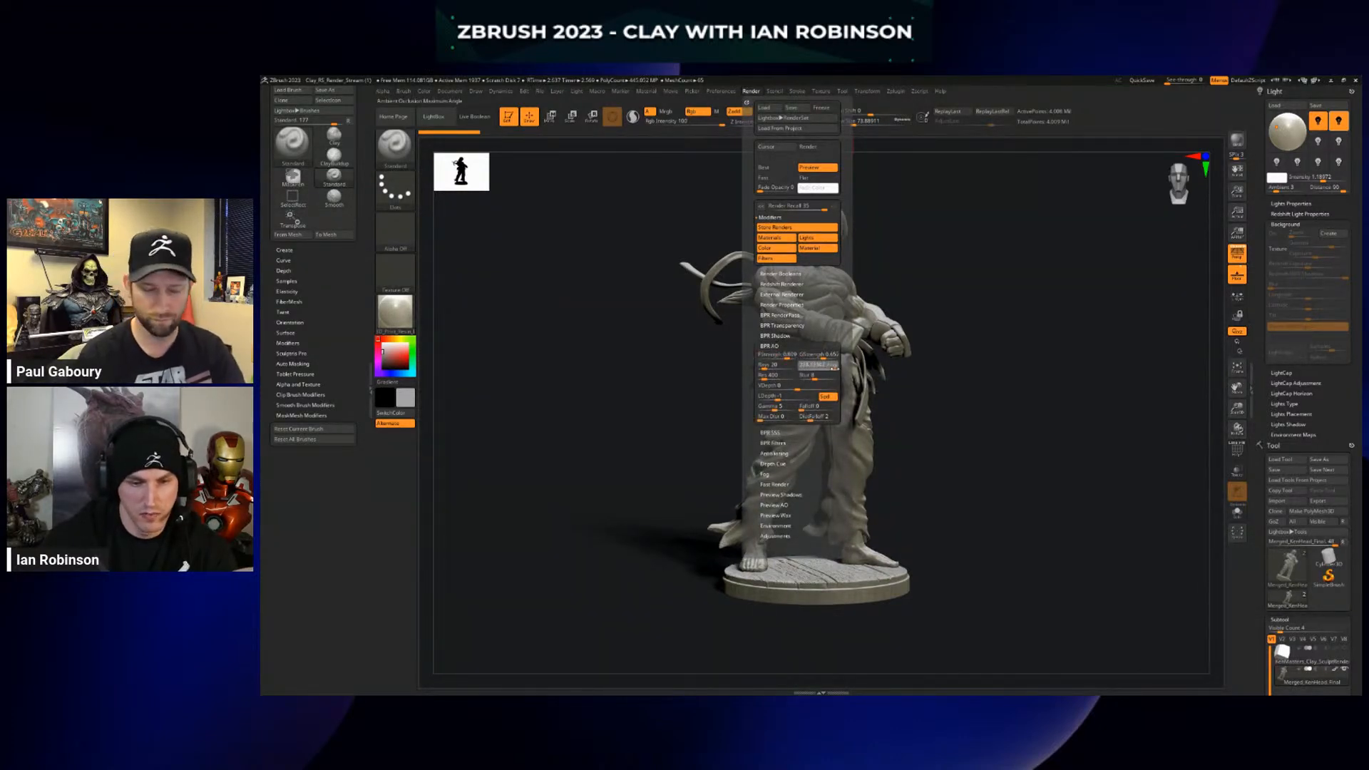
pyautogui.press('shift')
pyautogui.hotkey('shift', 'r')
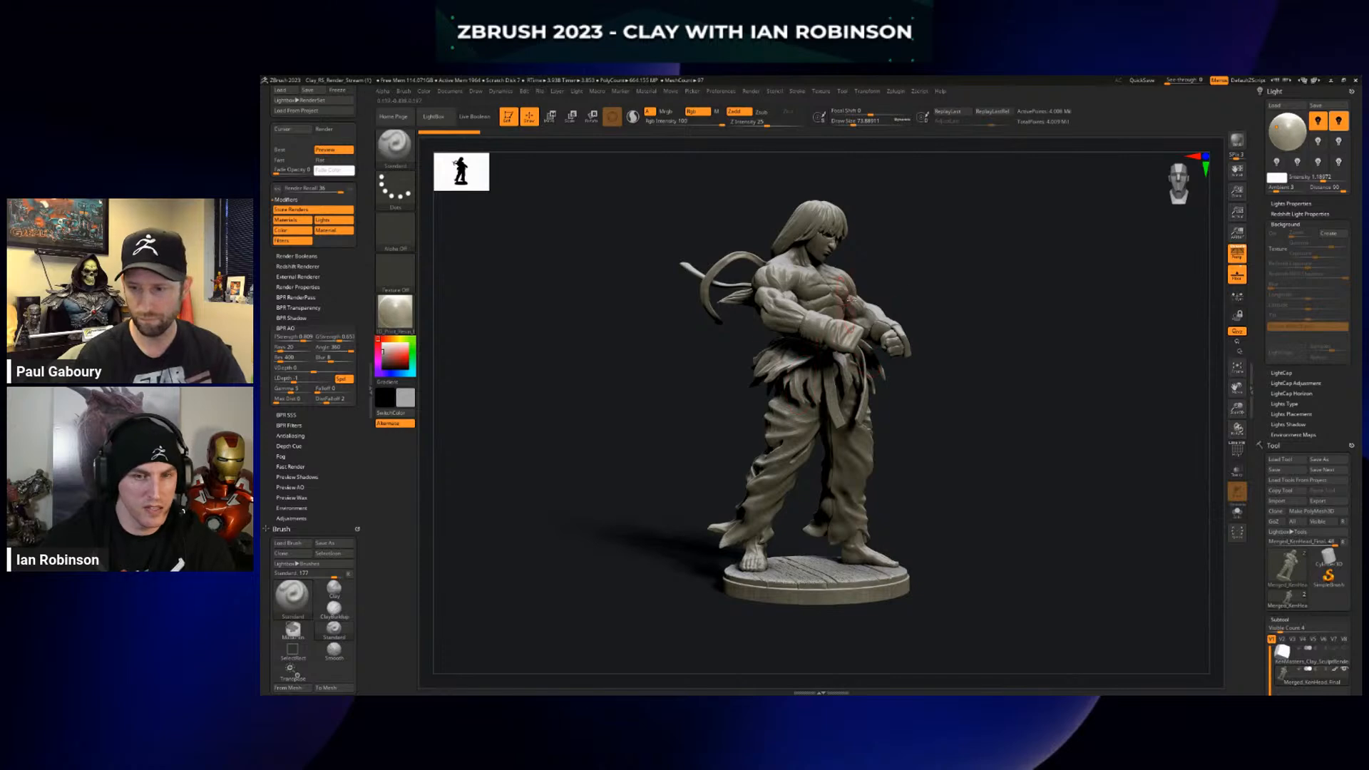
# Export the shadow pass of the BPR render to the Downloads folder as BPR_Shadow.psd
pyautogui.click(750, 92)
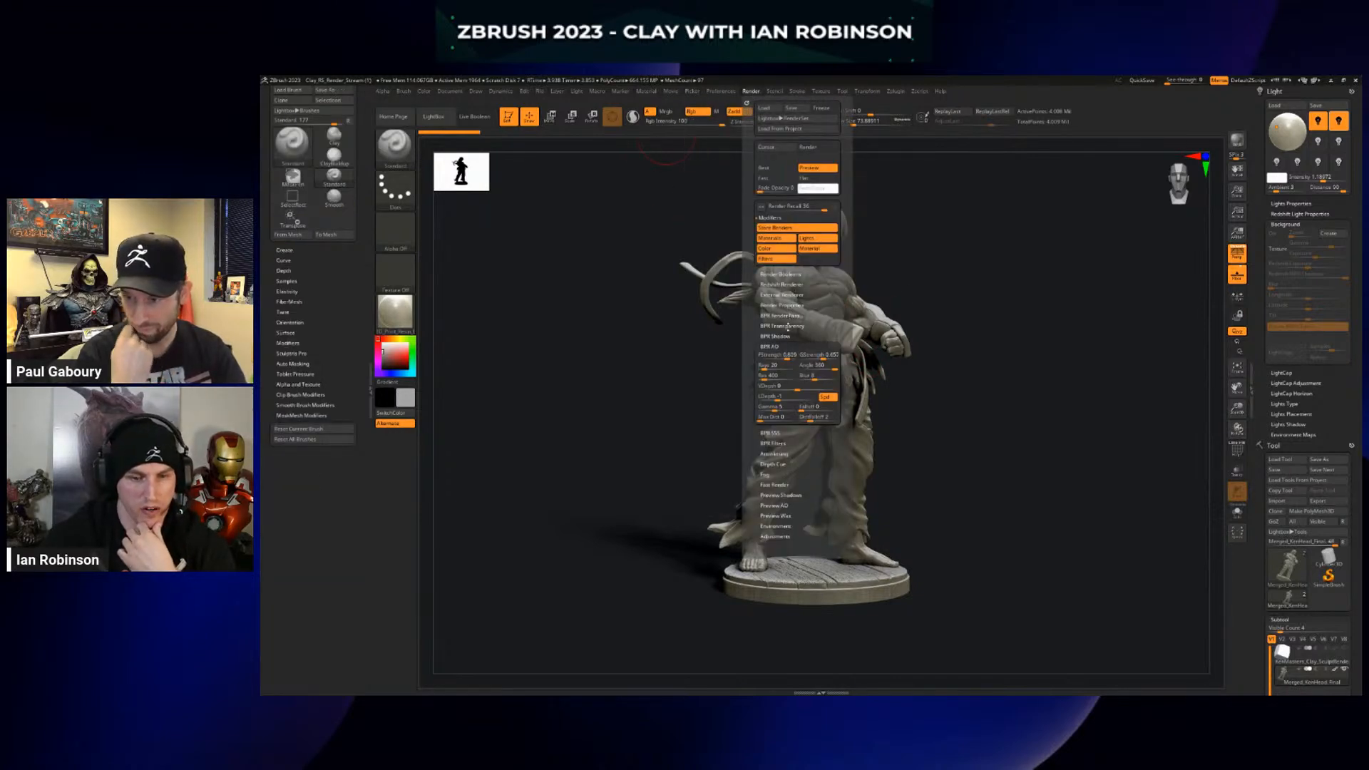
pyautogui.click(788, 317)
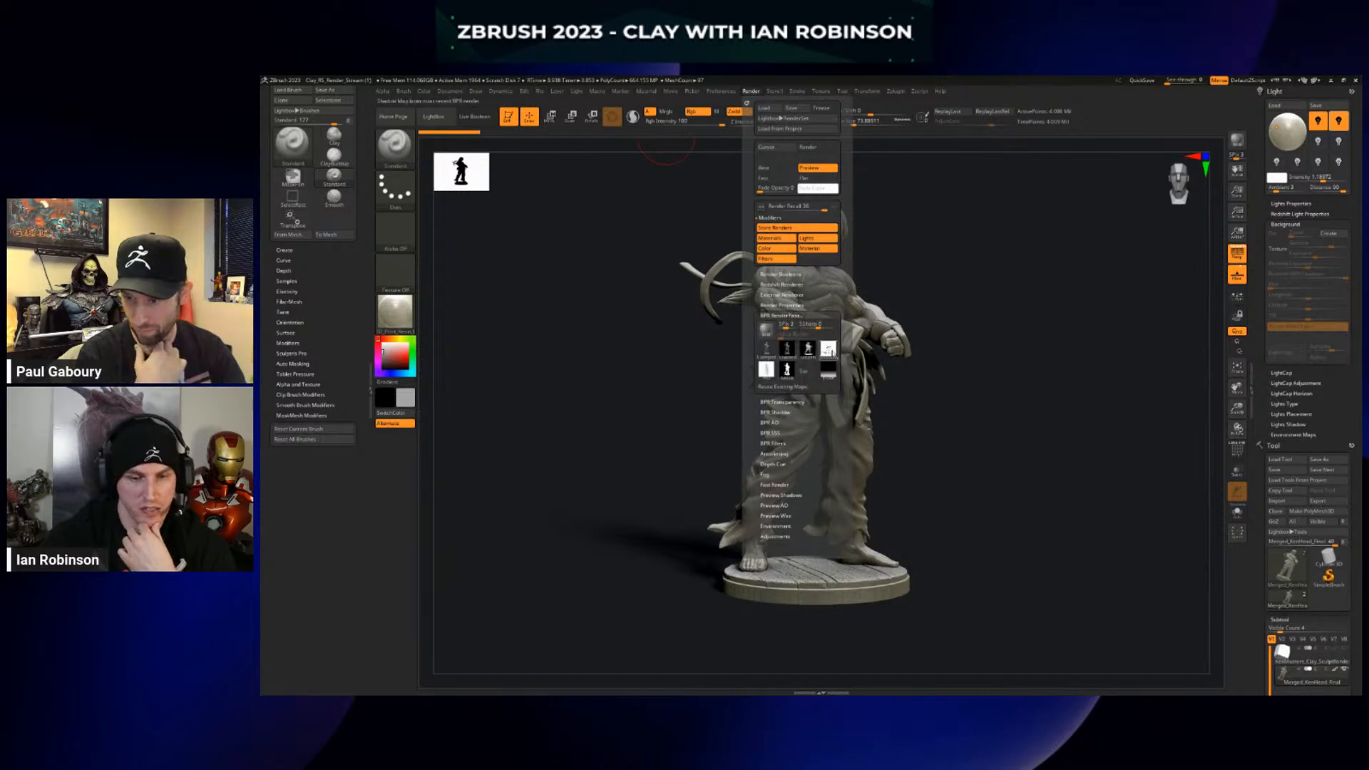
pyautogui.click(828, 349)
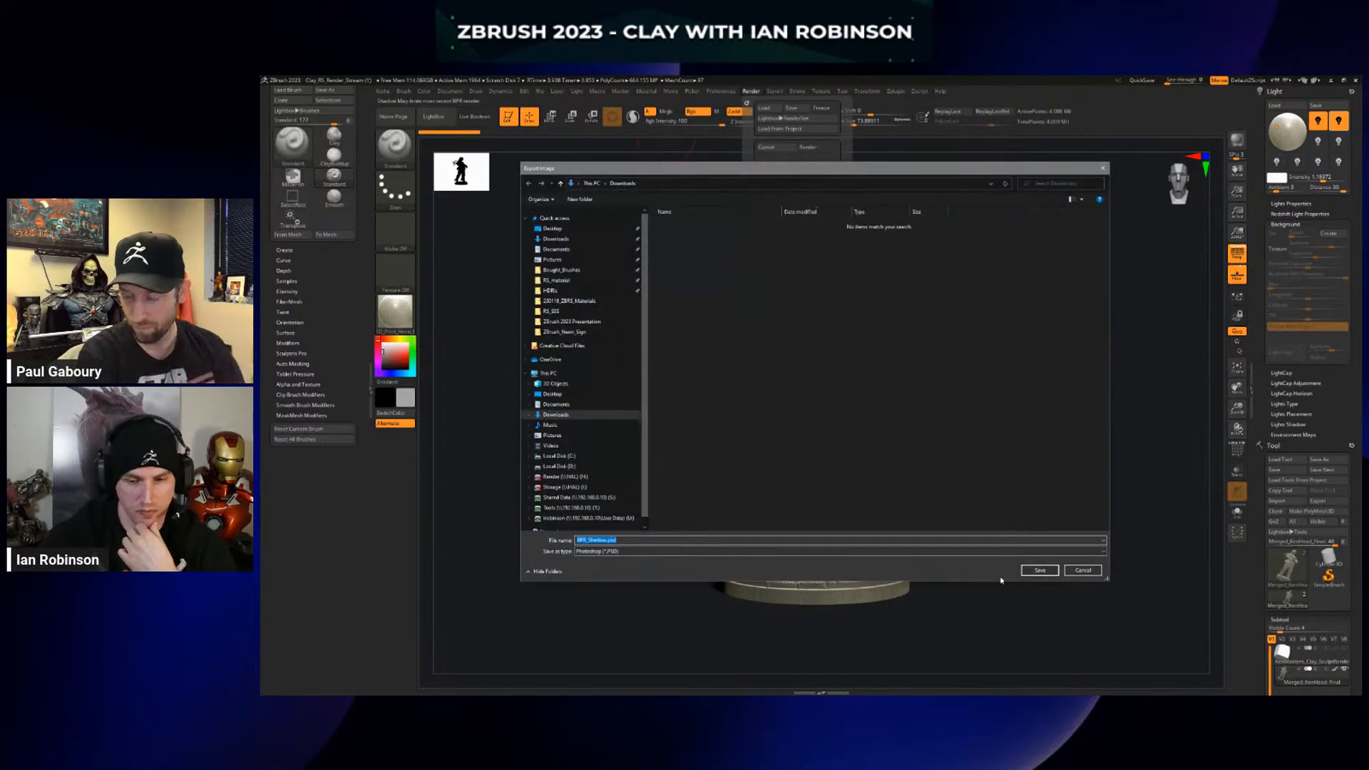
pyautogui.click(1041, 570)
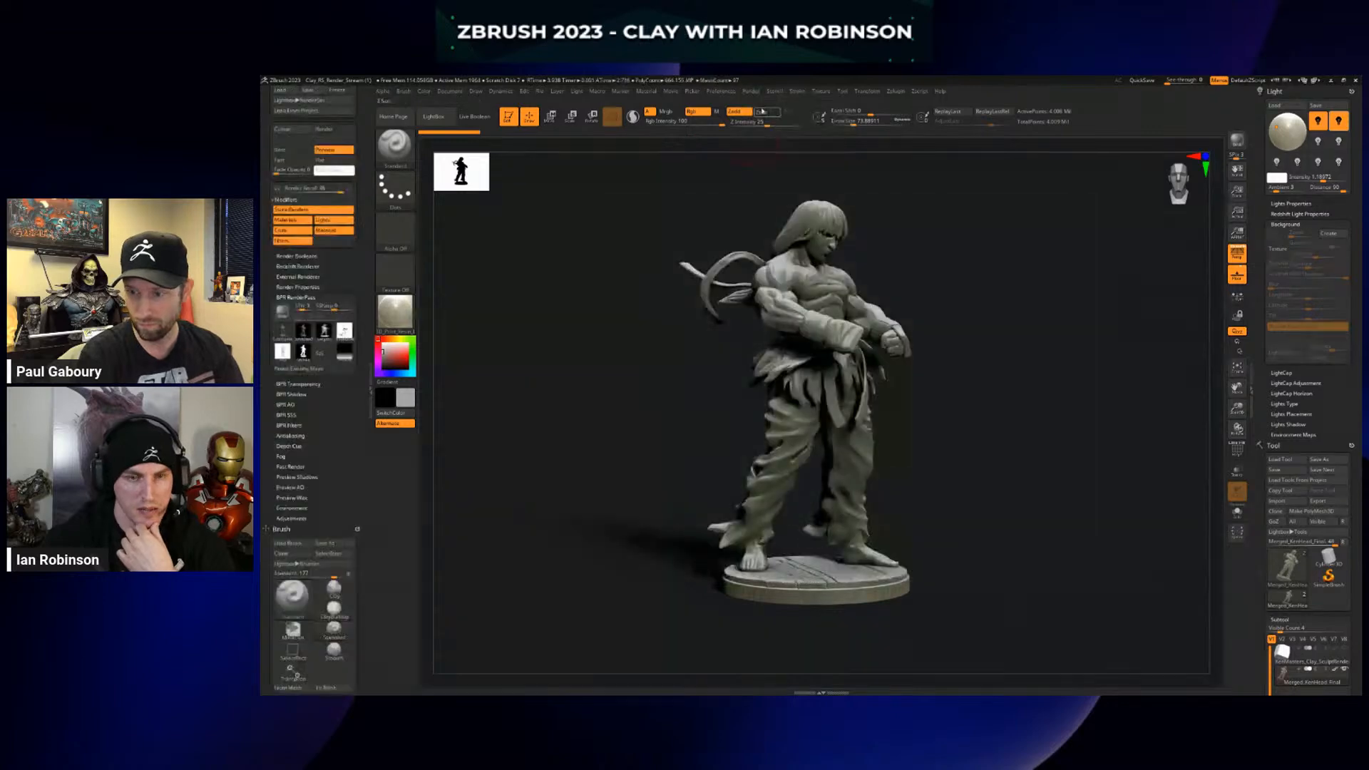
# Export the mask and ambient occlusion passes of the BPR render under their default file names
pyautogui.click(787, 368)
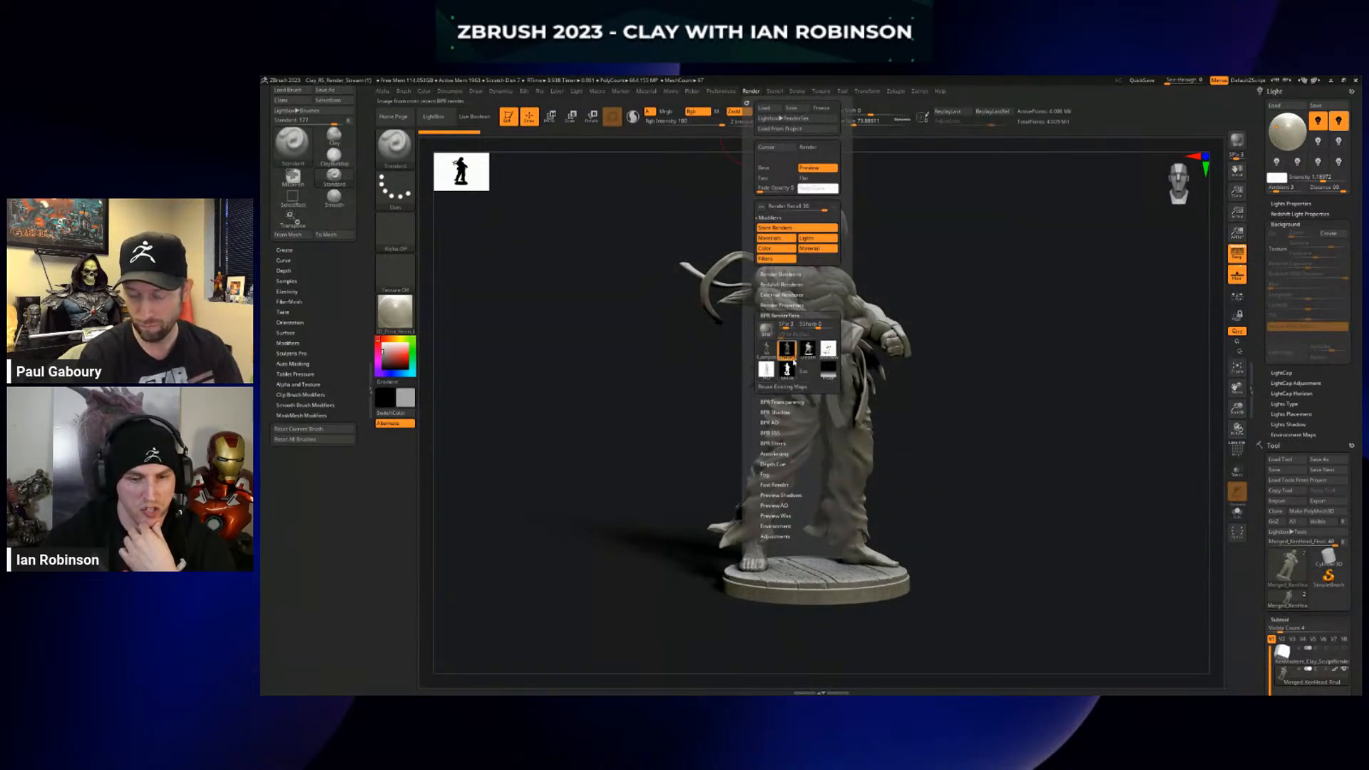
pyautogui.press('Return')
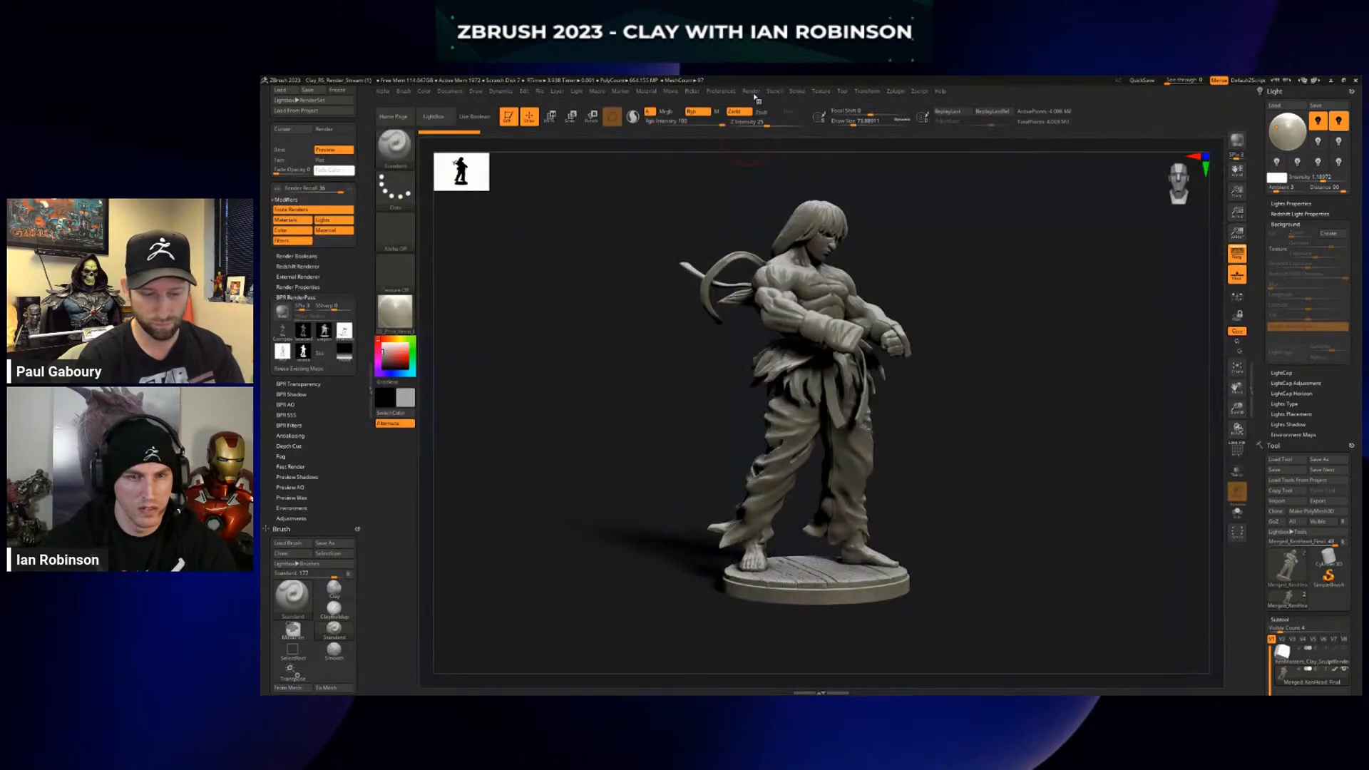
pyautogui.click(754, 92)
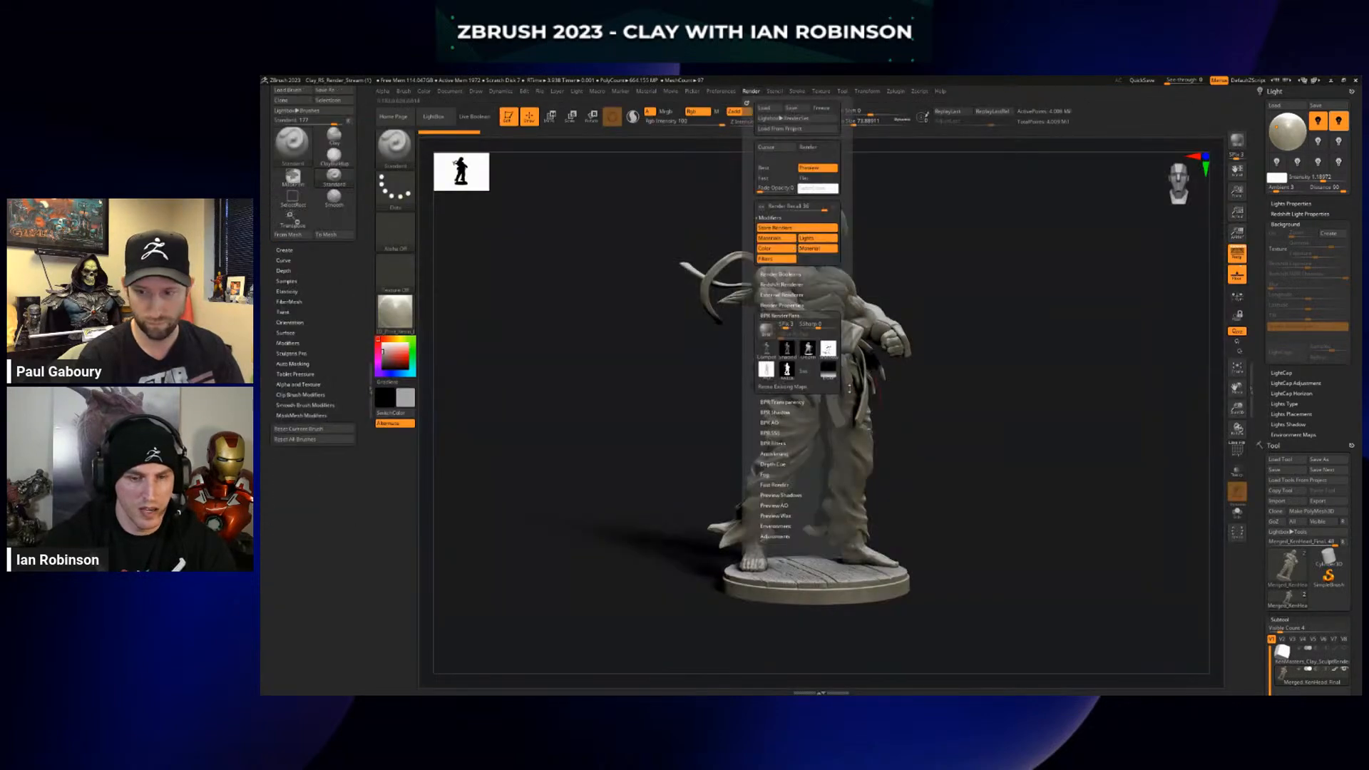
pyautogui.click(772, 367)
pyautogui.press('Return')
pyautogui.press('Return')
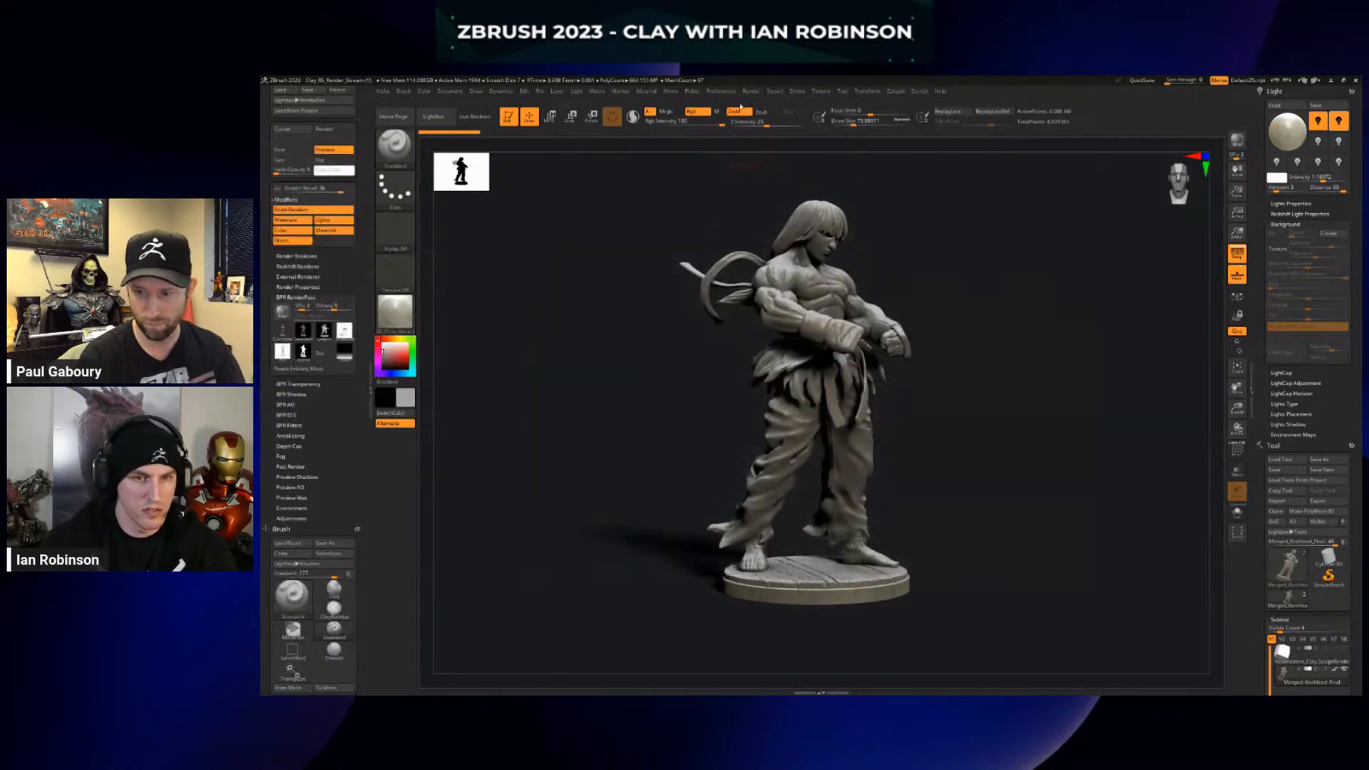
pyautogui.click(752, 93)
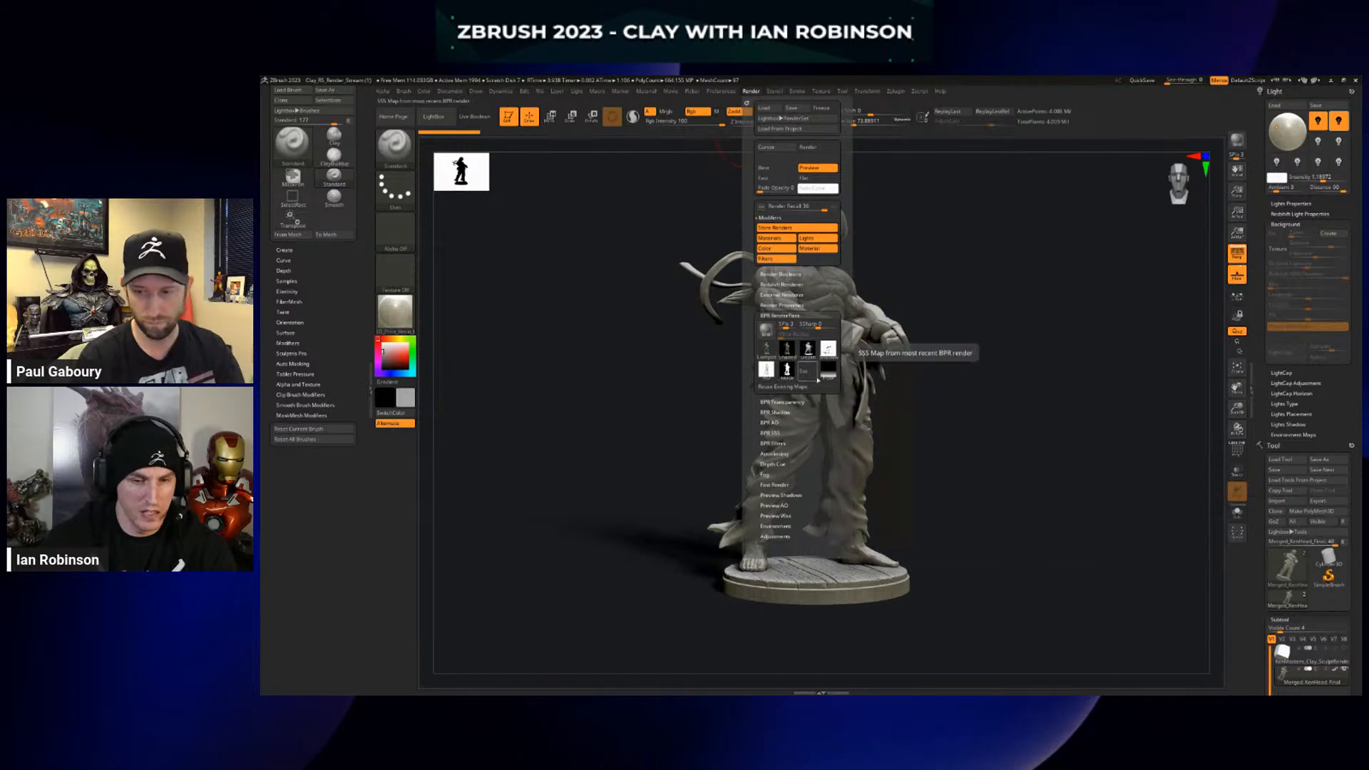
pyautogui.click(746, 103)
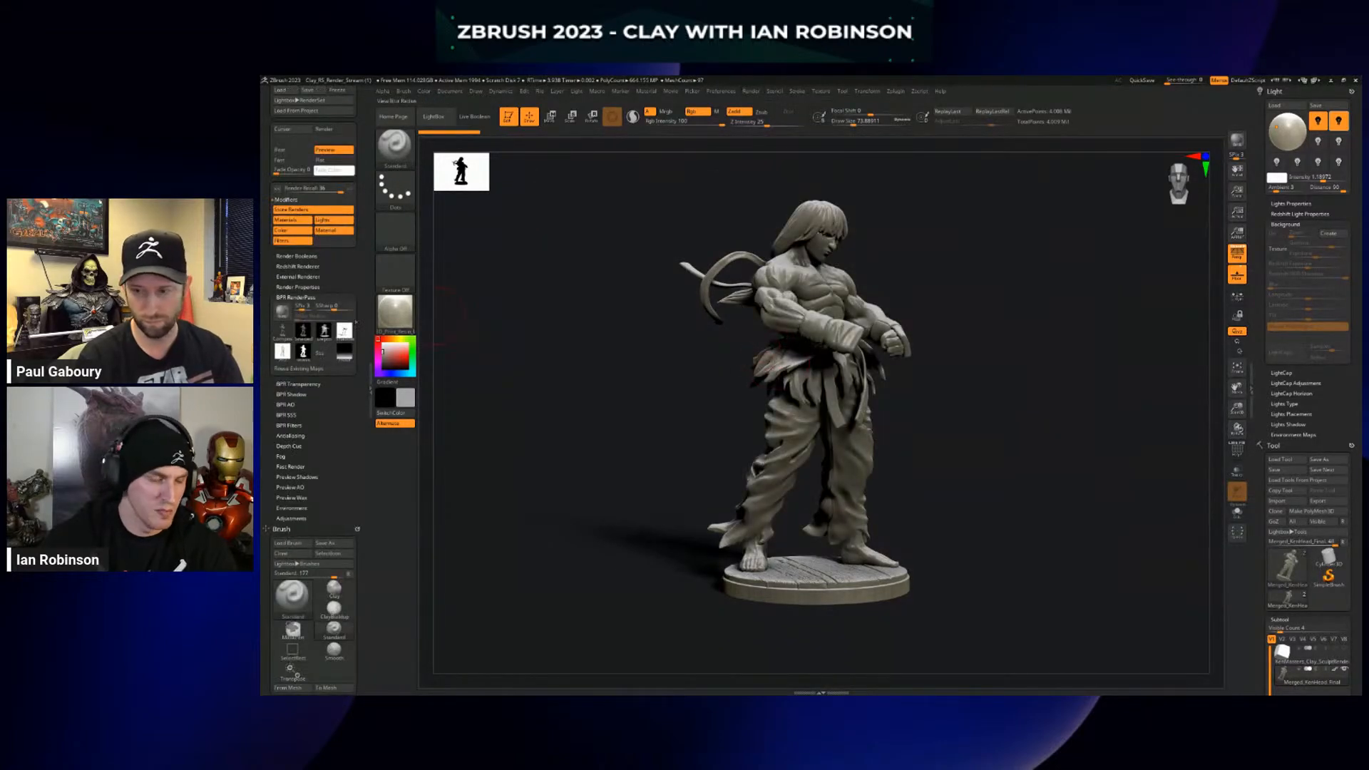
pyautogui.click(296, 297)
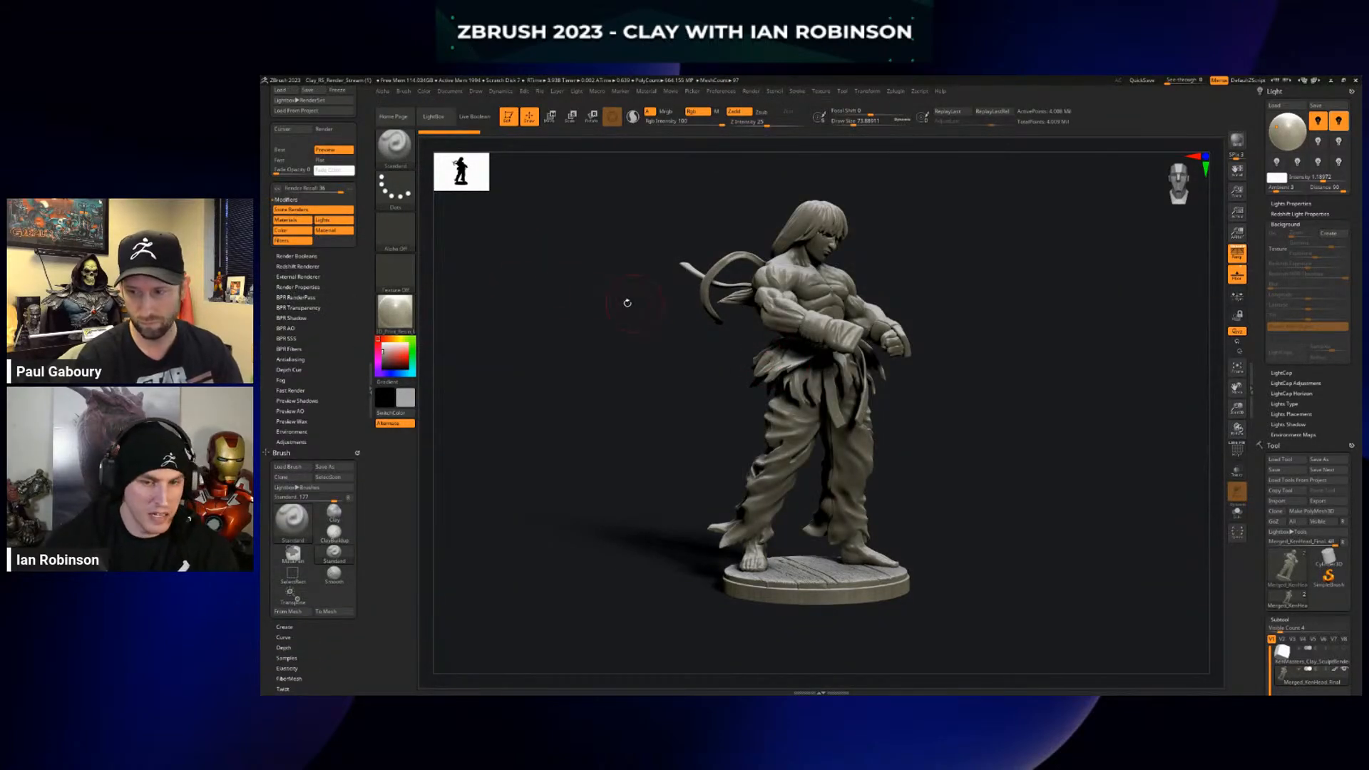
# Turn on the floor under the statue, check that Redshift is the active renderer, and render the statue with it
pyautogui.hotkey('shift', 'p')
pyautogui.click(298, 266)
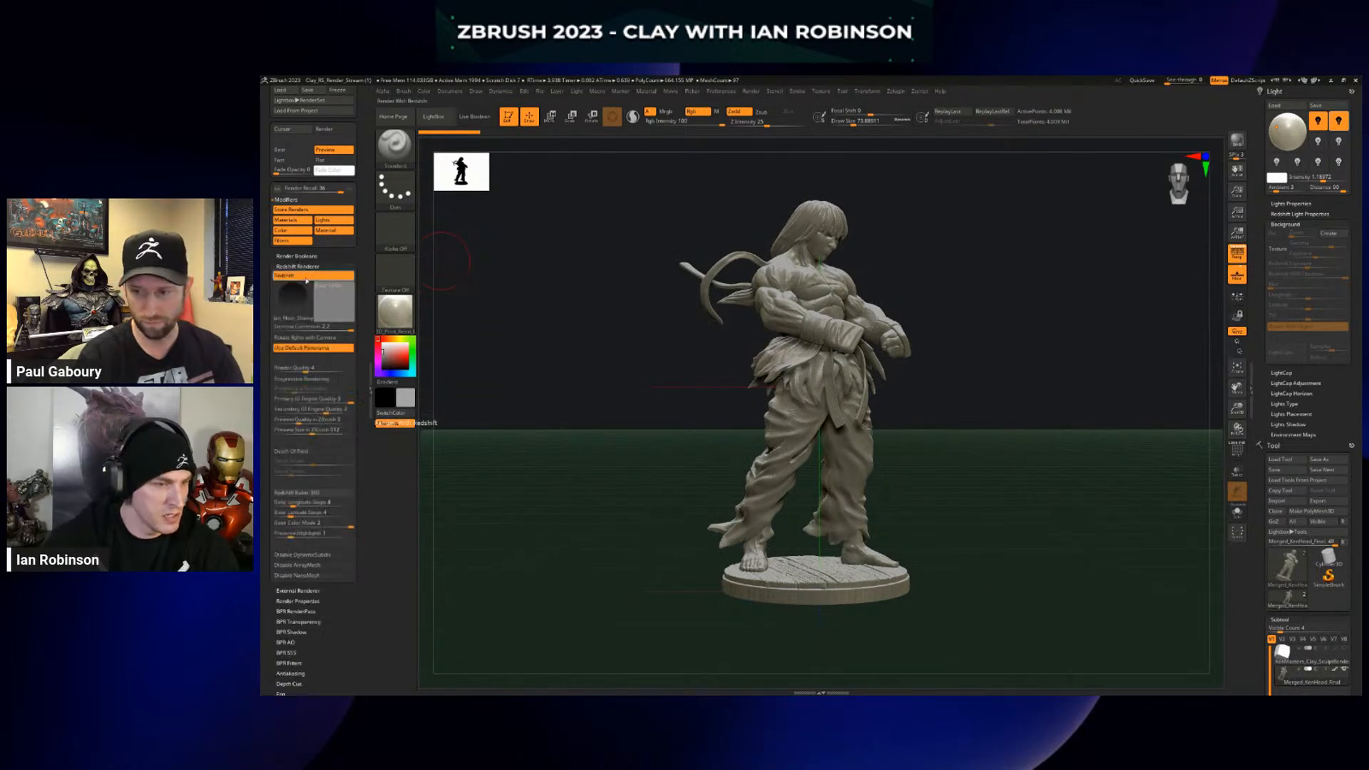
pyautogui.click(307, 266)
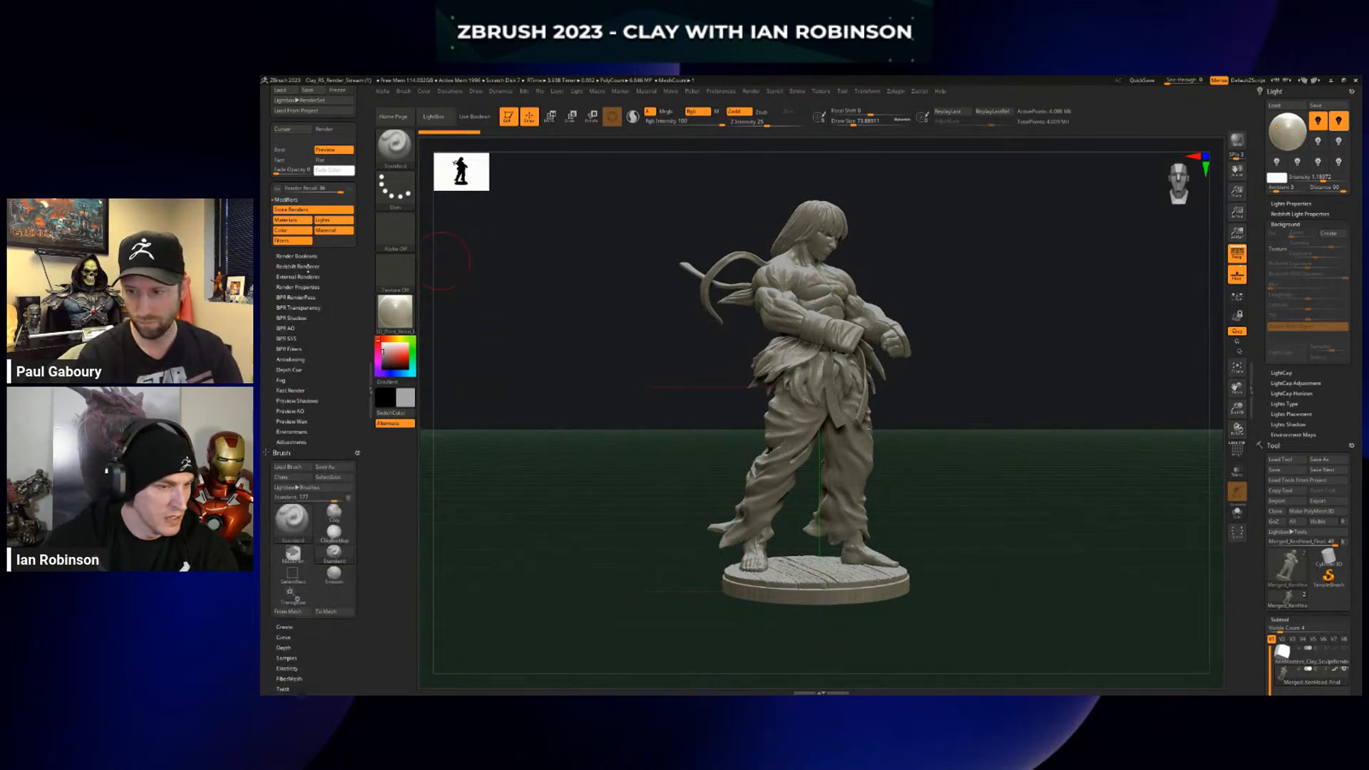
pyautogui.hotkey('shift', 'r')
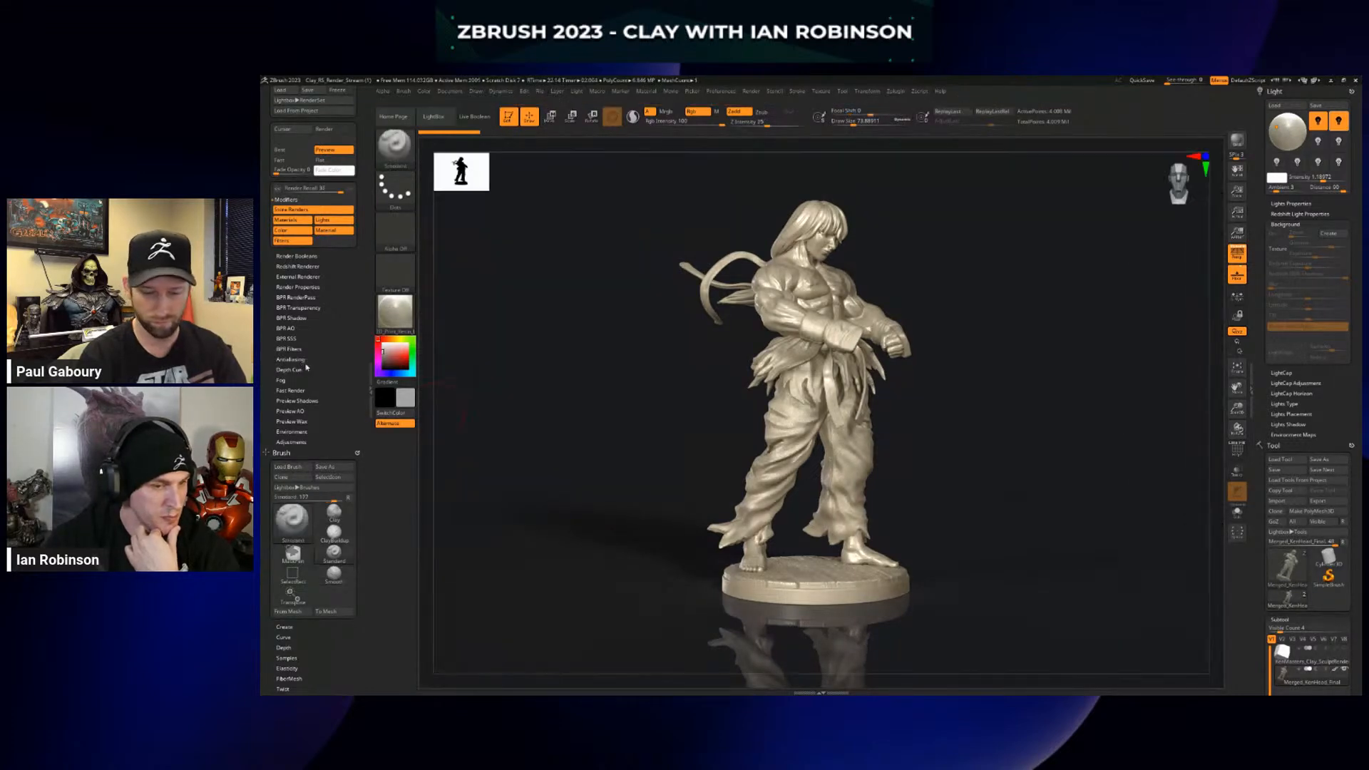
# Activate the second BPR filter slot and set its filter type to Texture Overlay
pyautogui.click(293, 349)
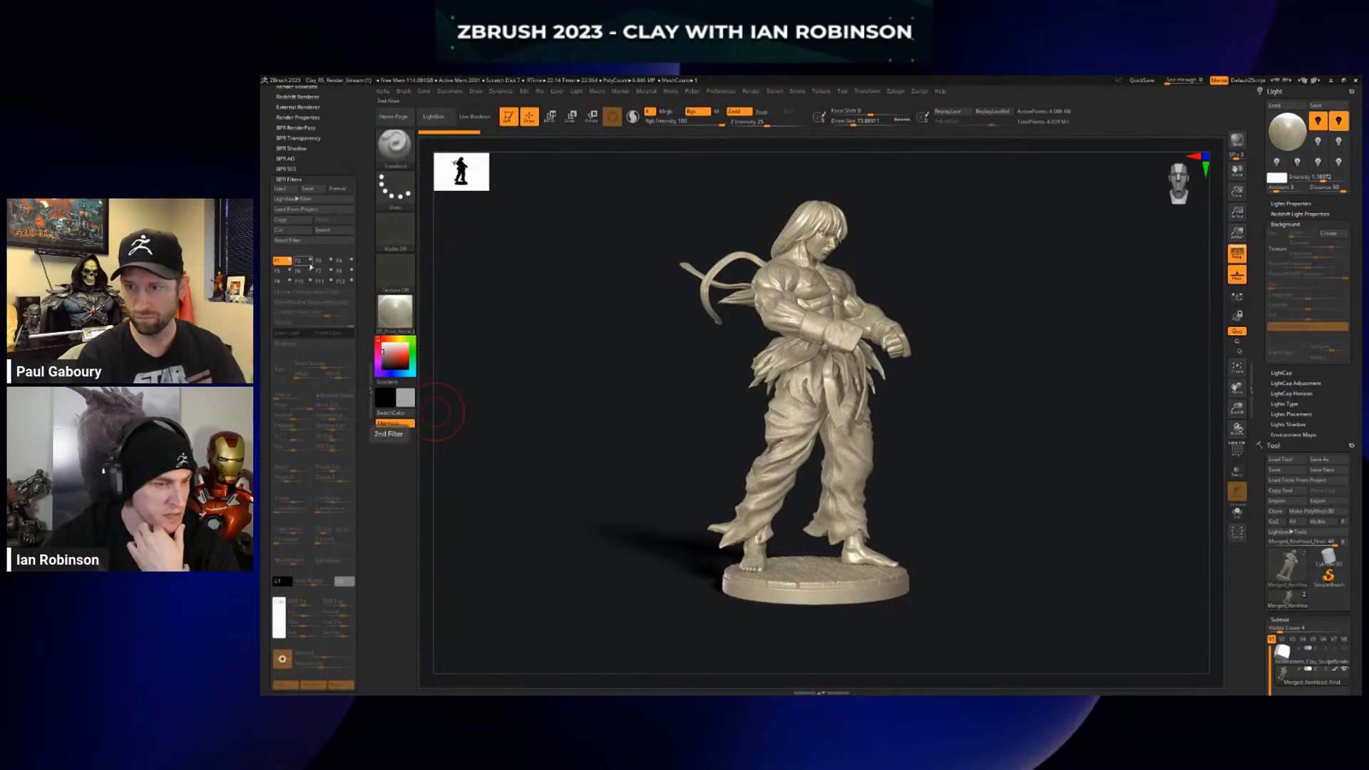
pyautogui.click(302, 262)
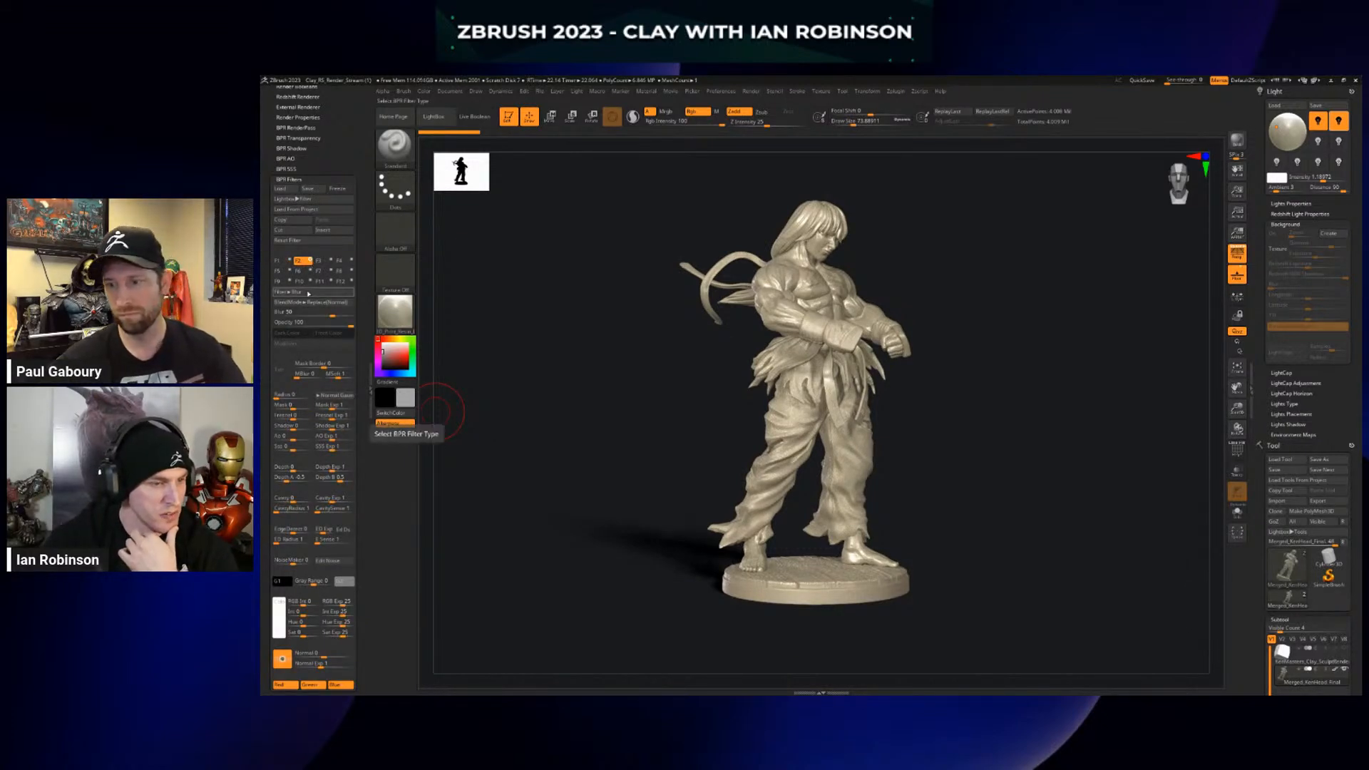
pyautogui.click(300, 291)
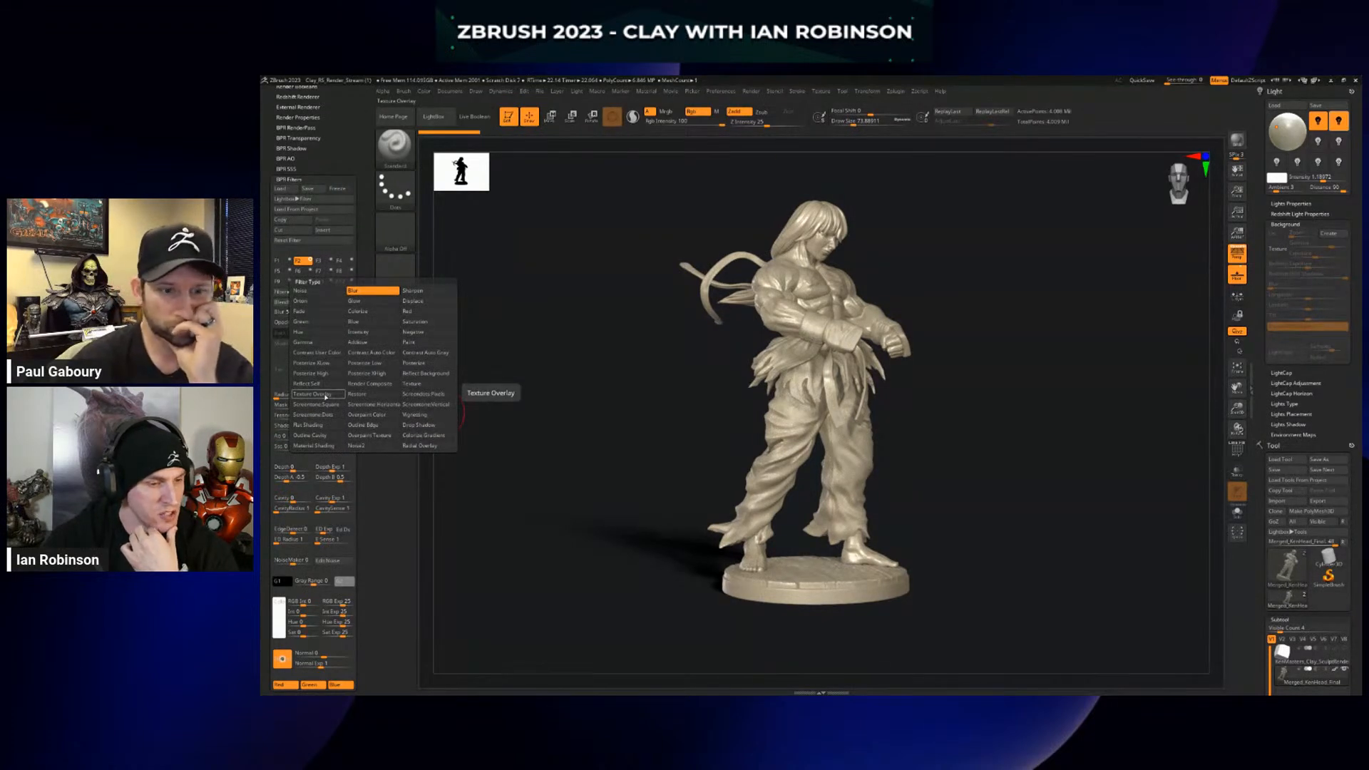
pyautogui.click(326, 395)
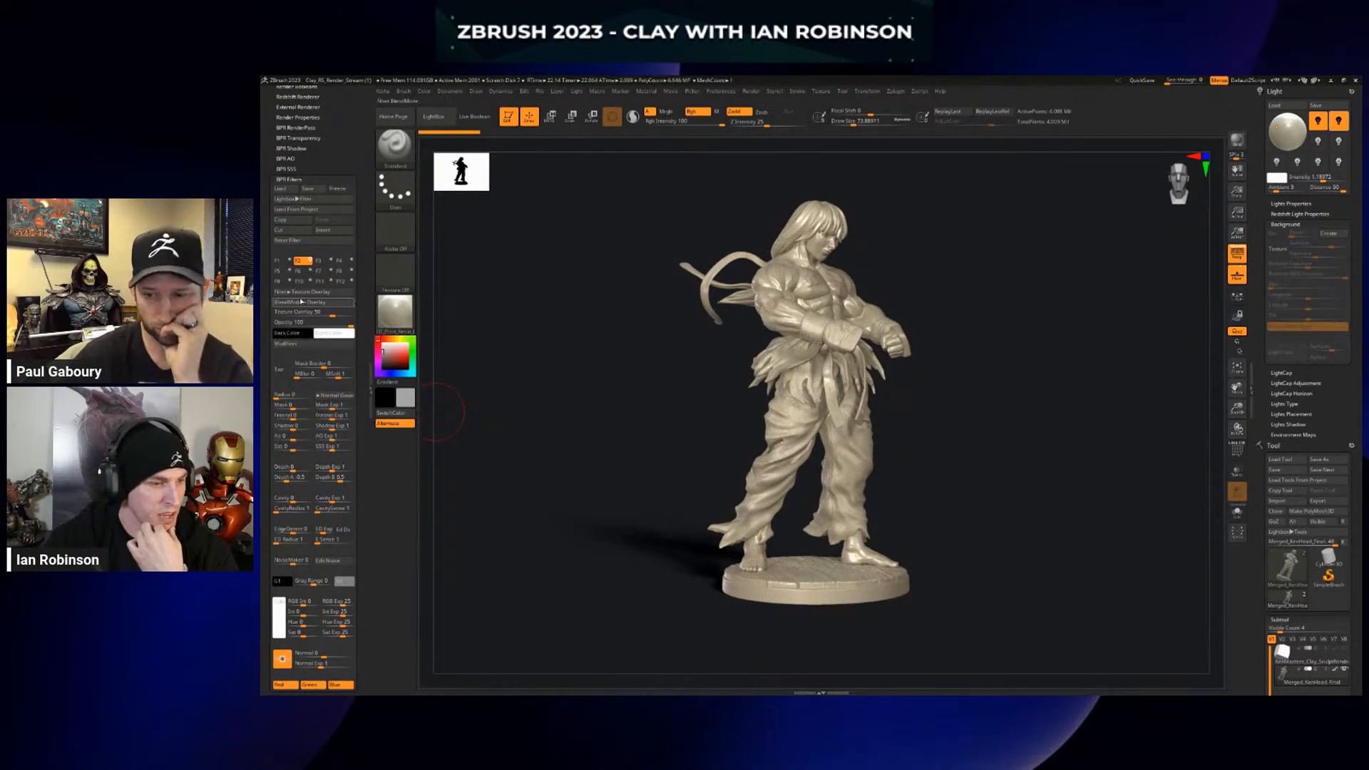
# Import BPR_AO.psd from the Downloads folder as the overlay filter's texture and set the filter strength to 0
pyautogui.click(281, 370)
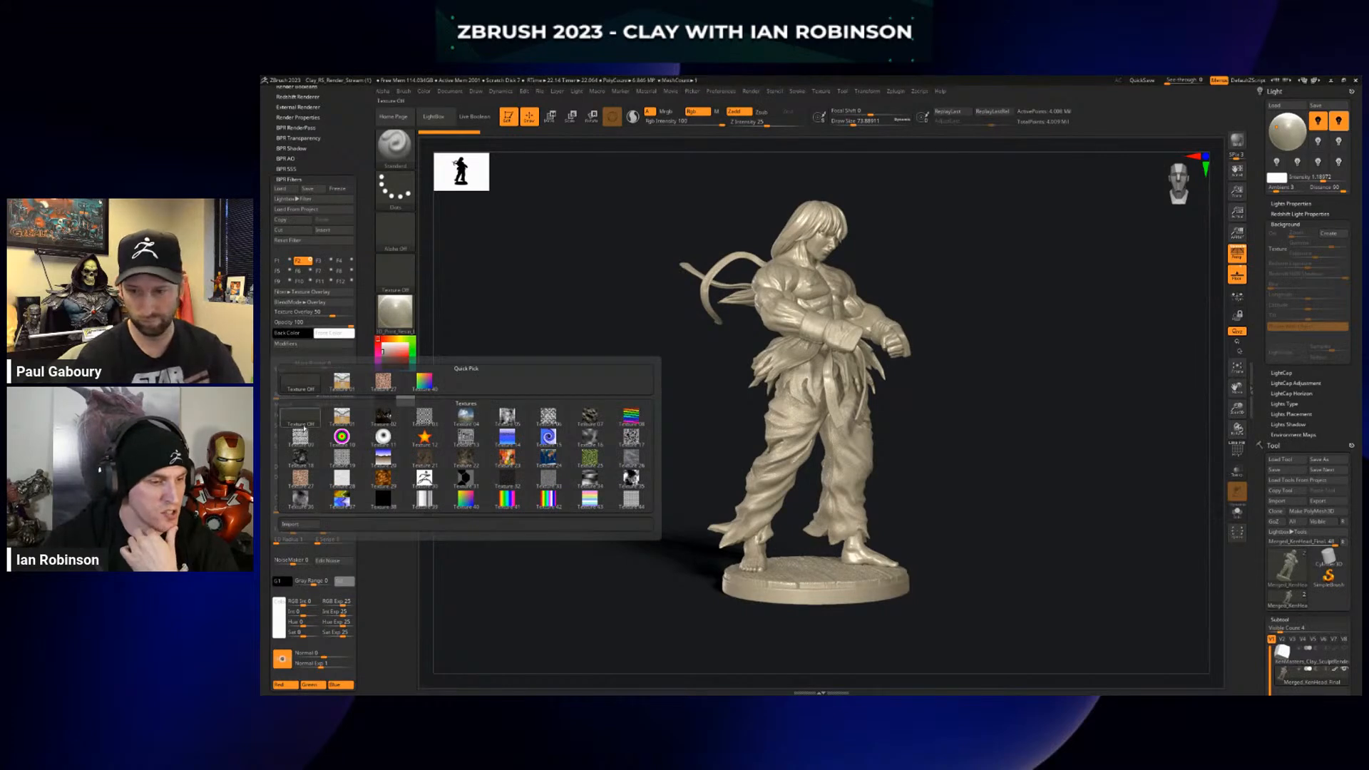
pyautogui.click(290, 525)
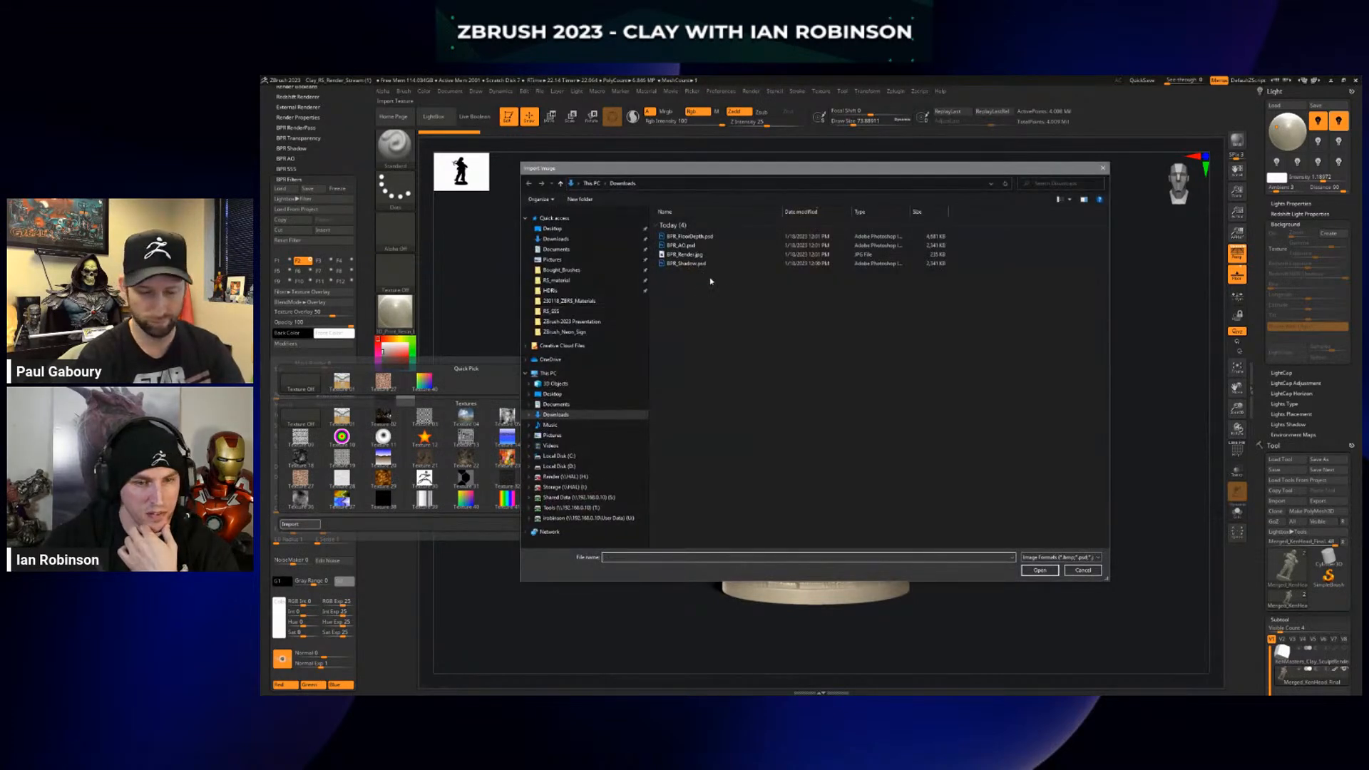
pyautogui.click(689, 247)
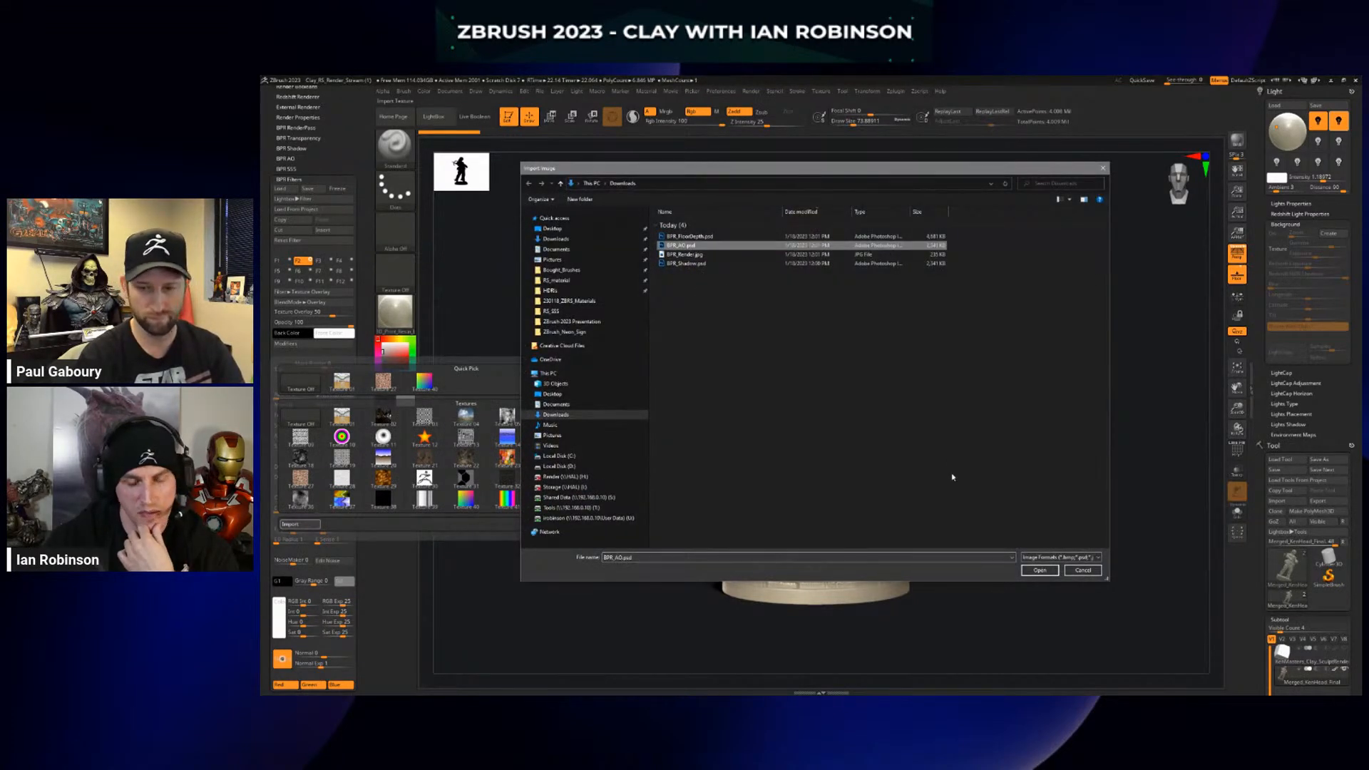
pyautogui.click(1040, 570)
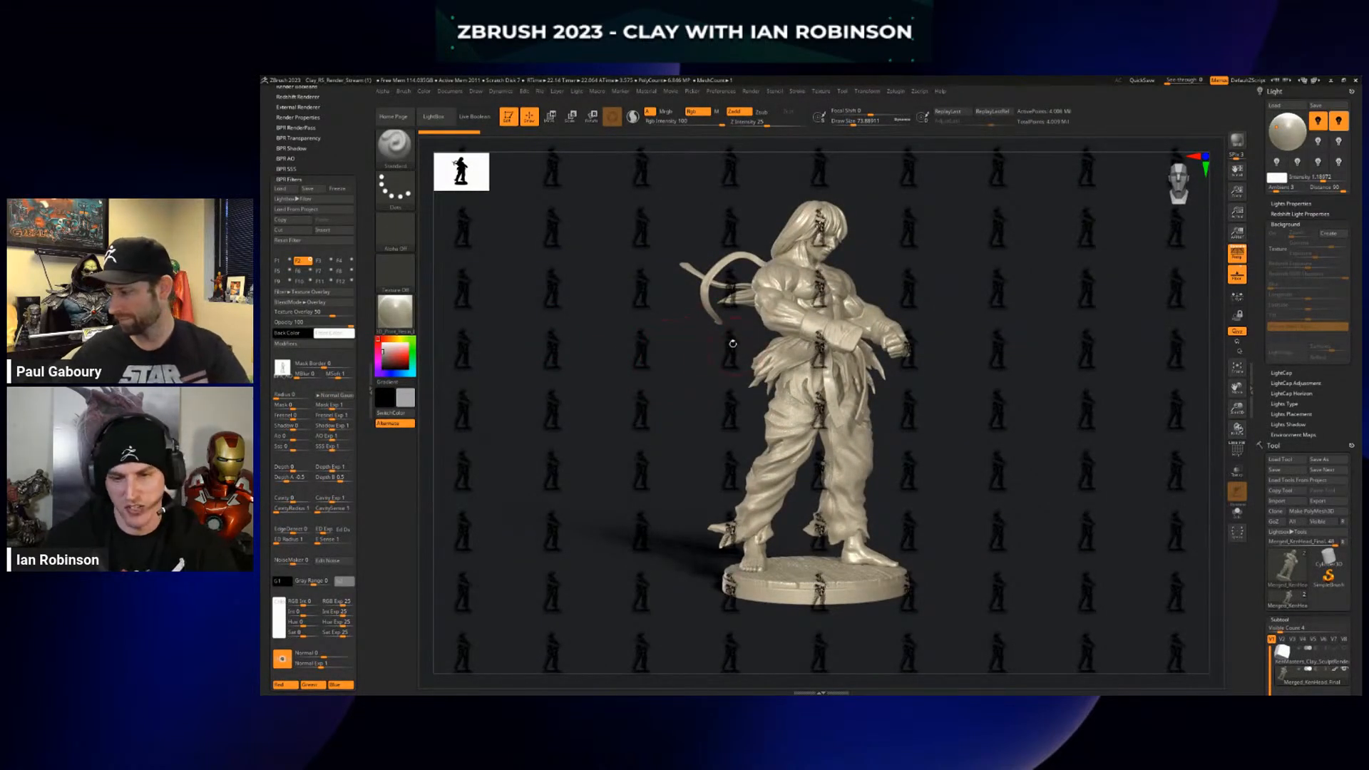
pyautogui.moveTo(333, 314); pyautogui.dragTo(310, 316)
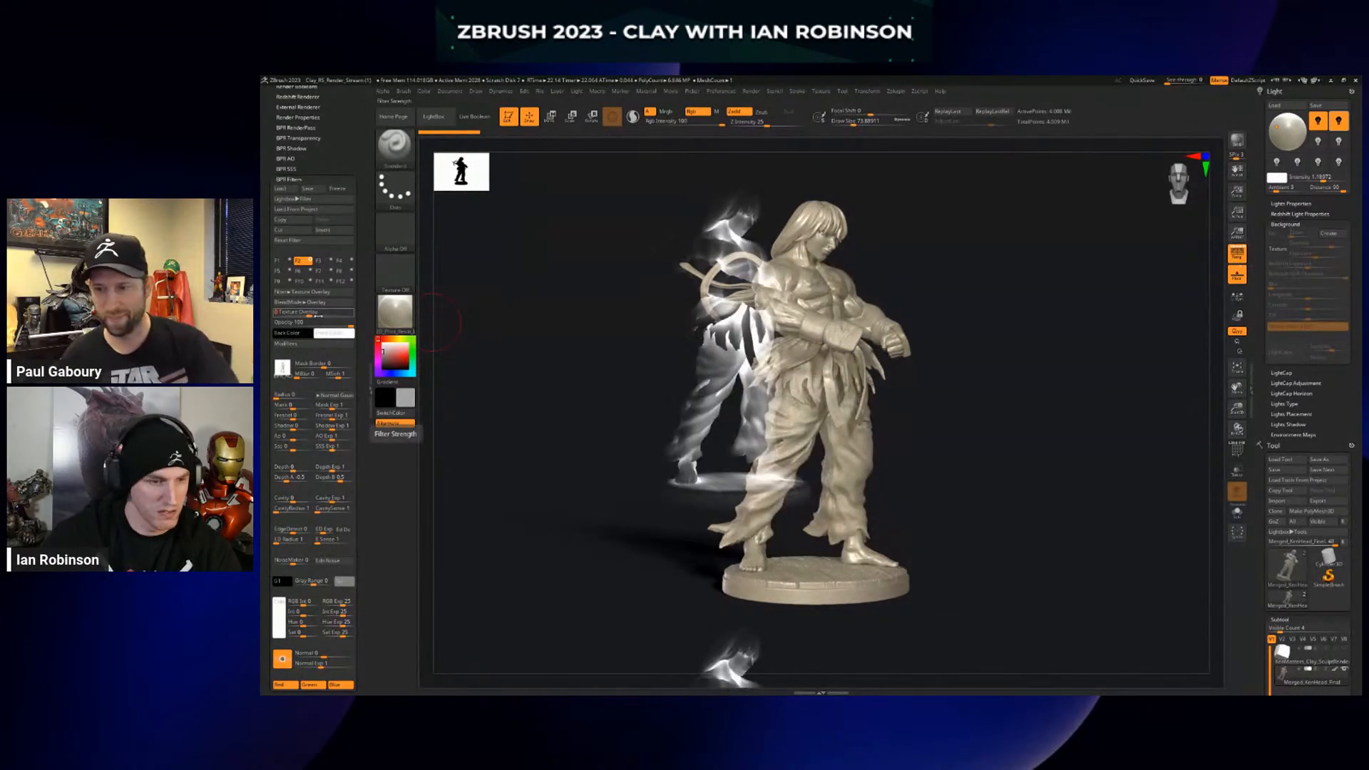
pyautogui.press('Return')
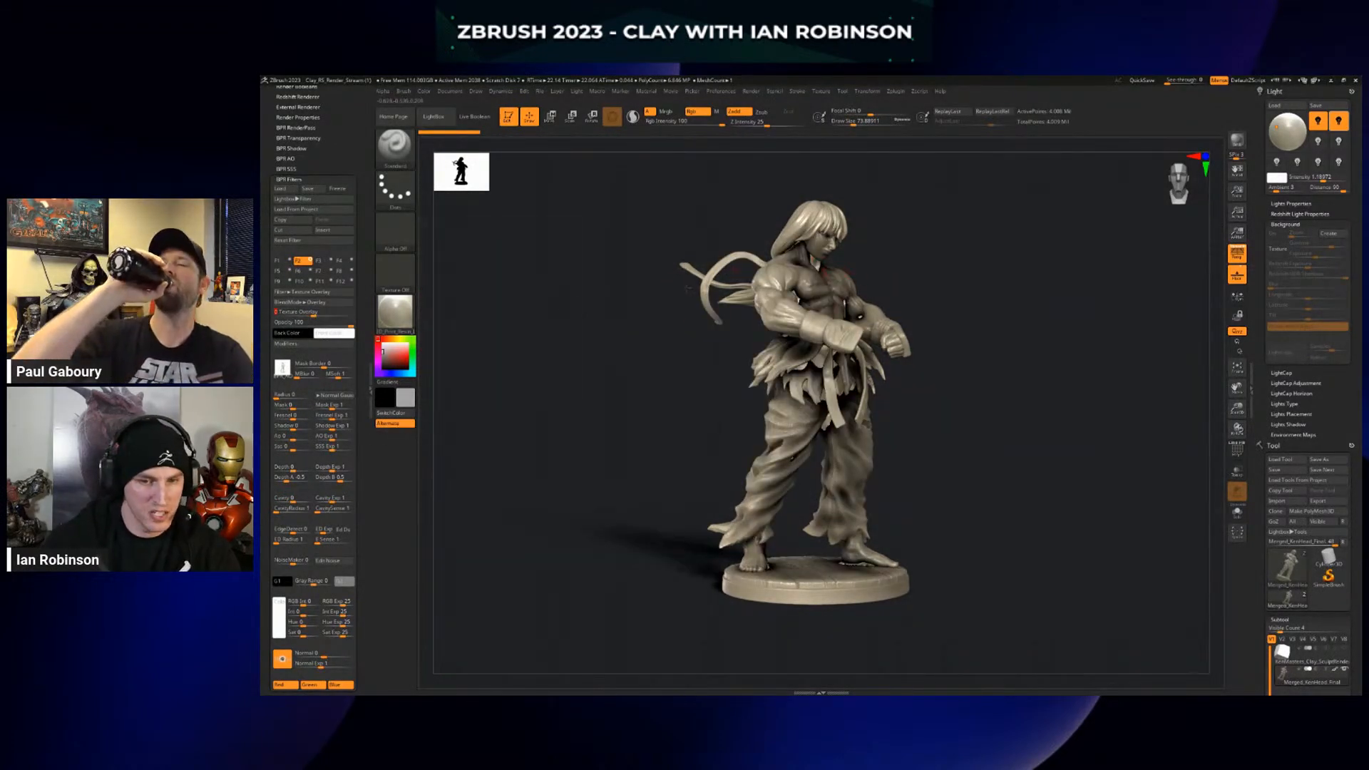
# Try the Multiply and Screen blend modes on the texture overlay filter and return it to Overlay
pyautogui.click(318, 303)
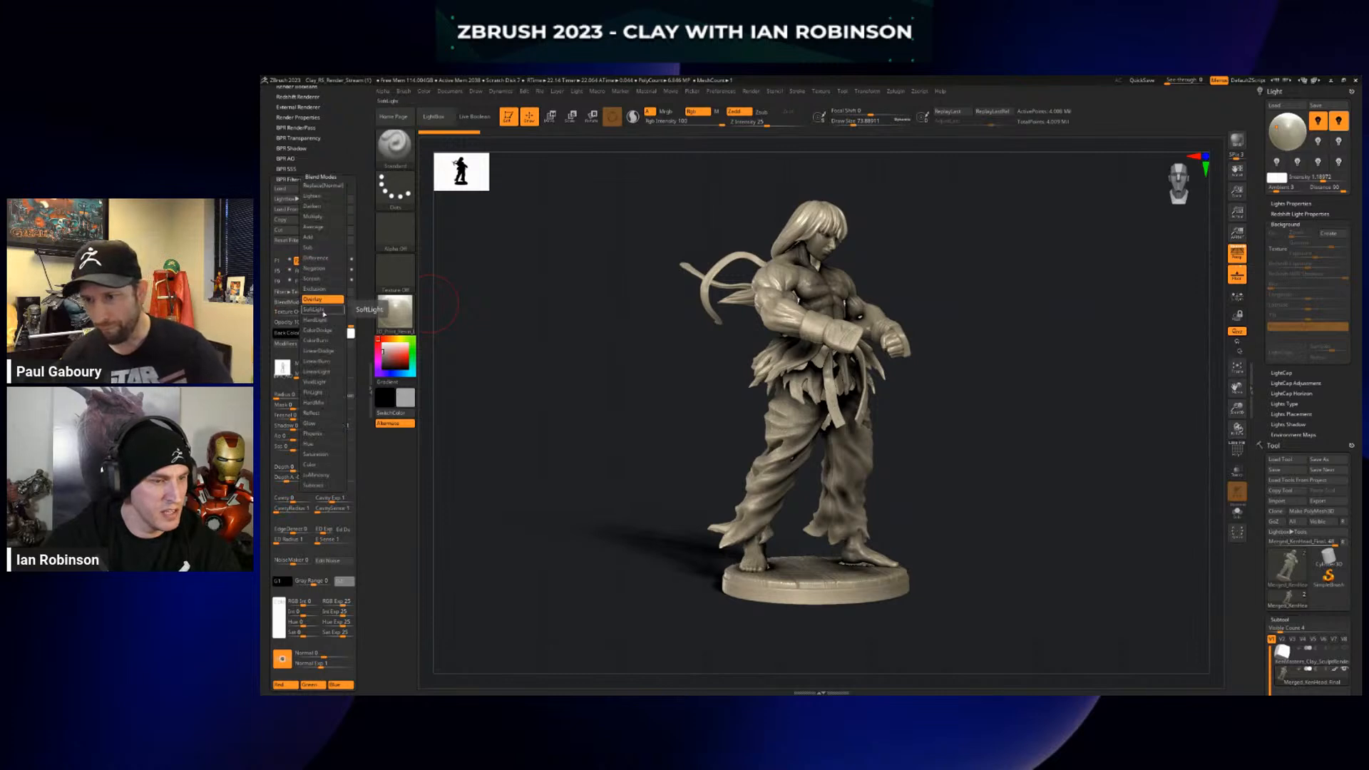
pyautogui.click(314, 216)
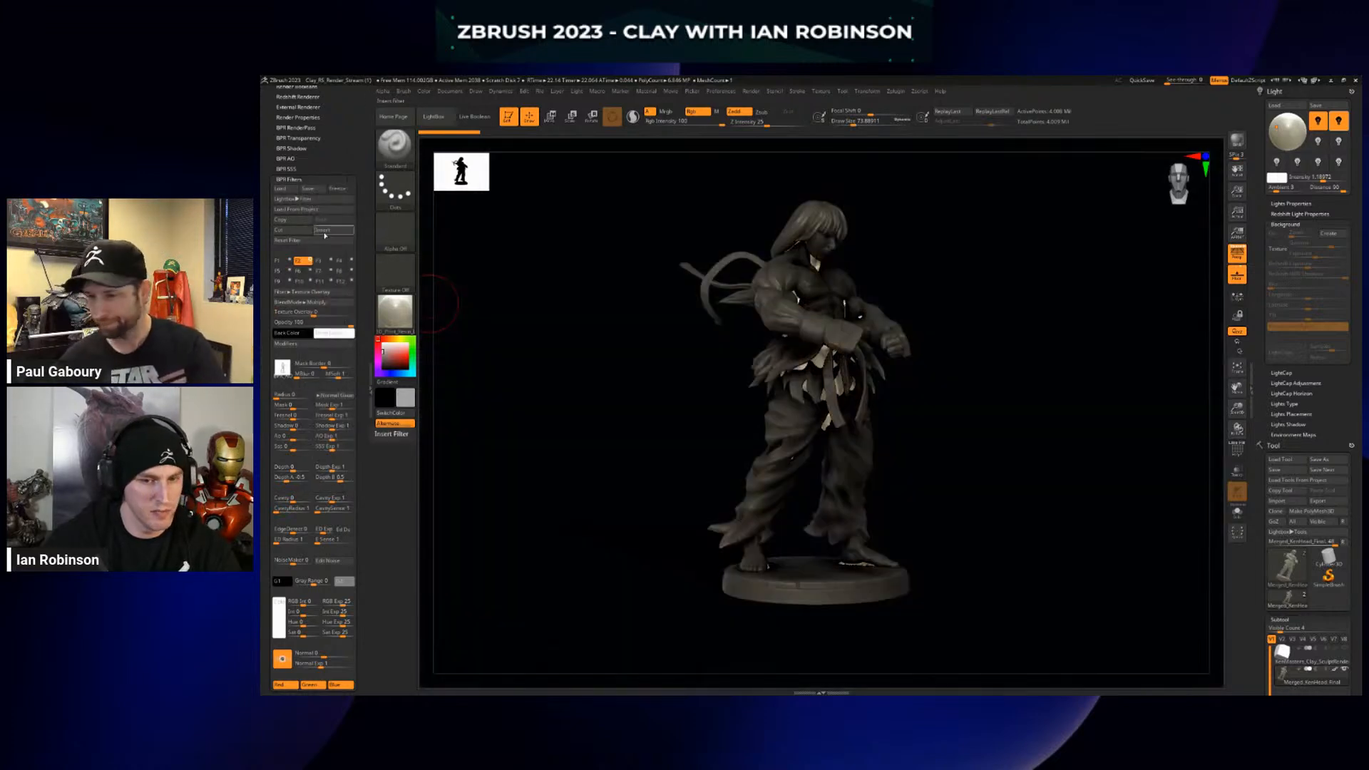
pyautogui.click(323, 303)
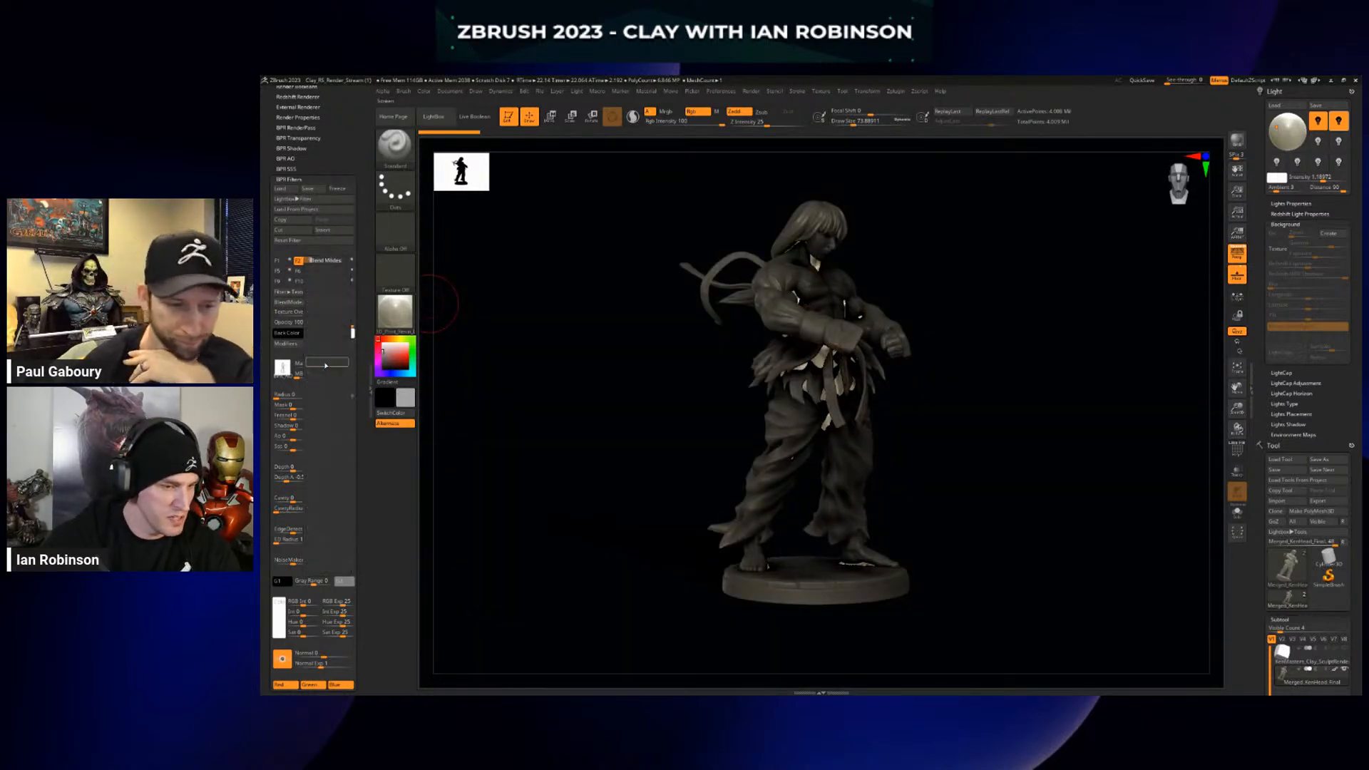
pyautogui.click(316, 362)
pyautogui.click(317, 302)
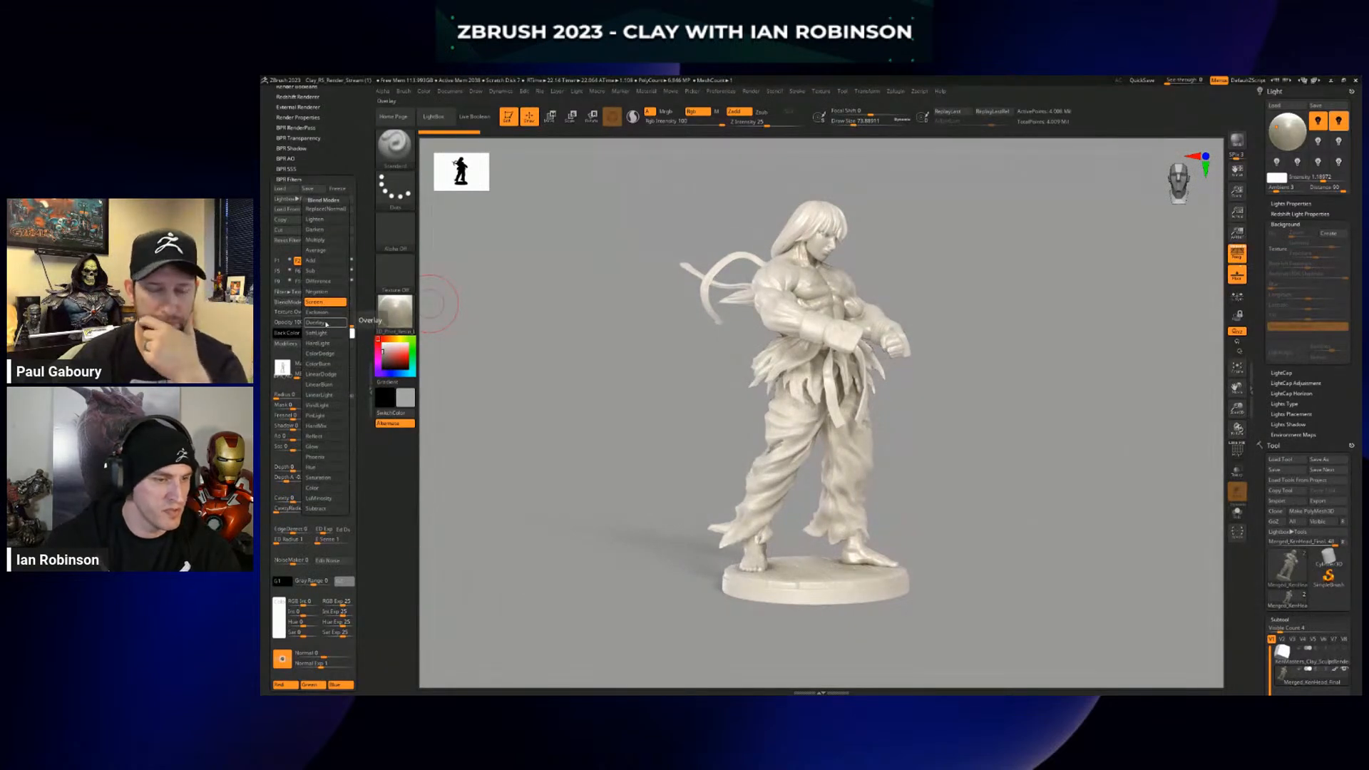
pyautogui.click(335, 323)
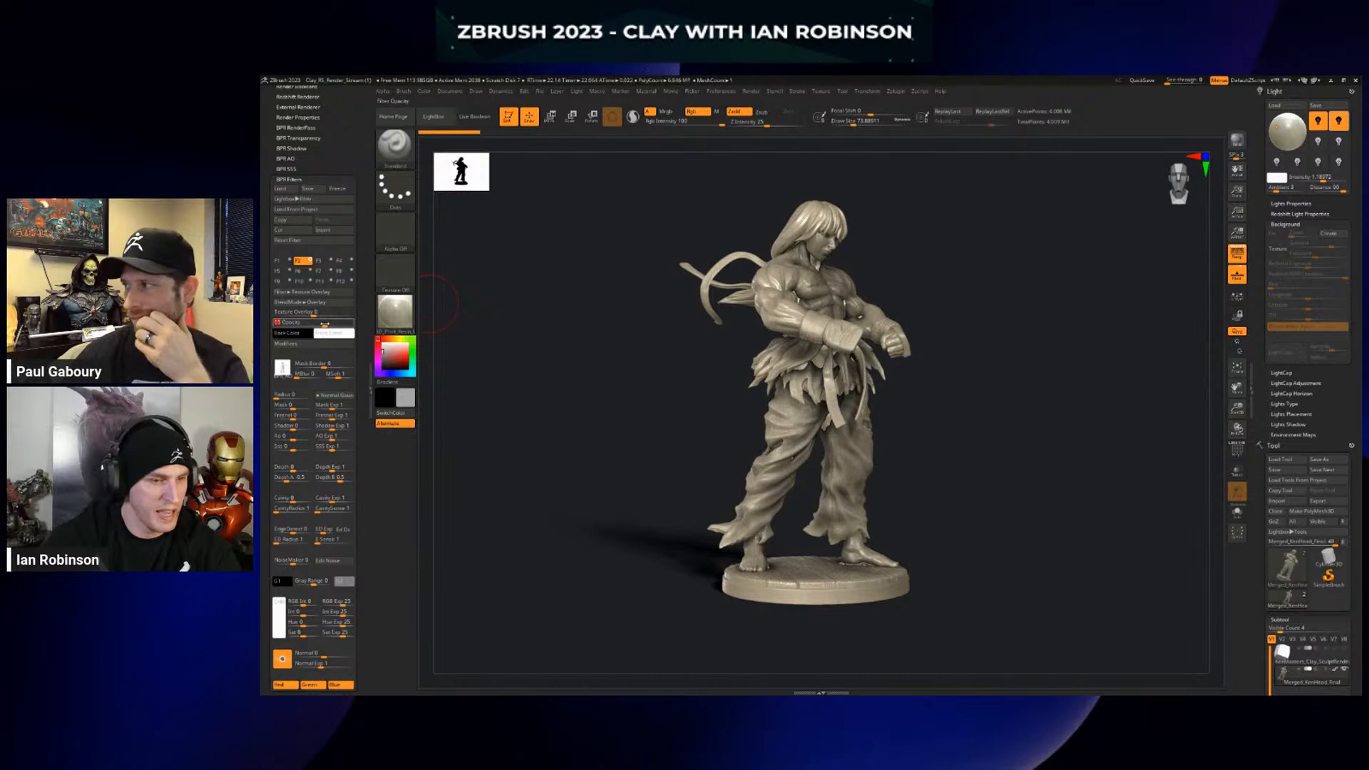
# Lower the opacity of the texture overlay filter and render the statue again with Redshift
pyautogui.moveTo(393, 319)
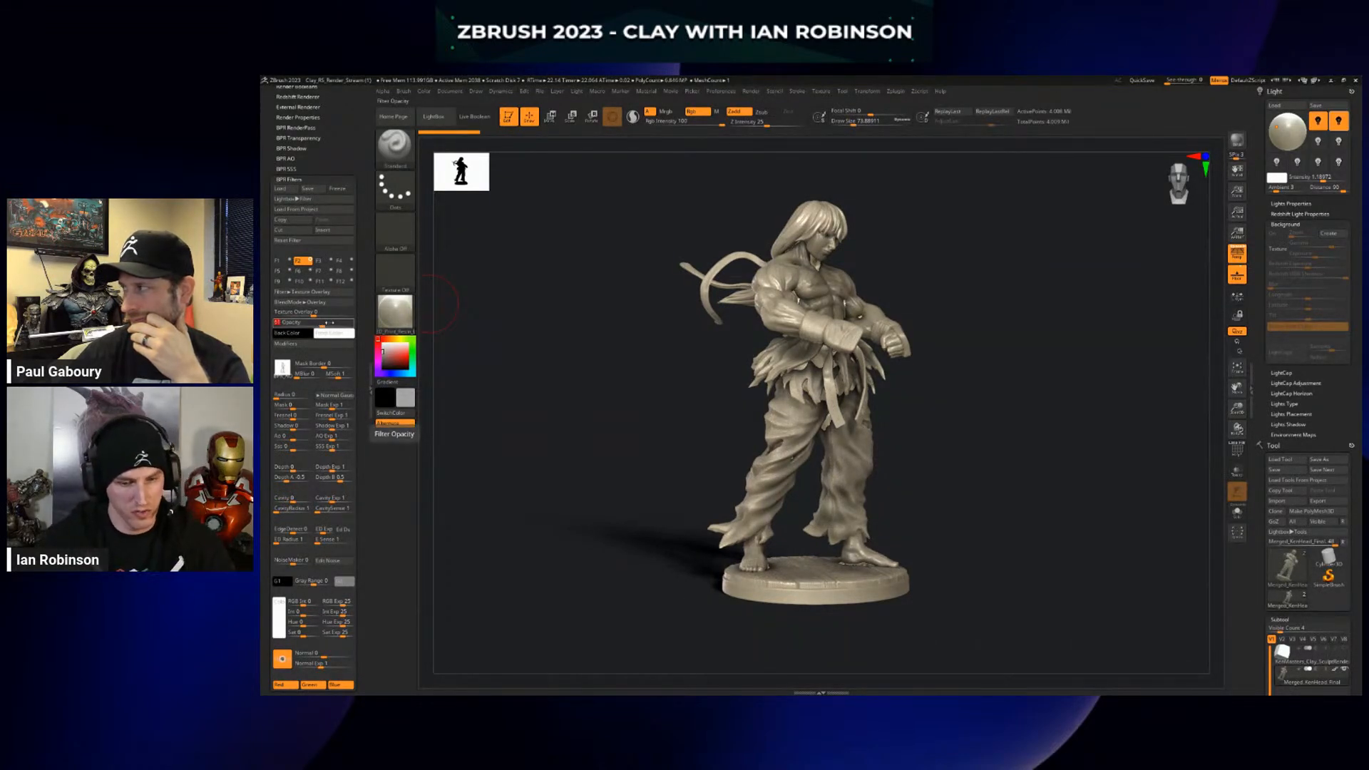
pyautogui.hotkey('shift', 'r')
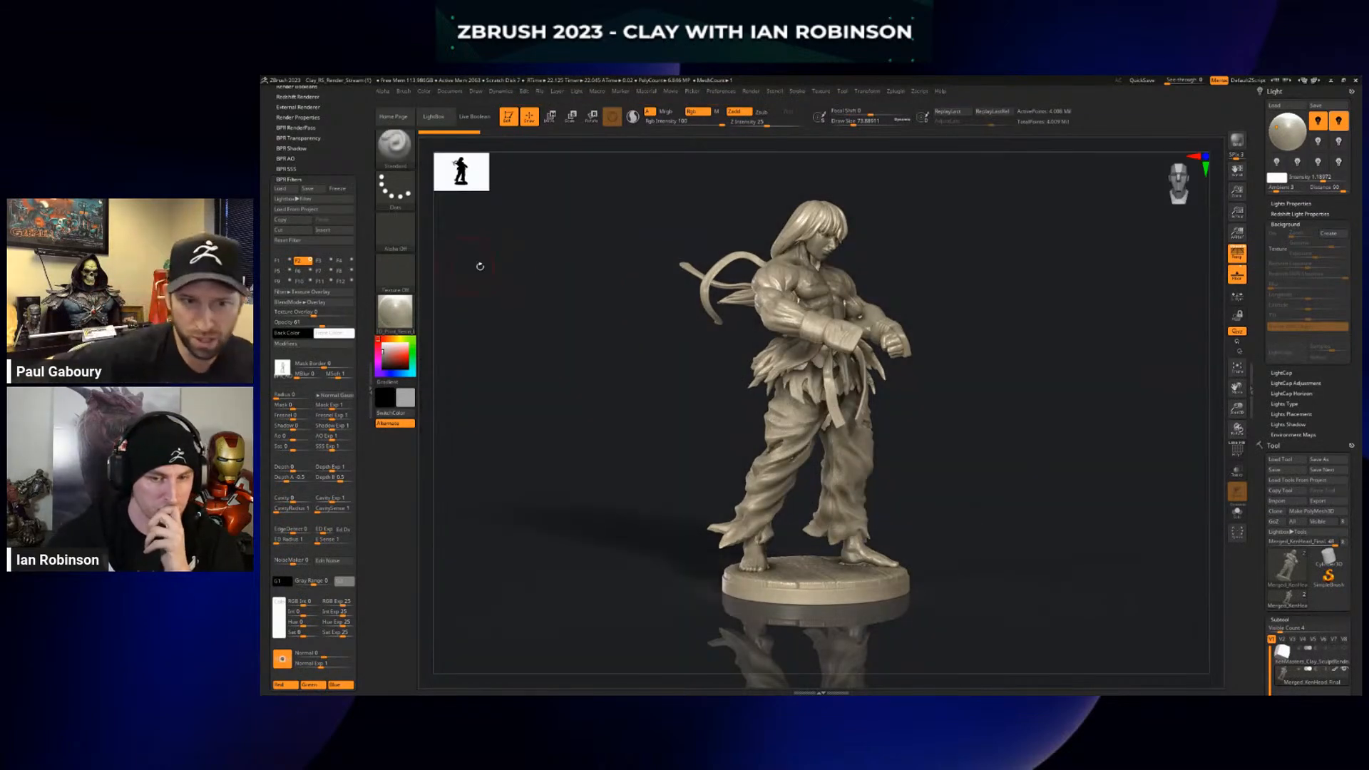
# Set the Redshift primary and secondary GI engine quality to 0 and render the statue again
pyautogui.click(303, 179)
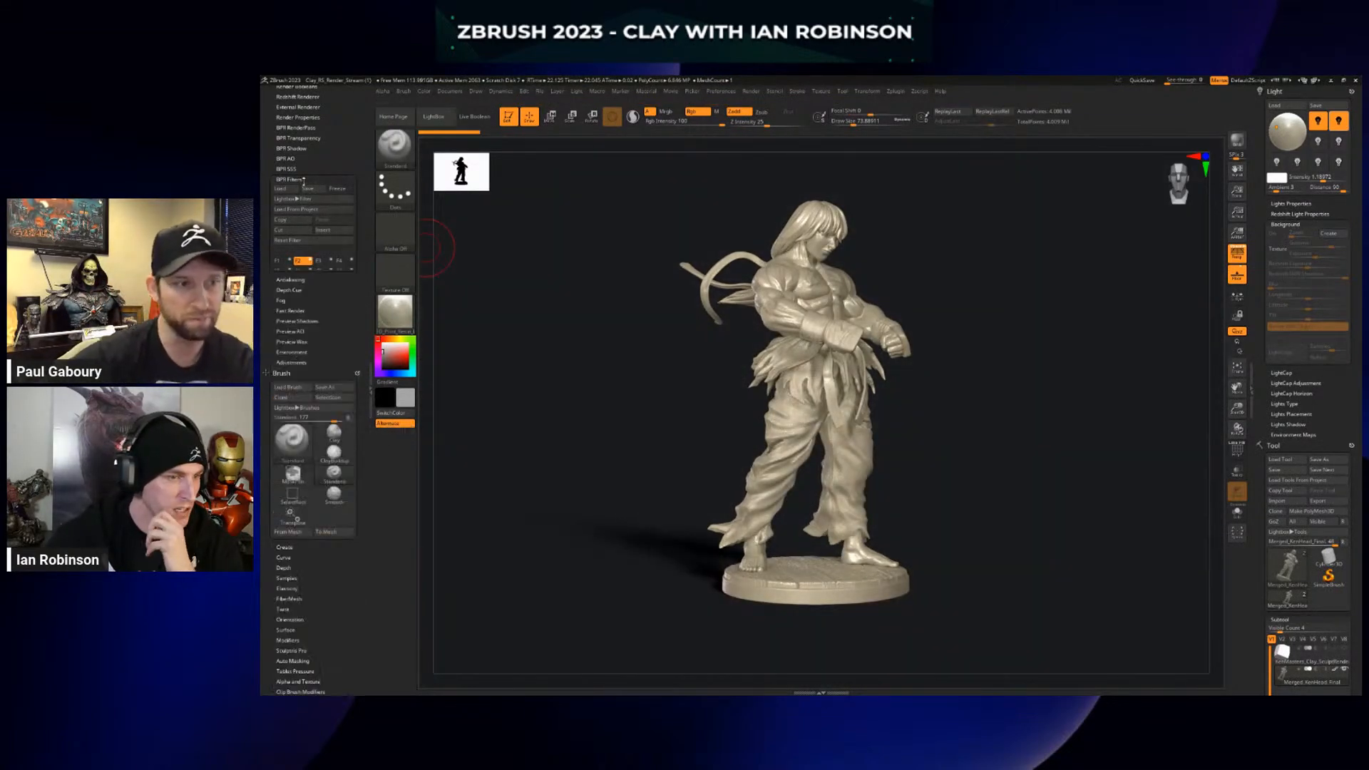
pyautogui.moveTo(303, 180); pyautogui.dragTo(329, 279)
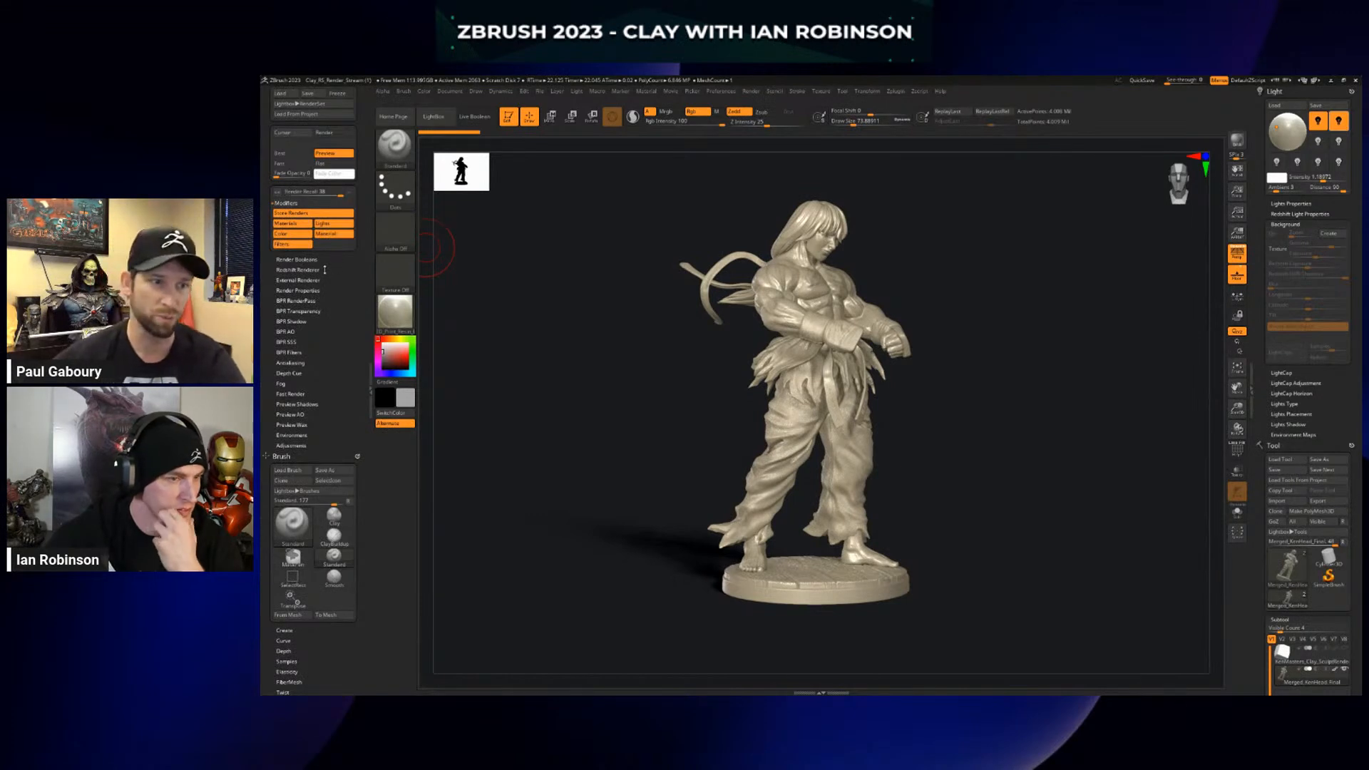
pyautogui.click(306, 269)
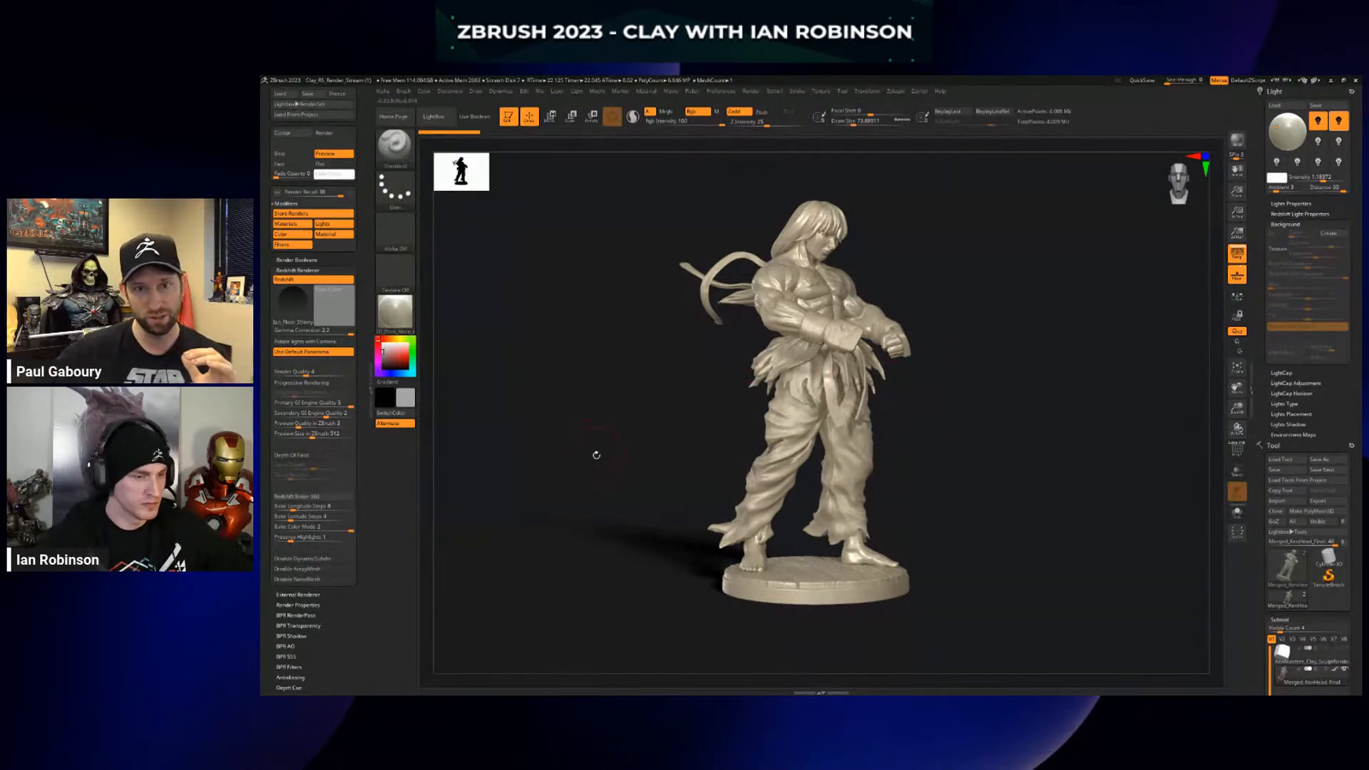
pyautogui.click(277, 404)
pyautogui.click(277, 415)
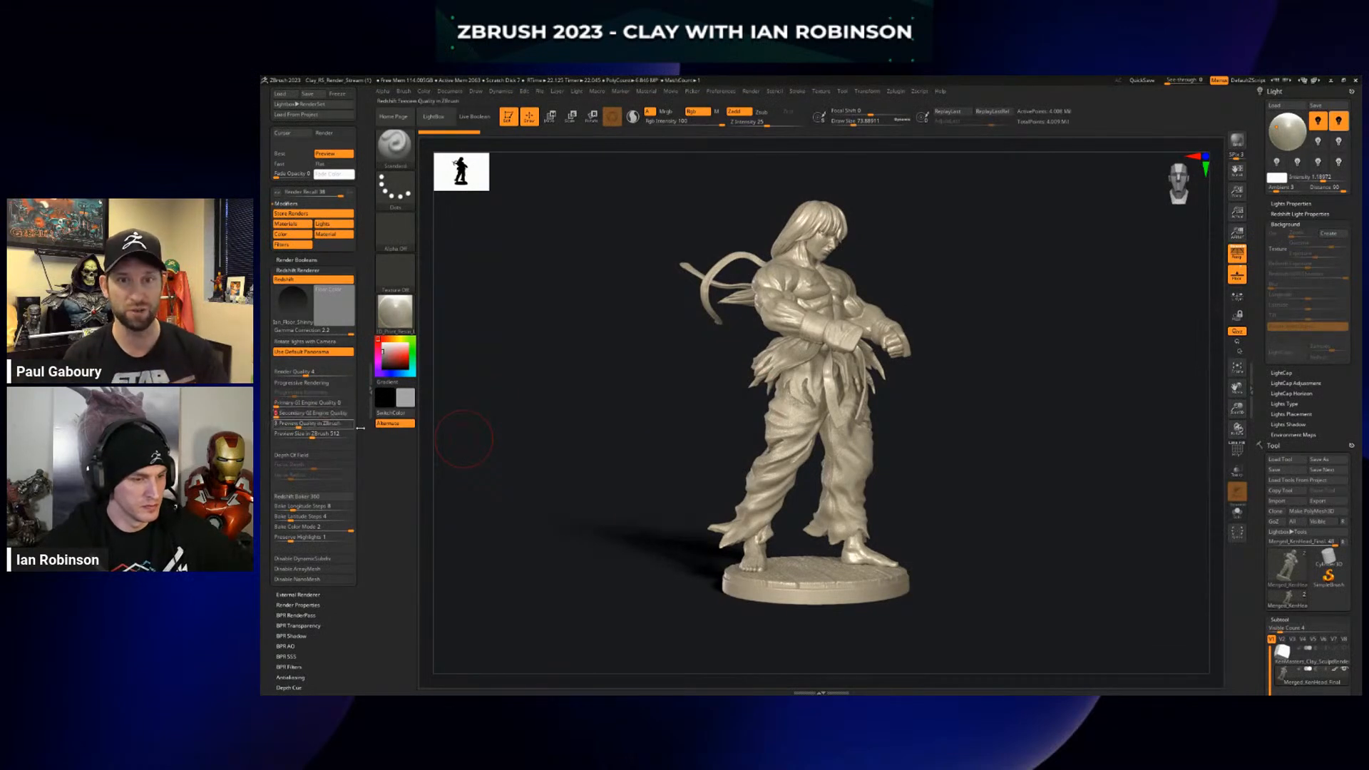
pyautogui.hotkey('shift', 'r')
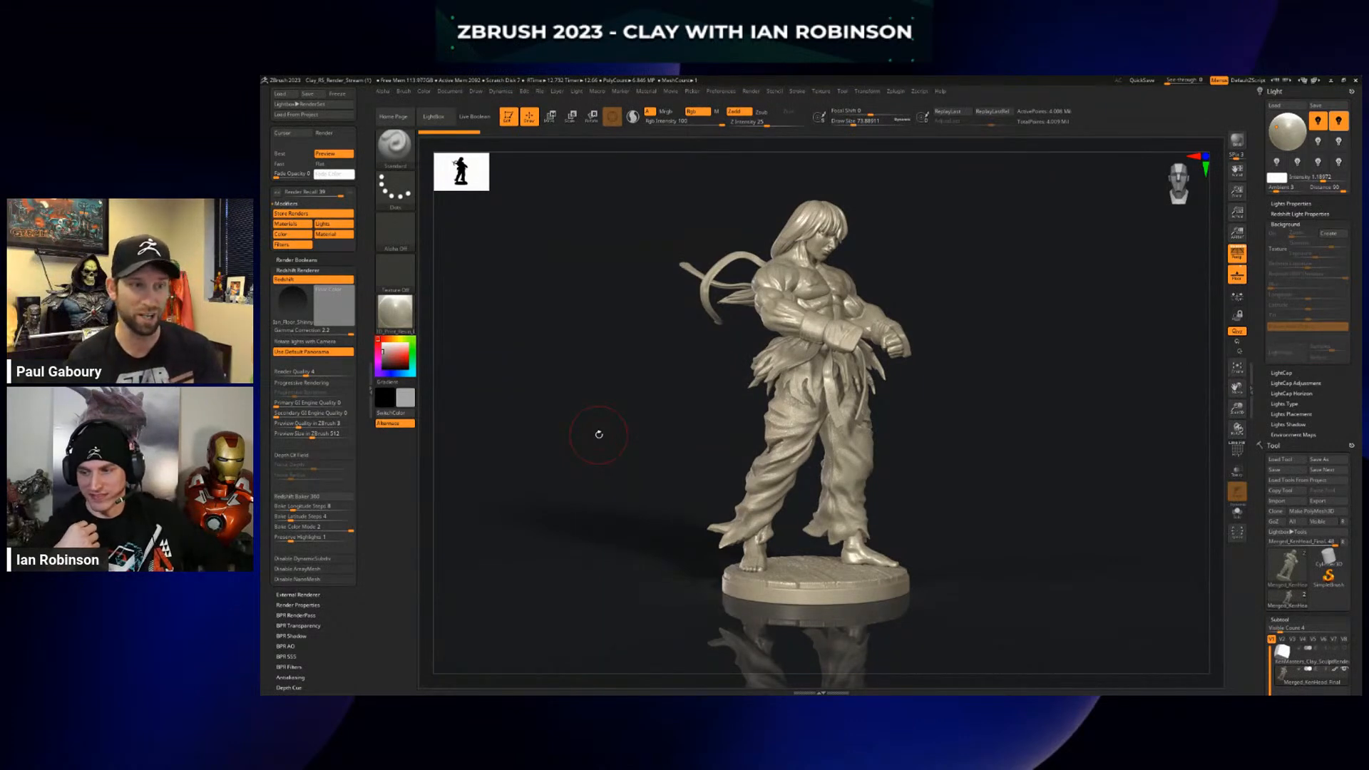
# Try a Redshift render with primary GI engine quality 3 and secondary 2, and return both qualities to 0
pyautogui.moveTo(1328, 558)
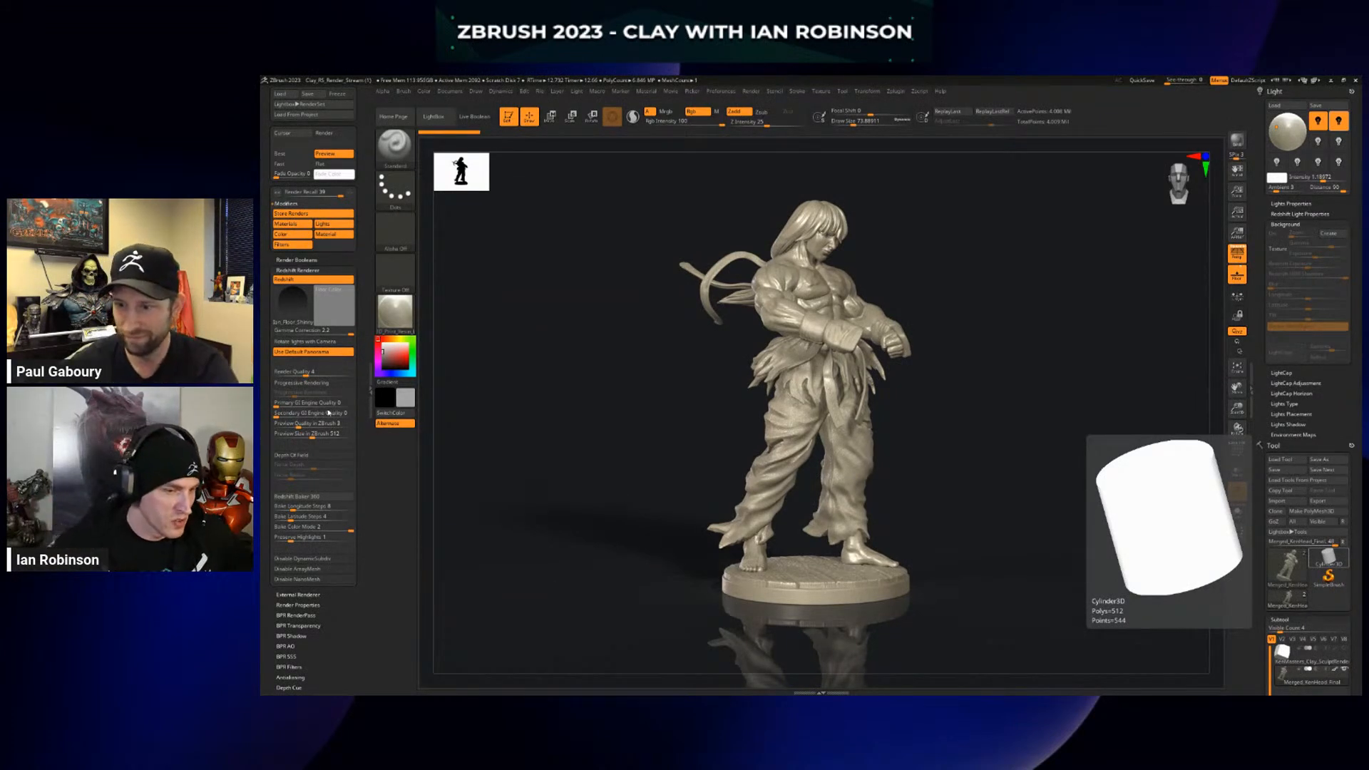
pyautogui.click(300, 406)
pyautogui.write('3')
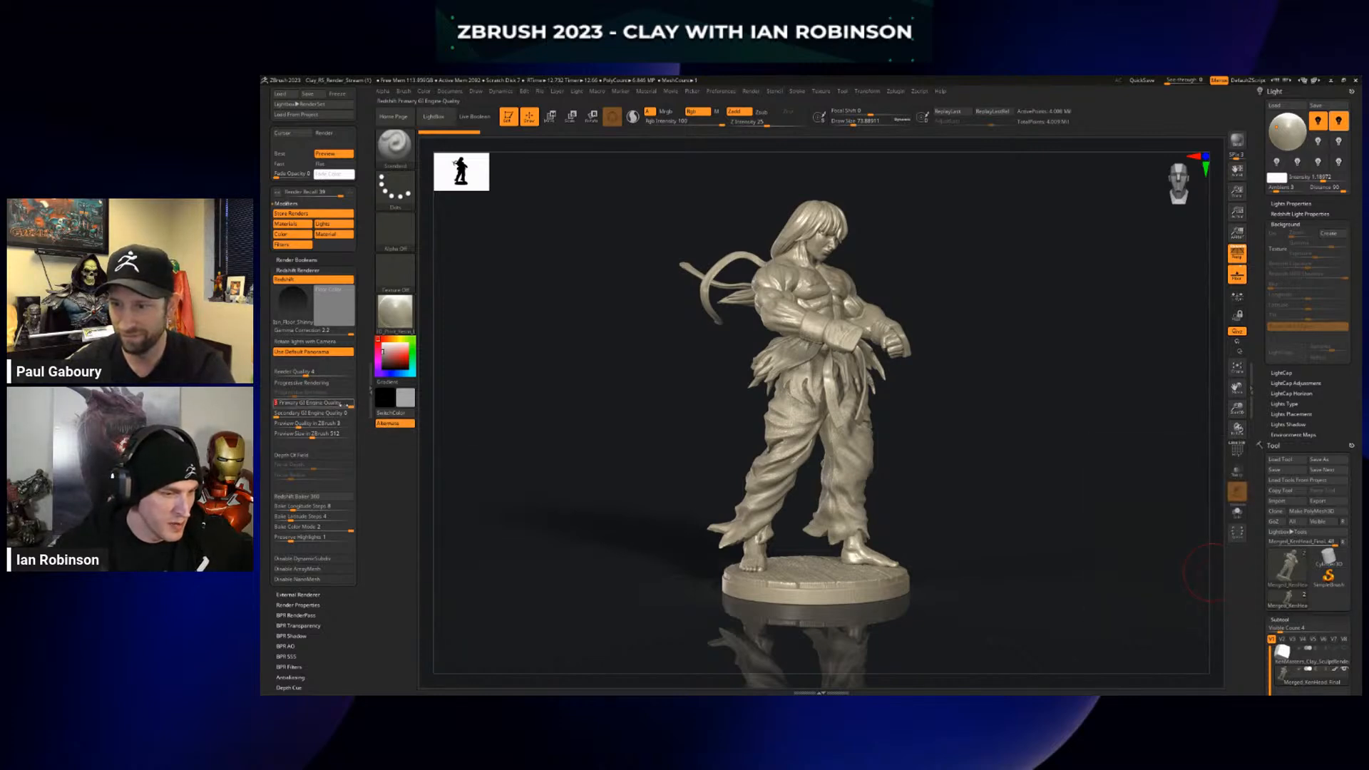
pyautogui.click(293, 413)
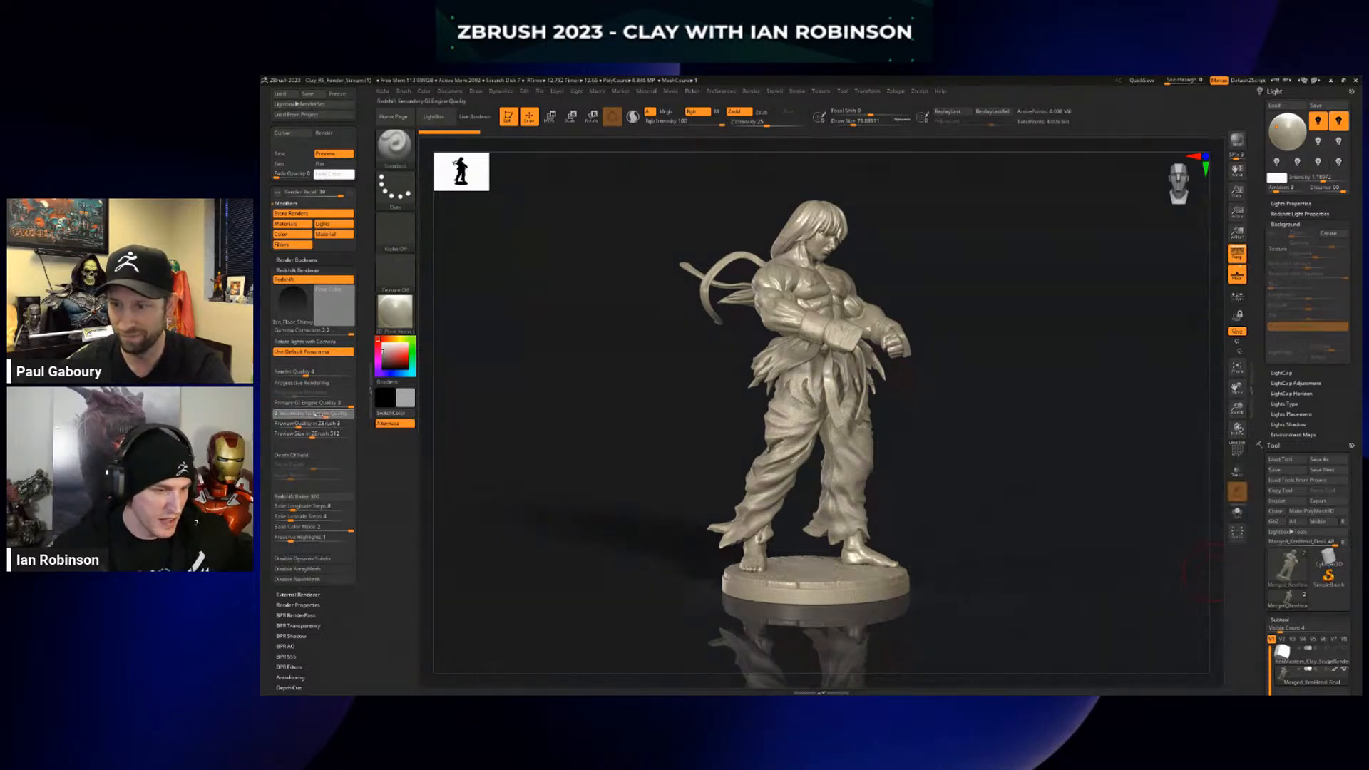
pyautogui.write('2')
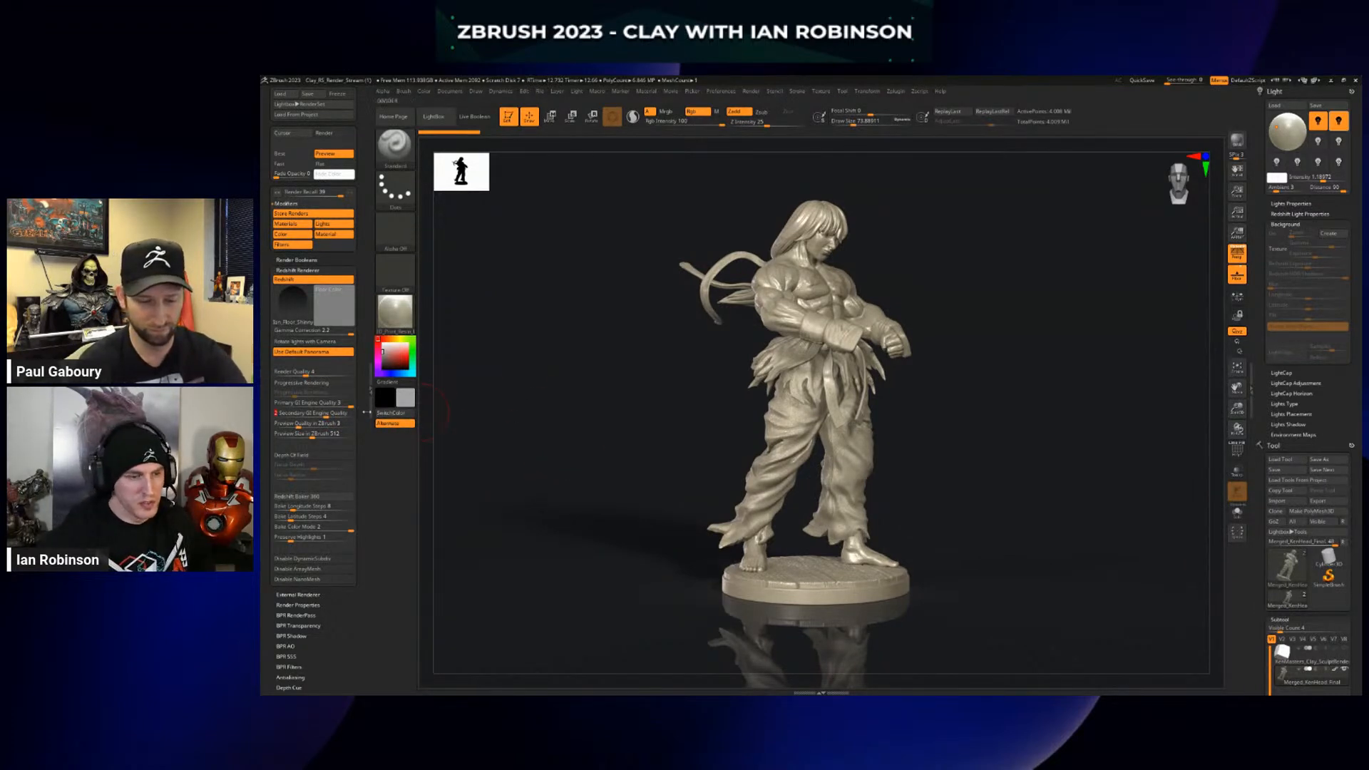
pyautogui.hotkey('shift', 'r')
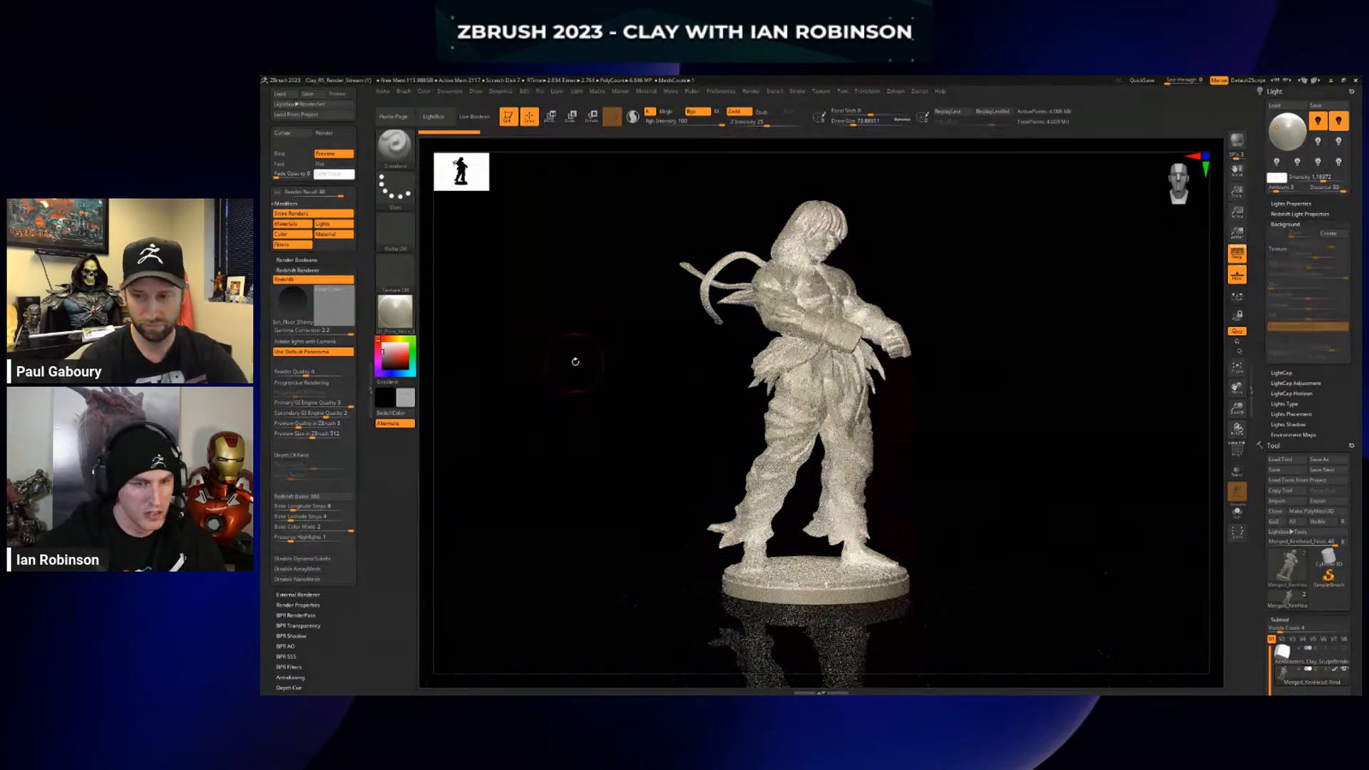
pyautogui.click(573, 362)
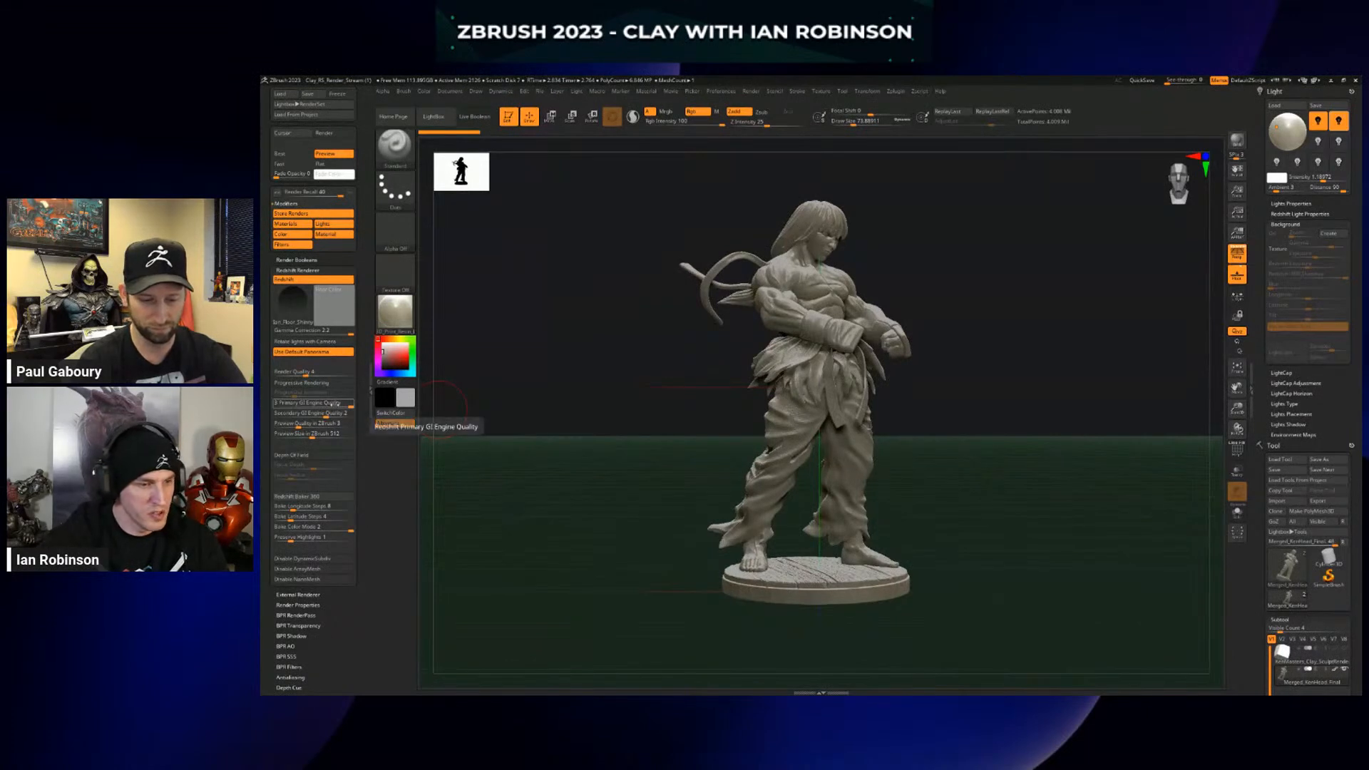
pyautogui.moveTo(338, 404); pyautogui.dragTo(264, 414)
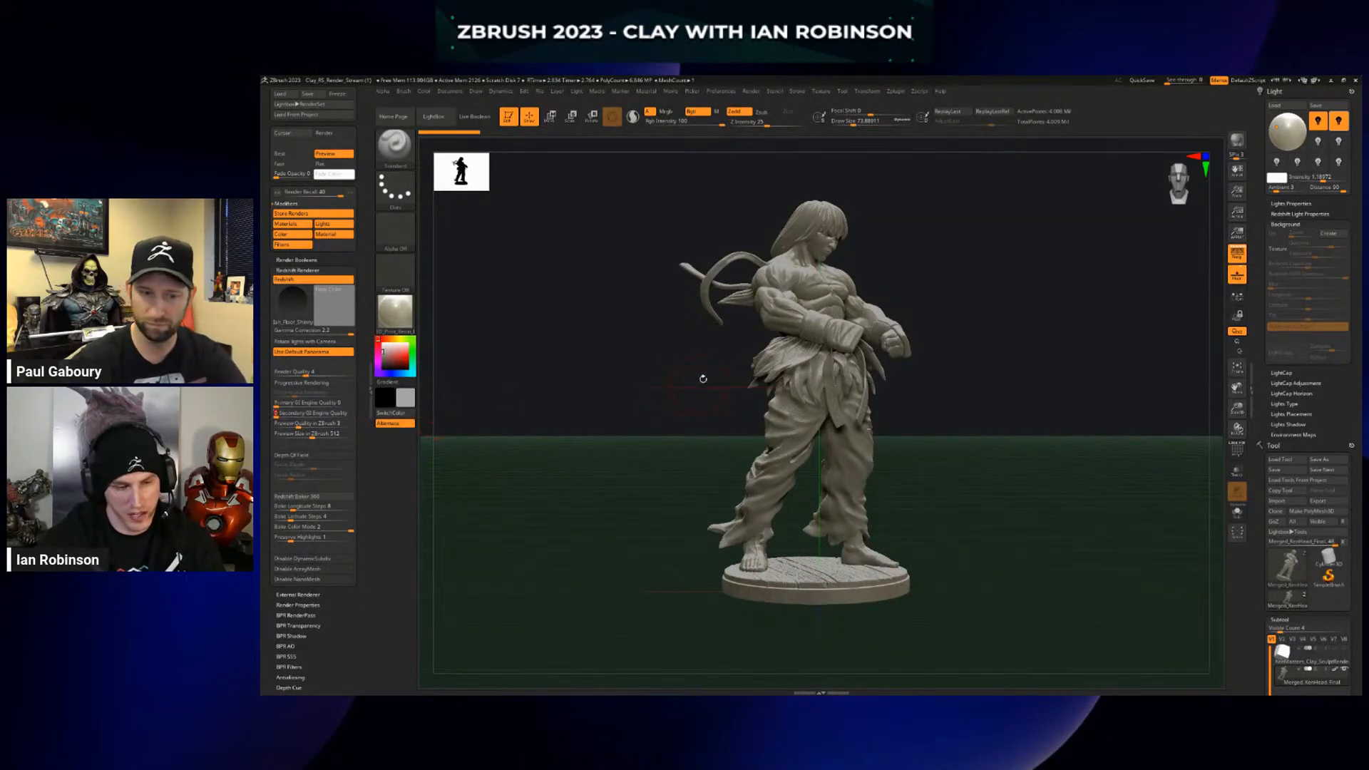
# Render the statue with Redshift, and restore the primary GI engine quality to 3 and the secondary to 2
pyautogui.press('shift')
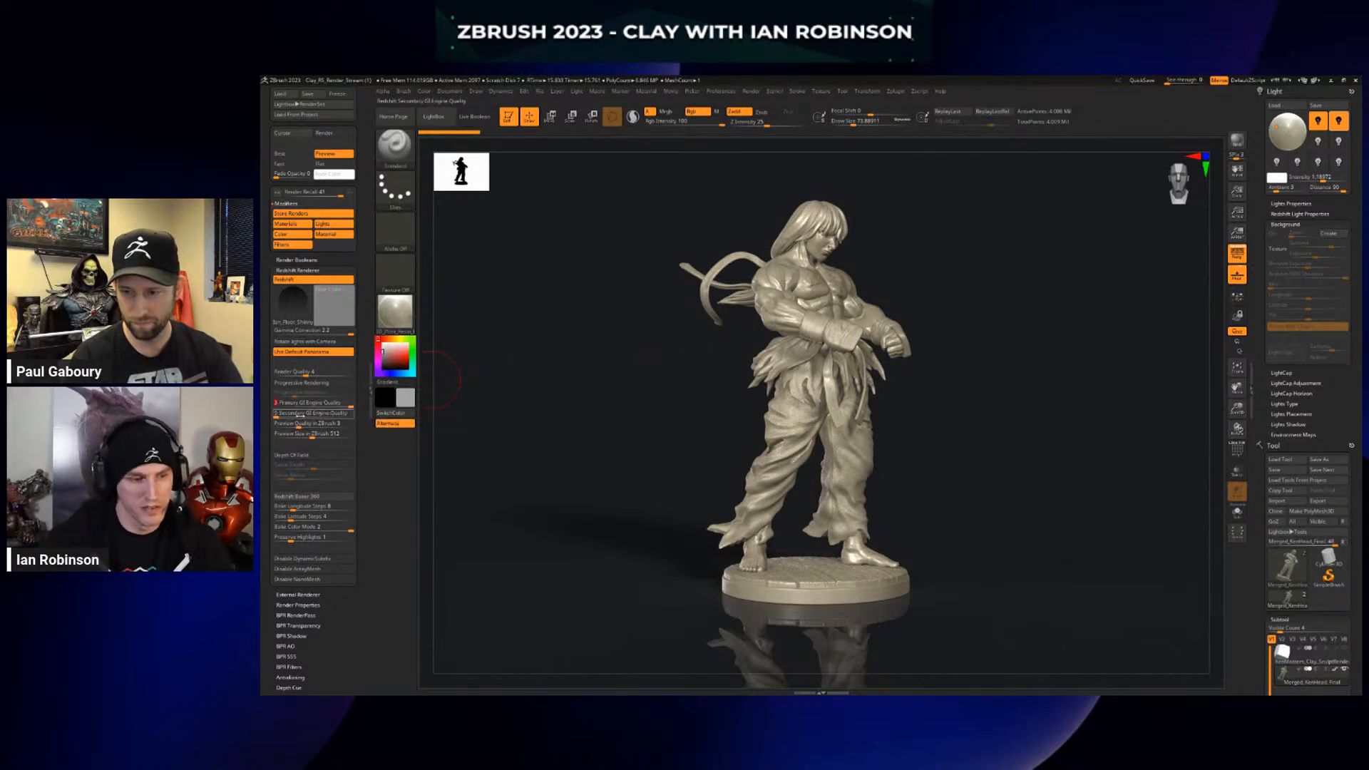
pyautogui.click(333, 414)
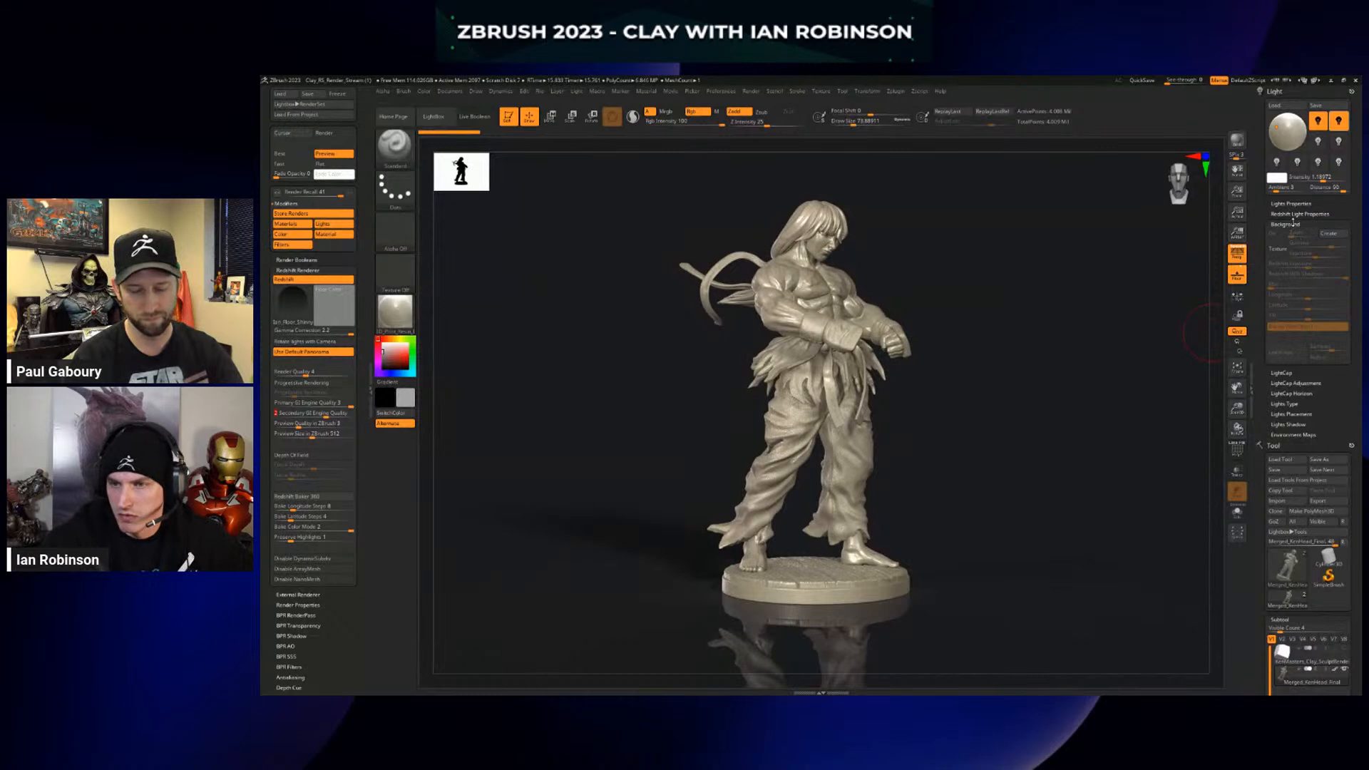
pyautogui.click(1294, 223)
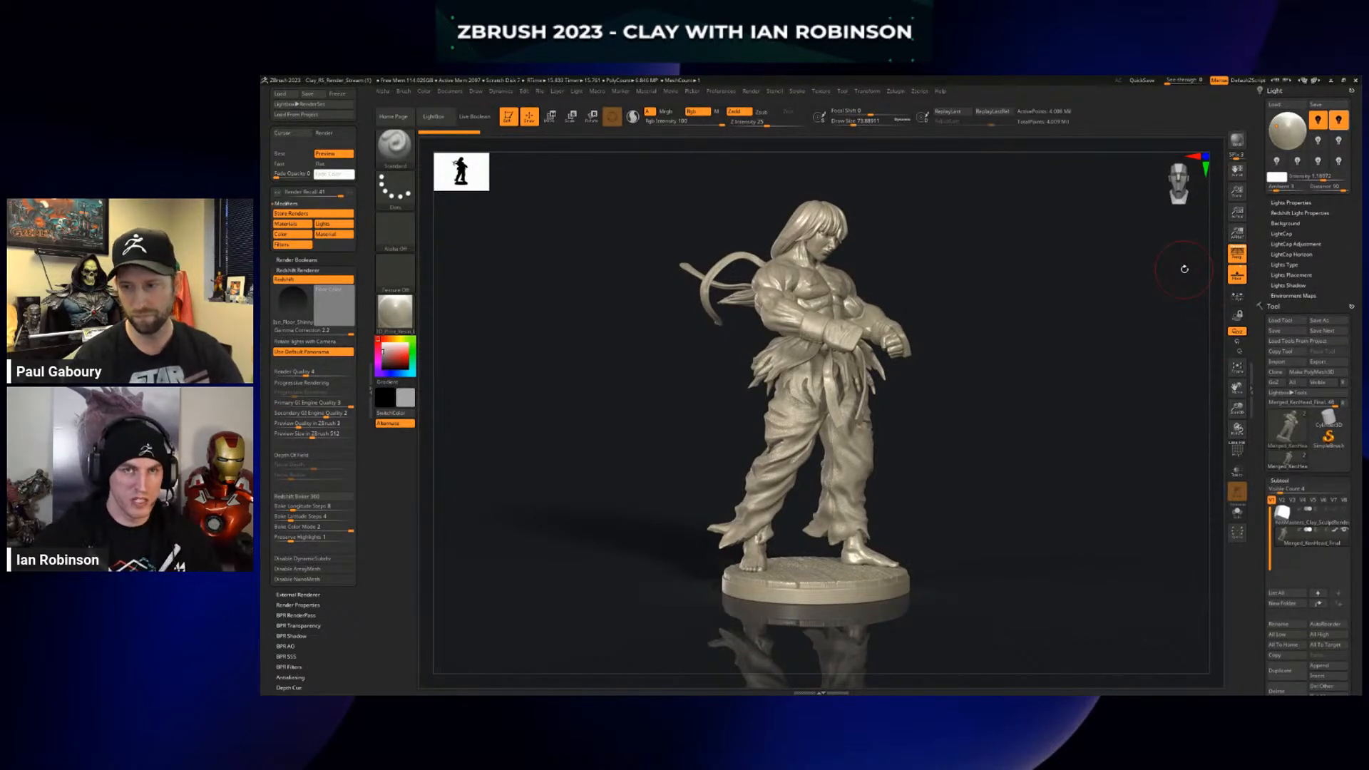
# Isolate the statue's hair and headband and fill them with the Leather Redshift material, applying the material channel only
pyautogui.press('shift')
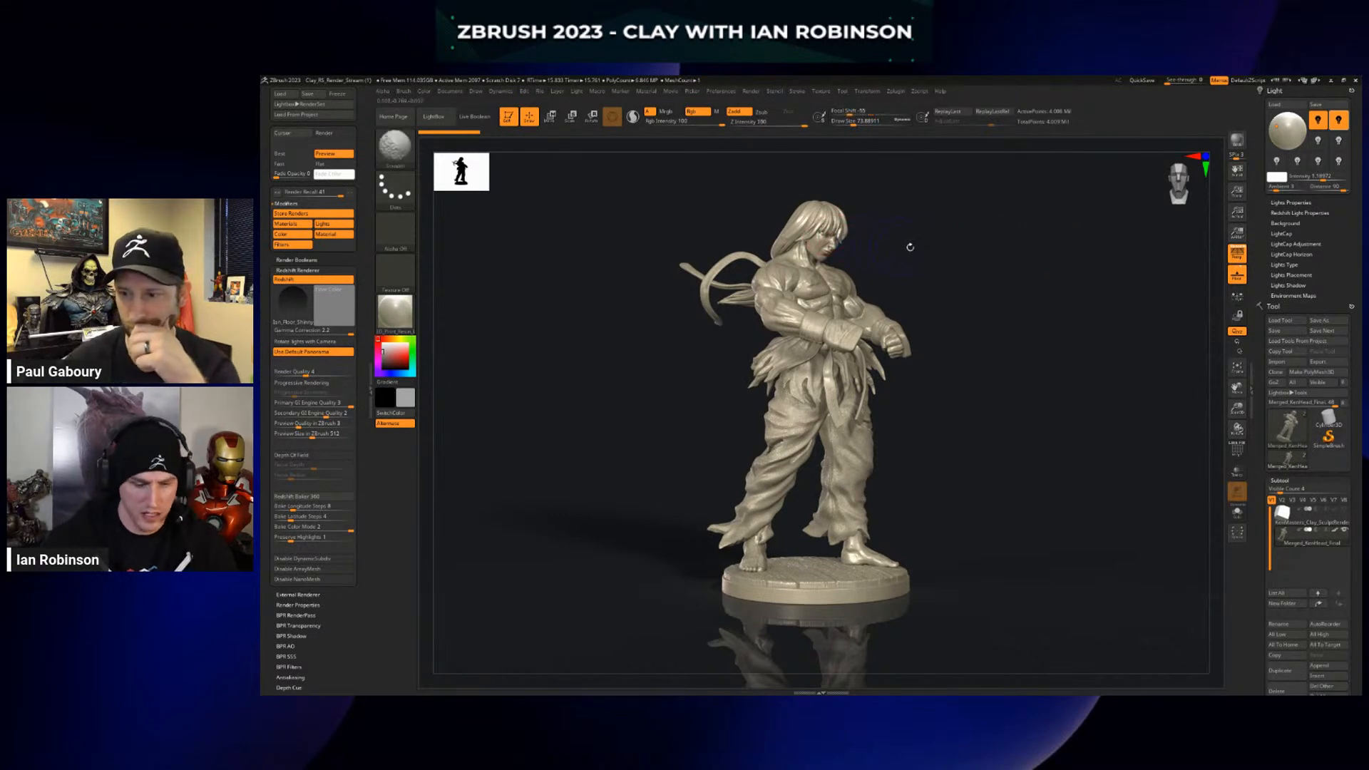
pyautogui.keyDown('shift'); pyautogui.click(909, 247); pyautogui.keyUp('shift')
pyautogui.keyDown('ctrl'); pyautogui.keyDown('shift'); pyautogui.click(832, 224); pyautogui.keyUp('shift'); pyautogui.keyUp('ctrl')
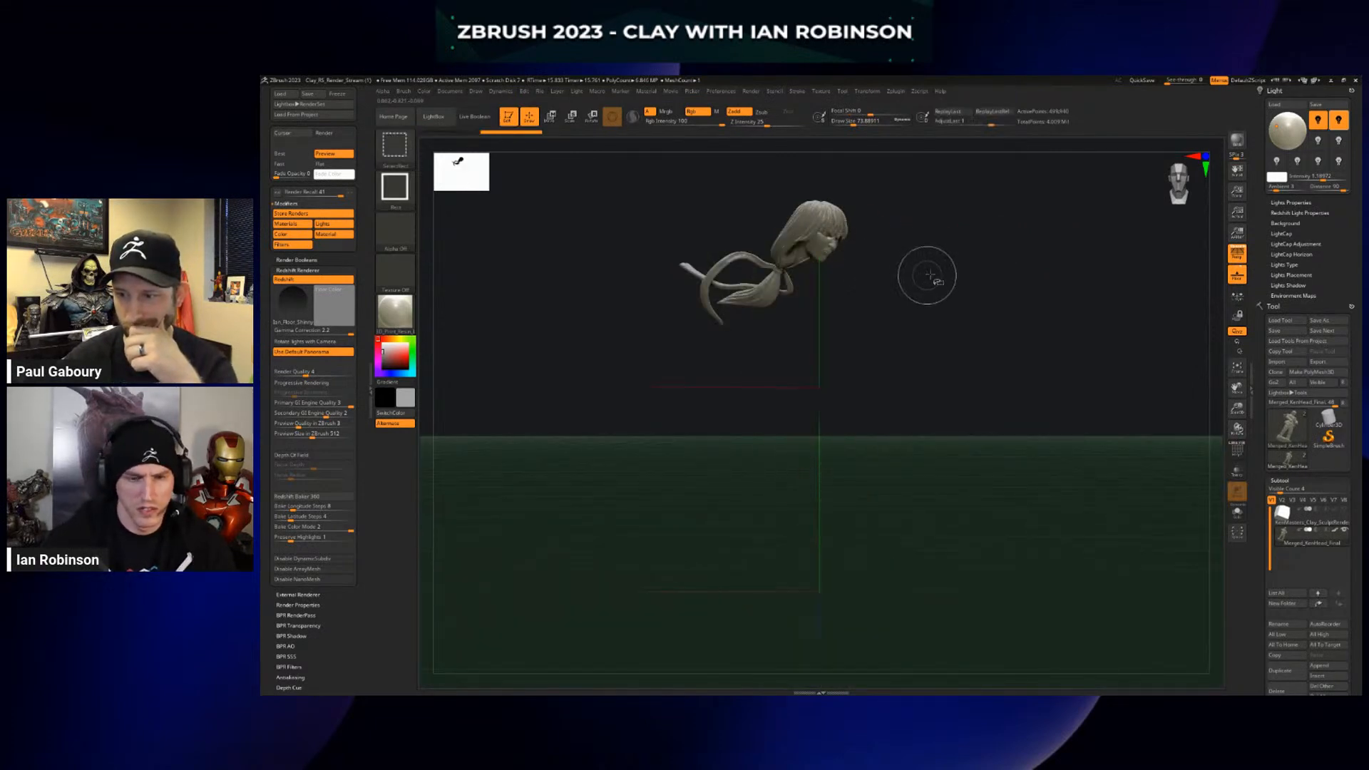
pyautogui.click(396, 314)
pyautogui.click(544, 447)
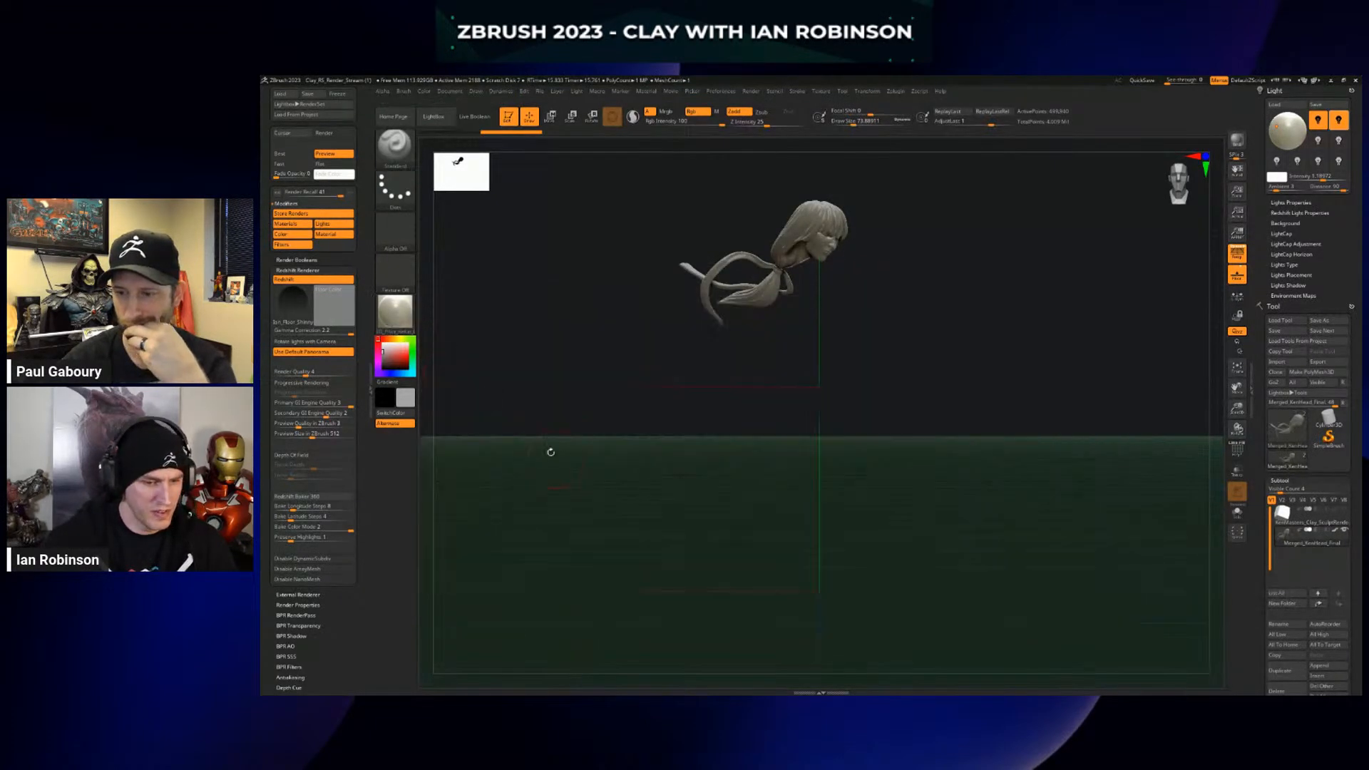
pyautogui.click(396, 314)
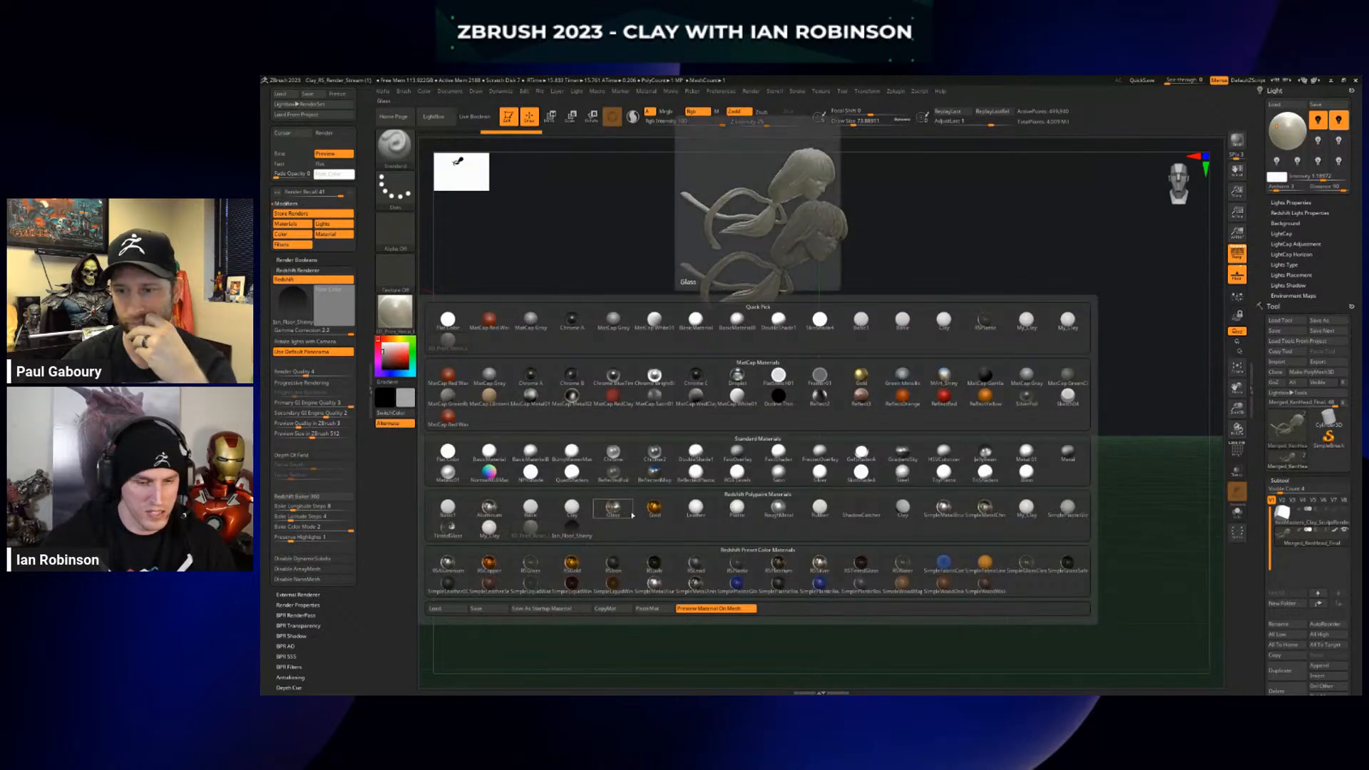
pyautogui.click(696, 505)
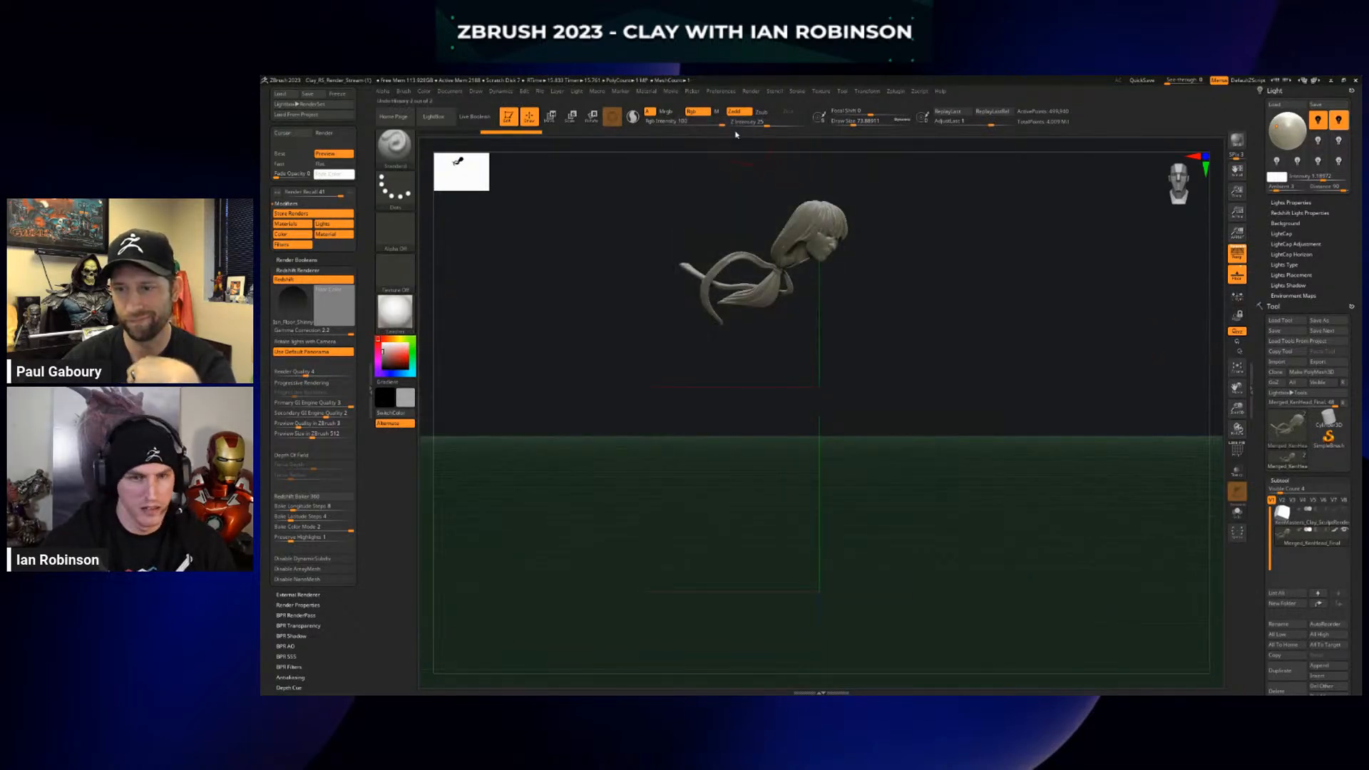
pyautogui.click(717, 111)
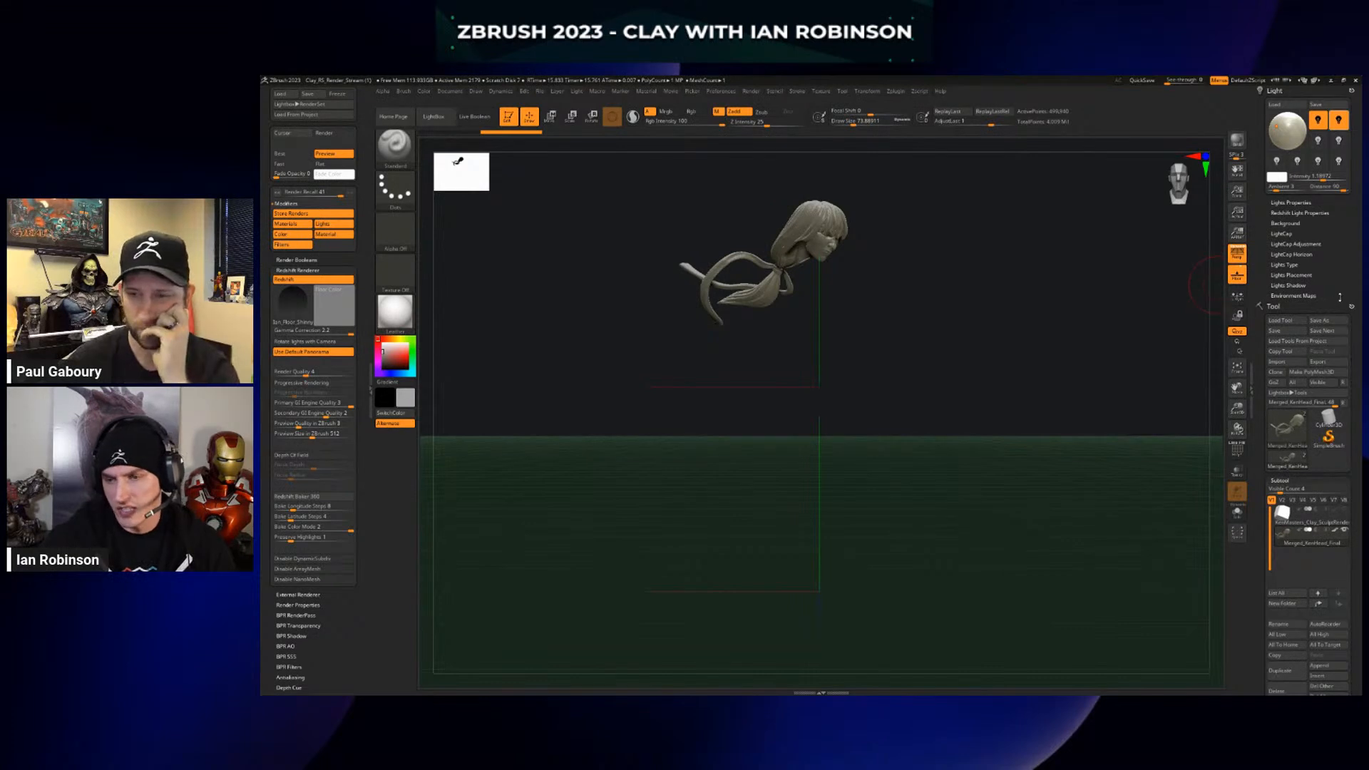
pyautogui.click(440, 94)
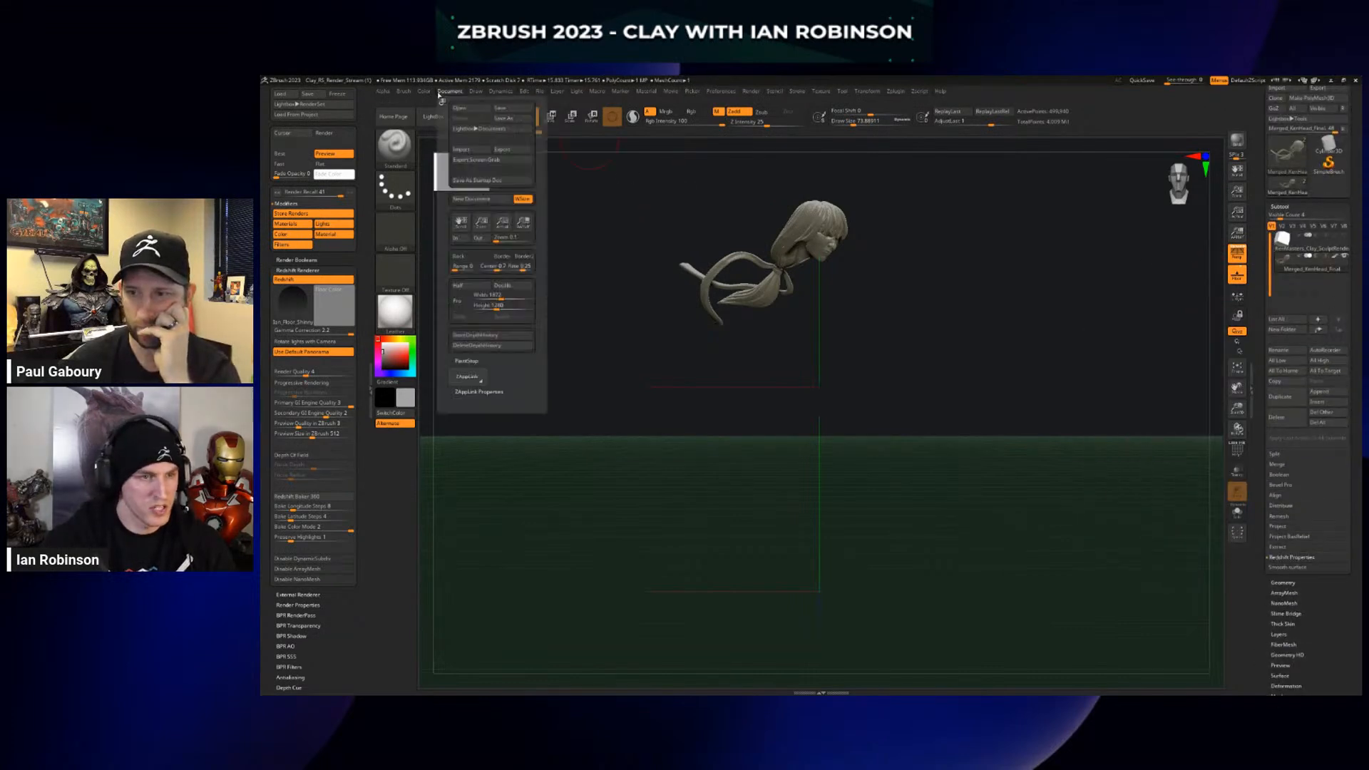
pyautogui.moveTo(423, 91)
pyautogui.click(444, 275)
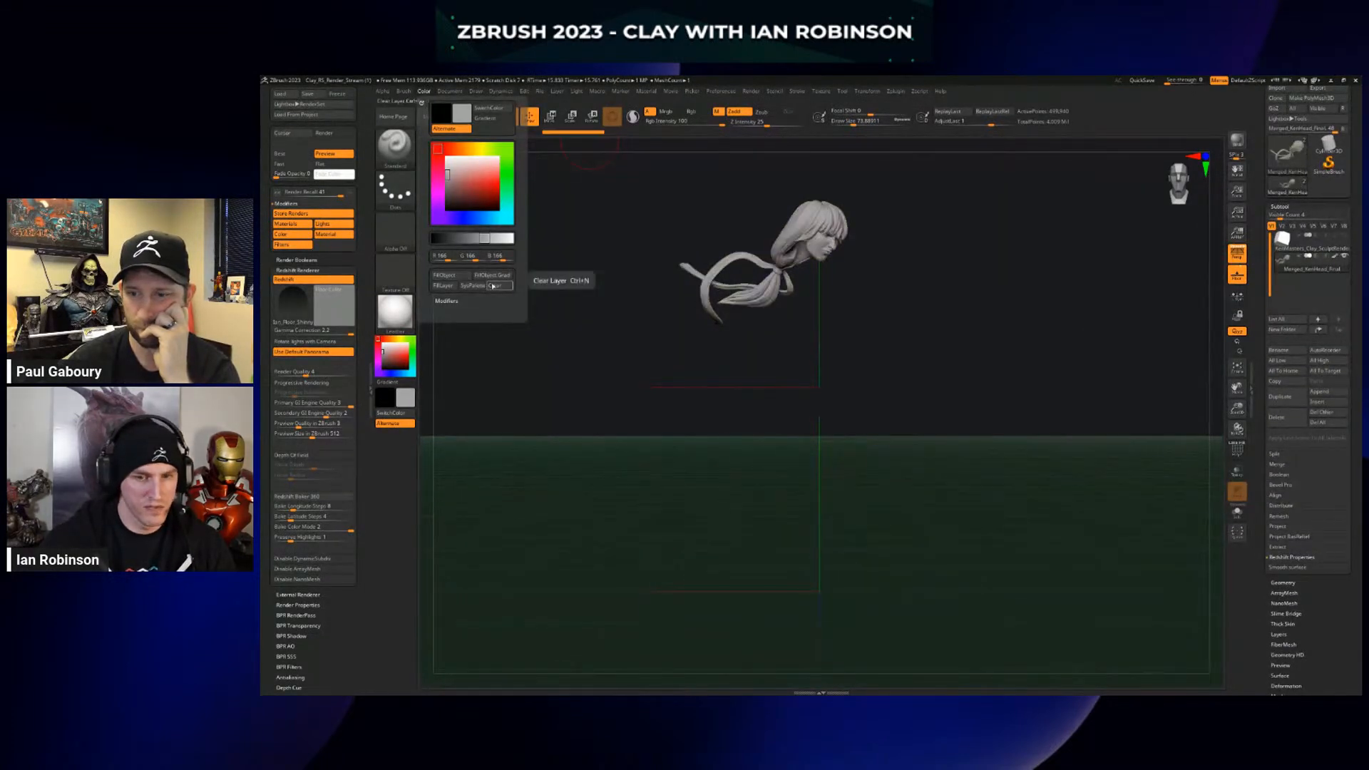
# Show the statue with the hair and skirt hidden, and fill the visible parts with a light matte Redshift polypaint material
pyautogui.moveTo(595, 326)
pyautogui.keyDown('ctrl'); pyautogui.keyDown('shift'); pyautogui.mouseDown()
pyautogui.moveTo(623, 374)
pyautogui.moveTo(639, 366)
pyautogui.mouseUp(); pyautogui.keyUp('shift'); pyautogui.keyUp('ctrl')
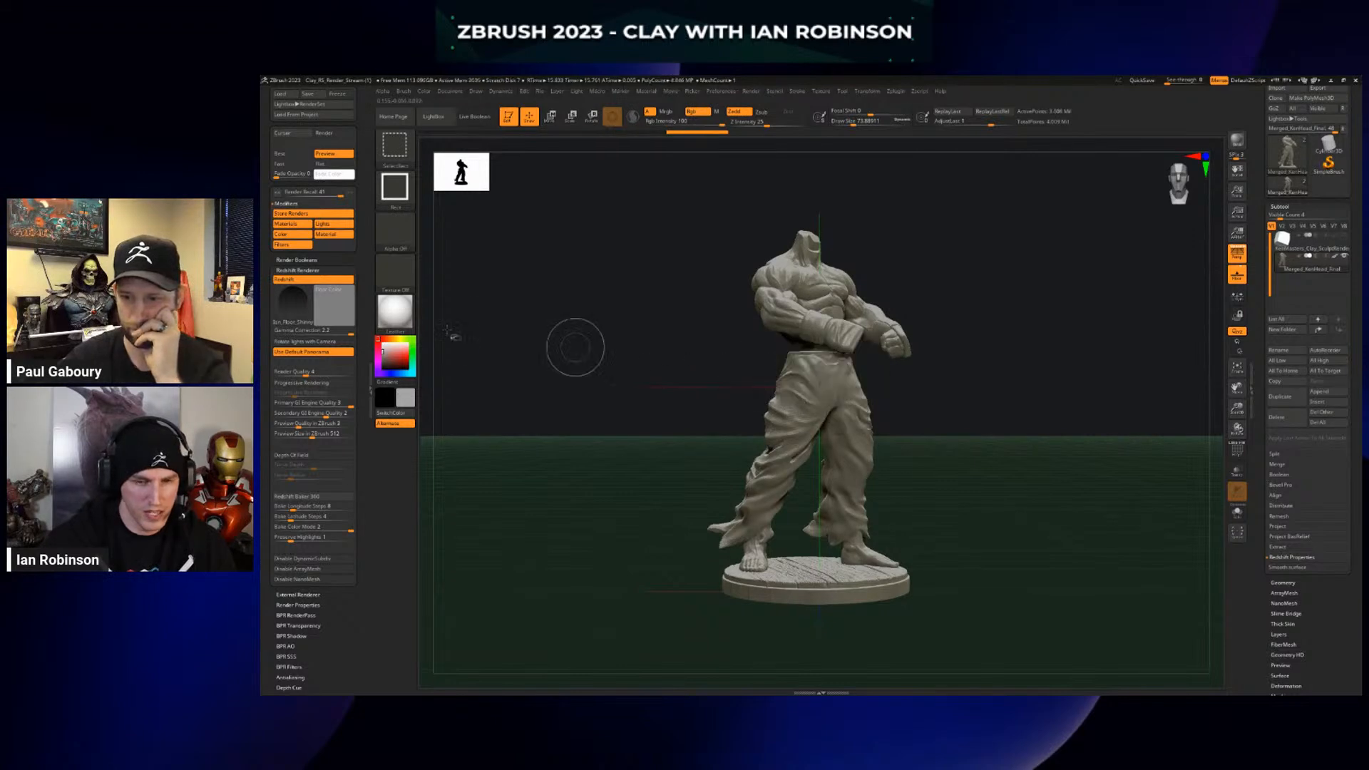
pyautogui.click(394, 317)
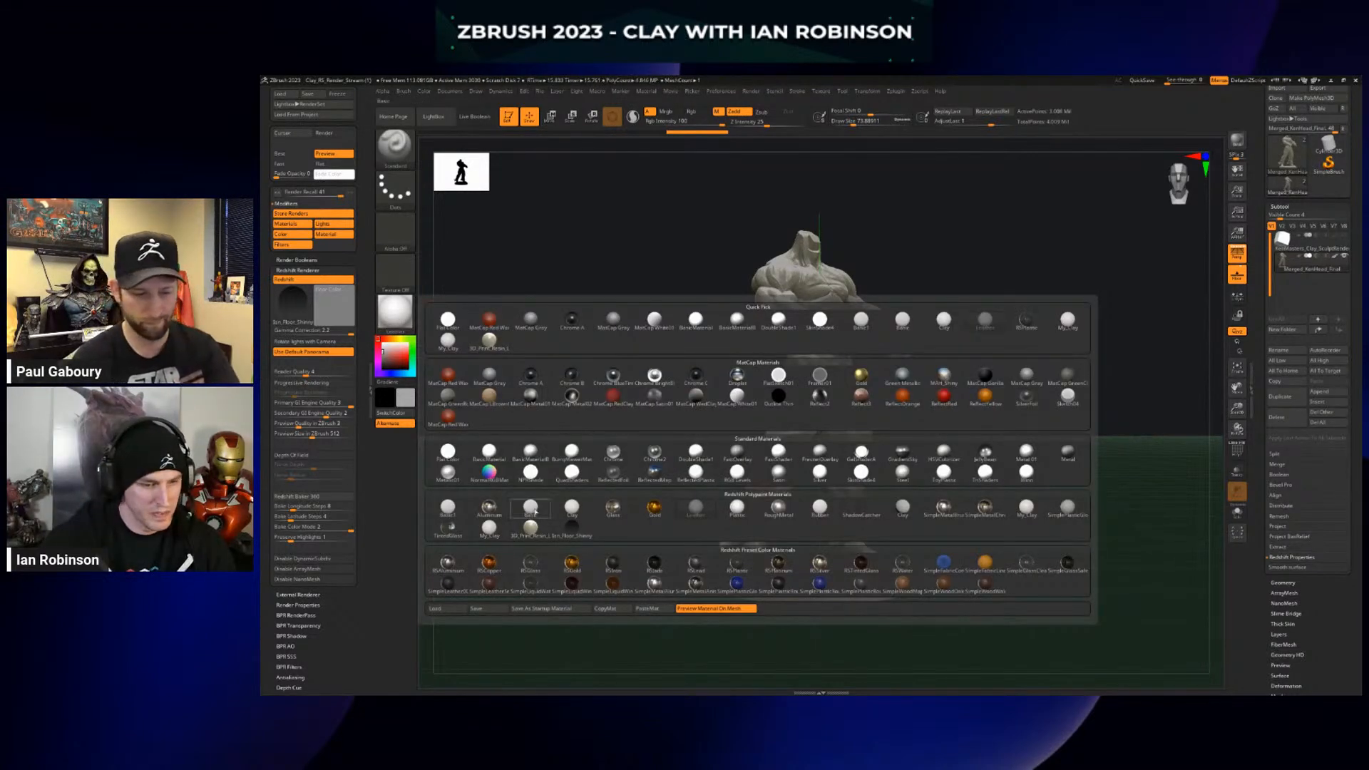
pyautogui.click(531, 508)
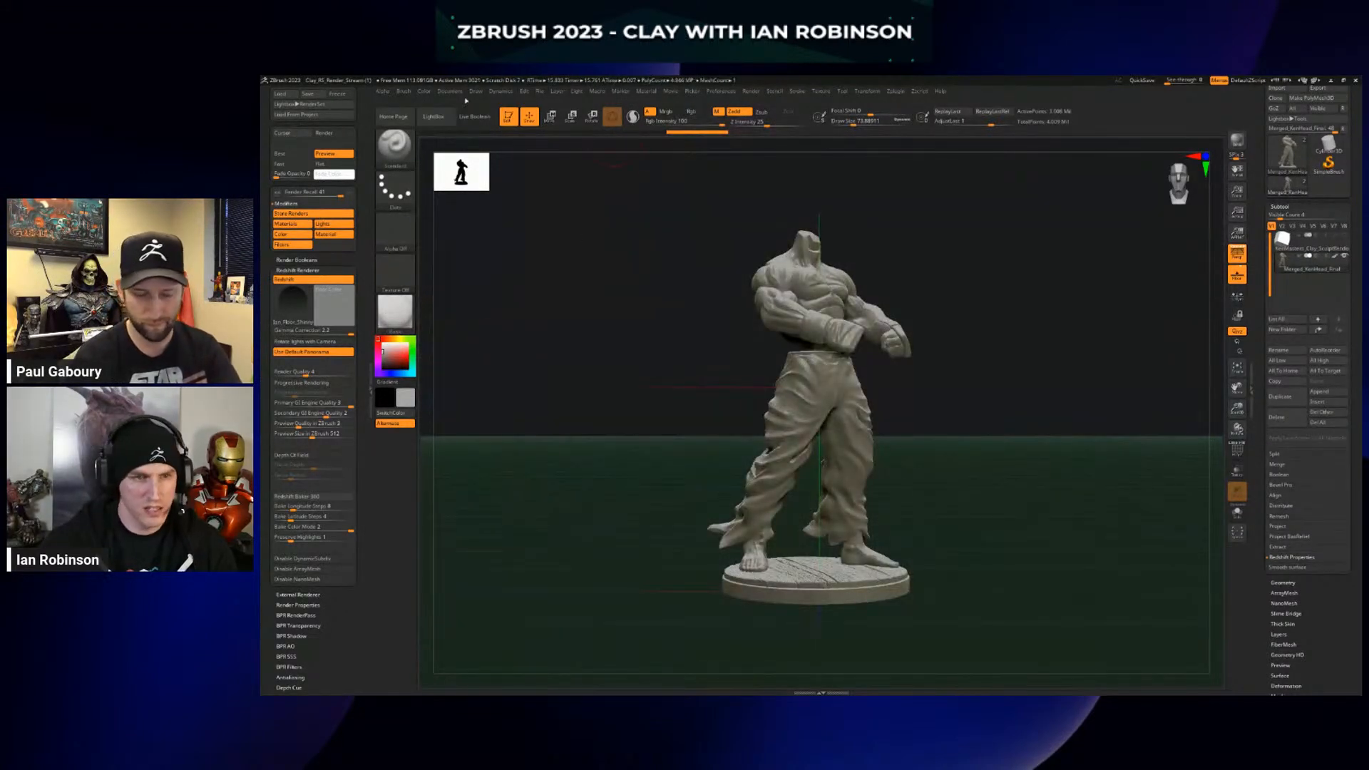
pyautogui.click(423, 90)
pyautogui.click(461, 277)
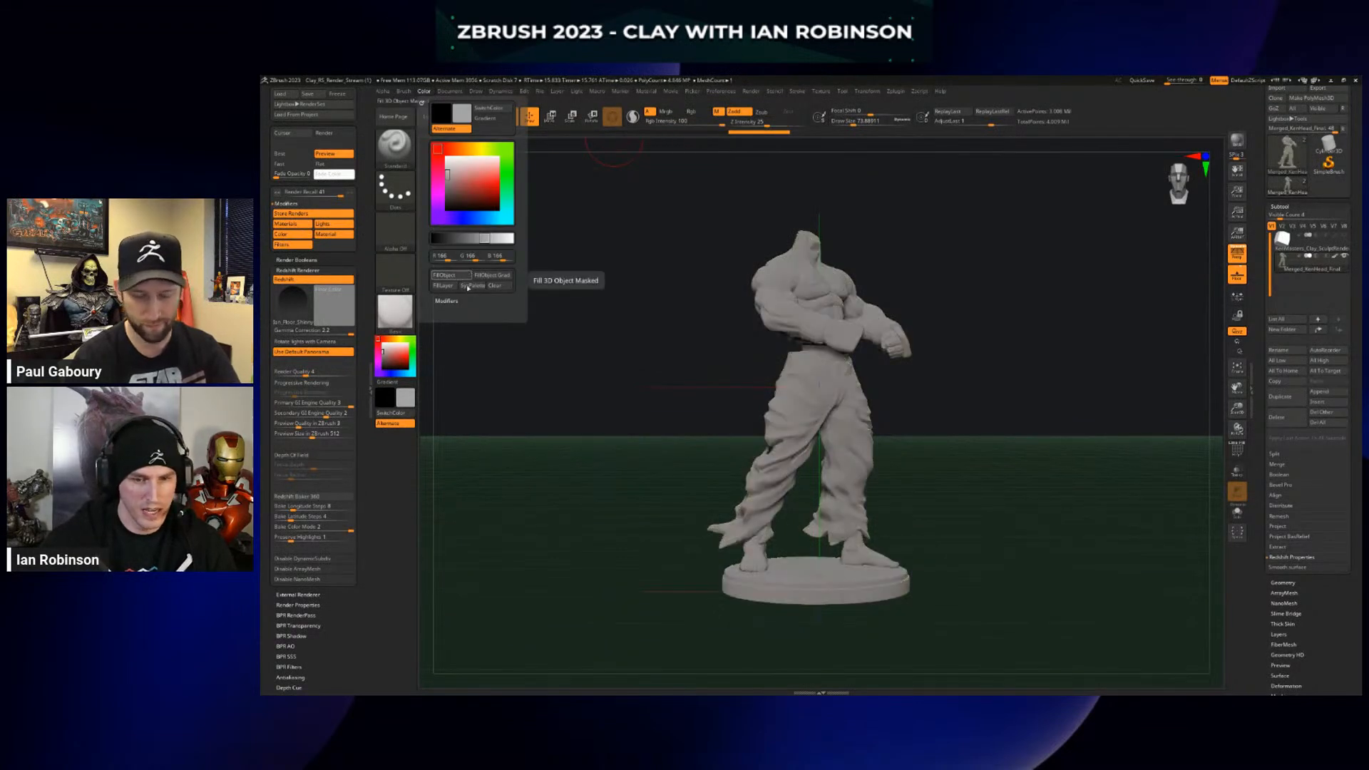
# Fill the isolated round base with the TintedGlass material, and render the whole statue with Redshift
pyautogui.hotkey('ctrl', 'shift')
pyautogui.keyDown('ctrl'); pyautogui.keyDown('shift'); pyautogui.click(803, 584); pyautogui.keyUp('shift'); pyautogui.keyUp('ctrl')
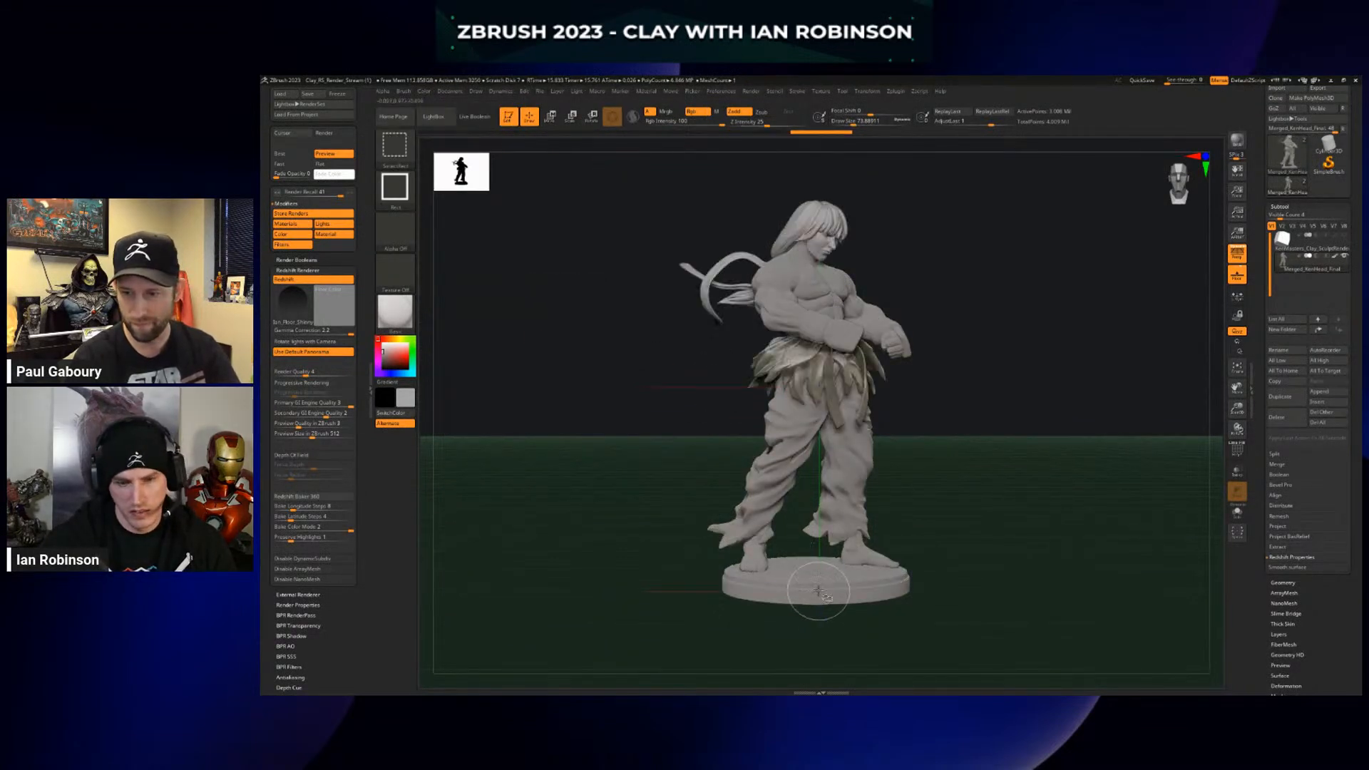
pyautogui.keyDown('ctrl'); pyautogui.keyDown('shift'); pyautogui.click(819, 591); pyautogui.keyUp('shift'); pyautogui.keyUp('ctrl')
pyautogui.click(396, 312)
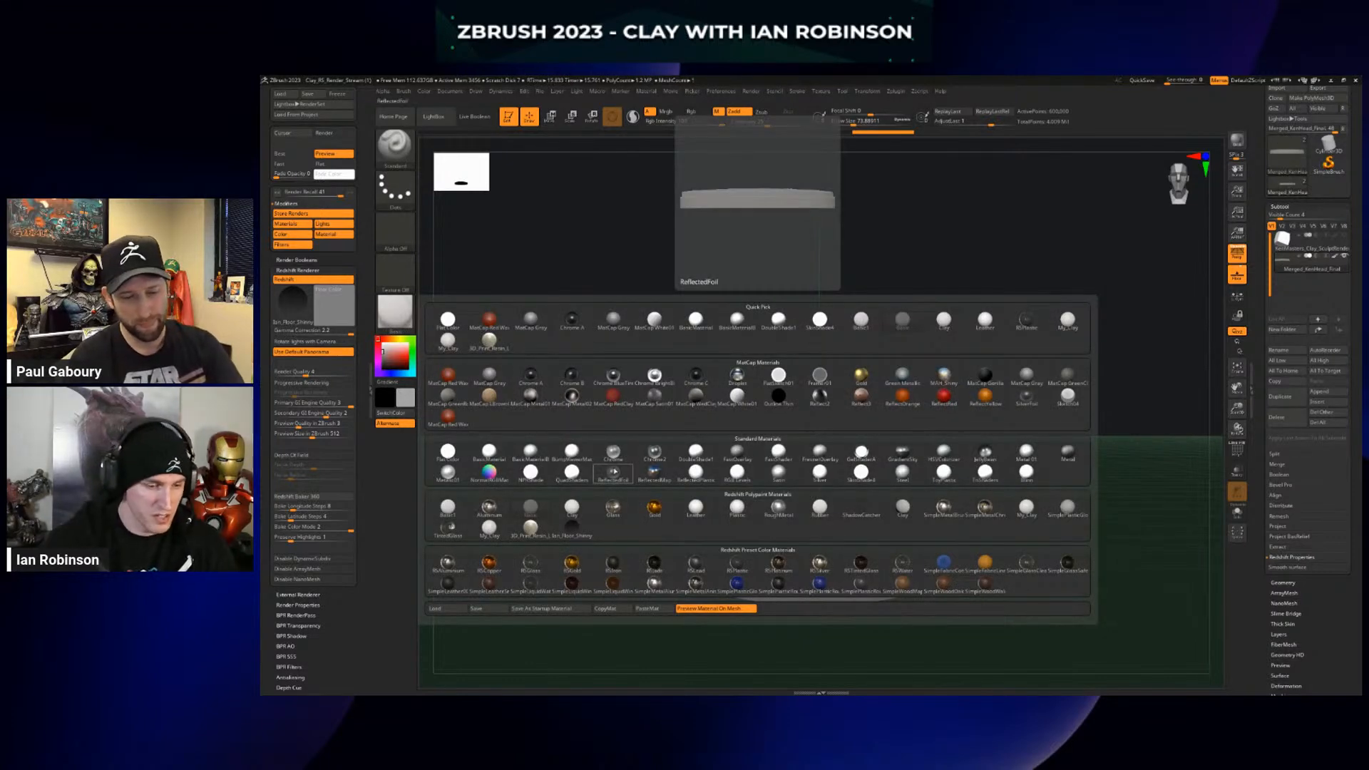
pyautogui.click(448, 526)
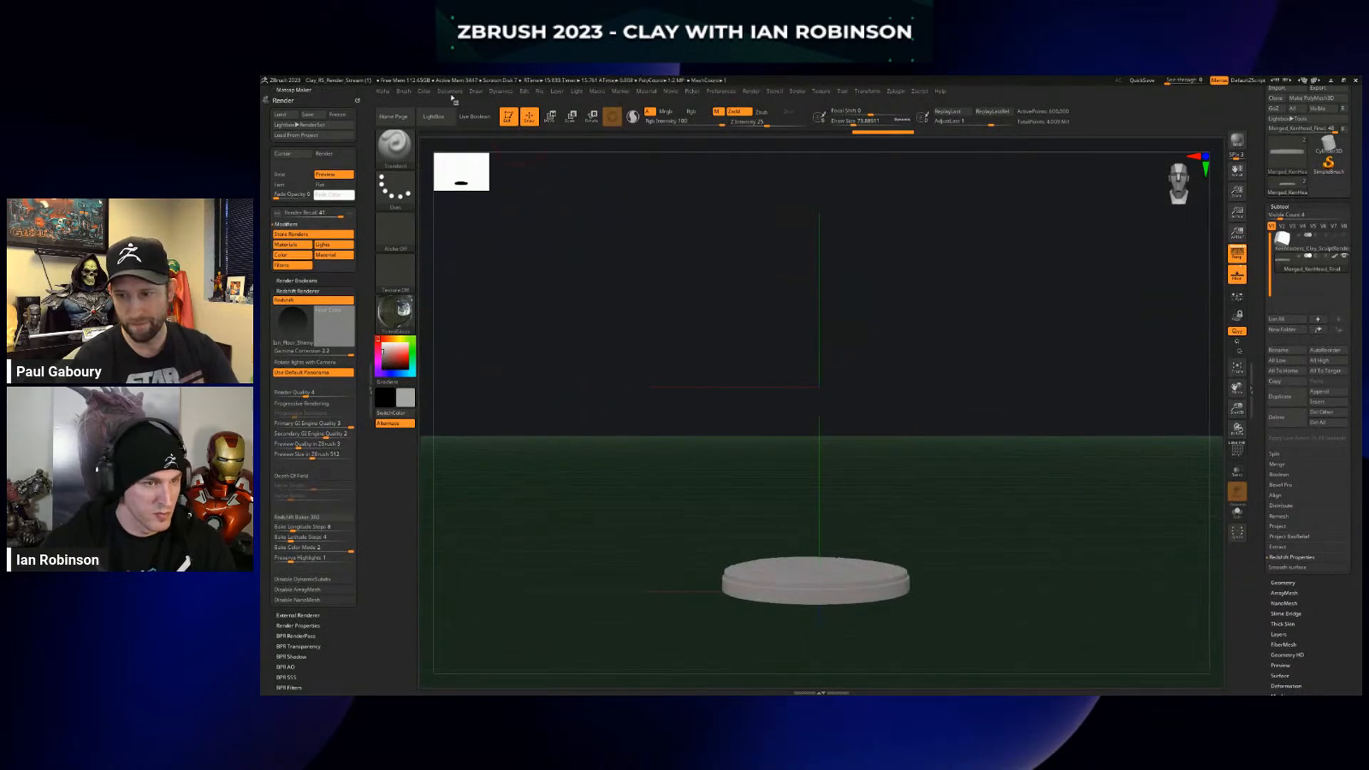
pyautogui.click(424, 92)
pyautogui.click(457, 276)
pyautogui.hotkey('ctrl', 'shift')
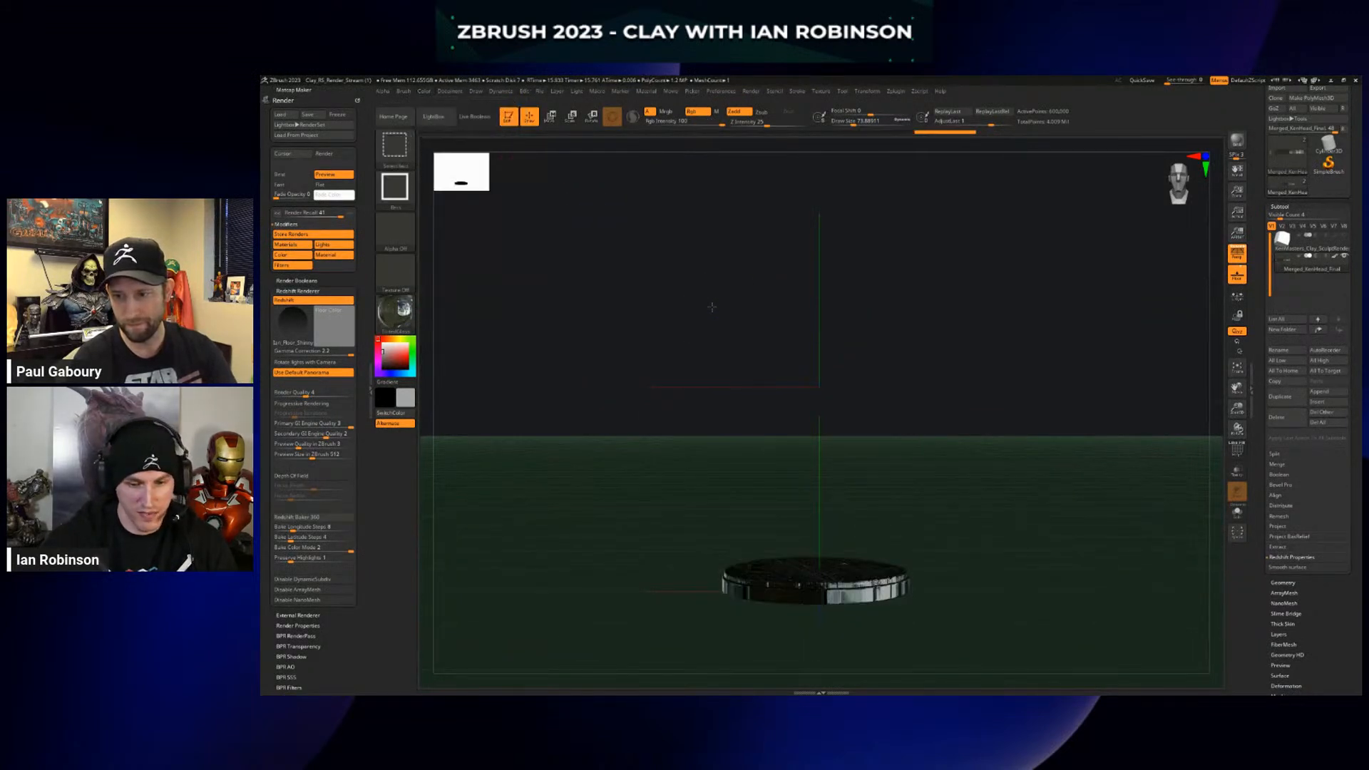
pyautogui.keyDown('ctrl'); pyautogui.keyDown('shift'); pyautogui.click(711, 306); pyautogui.keyUp('shift'); pyautogui.keyUp('ctrl')
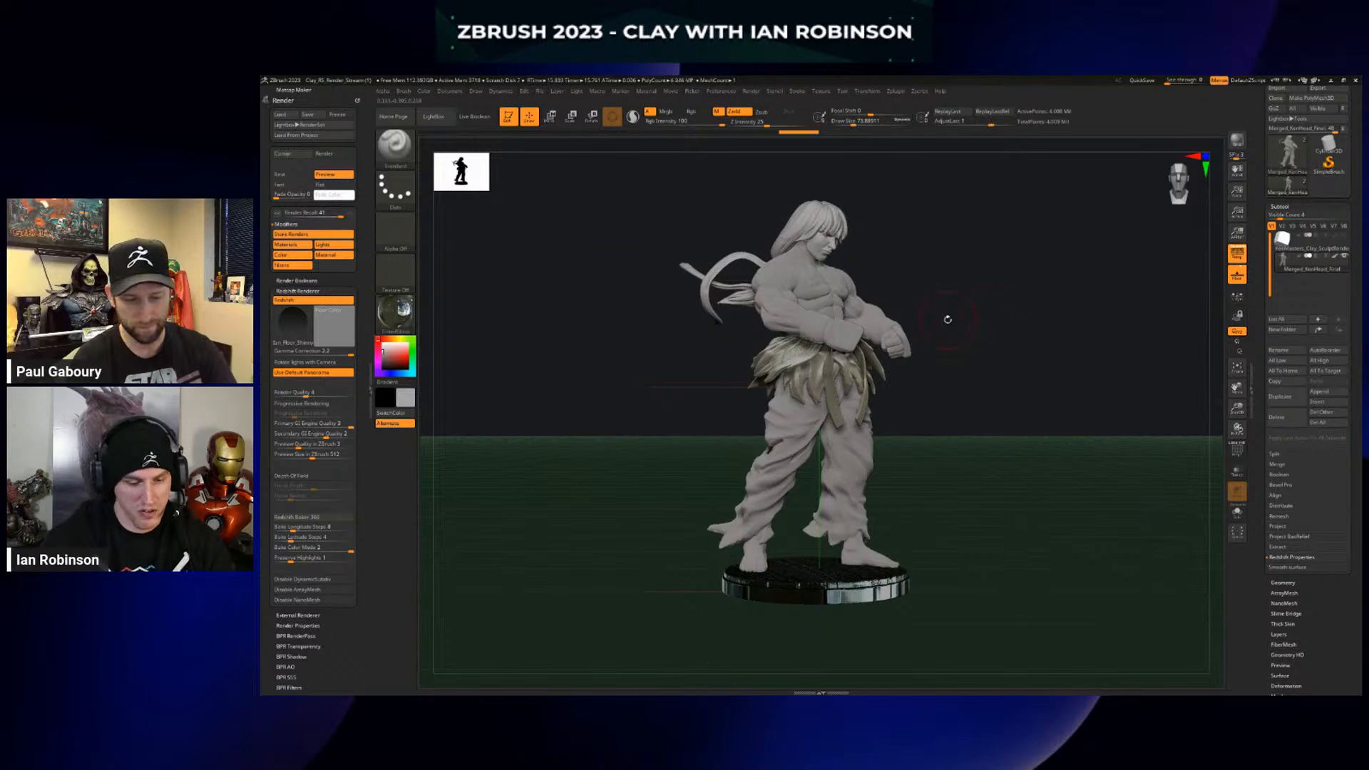
pyautogui.press('shift')
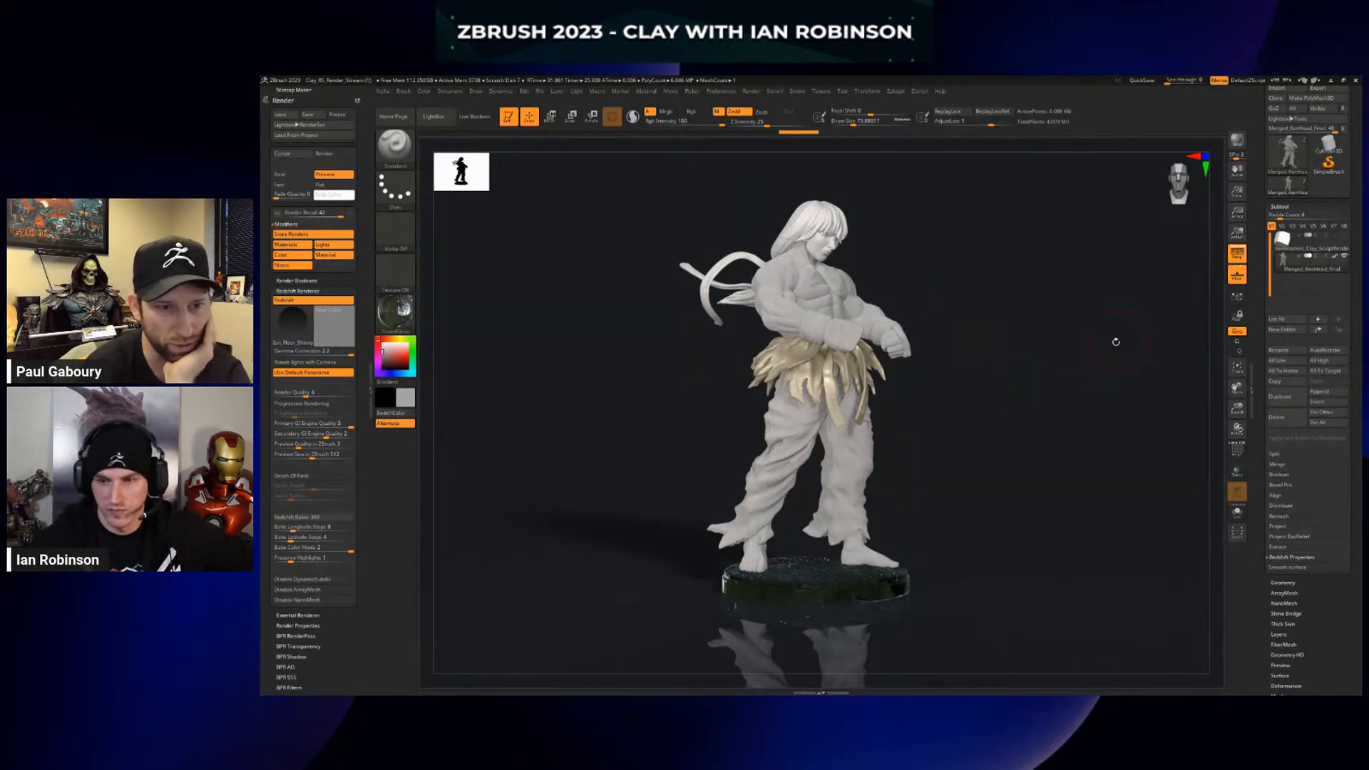
# Turn the floor off and back on, and set the Redshift floor material to Flat Color
pyautogui.click(297, 327)
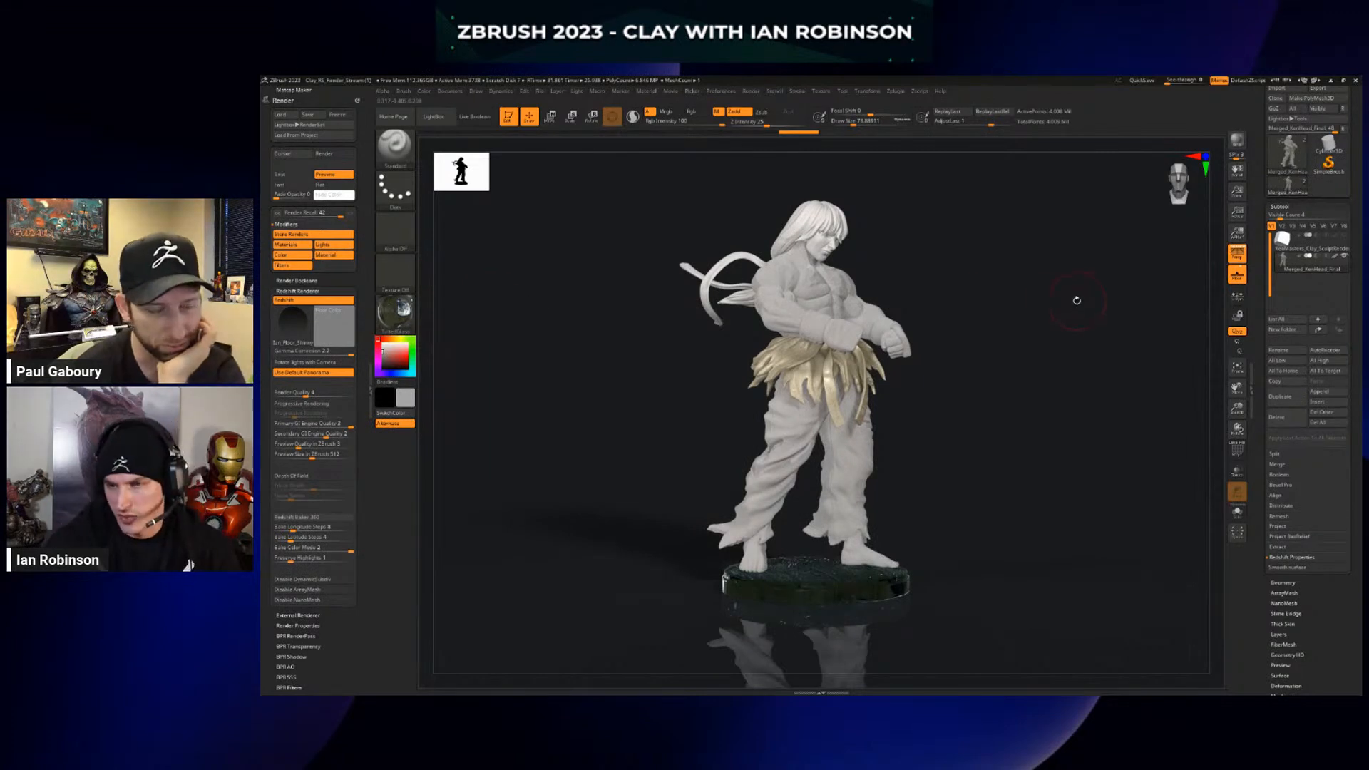
pyautogui.click(1240, 276)
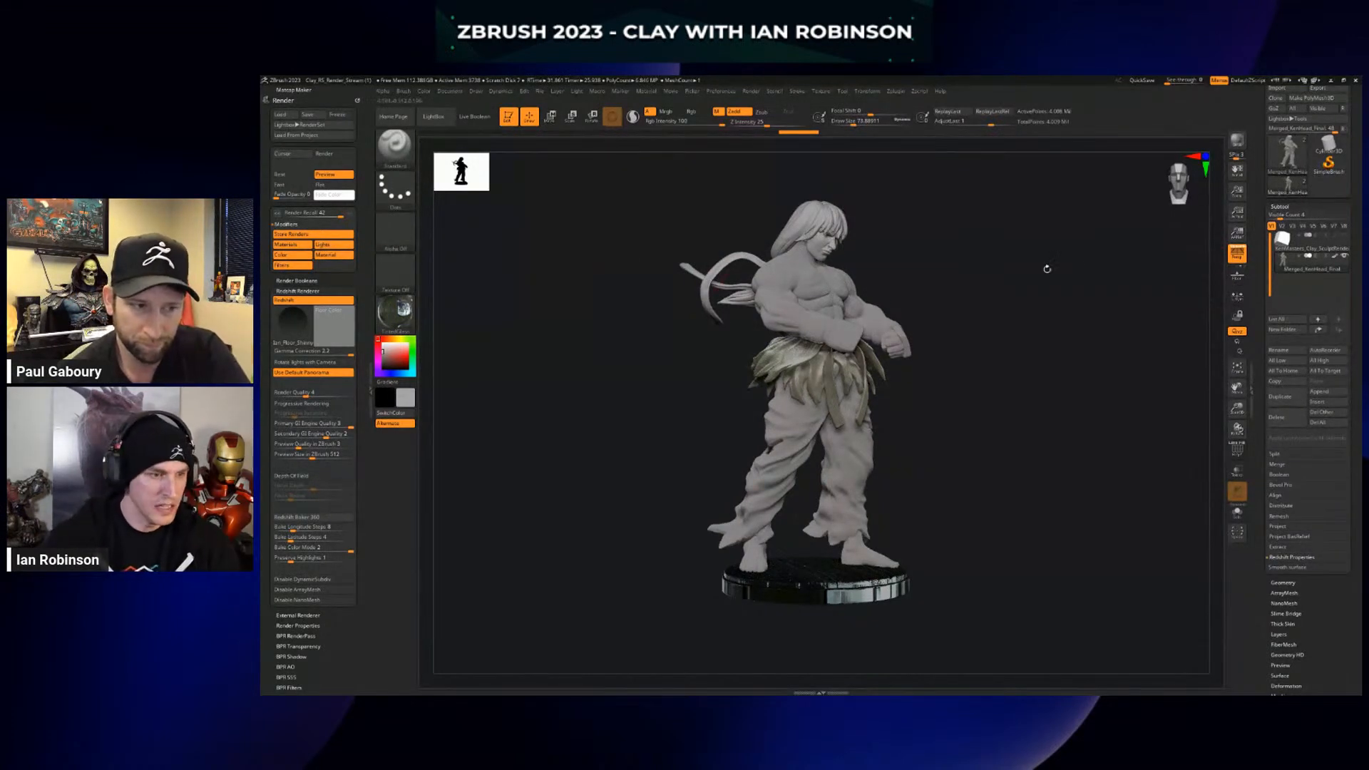
pyautogui.click(1236, 278)
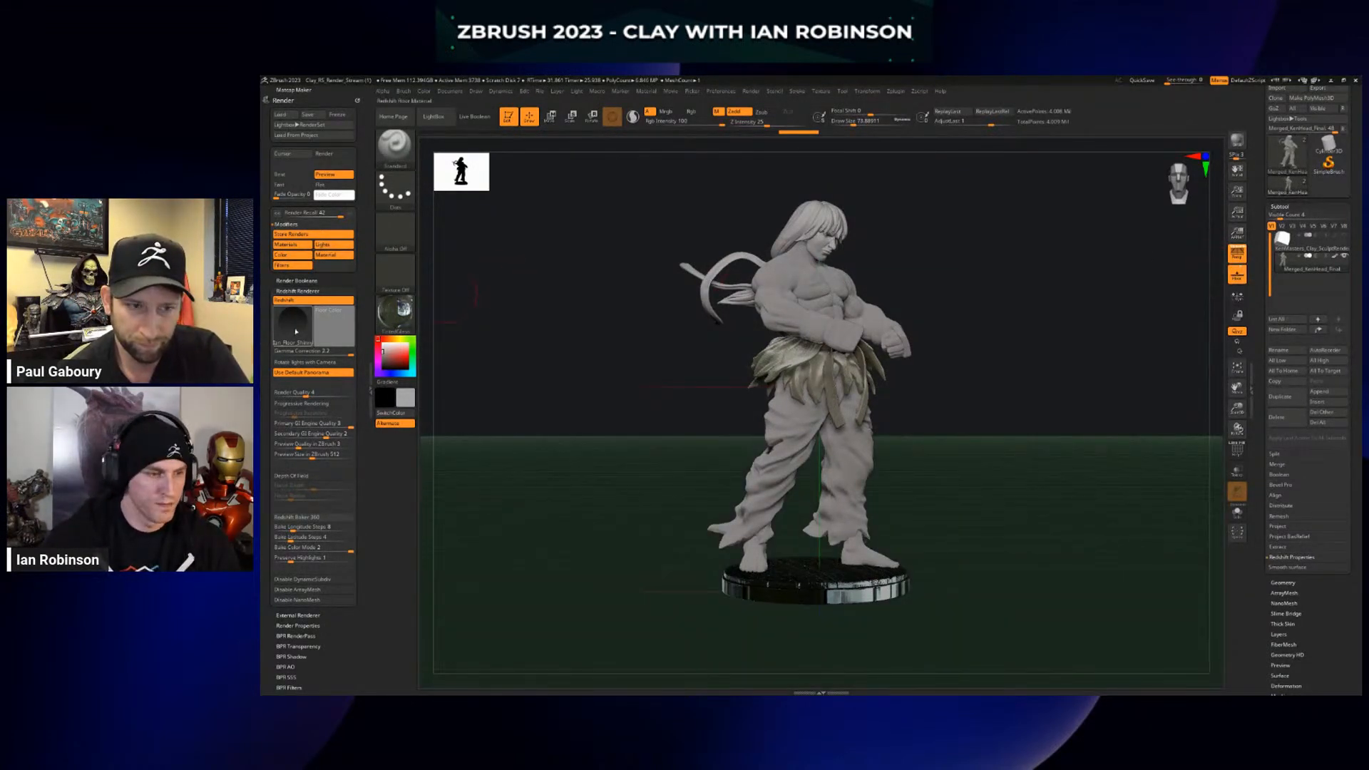
pyautogui.click(395, 310)
pyautogui.click(300, 478)
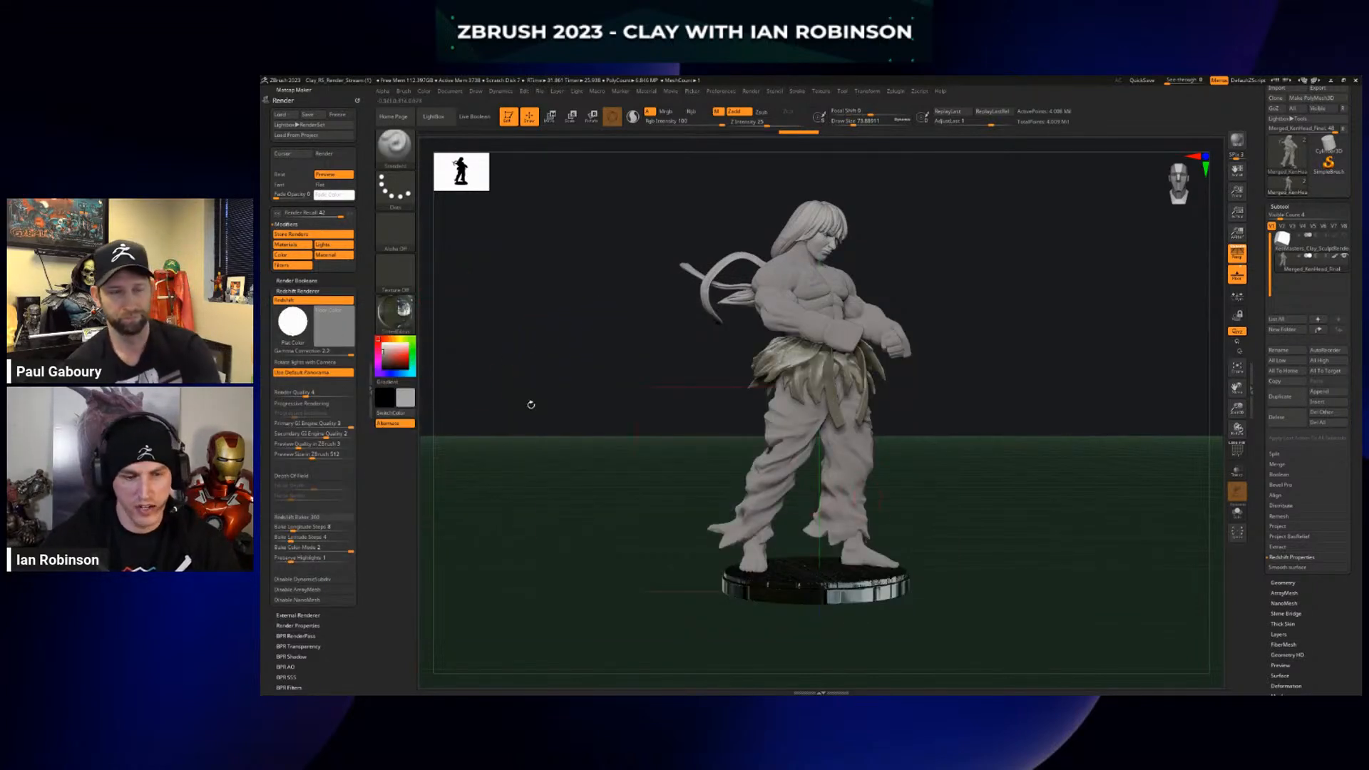
# Fill the whole statue, including skirt and base, with the light matte Redshift material used on the body
pyautogui.click(395, 310)
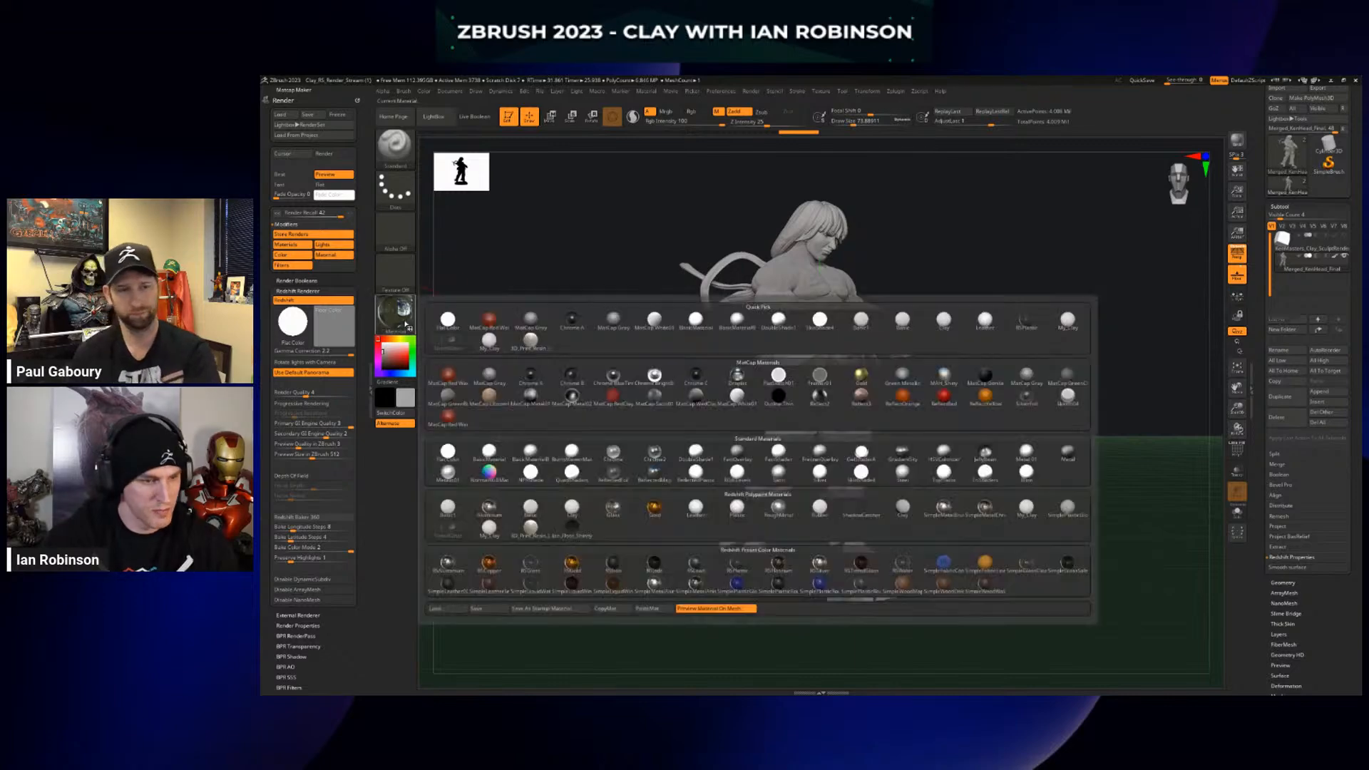
pyautogui.click(395, 311)
pyautogui.click(526, 508)
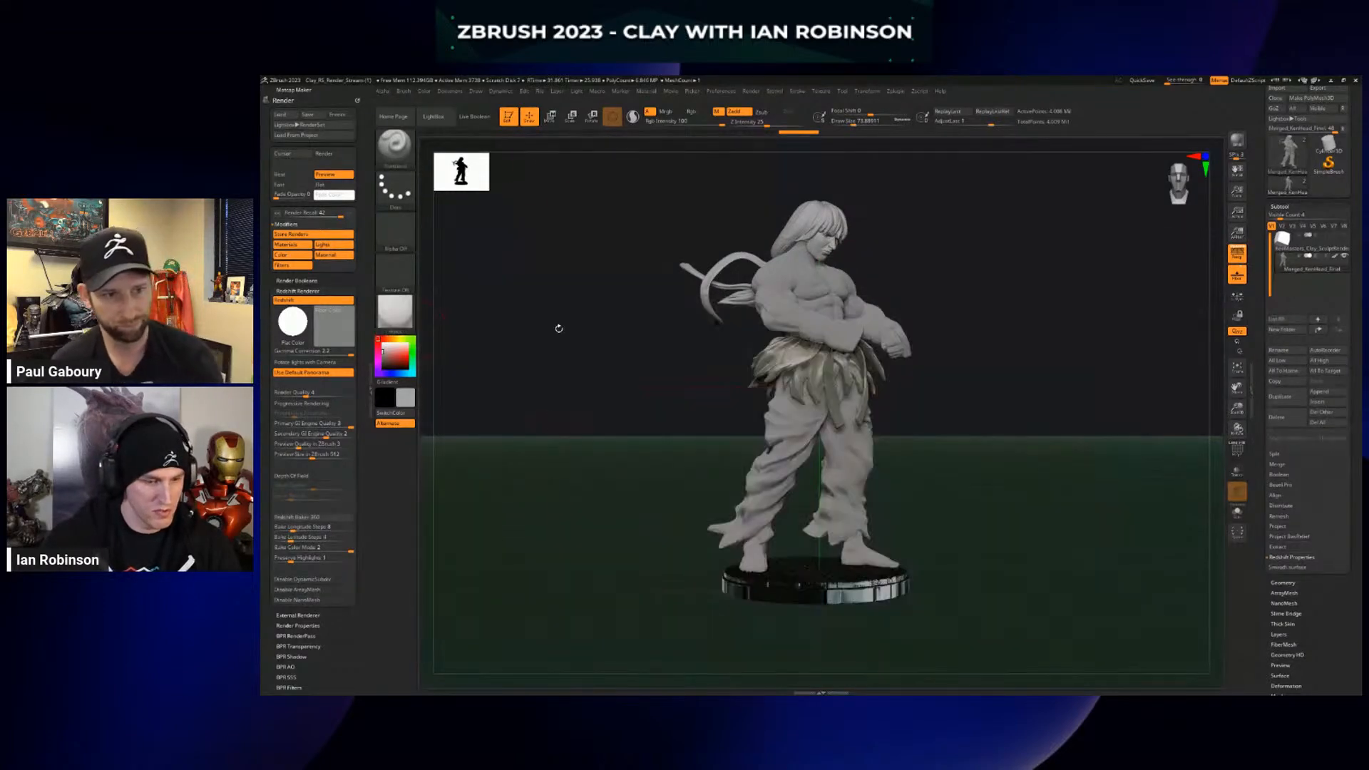
pyautogui.click(423, 91)
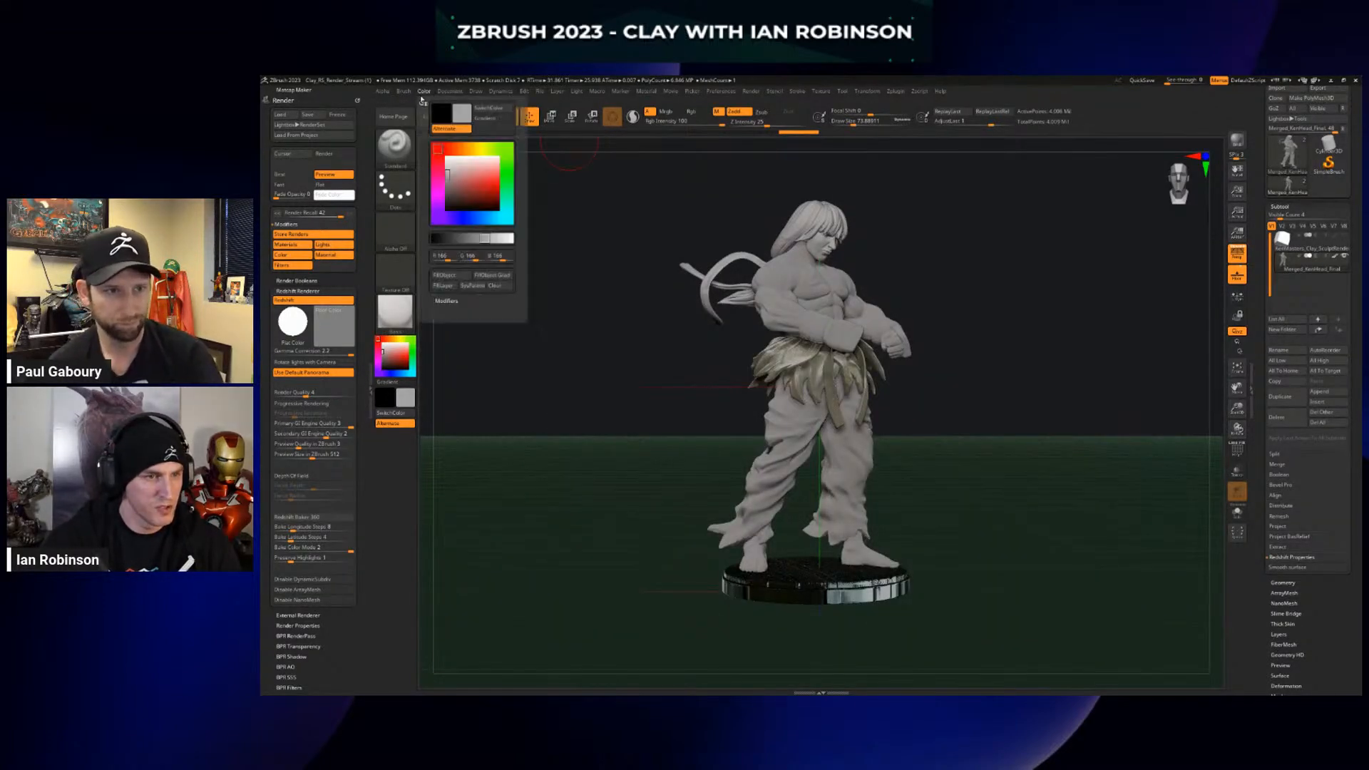
pyautogui.click(445, 275)
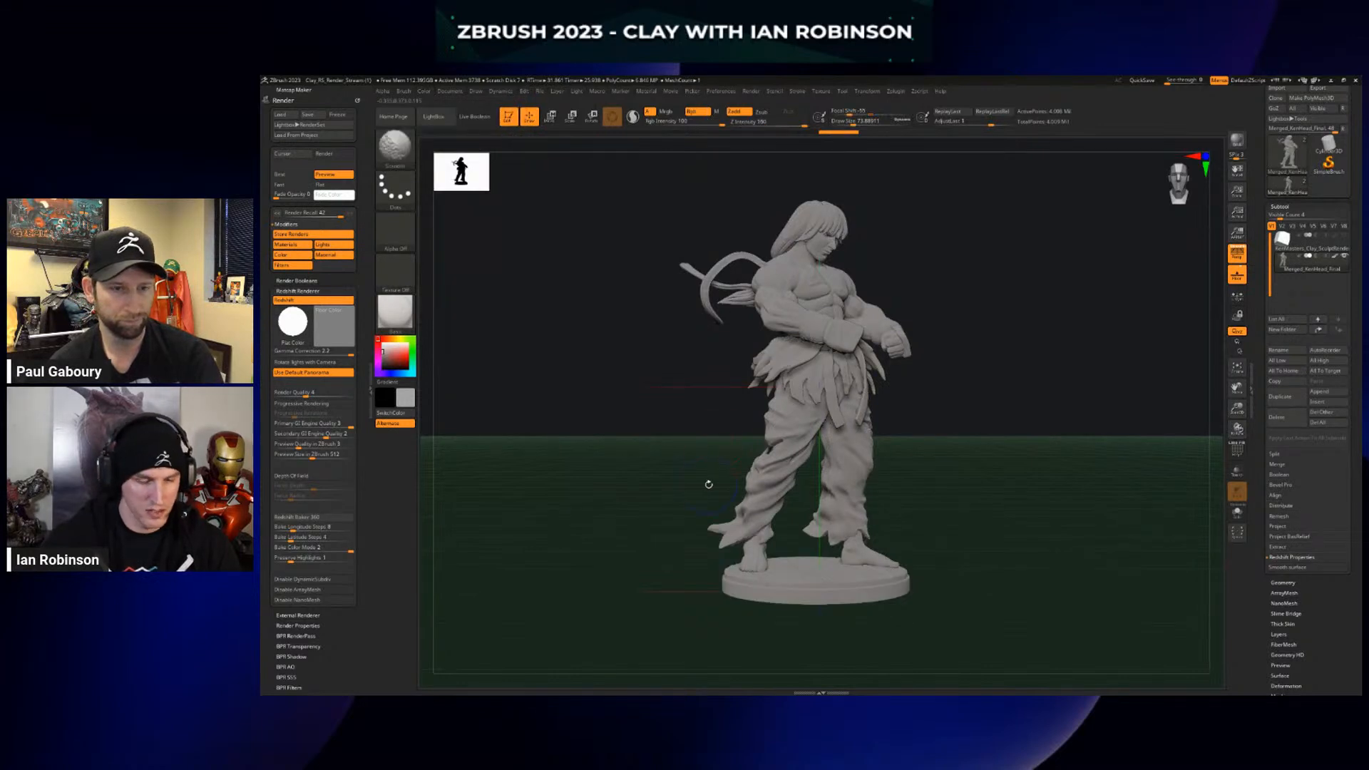
# Render the statue with Redshift on the Flat Color floor and return to the editing view
pyautogui.hotkey('shift', 'r')
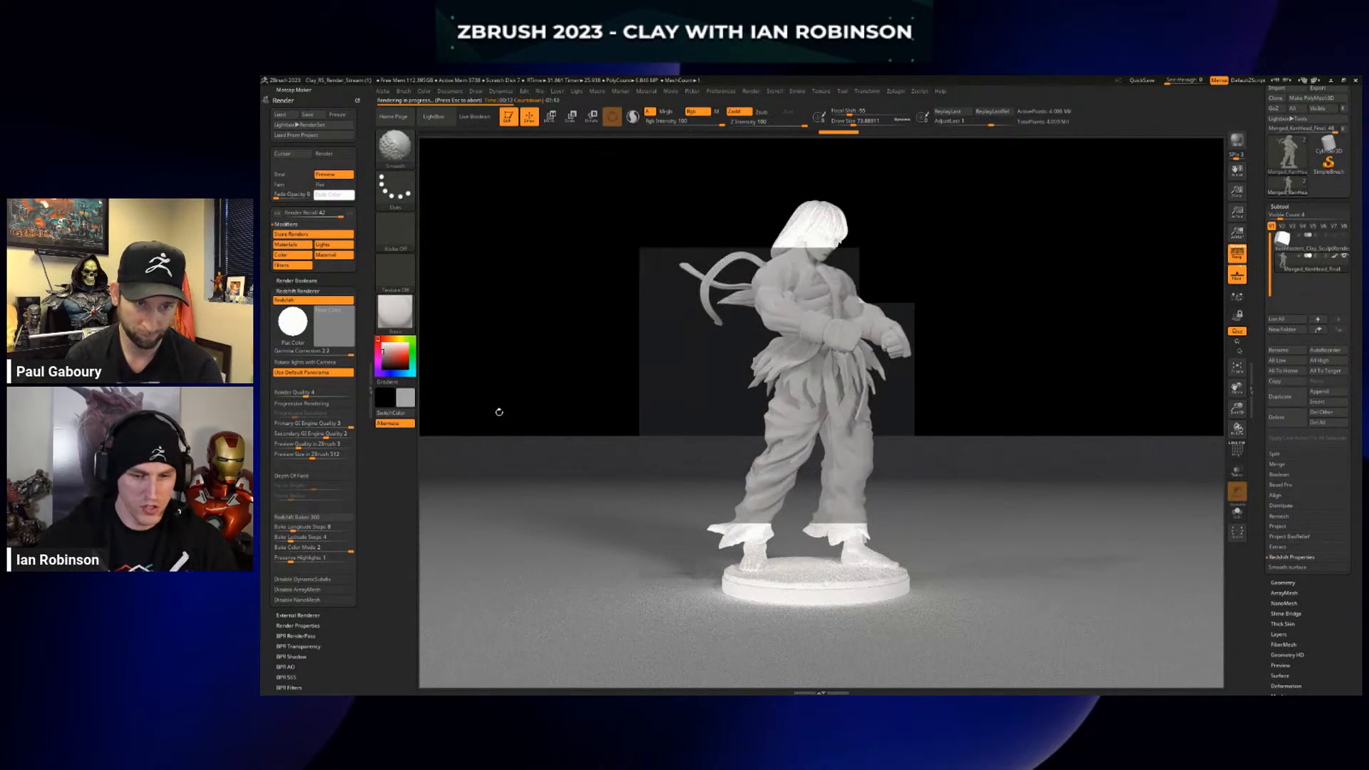
pyautogui.press('Escape')
pyautogui.click(573, 372)
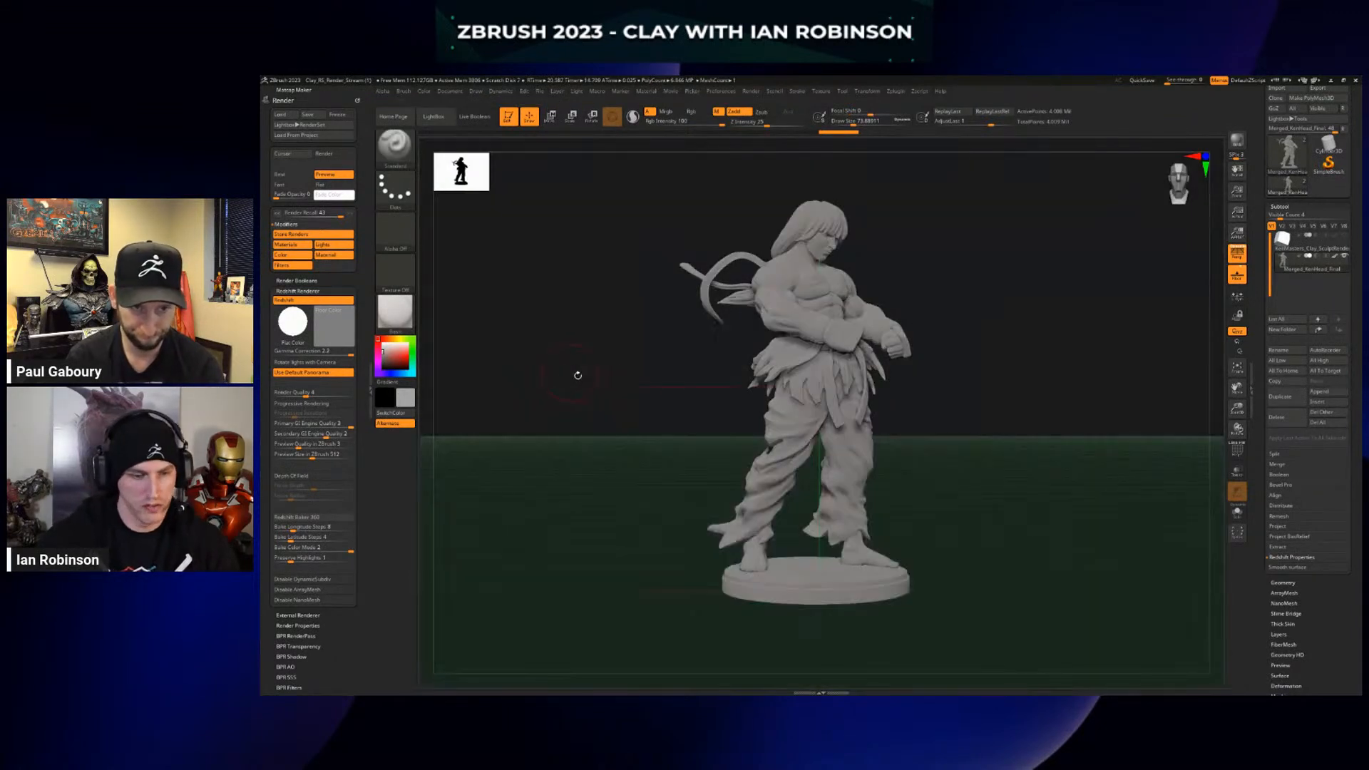
# Change the Redshift floor material to ShadowCatcher
pyautogui.click(292, 321)
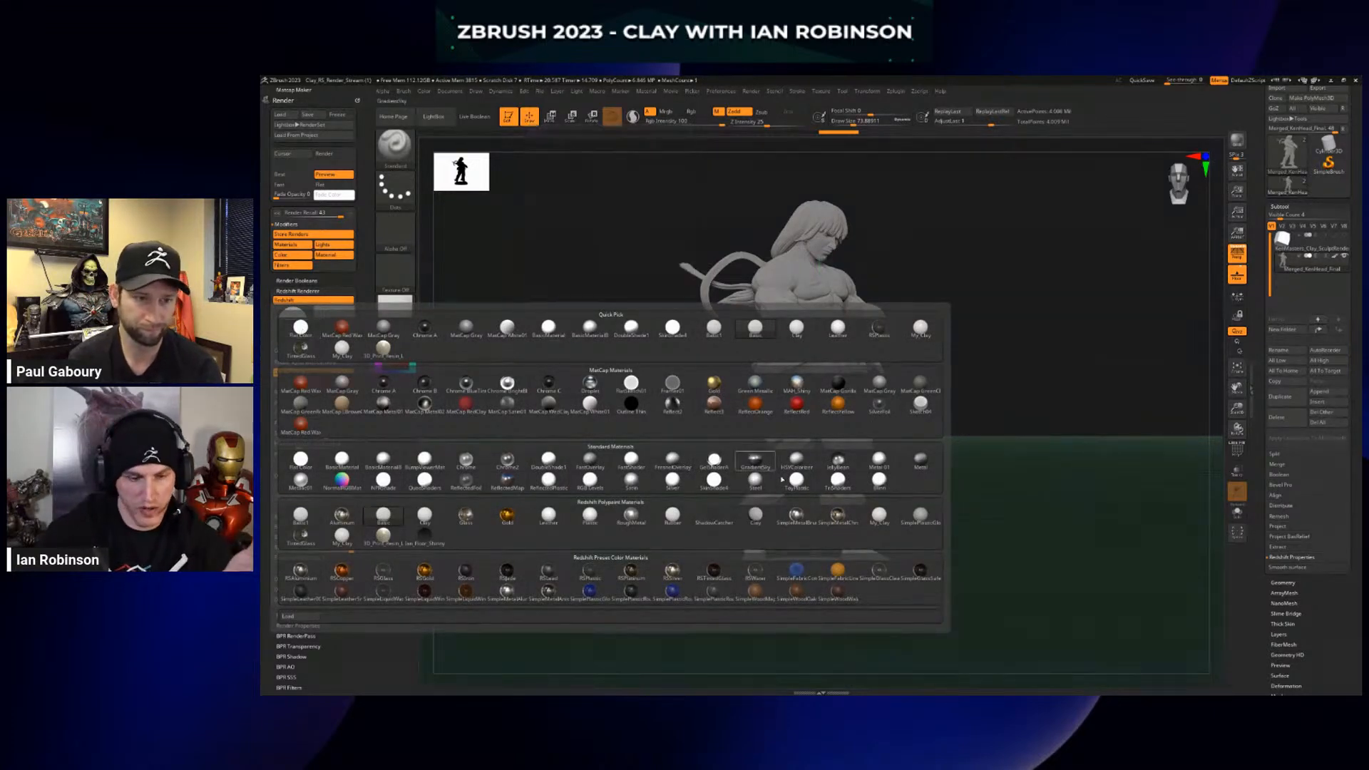
pyautogui.click(713, 516)
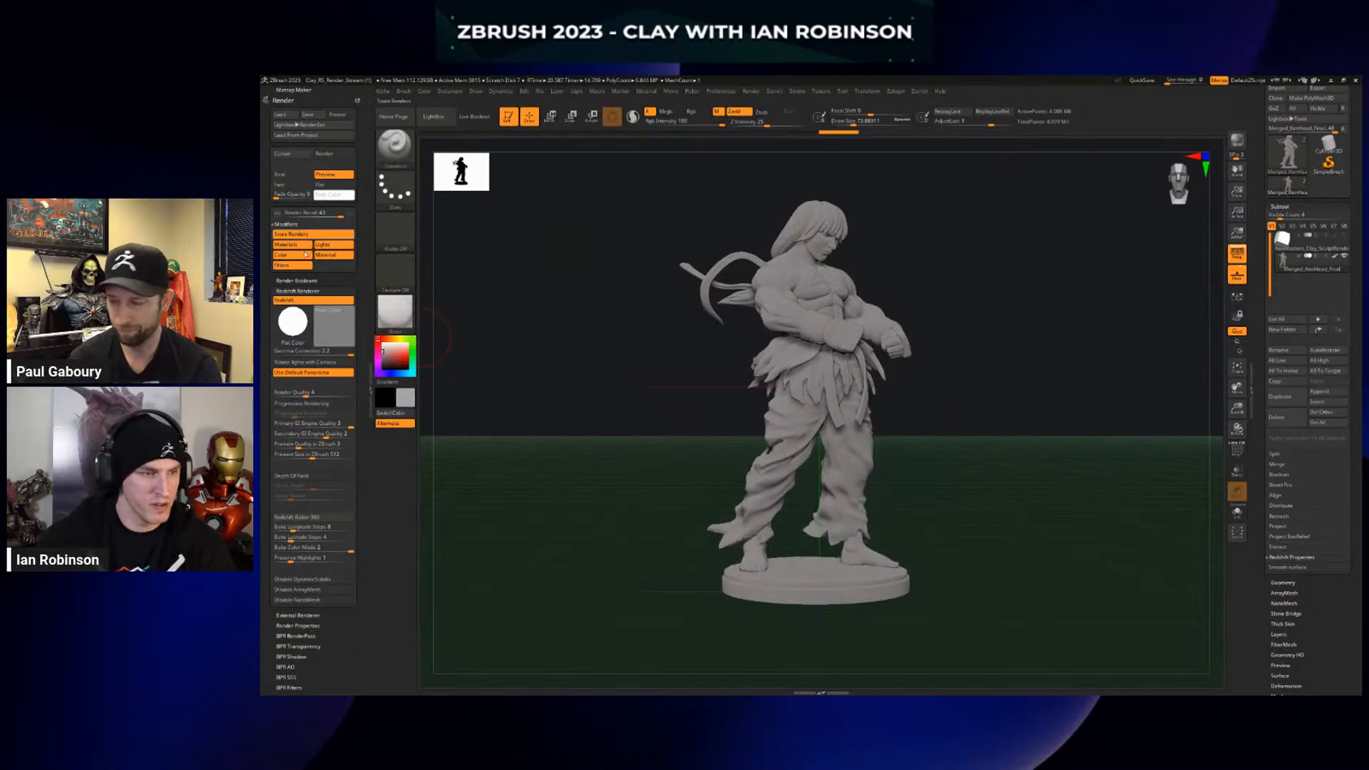
pyautogui.click(292, 322)
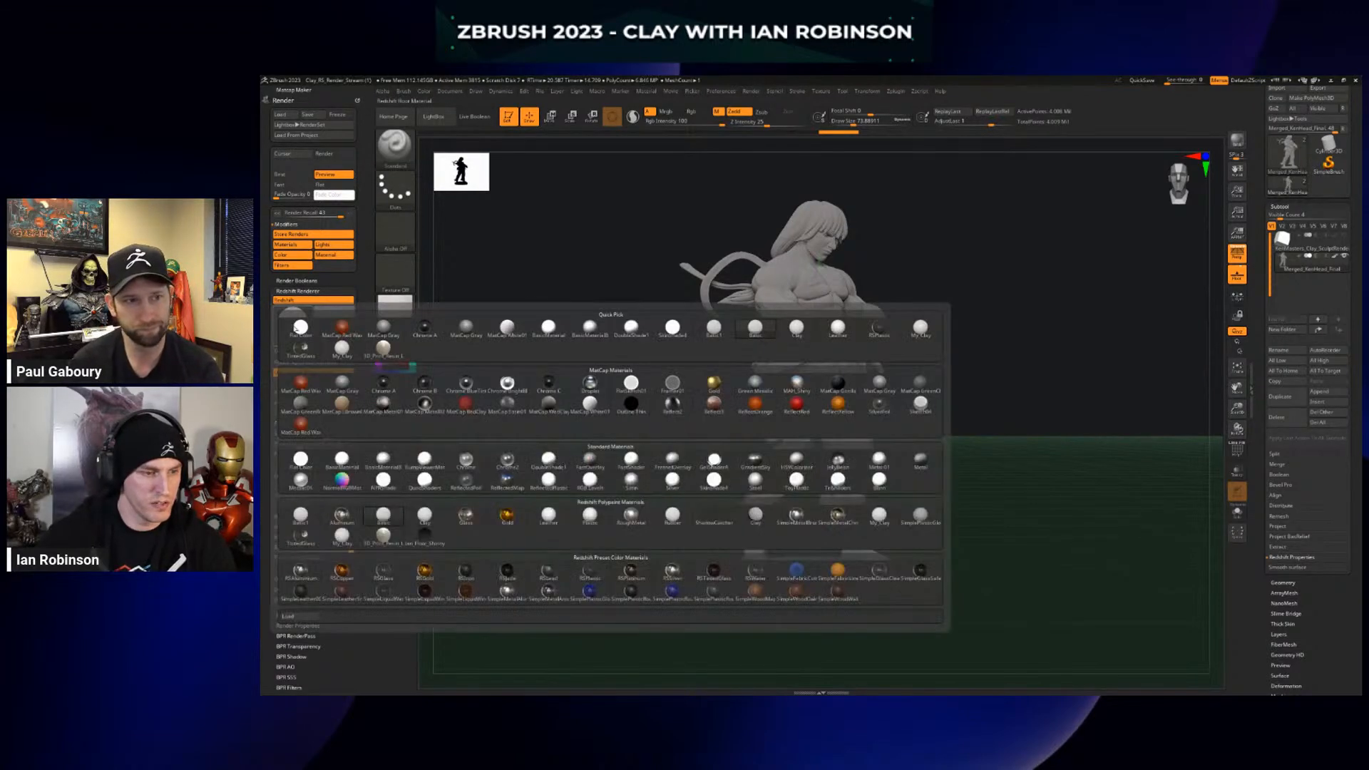
pyautogui.click(727, 520)
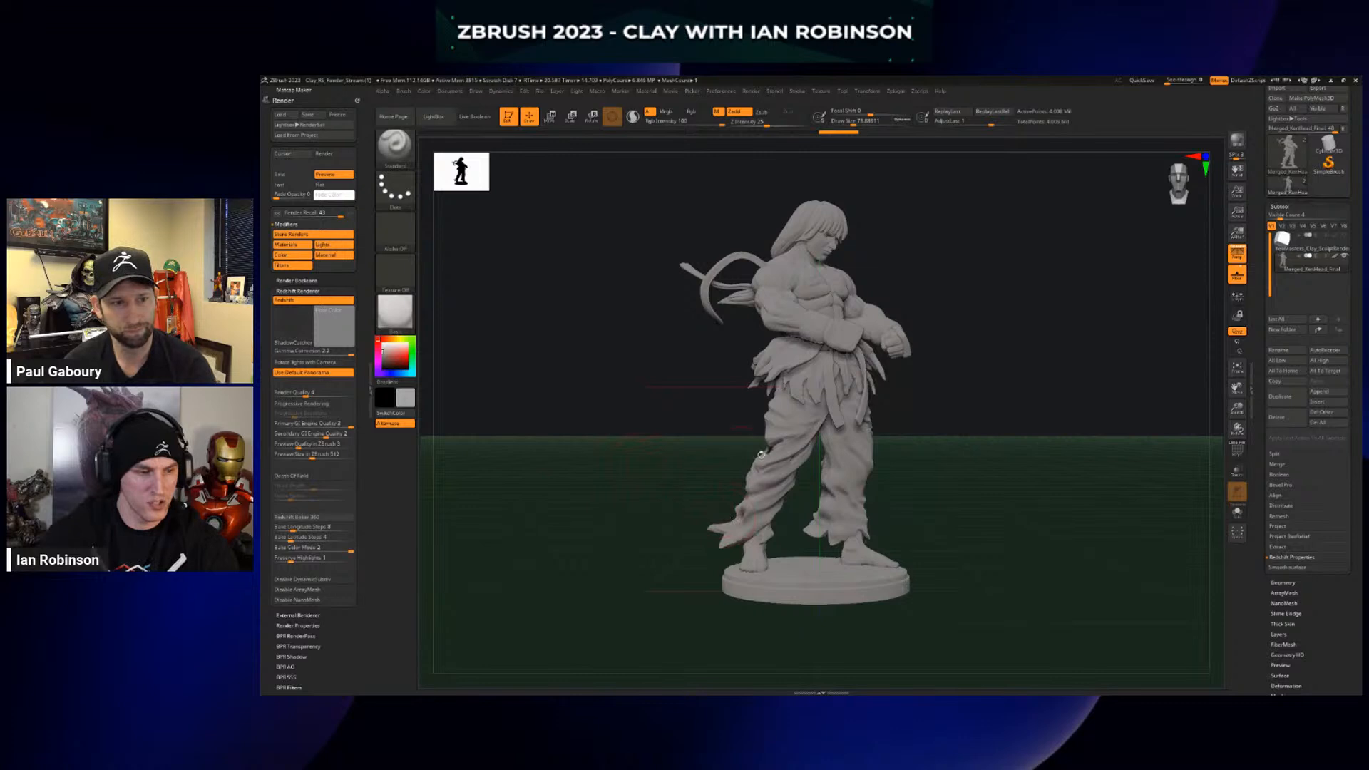
# Render the statue with Redshift on the ShadowCatcher floor
pyautogui.press('shift')
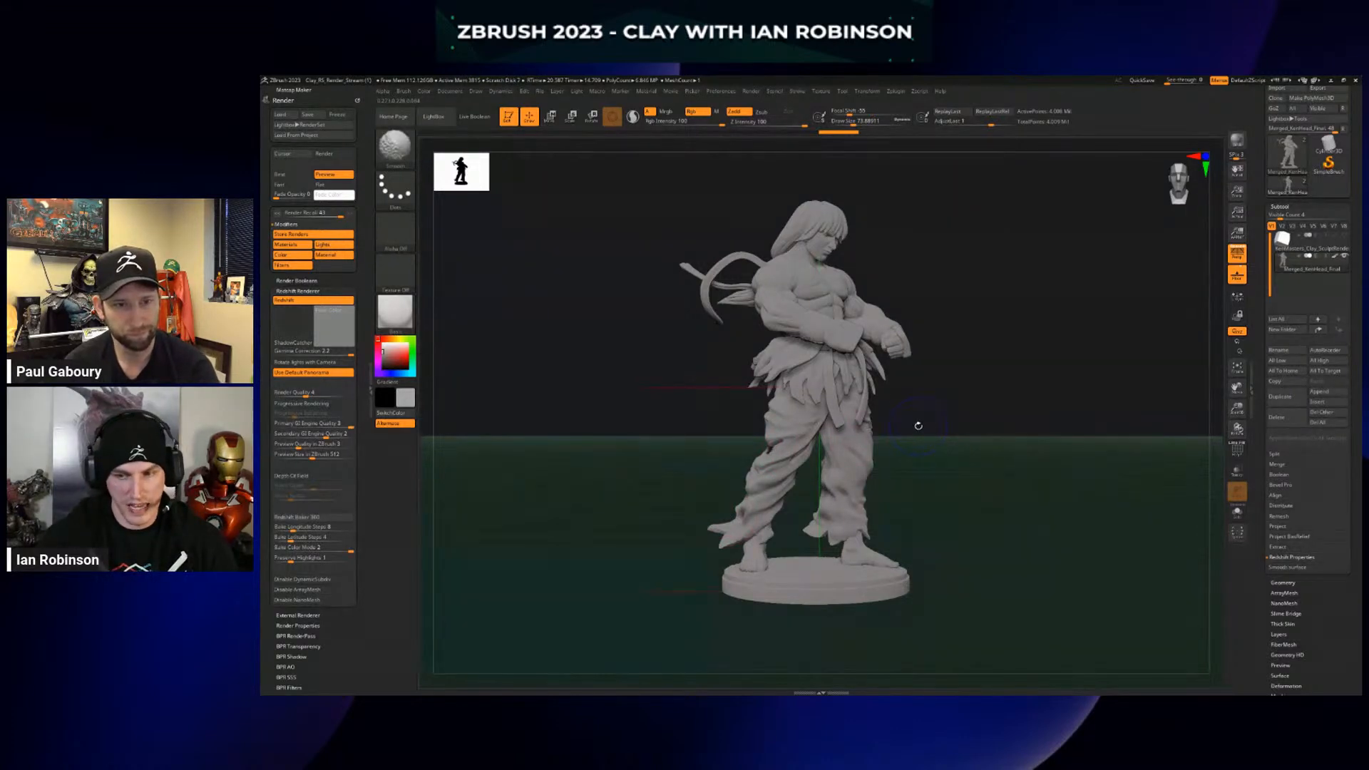
pyautogui.hotkey('shift', 'r')
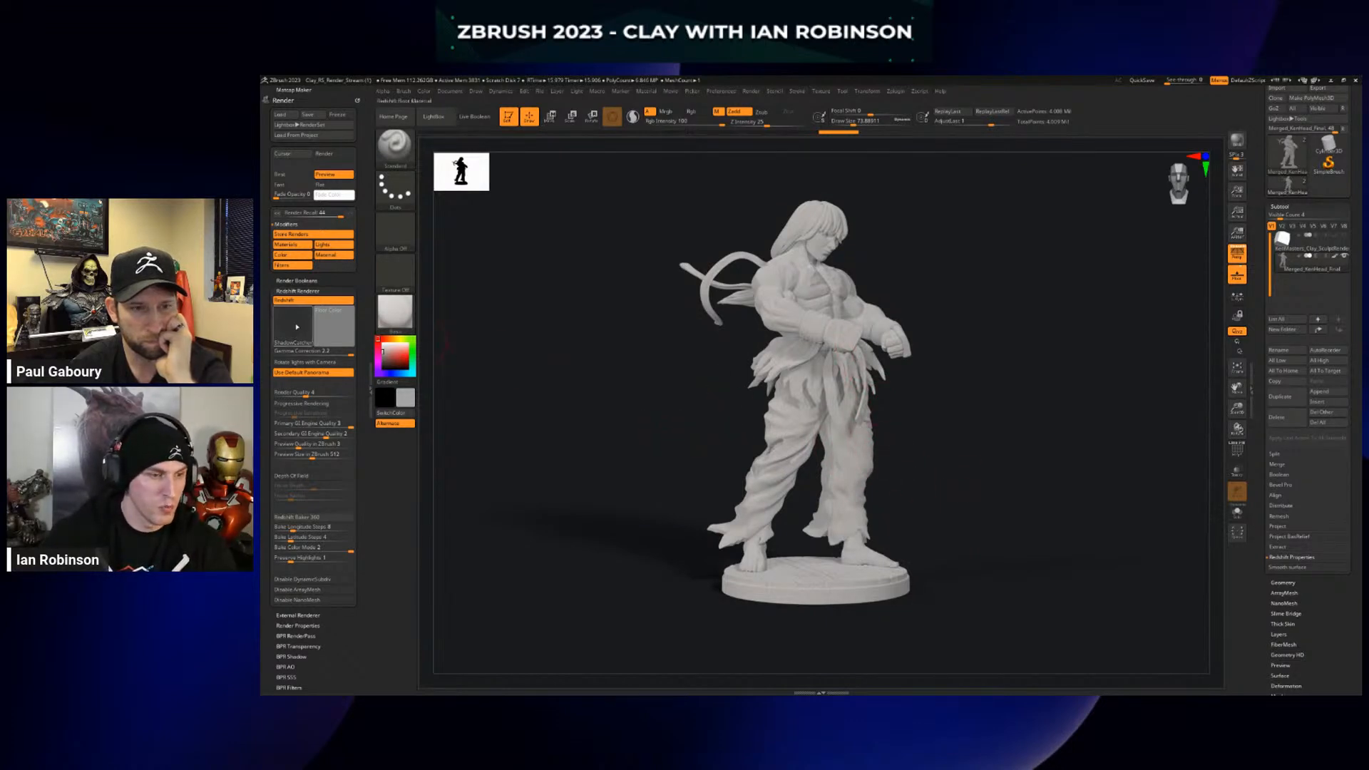
# Make ShadowCatcher the current material and bring up its modifiers for editing
pyautogui.click(399, 315)
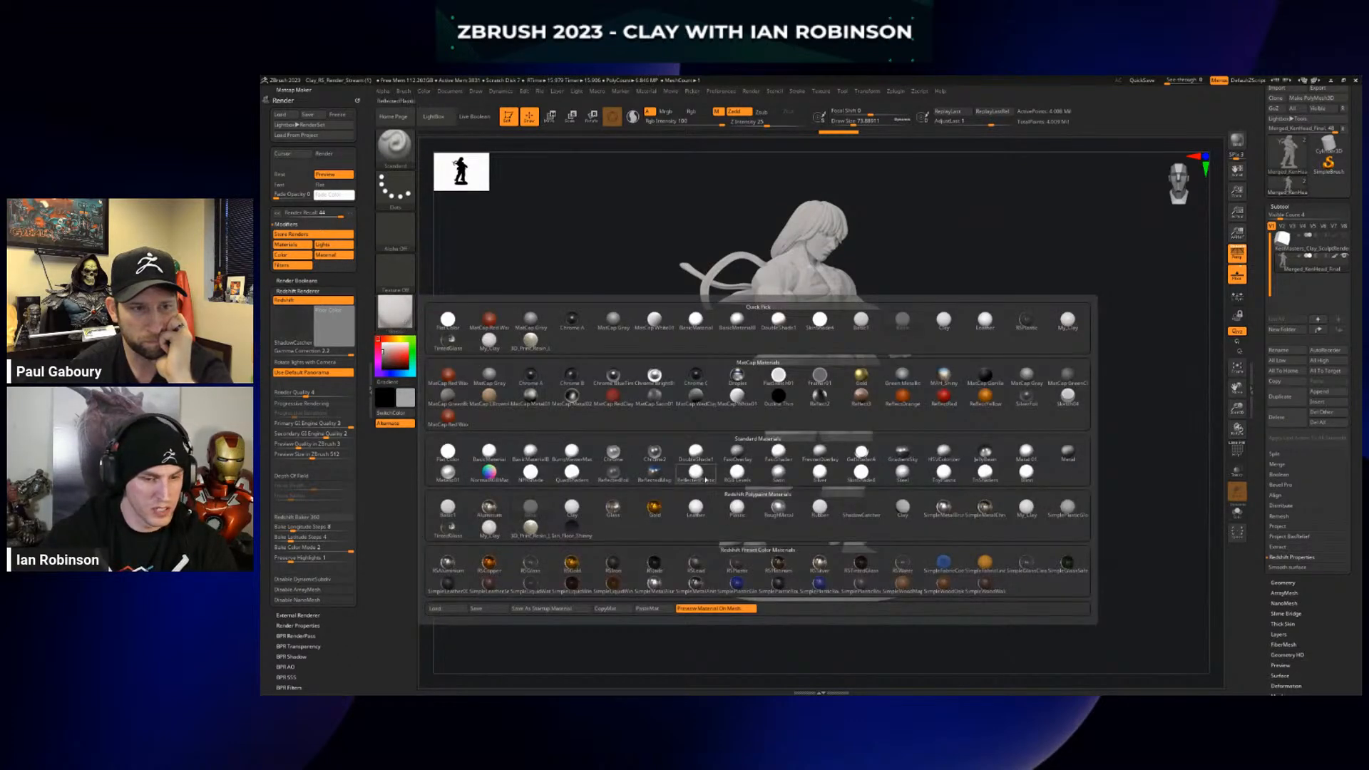
pyautogui.click(405, 322)
pyautogui.click(857, 511)
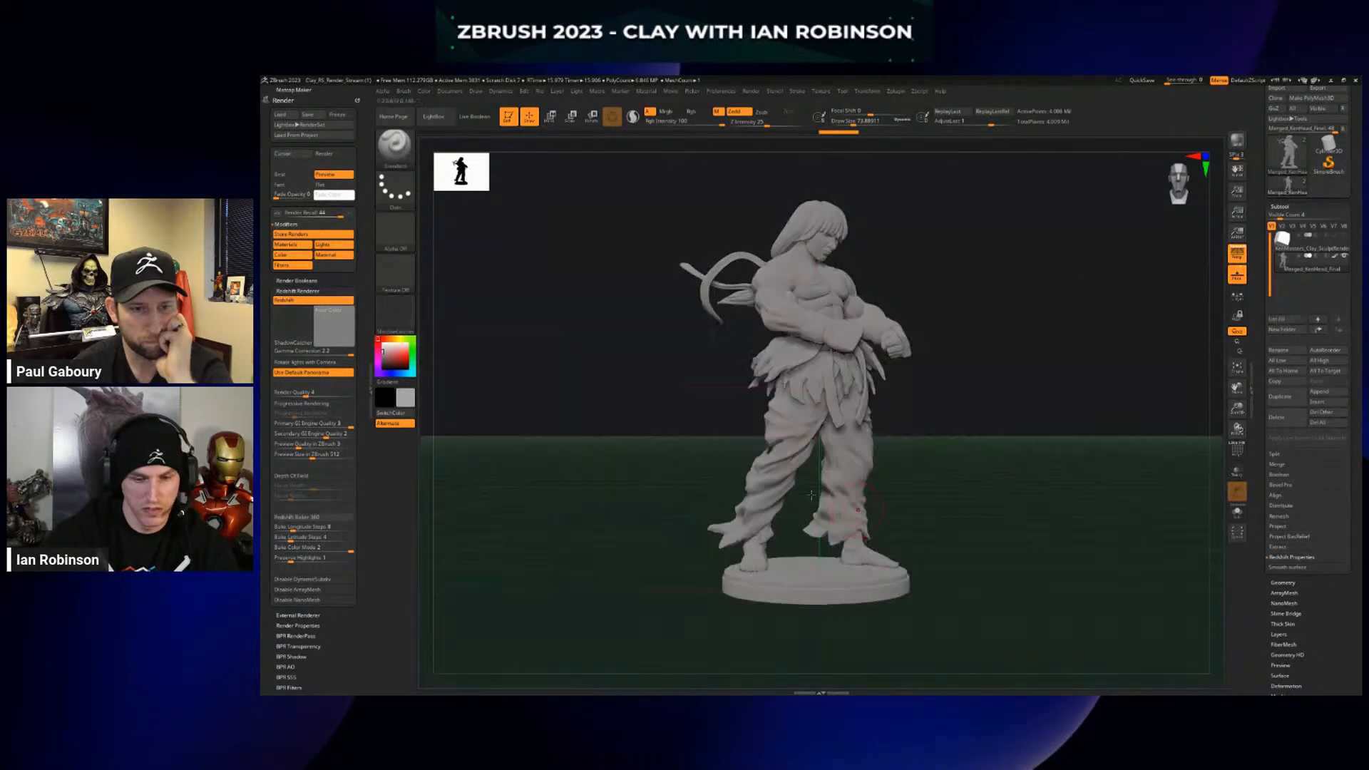
pyautogui.click(643, 92)
pyautogui.click(639, 100)
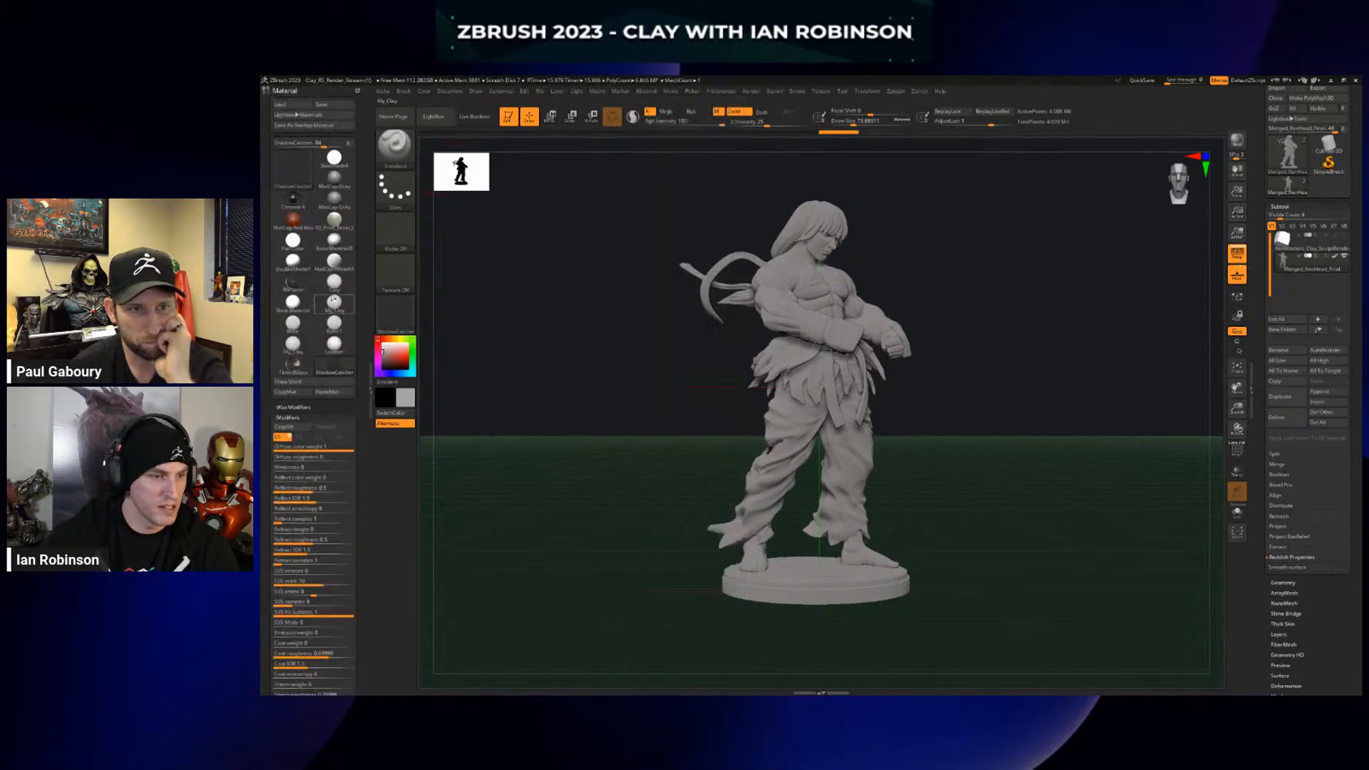
# Raise the ShadowCatcher material's Metalness to about 0.29 and its Reflect color weight to about 0.45
pyautogui.scroll(-2, 297, 298)
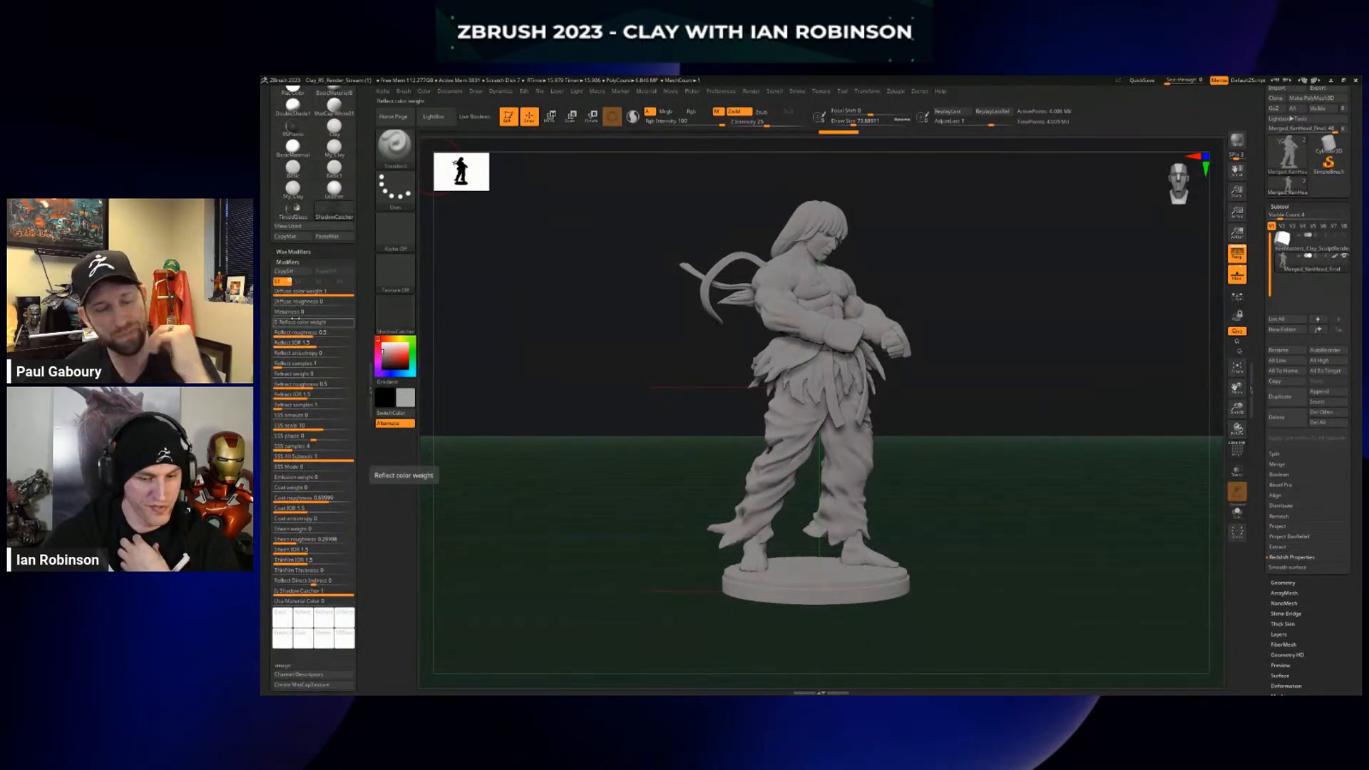
pyautogui.moveTo(292, 312); pyautogui.dragTo(321, 314)
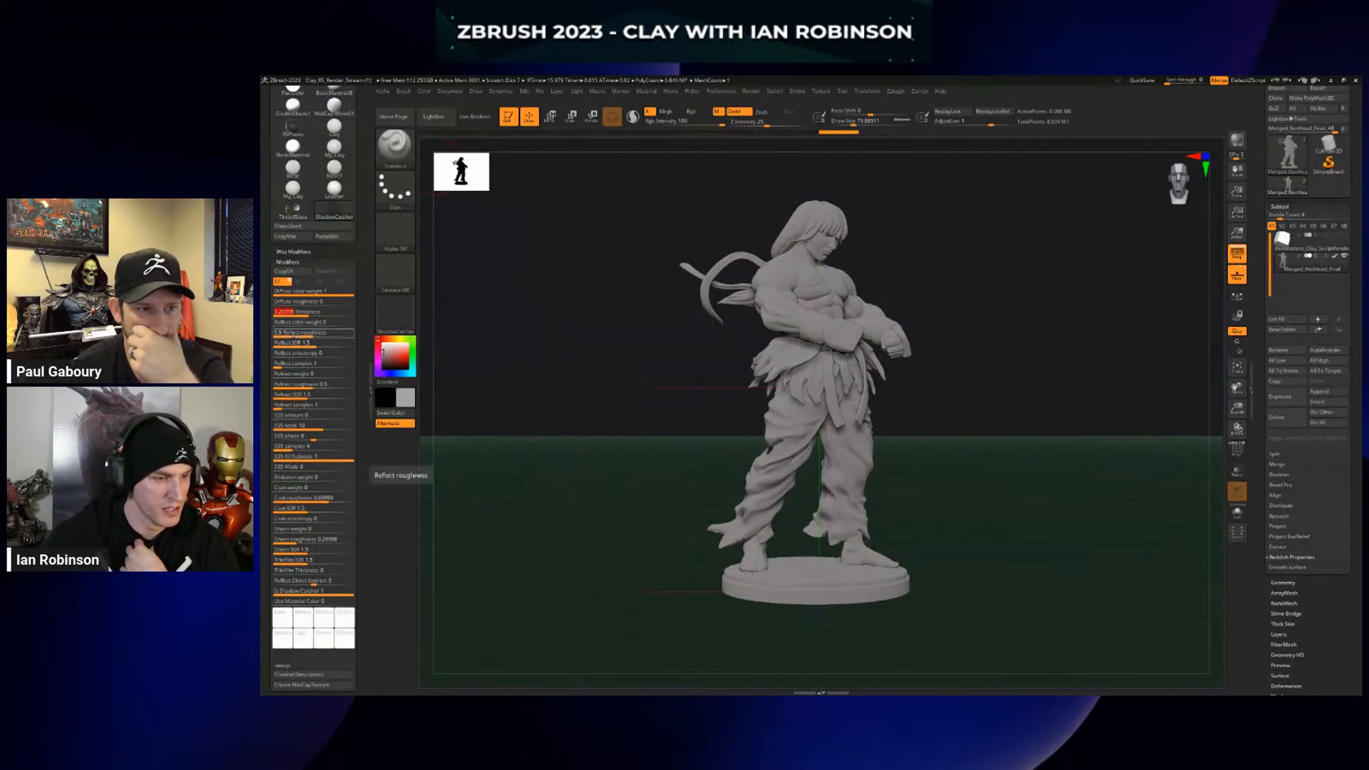
pyautogui.moveTo(286, 323); pyautogui.dragTo(306, 323)
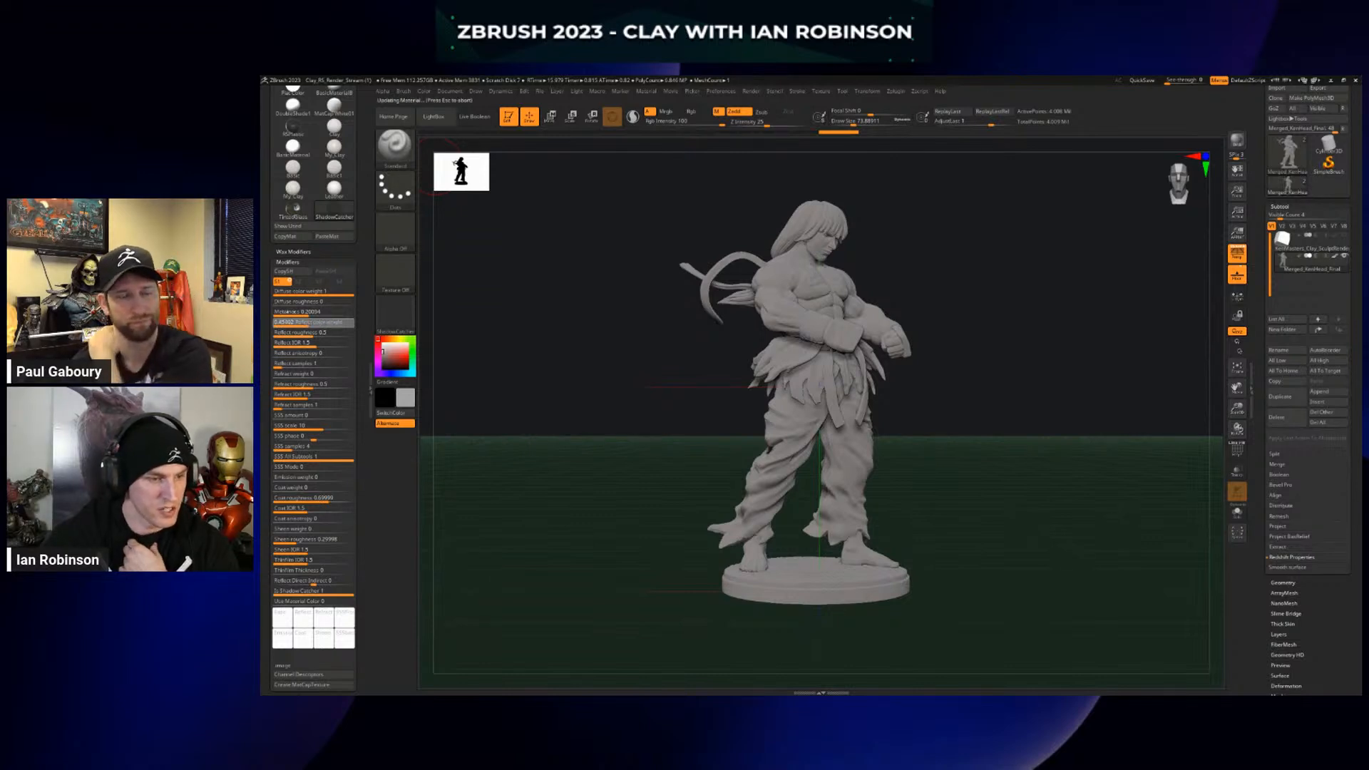
pyautogui.scroll(5, 320, 258)
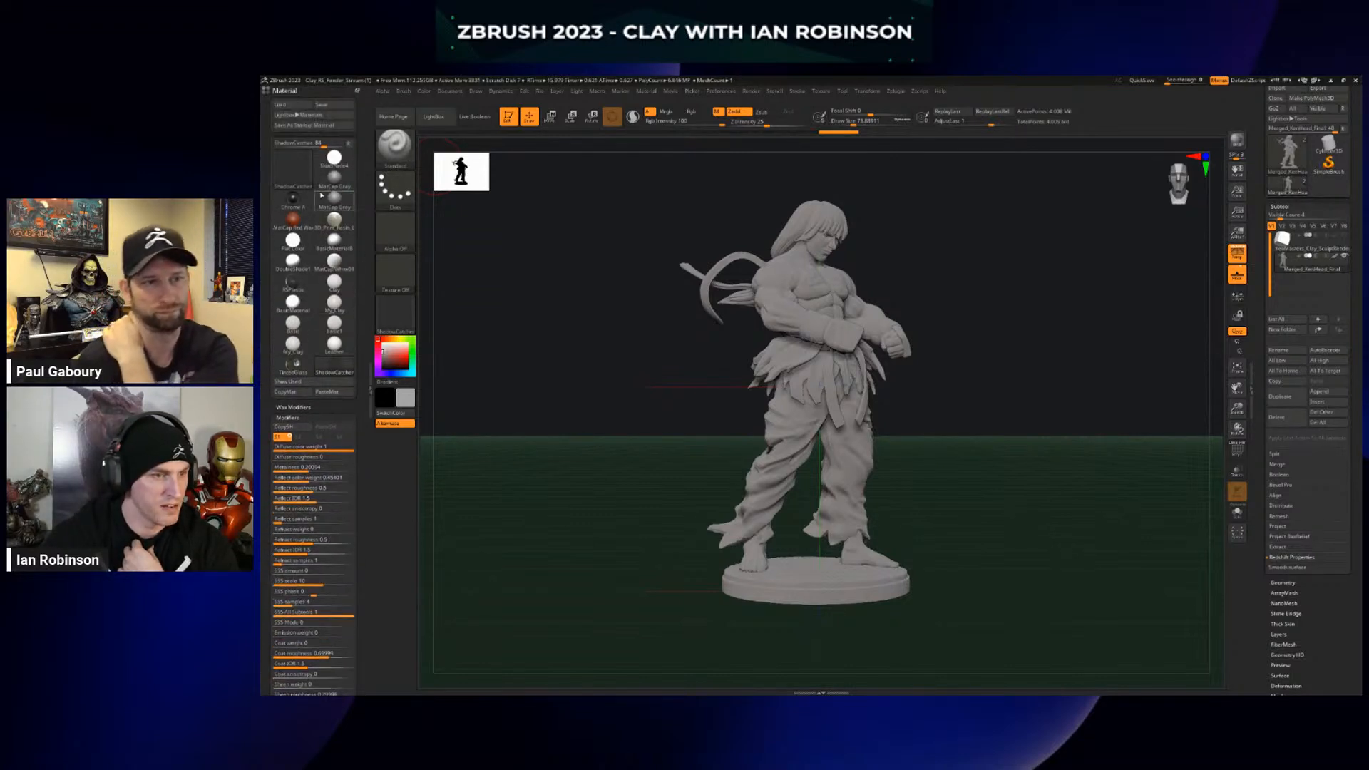
# Test-render a small region around the statue's base and the floor with Redshift to check the reflection
pyautogui.click(398, 317)
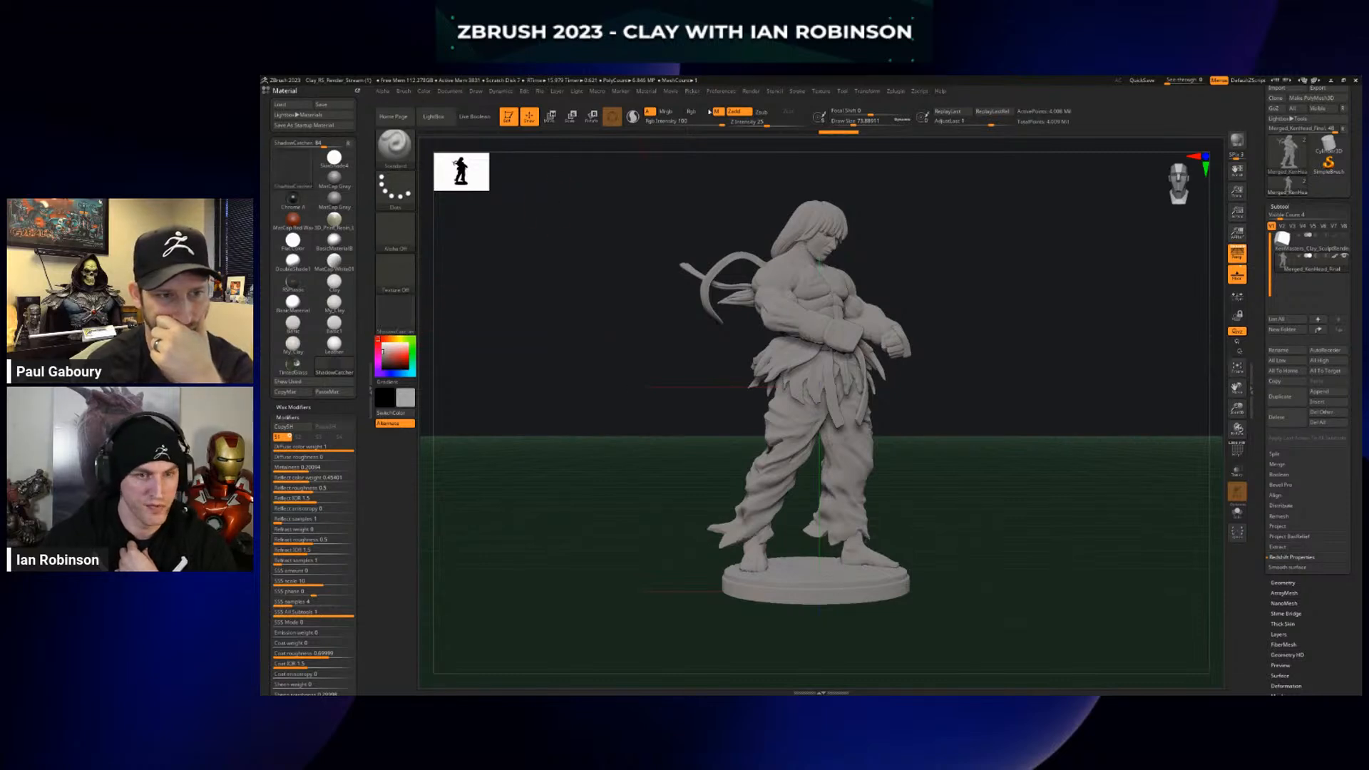
pyautogui.click(756, 93)
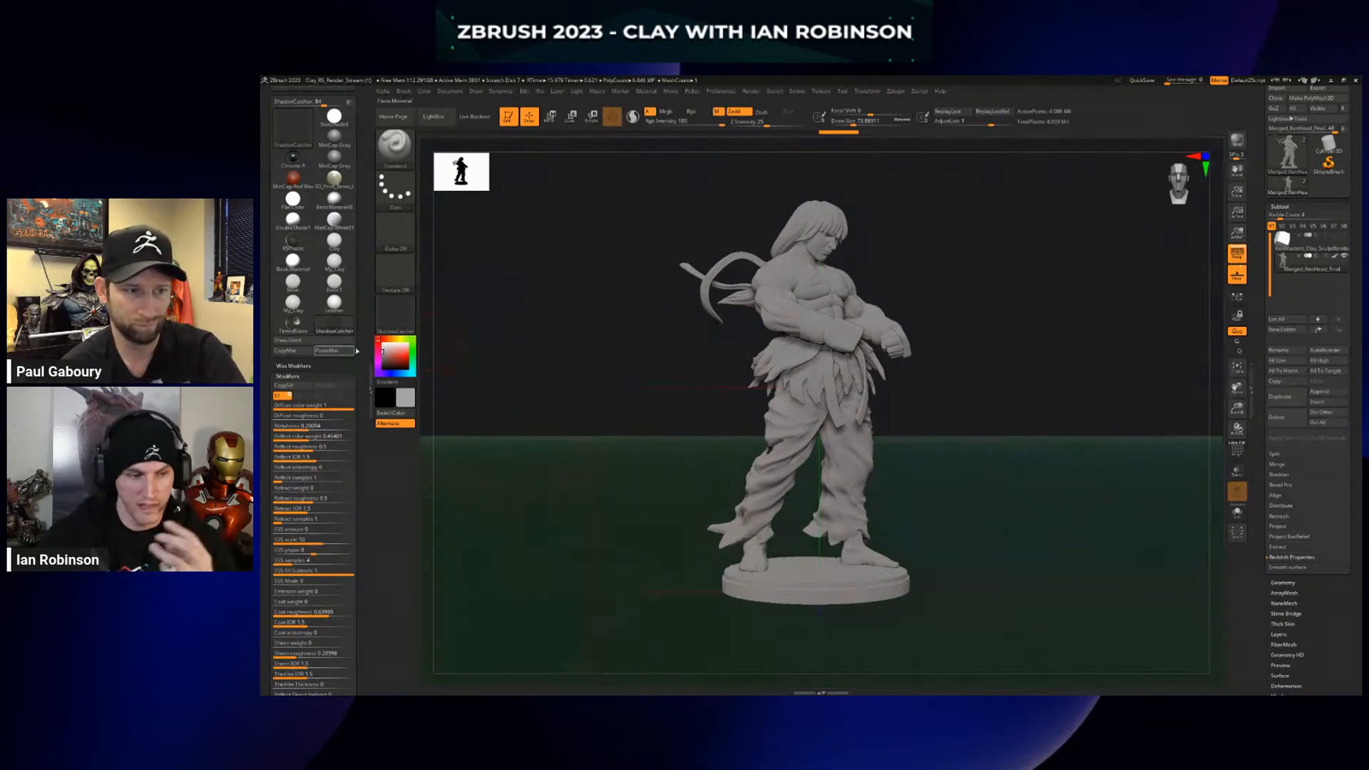
pyautogui.press('shift')
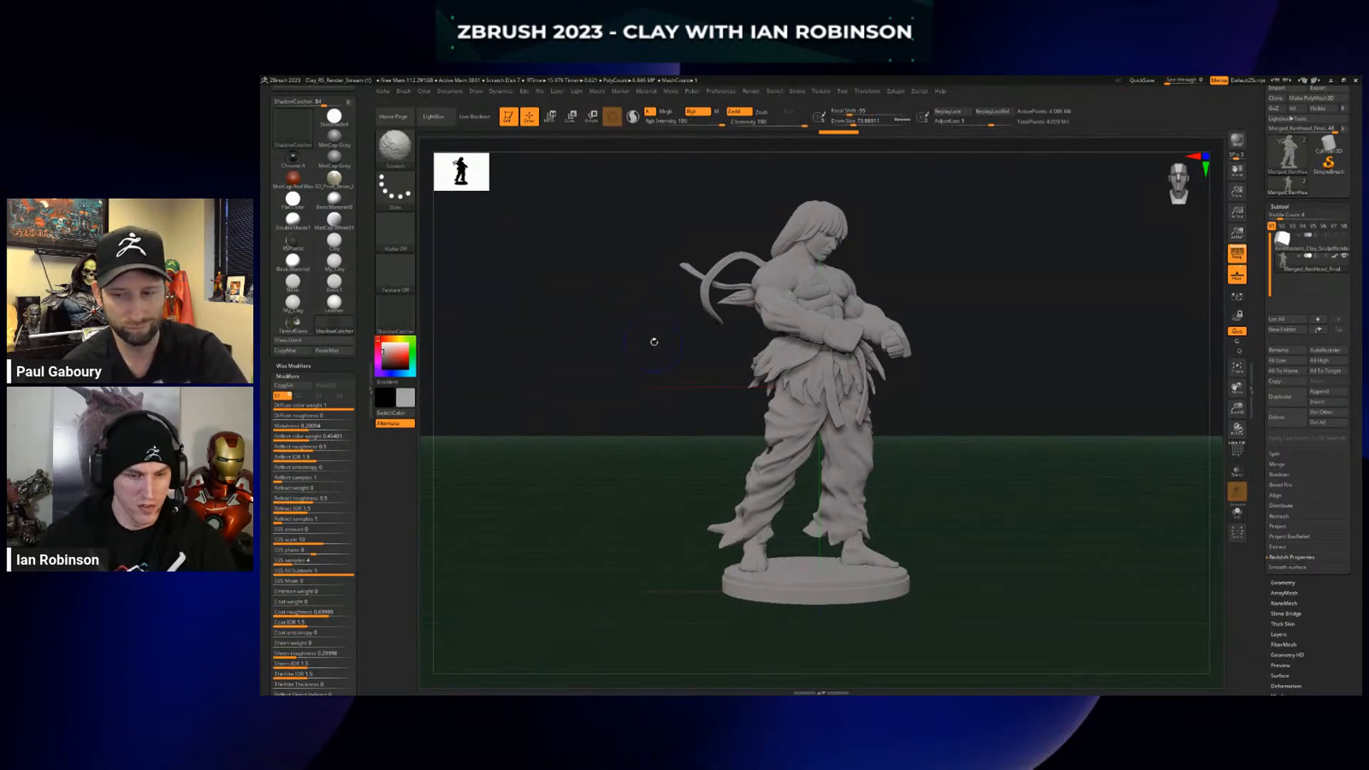
pyautogui.press('ctrl')
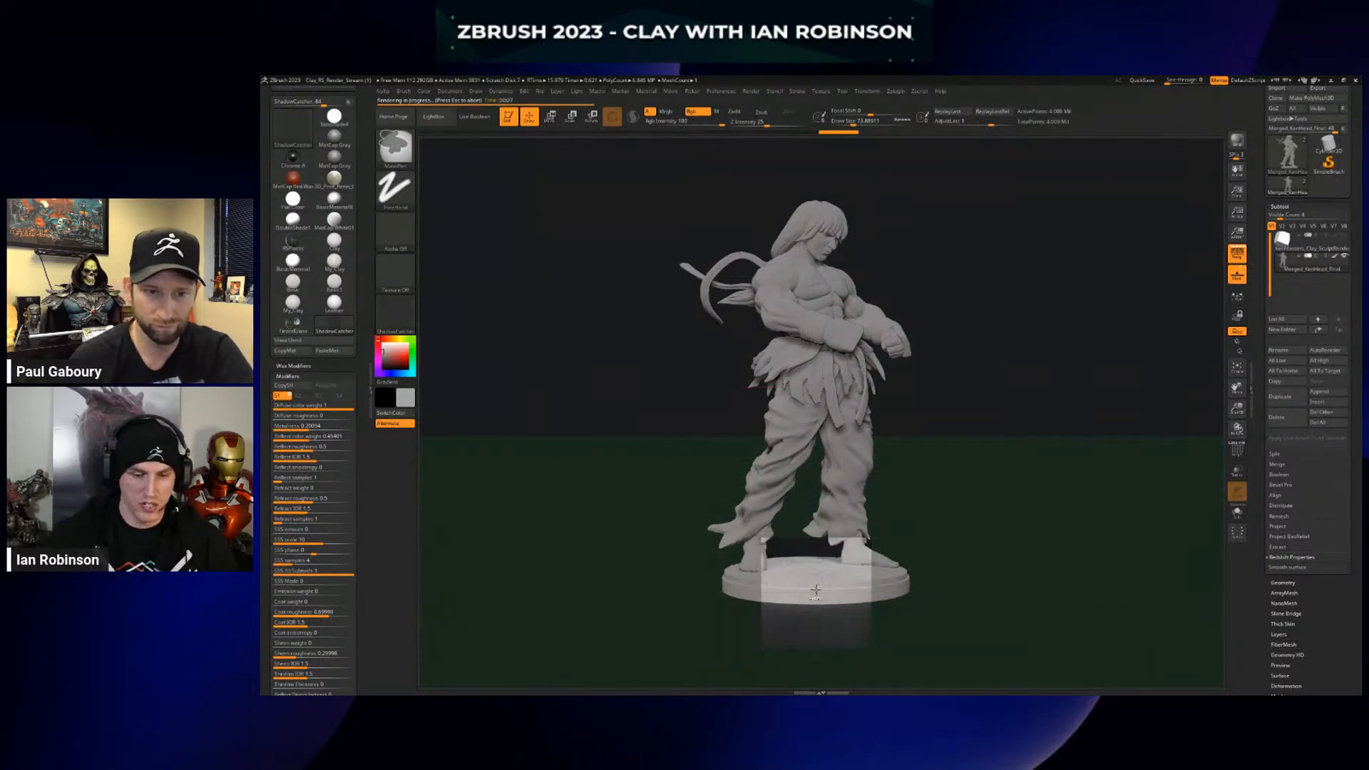
pyautogui.press('Escape')
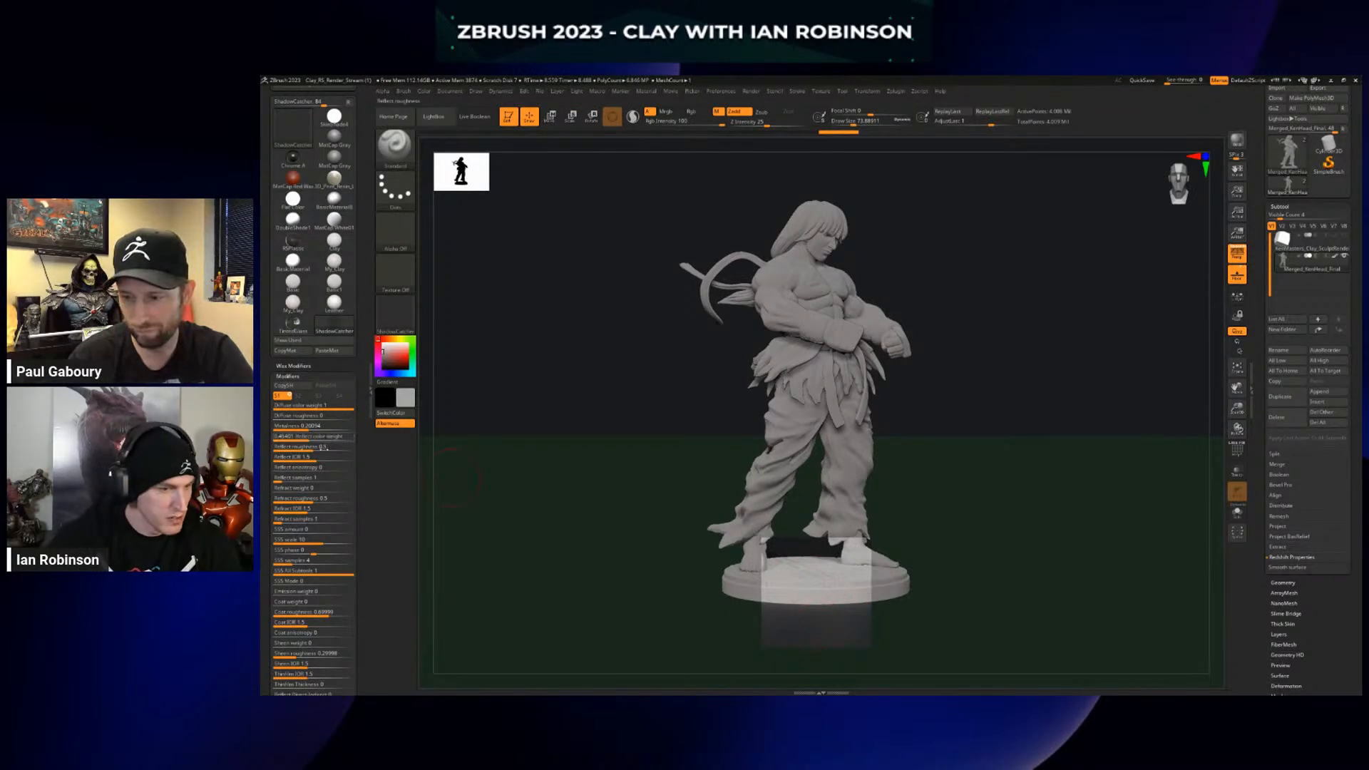
# Set the ShadowCatcher's Metalness to about 0.72 and Reflect roughness to about 0.18, and re-render the statue with Redshift
pyautogui.moveTo(307, 427); pyautogui.dragTo(287, 448)
pyautogui.hotkey('ctrl', 'r')
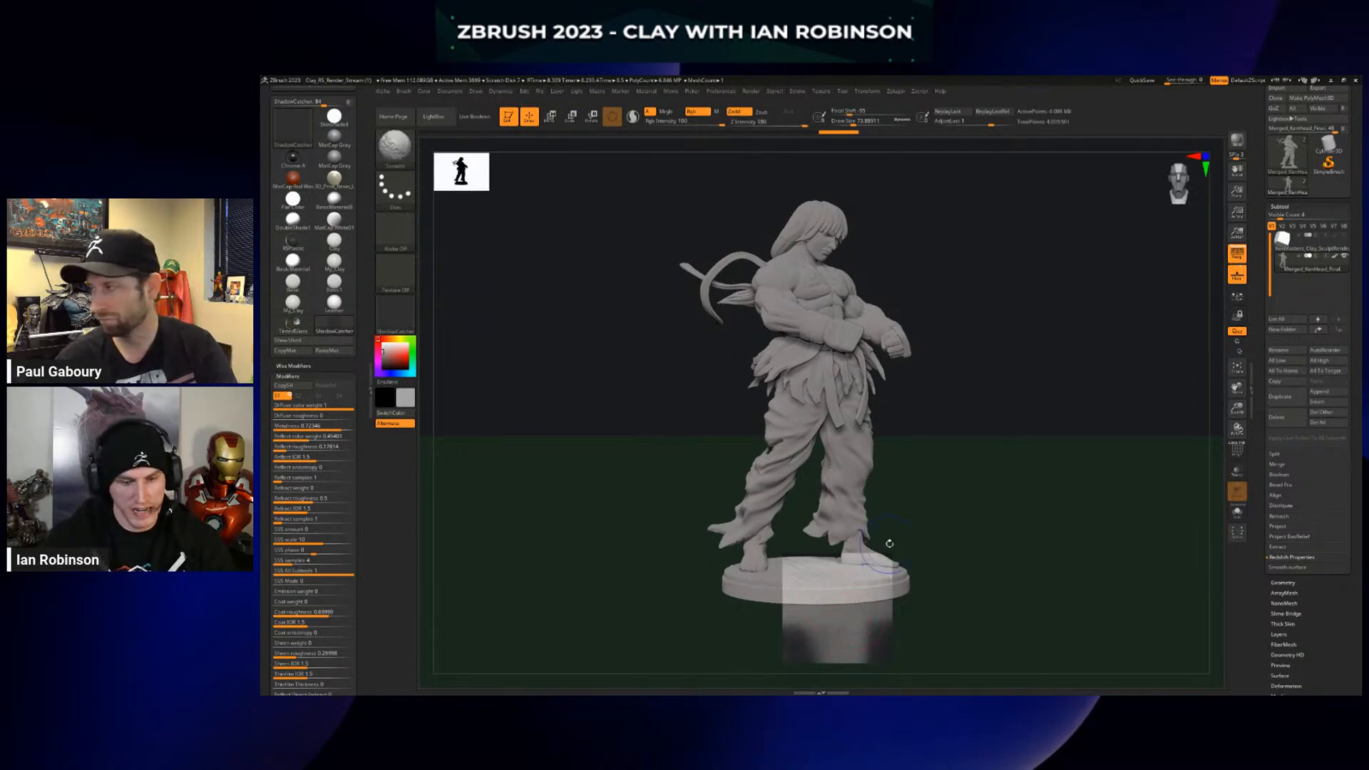
pyautogui.hotkey('shift', 'r')
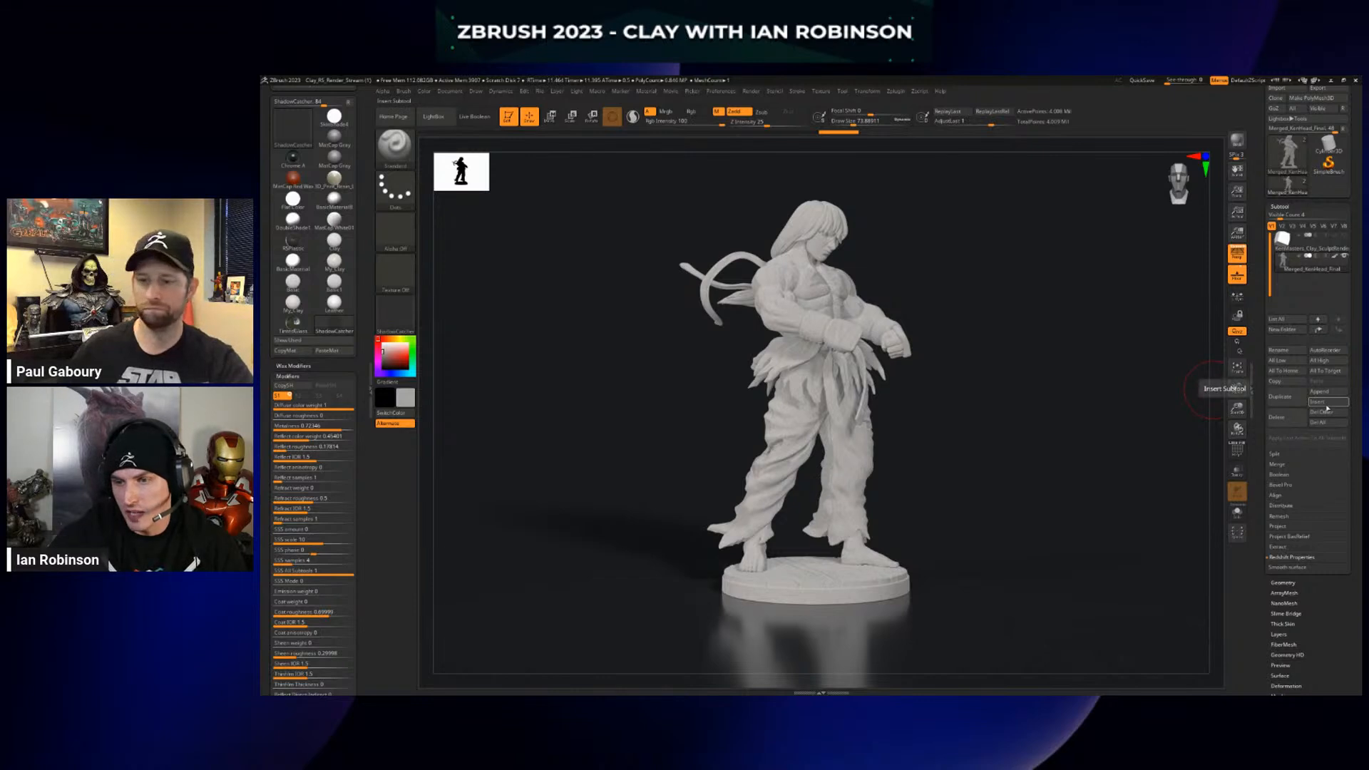
# Turn the floor grid off and append a Plane3D subtool to the statue
pyautogui.click(1237, 275)
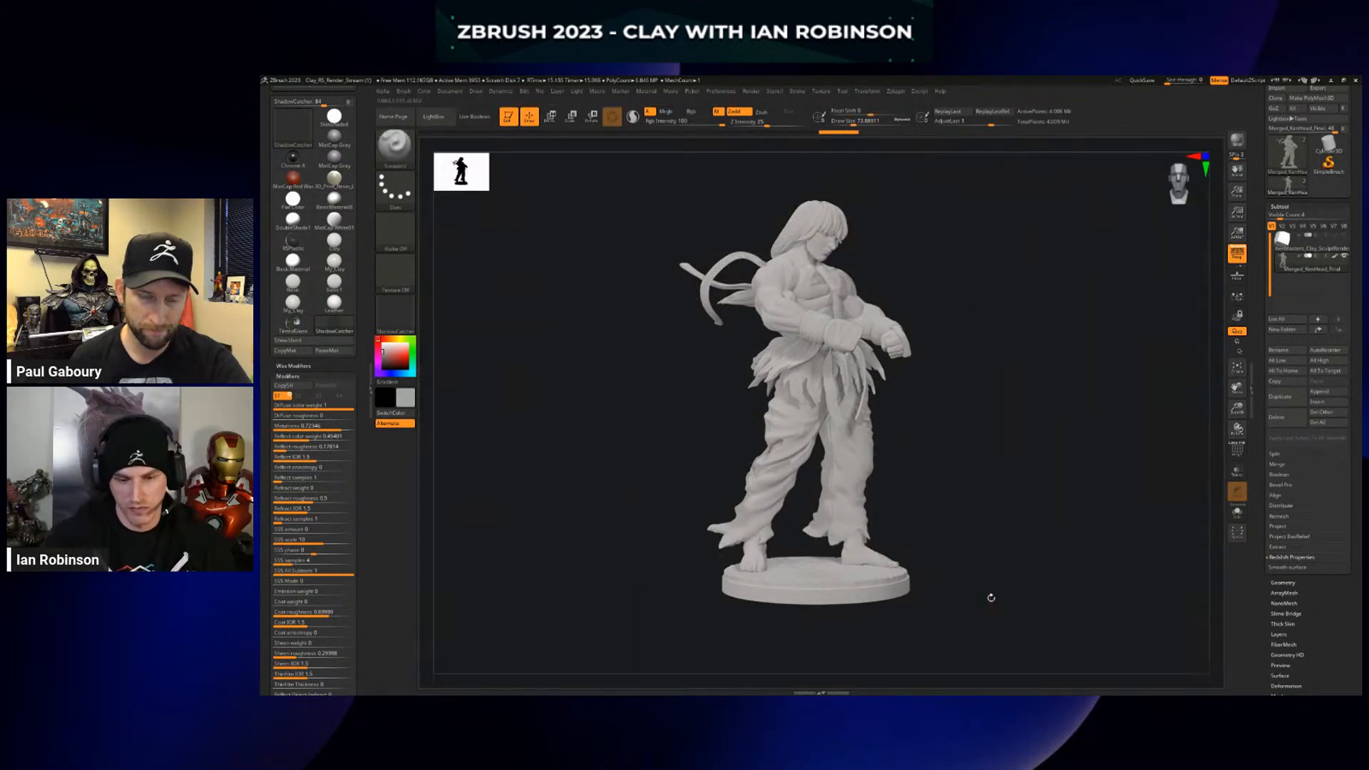
pyautogui.click(1320, 392)
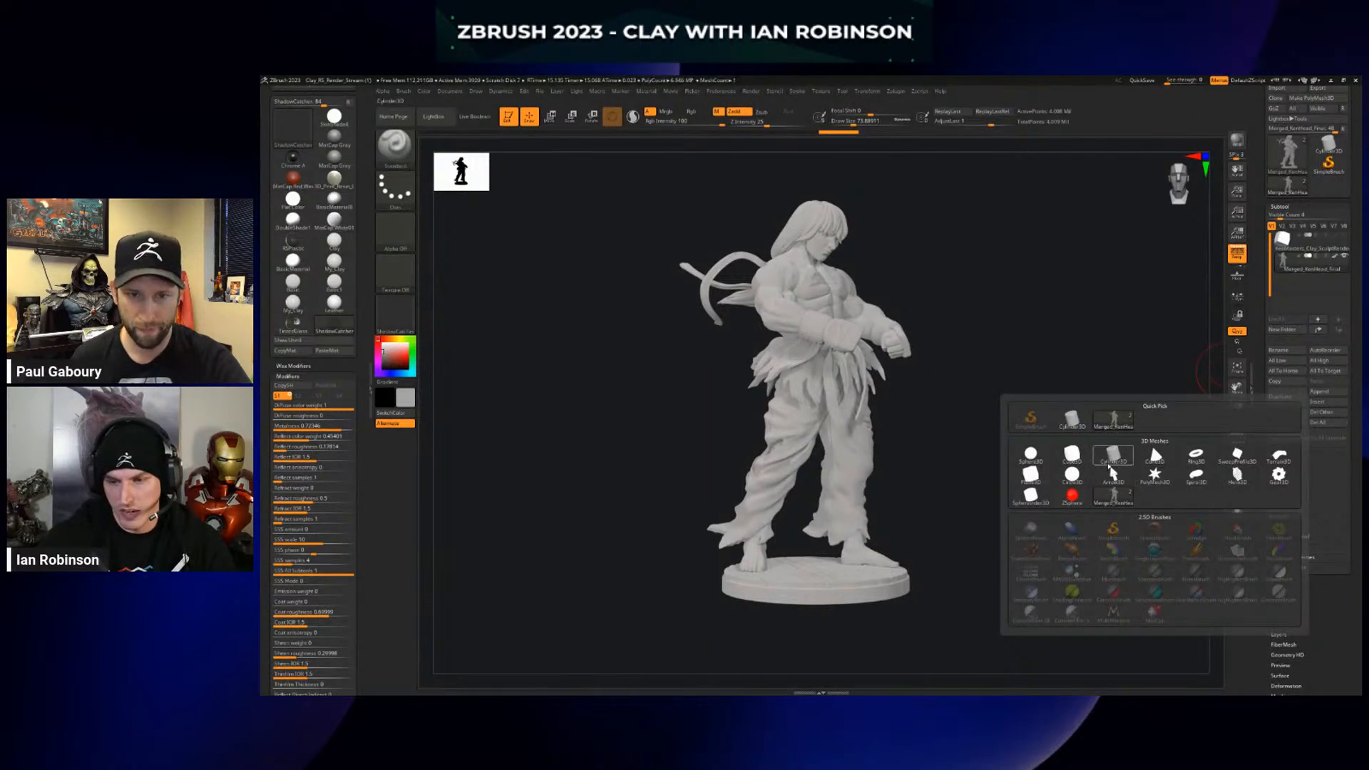
pyautogui.click(1031, 475)
# Rotate the plane to lie flat under the statue's base and scale it up into a large ground surface
pyautogui.moveTo(1027, 418); pyautogui.dragTo(1091, 421)
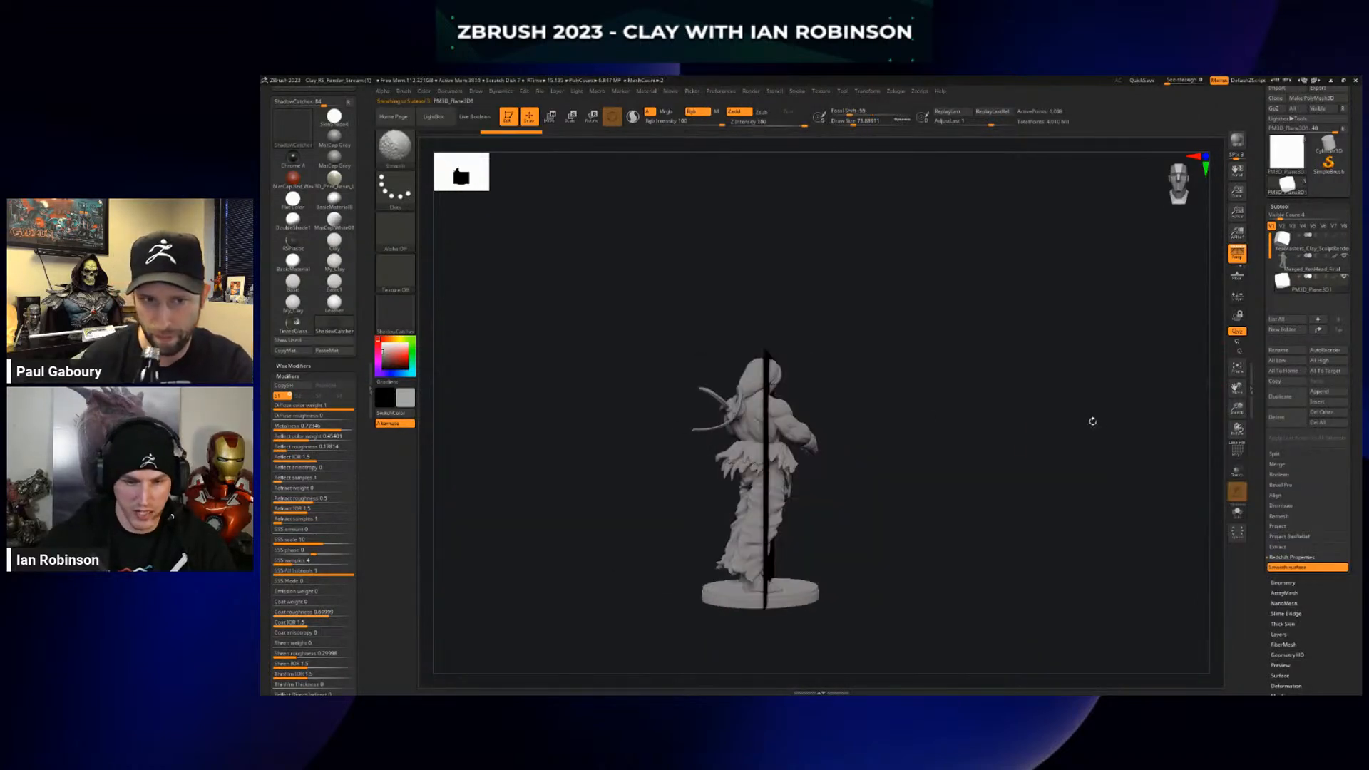
pyautogui.press('w')
pyautogui.keyDown('shift'); pyautogui.moveTo(799, 447); pyautogui.dragTo(746, 543); pyautogui.keyUp('shift')
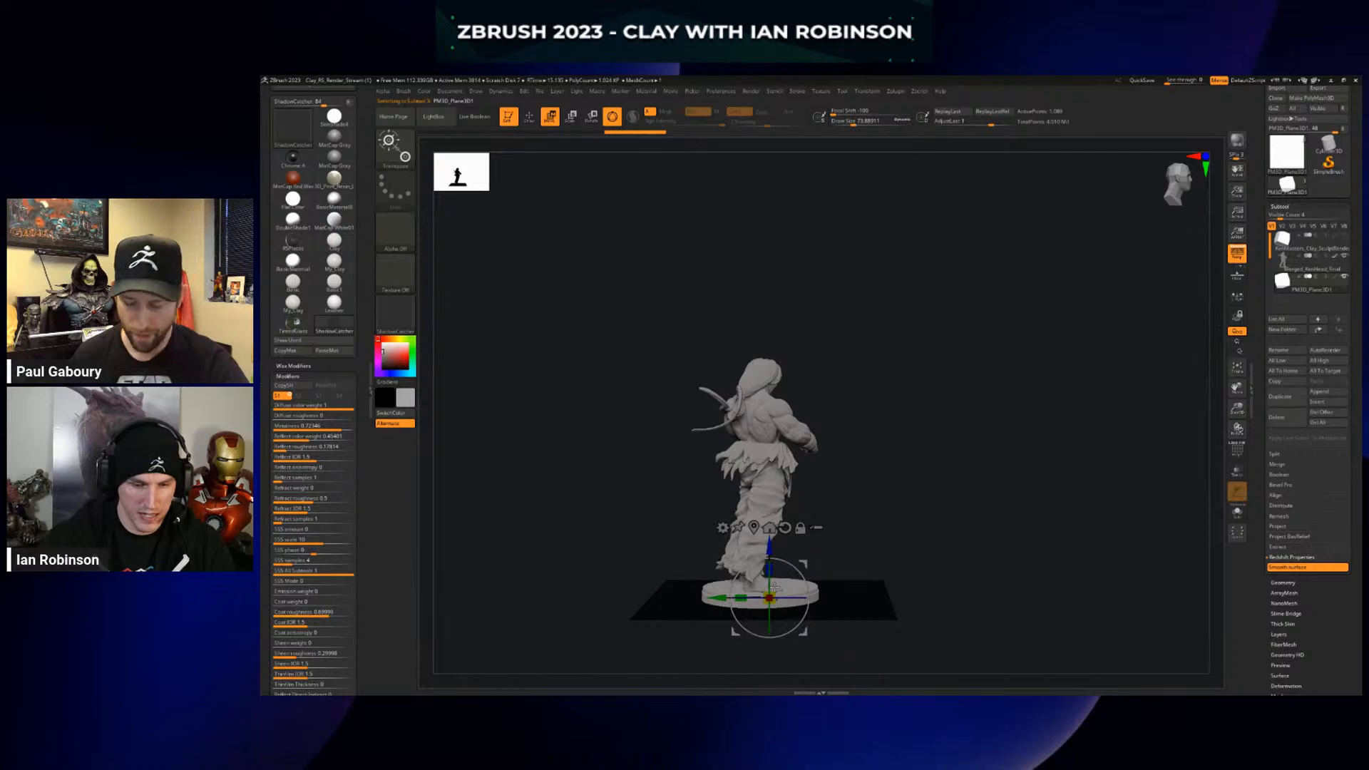
pyautogui.moveTo(770, 598); pyautogui.dragTo(968, 467)
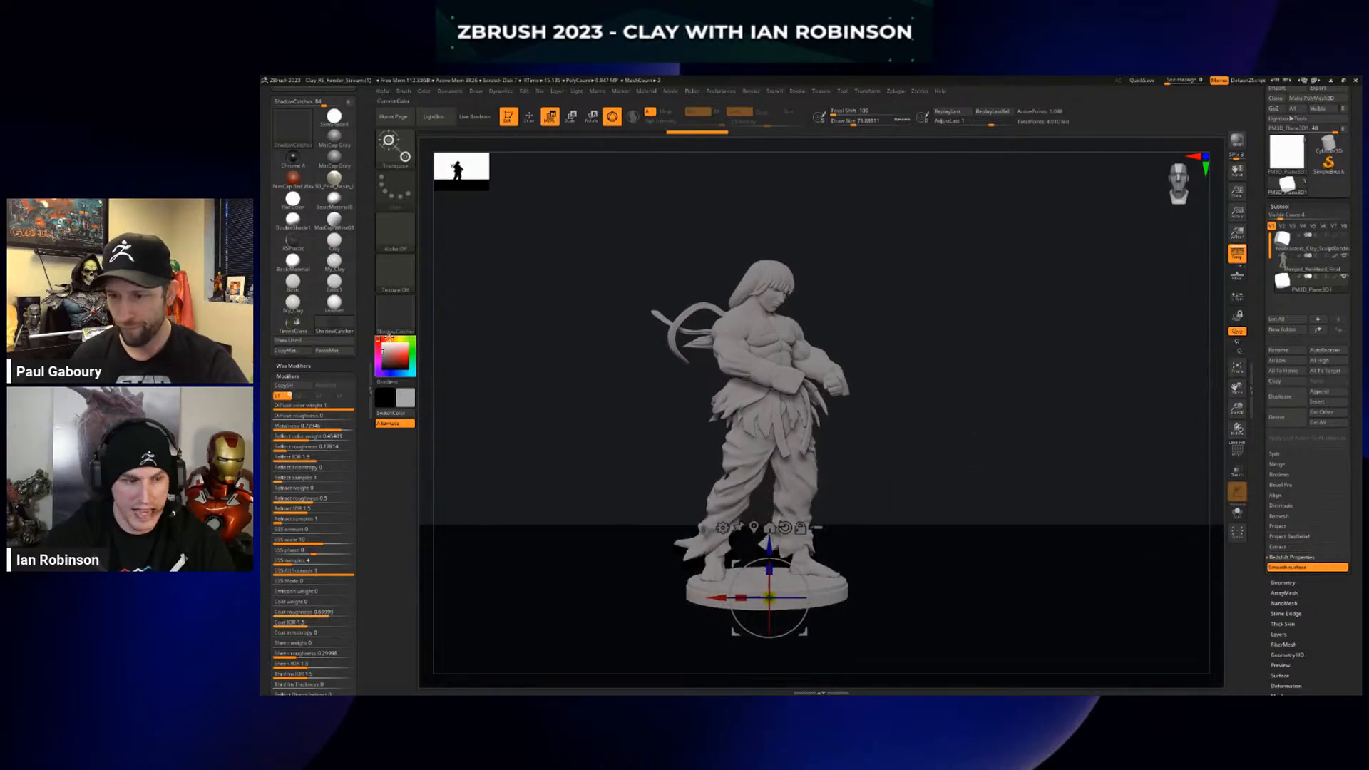
# Fill the ground plane with the ShadowCatcher material and render the statue on it with Redshift
pyautogui.click(397, 324)
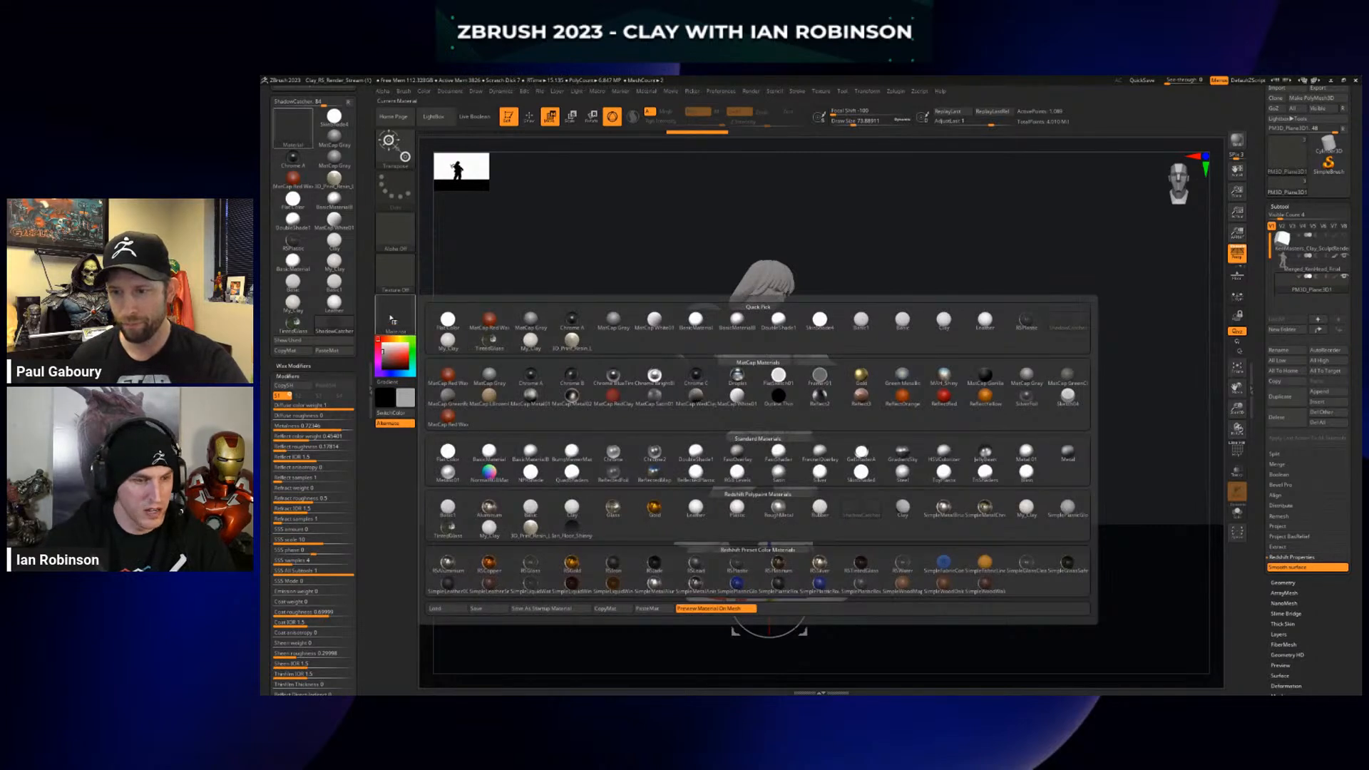
pyautogui.press('q')
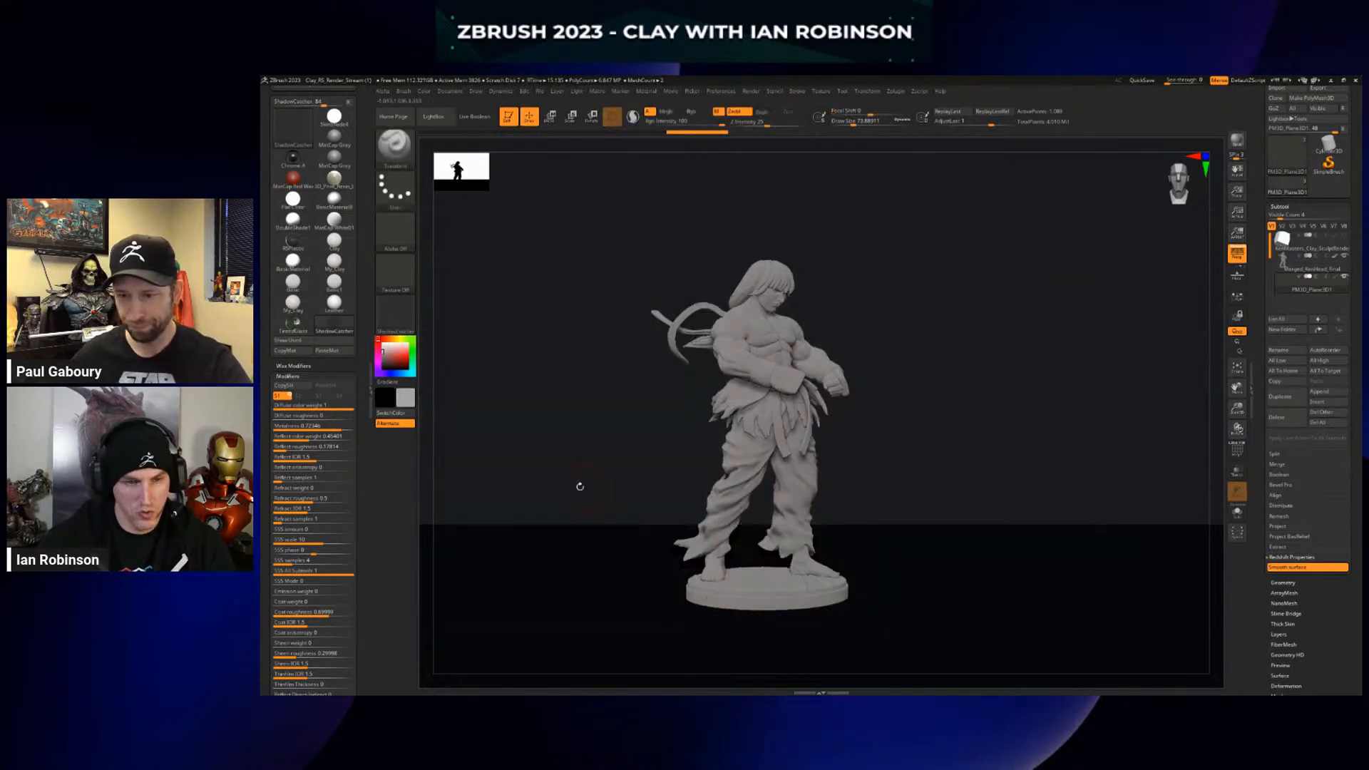
pyautogui.click(542, 92)
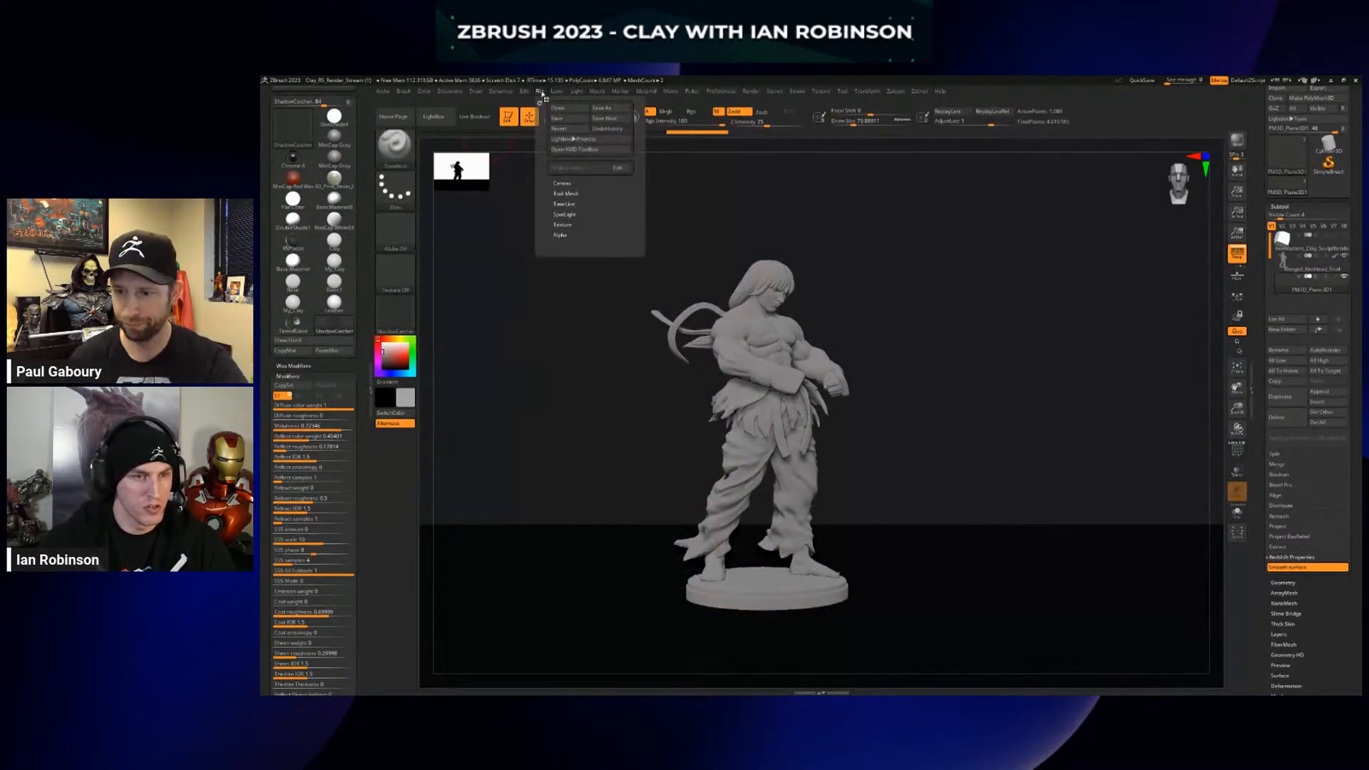
pyautogui.moveTo(428, 92)
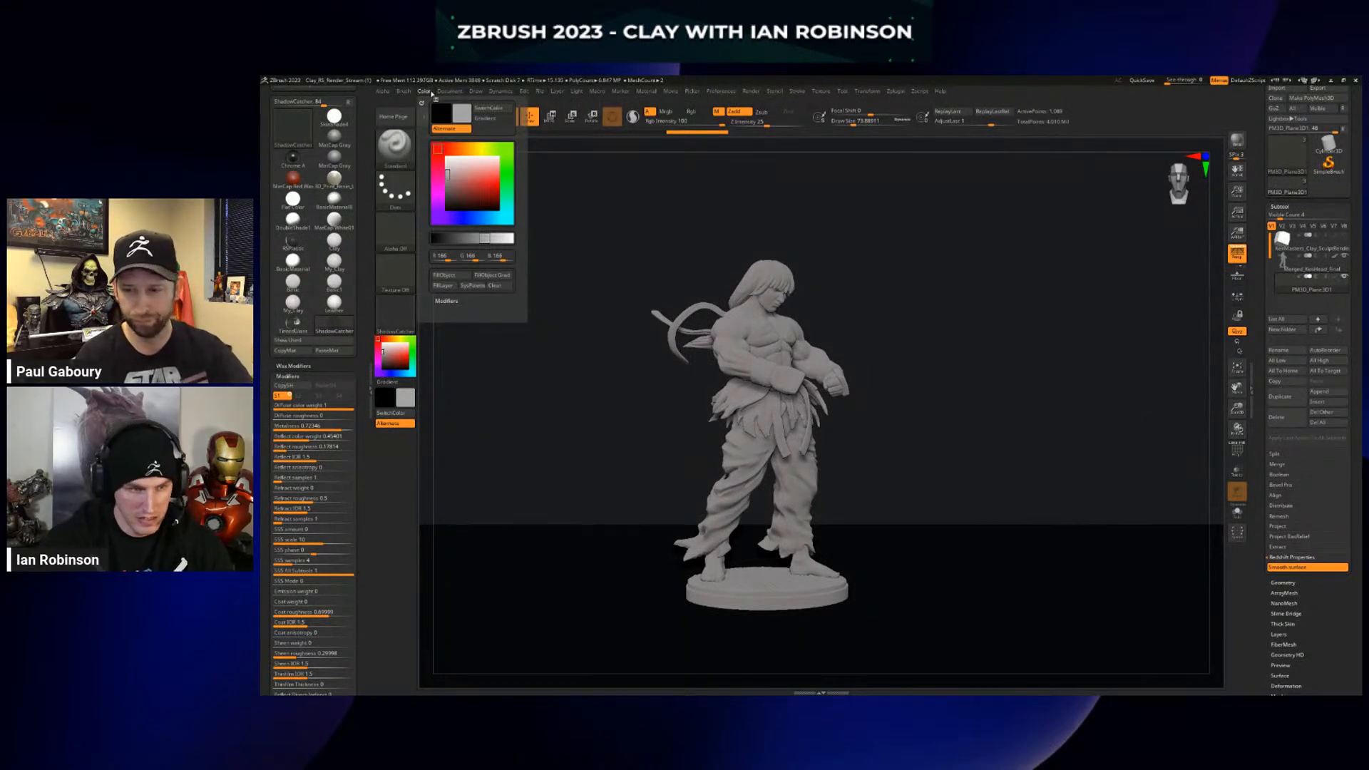
pyautogui.click(453, 277)
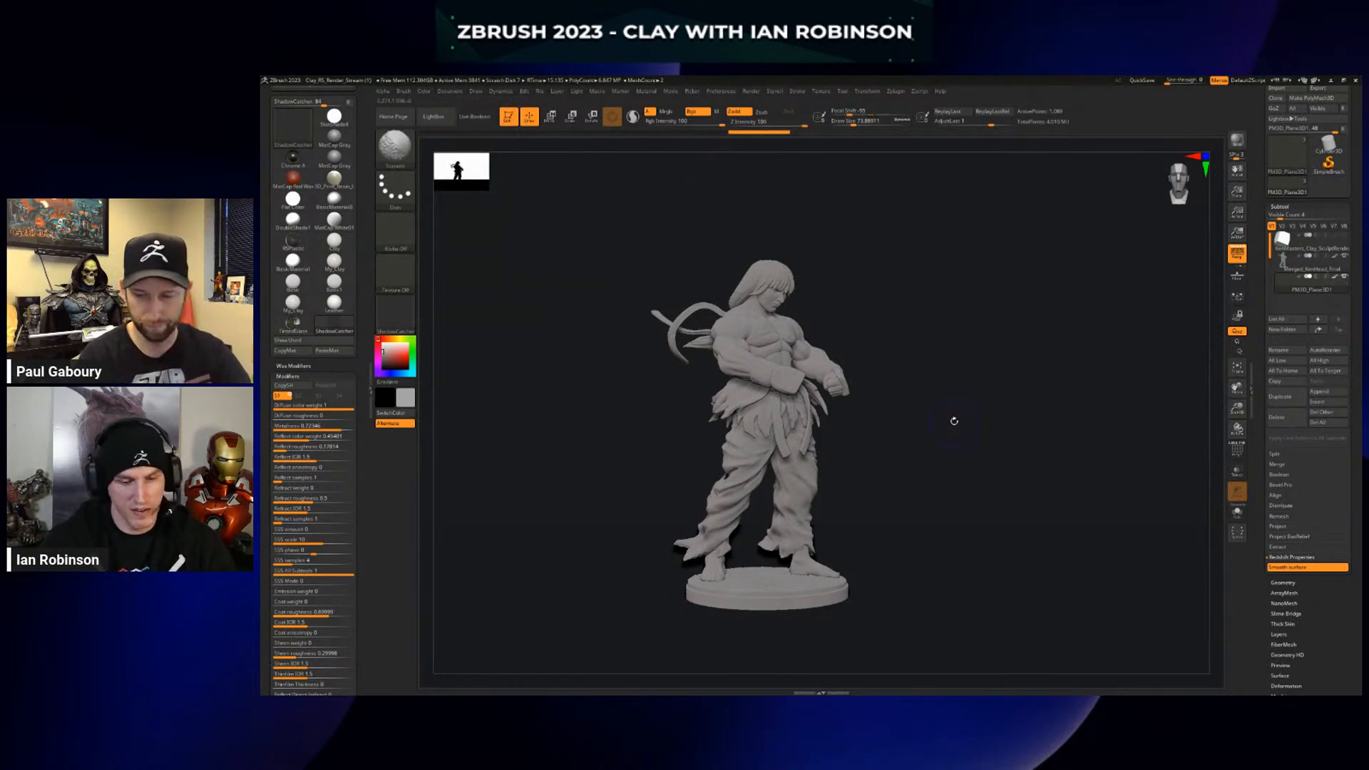
pyautogui.hotkey('shift', 'r')
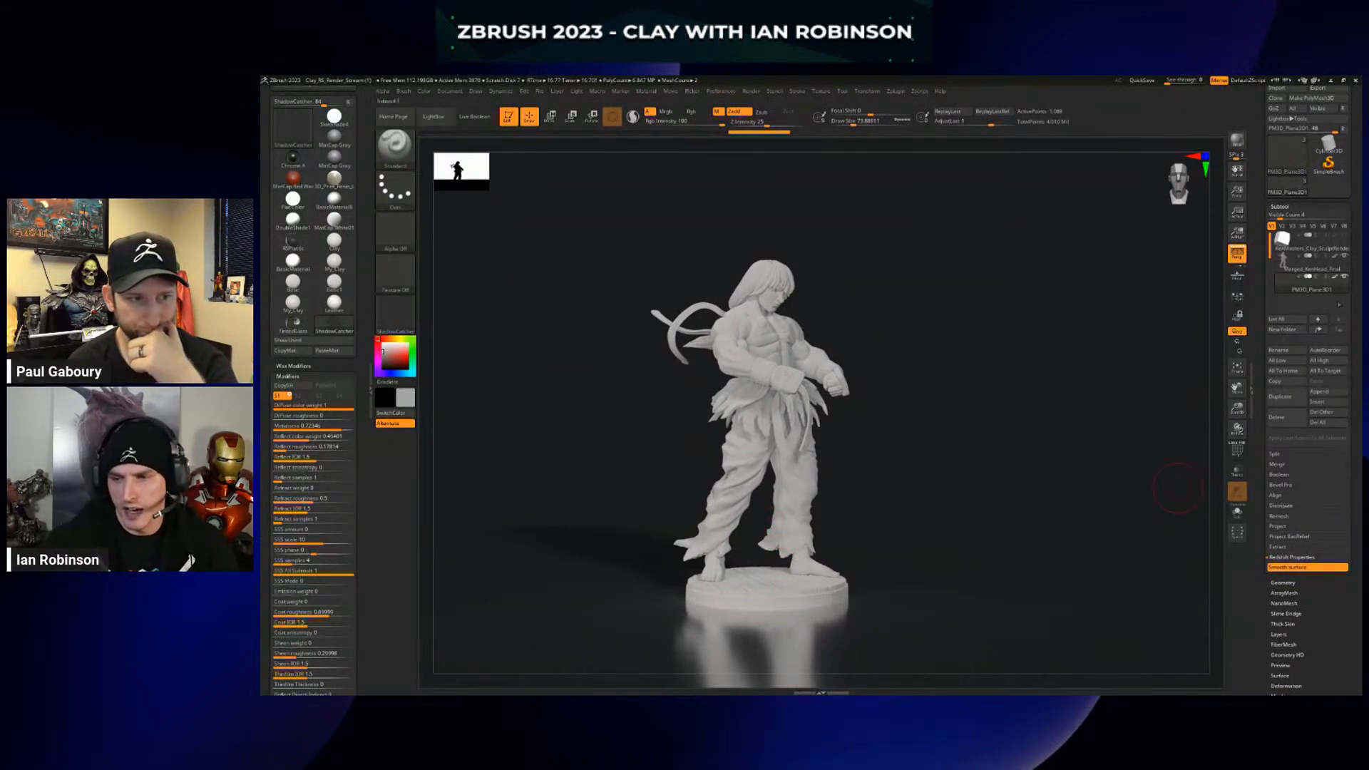
# Turn the floor grid back on and enlarge its grid size
pyautogui.click(1237, 275)
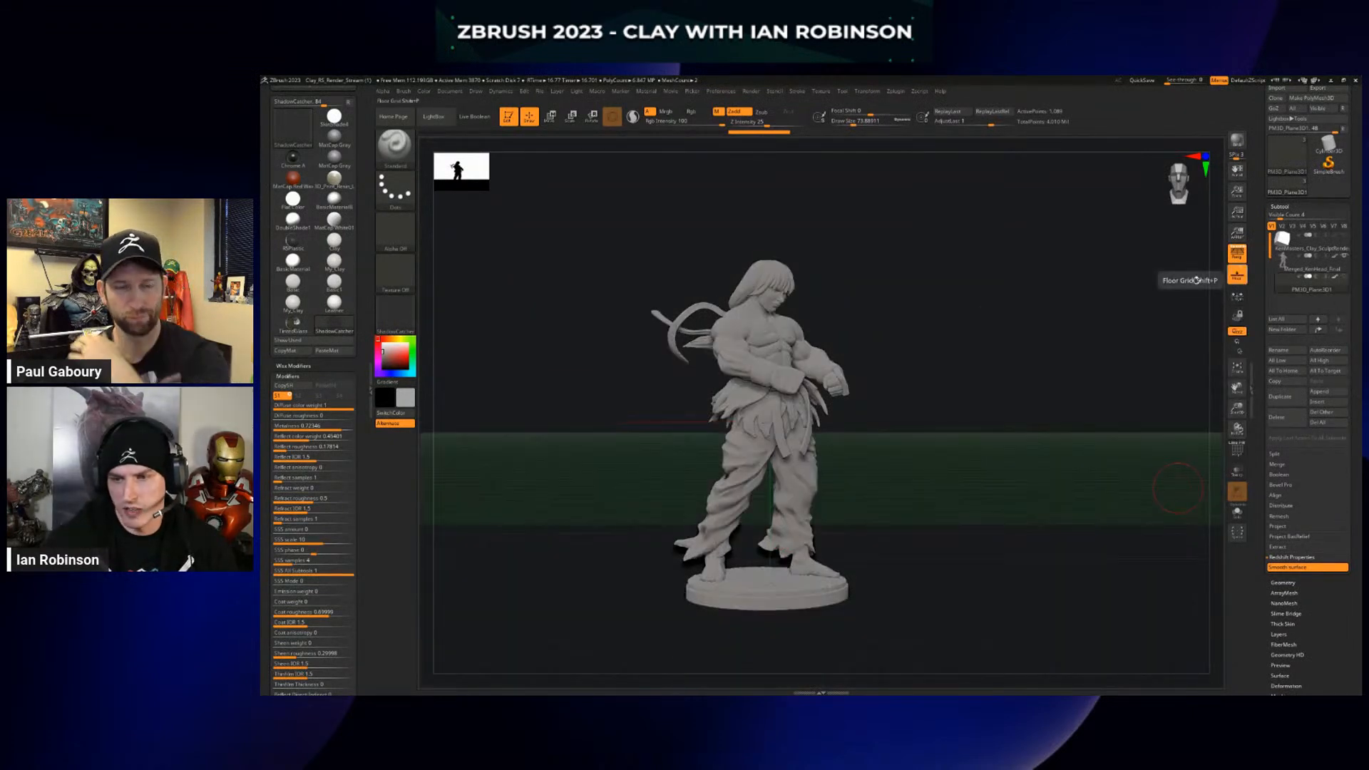
pyautogui.click(476, 92)
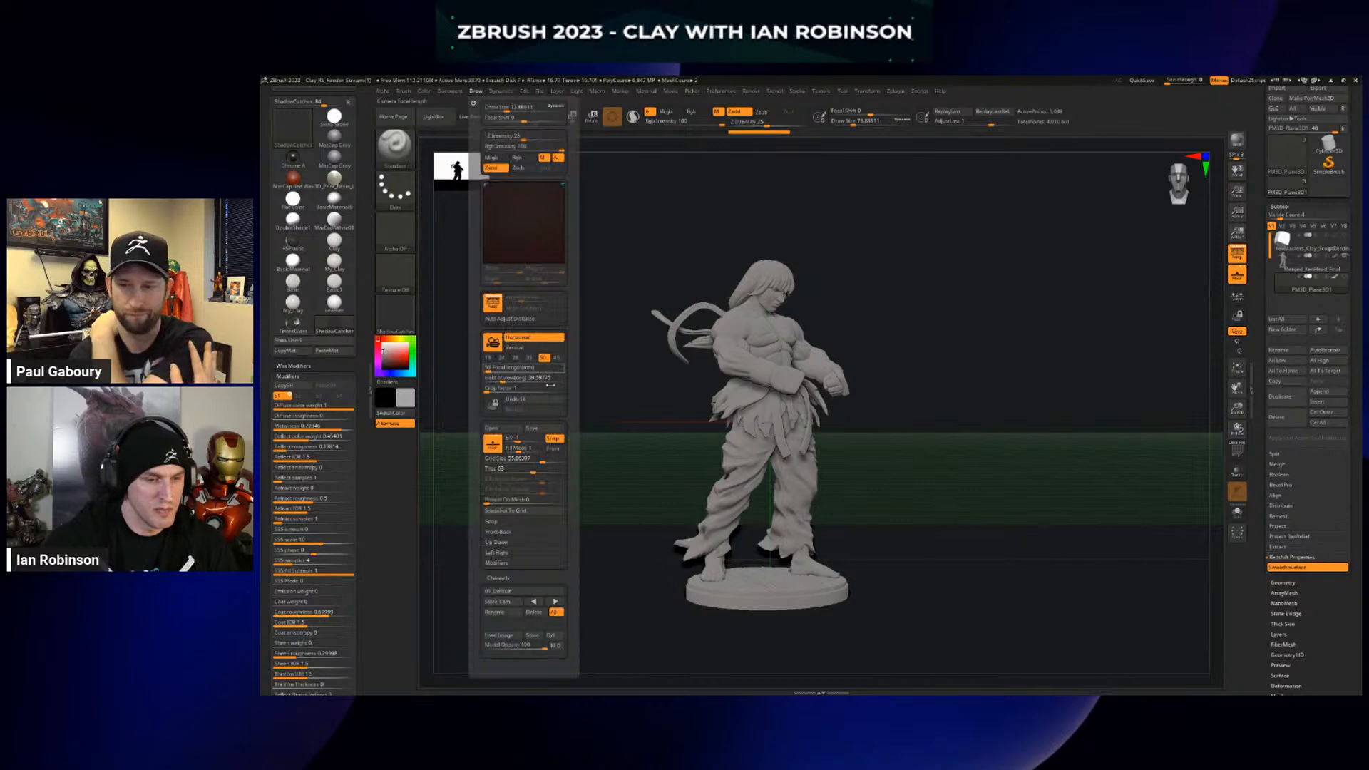
pyautogui.moveTo(575, 361)
pyautogui.mouseDown()
pyautogui.moveTo(575, 317)
pyautogui.moveTo(510, 334)
pyautogui.mouseUp()
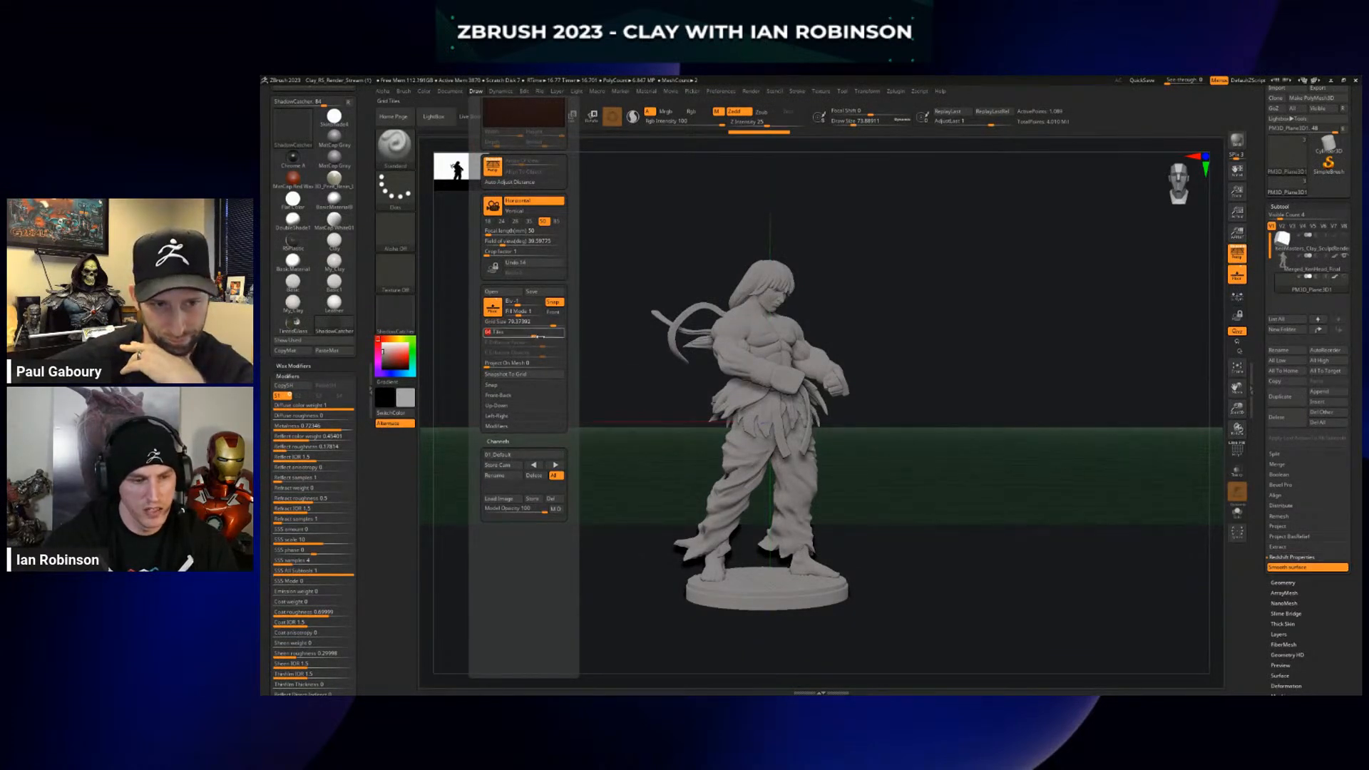
# Select the statue subtool, hide the ground plane, and render the statue on the enlarged floor with Redshift
pyautogui.click(1301, 270)
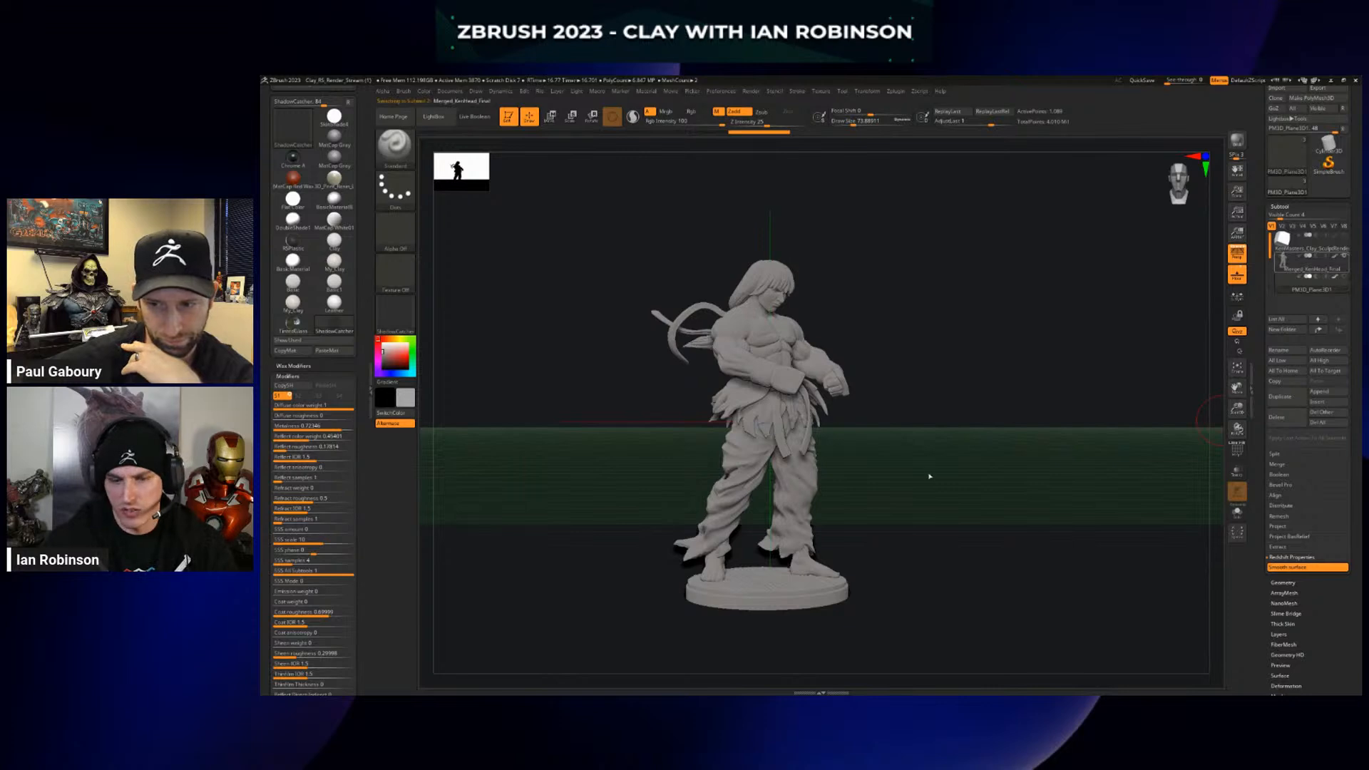
pyautogui.press('shift')
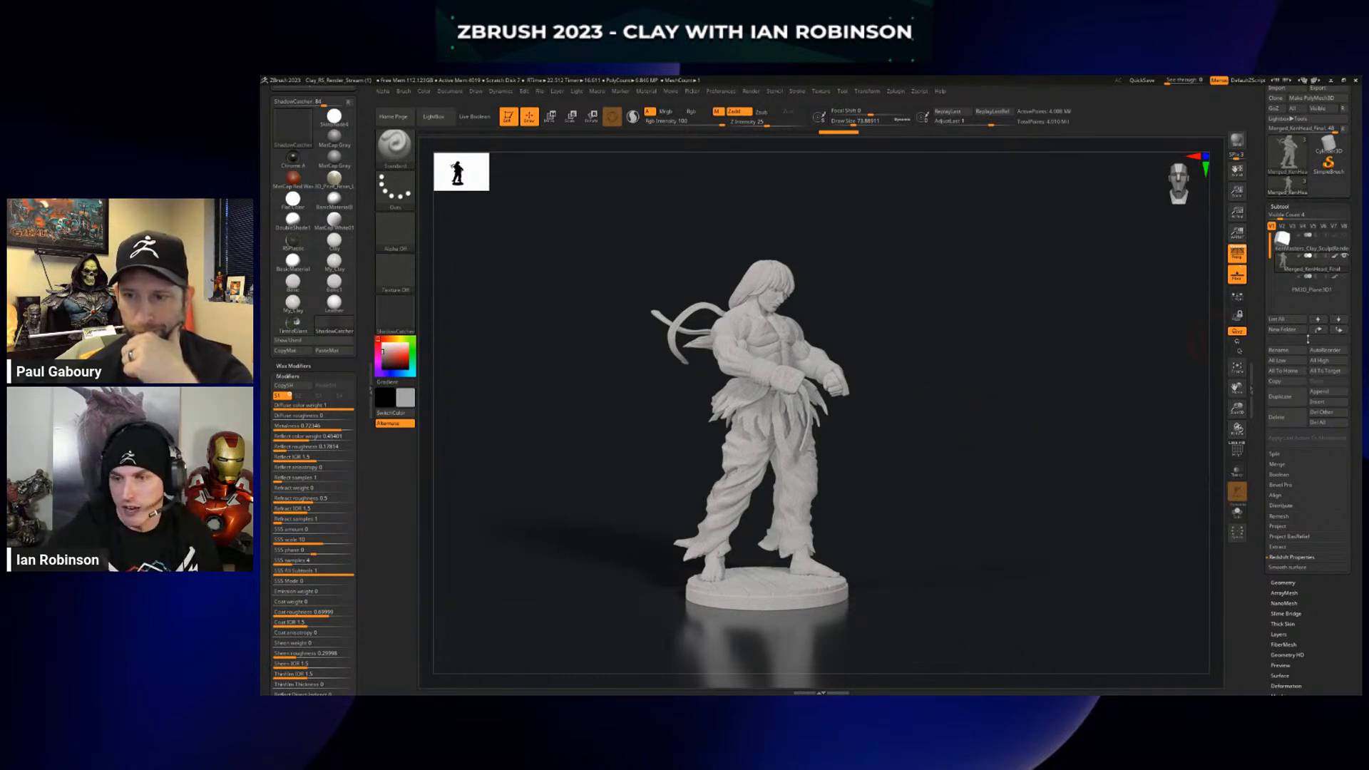
# Show the ground plane with the floor grid off, check the polyframe, and select the plane subtool
pyautogui.click(1327, 288)
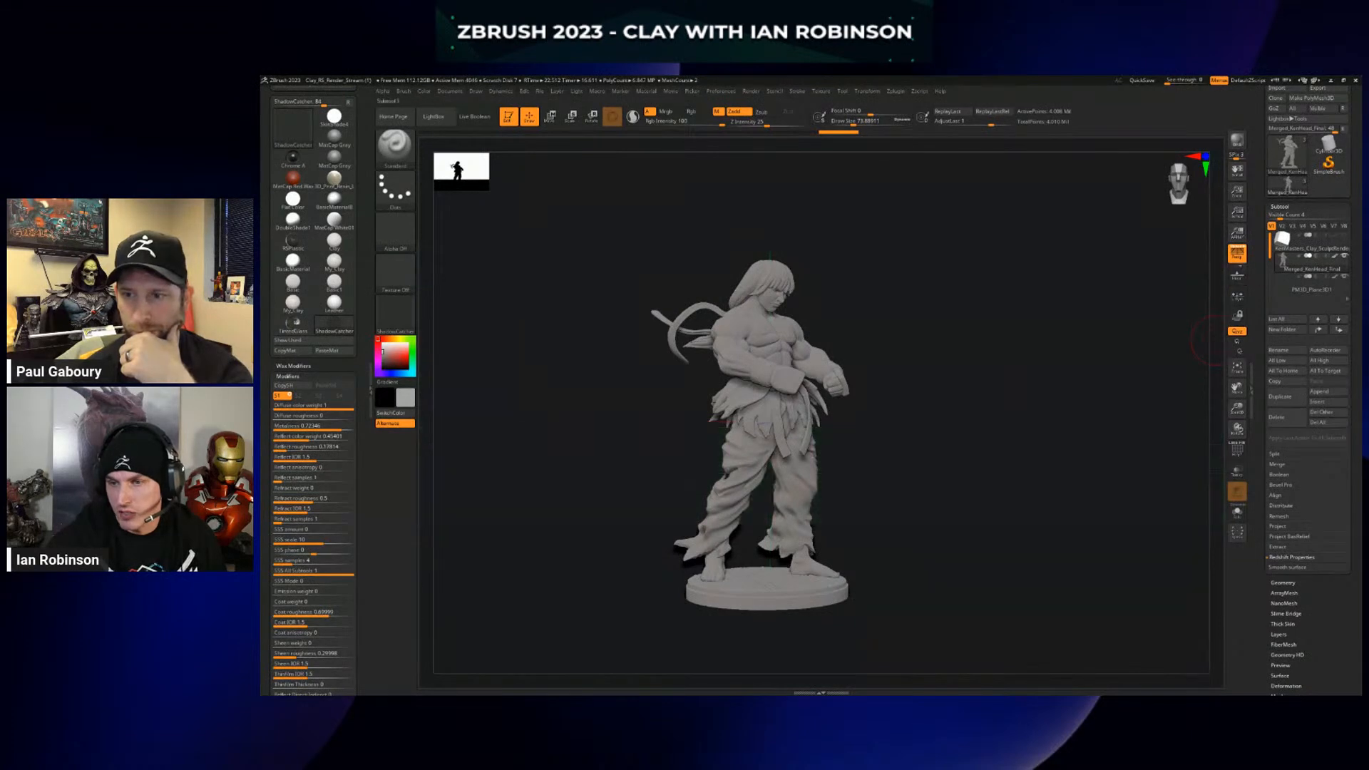
pyautogui.hotkey('shift', 'f')
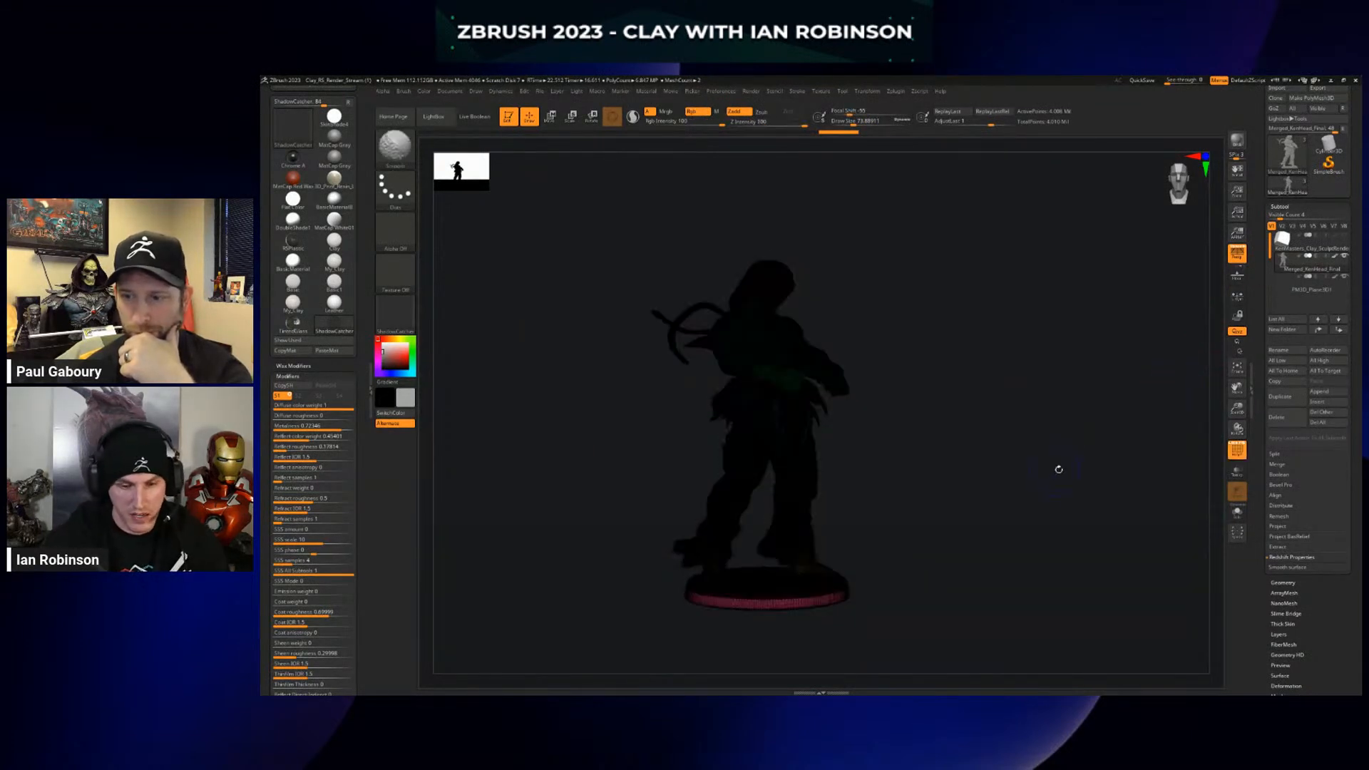
pyautogui.hotkey('shift', 'f')
pyautogui.keyDown('alt'); pyautogui.click(976, 578); pyautogui.keyUp('alt')
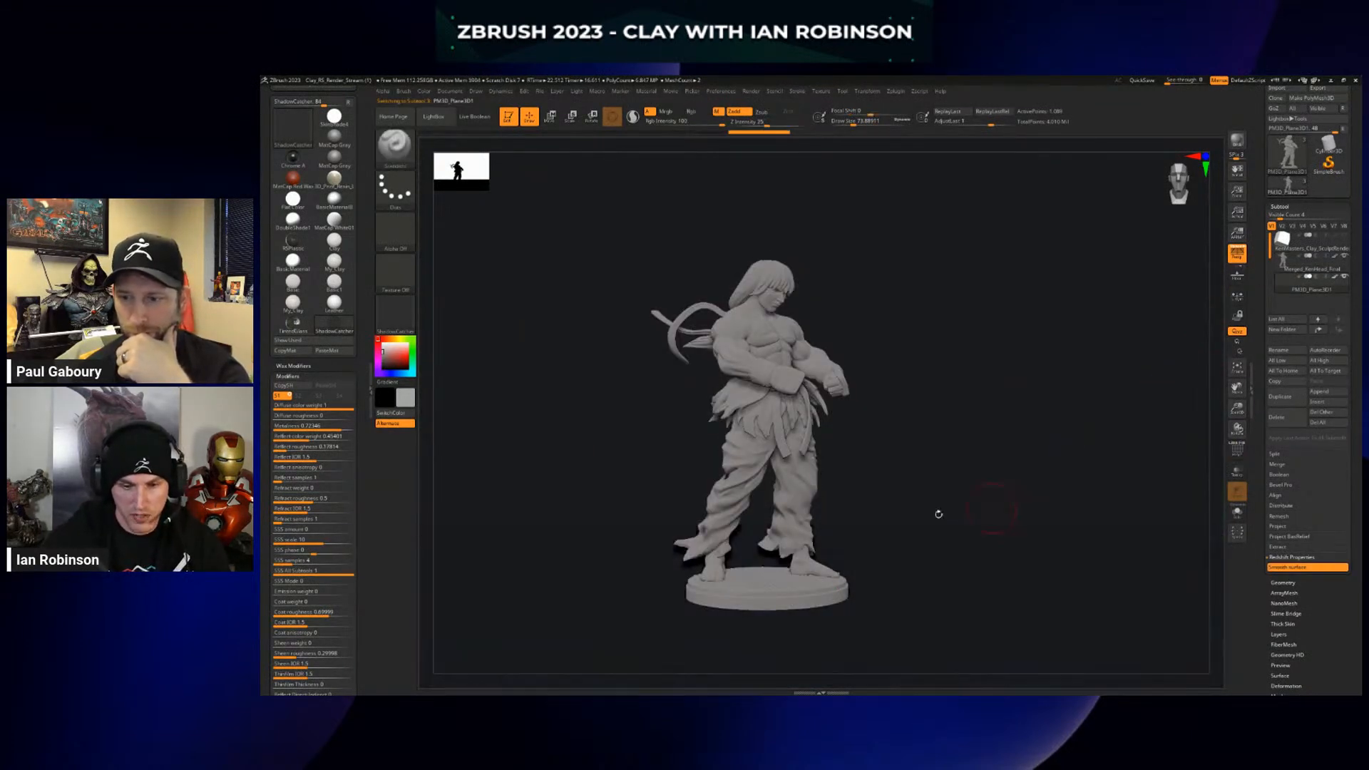
# Enlarge the ground plane beneath the statue with the transform gizmo
pyautogui.press('w')
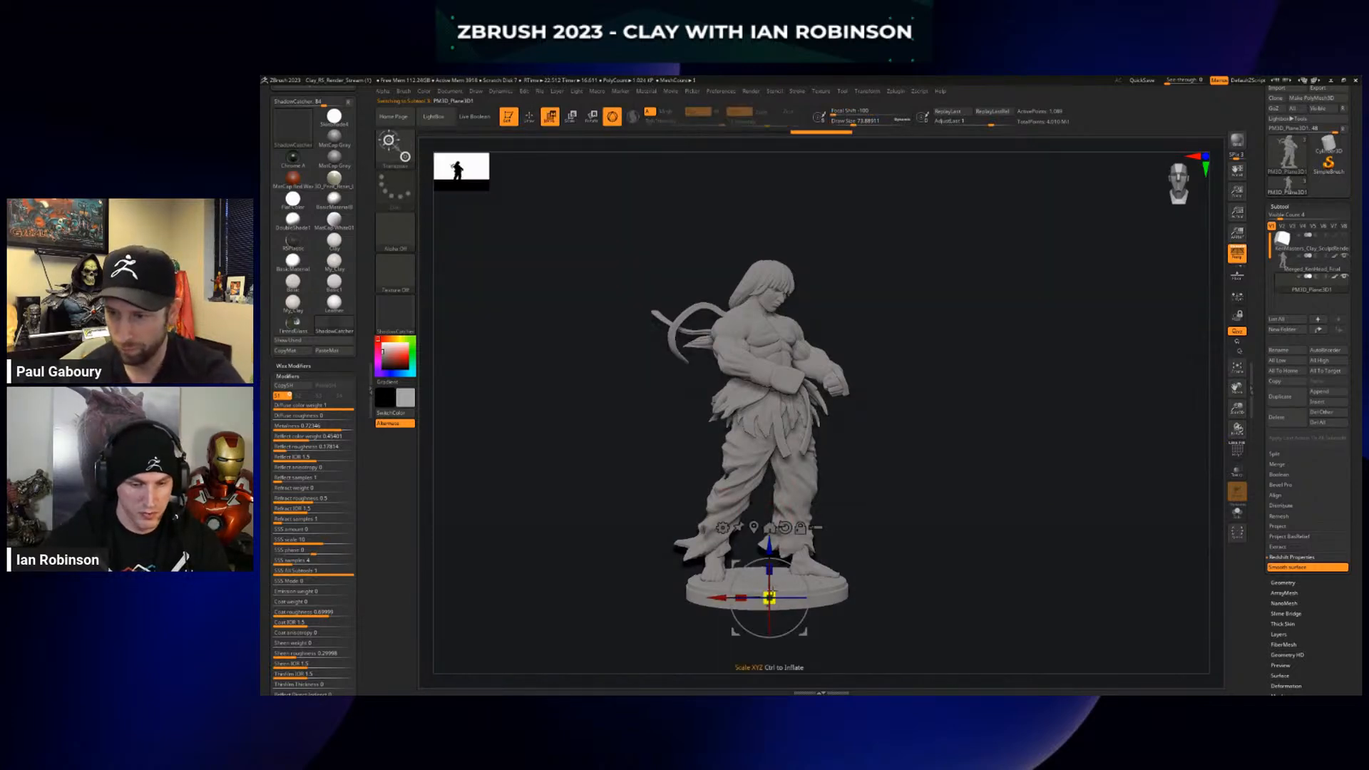
pyautogui.scroll(-5, 911, 507)
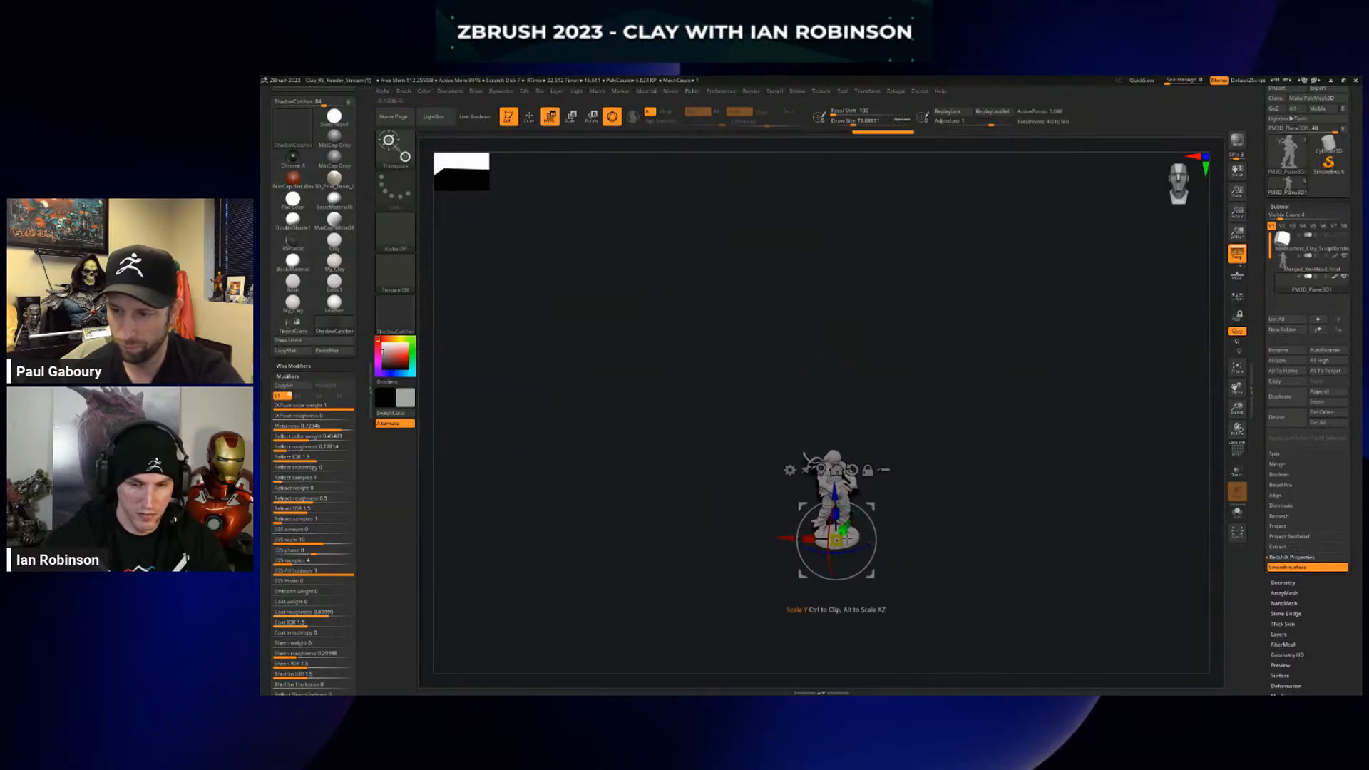
pyautogui.press('q')
pyautogui.moveTo(972, 556)
pyautogui.mouseDown(button='right')
pyautogui.moveTo(990, 520)
pyautogui.moveTo(947, 542)
pyautogui.moveTo(819, 506)
pyautogui.moveTo(907, 480)
pyautogui.moveTo(963, 503)
pyautogui.mouseUp(button='right')
pyautogui.rightClick(991, 574)
# Select the statue subtool and render it standing on the enlarged ground plane
pyautogui.keyDown('alt'); pyautogui.click(797, 463); pyautogui.keyUp('alt')
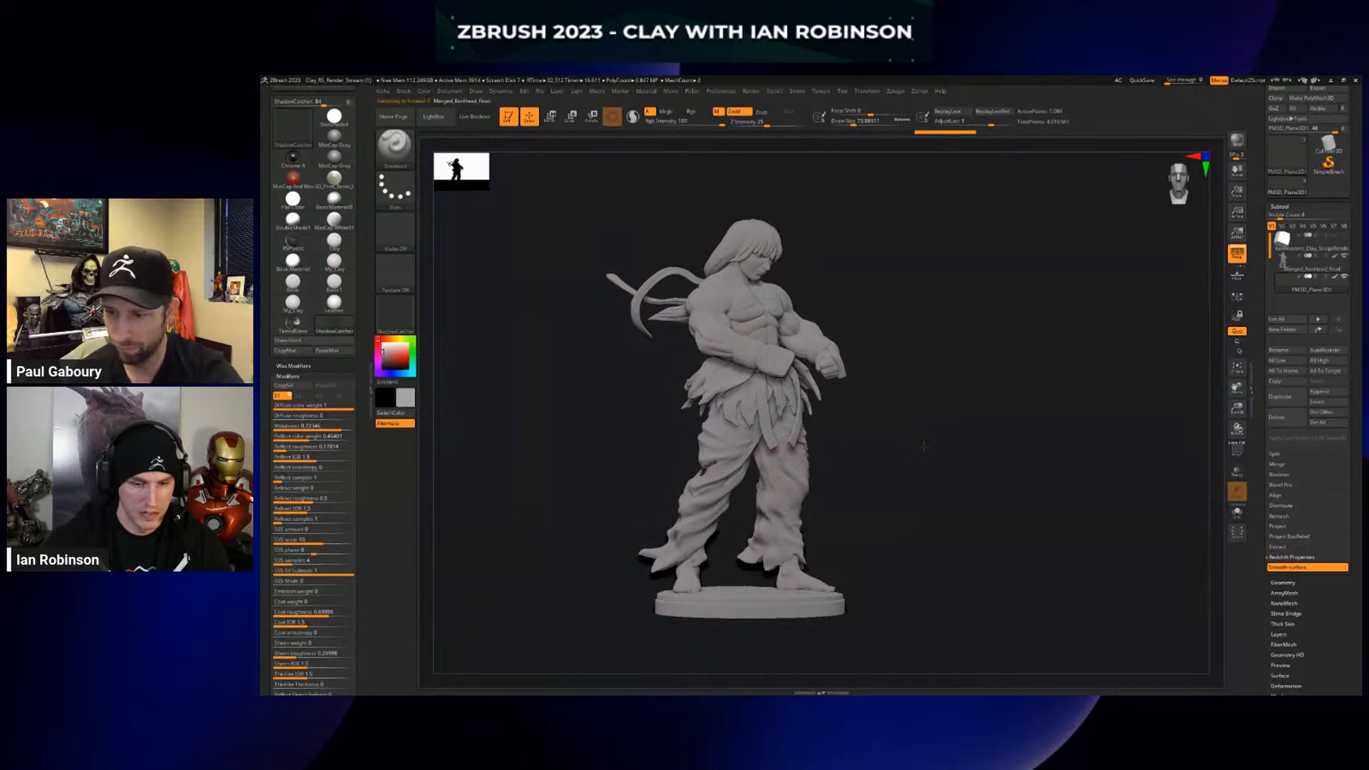
pyautogui.keyDown('ctrl'); pyautogui.moveTo(924, 445); pyautogui.dragTo(965, 402, button='right'); pyautogui.keyUp('ctrl')
pyautogui.press('shift')
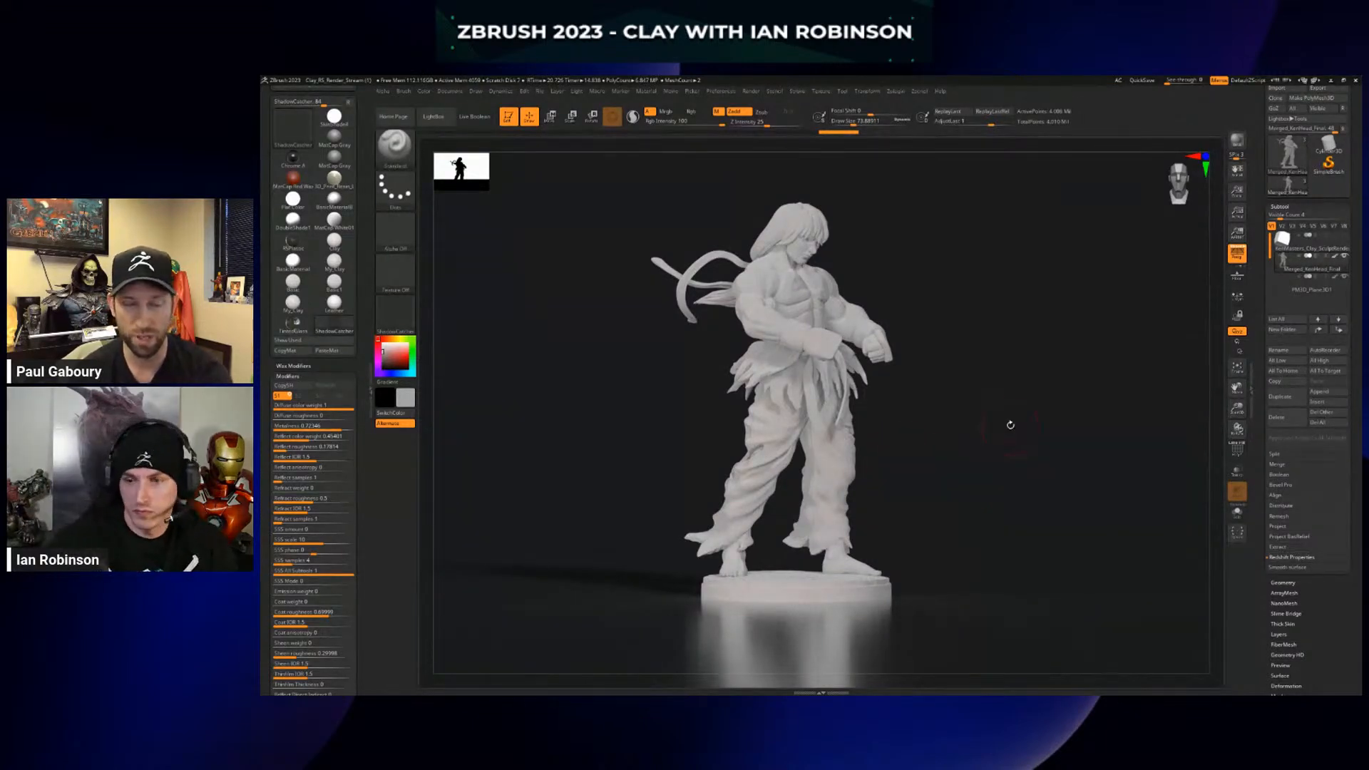
# Select the box subtool at the head of the subtool list and switch to BasicMaterial
pyautogui.click(1285, 242)
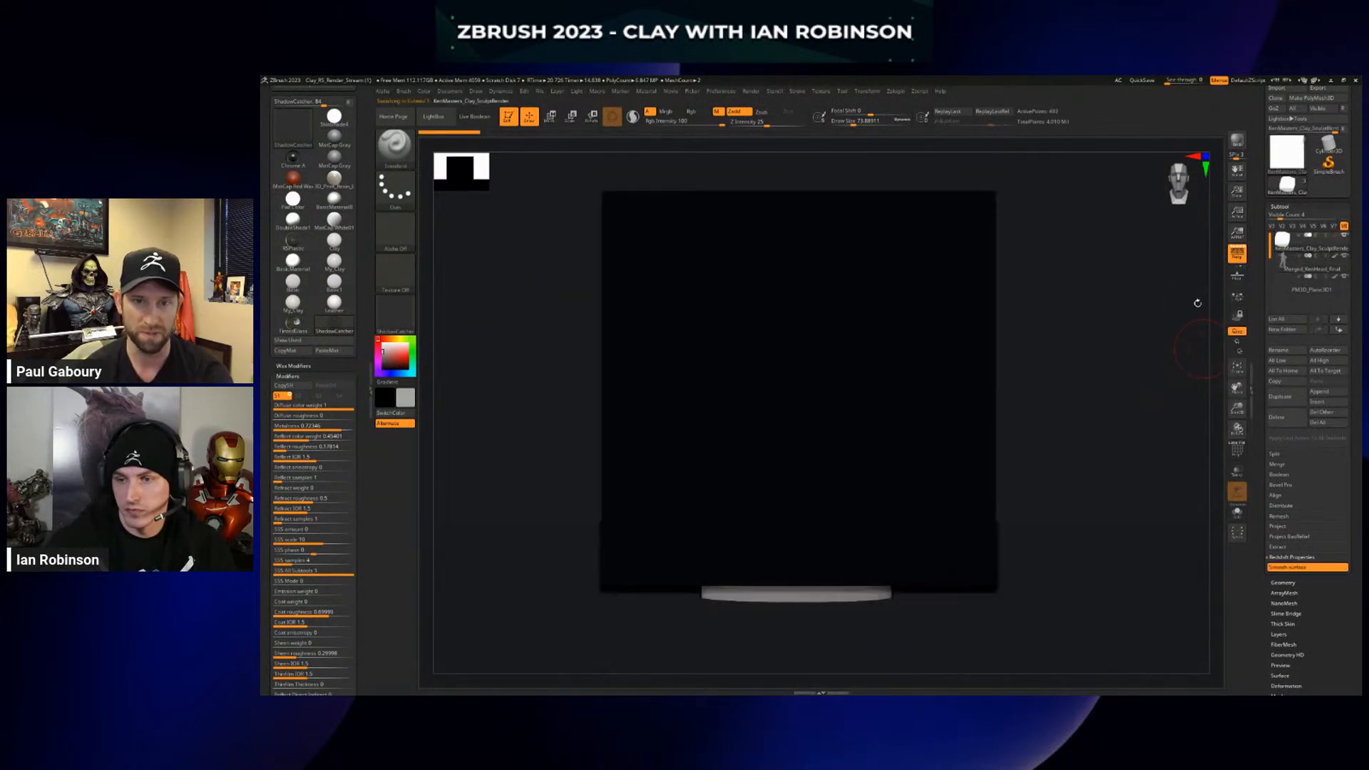
pyautogui.keyDown('alt'); pyautogui.moveTo(1133, 400); pyautogui.dragTo(1106, 355); pyautogui.keyUp('alt')
pyautogui.click(394, 314)
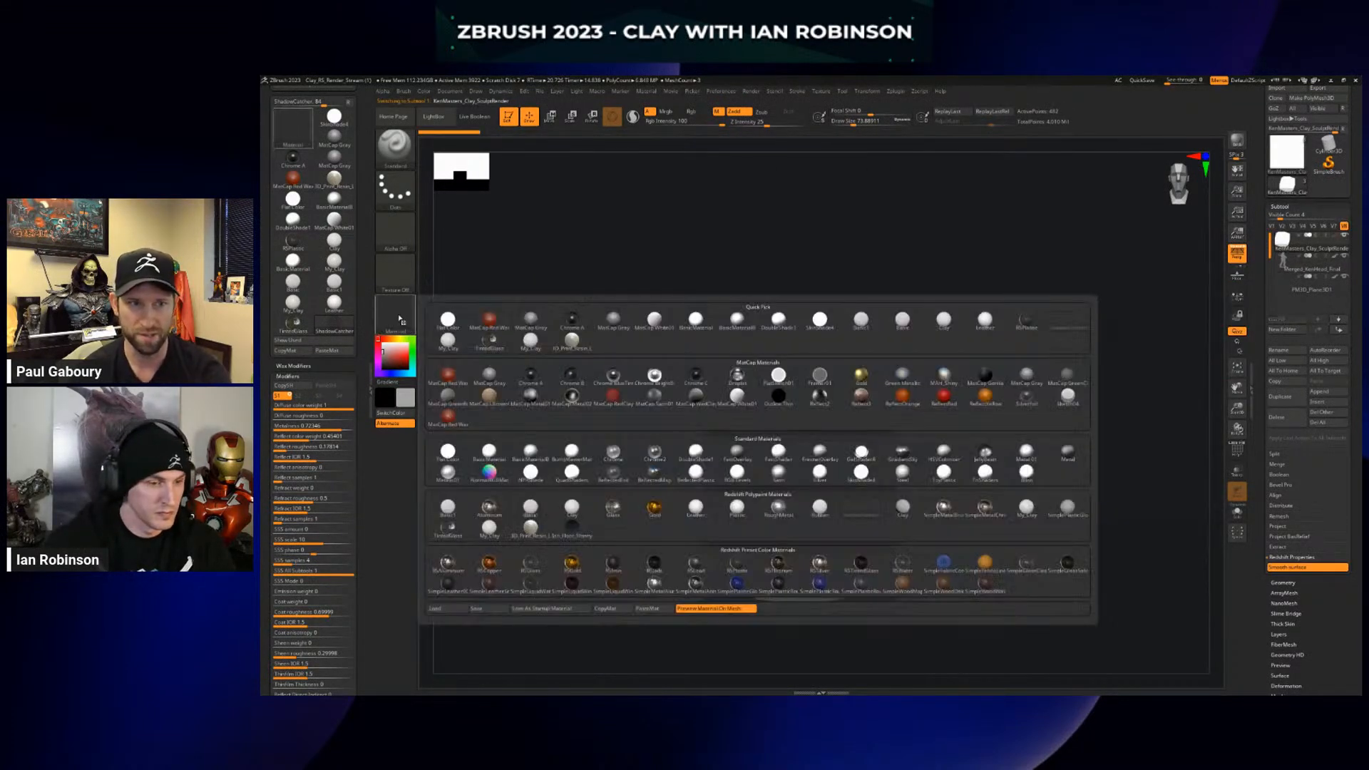
pyautogui.click(490, 454)
pyautogui.moveTo(1008, 305); pyautogui.dragTo(1051, 382)
# Isolate the box subtool with Solo, check its polyframe, and show its transform gizmo
pyautogui.click(1236, 515)
pyautogui.keyDown('alt'); pyautogui.moveTo(1070, 431); pyautogui.dragTo(1038, 383); pyautogui.keyUp('alt')
pyautogui.hotkey('shift', 'f')
pyautogui.hotkey('shift', 'f')
pyautogui.press('w')
pyautogui.moveTo(952, 403)
pyautogui.keyDown('alt'); pyautogui.mouseDown()
pyautogui.moveTo(920, 346)
pyautogui.moveTo(951, 379)
pyautogui.mouseUp(); pyautogui.keyUp('alt')
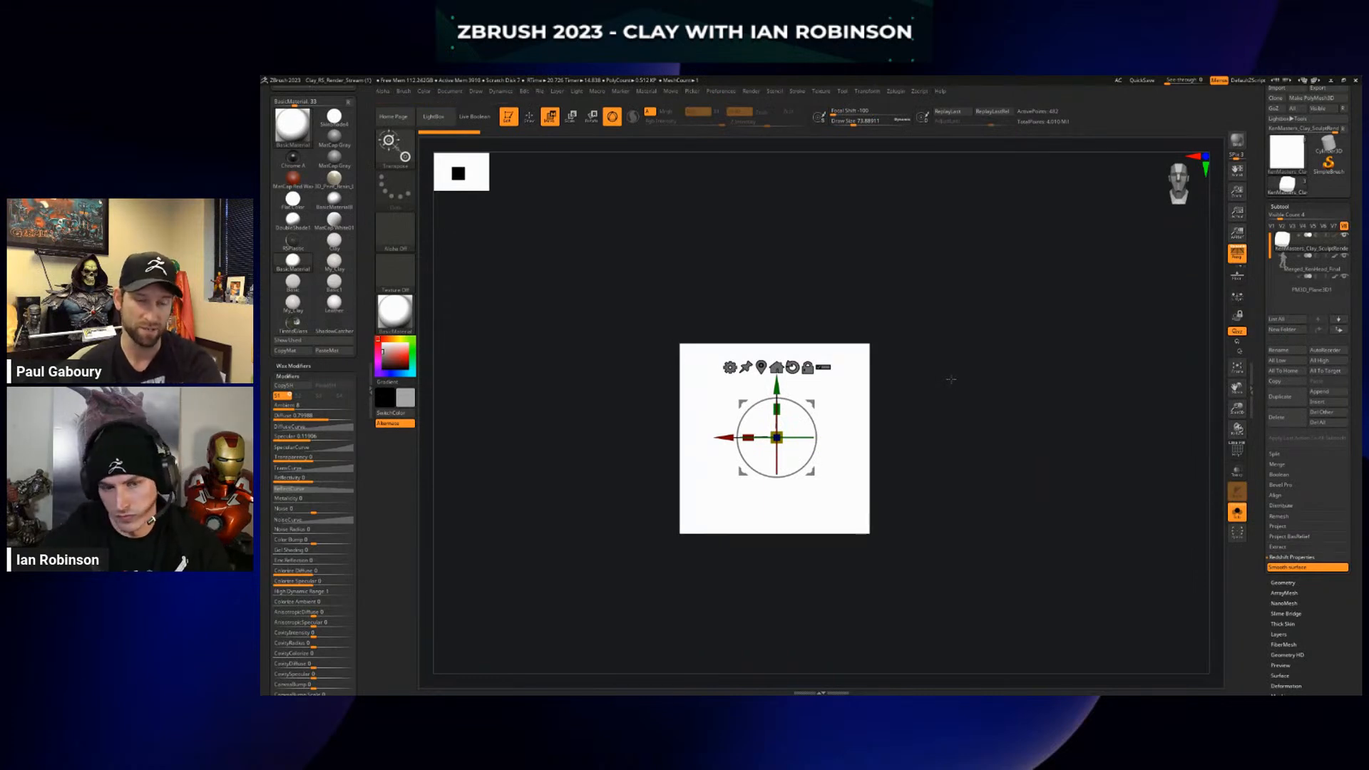
# Add a Sphere3D as a new subtool, make it the active subtool, and return to draw mode
pyautogui.click(1316, 401)
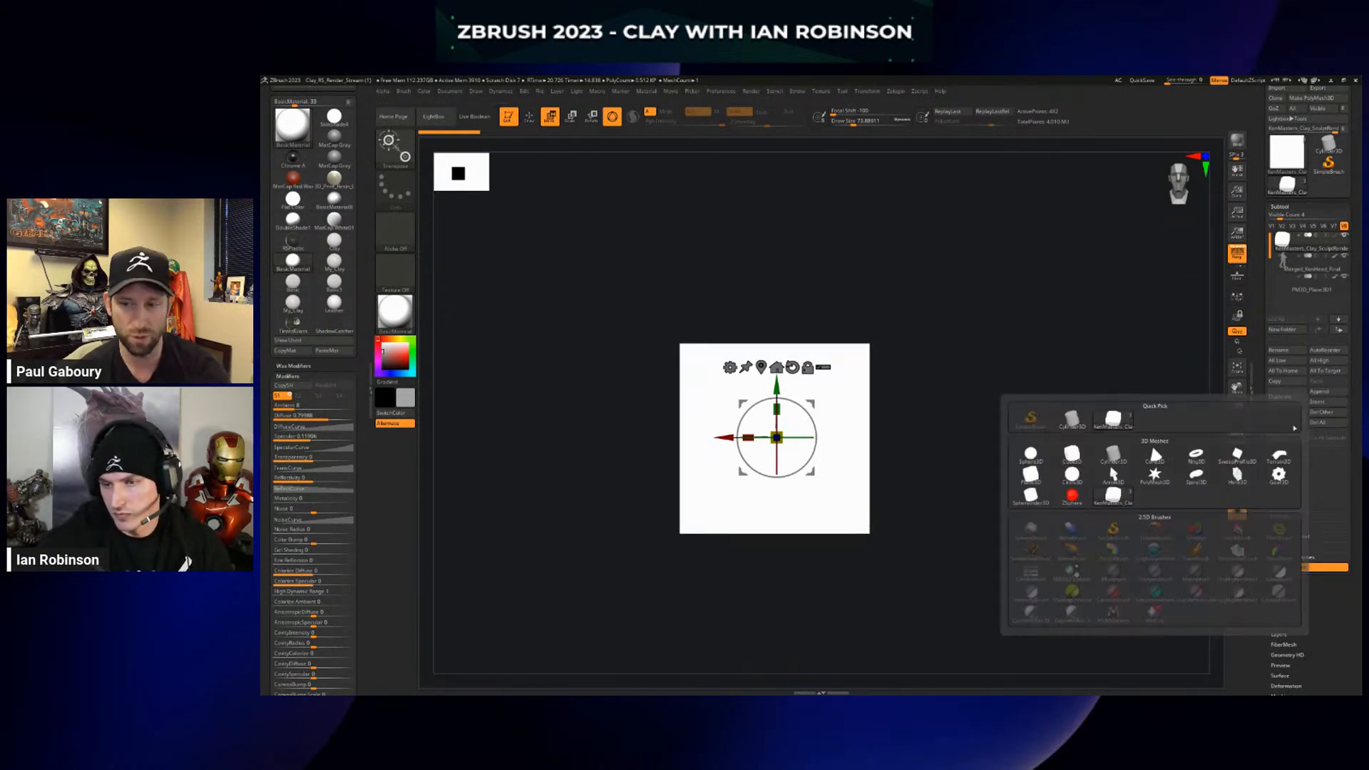
pyautogui.click(1032, 453)
pyautogui.press('q')
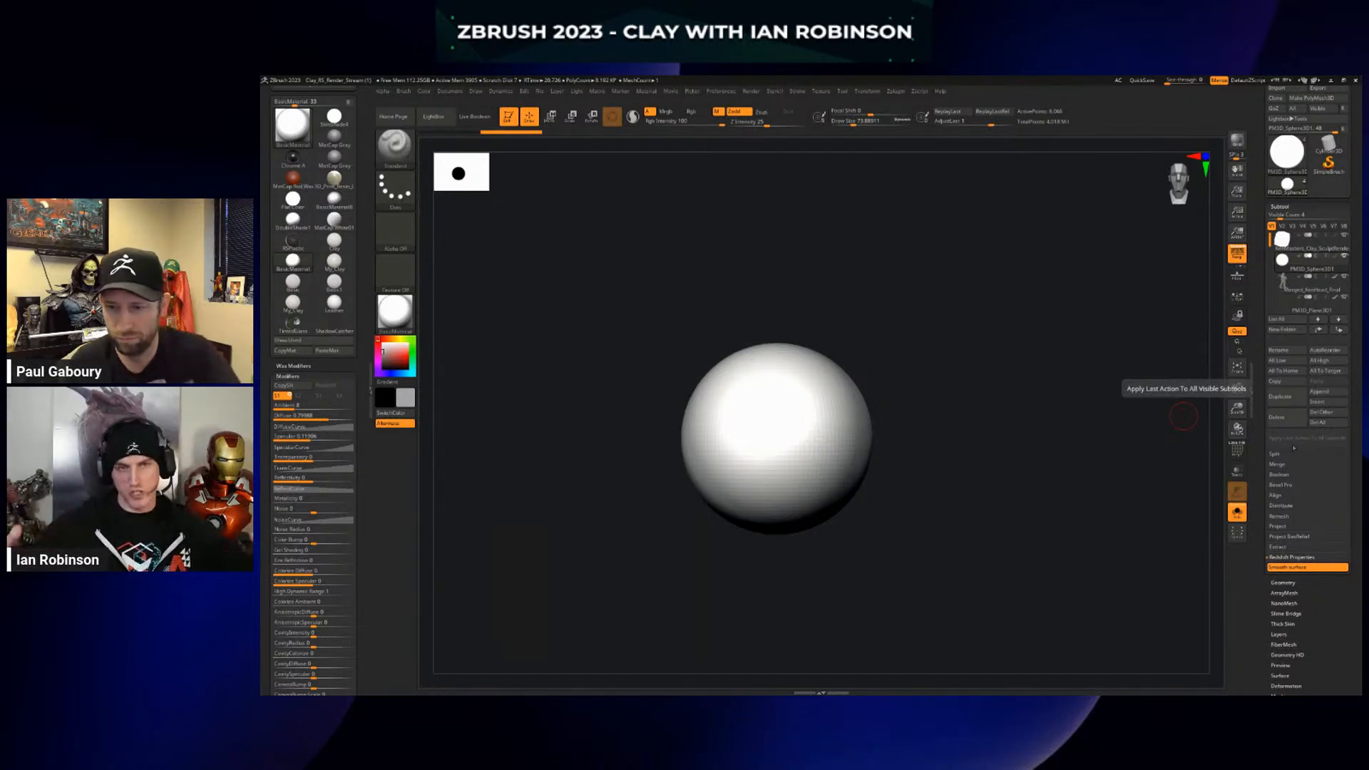
# Switch off the extra scene light, toggle the main light off and on, and frame the sphere
pyautogui.keyDown('alt'); pyautogui.moveTo(1008, 401); pyautogui.dragTo(997, 375); pyautogui.keyUp('alt')
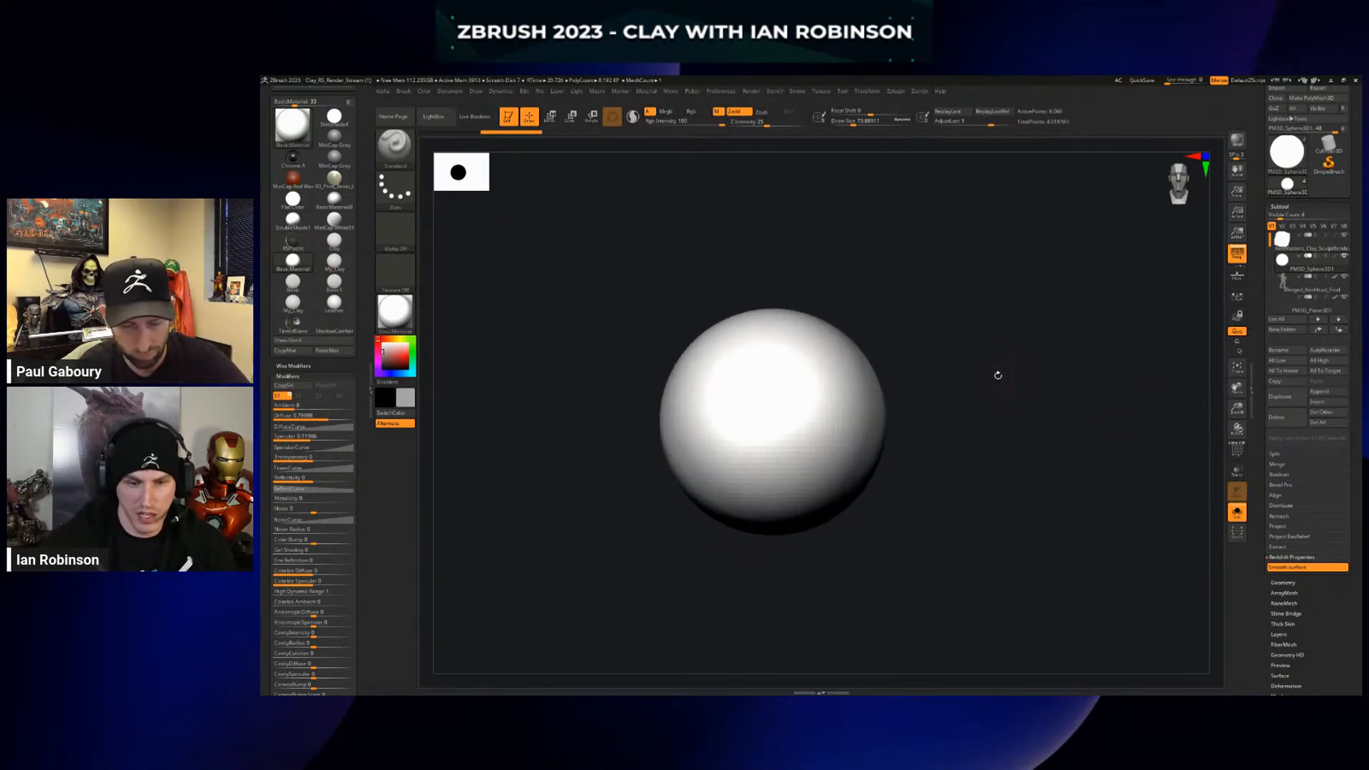
pyautogui.scroll(5, 1354, 186)
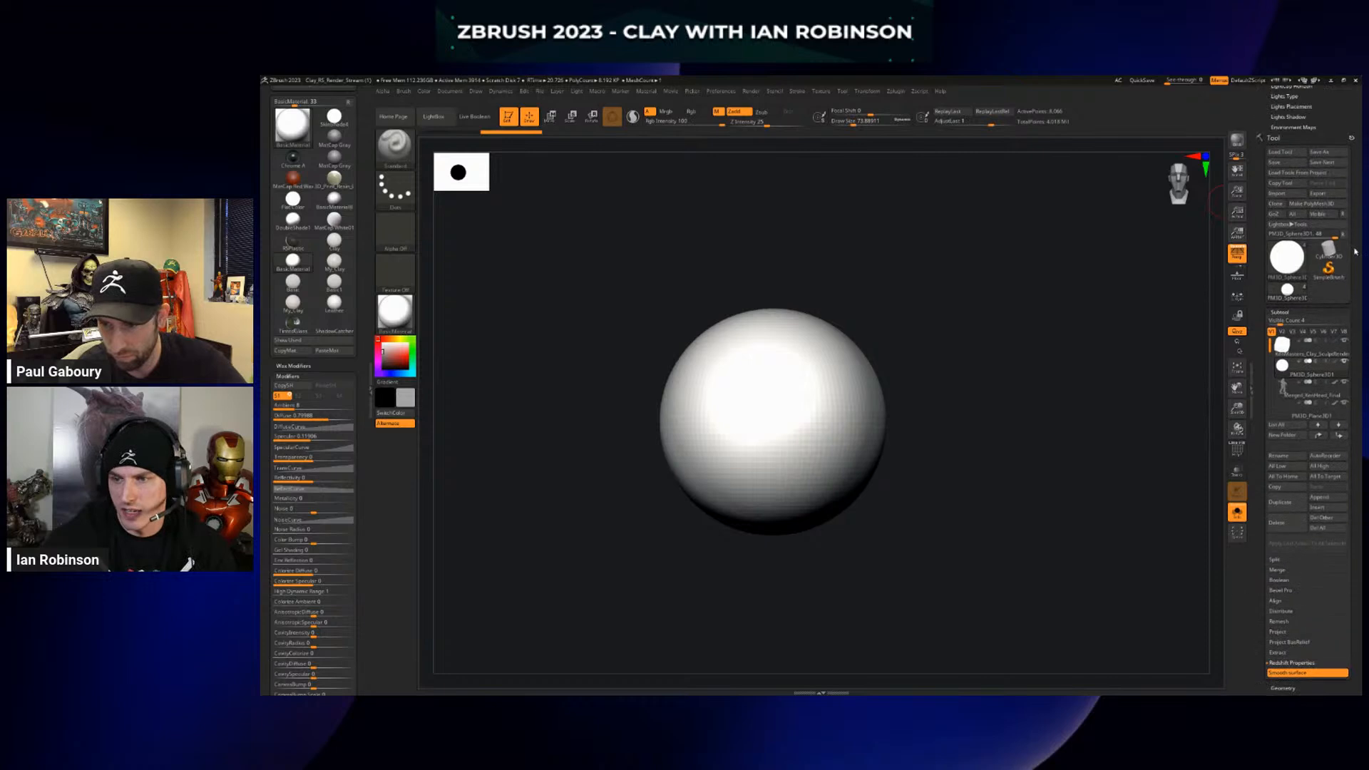
pyautogui.click(1344, 128)
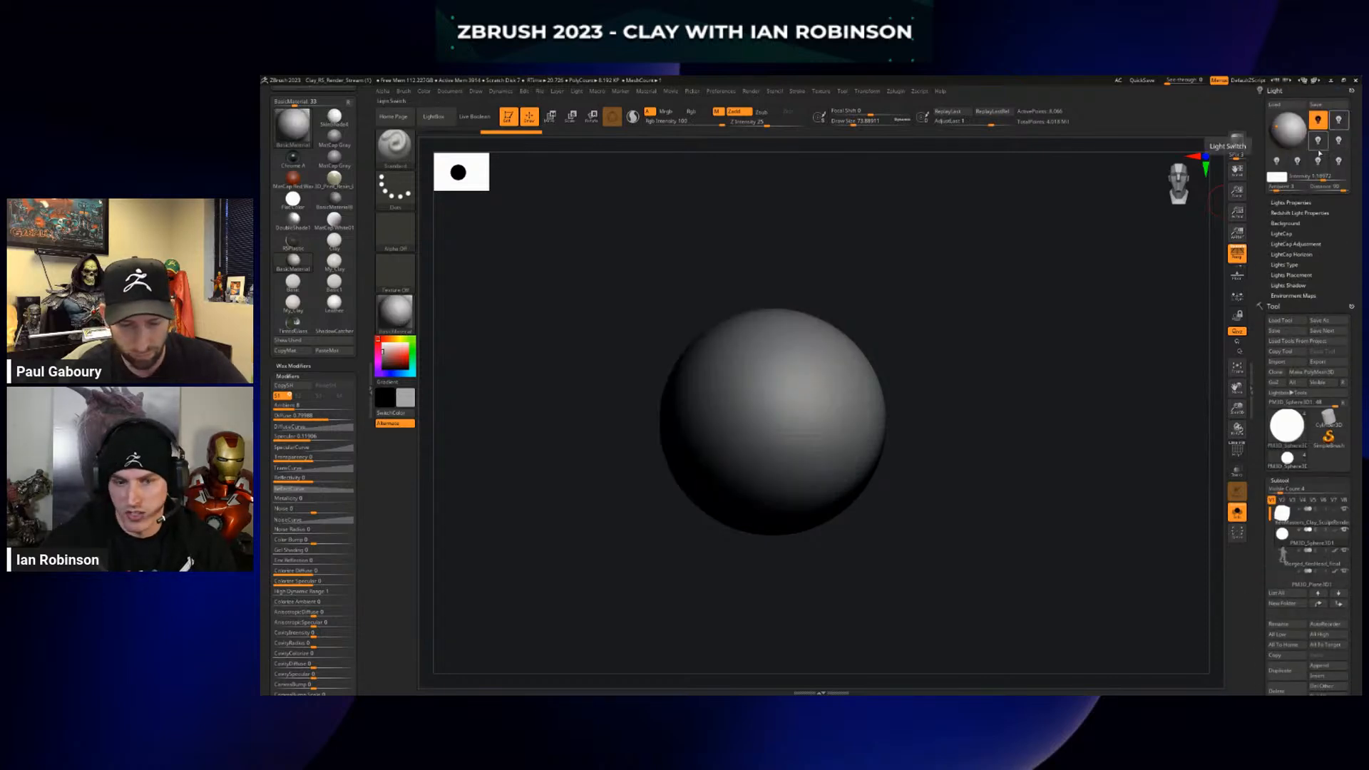
pyautogui.click(1319, 123)
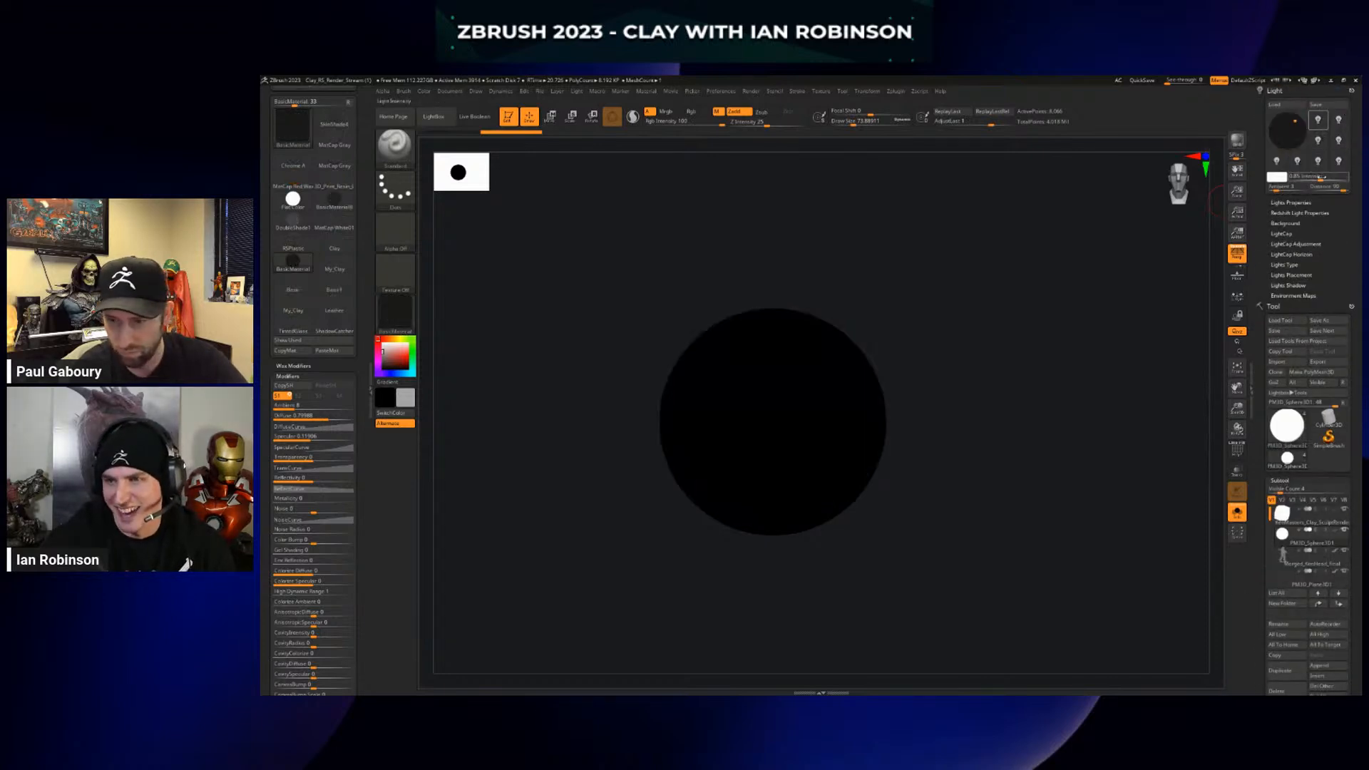
pyautogui.click(1317, 120)
pyautogui.press('f')
pyautogui.rightClick(1083, 338)
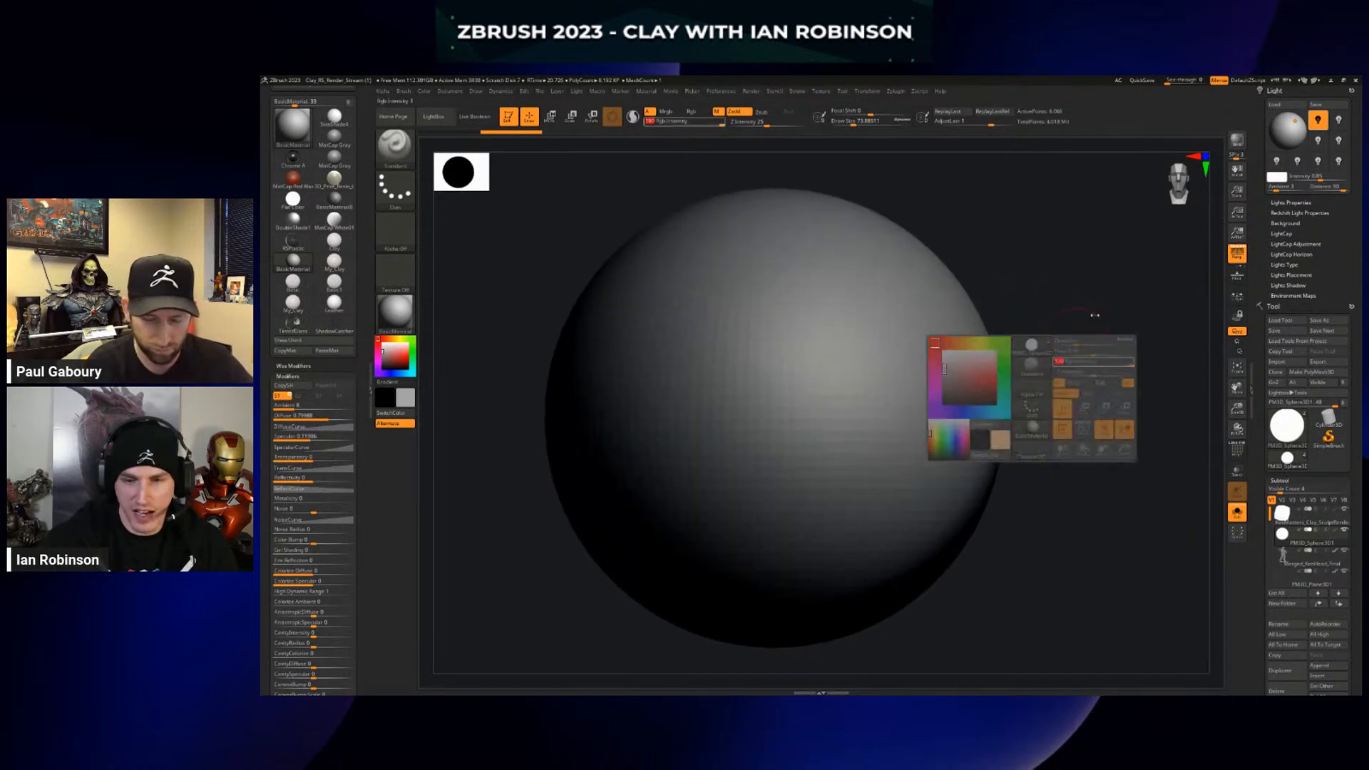
pyautogui.keyDown('ctrl'); pyautogui.moveTo(1094, 314); pyautogui.dragTo(1159, 350, button='right'); pyautogui.keyUp('ctrl')
# Look up the Stager controls in the sphere's Geometry settings
pyautogui.scroll(-3, 1325, 363)
pyautogui.scroll(-3, 1312, 382)
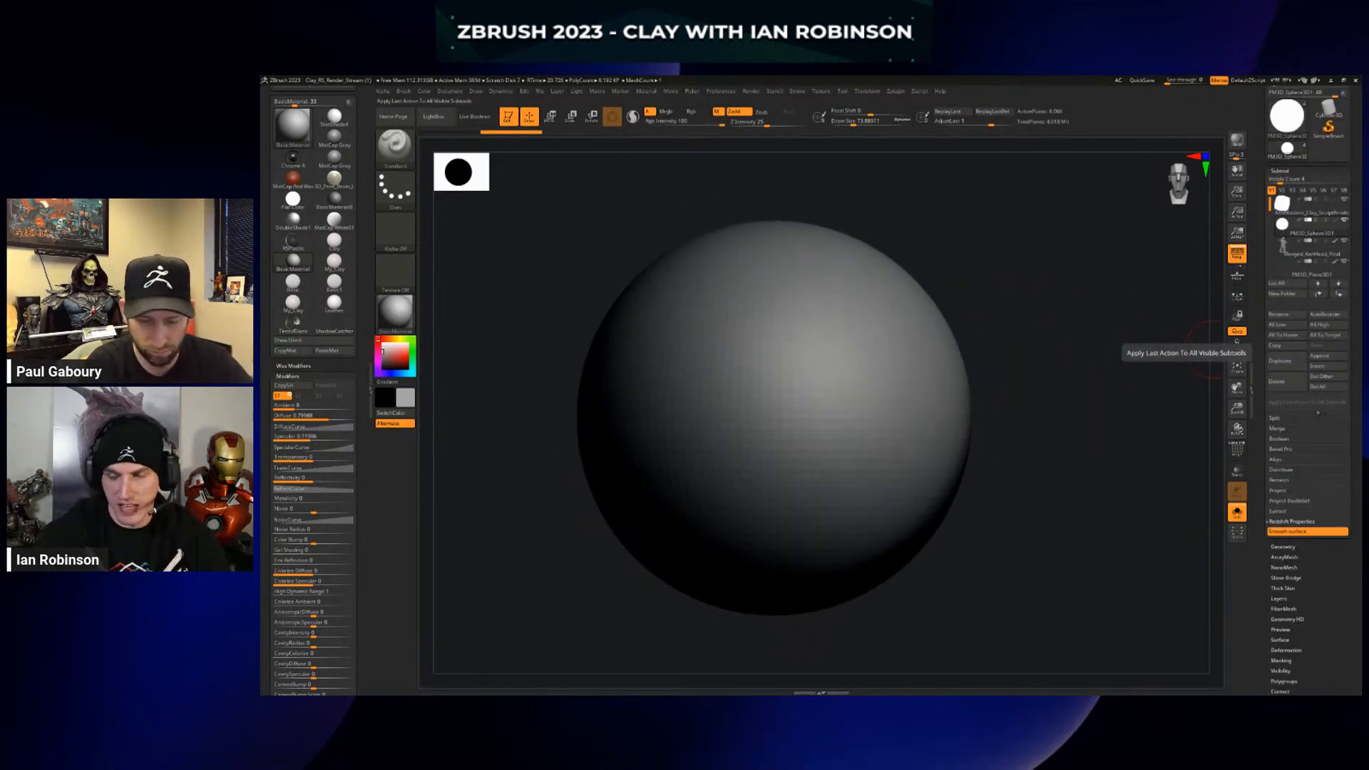
pyautogui.scroll(-5, 1310, 414)
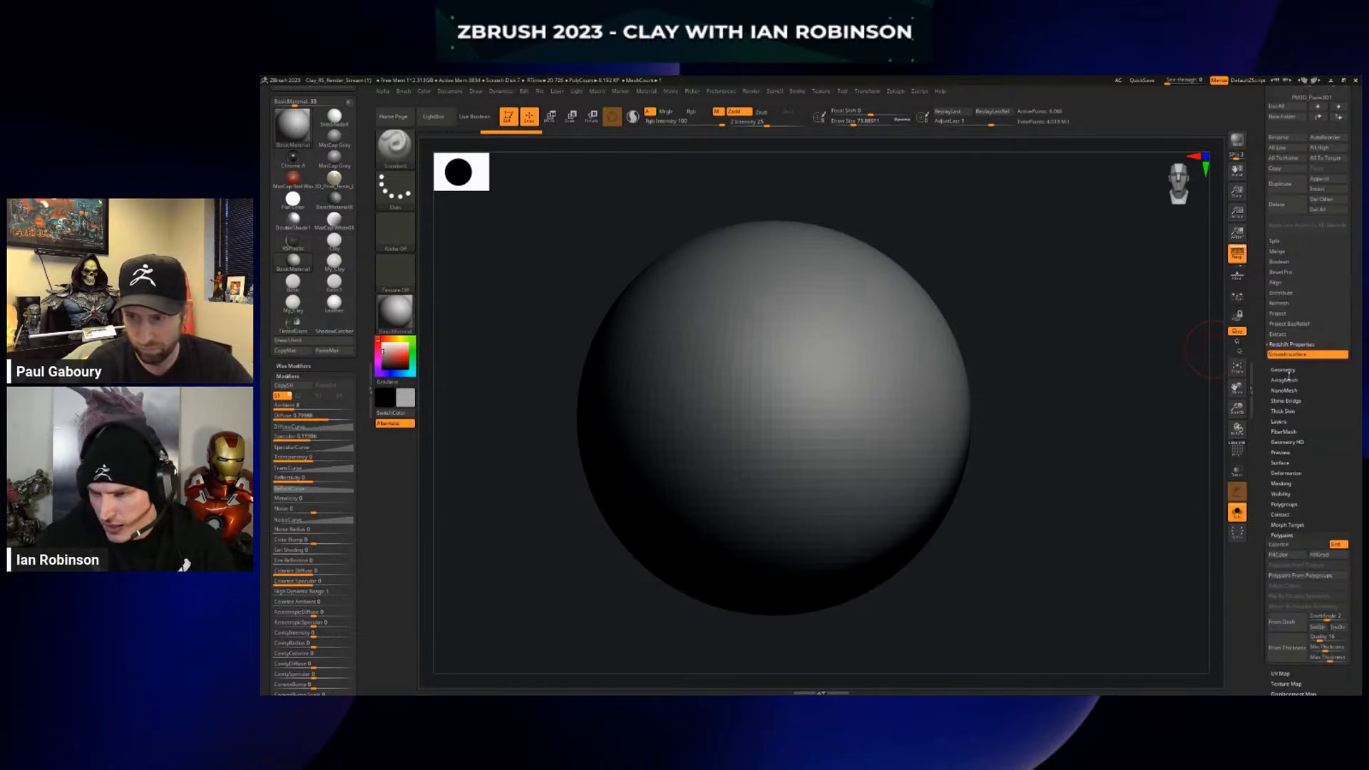
pyautogui.click(1286, 370)
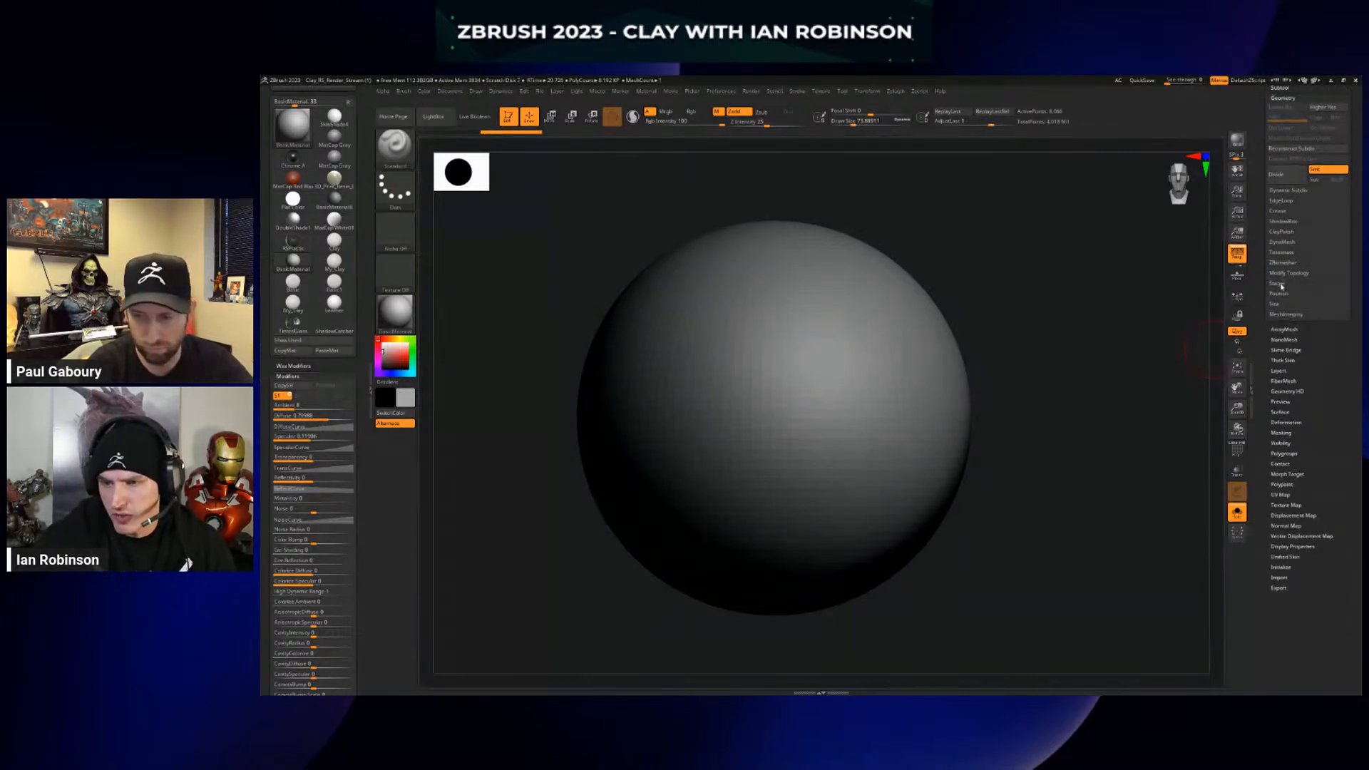
pyautogui.click(1280, 284)
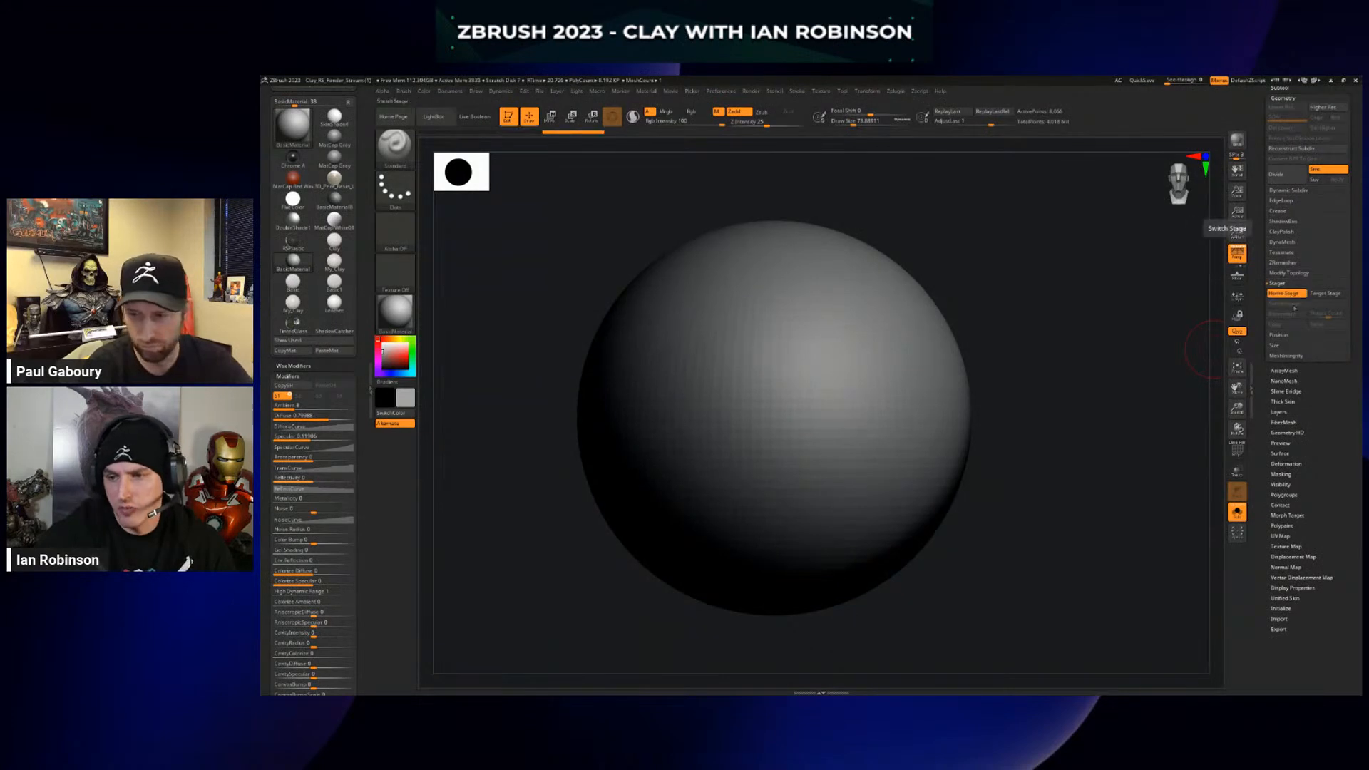
pyautogui.scroll(4, 1295, 308)
pyautogui.click(1285, 236)
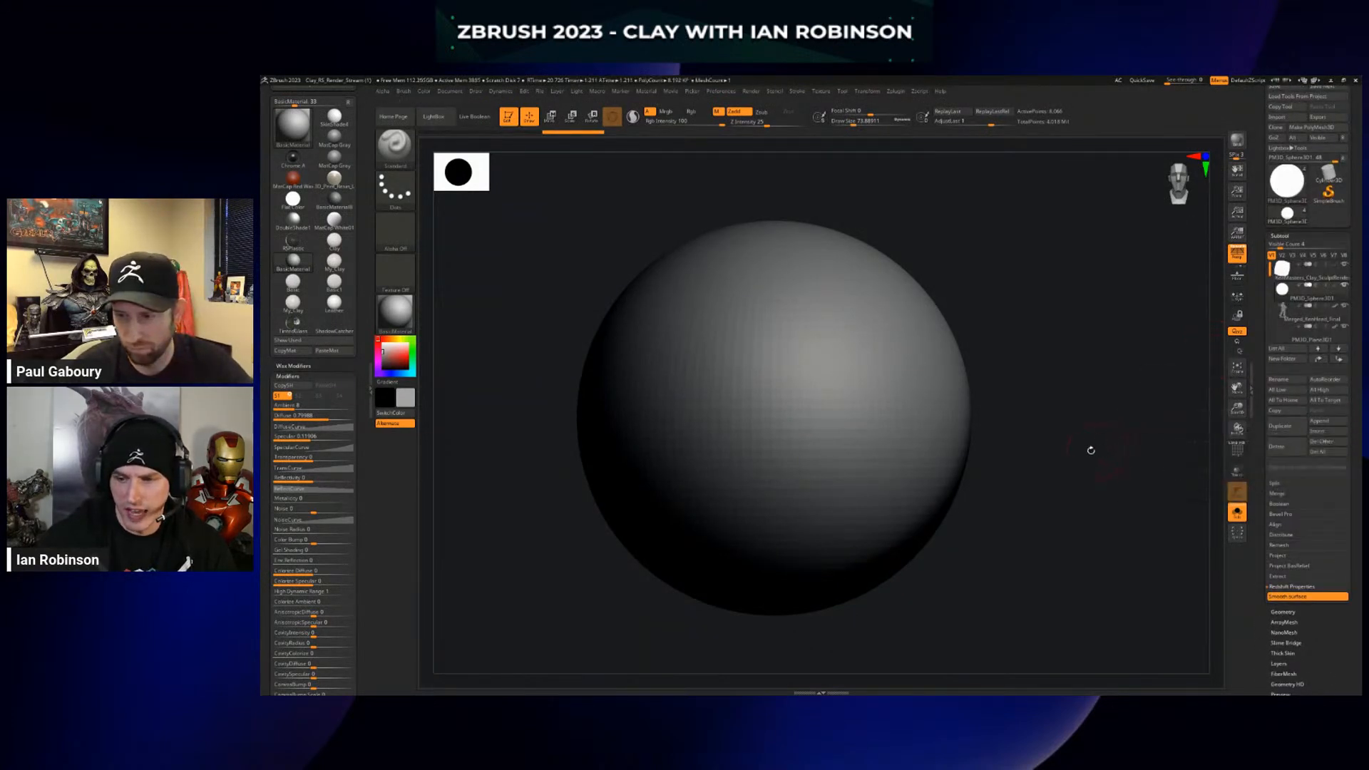
# Turn on the polyframe and use the gizmo to move the sphere away from its central position and rotate it
pyautogui.hotkey('shift', 'f')
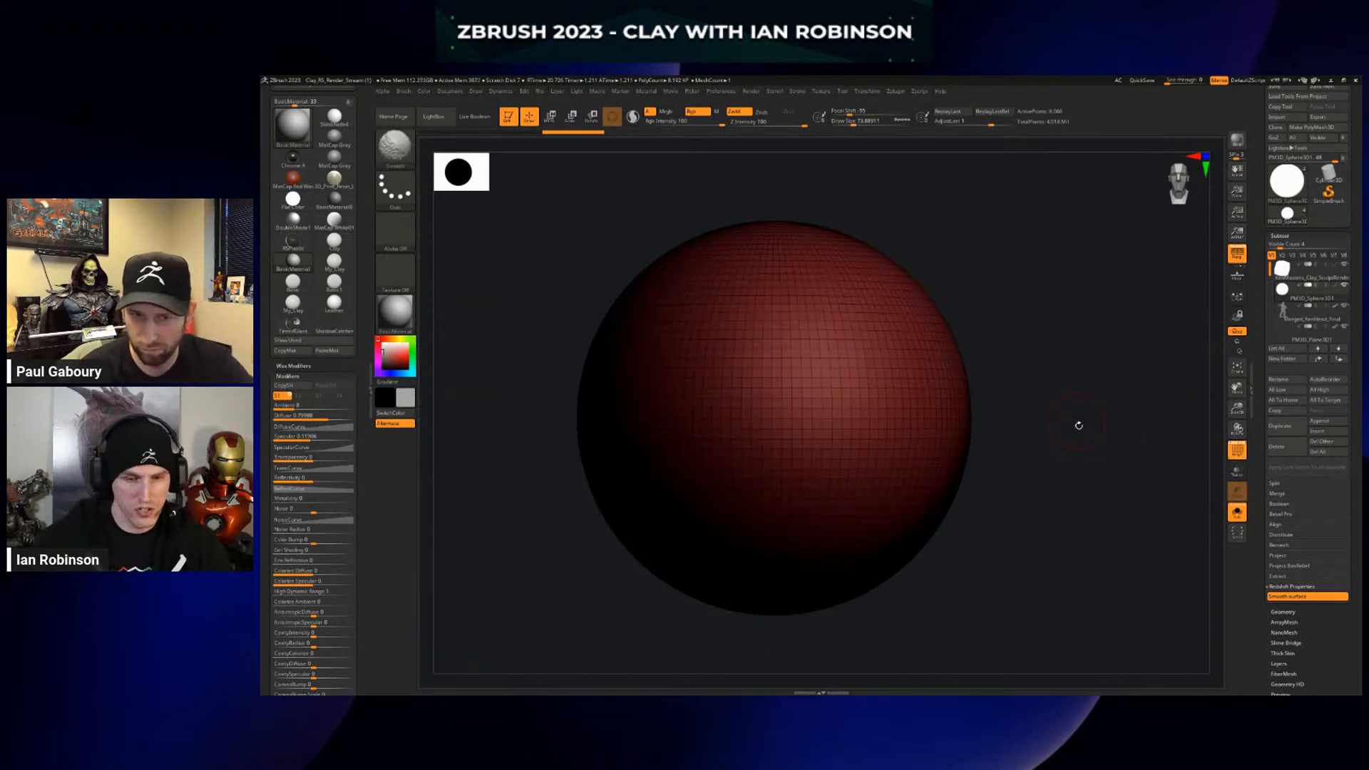
pyautogui.keyDown('alt'); pyautogui.moveTo(1076, 425); pyautogui.dragTo(1046, 388); pyautogui.keyUp('alt')
pyautogui.press('w')
pyautogui.press('q')
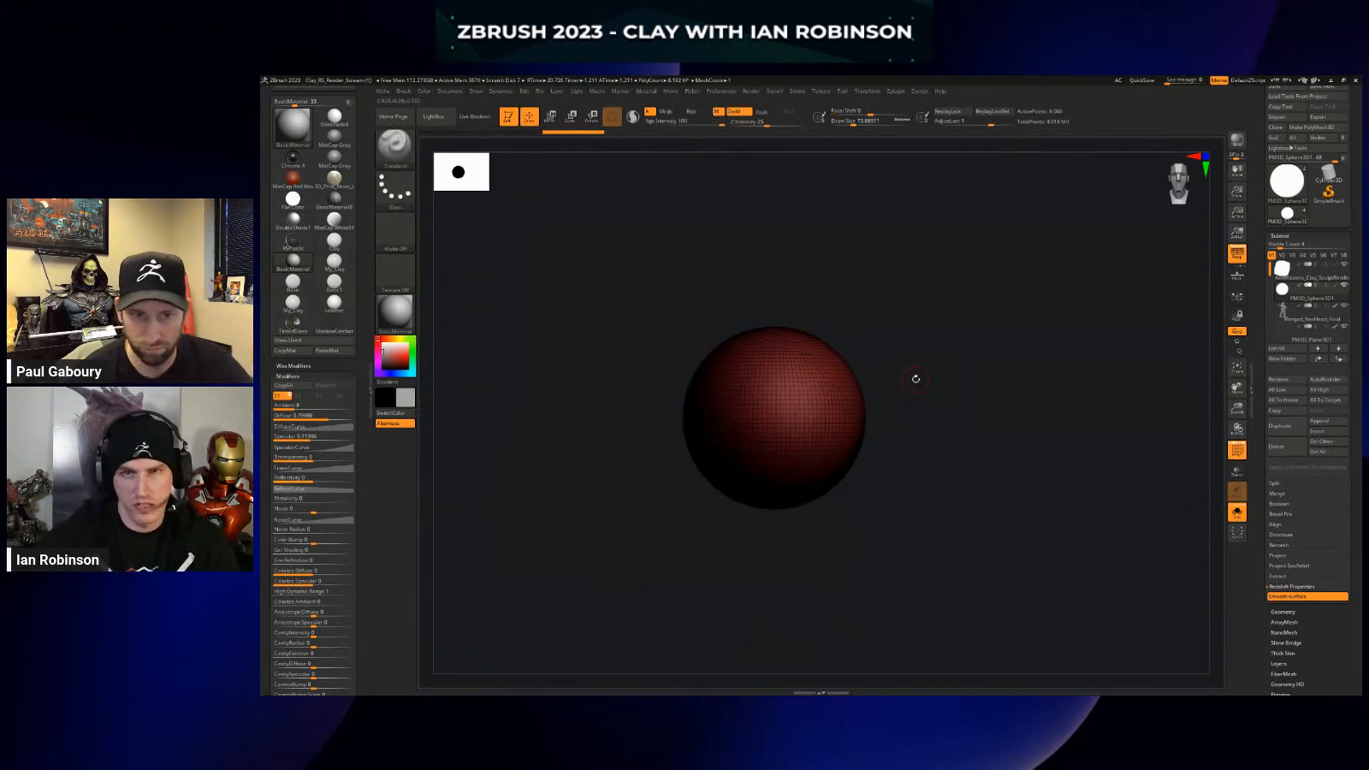
pyautogui.keyDown('alt'); pyautogui.moveTo(948, 401); pyautogui.dragTo(957, 395); pyautogui.keyUp('alt')
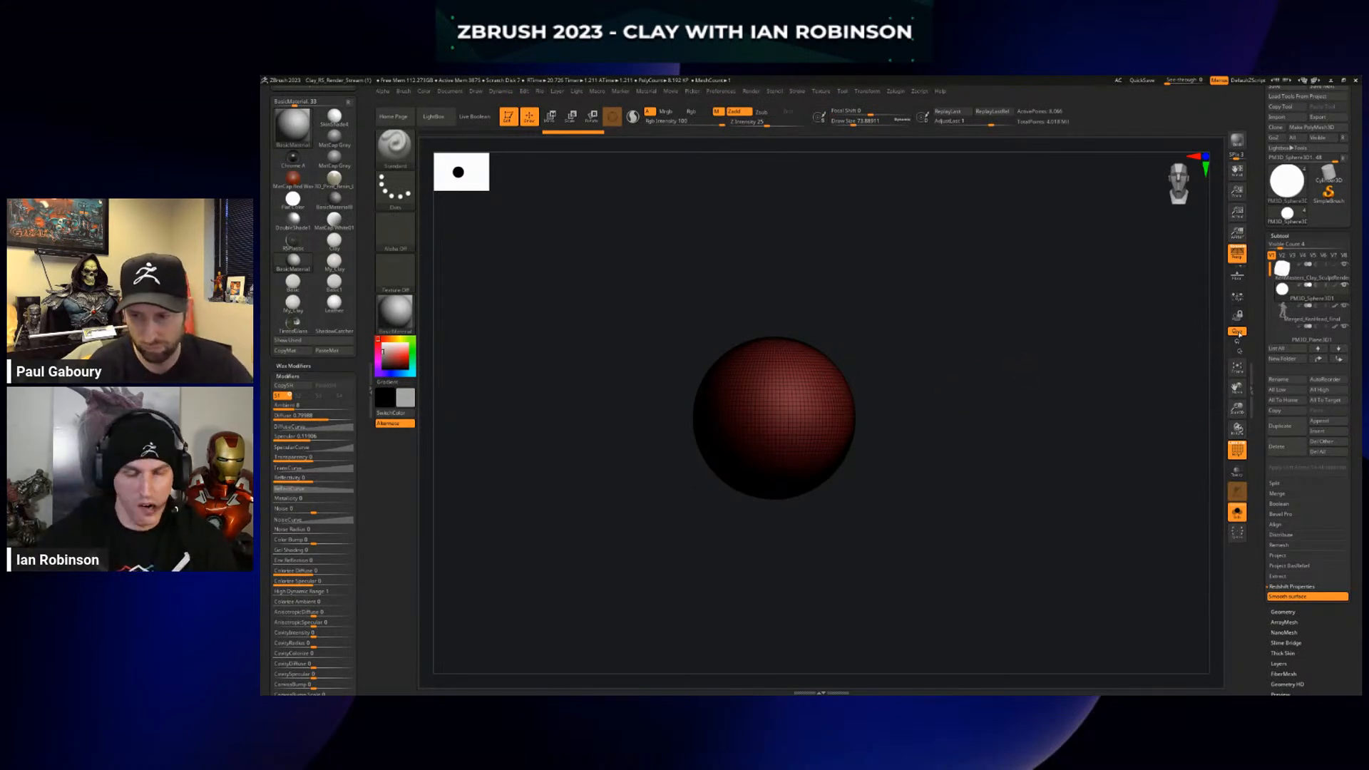
pyautogui.scroll(-1, 1305, 299)
pyautogui.press('w')
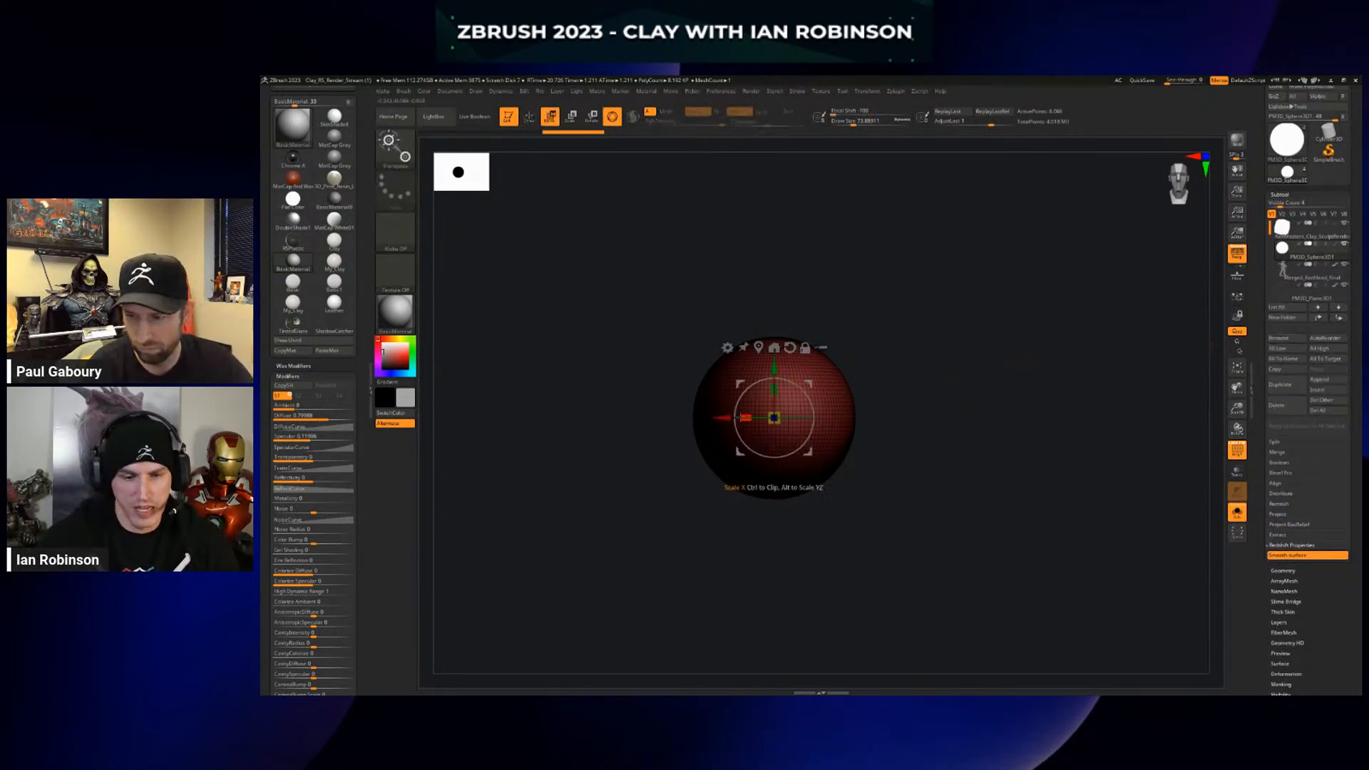
pyautogui.moveTo(745, 418); pyautogui.dragTo(1081, 407)
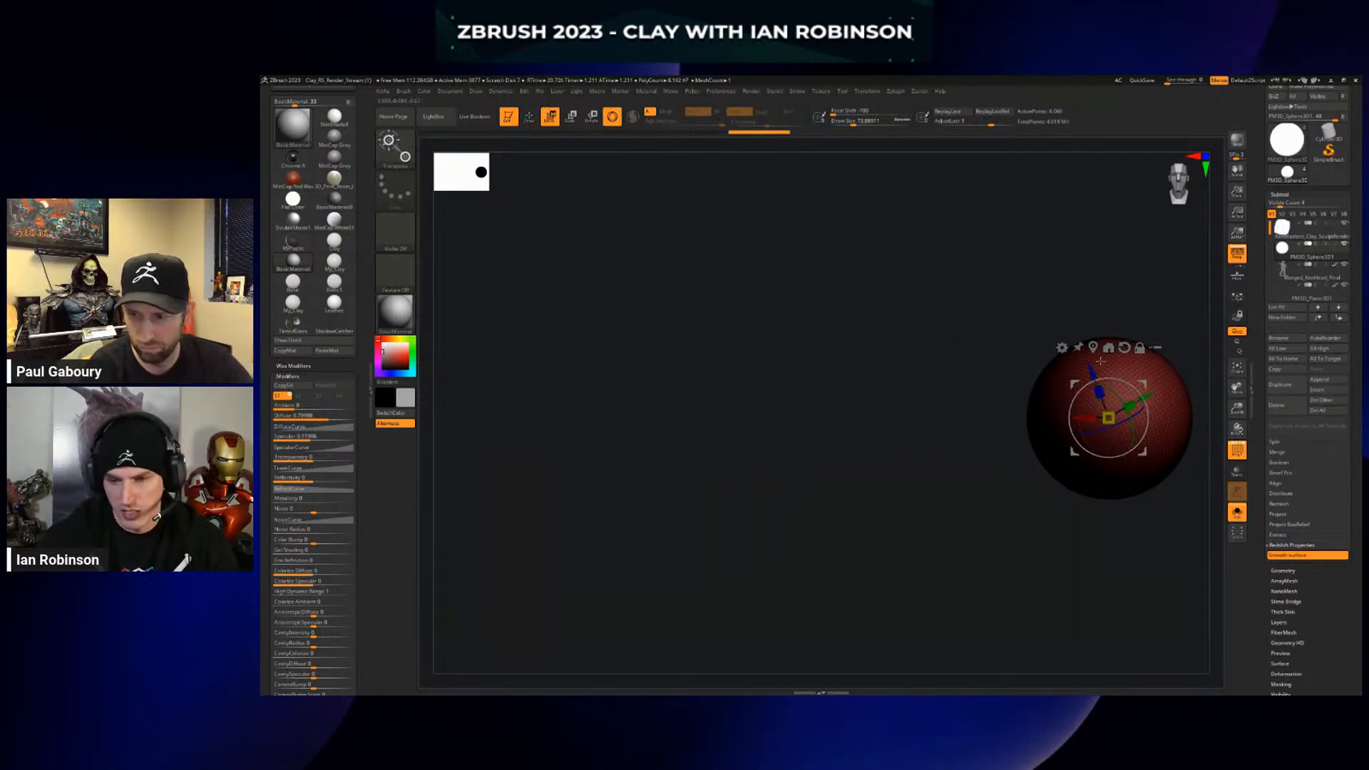
# Sculpt ClayBuildup strokes on the sphere using Local Symmetry and a draw size of about 177
pyautogui.press('q')
pyautogui.keyDown('ctrl'); pyautogui.moveTo(1090, 311); pyautogui.dragTo(1095, 338, button='right'); pyautogui.keyUp('ctrl')
pyautogui.press('b')
pyautogui.press('c')
pyautogui.press('b')
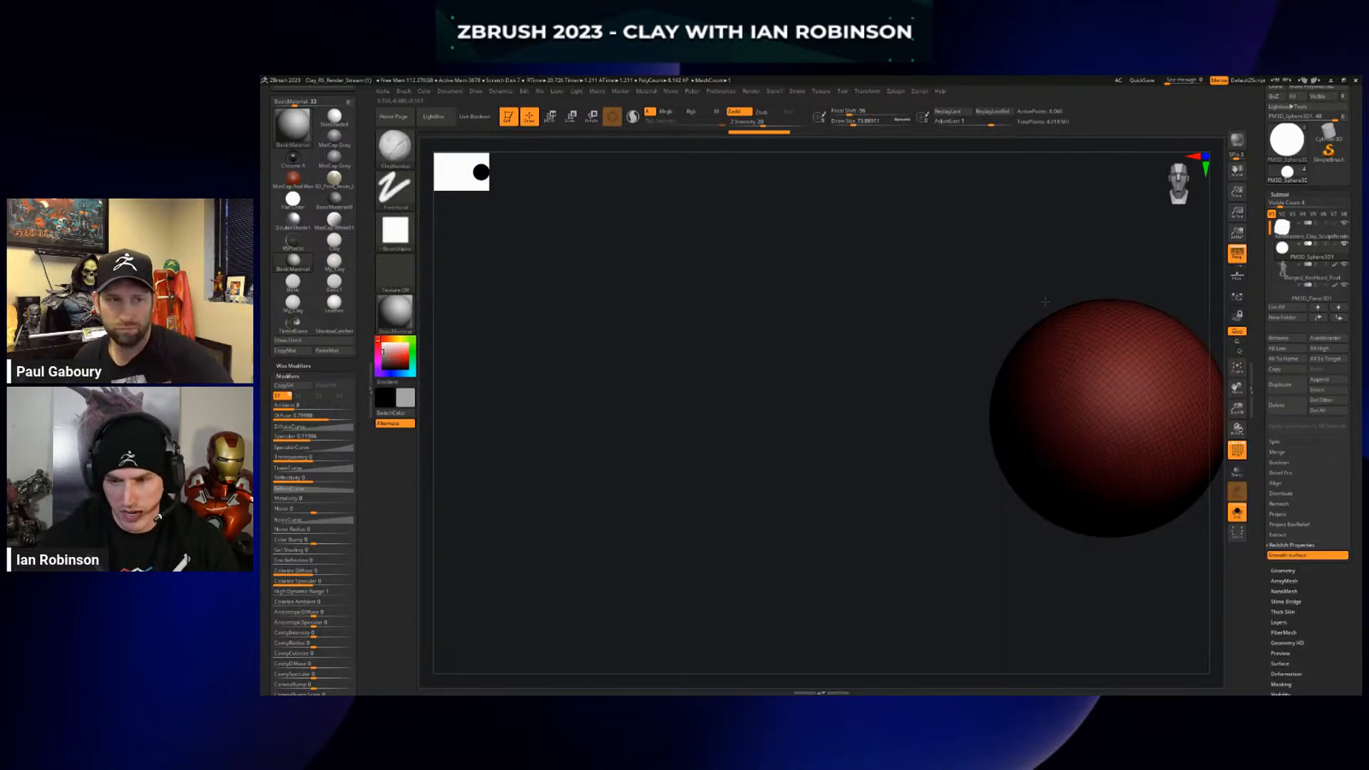
pyautogui.press('s')
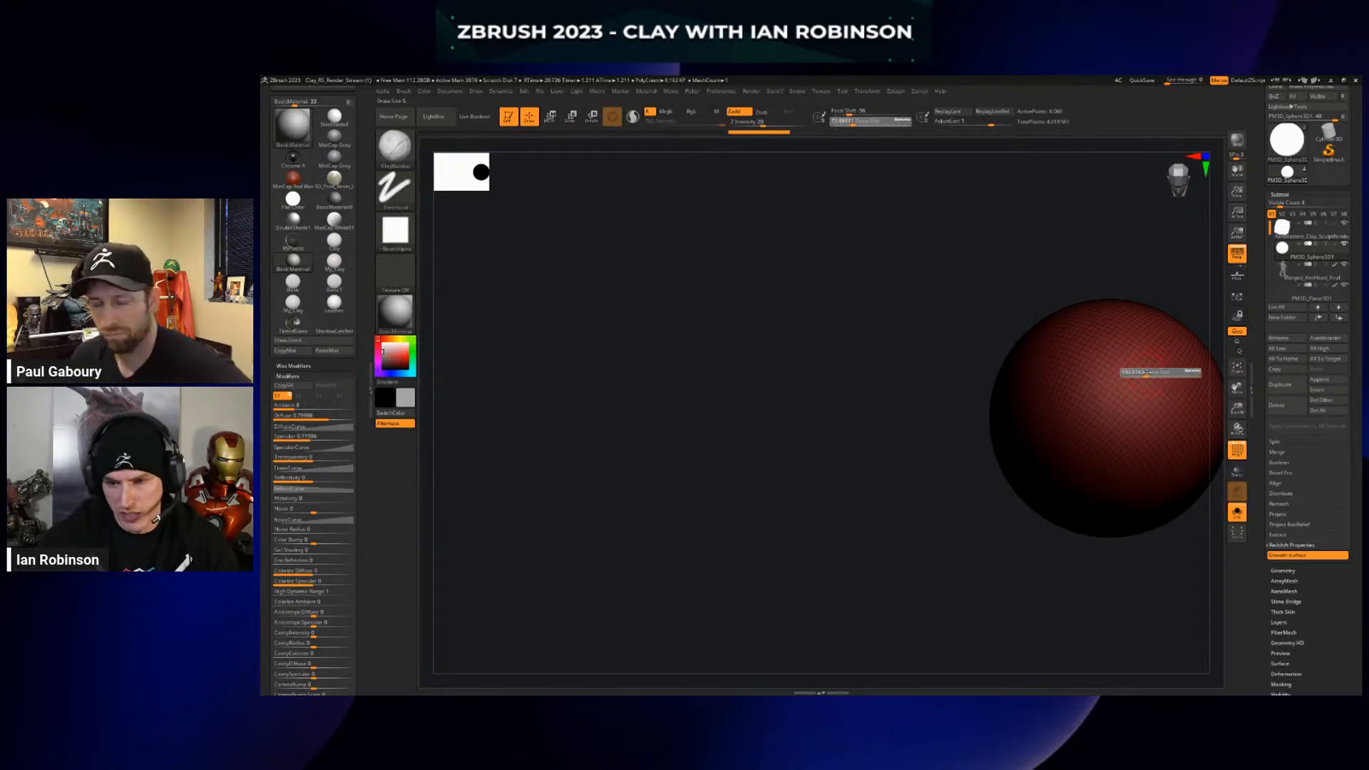
pyautogui.moveTo(1142, 374)
pyautogui.mouseDown()
pyautogui.moveTo(1123, 422)
pyautogui.moveTo(1170, 379)
pyautogui.moveTo(1139, 351)
pyautogui.mouseUp()
pyautogui.click(1237, 296)
pyautogui.moveTo(1070, 486)
pyautogui.mouseDown()
pyautogui.moveTo(1120, 493)
pyautogui.moveTo(1165, 452)
pyautogui.mouseUp()
# Store the sculpted sphere's offset placement as its target stage in Stager
pyautogui.keyDown('alt'); pyautogui.moveTo(1205, 504); pyautogui.dragTo(1121, 468); pyautogui.keyUp('alt')
pyautogui.moveTo(1283, 545); pyautogui.dragTo(1283, 459)
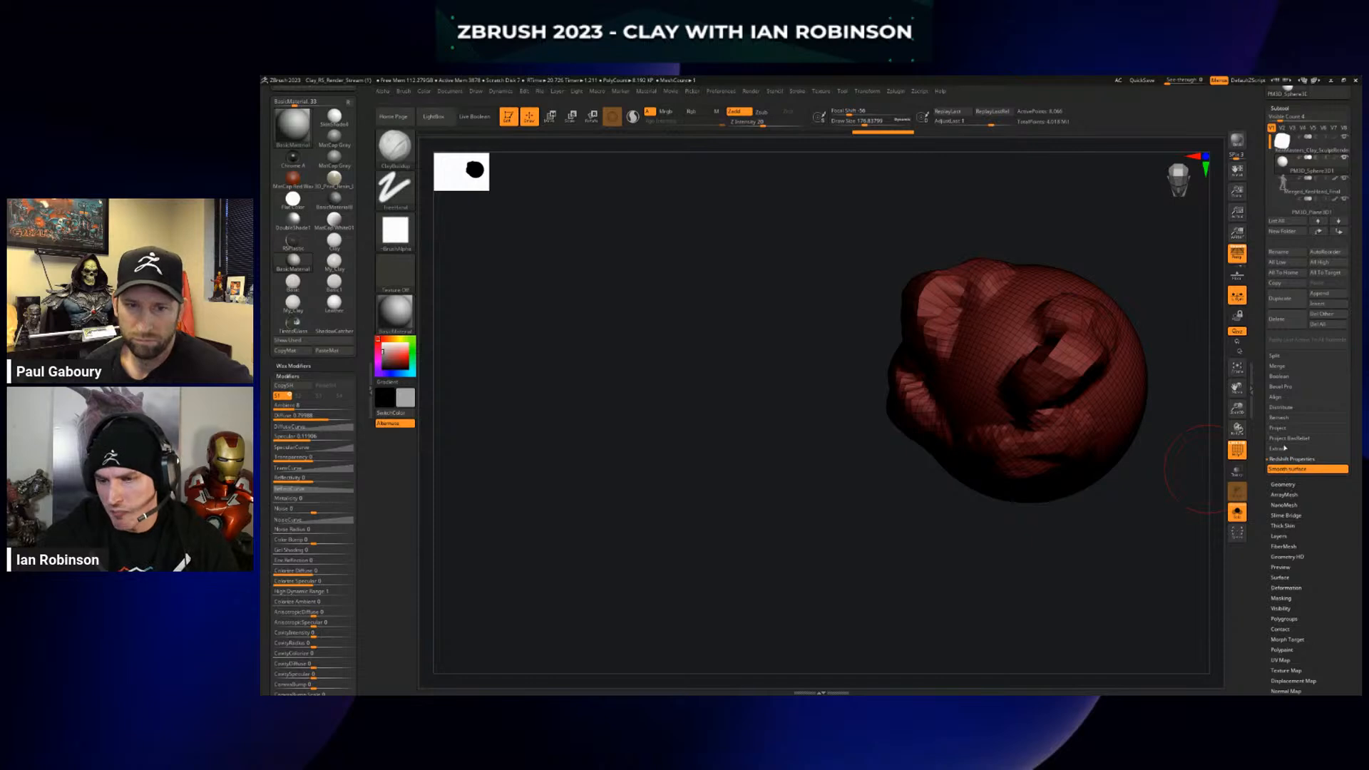
pyautogui.click(1283, 484)
pyautogui.click(1325, 315)
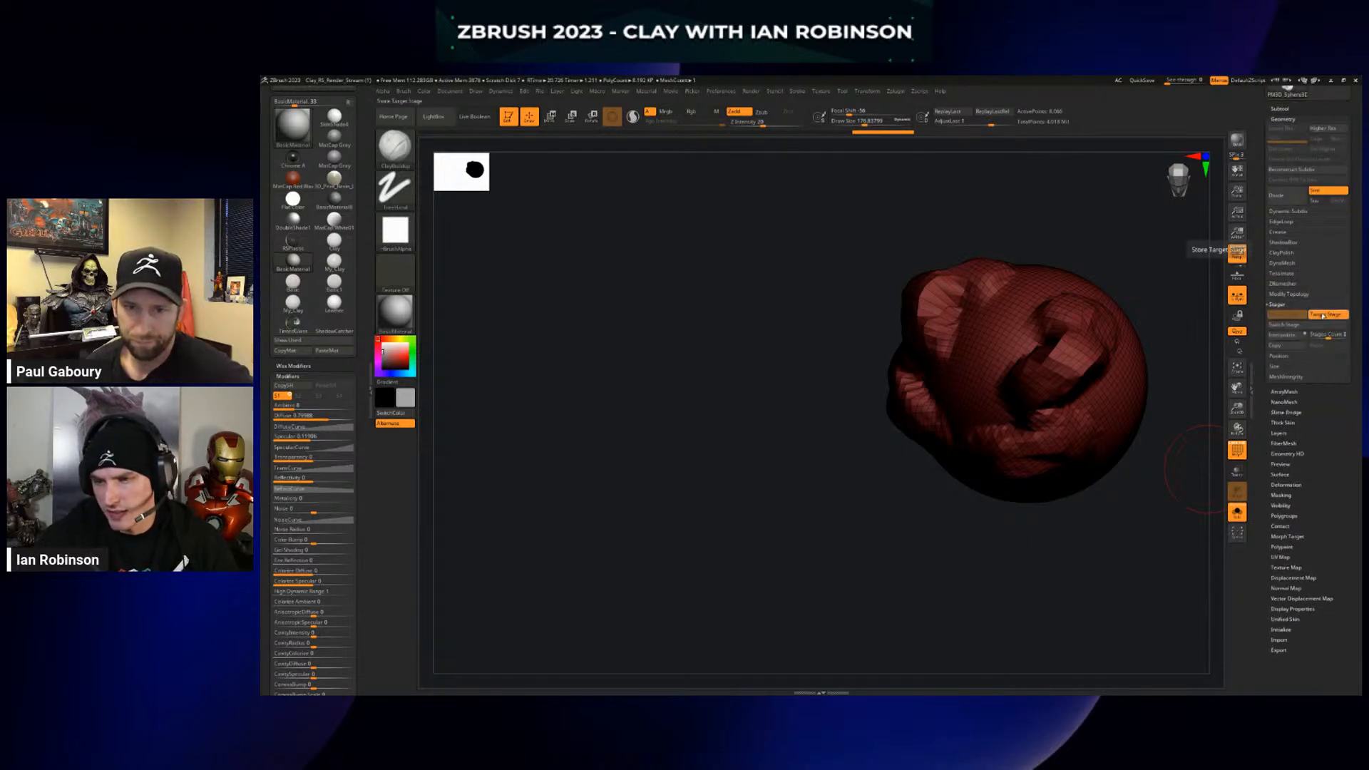
# Switch the sculpted sphere from its target stage back to its home stage
pyautogui.keyDown('alt'); pyautogui.moveTo(1163, 292); pyautogui.dragTo(994, 419); pyautogui.keyUp('alt')
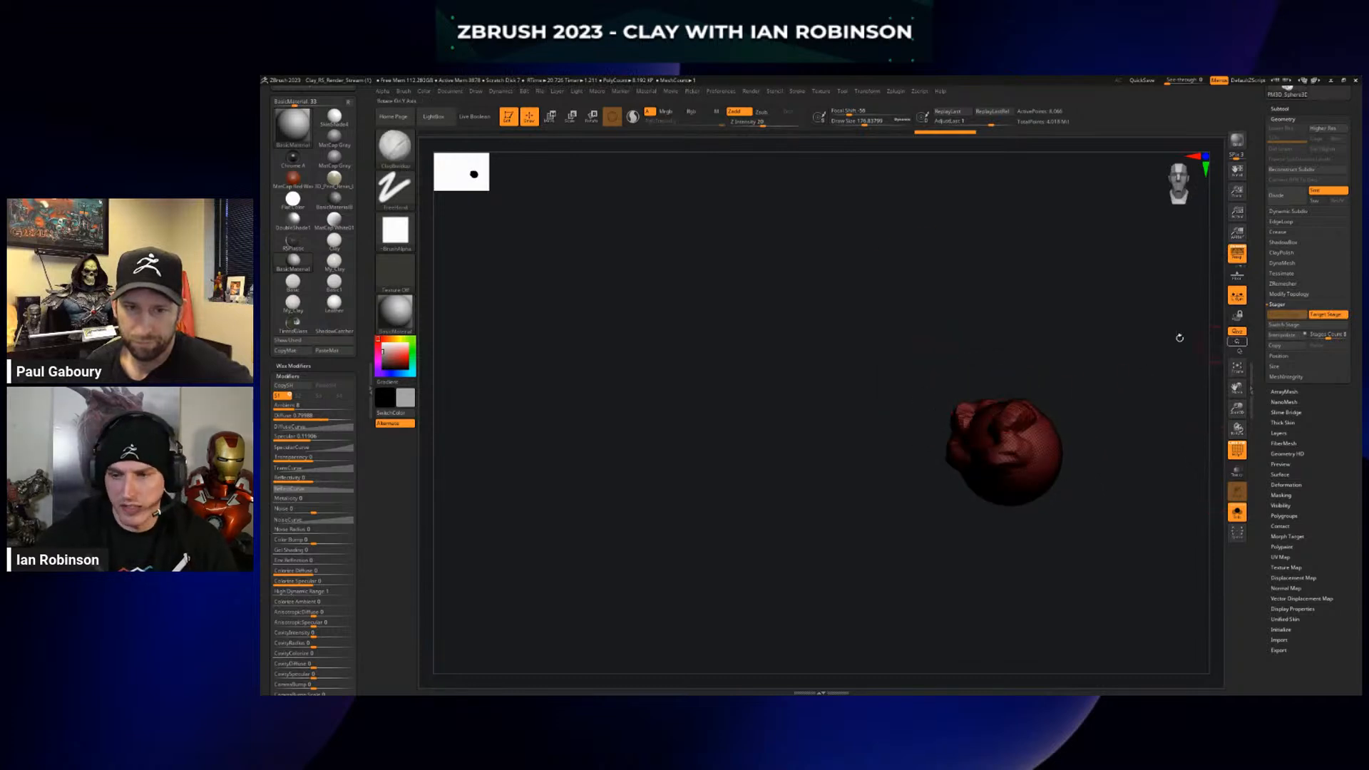
pyautogui.moveTo(1177, 339); pyautogui.dragTo(1076, 403)
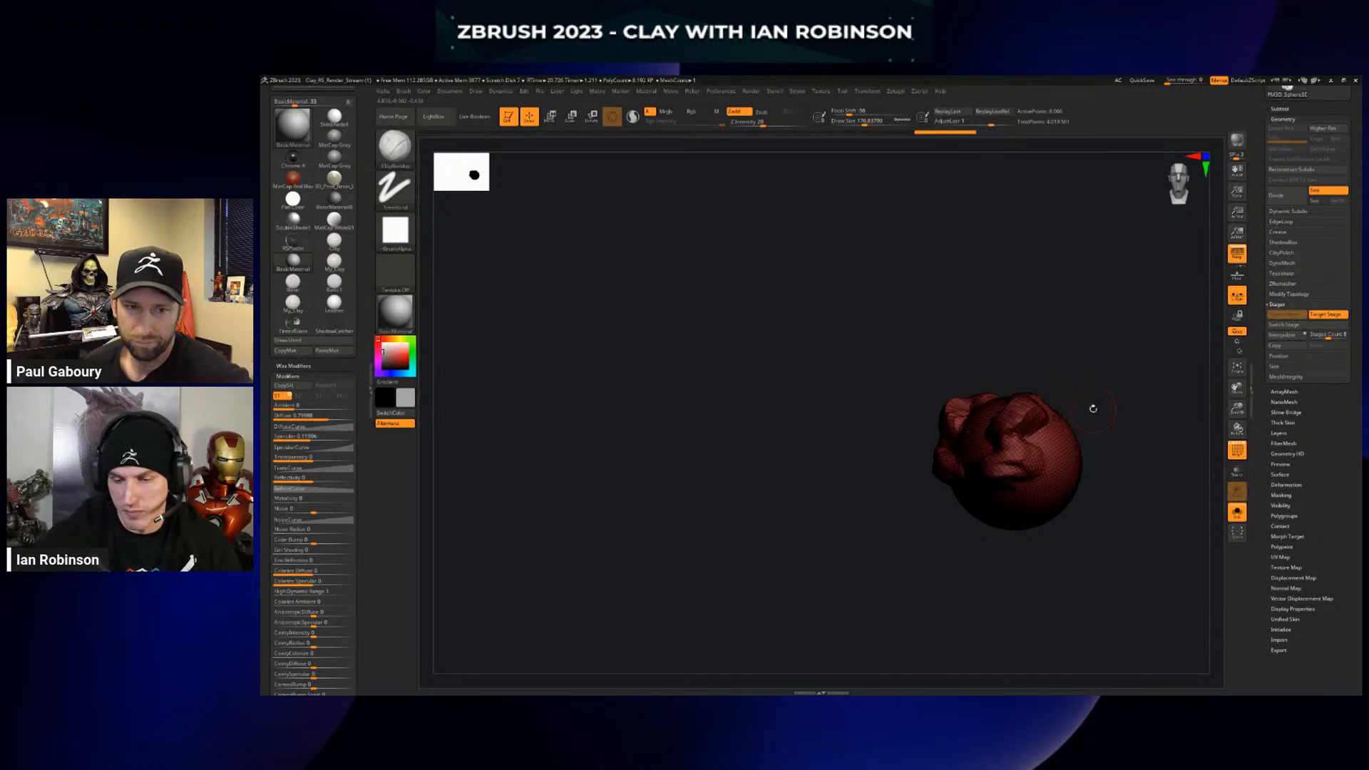
pyautogui.click(1295, 325)
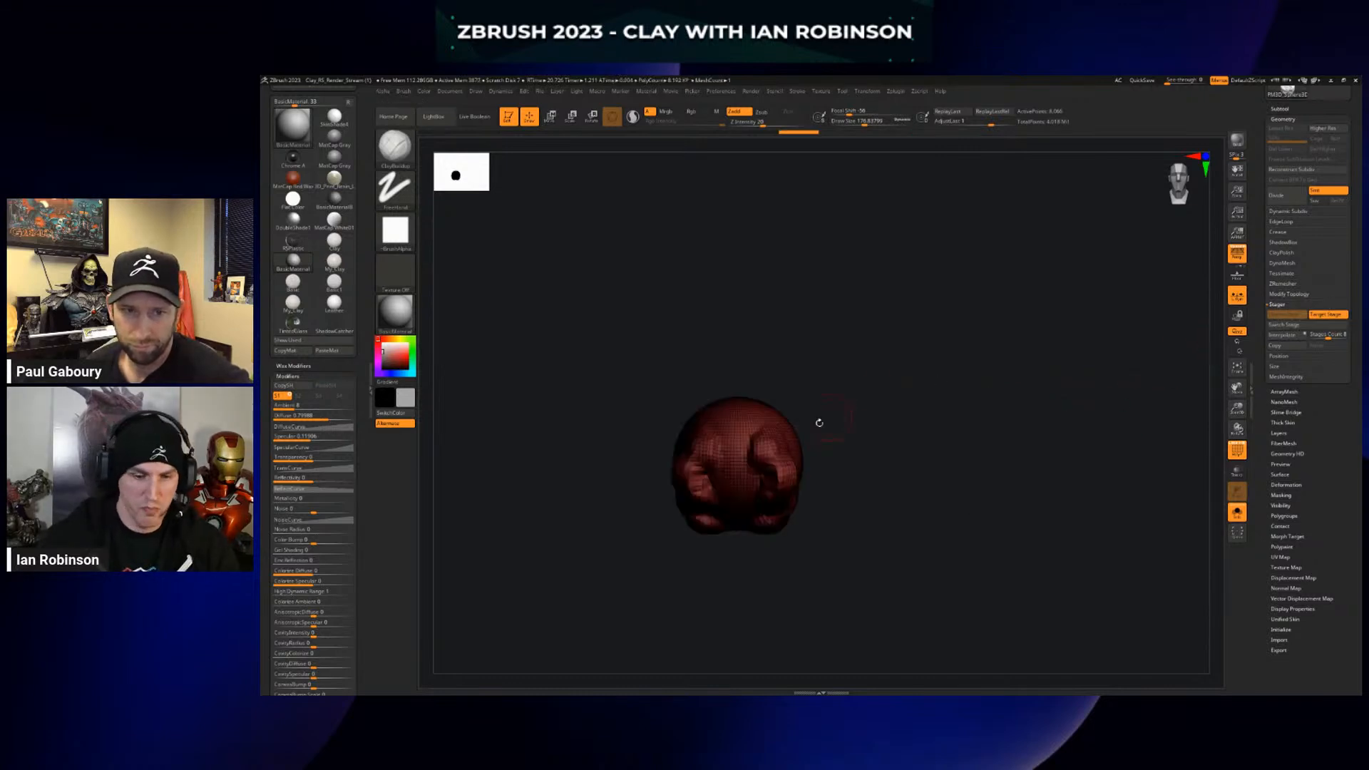
# Set the home stage for the sculpted sphere, centre the gizmo on it, and return to draw mode
pyautogui.press('w')
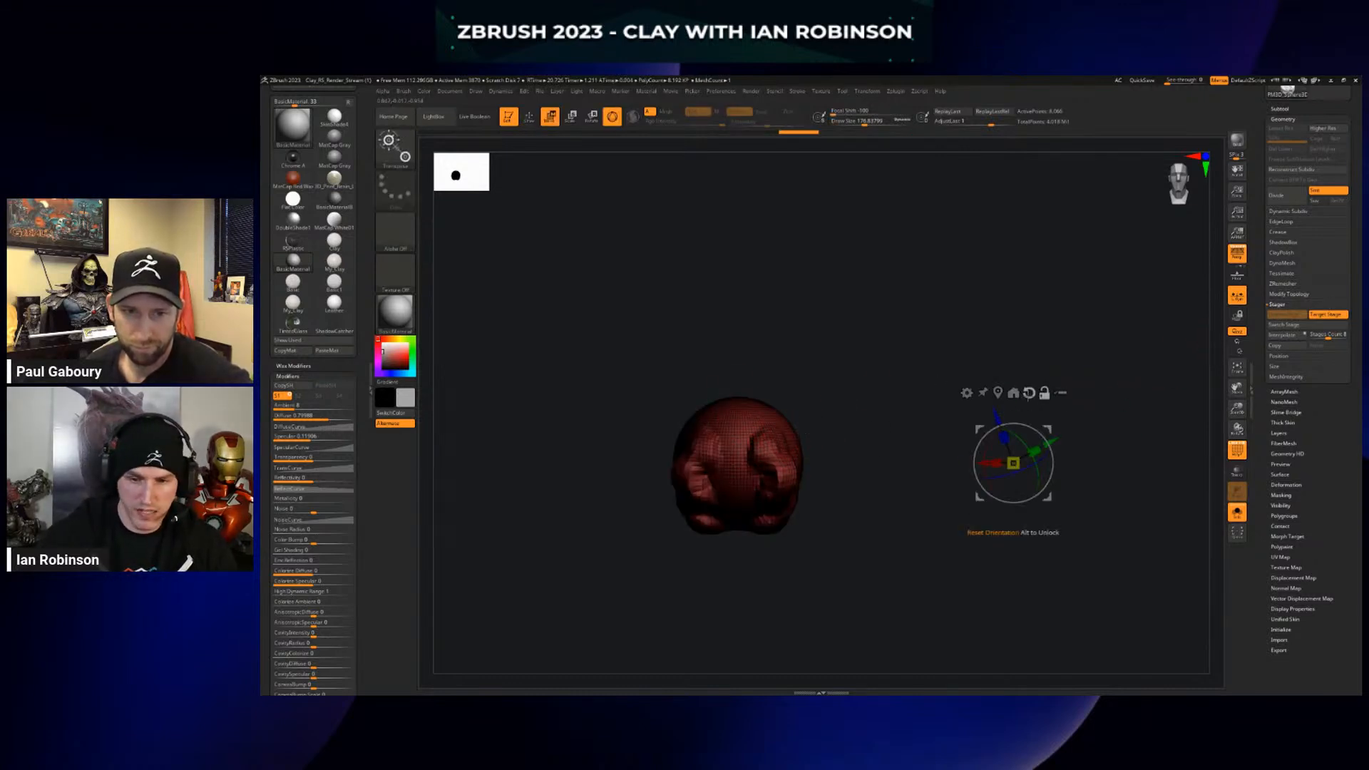
pyautogui.click(1287, 314)
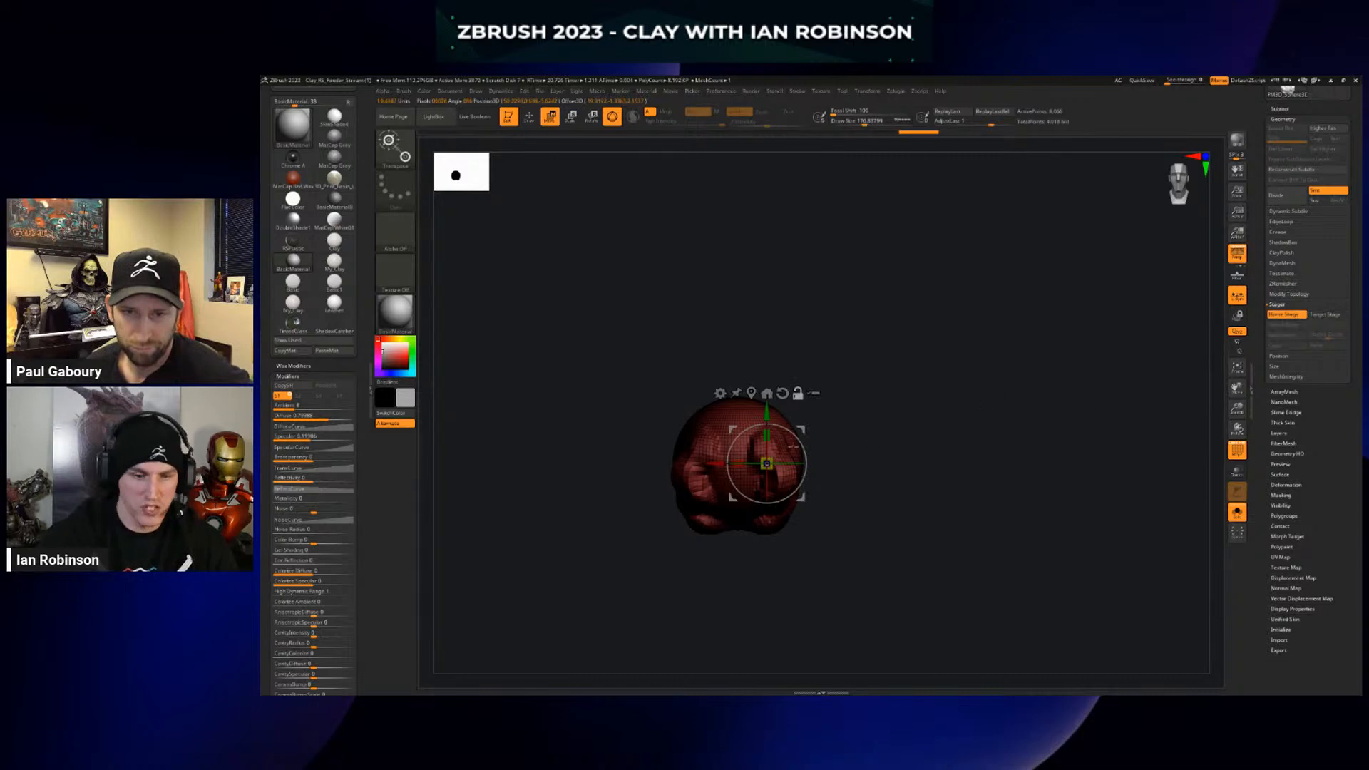
pyautogui.click(752, 393)
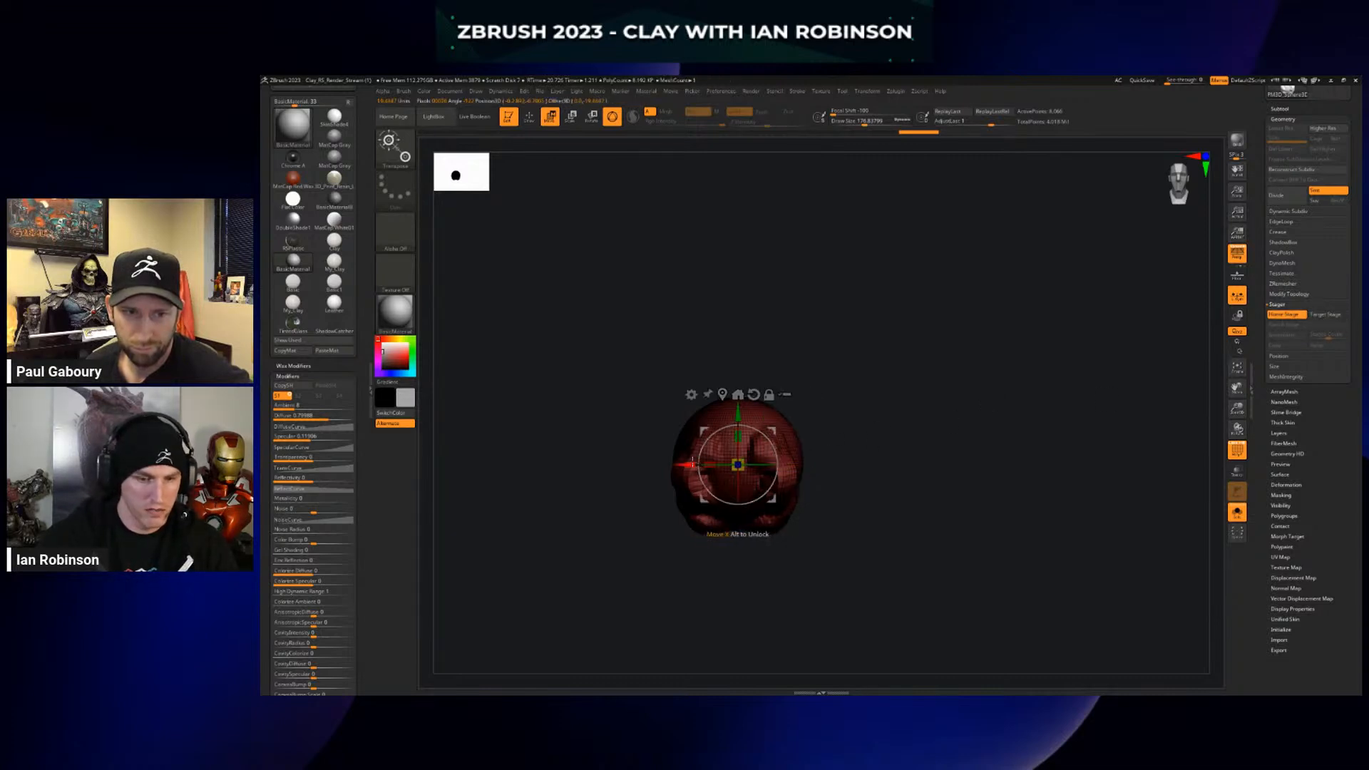
pyautogui.click(754, 395)
pyautogui.click(738, 394)
pyautogui.moveTo(1106, 465); pyautogui.dragTo(1061, 443)
pyautogui.moveTo(1119, 497); pyautogui.dragTo(1059, 351)
pyautogui.press('q')
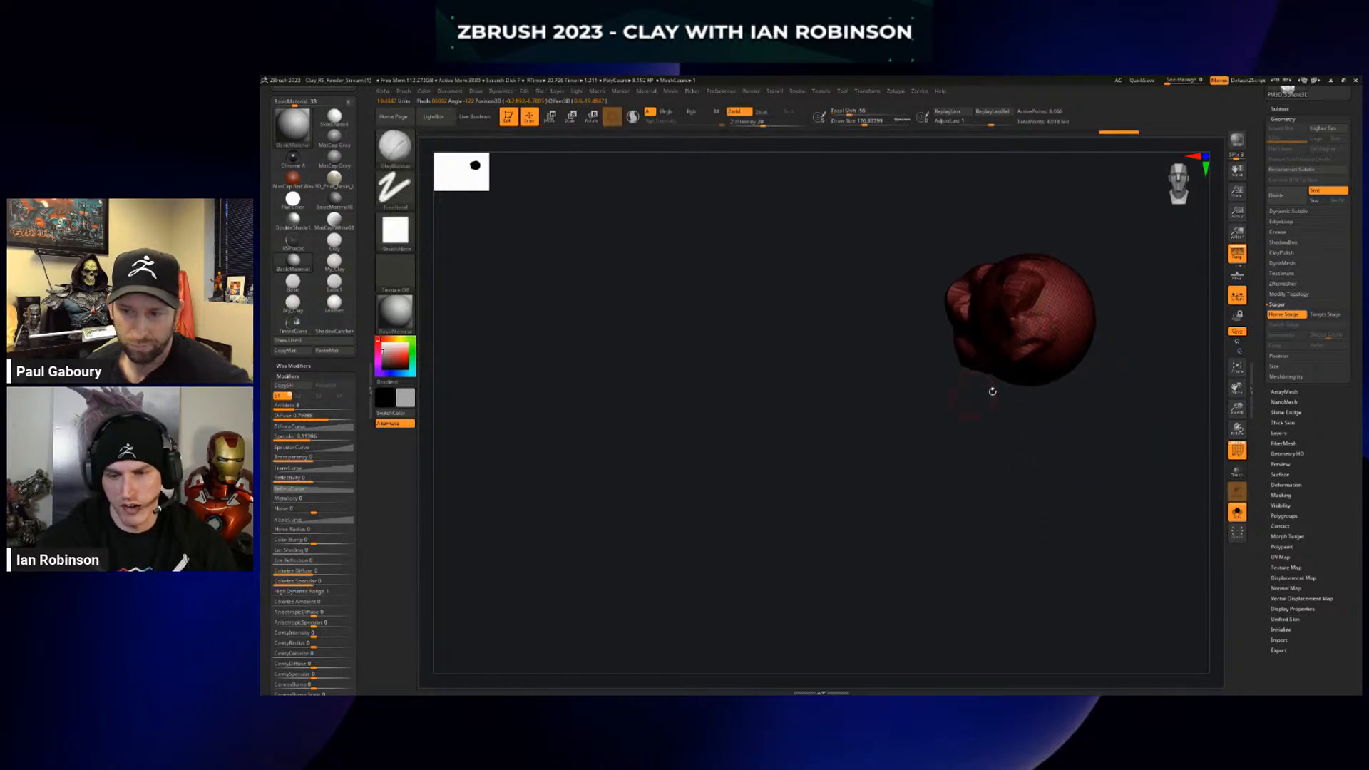
# Set the target stage for the sculpted sphere in Stager, and add a ClayBuildup stroke to its surface
pyautogui.click(1326, 314)
pyautogui.moveTo(1112, 295); pyautogui.dragTo(1135, 378)
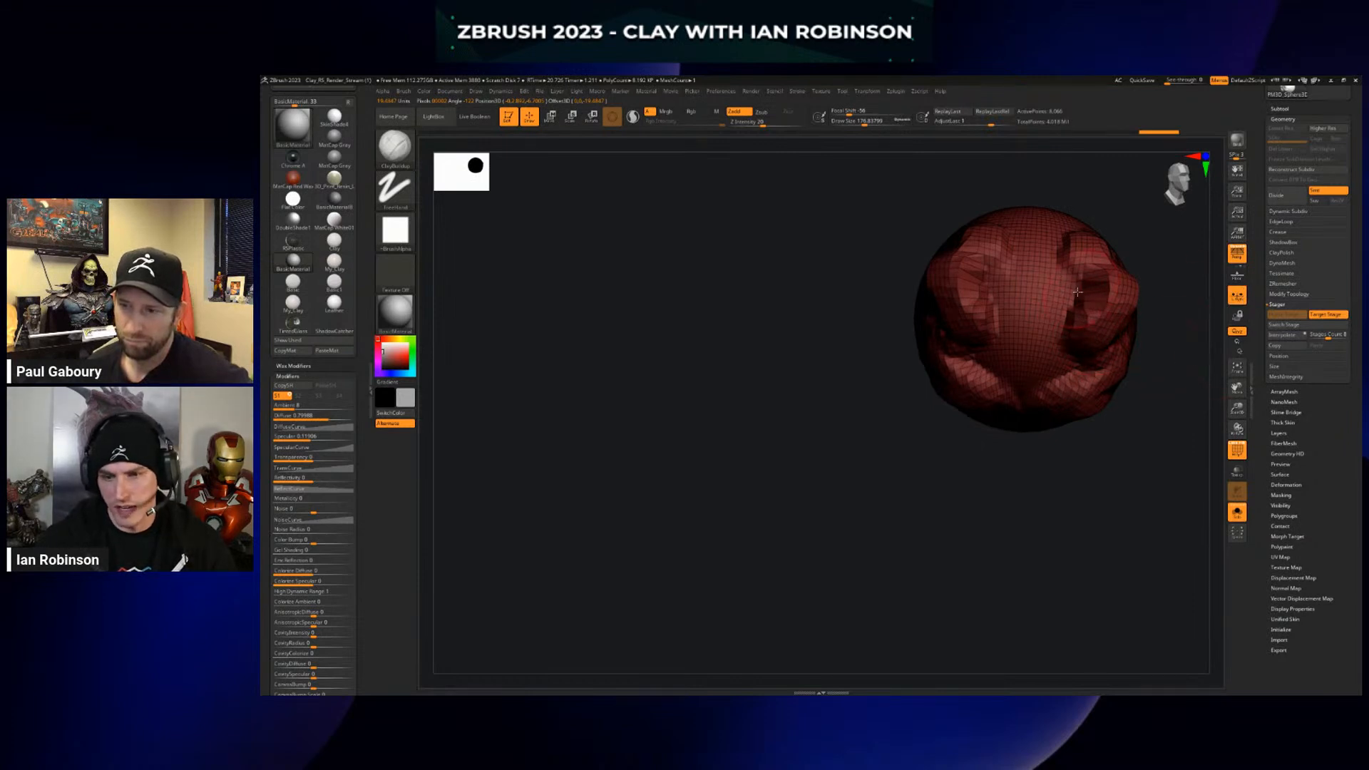
pyautogui.moveTo(1077, 292); pyautogui.dragTo(1073, 351)
# Switch the sculpted sphere to its other stored stage in Stager
pyautogui.moveTo(1169, 378)
pyautogui.mouseDown()
pyautogui.moveTo(1119, 368)
pyautogui.moveTo(1070, 414)
pyautogui.moveTo(1102, 450)
pyautogui.moveTo(1143, 335)
pyautogui.moveTo(1069, 382)
pyautogui.mouseUp()
pyautogui.keyDown('alt'); pyautogui.moveTo(1155, 449); pyautogui.dragTo(1082, 464); pyautogui.keyUp('alt')
pyautogui.click(1289, 325)
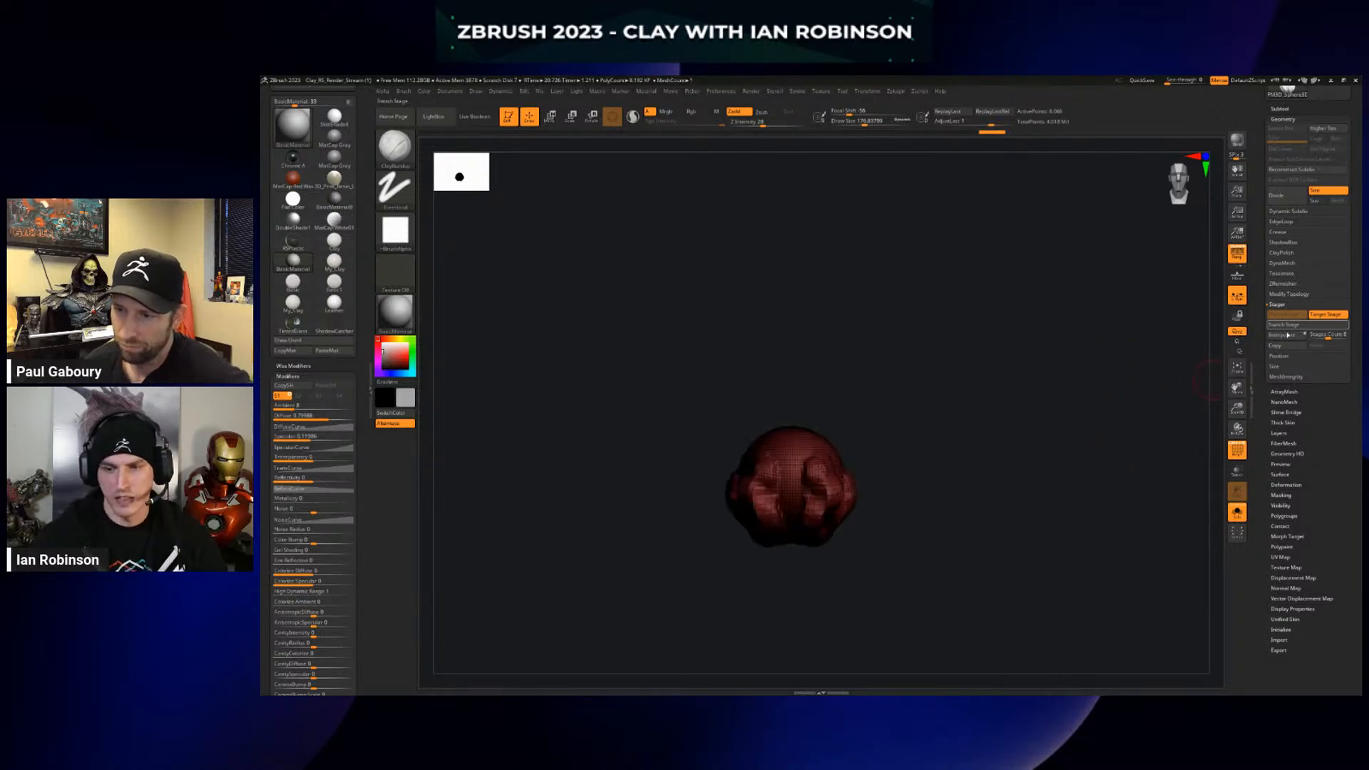
# Send the transform gizmo to its home position at the world origin, and return to draw mode
pyautogui.press('w')
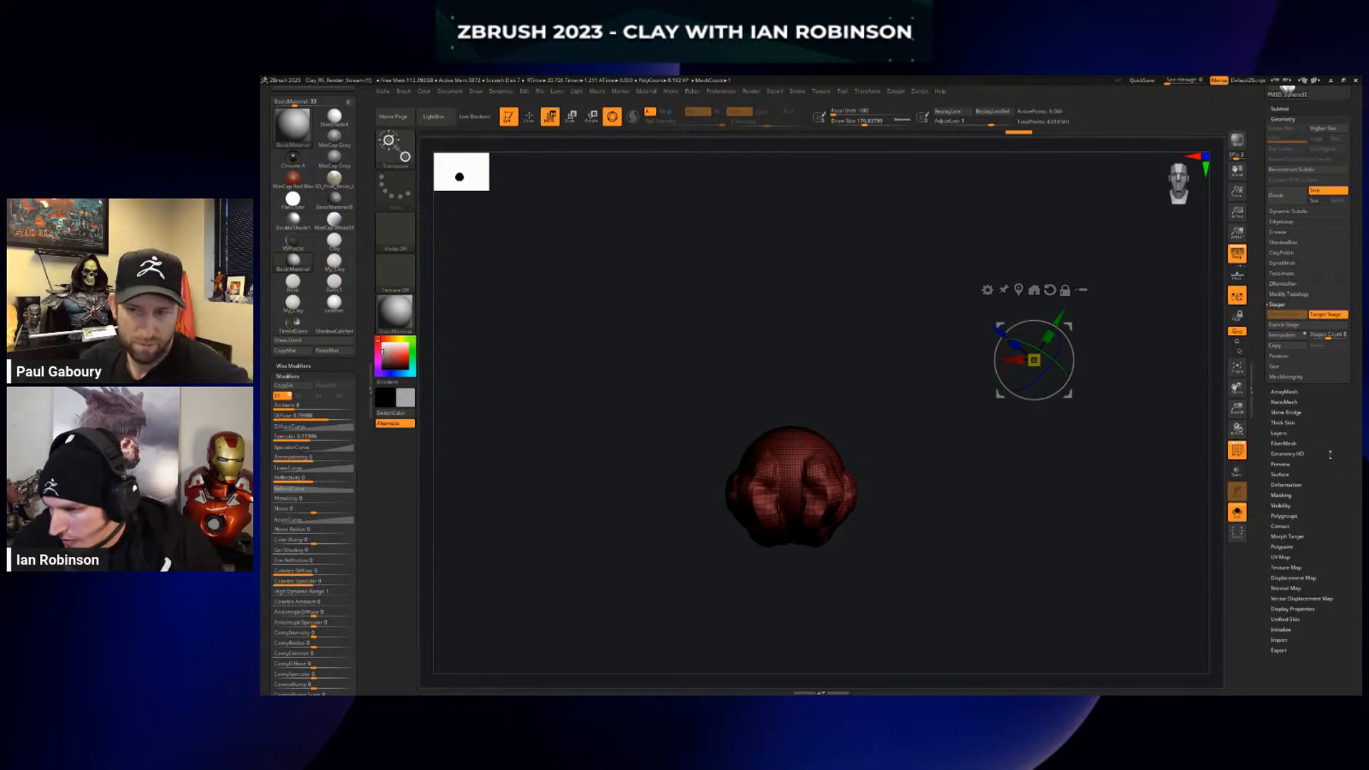
pyautogui.click(1034, 290)
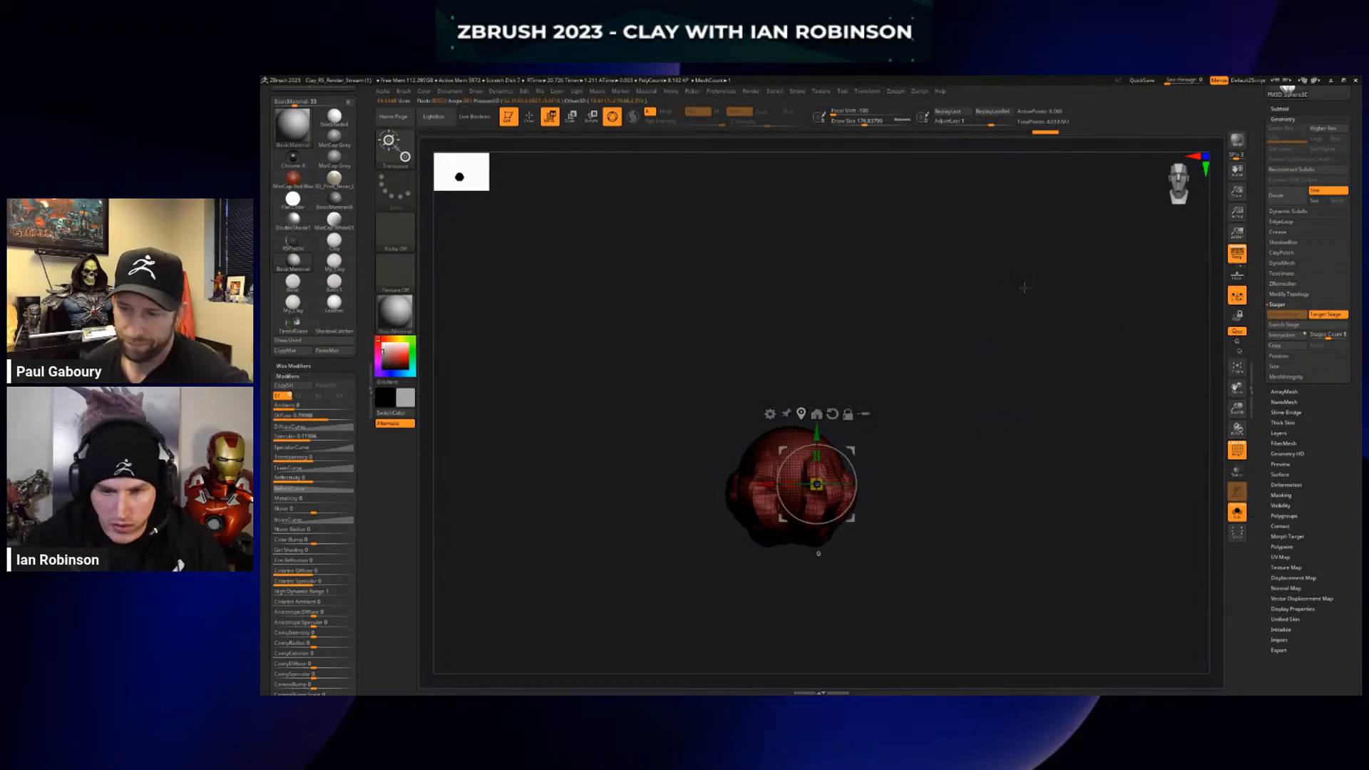
pyautogui.press('q')
pyautogui.press('w')
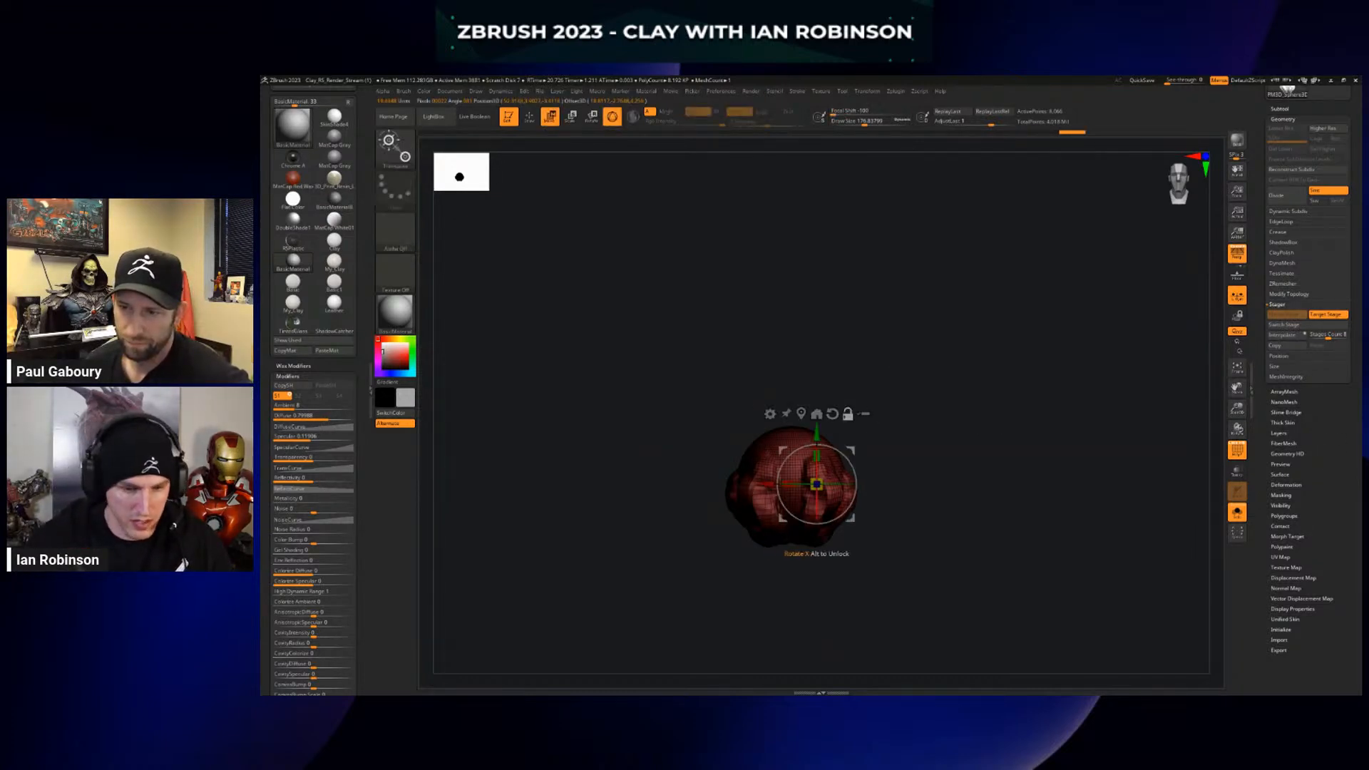
pyautogui.press('q')
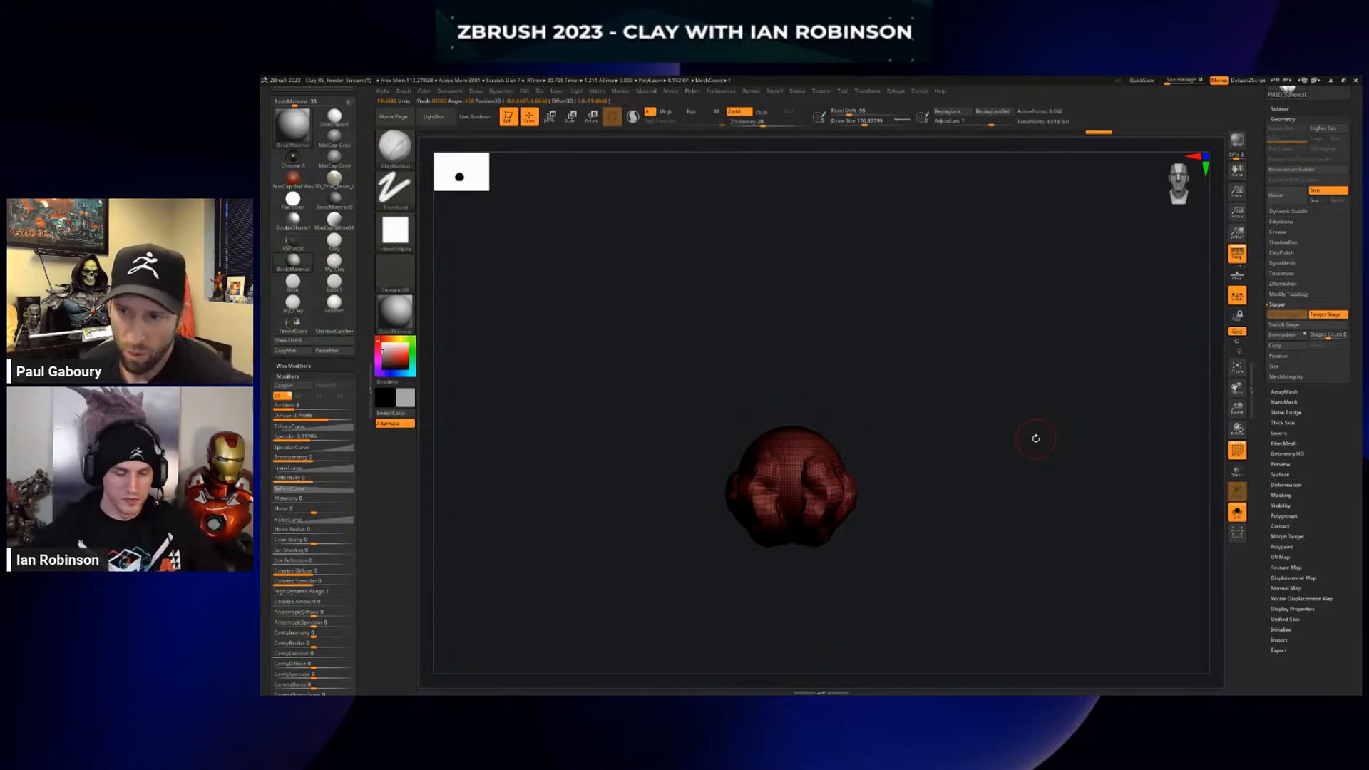
pyautogui.moveTo(1001, 405)
pyautogui.keyDown('alt'); pyautogui.mouseDown()
pyautogui.moveTo(1005, 464)
pyautogui.moveTo(993, 393)
pyautogui.mouseUp(); pyautogui.keyUp('alt')
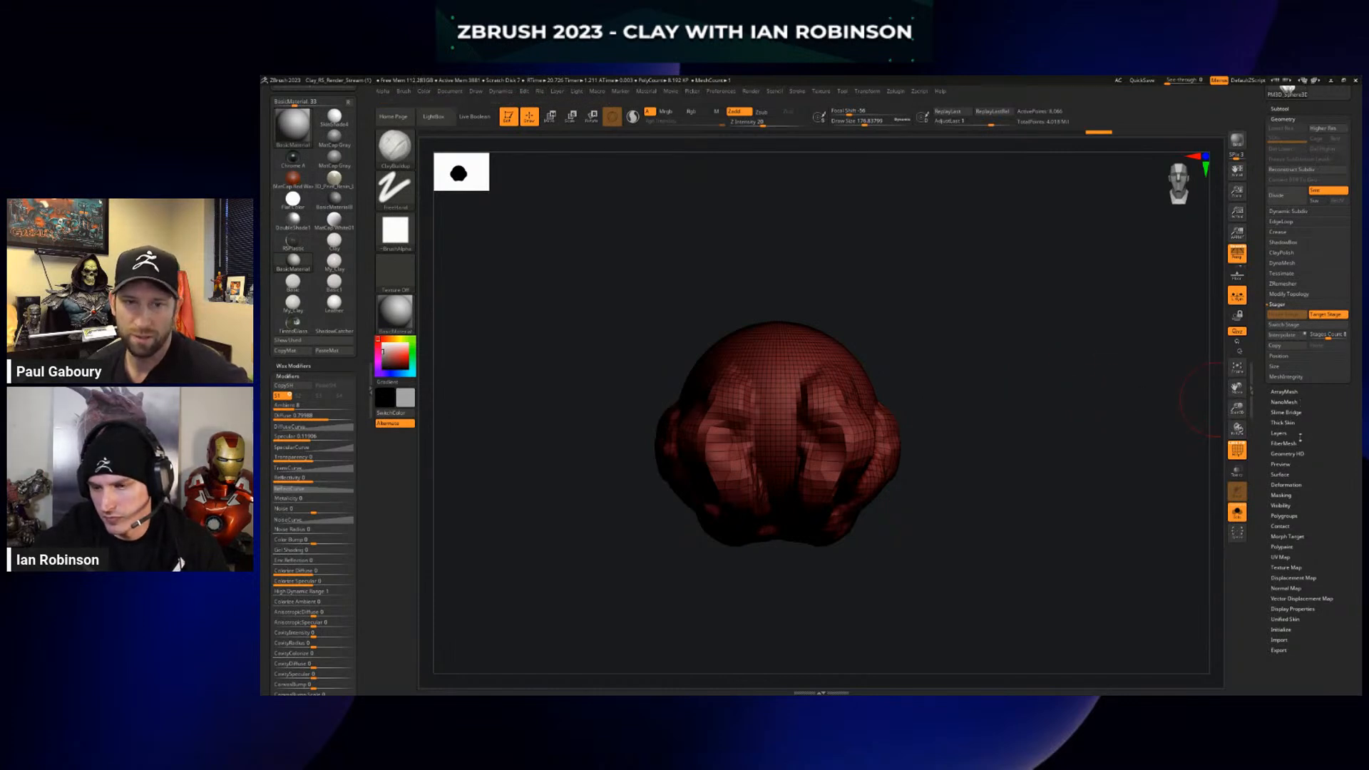
pyautogui.scroll(-2, 1300, 438)
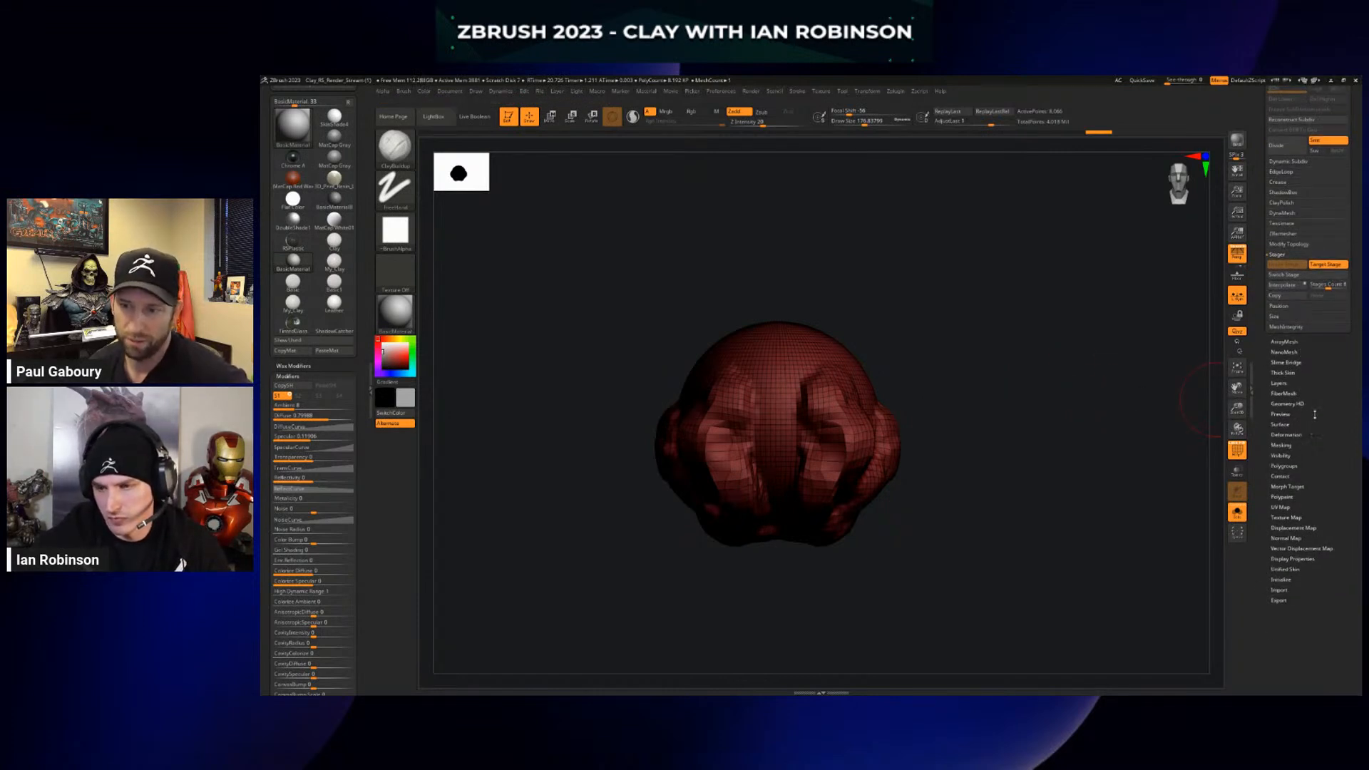